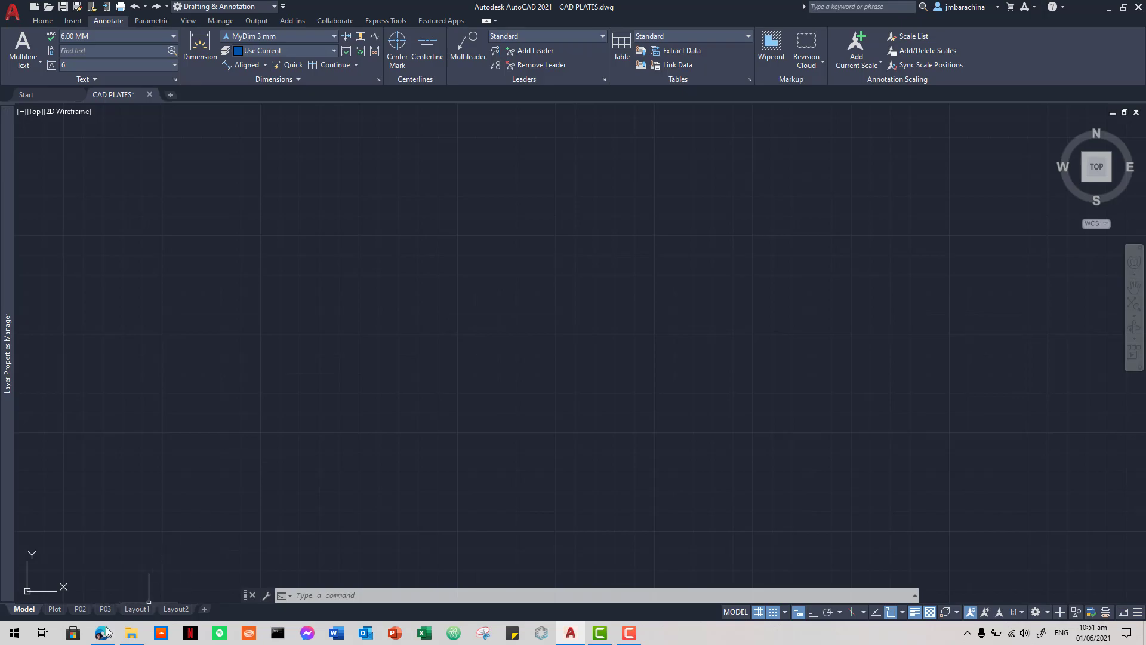
- Review the CAD PLATES-P03 reference PDF in Edge, then return to AutoCAD and make the 0.15 mm layer current
click(107, 632)
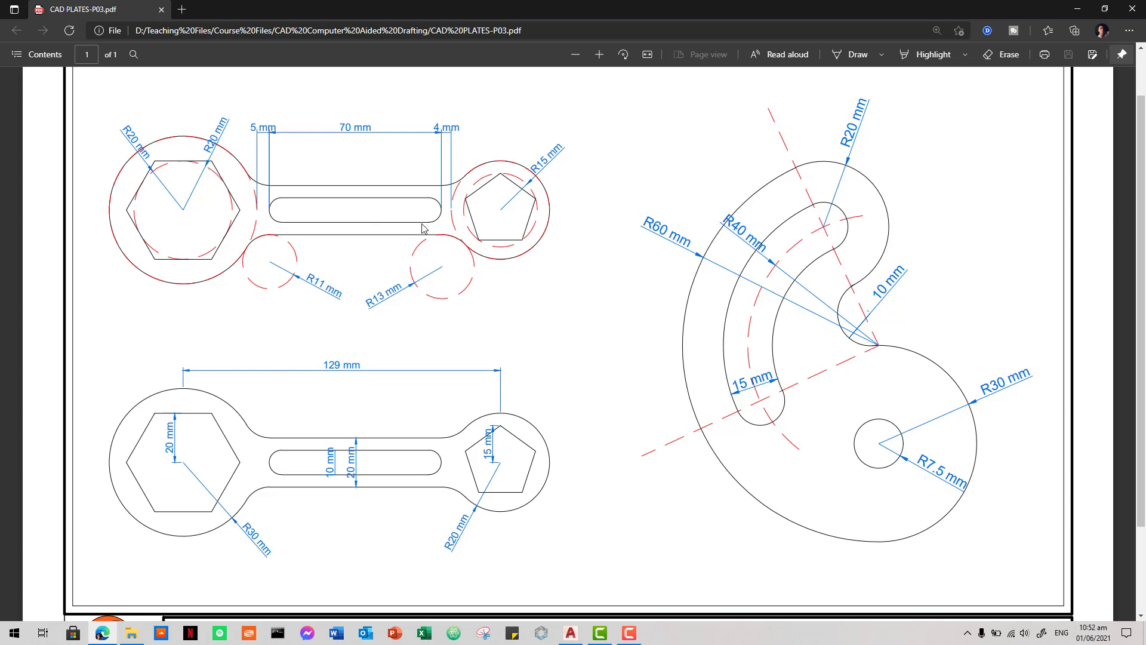
key(alt+Tab)
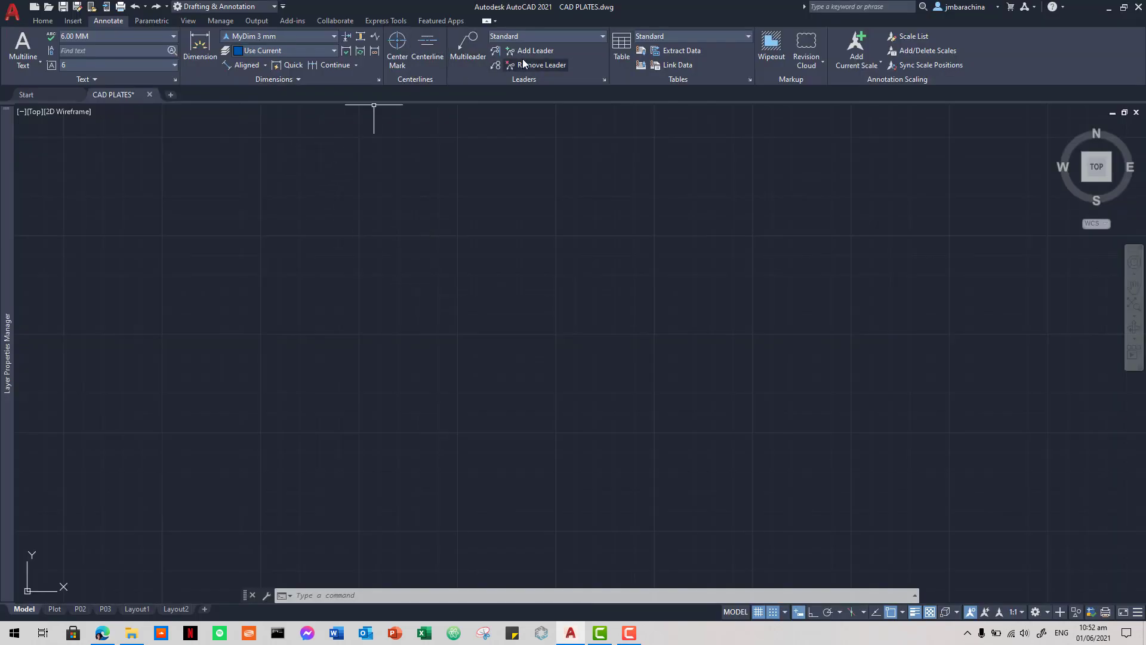
click(53, 22)
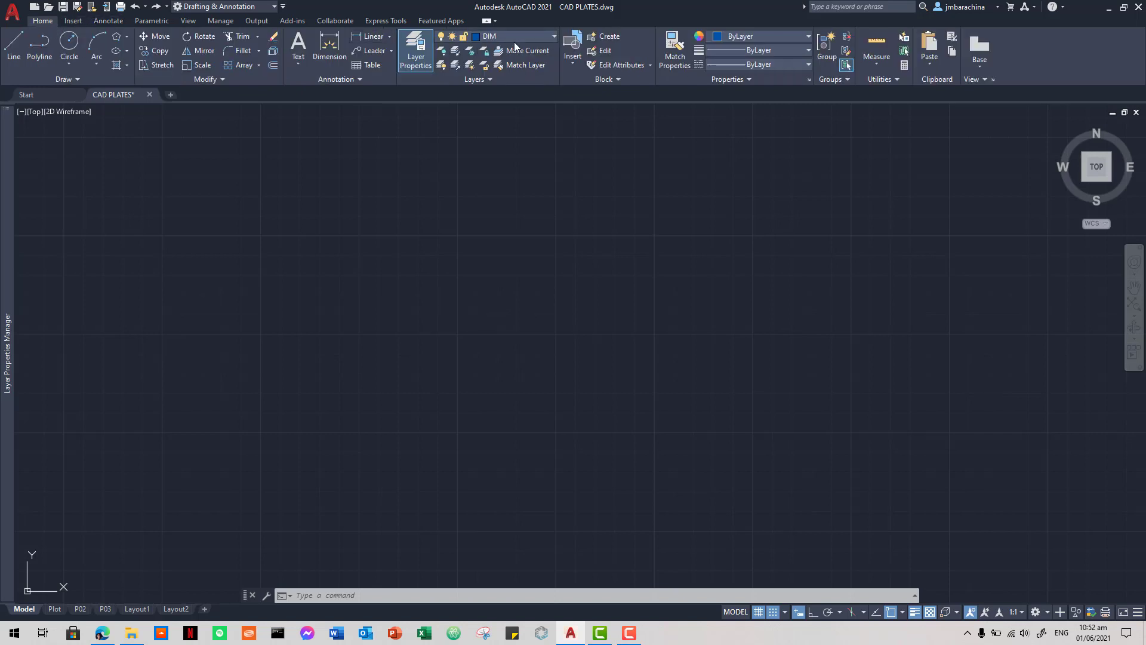
click(546, 36)
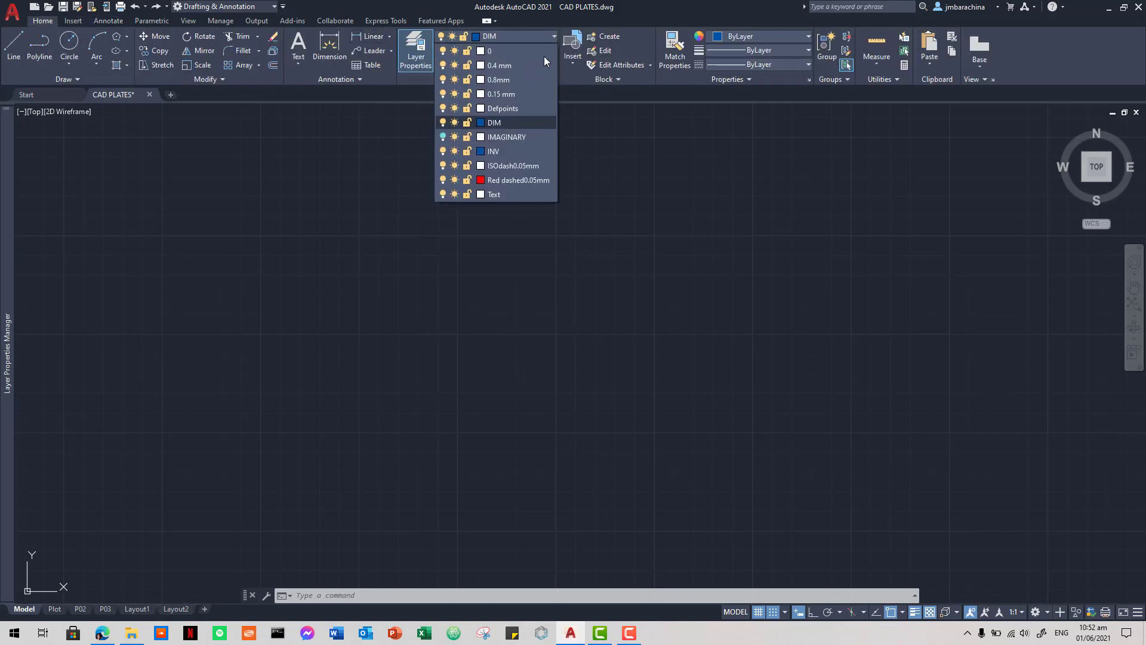
click(518, 94)
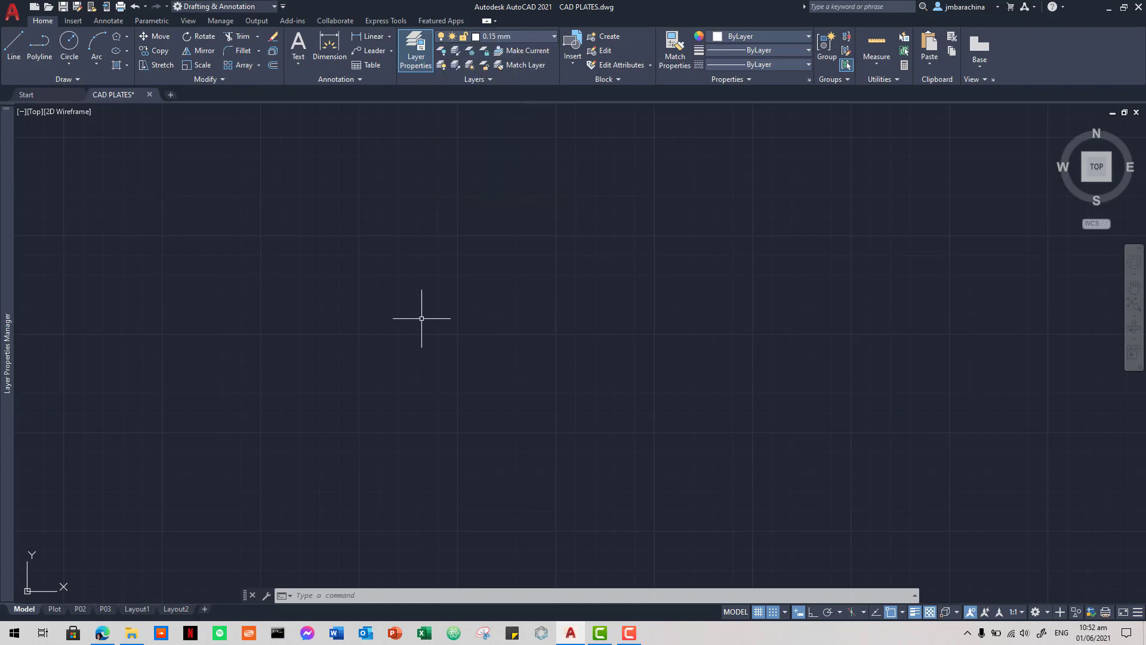
- Draw a horizontal 60 mm line with Ortho on as the slot's centreline
text(l)
key(Return)
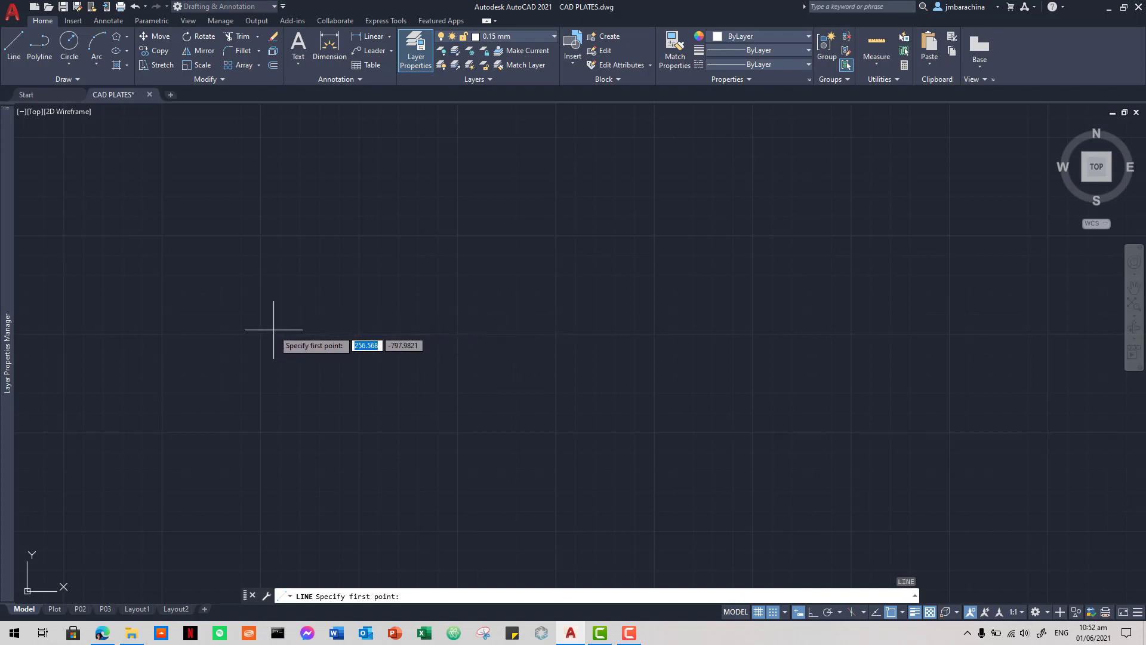
click(236, 328)
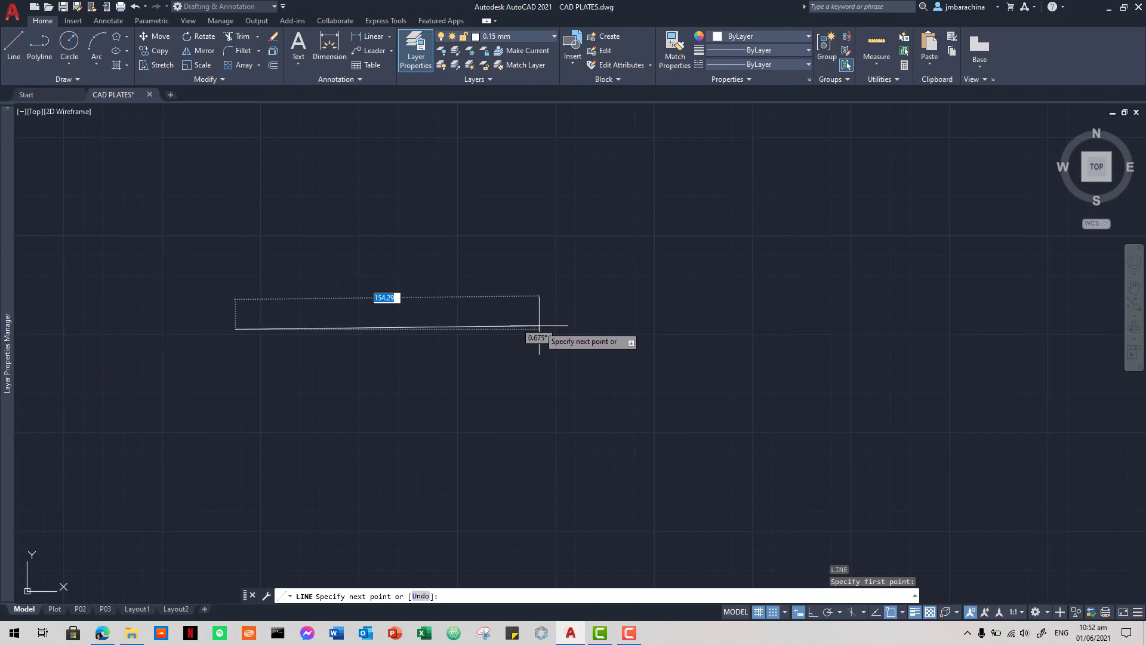
key(F8)
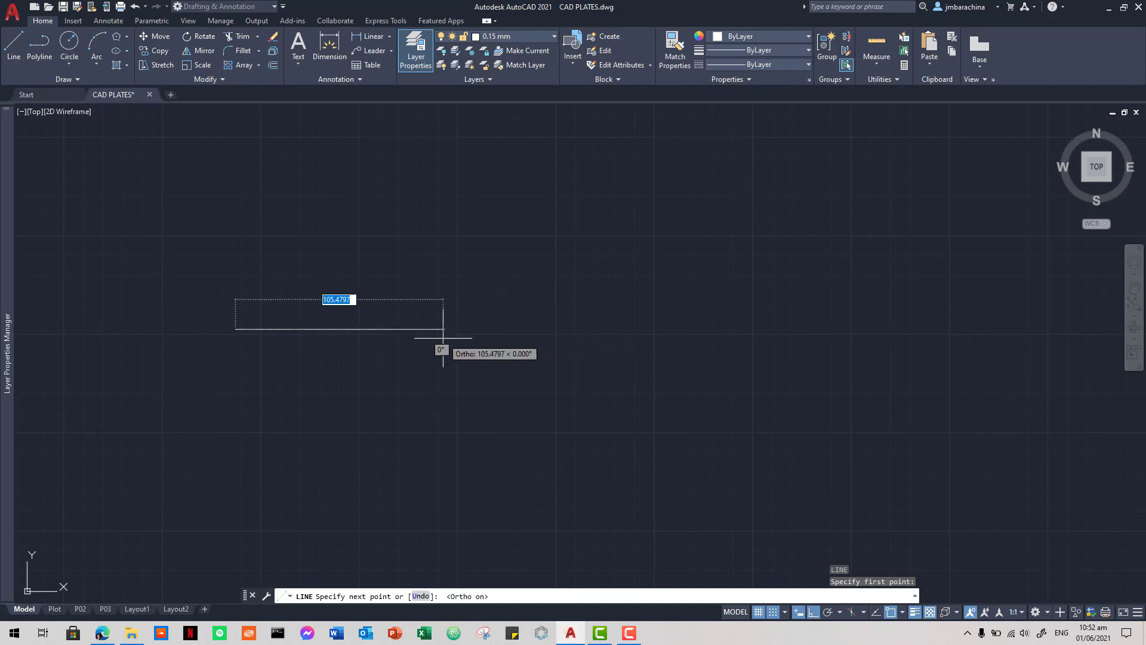
text(60)
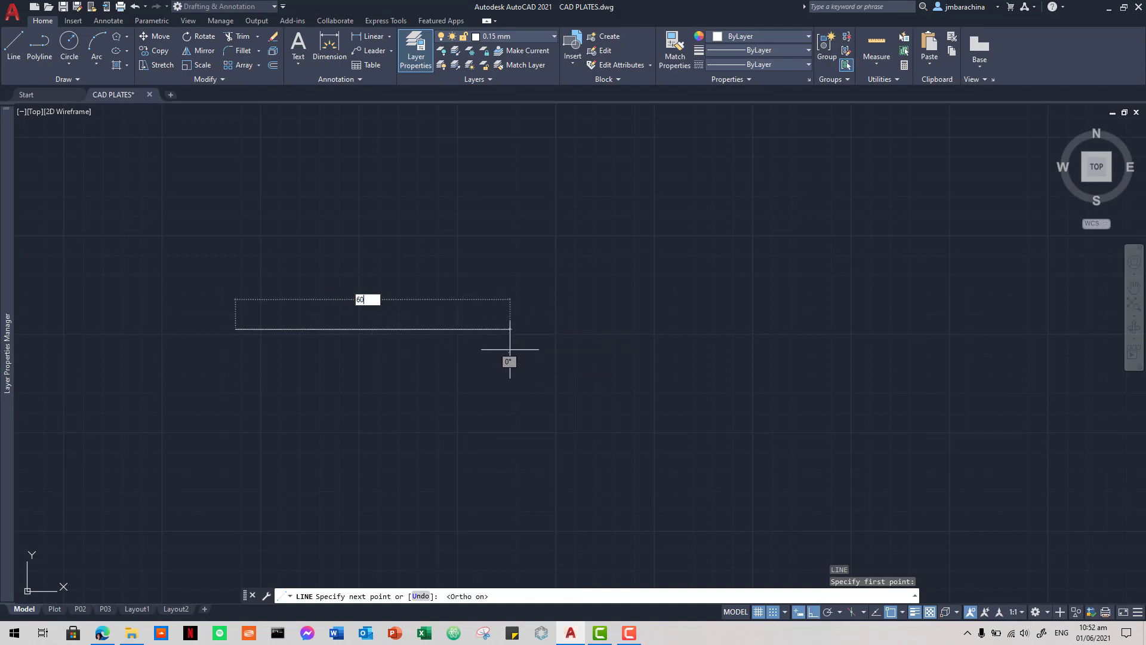
key(Return)
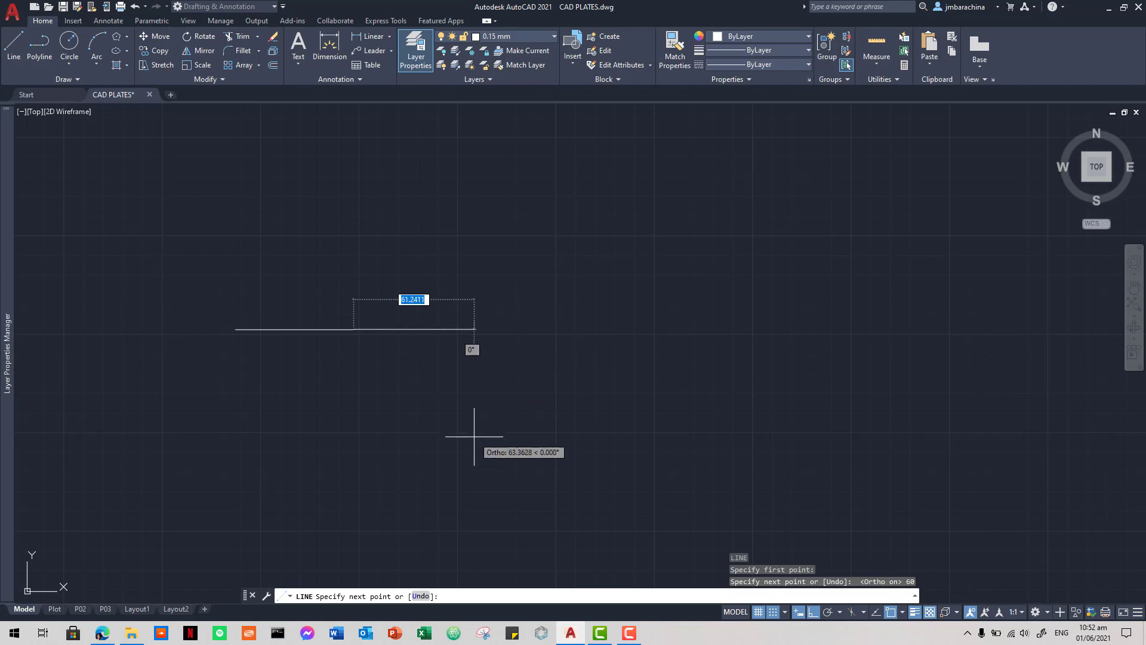
key(Return)
click(402, 358)
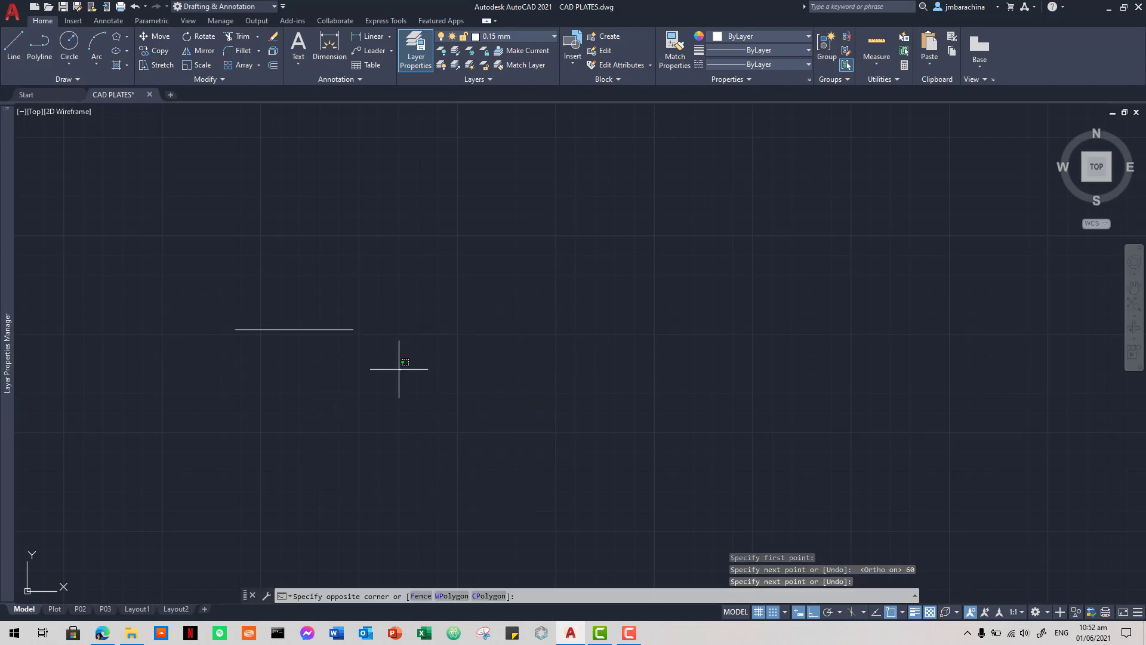
click(313, 311)
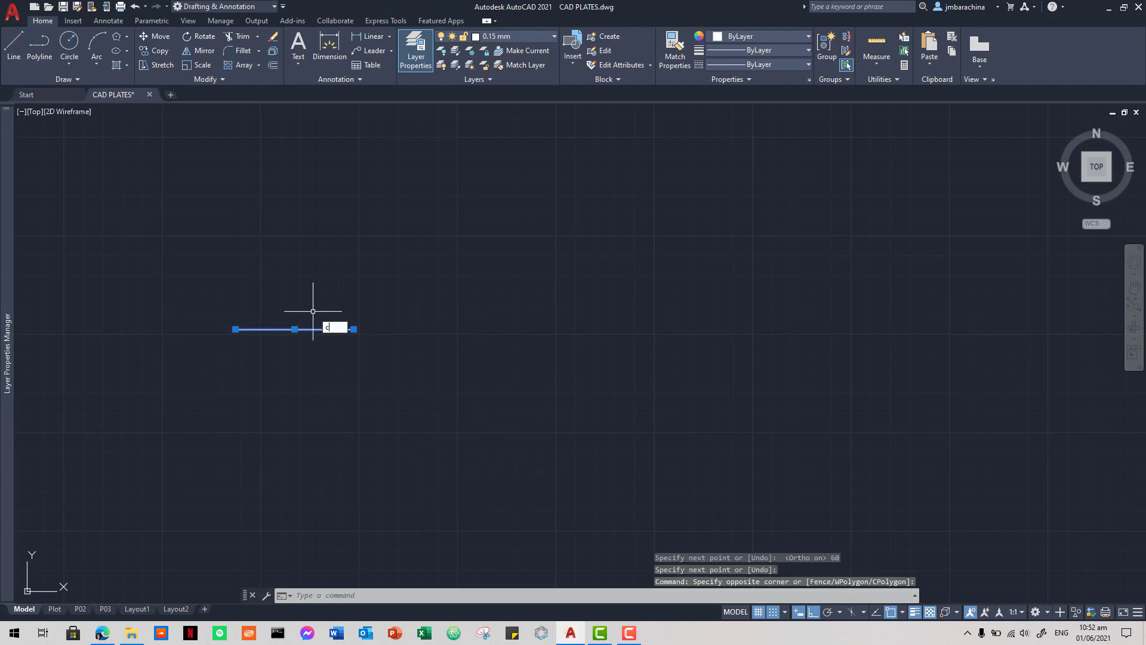
text(c)
key(Return)
click(324, 368)
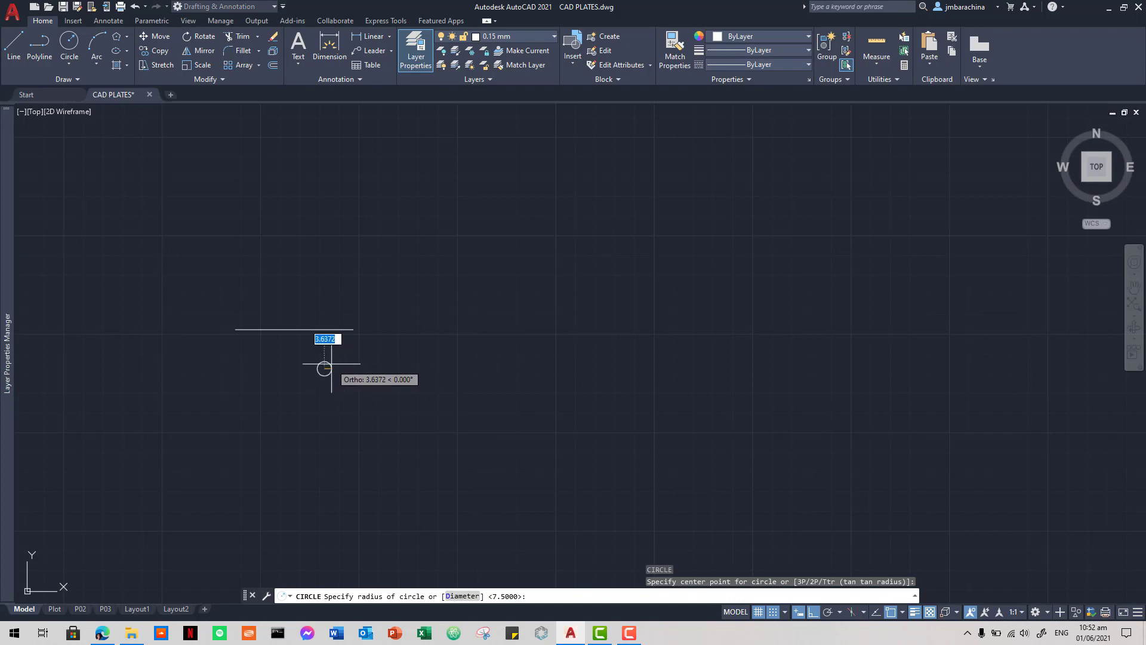
key(Escape)
- Move the 60 mm line a short distance horizontally to the right
click(340, 364)
click(274, 275)
text(m)
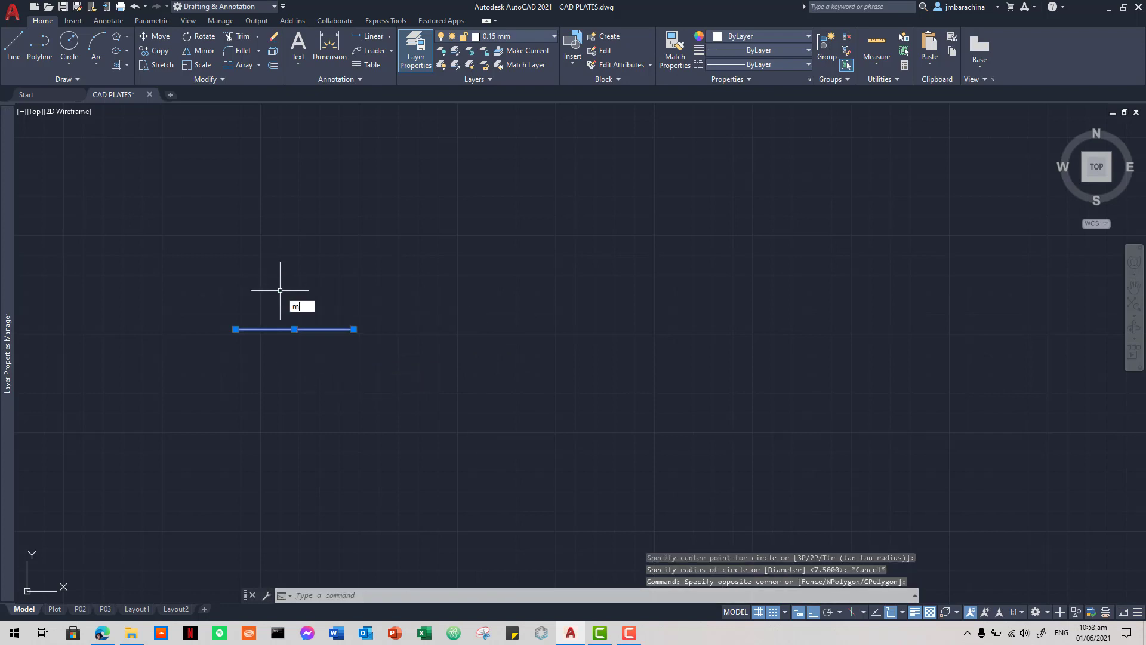
key(Return)
click(301, 379)
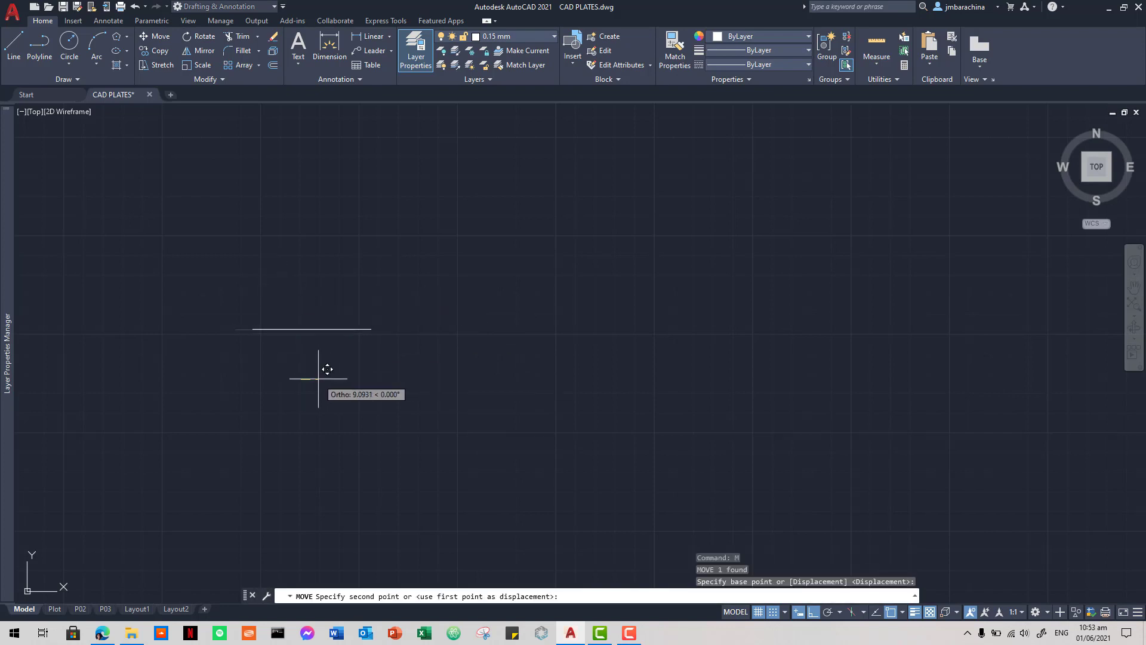
click(323, 375)
middle_drag(371, 379, 586, 372)
scroll(488, 385, up, 1)
scroll(488, 386, up, 1)
scroll(605, 378, up, 2)
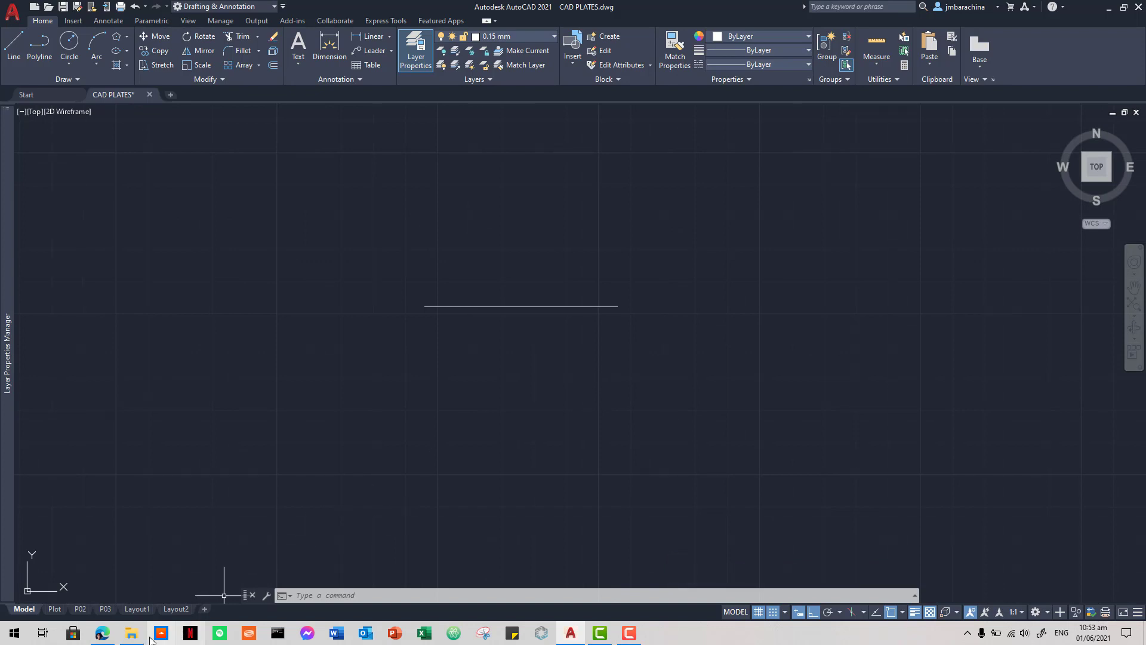
- Check the slot on the reference PDF and draw a circle of radius 5 mm centred on the line's left endpoint
click(102, 633)
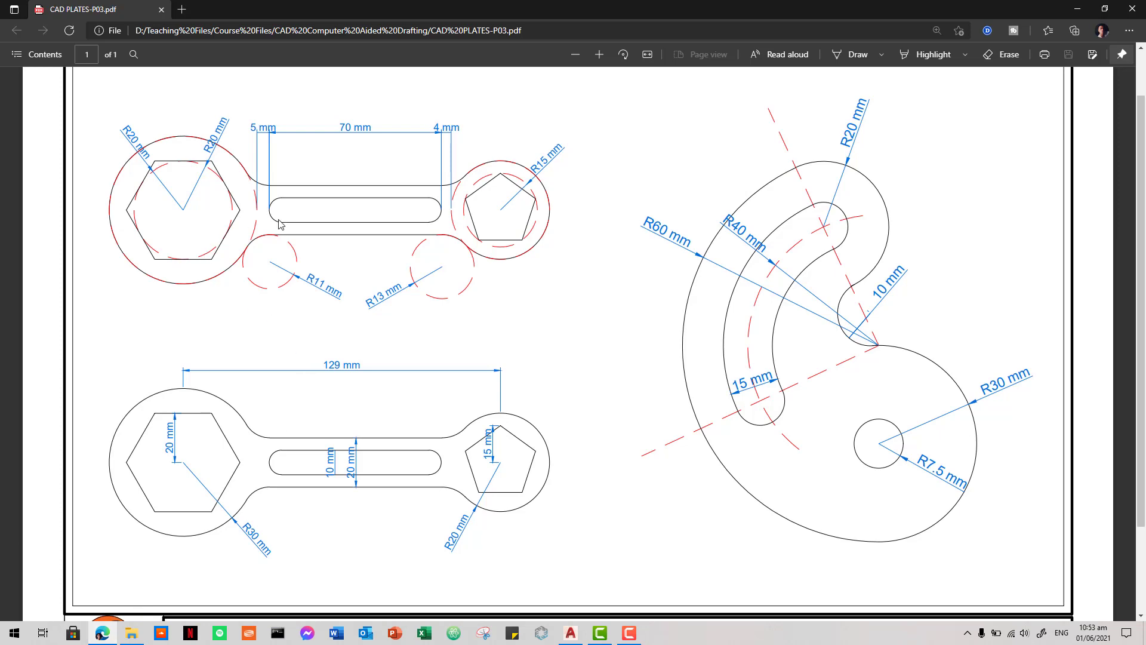
key(alt+Tab)
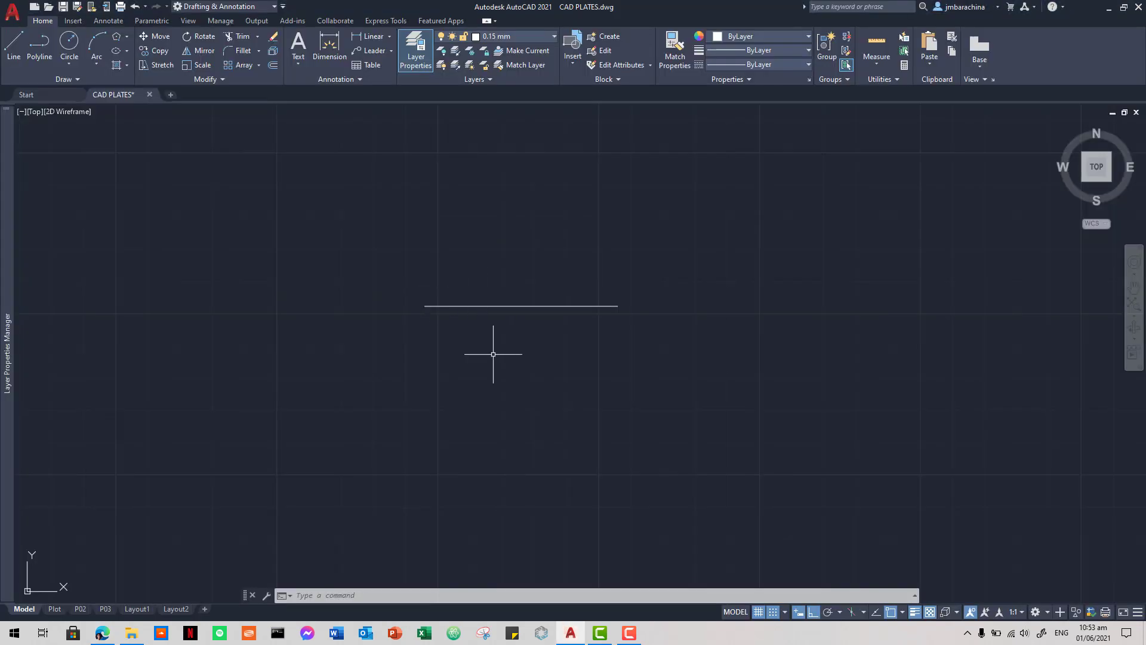
text(c)
key(Return)
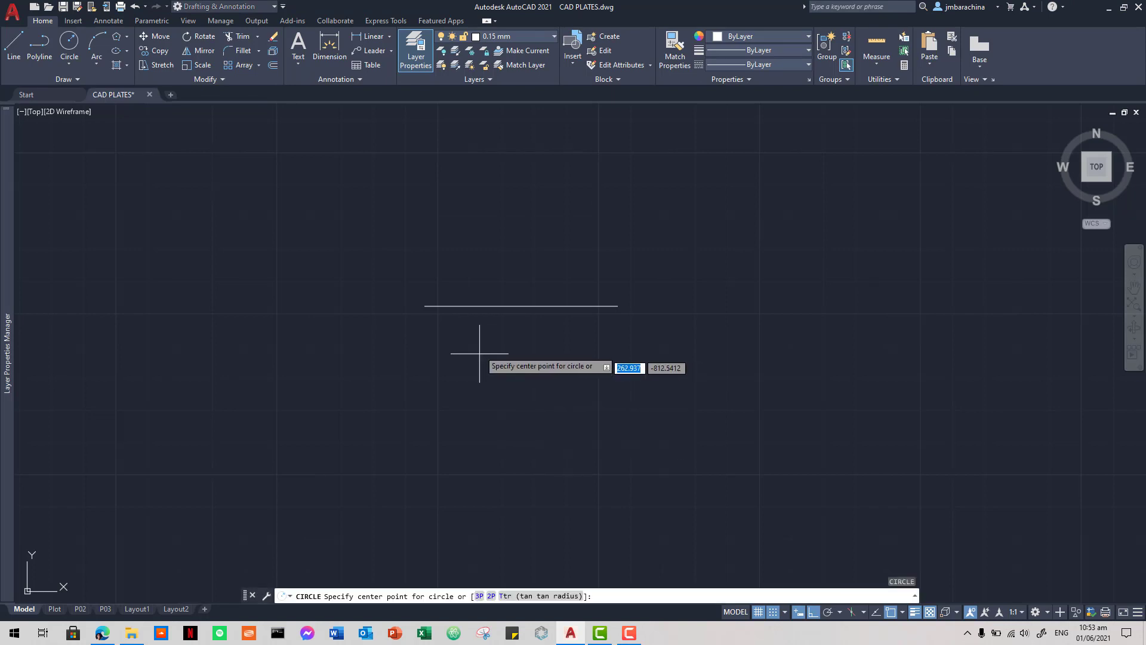
click(424, 307)
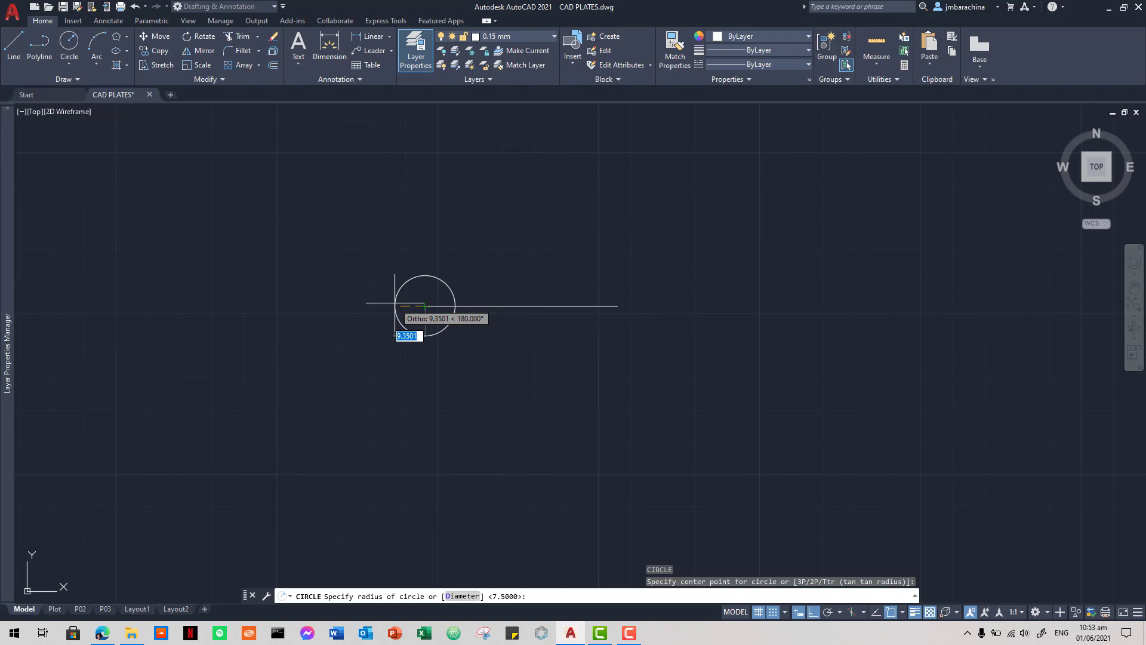
text(5)
key(Return)
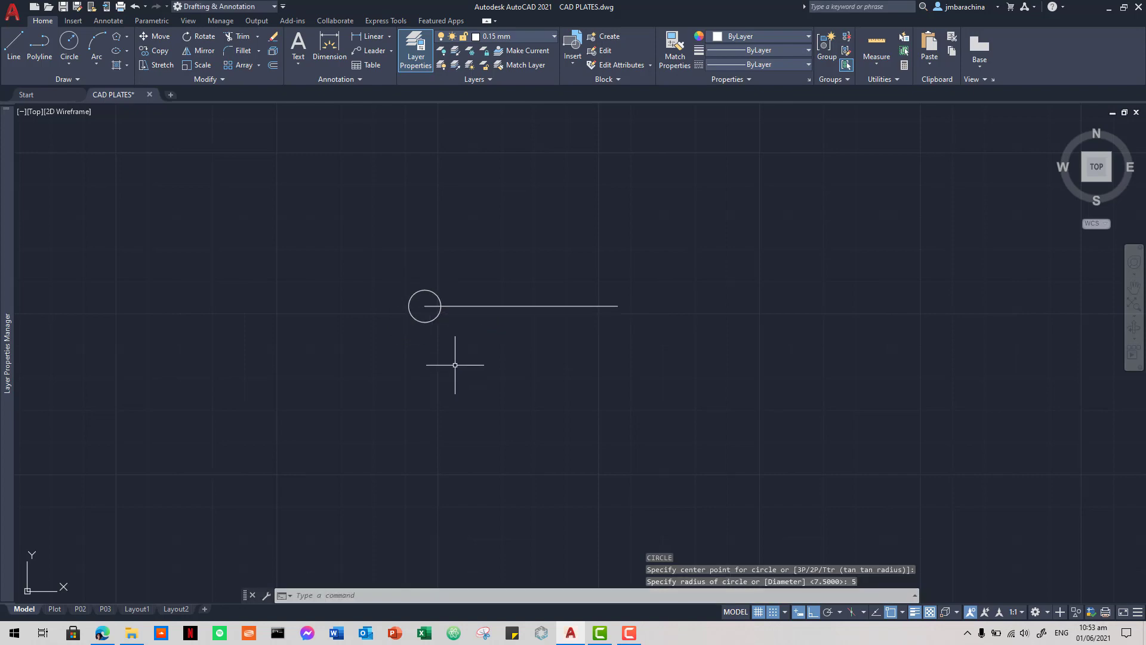
- Recheck the slot on the reference PDF and draw a circle of radius 5 mm centred on the line's right endpoint
key(alt+Tab)
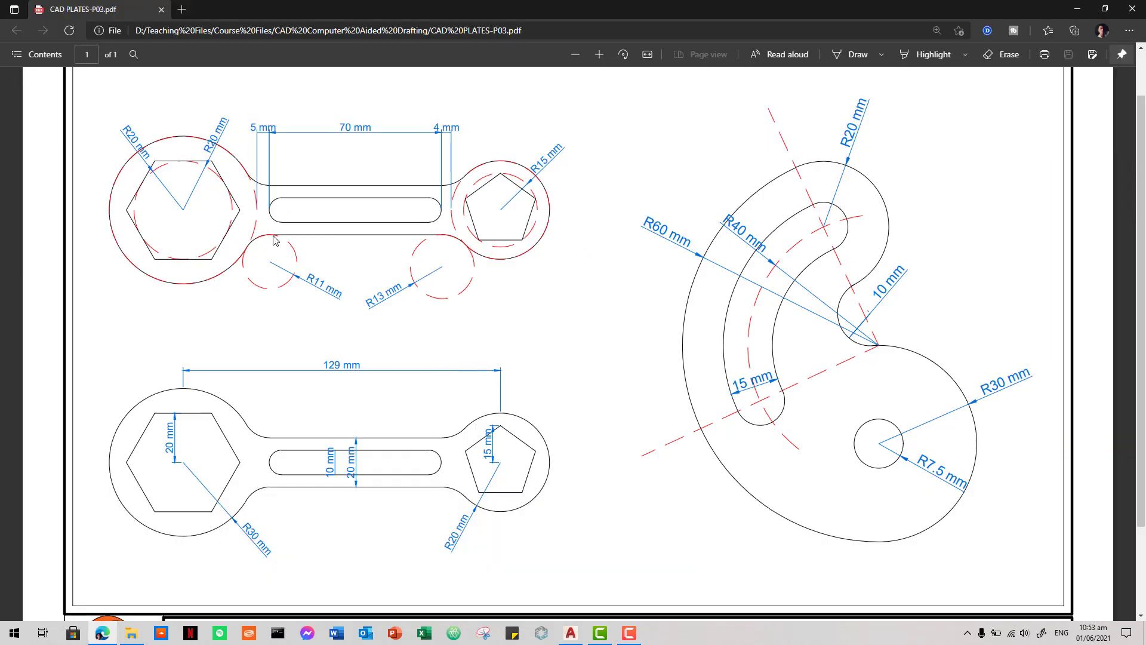
key(alt+Tab)
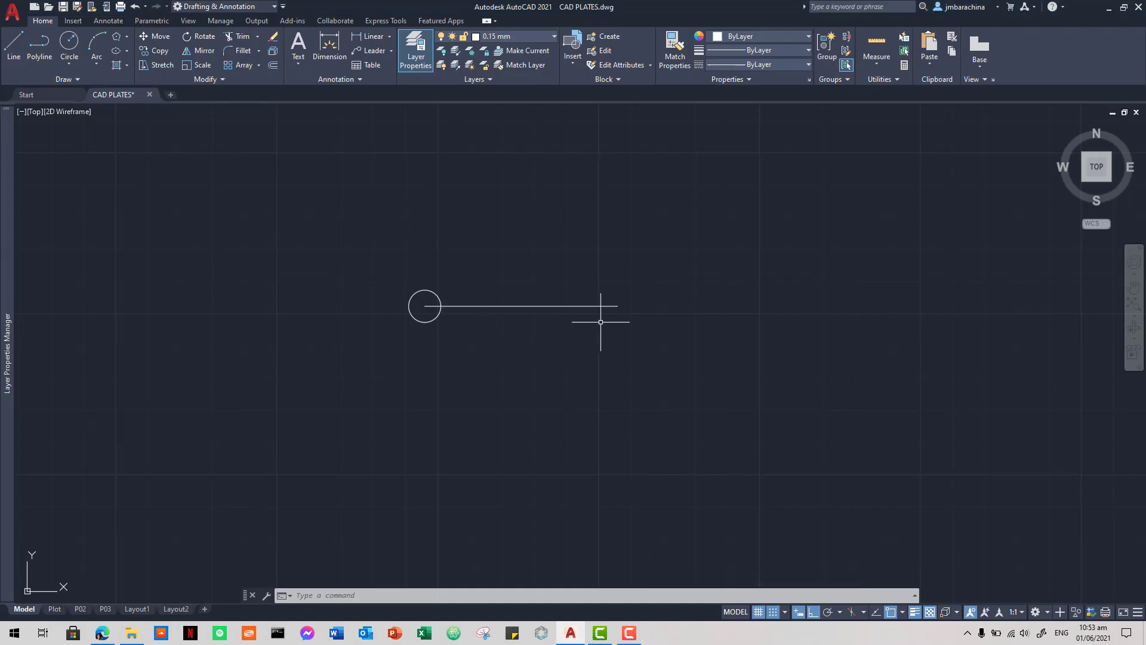
text(c)
key(Return)
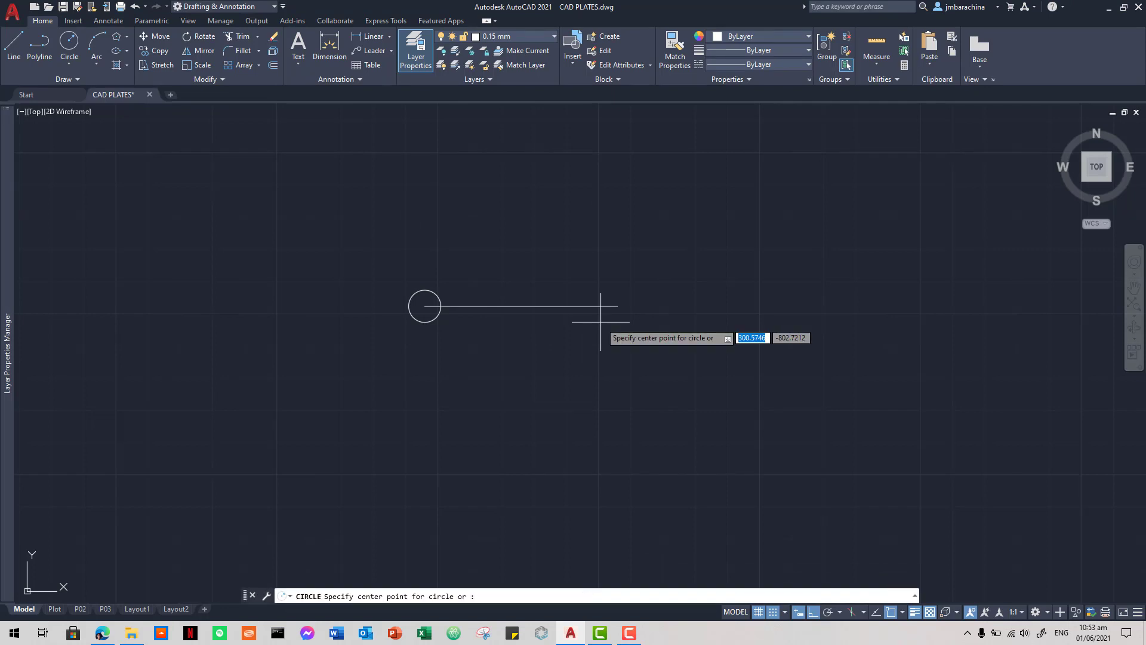
click(619, 306)
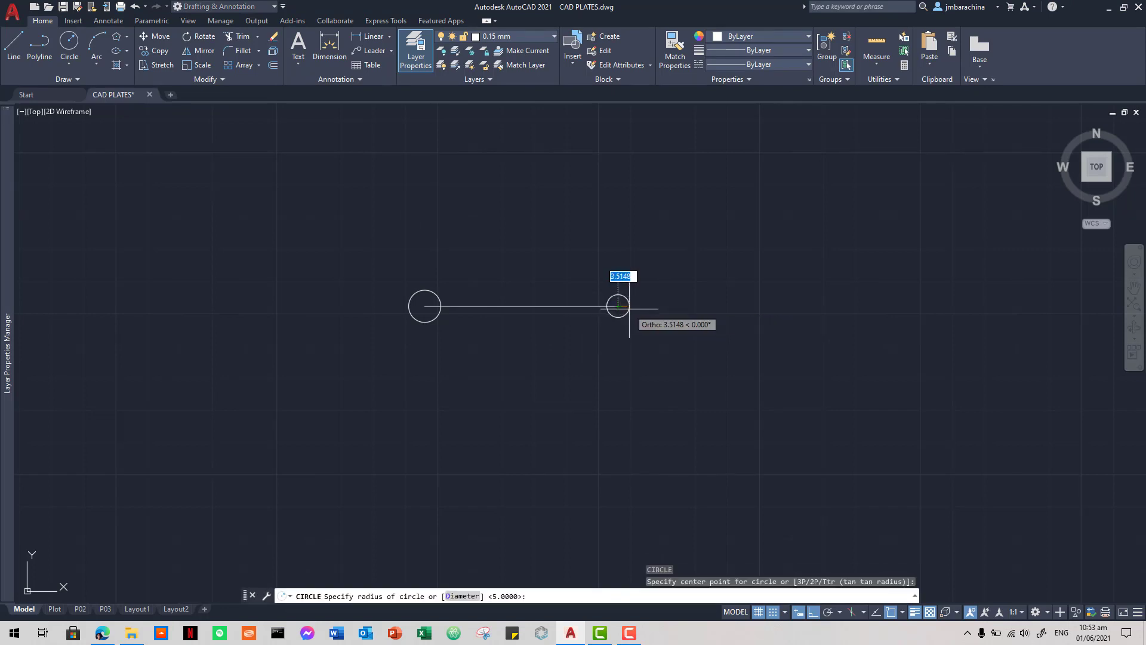
text(5)
key(Return)
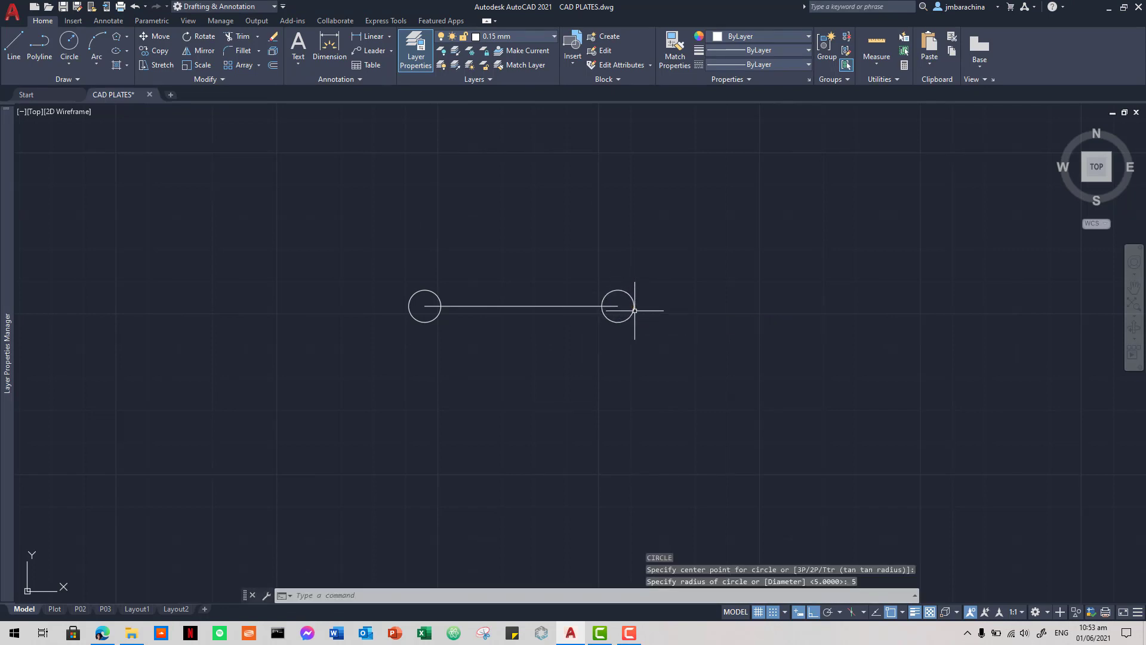
- Offset the centreline 5 mm upward to form the slot's upper edge
click(583, 328)
click(527, 283)
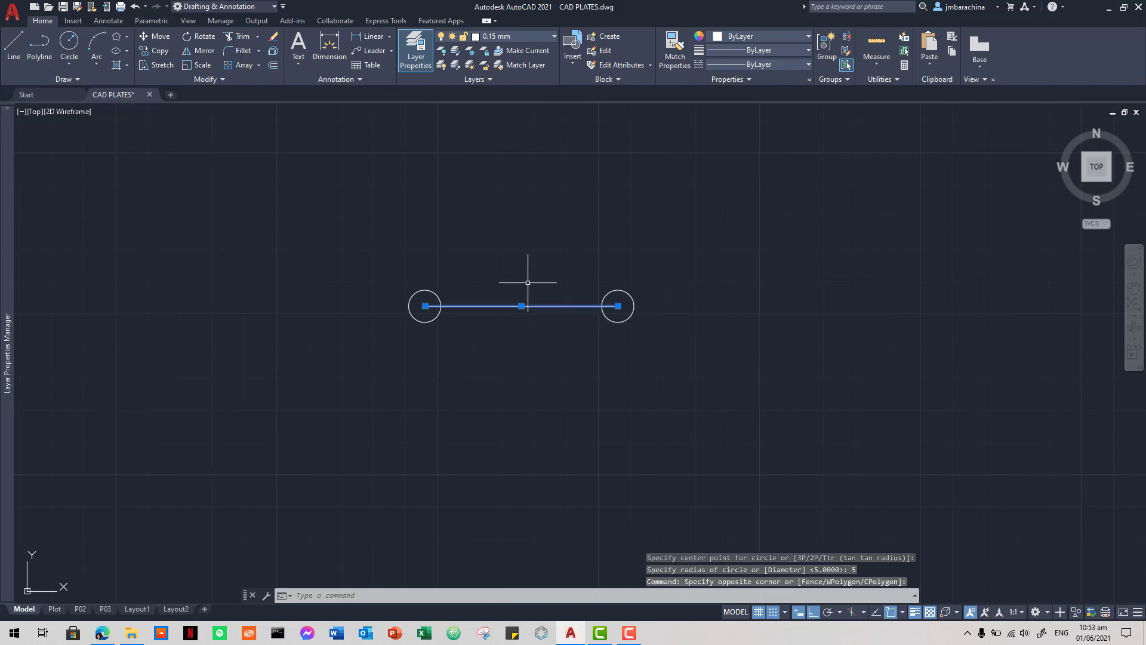
text(o)
key(Return)
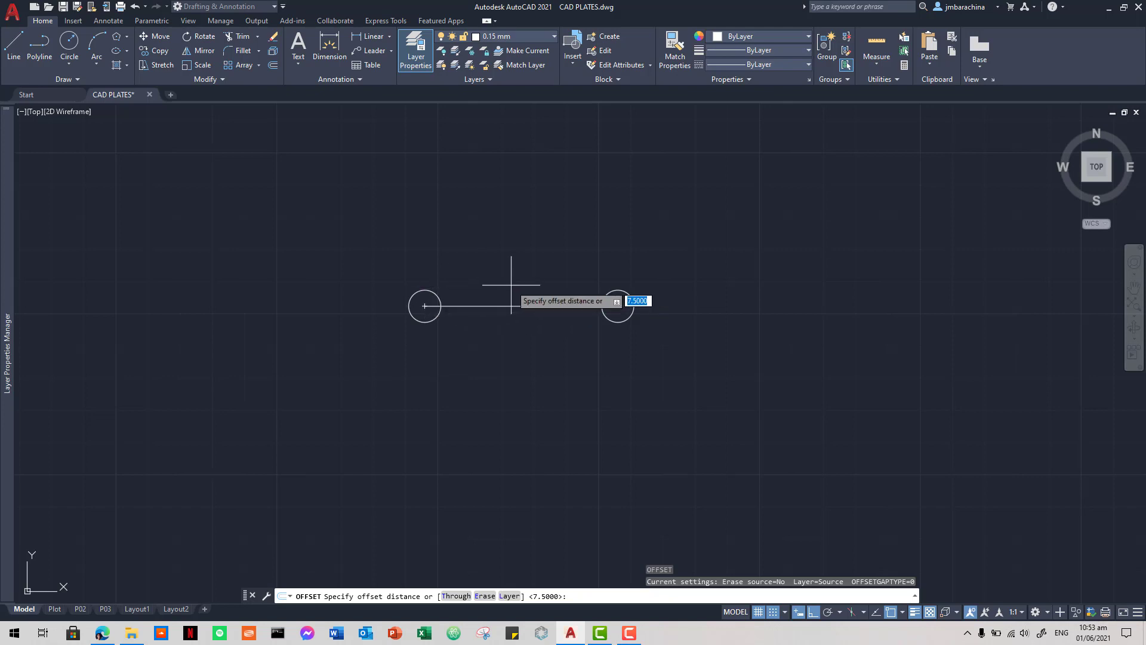
text(5)
key(Return)
click(511, 306)
click(510, 289)
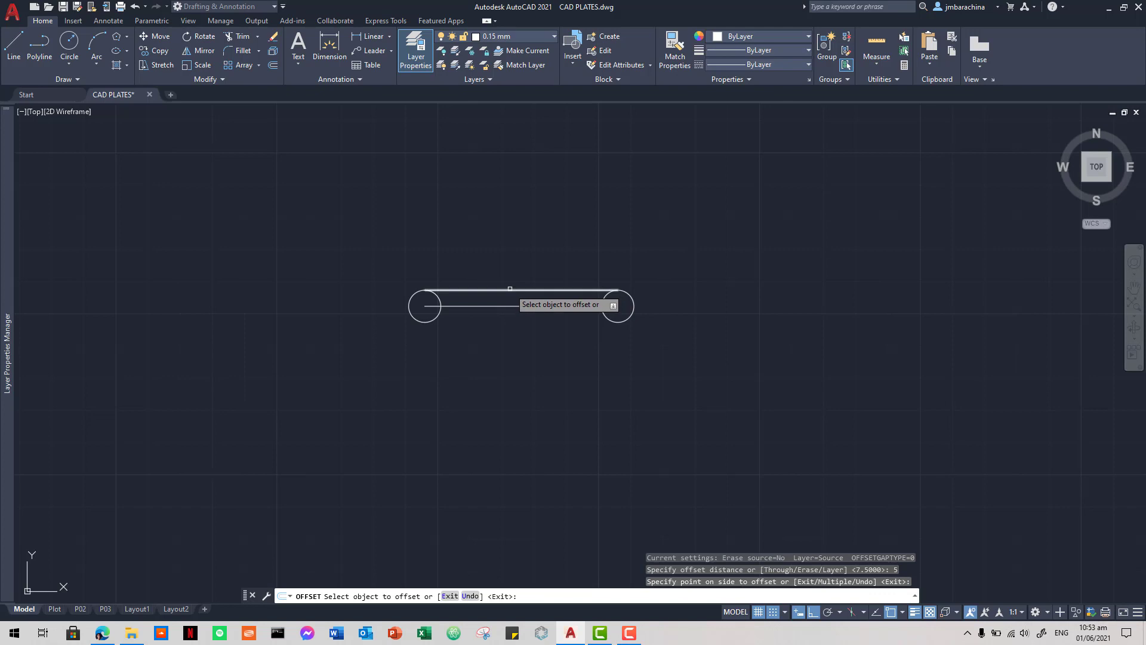
- Offset the slot's upper edge 10 mm downward to form its lower edge
click(511, 290)
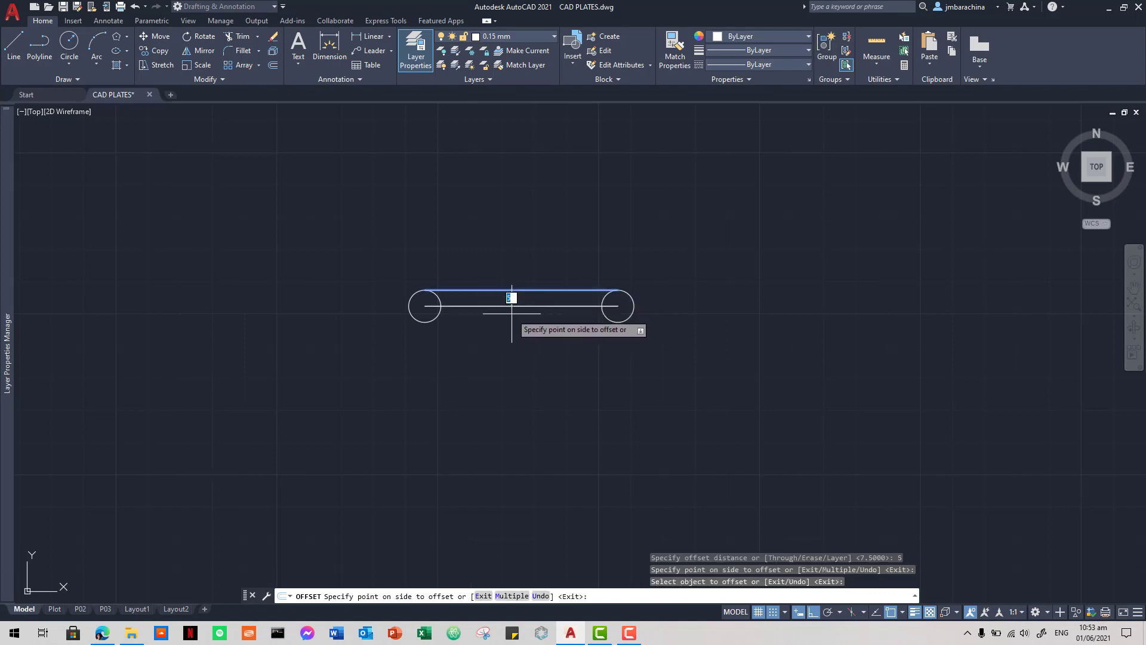
text(10)
key(Return)
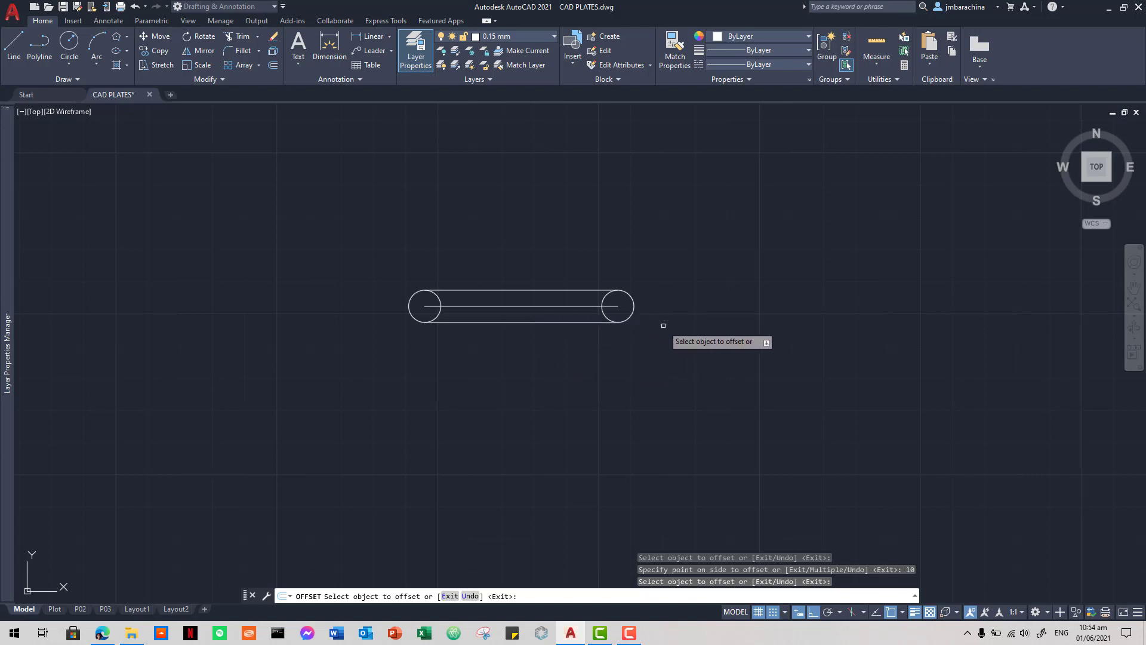
- Examine the wrench's handle and slot dimensions on the reference PDF, then return to the AutoCAD drawing
key(alt)
text(`)
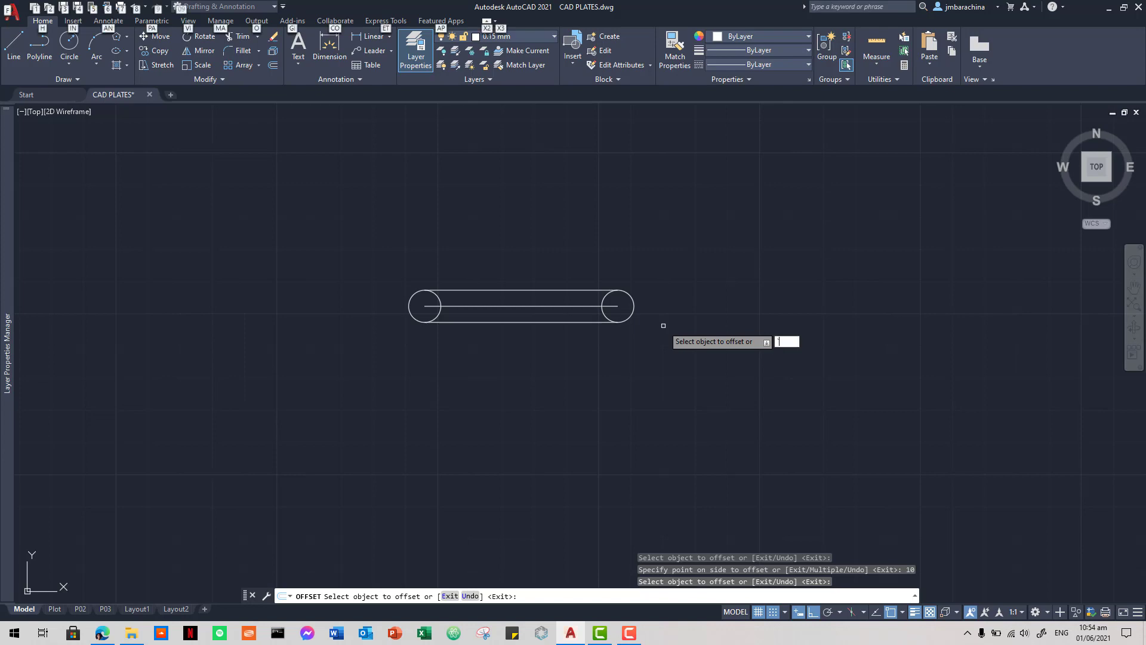
key(alt)
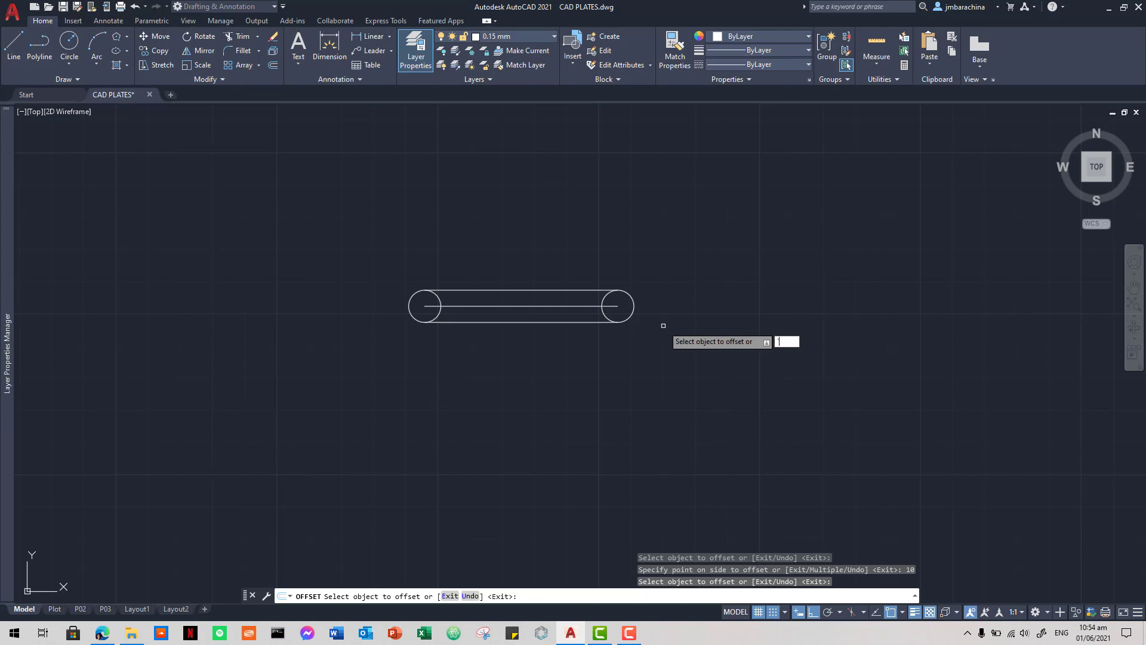
key(alt+Tab)
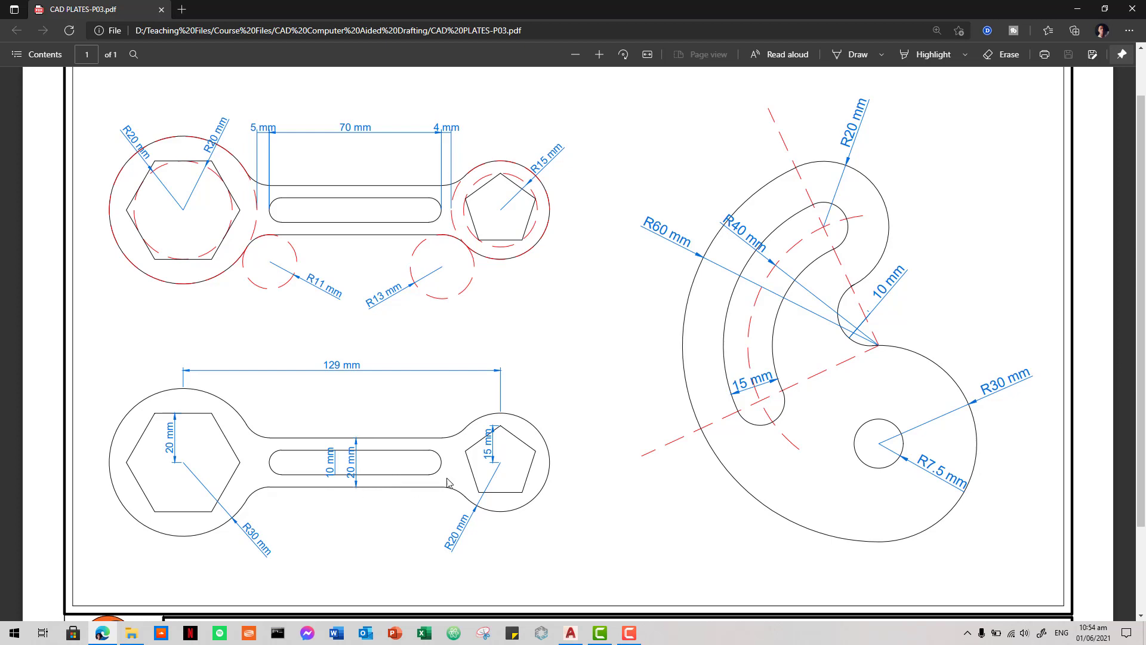
key(alt+Tab)
key(alt+Tab)
key(alt+Tab)
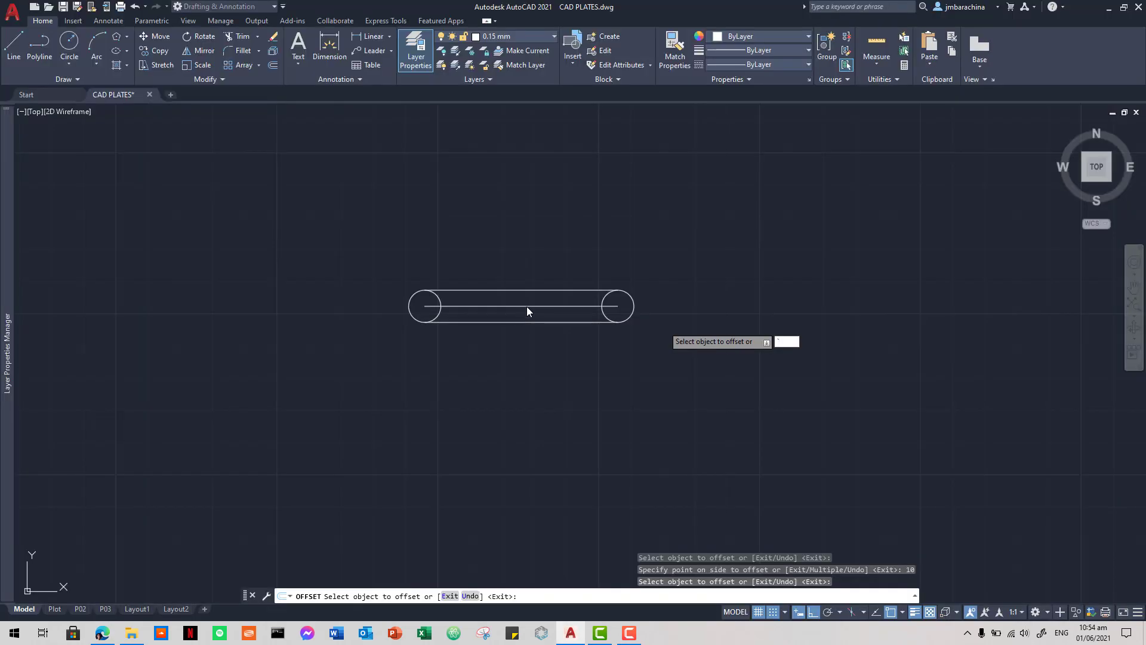
- Recheck the handle on the reference PDF and stretch both ends of the slot's centreline to the outer quadrants of the end circles
key(alt+Tab)
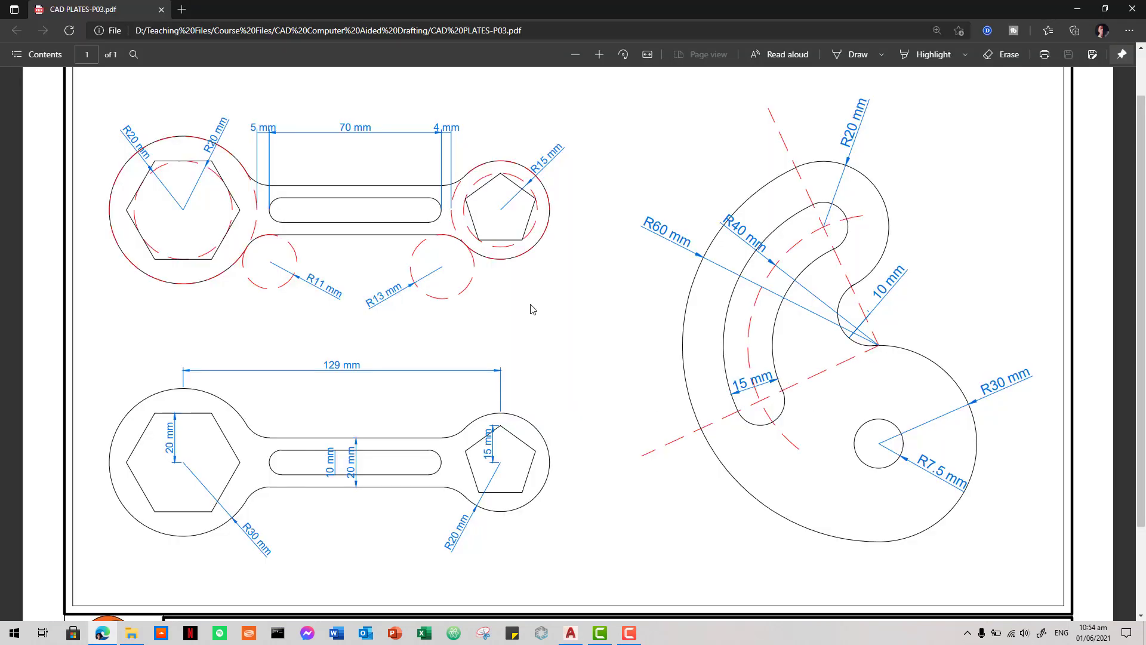
key(alt+Tab)
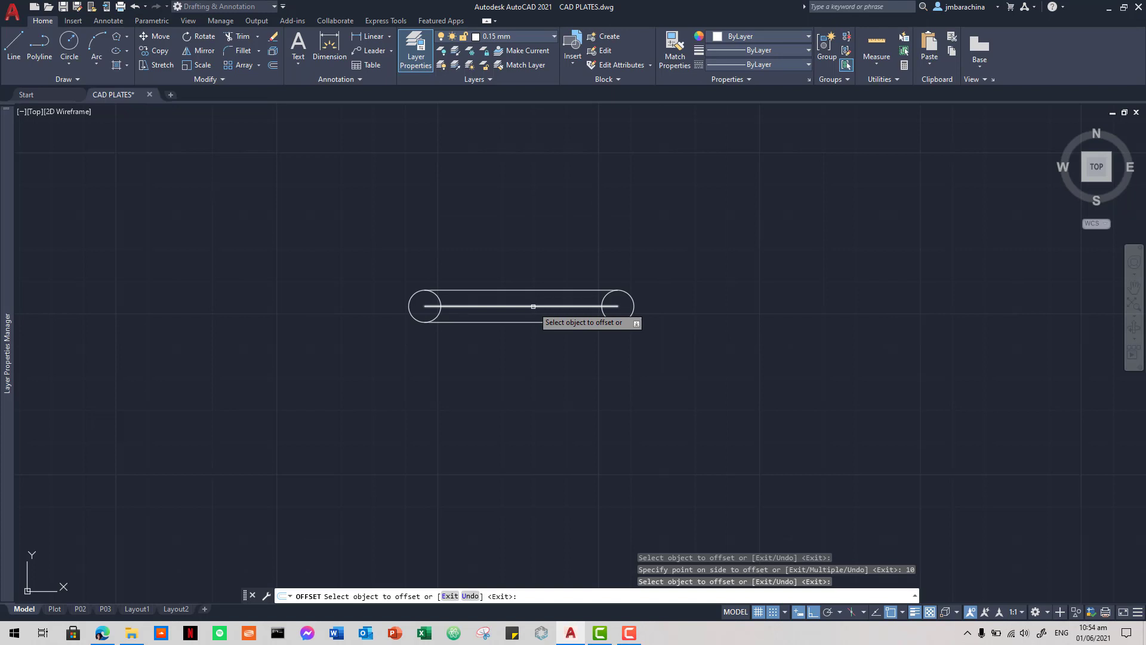
key(Escape)
key(Escape)
click(522, 306)
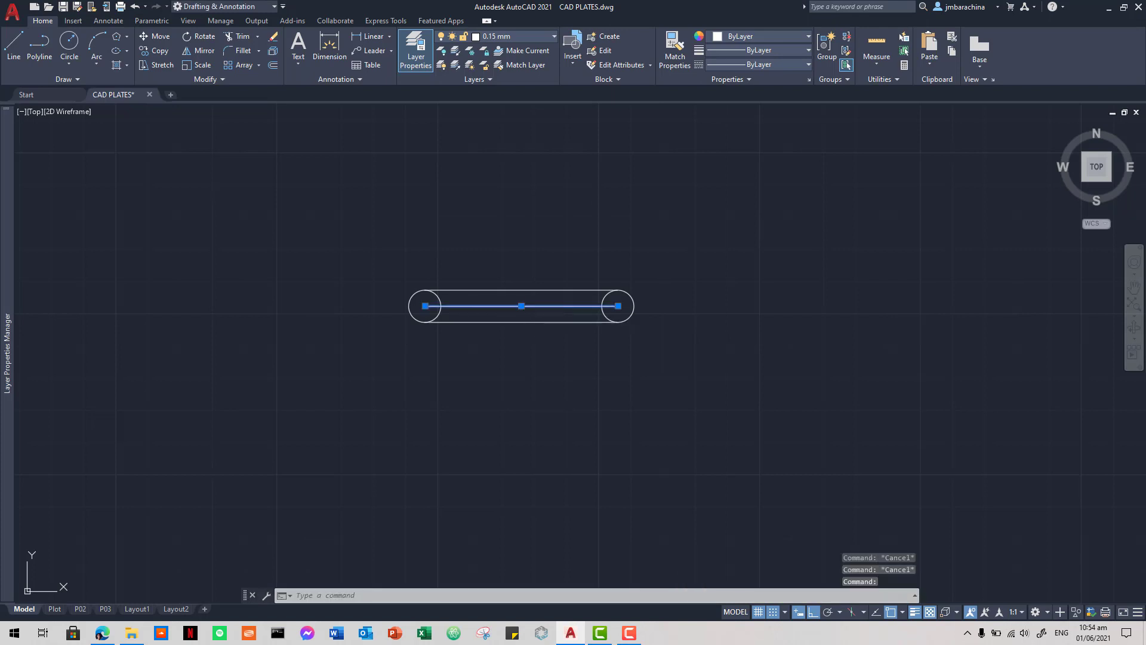
click(426, 306)
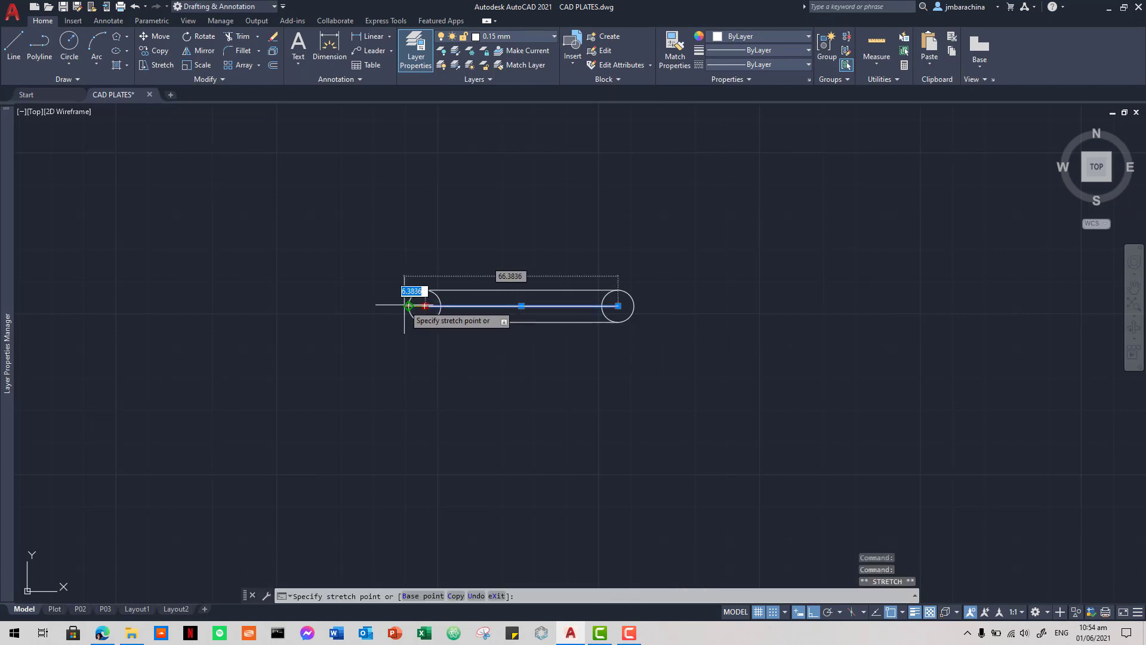
click(409, 307)
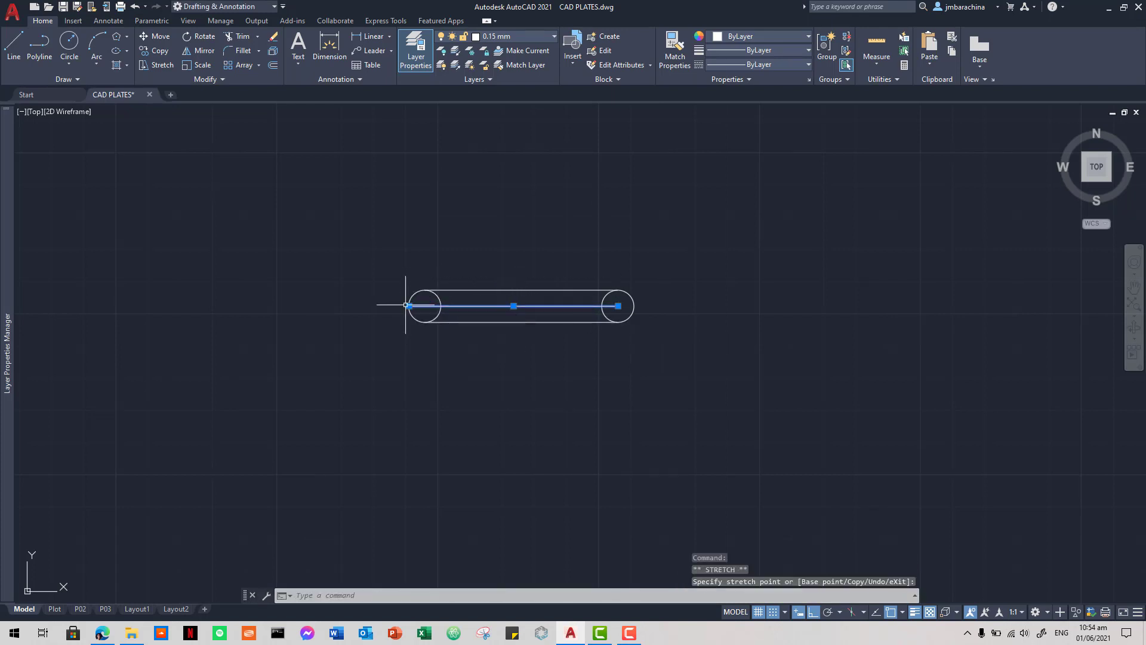
click(618, 306)
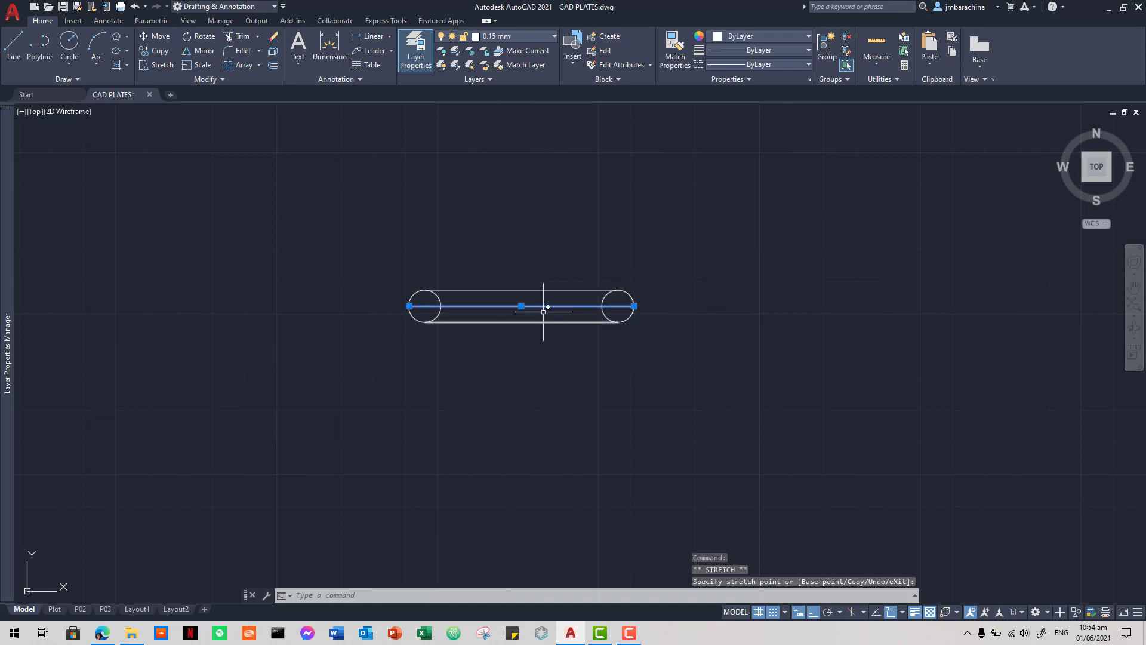
- Offset the extended centreline 10 mm upward and 10 mm downward to form the handle's outer edges
text(o)
key(Return)
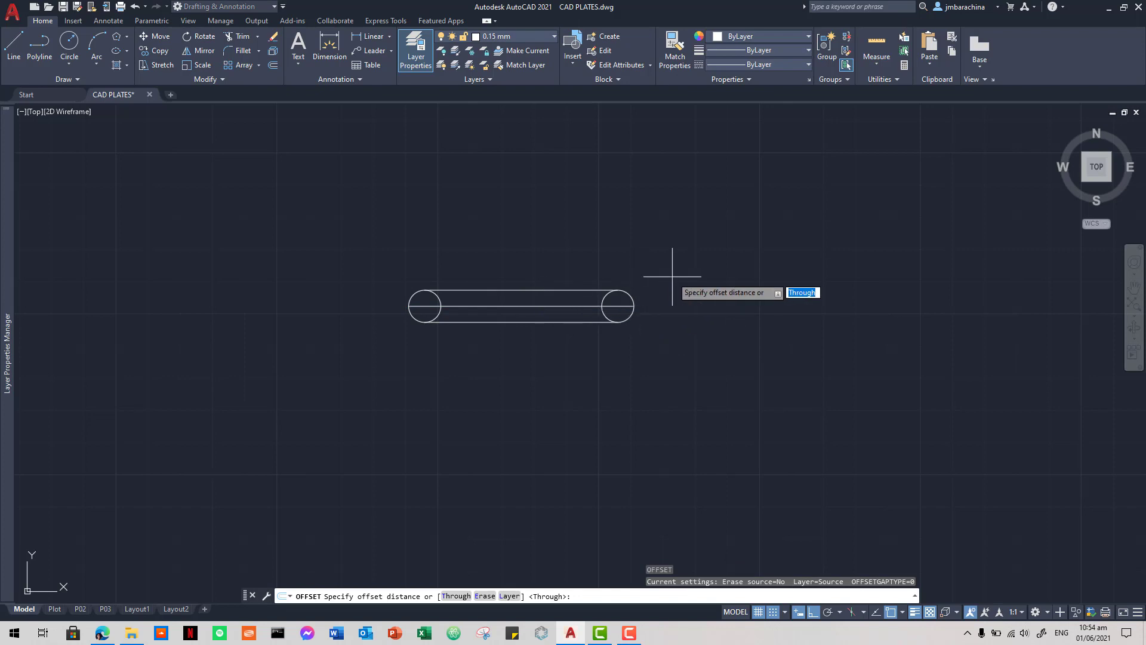
text(10)
key(Return)
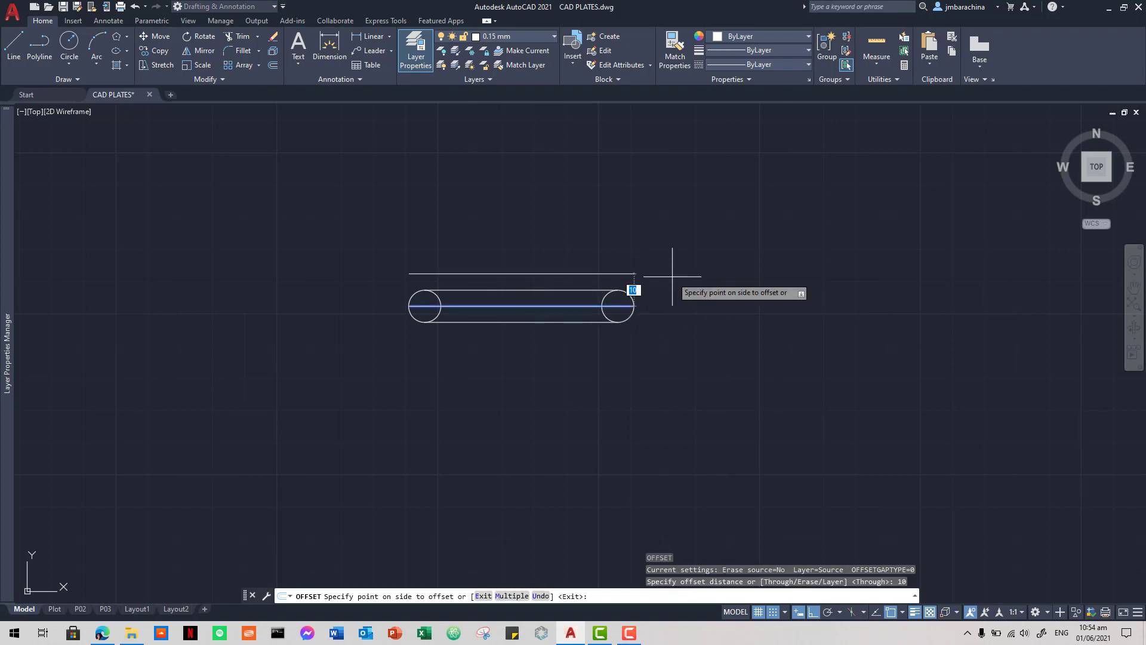
click(672, 276)
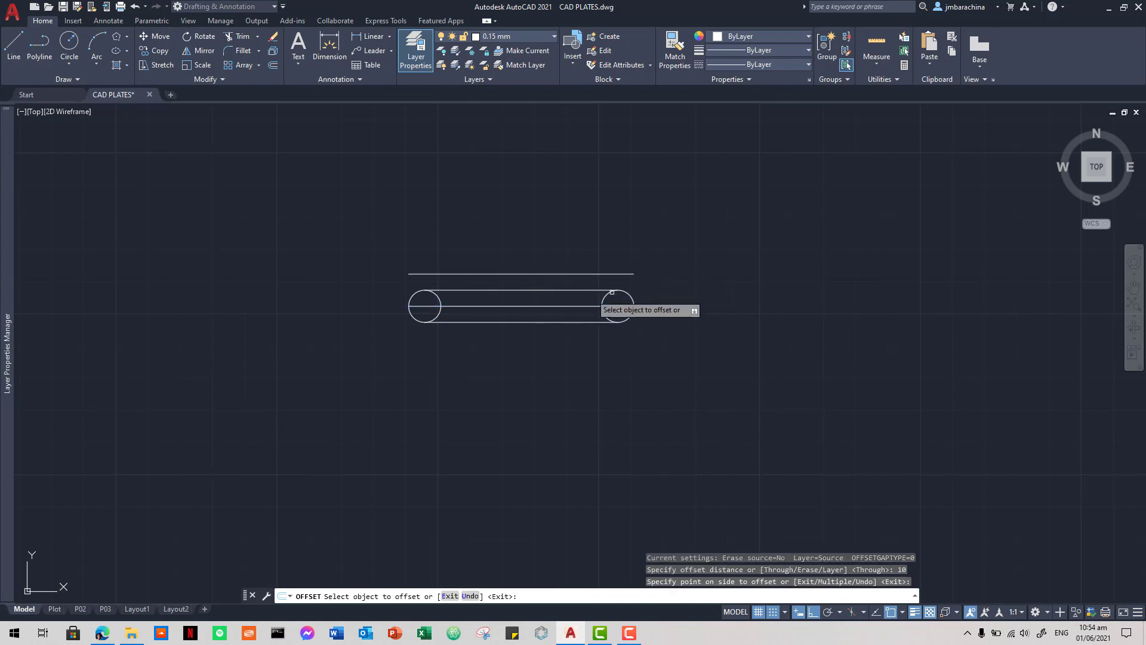
click(560, 307)
click(555, 341)
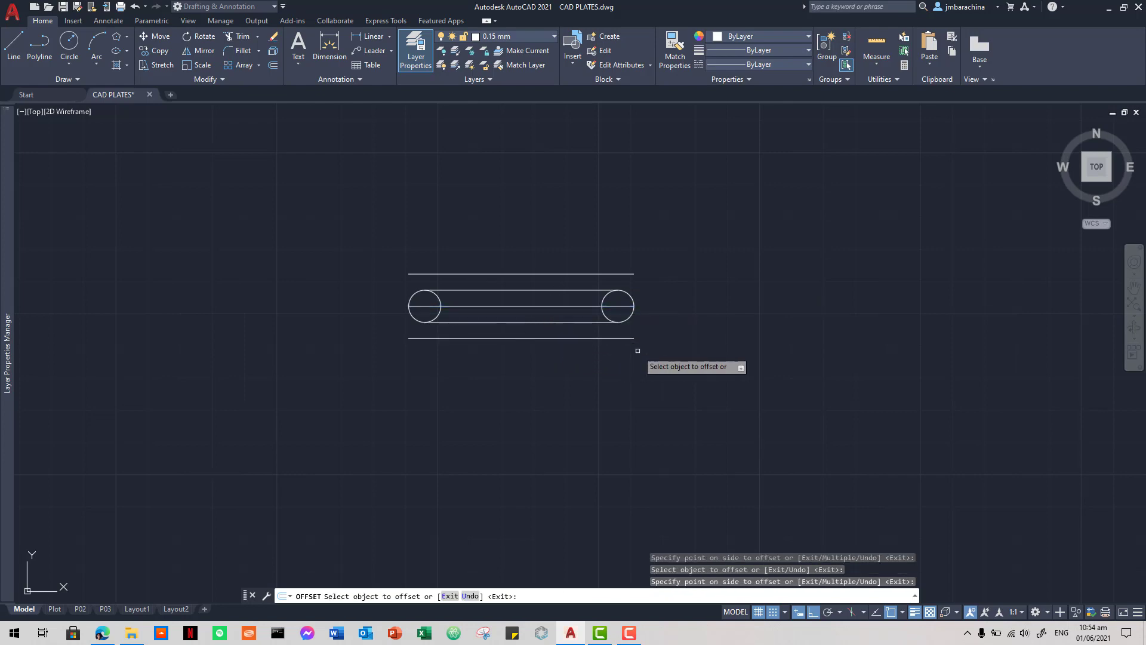
- Check the end spacings on the reference PDF and draw a 5 mm horizontal line leftward from the centreline's left endpoint
key(alt+Tab)
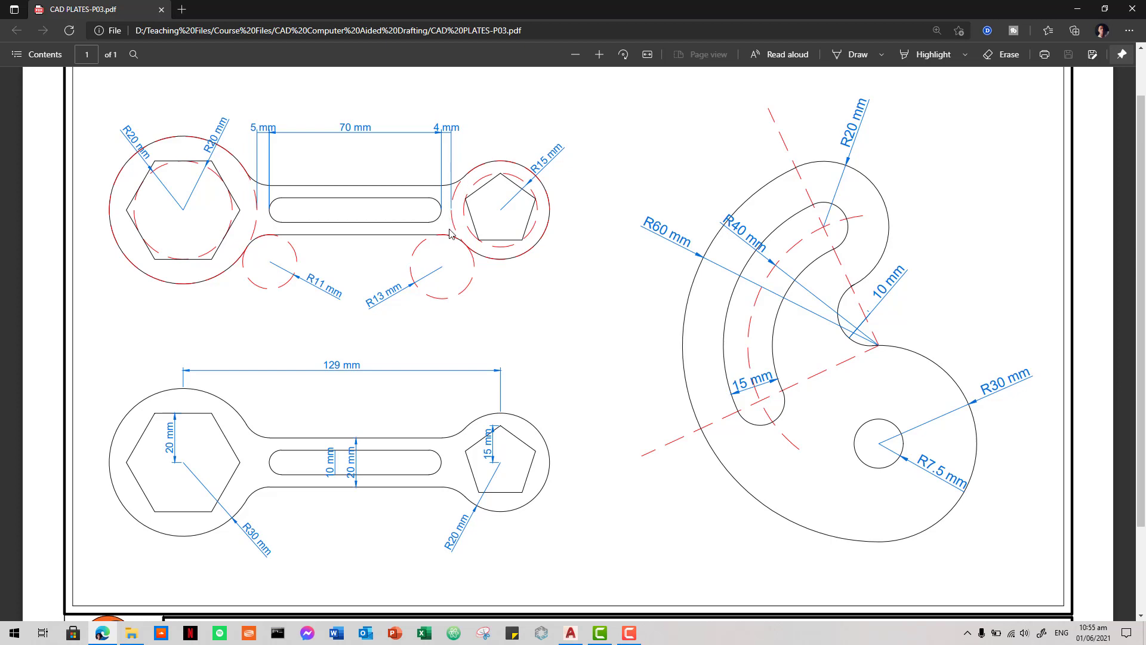
key(alt+Tab)
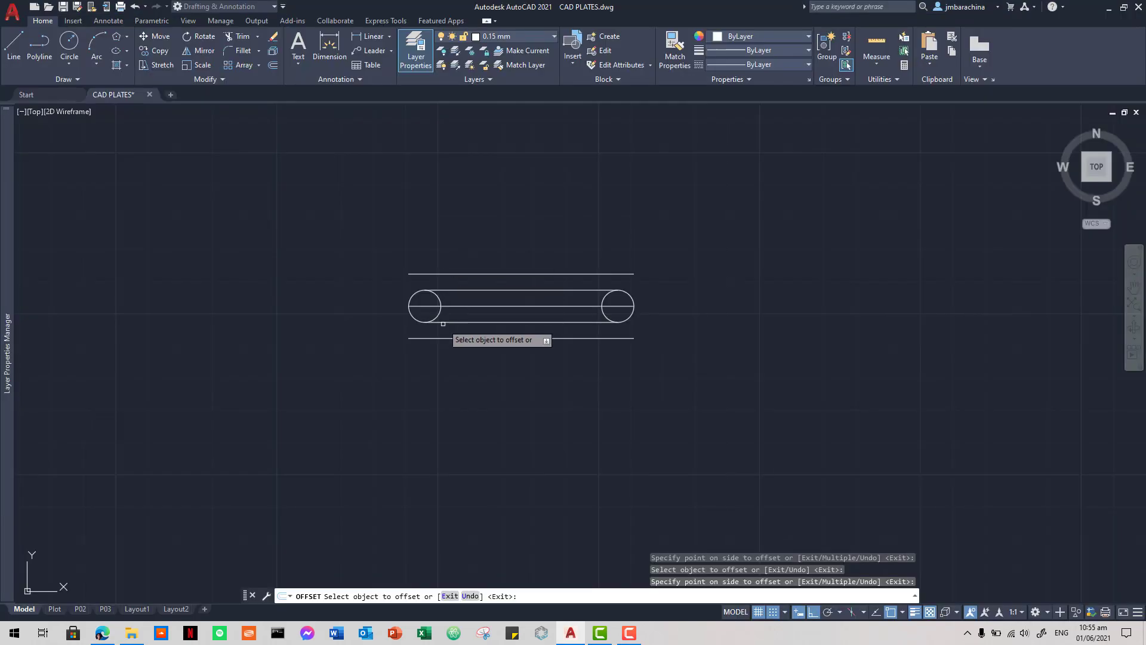
key(Escape)
text(l)
key(Return)
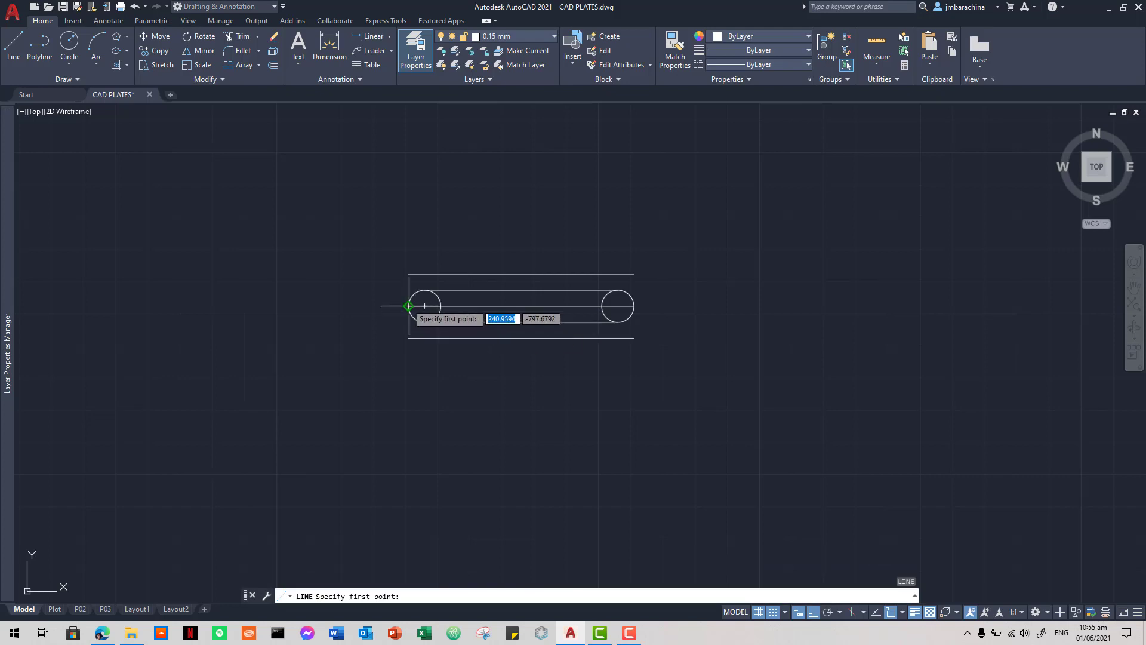
click(408, 305)
text(5)
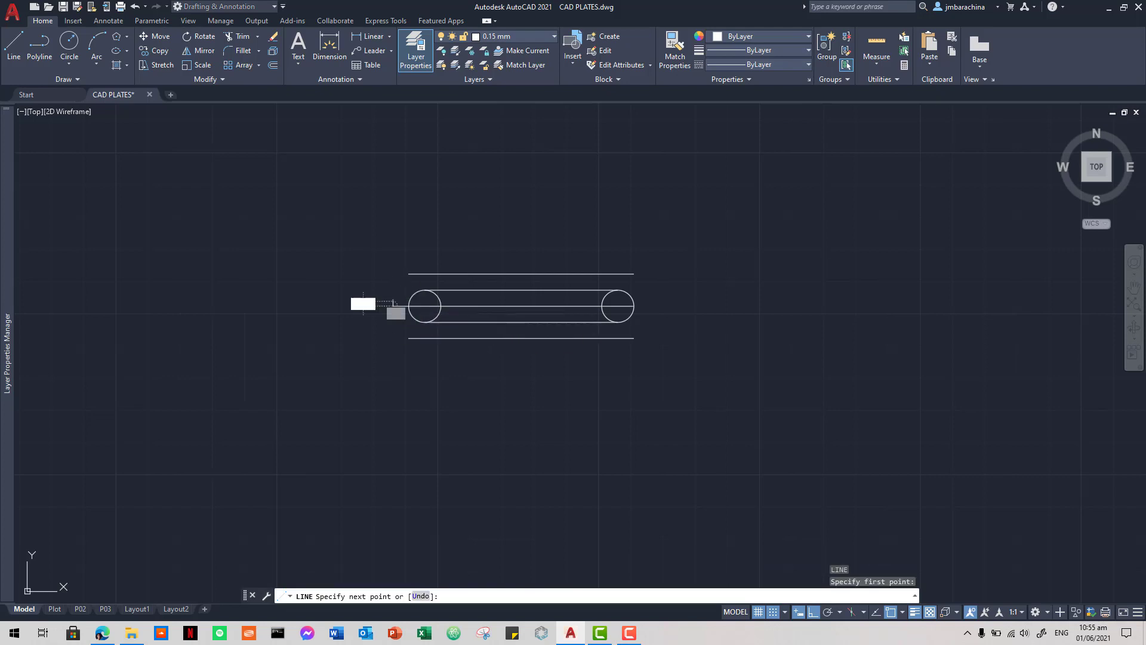
key(Return)
key(Return)
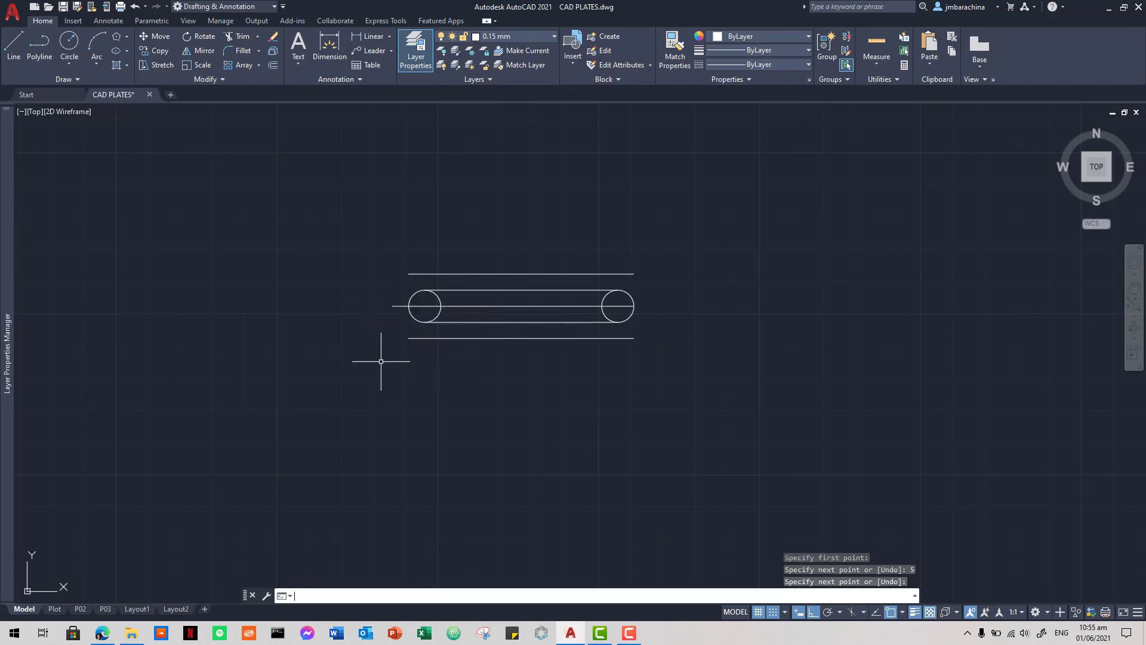
- Draw a 4 mm horizontal line rightward from the centreline's right endpoint
key(Return)
click(634, 306)
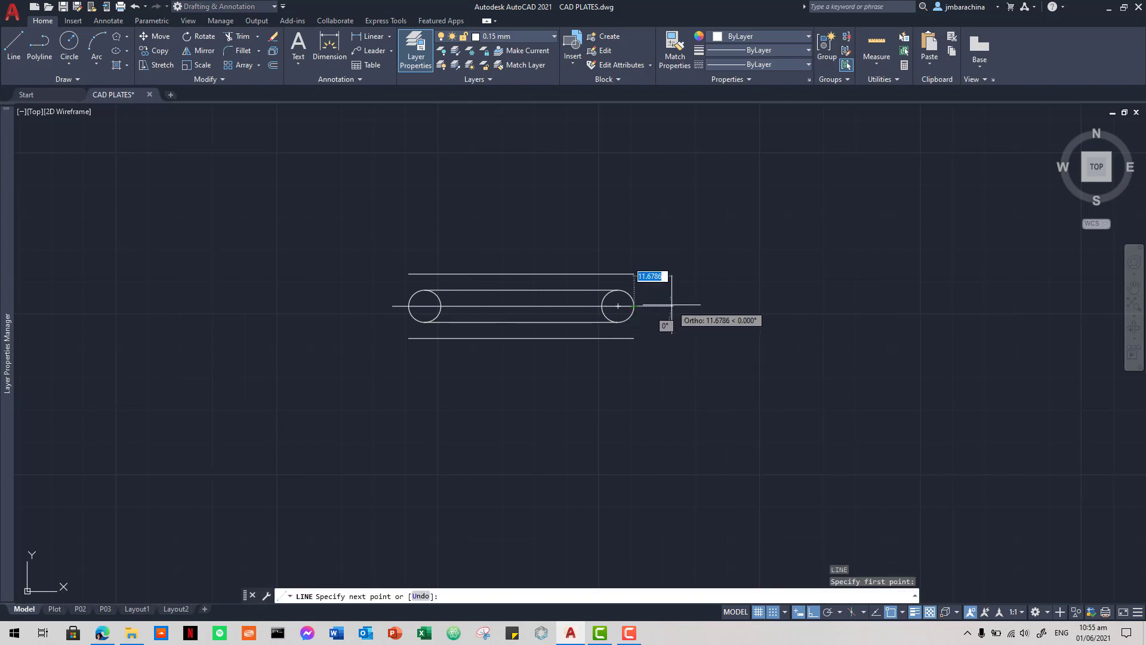
text(4)
key(Return)
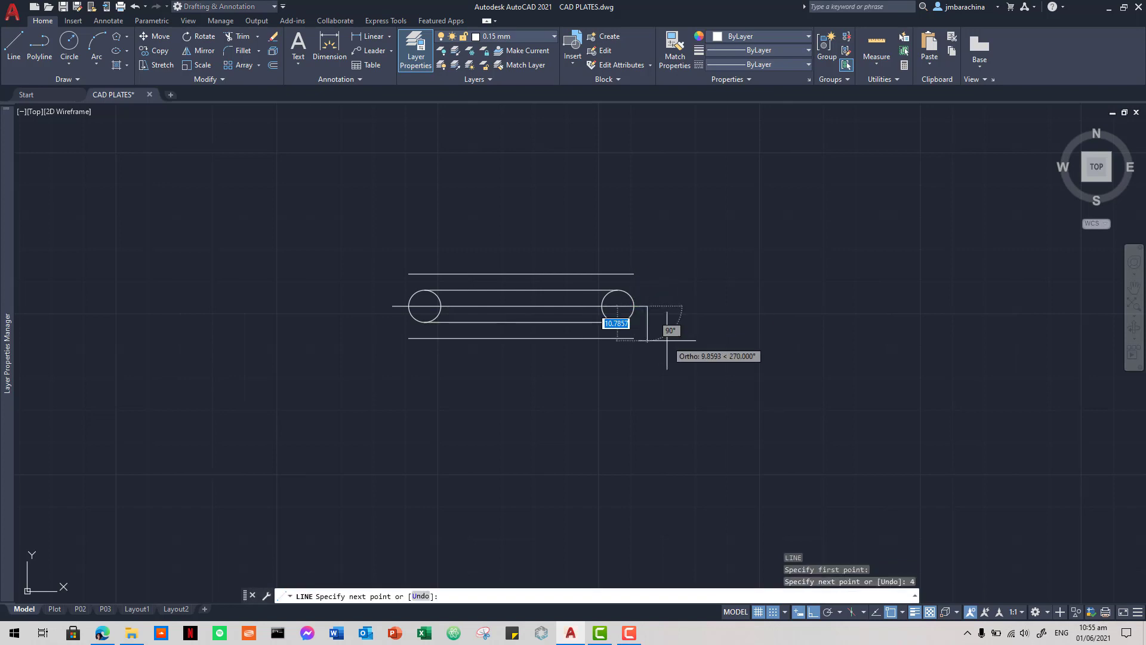
key(Return)
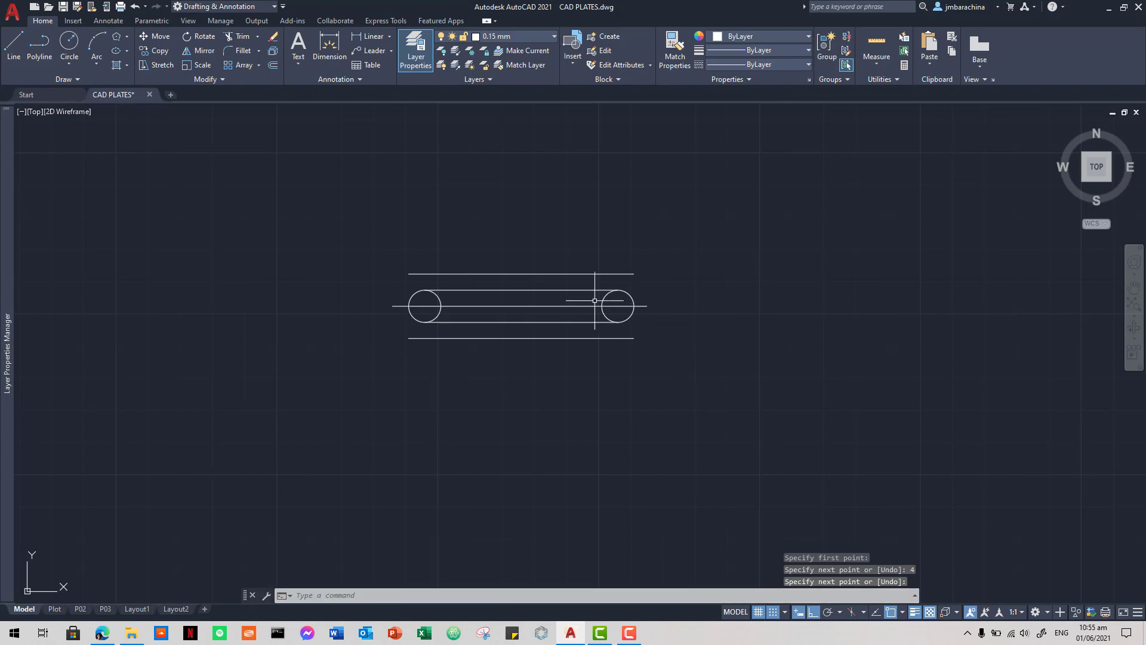
- Check the large head on the reference PDF and draw a two-point circle of diameter 40 mm leftward from the 5 mm line's left end
key(alt+Tab)
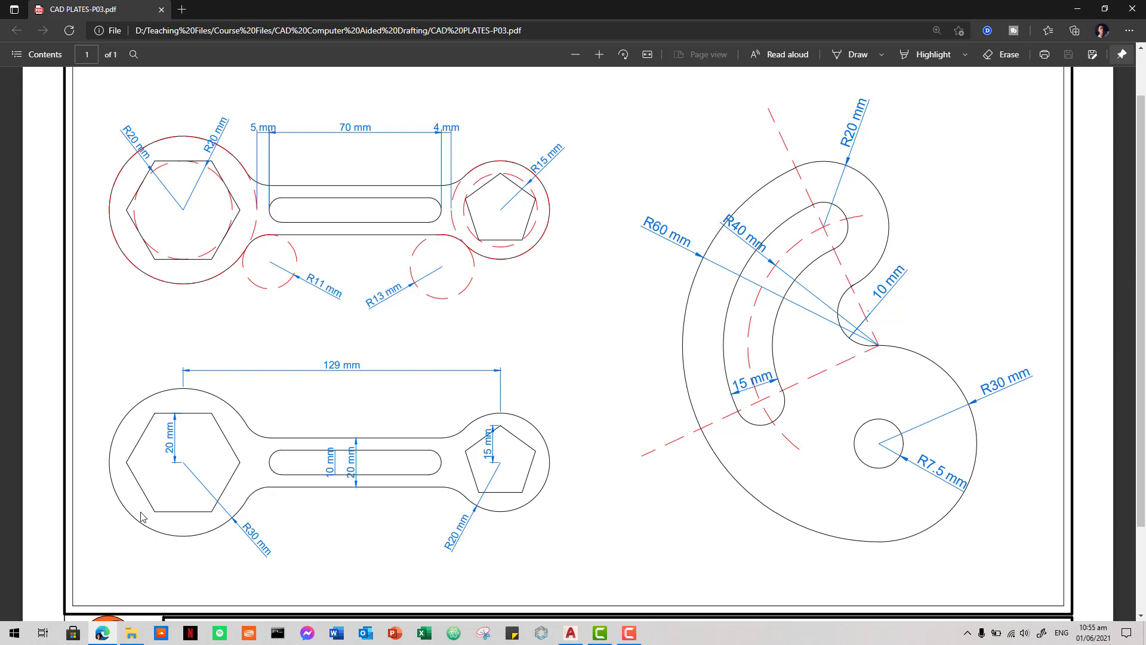
key(alt+Tab)
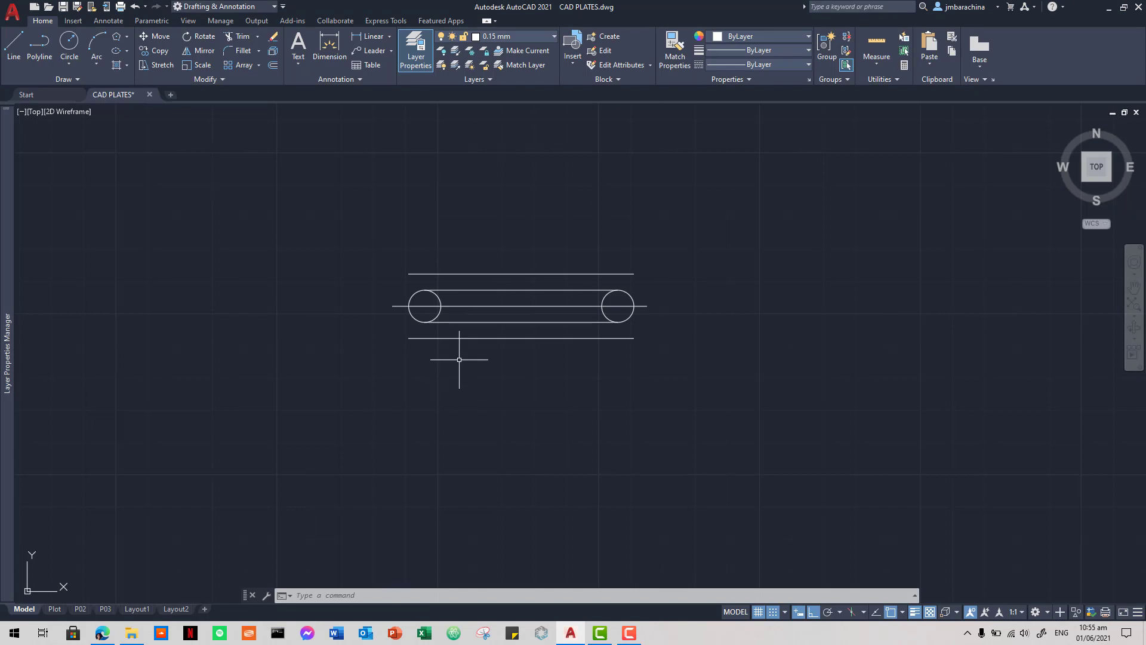
text(c)
key(Return)
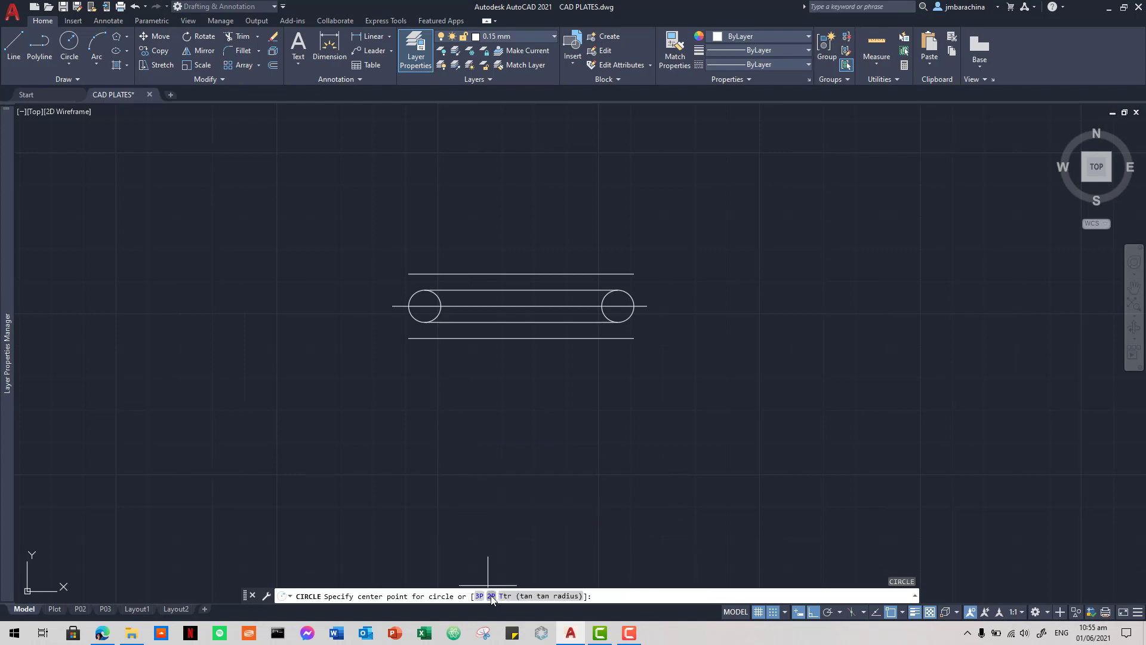
key(alt+Tab)
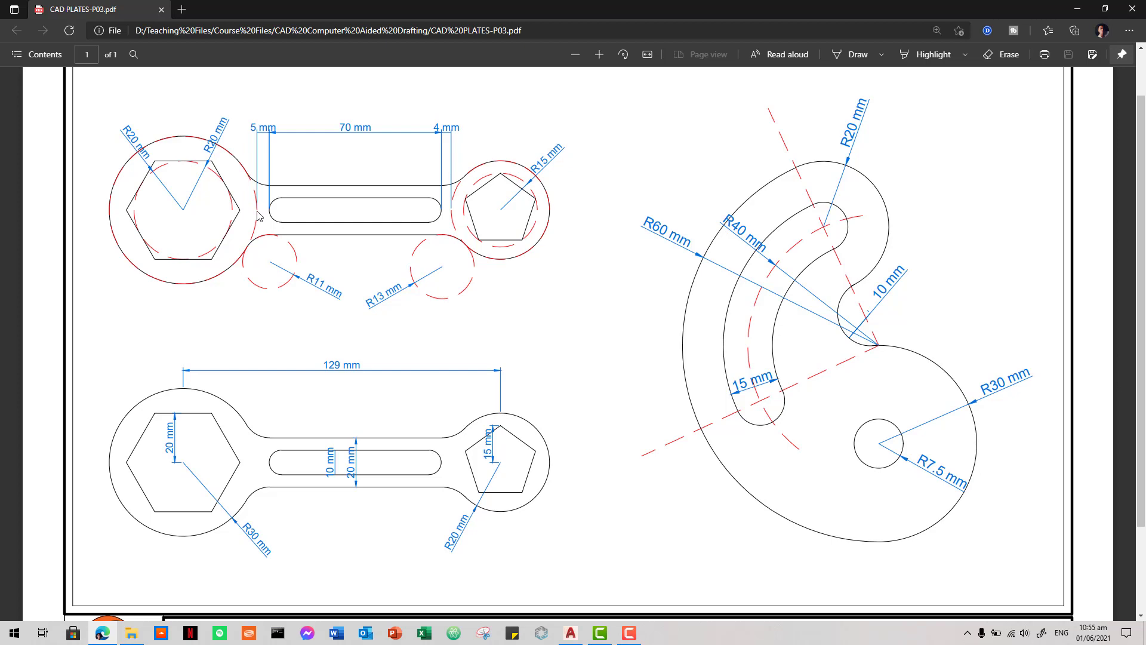
key(alt+Tab)
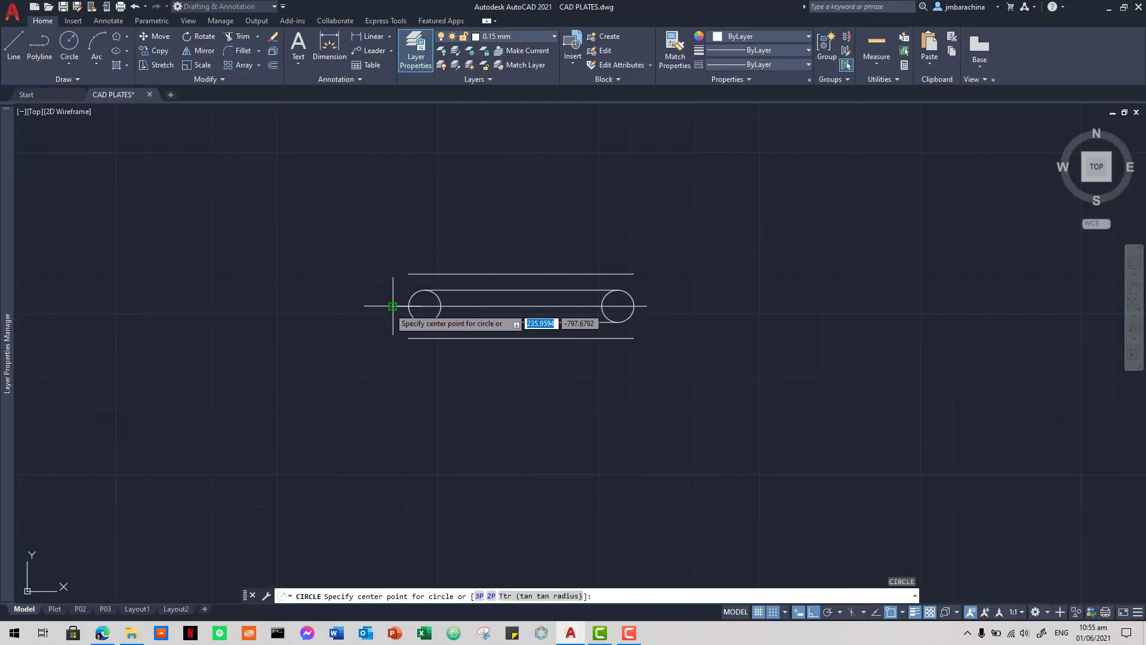
click(489, 595)
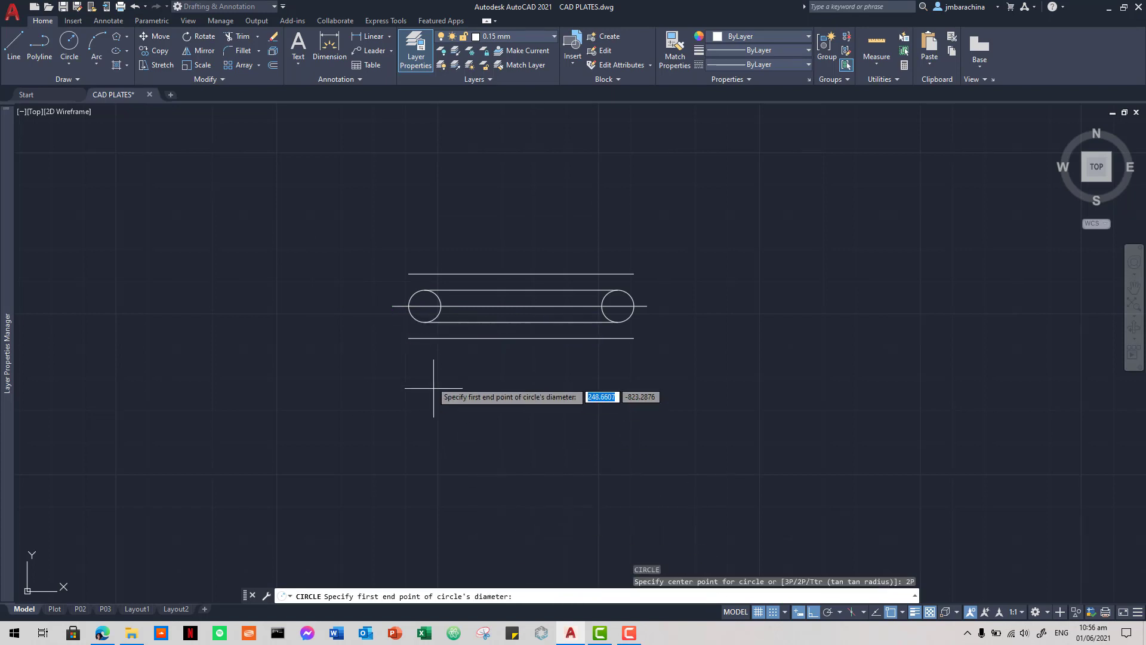
click(389, 304)
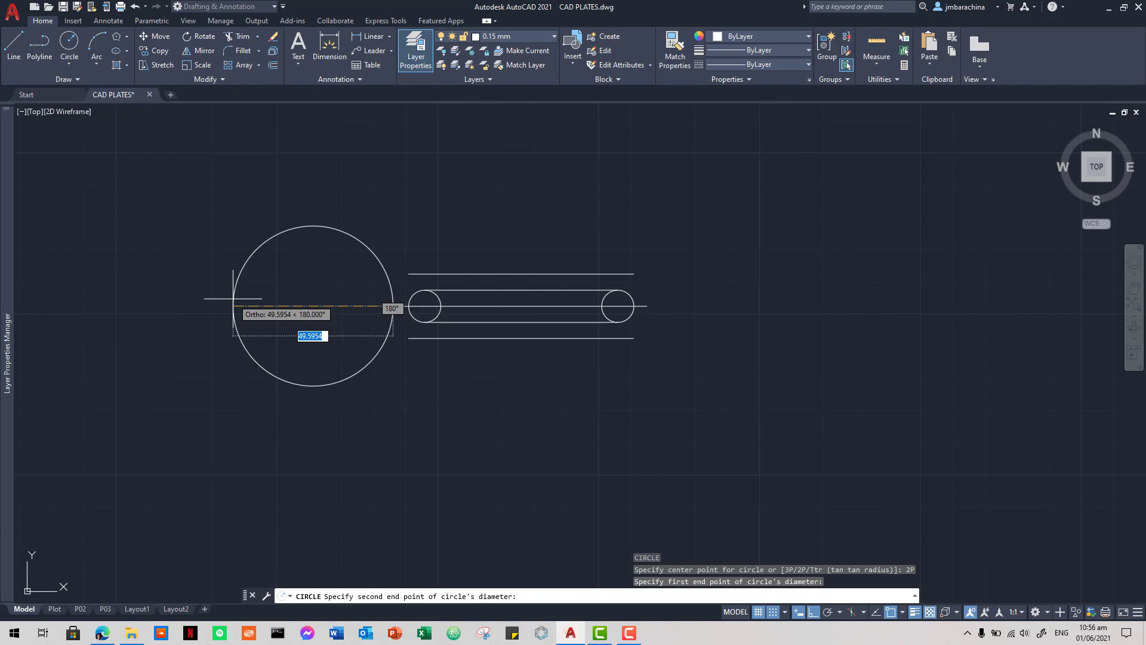
text(4)
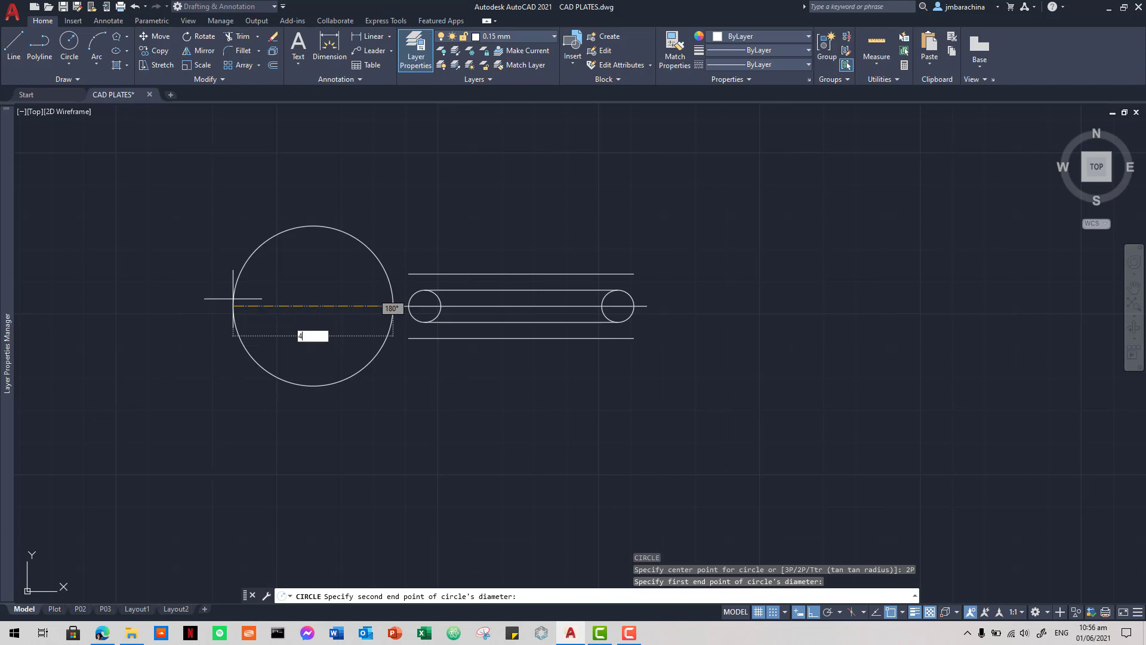
text(0)
key(Return)
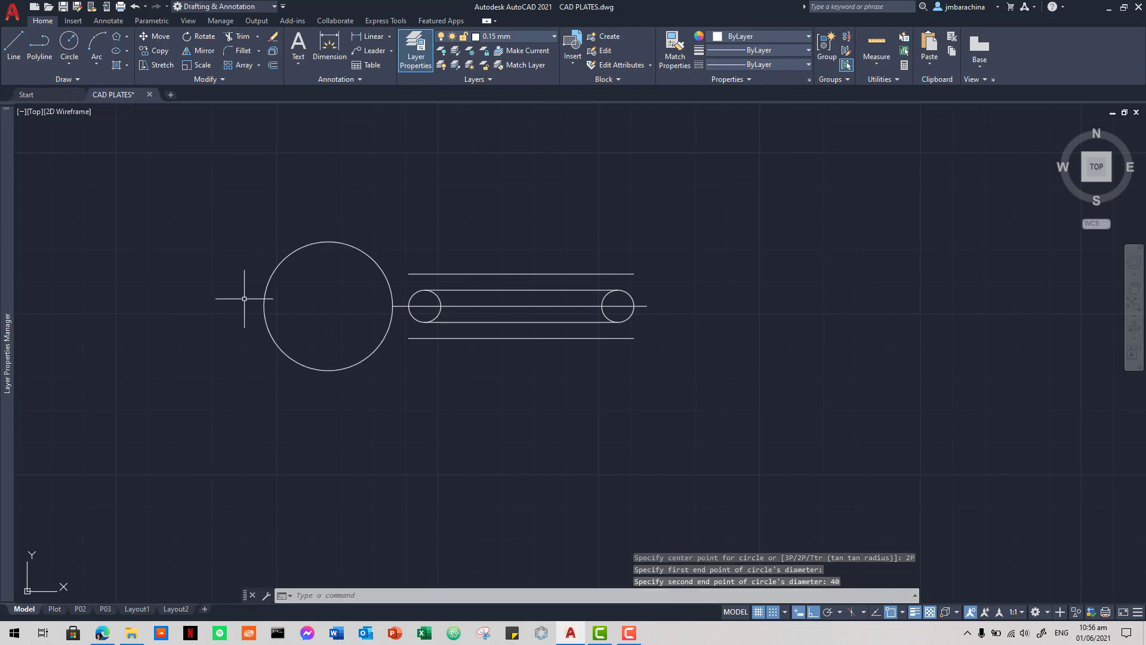
key(alt+Tab)
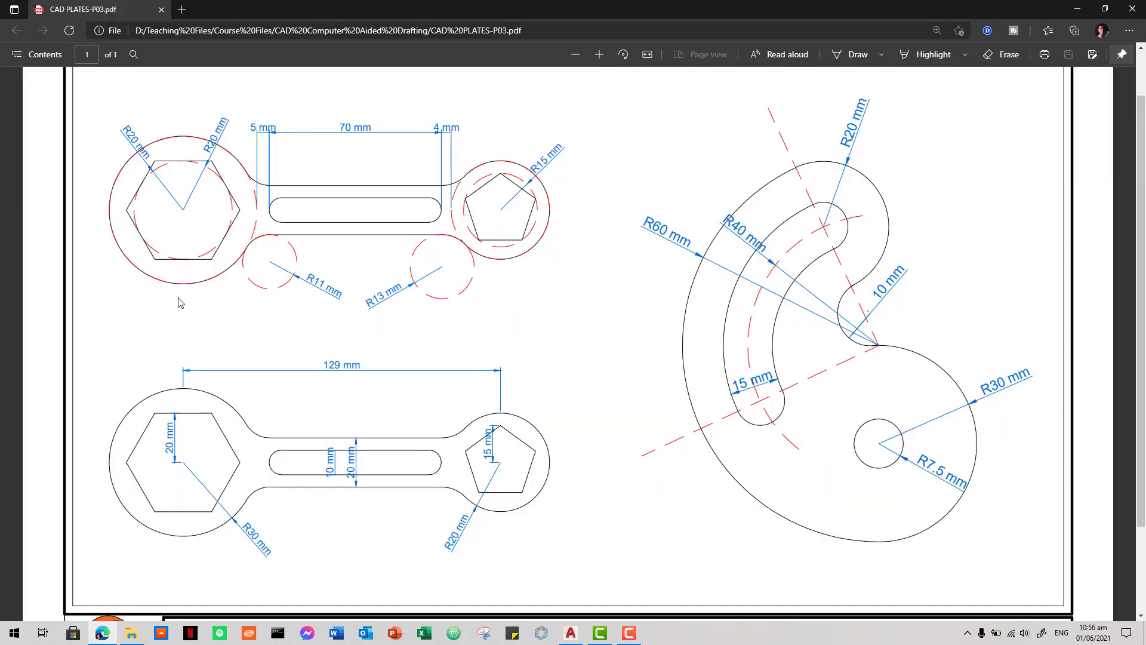
key(alt+Tab)
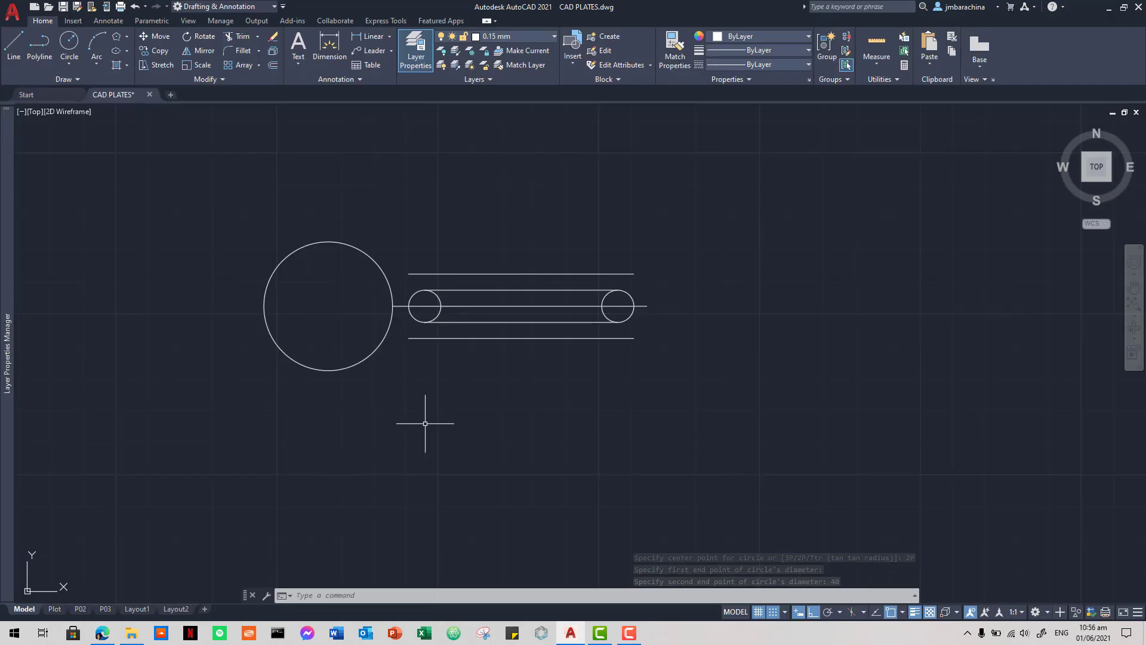
click(69, 42)
click(393, 306)
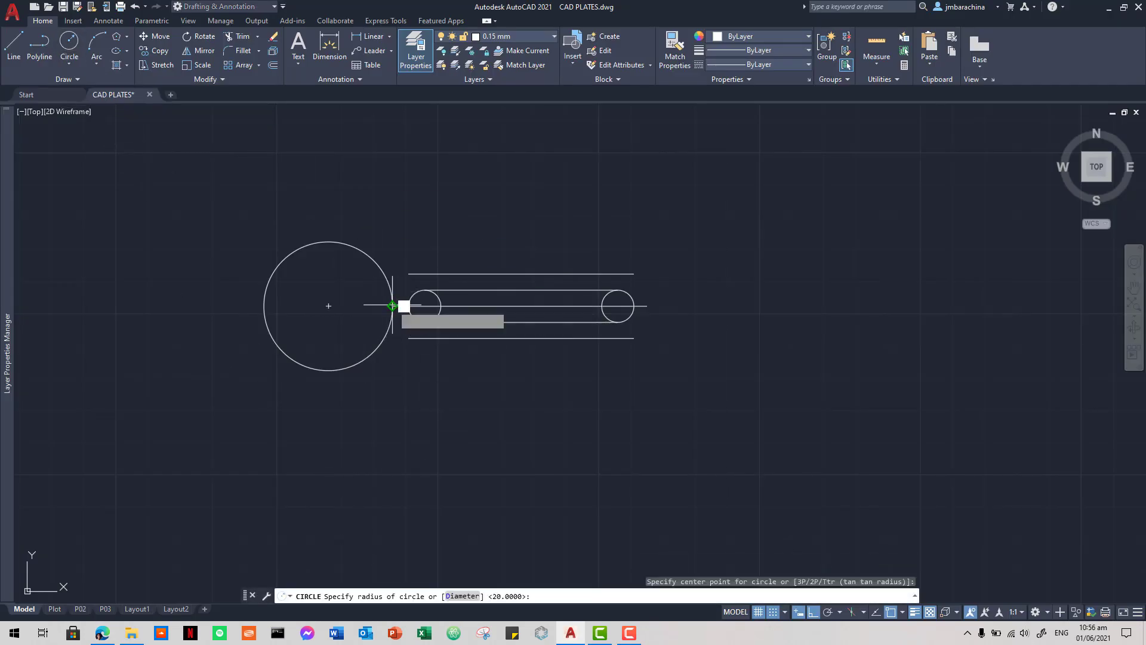
key(alt+Tab)
key(alt+Tab)
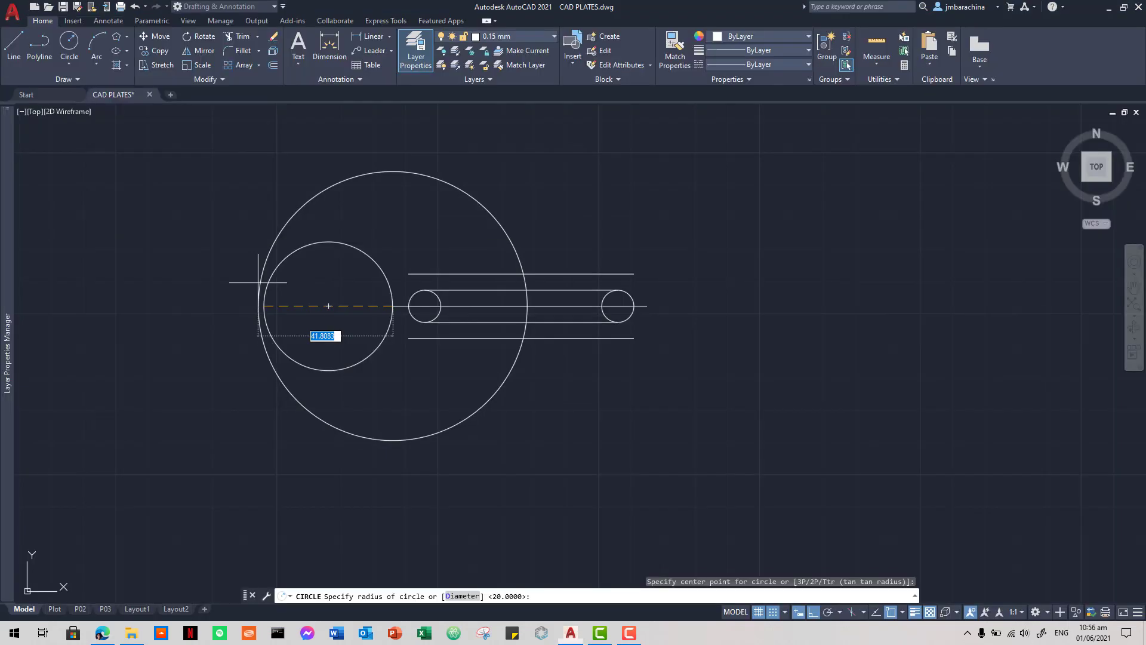
key(Escape)
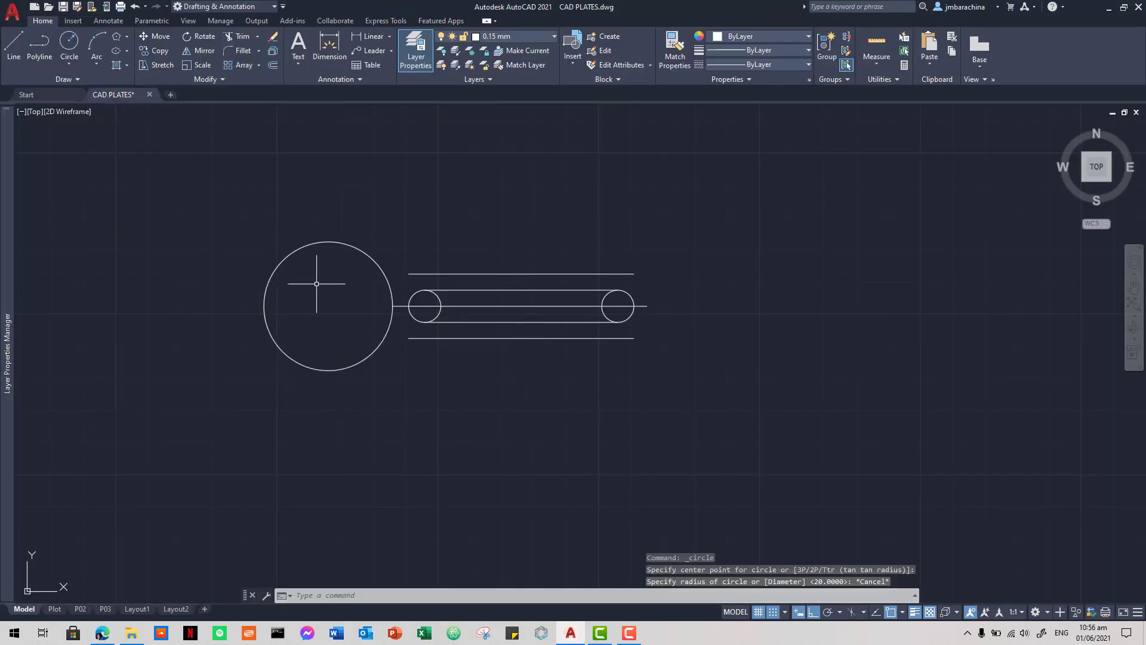
click(78, 64)
click(63, 189)
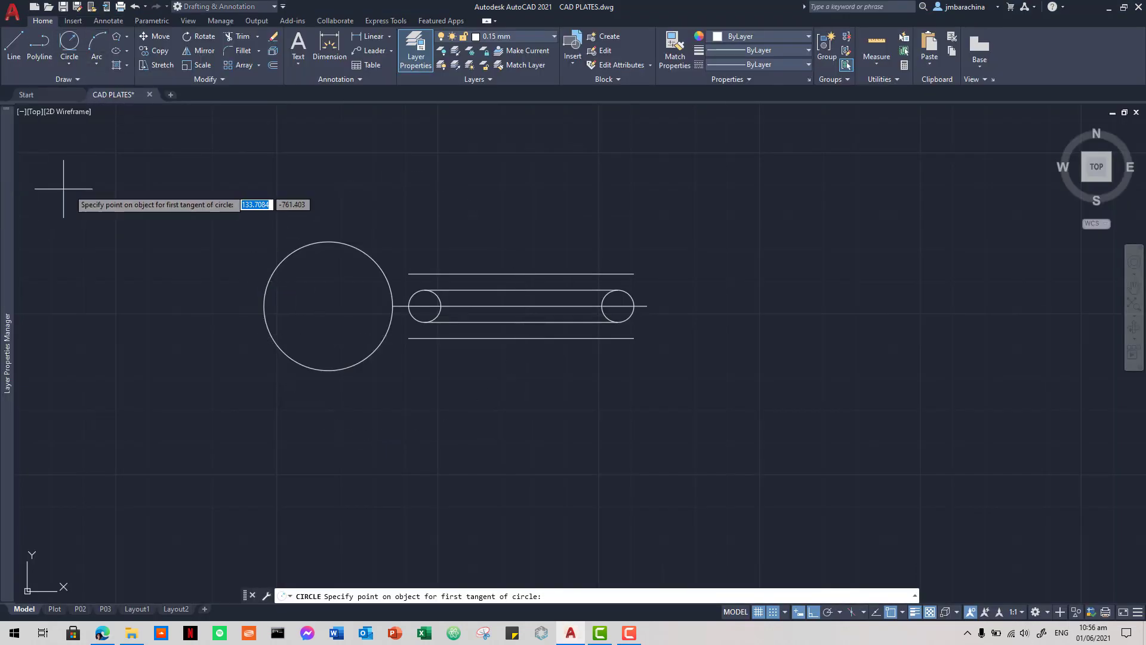
- Draw two coincident two-point circles of diameter 30 mm leftward from the 5 mm line's left end
click(69, 63)
click(41, 137)
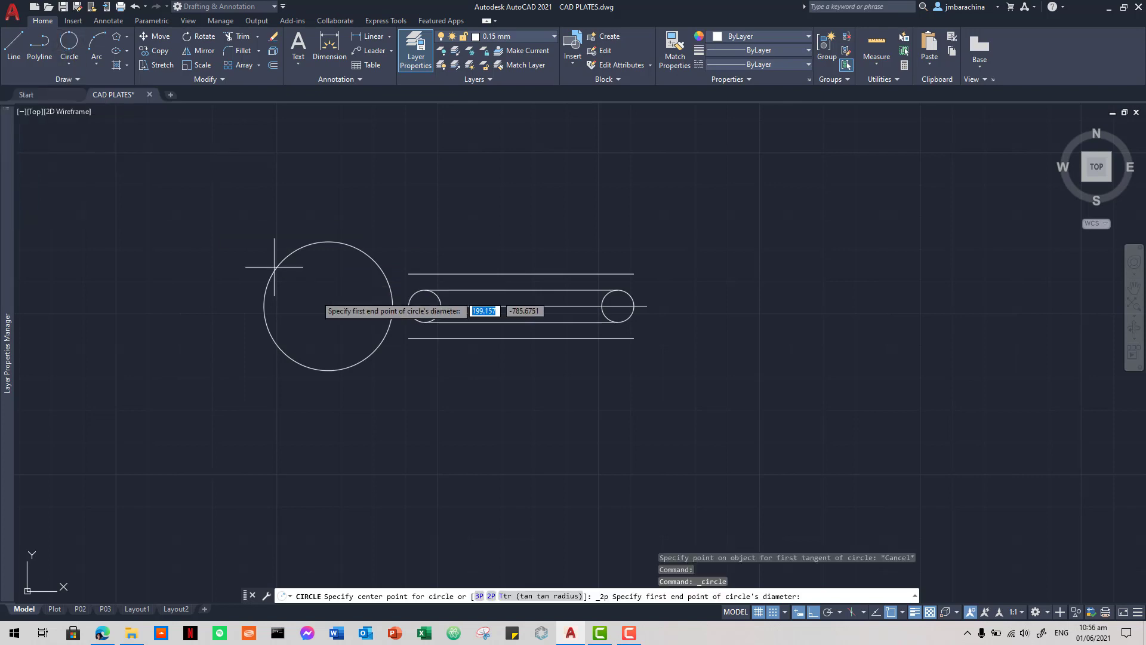
click(392, 306)
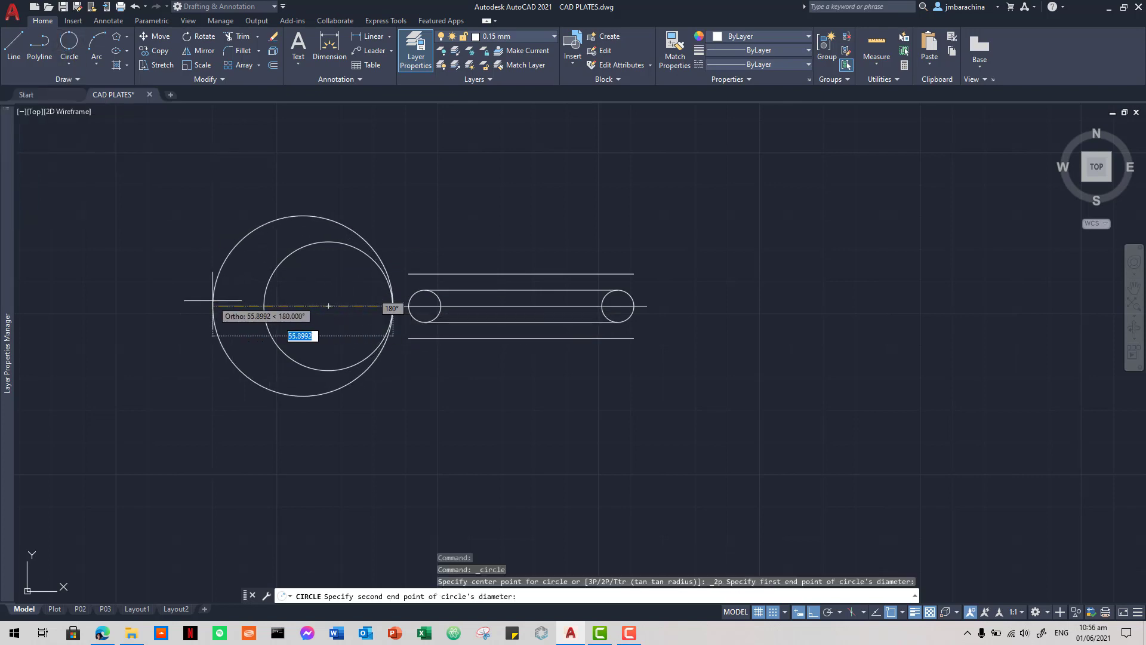
text(30)
key(Return)
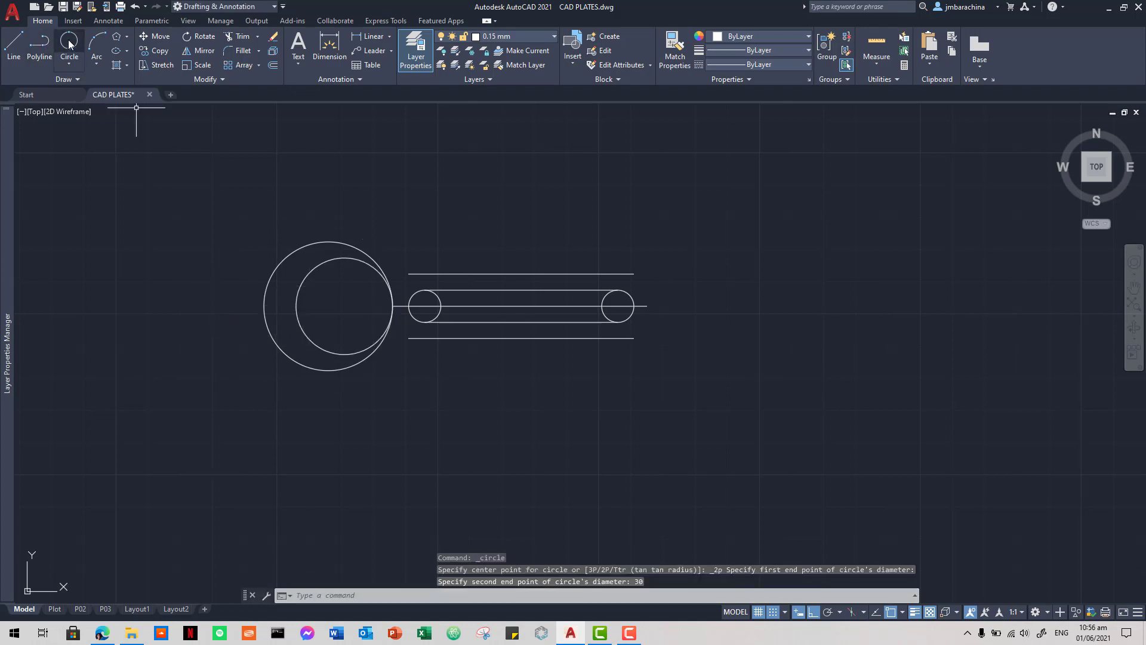
click(68, 62)
click(63, 138)
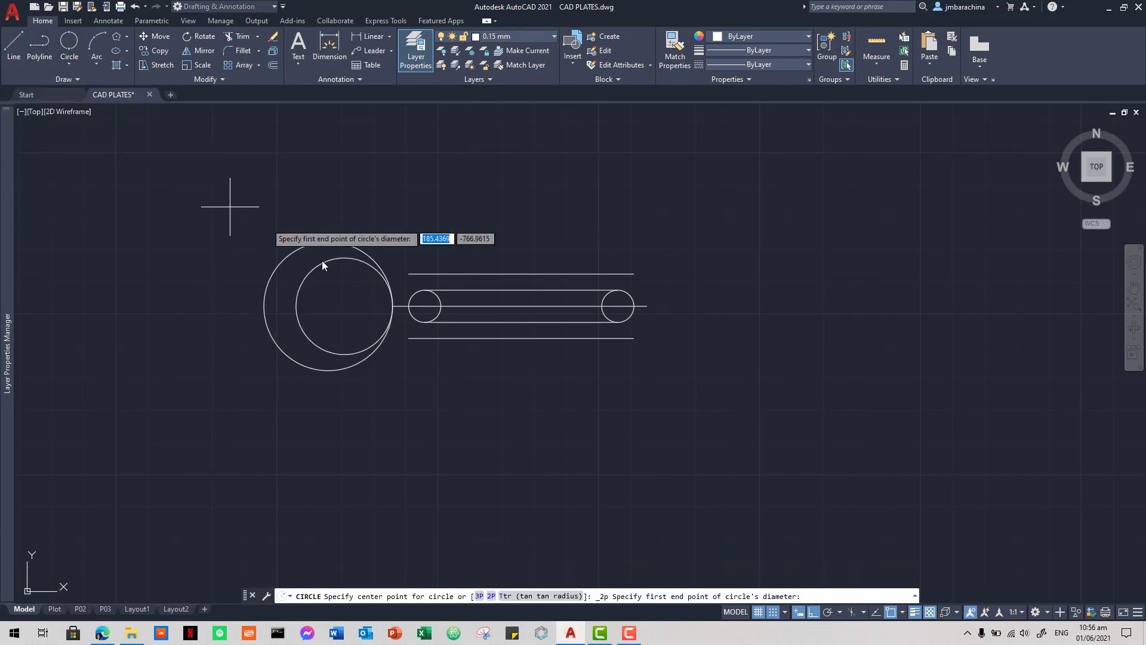
click(392, 307)
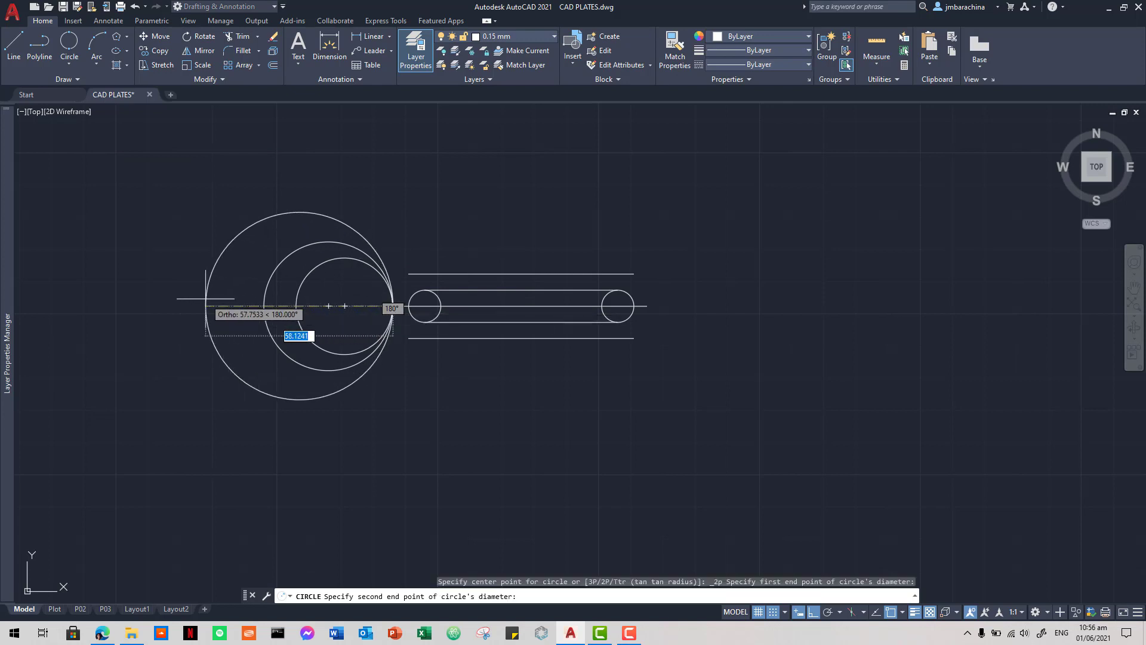
text(30)
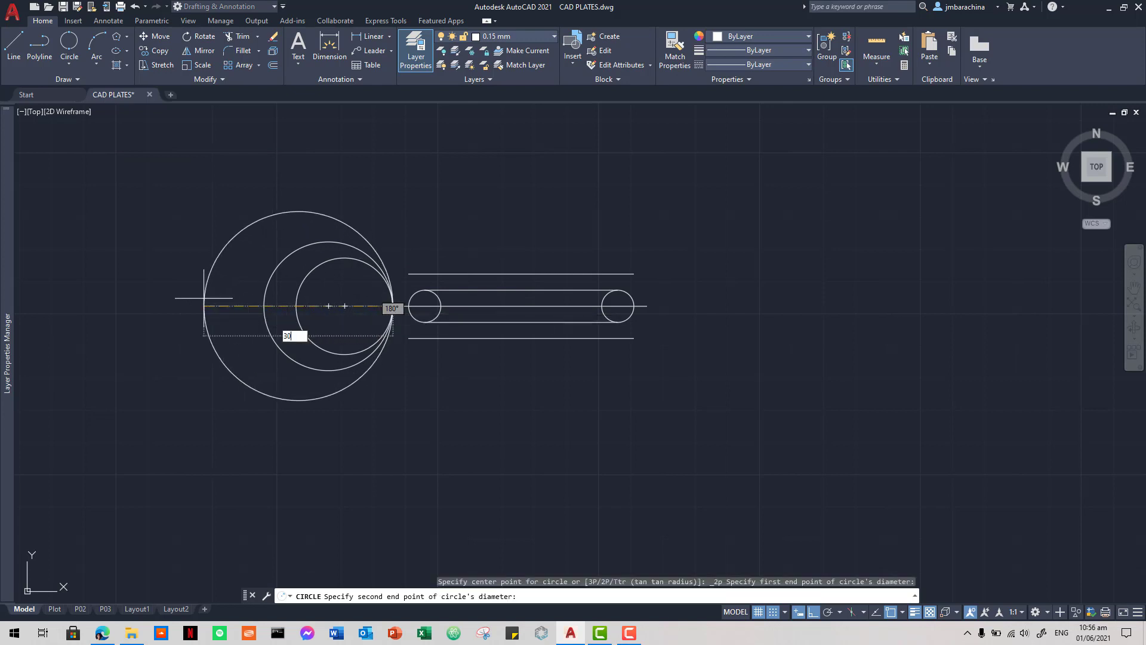
key(Return)
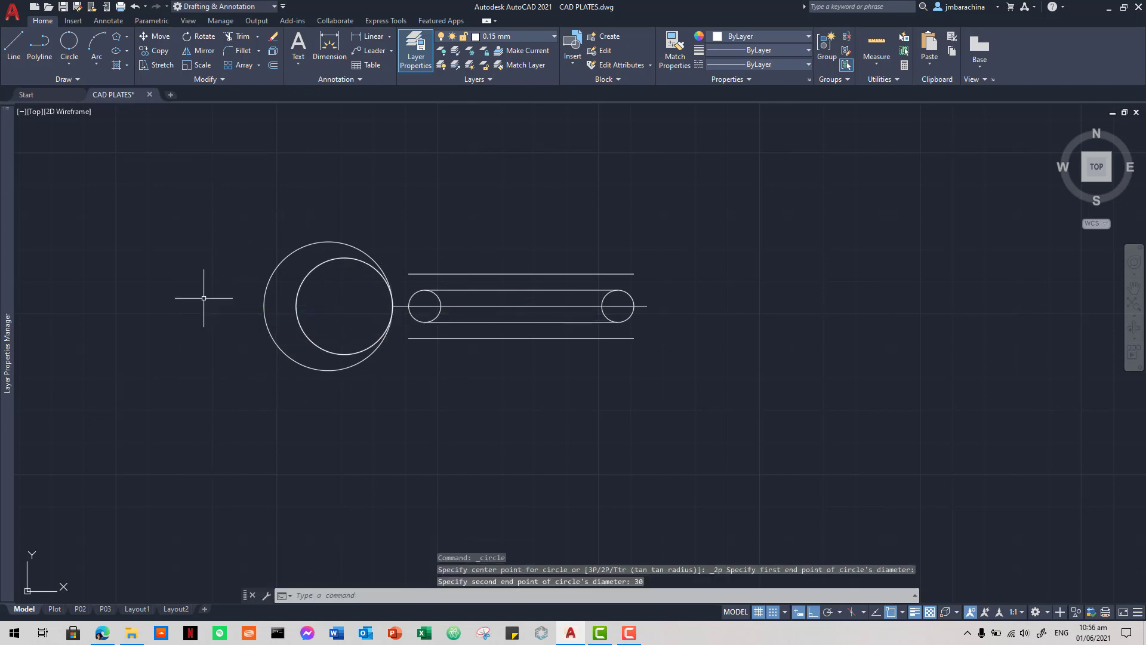
- Delete the 40 mm and 30 mm diameter circles at the 5 mm line's left end
click(265, 309)
key(Delete)
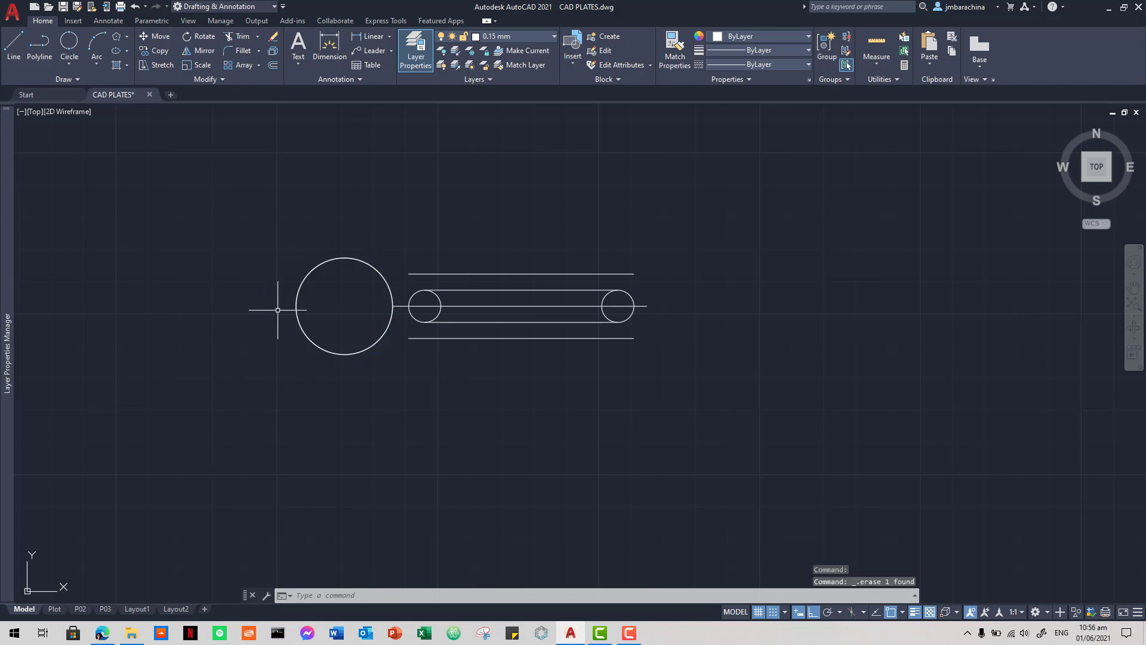
click(296, 310)
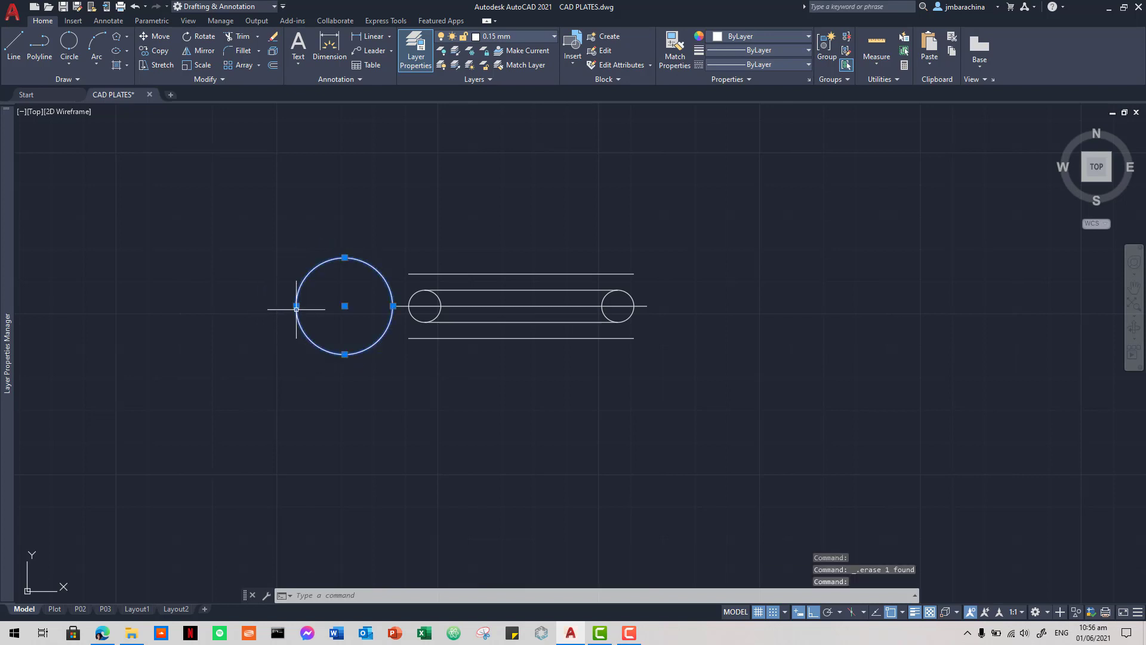
key(Delete)
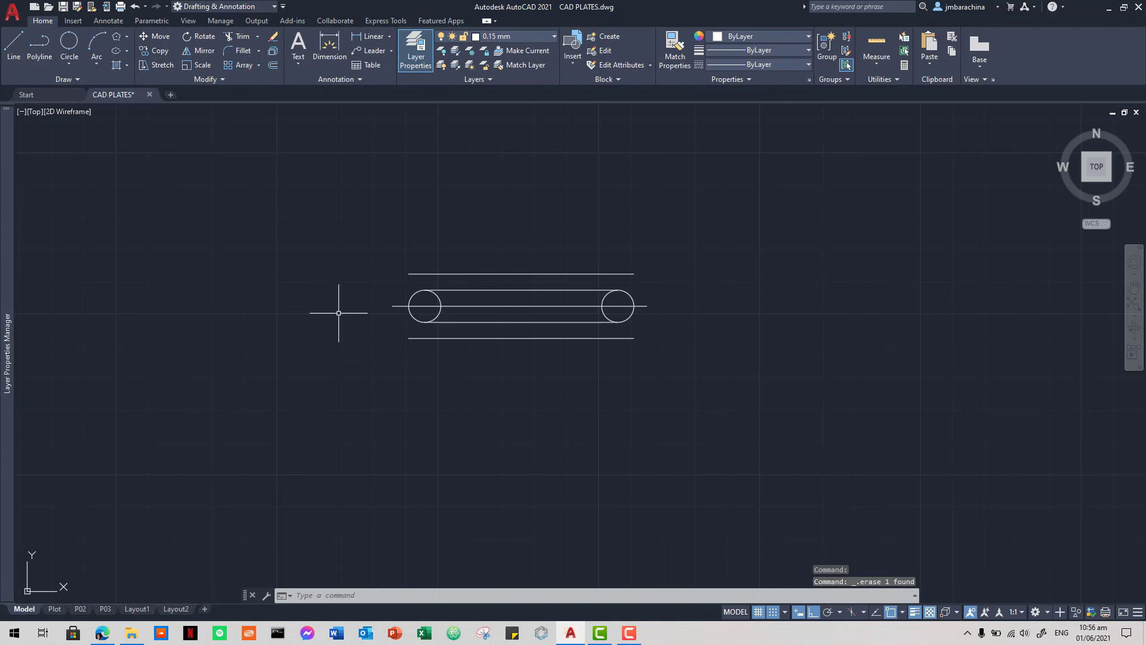
- Draw a single two-point circle of diameter 30 mm leftward from the 5 mm line's left end
click(77, 54)
click(70, 47)
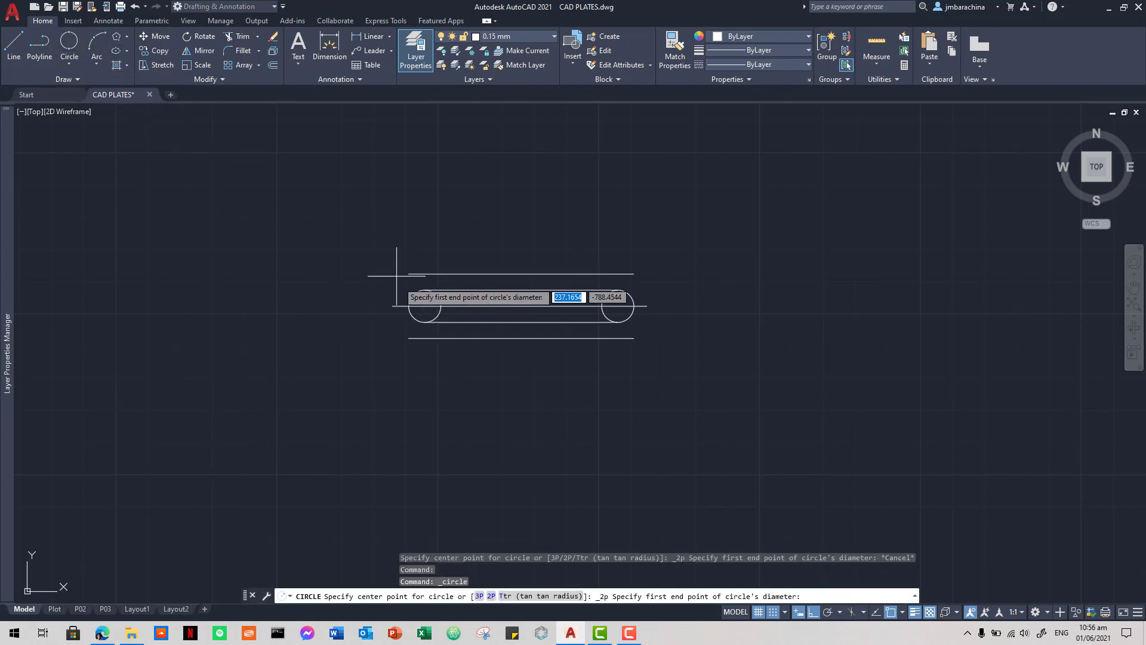
click(393, 305)
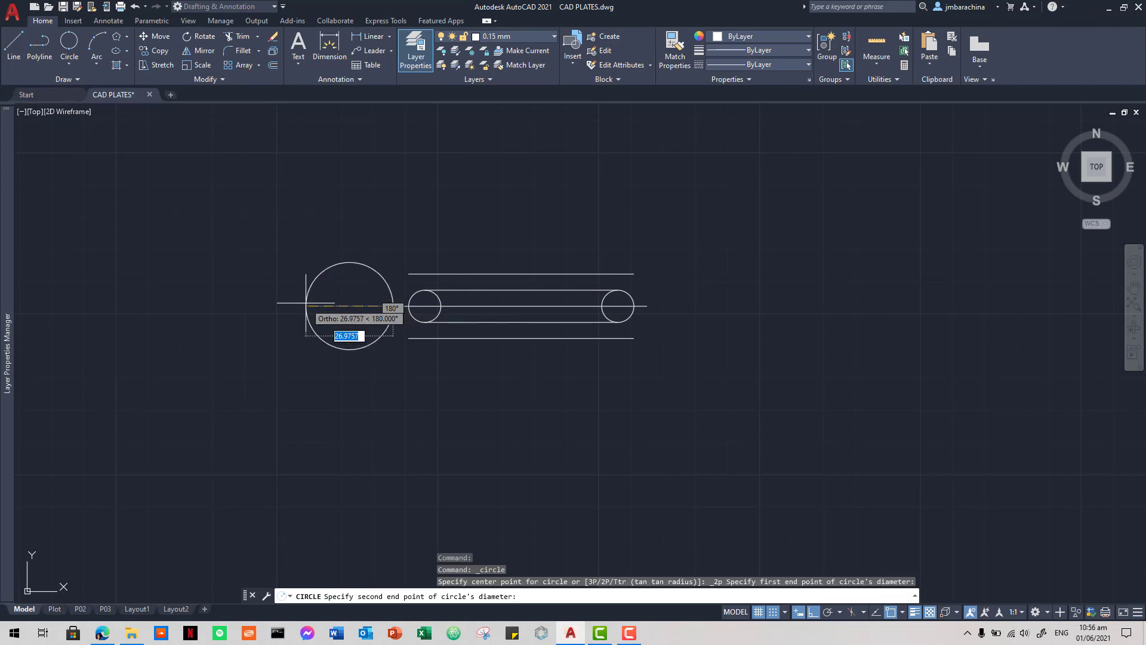
text(30)
key(Return)
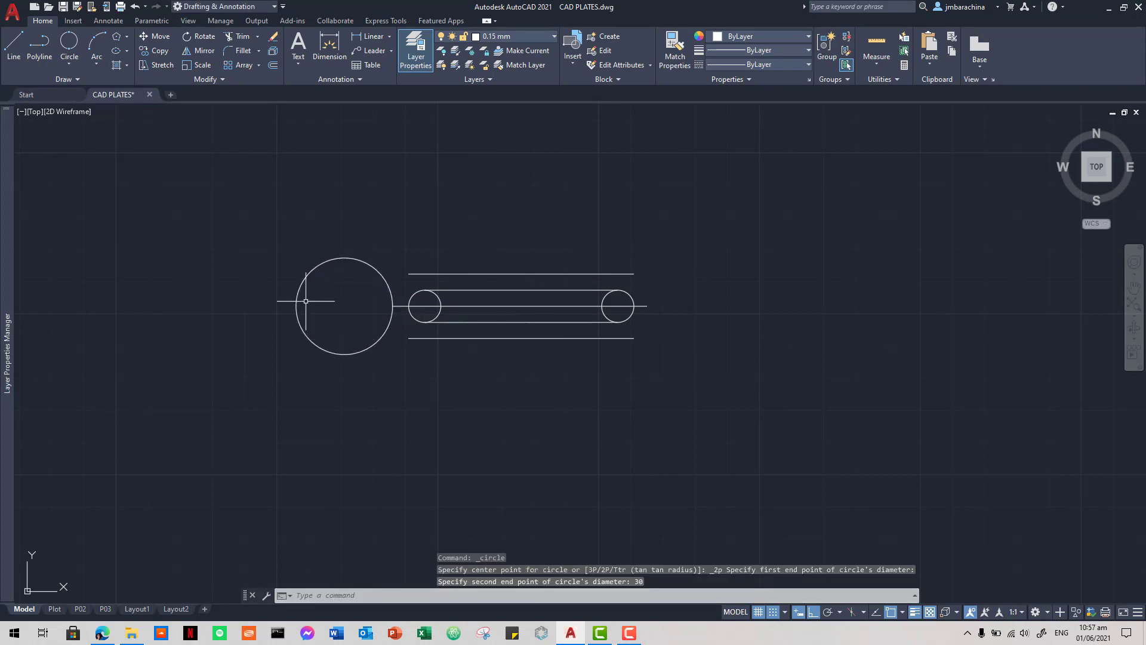
- Check the large head's radius on the reference PDF and delete the 30 mm diameter circle
key(alt+Tab)
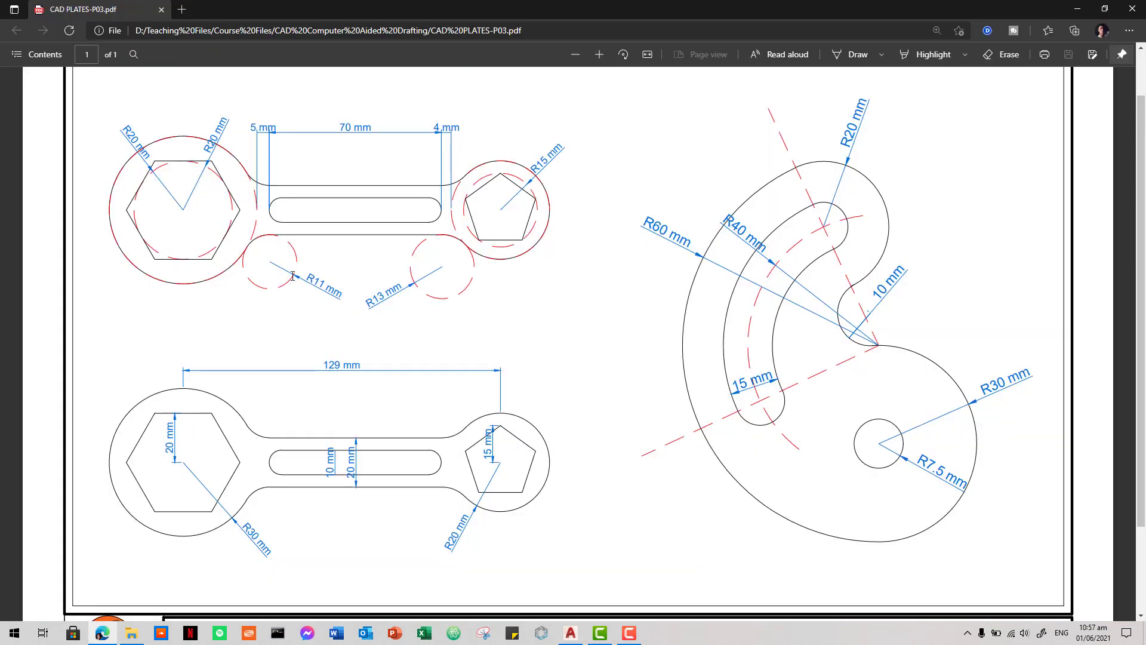
key(alt+Tab)
key(alt+Tab)
key(alt+Tab)
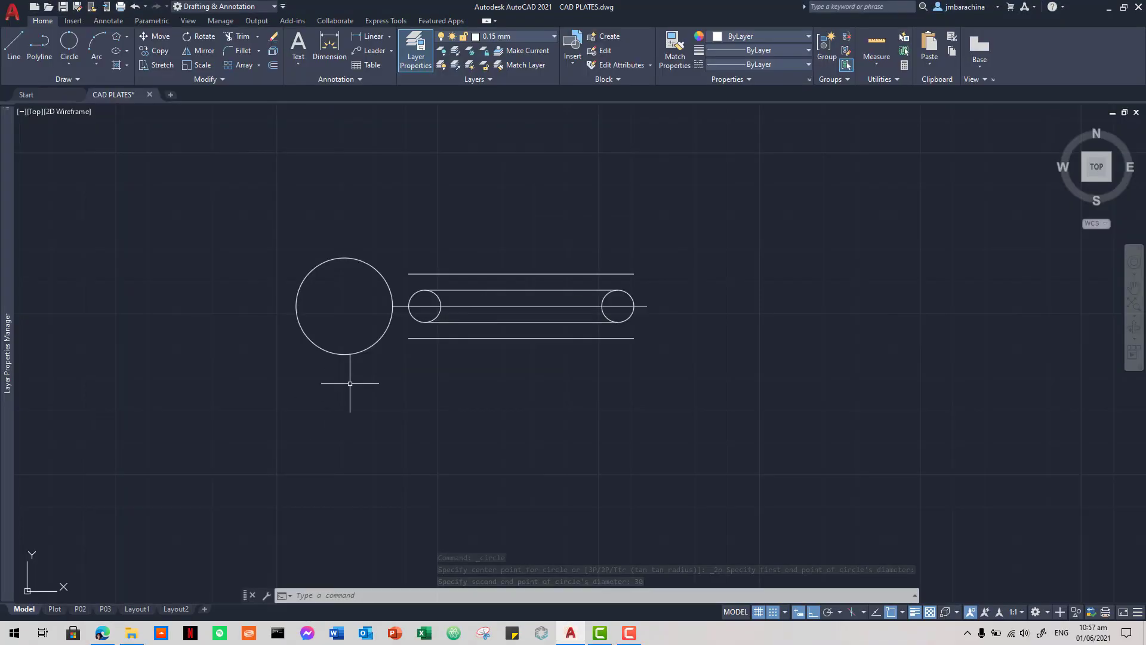
click(370, 345)
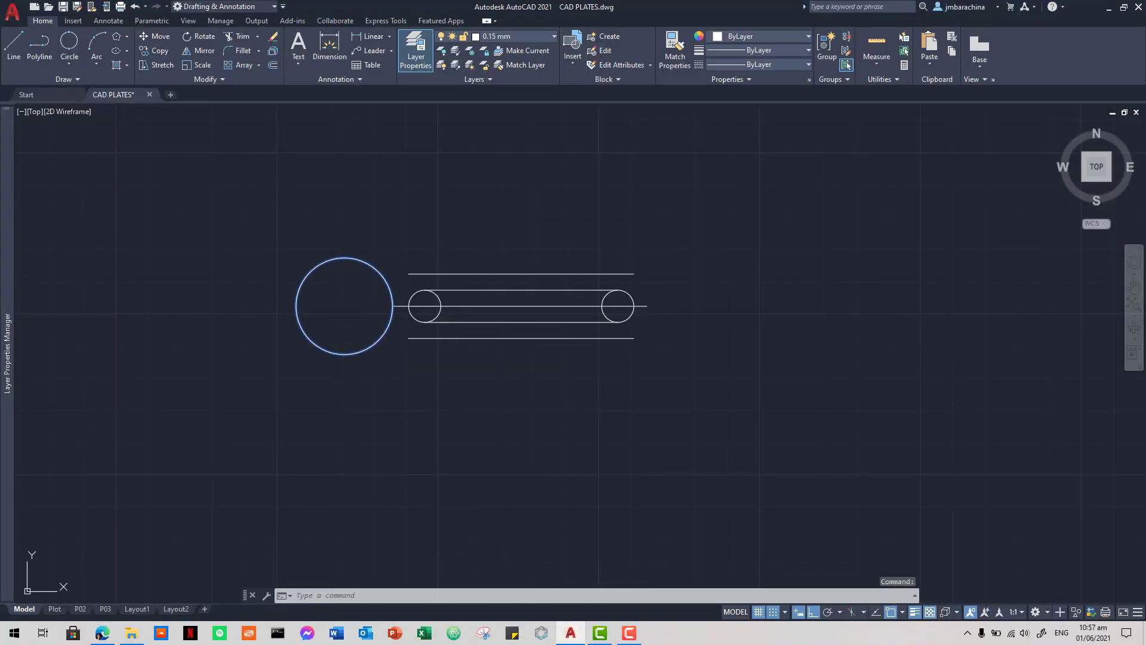
key(Delete)
- Draw a two-point circle of diameter 60 mm leftward from the 5 mm line's left end
click(69, 43)
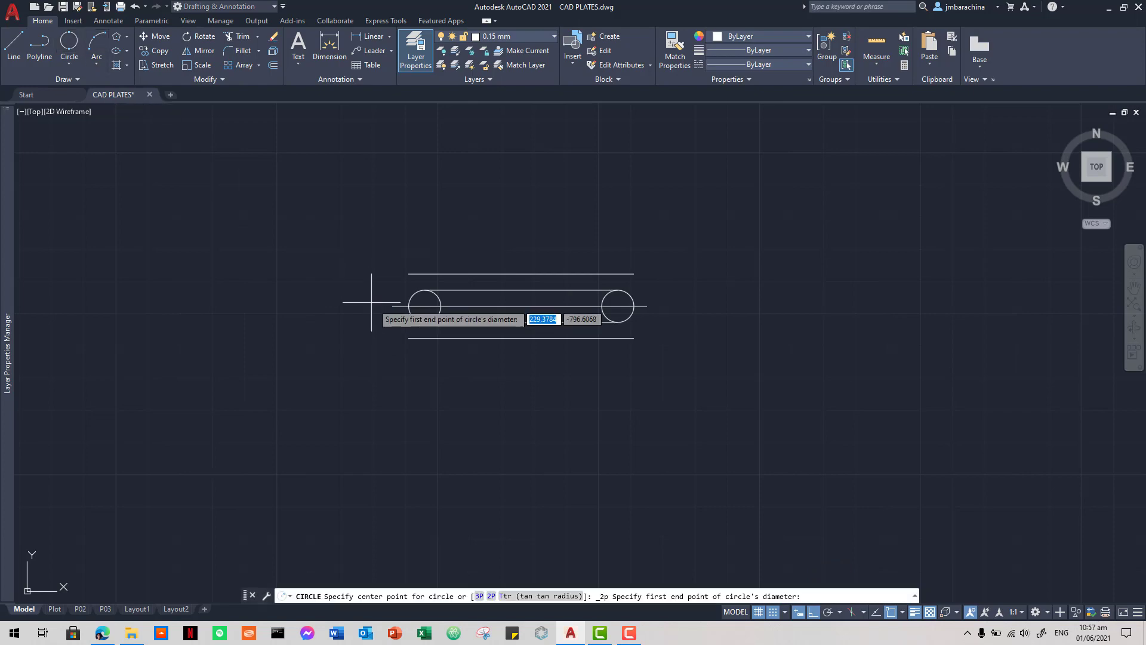
click(392, 306)
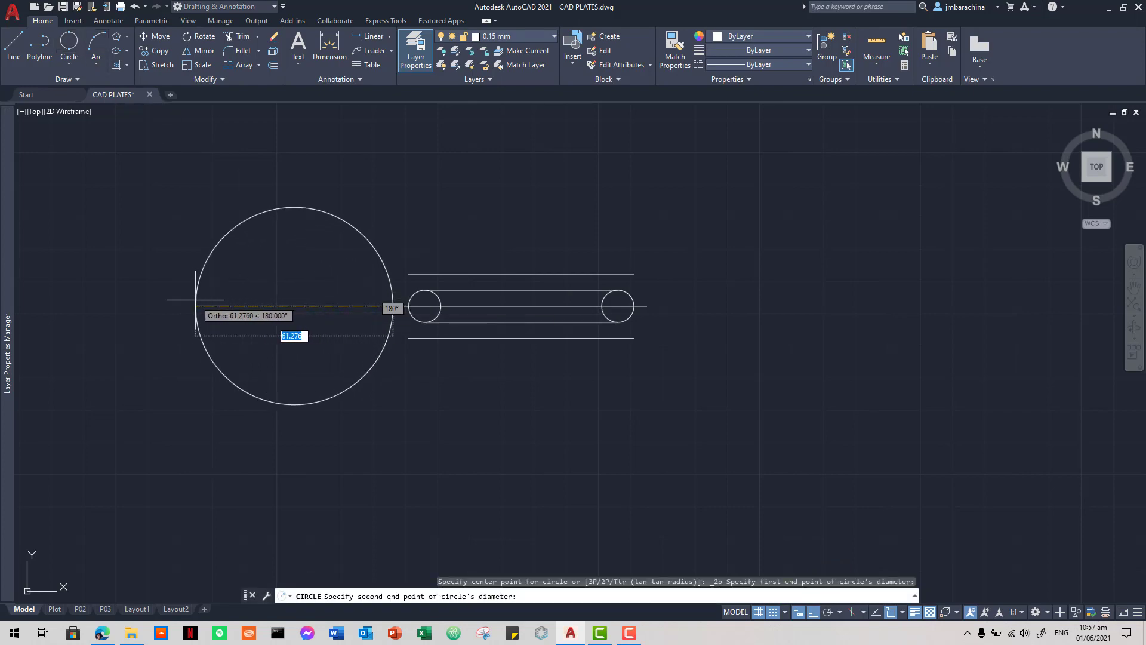
text(60)
key(Return)
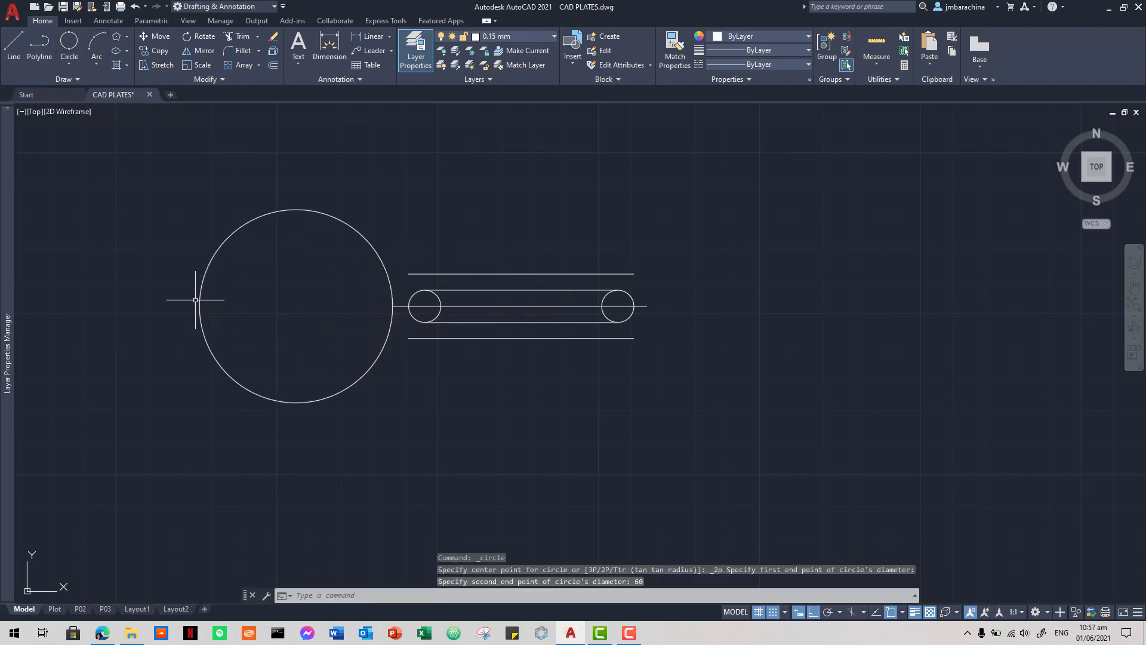
- Check the large head's dashed circles on the reference PDF and make Red dashed0.05mm the current layer
key(alt+Tab)
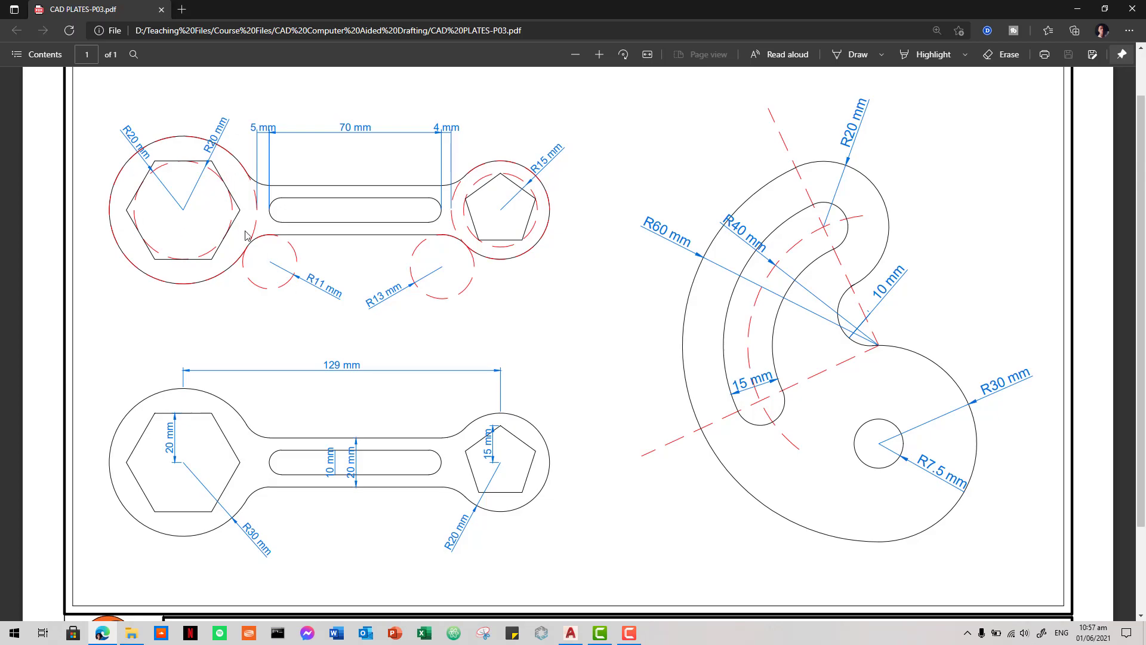
key(alt+Tab)
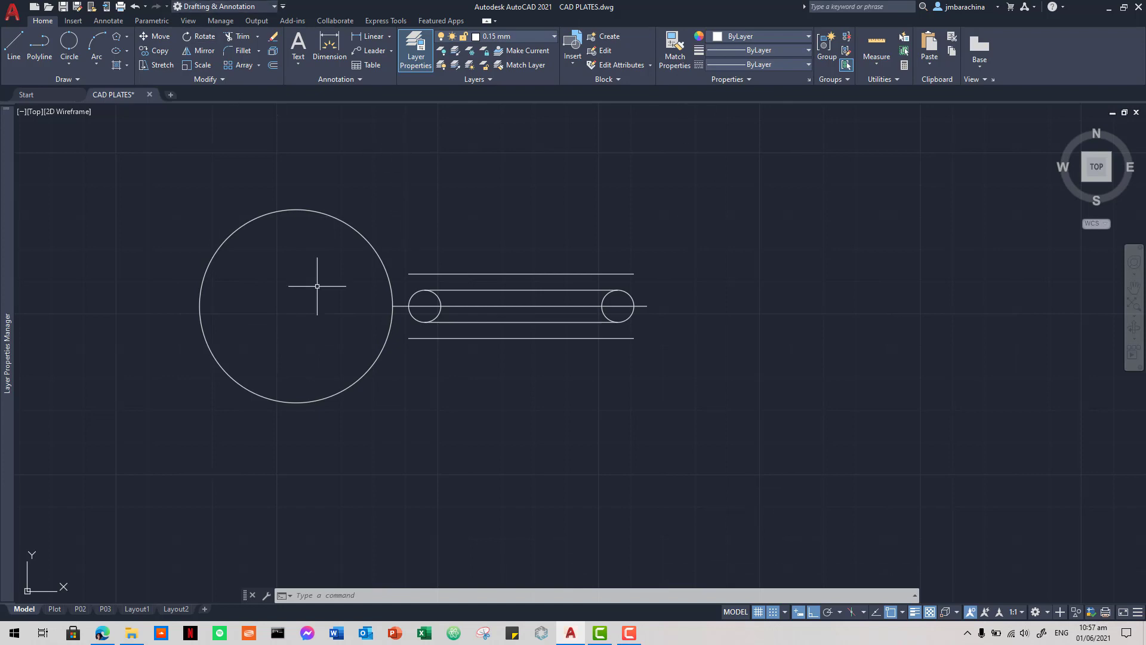
click(70, 63)
click(61, 87)
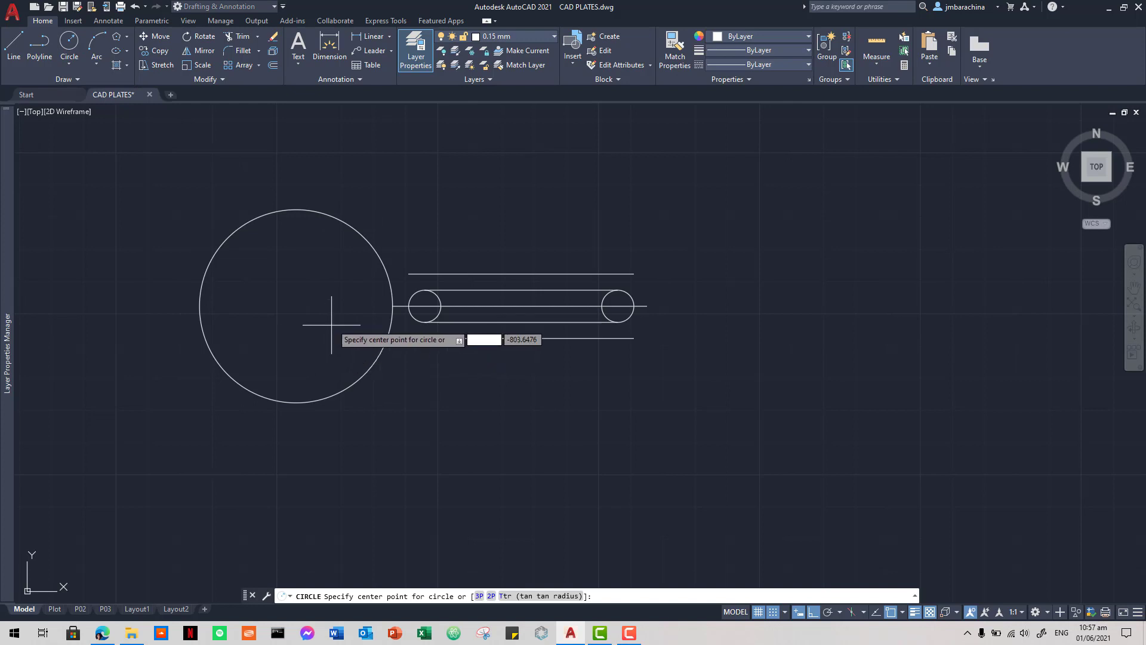
click(532, 37)
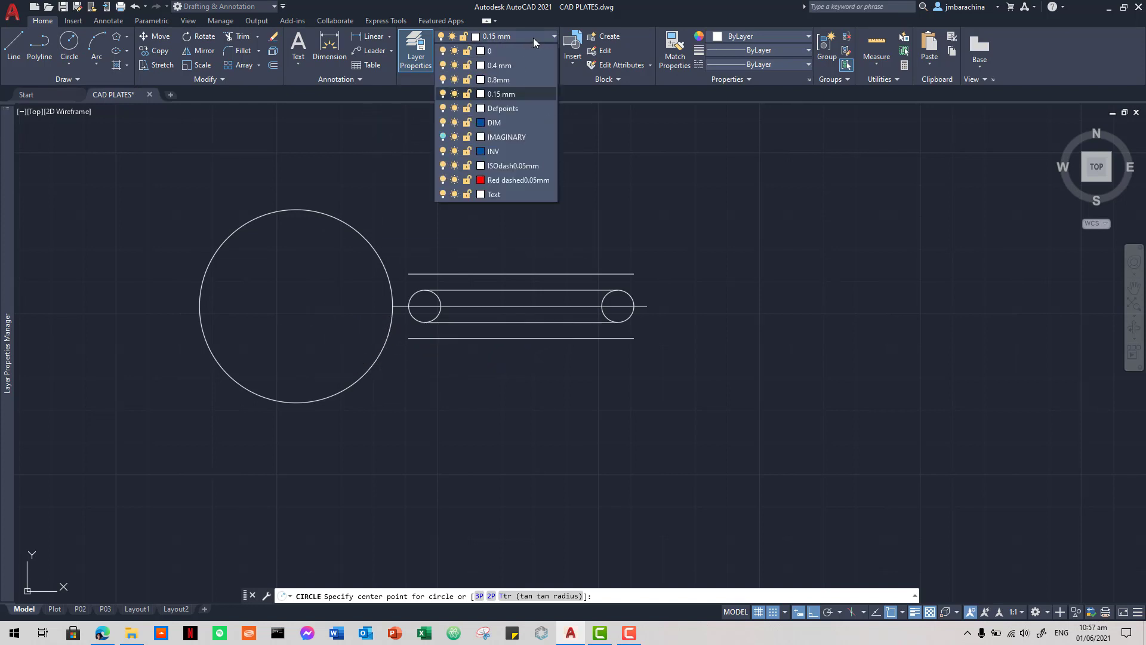
click(510, 181)
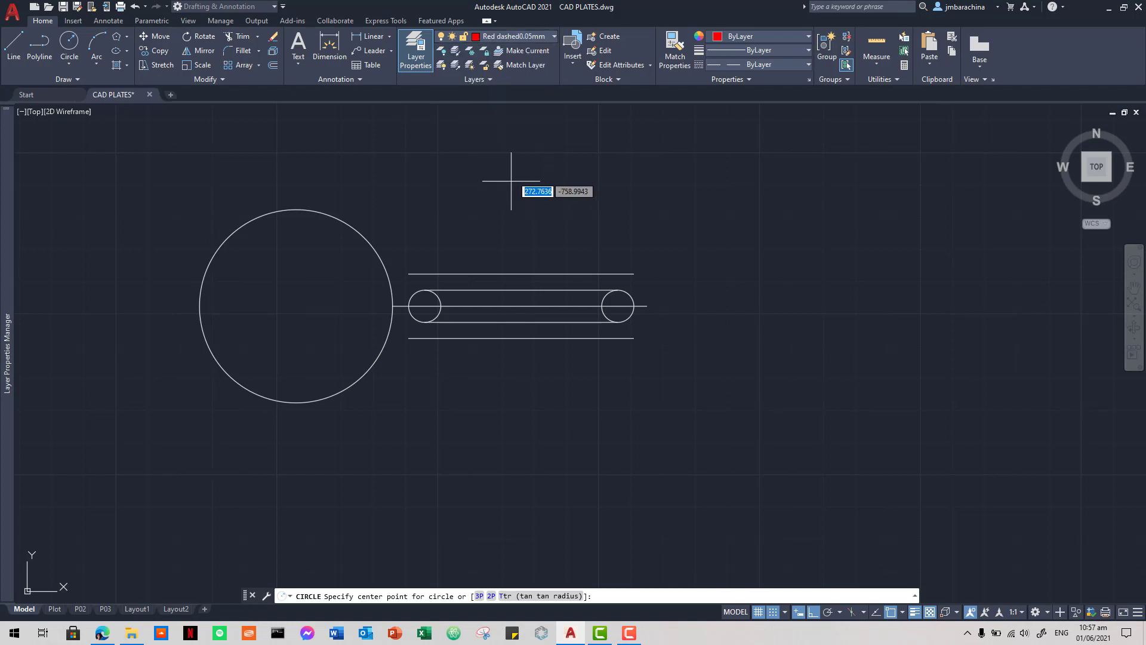
- Draw a dashed circle of radius 20 mm at the centre of the 60 mm diameter circle
click(69, 64)
click(67, 91)
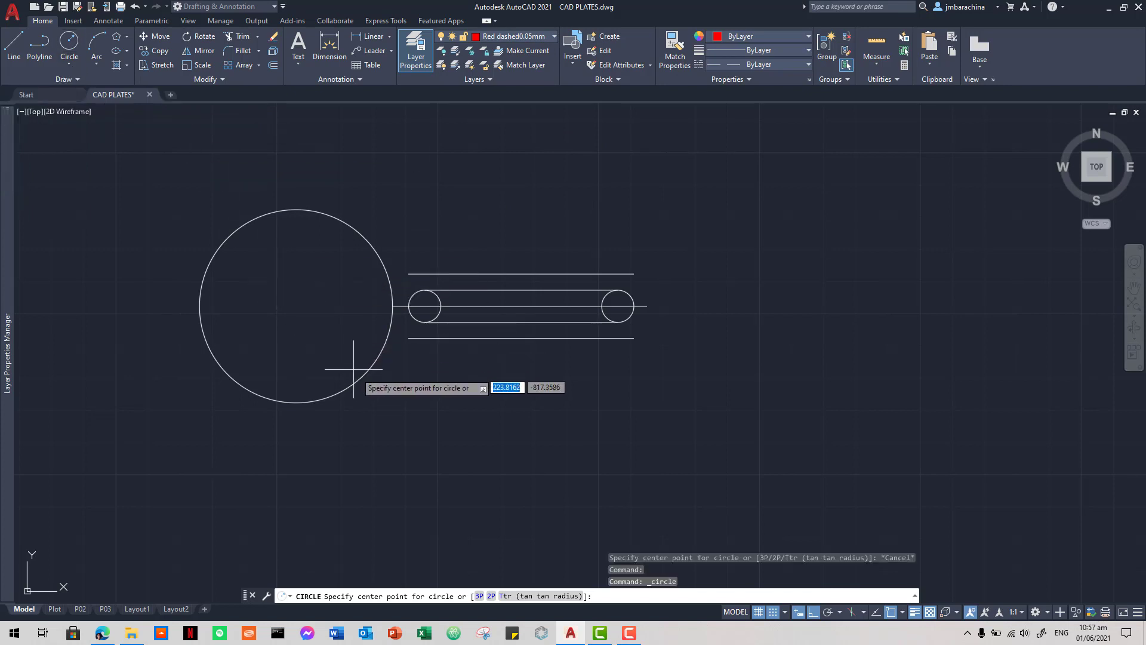
click(297, 307)
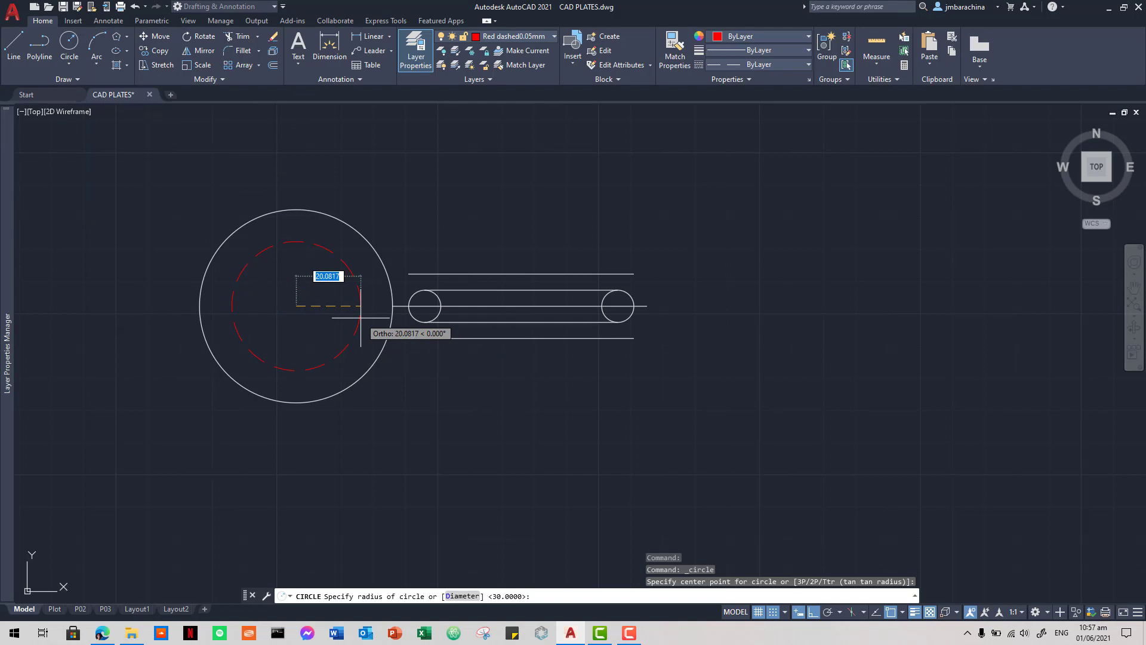
text(20)
key(Return)
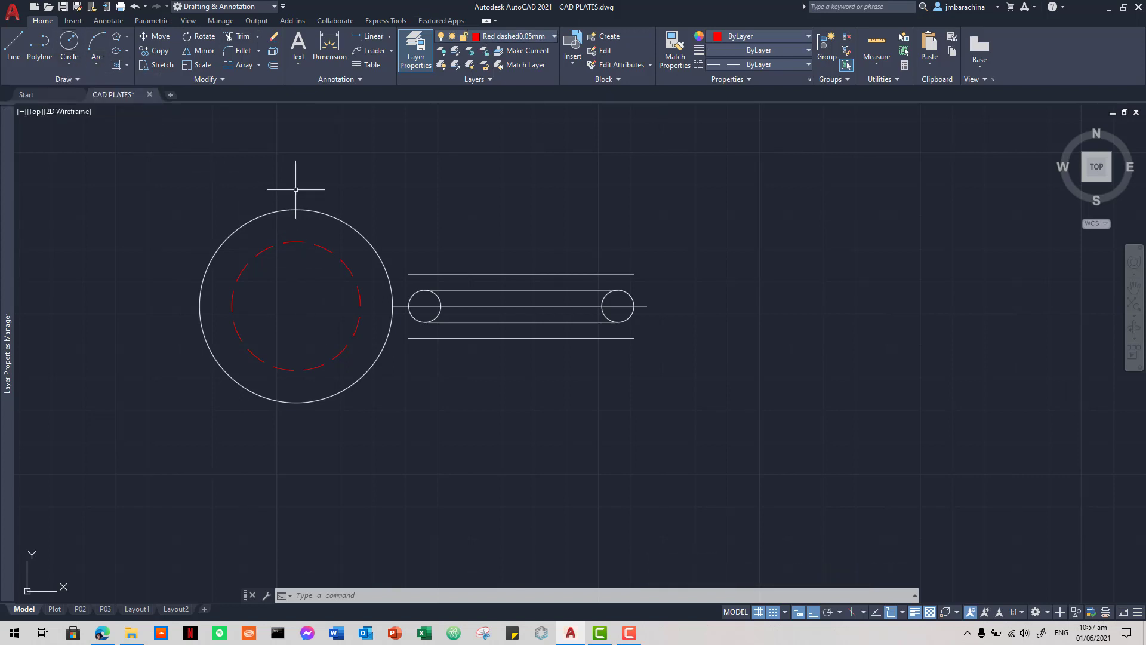
- Draw a dashed circle of radius 30 mm directly over the solid 60 mm diameter circle
click(63, 43)
click(296, 305)
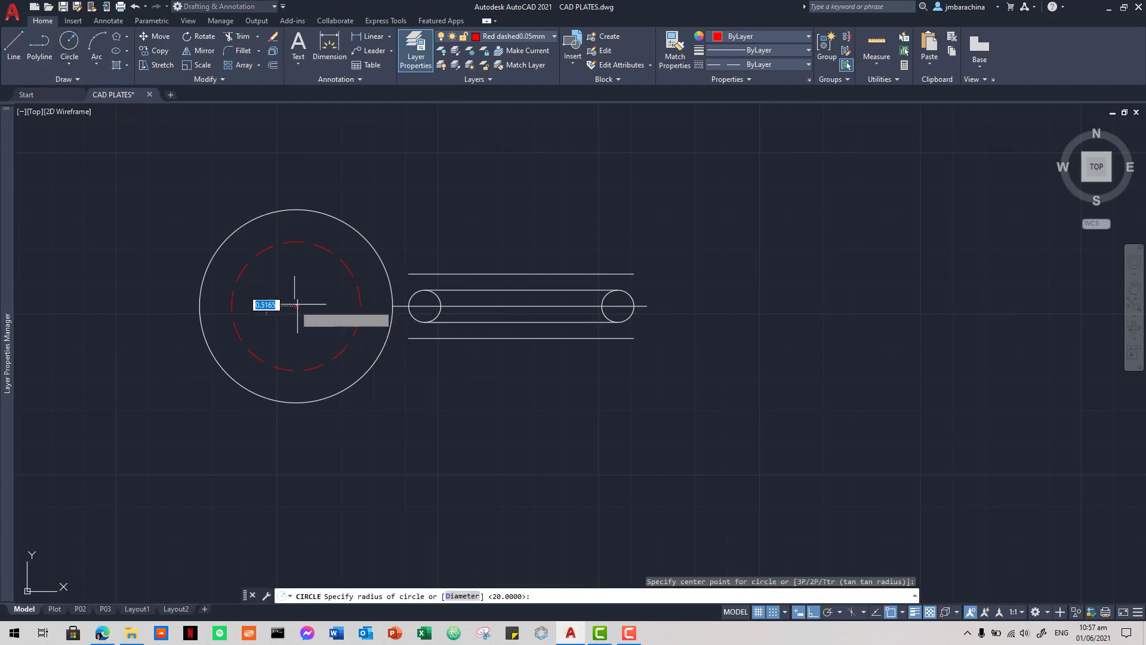
click(393, 305)
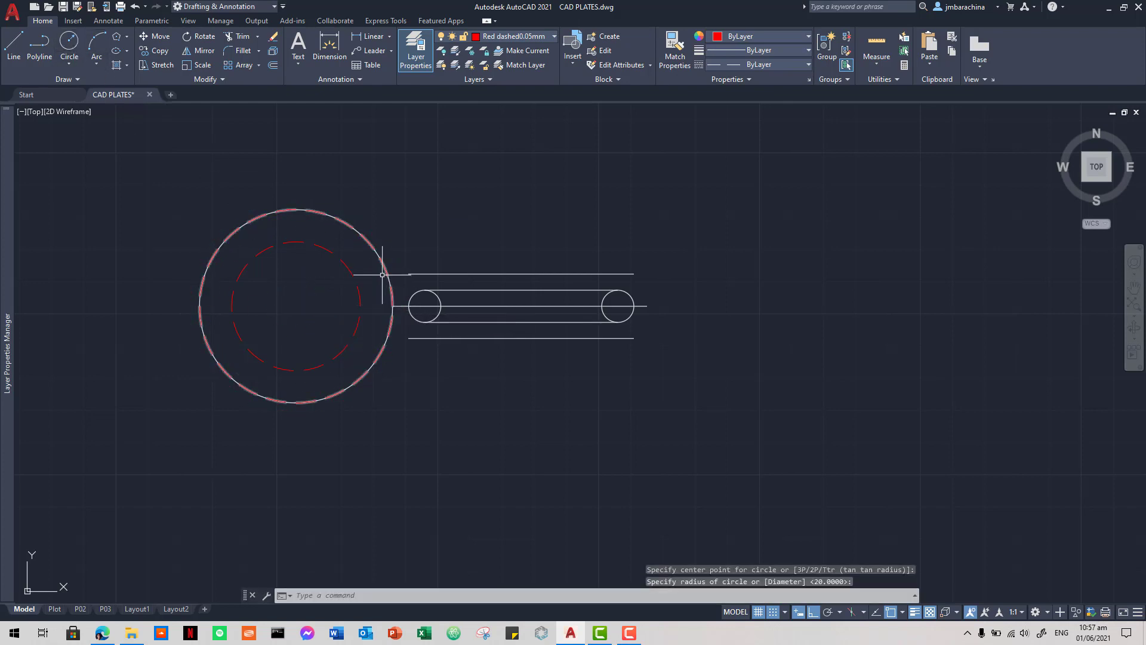
- Delete both the dashed and the solid outer circles of the large head
click(394, 311)
click(394, 312)
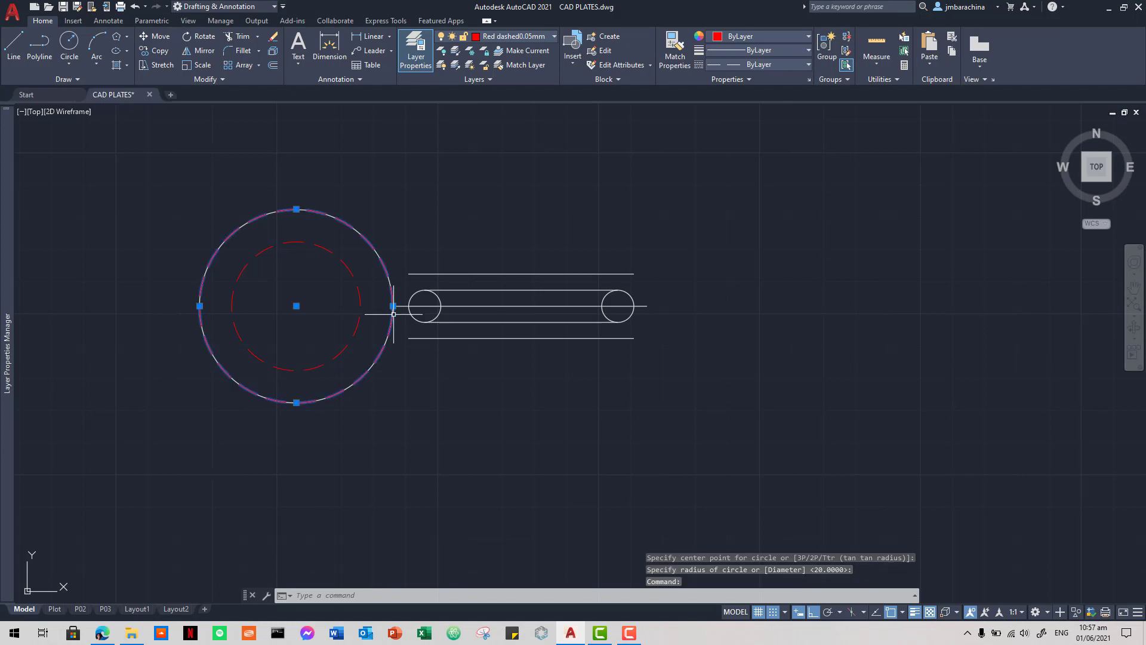
key(Delete)
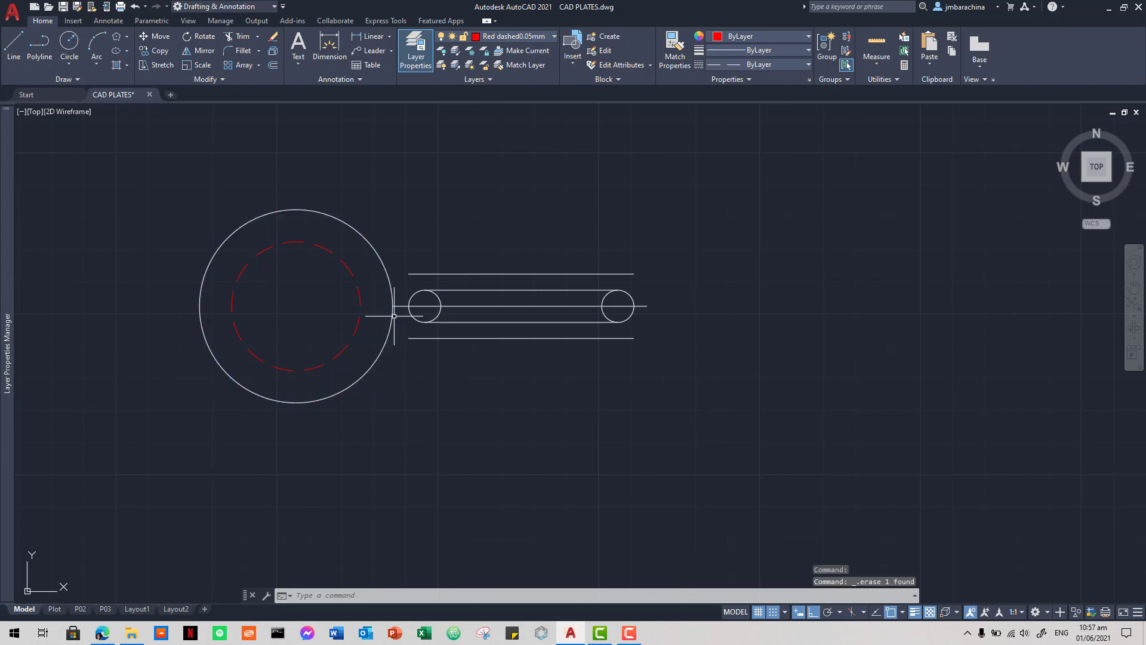
click(393, 316)
key(Delete)
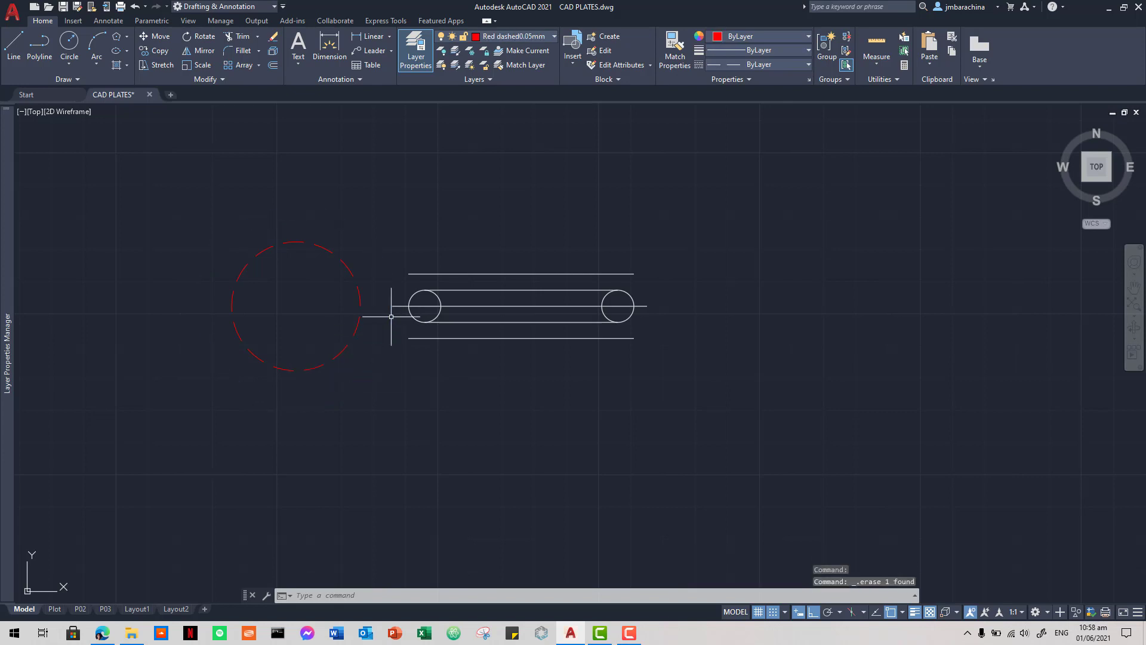
- Draw a dashed circle of radius 30 mm concentric with the large head's dashed circle, reaching the handle centreline's near end
click(69, 45)
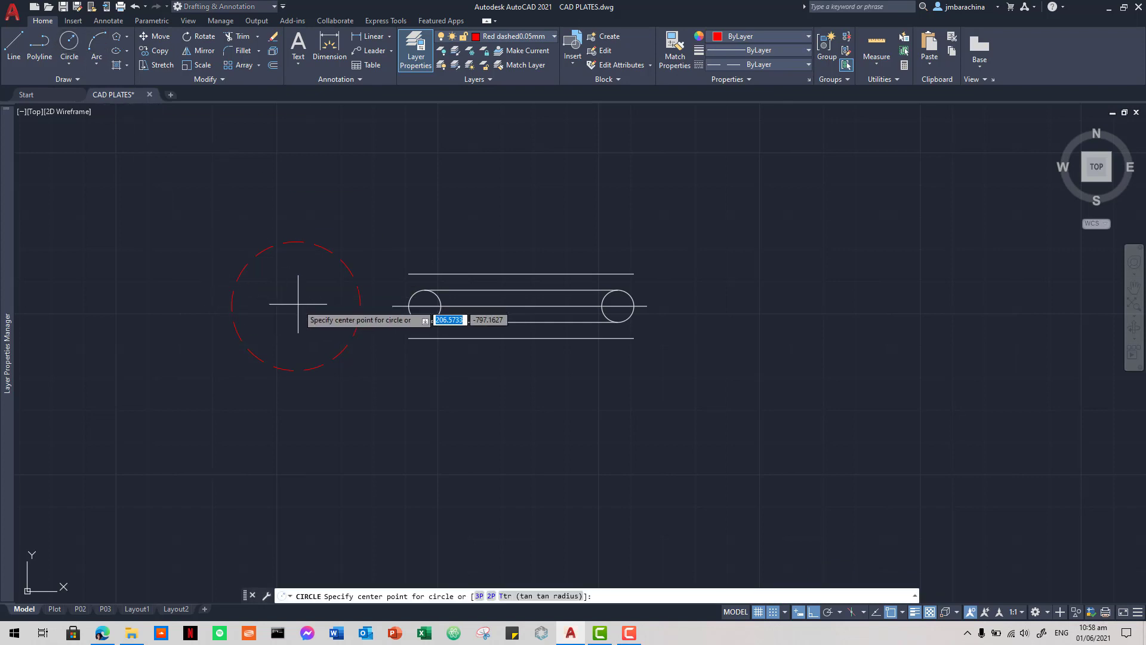
click(69, 44)
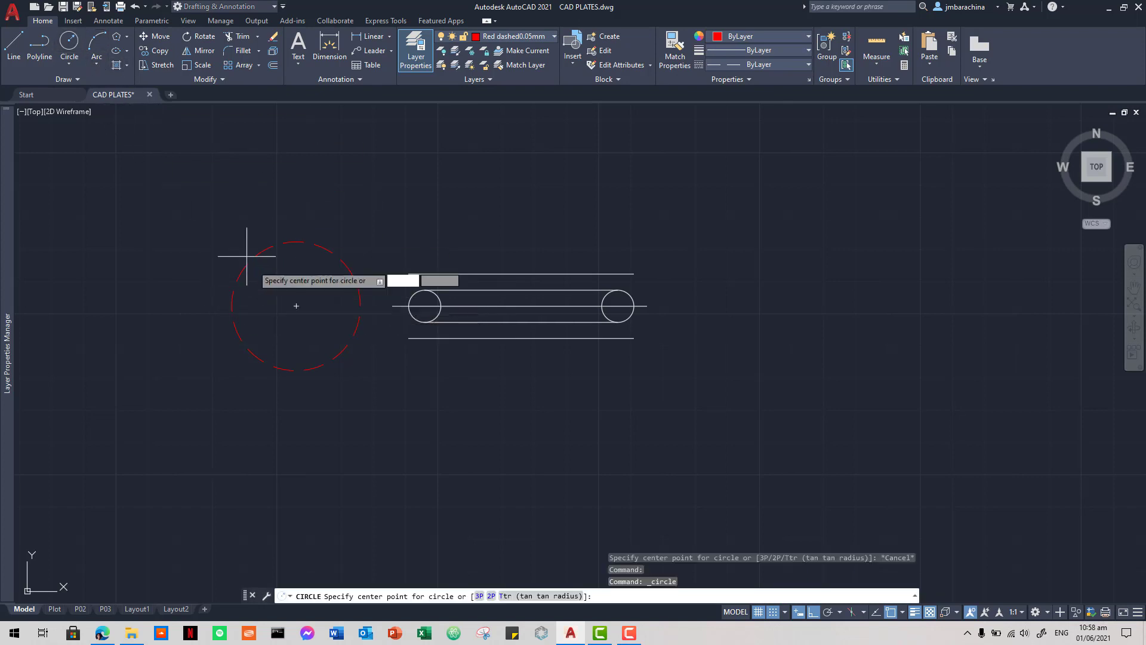
click(296, 306)
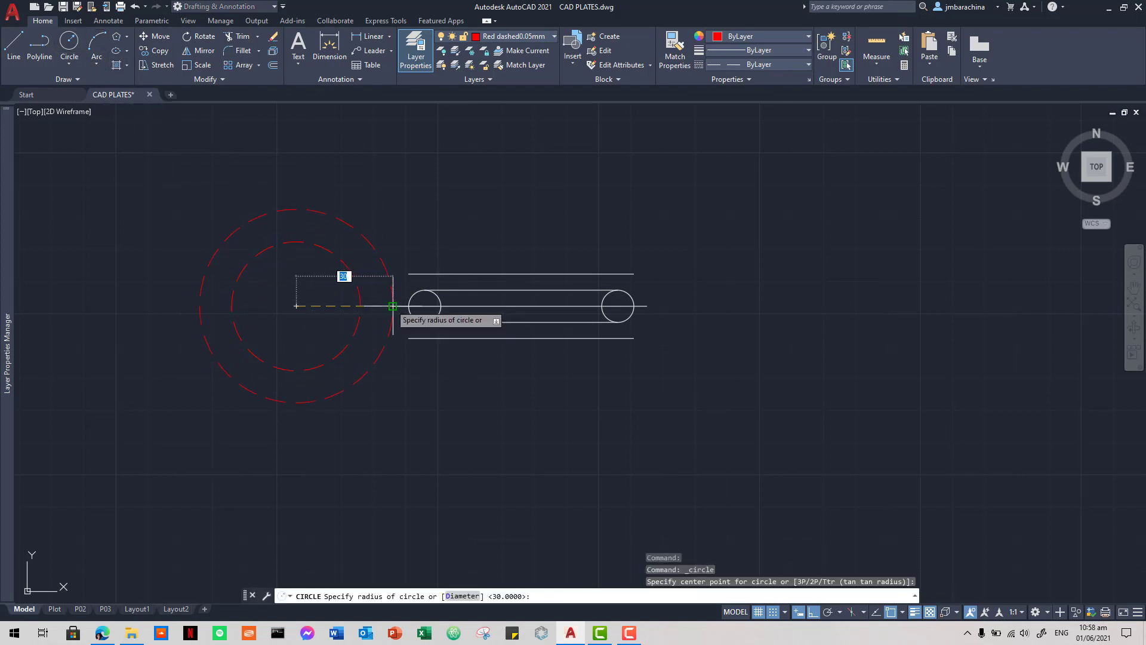
click(393, 306)
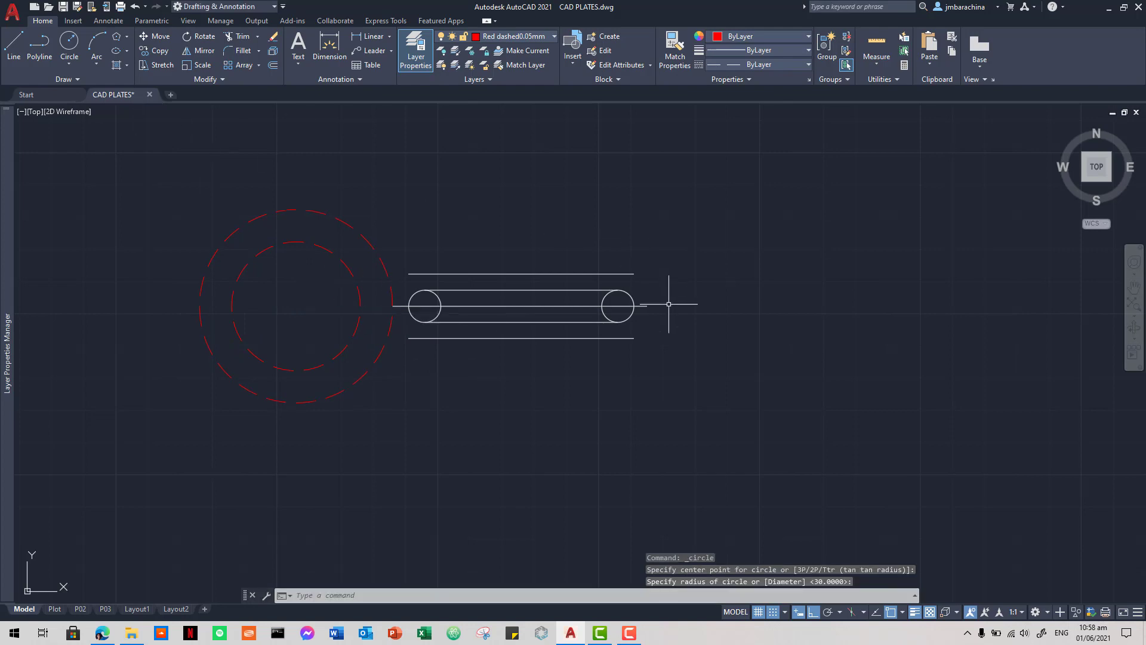
- Check the small head on the reference PDF and draw a two-point dashed circle 40 mm in diameter outward from the centreline's free end
key(alt+Tab)
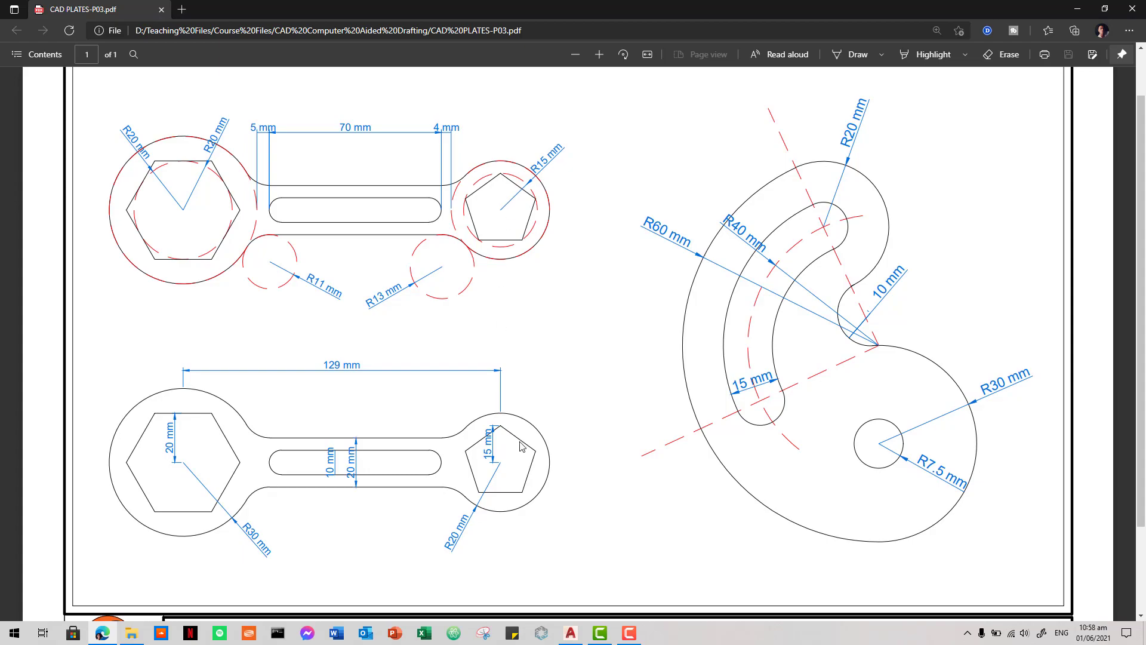
key(alt+Tab)
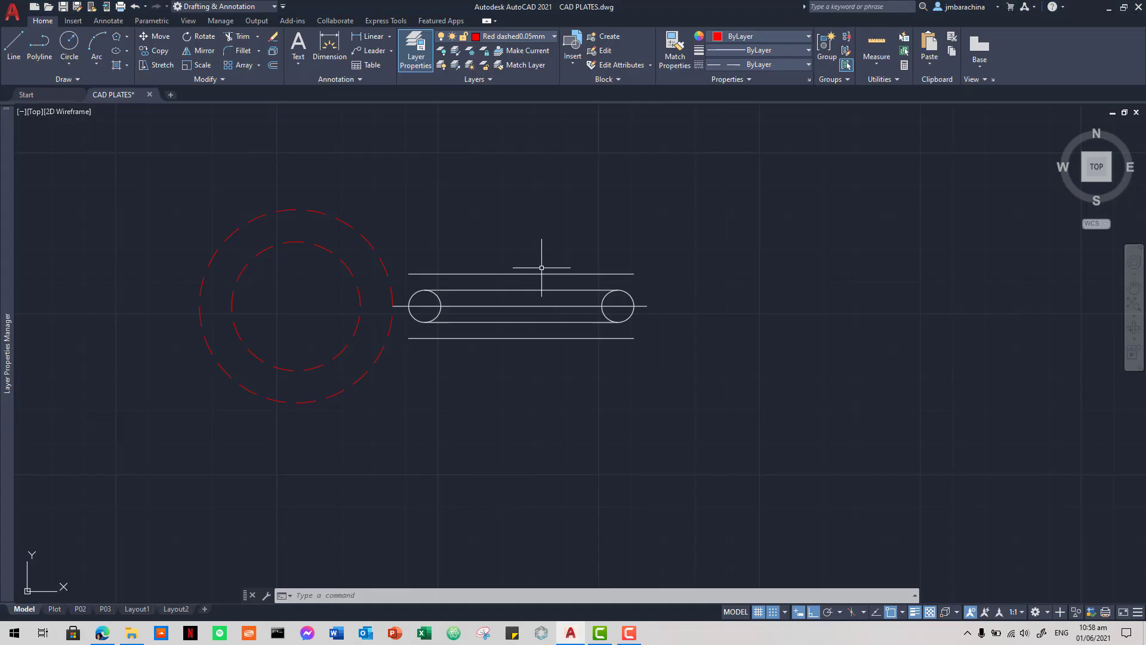
click(71, 43)
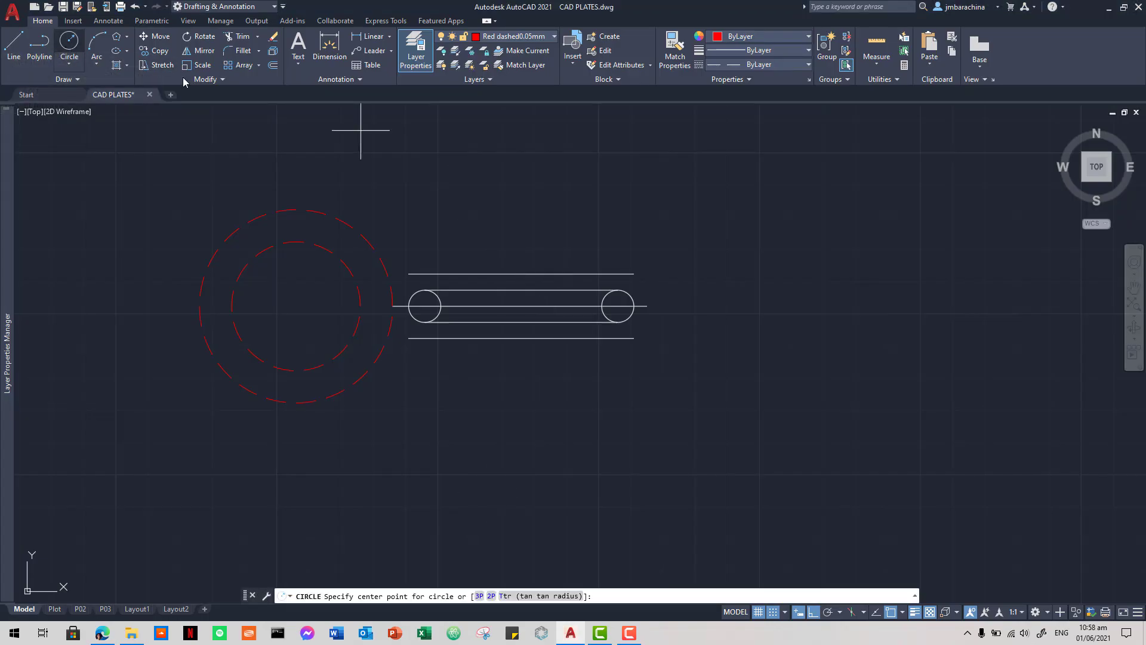
click(69, 65)
click(38, 135)
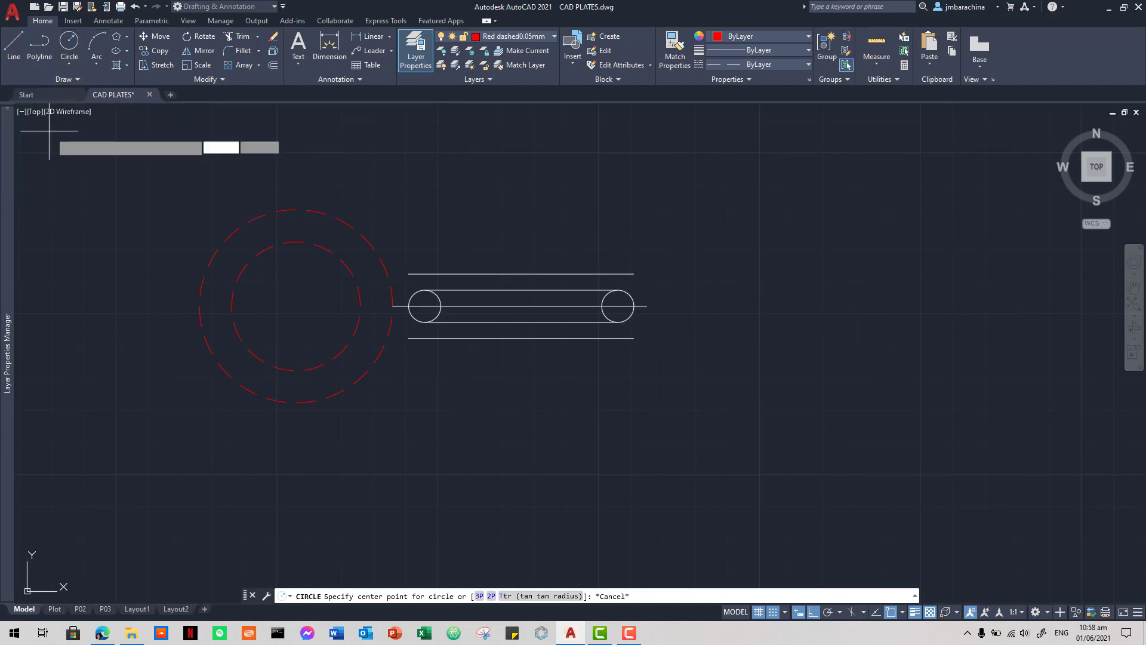
click(647, 307)
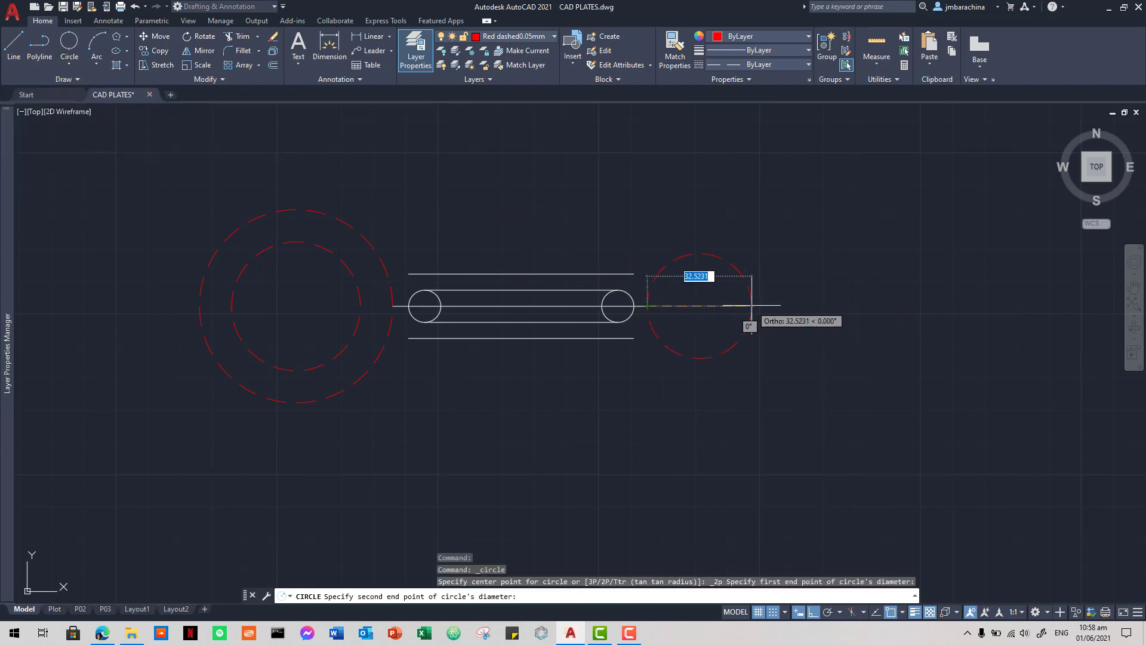
text(40)
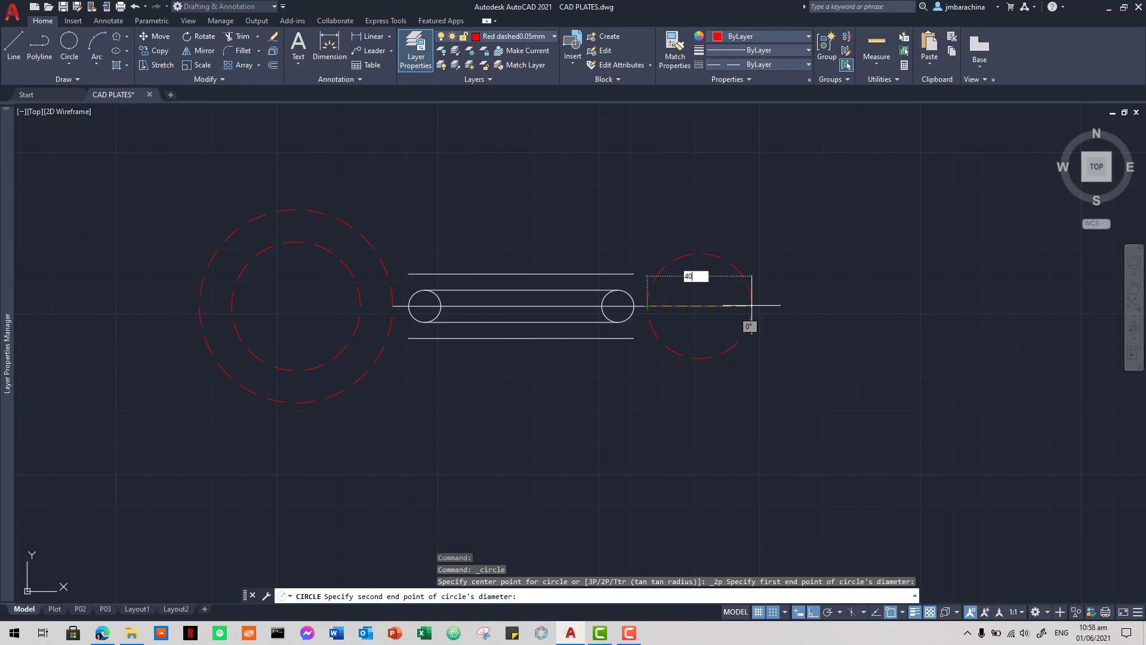
key(Return)
- Draw a dashed circle of radius 15 mm at the centre of the small head's 40 mm diameter circle
click(69, 60)
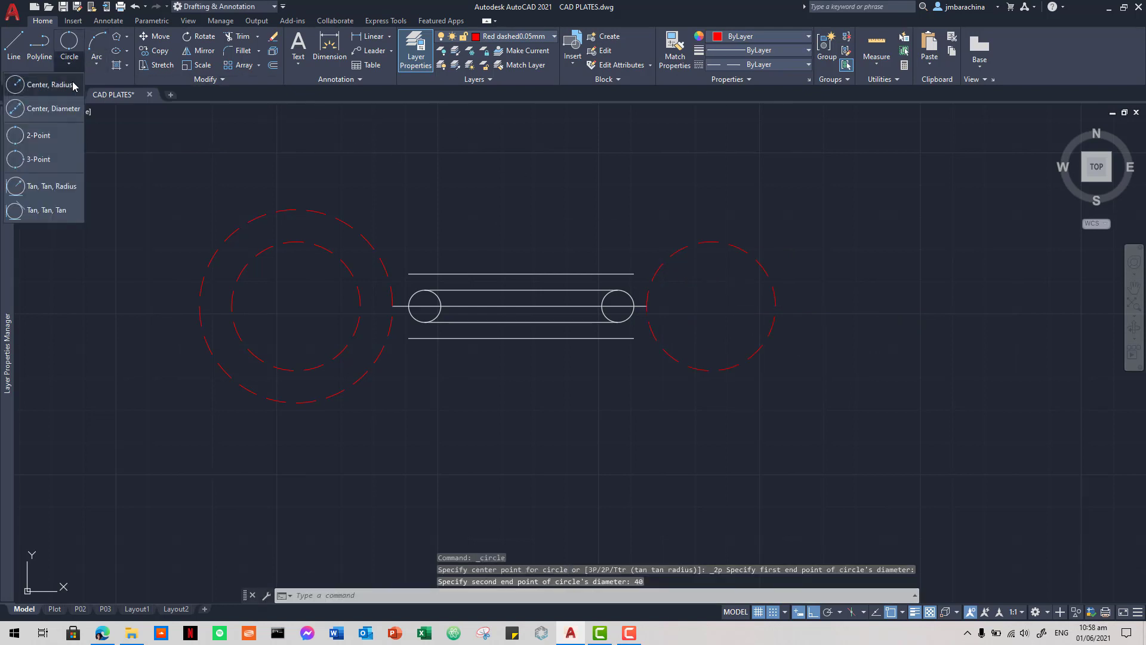
click(73, 87)
click(711, 306)
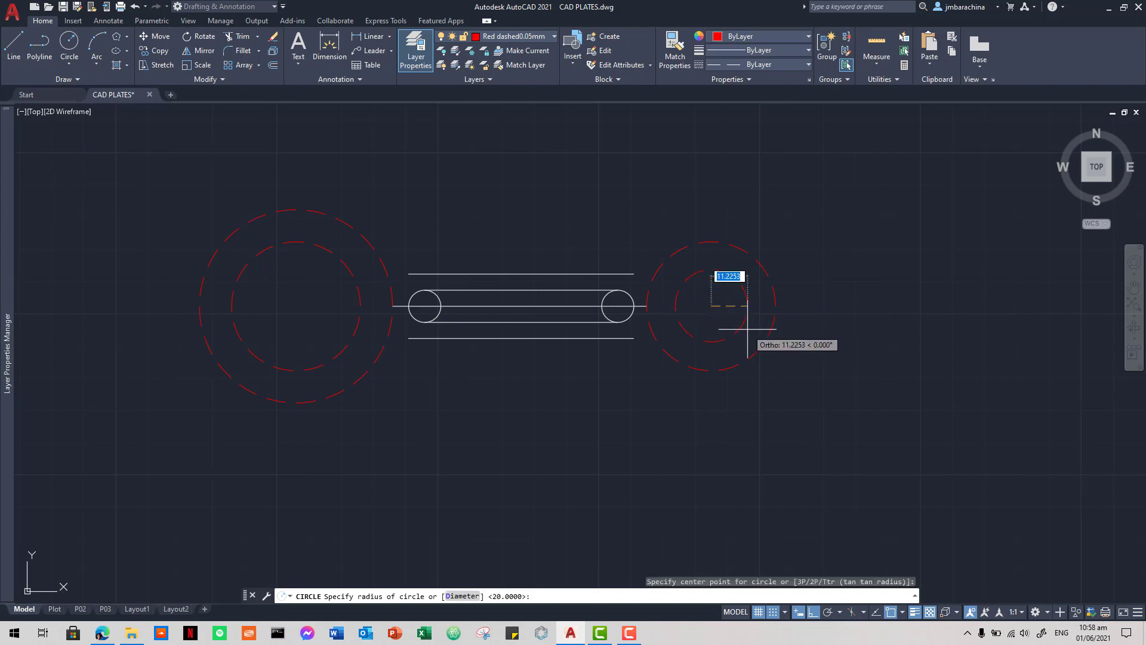
text(3)
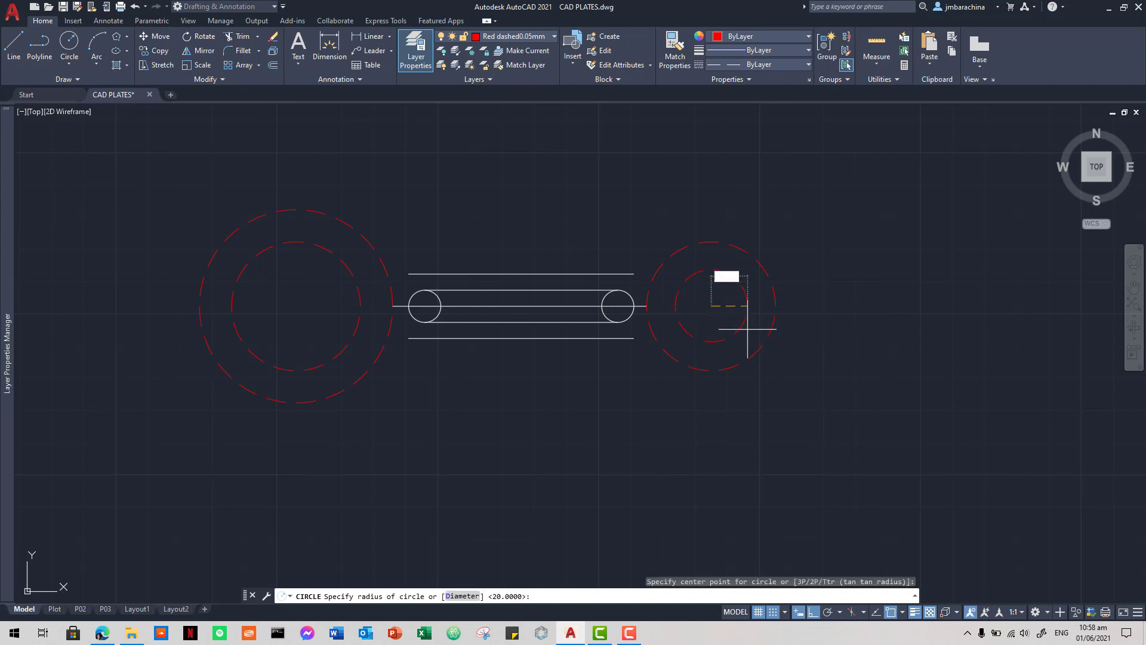
key(Return)
- Compare both heads with the reference PDF and move their outer dashed circles to the 0.15 mm layer
key(alt+Tab)
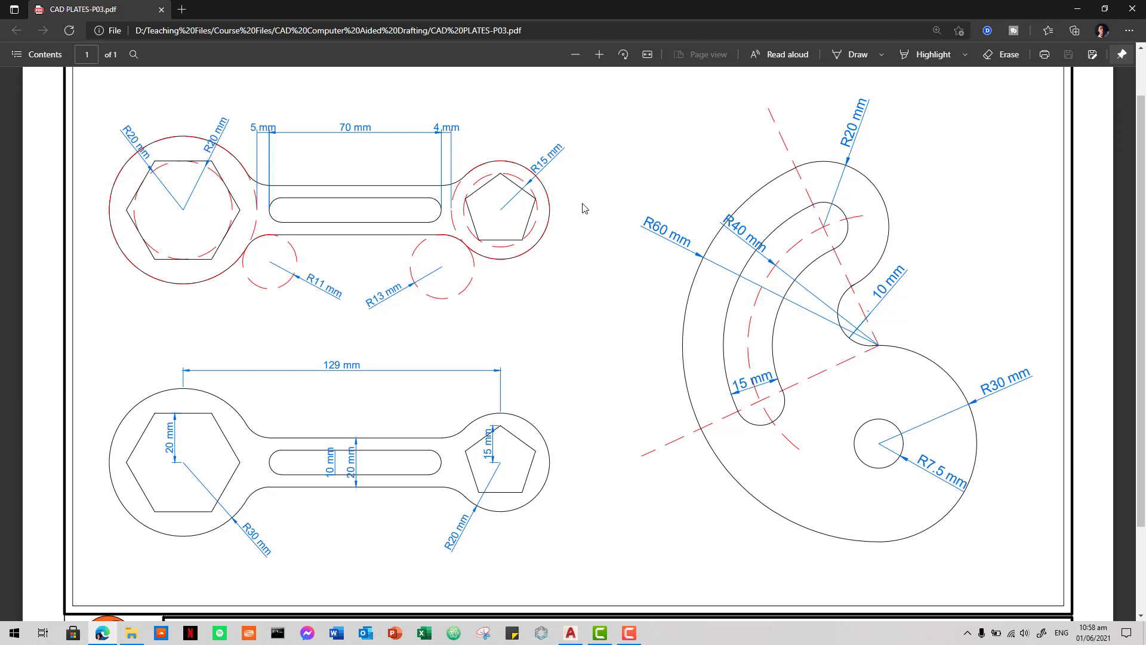
key(alt+Tab)
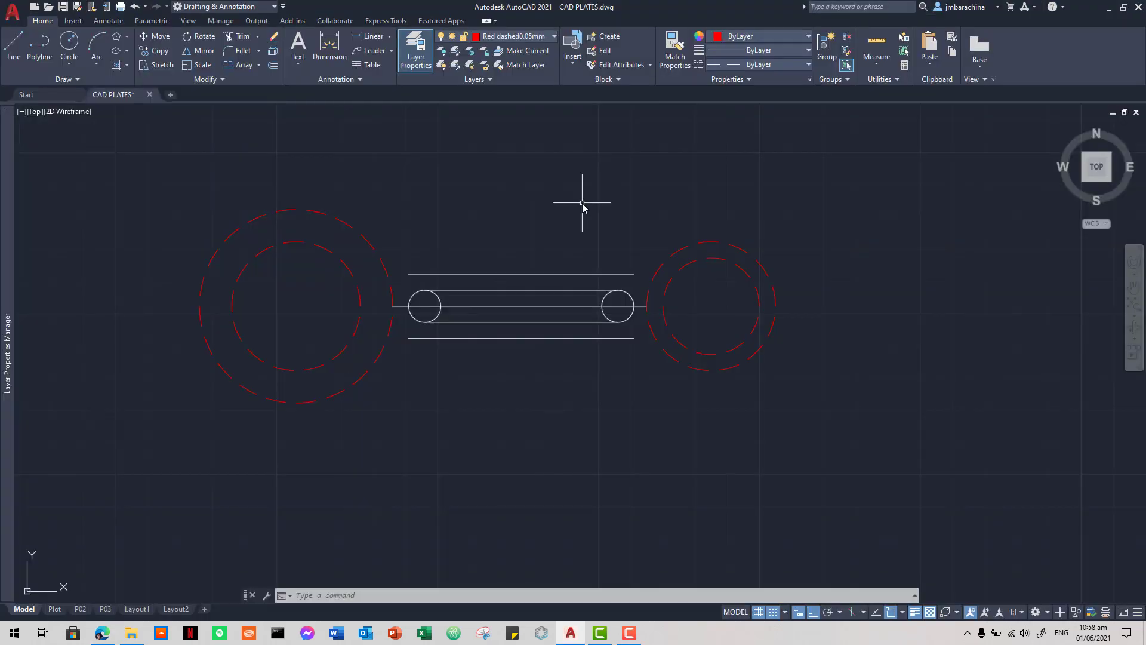
key(alt+Tab)
key(alt+Tab)
click(389, 230)
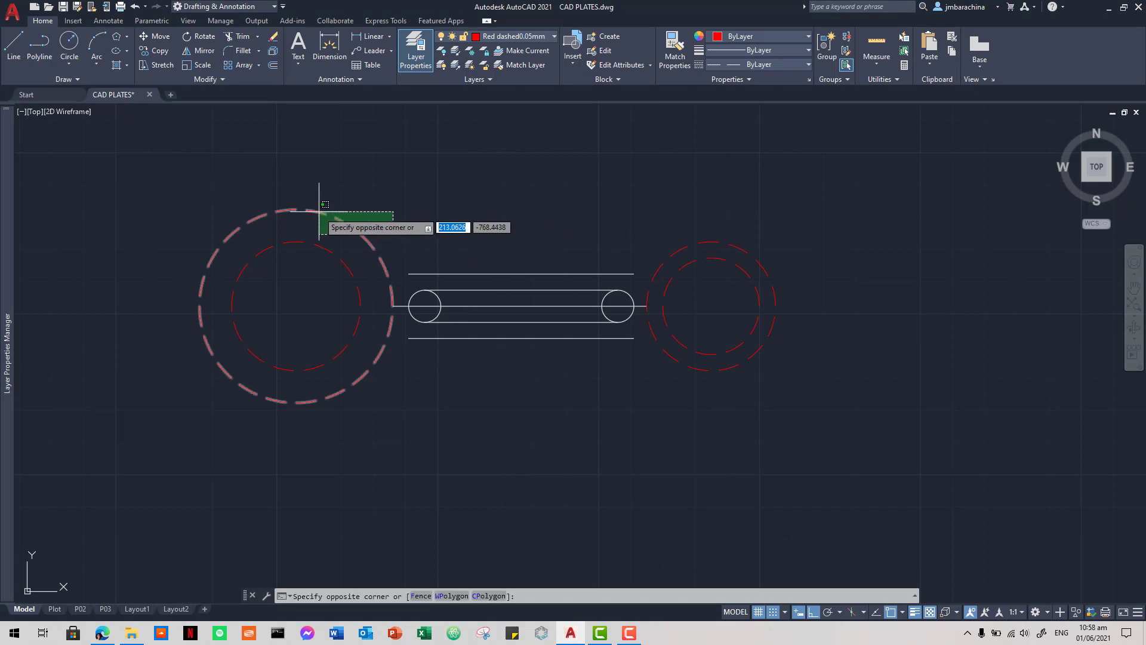
click(320, 225)
click(758, 243)
click(670, 235)
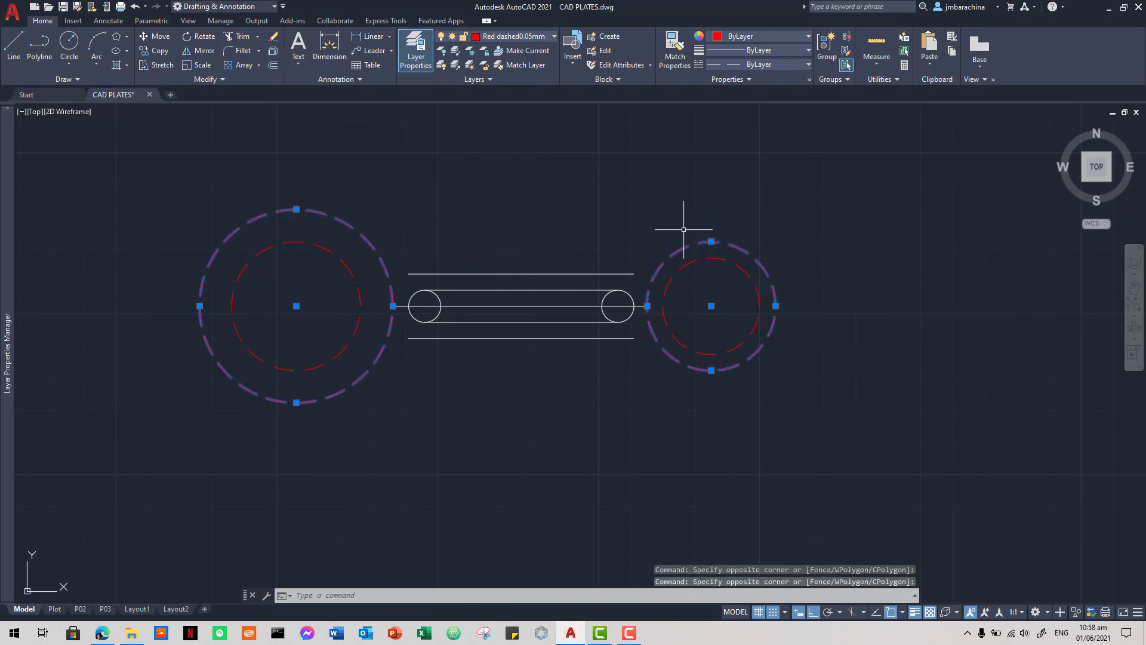
click(519, 37)
click(502, 94)
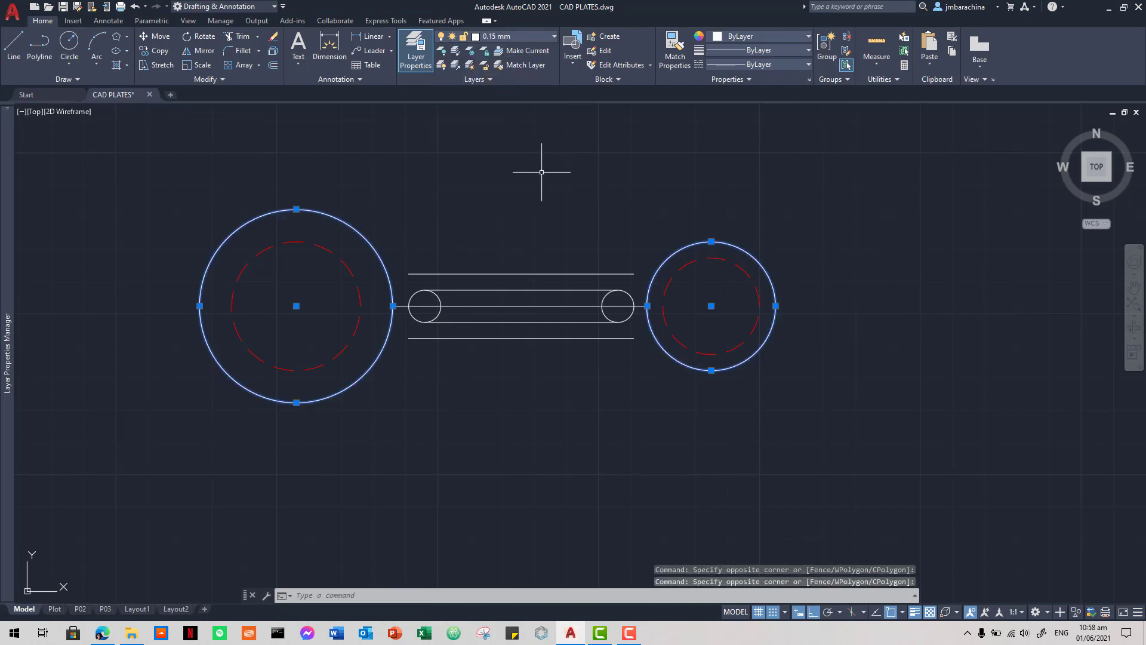
text(c)
key(Return)
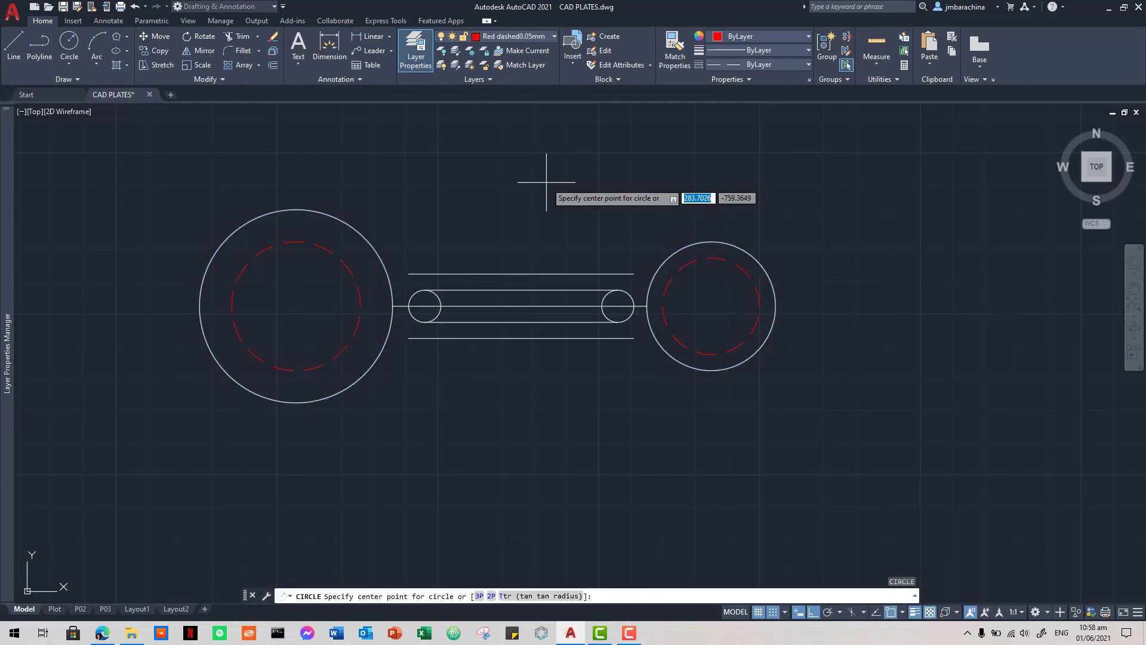
key(alt+Tab)
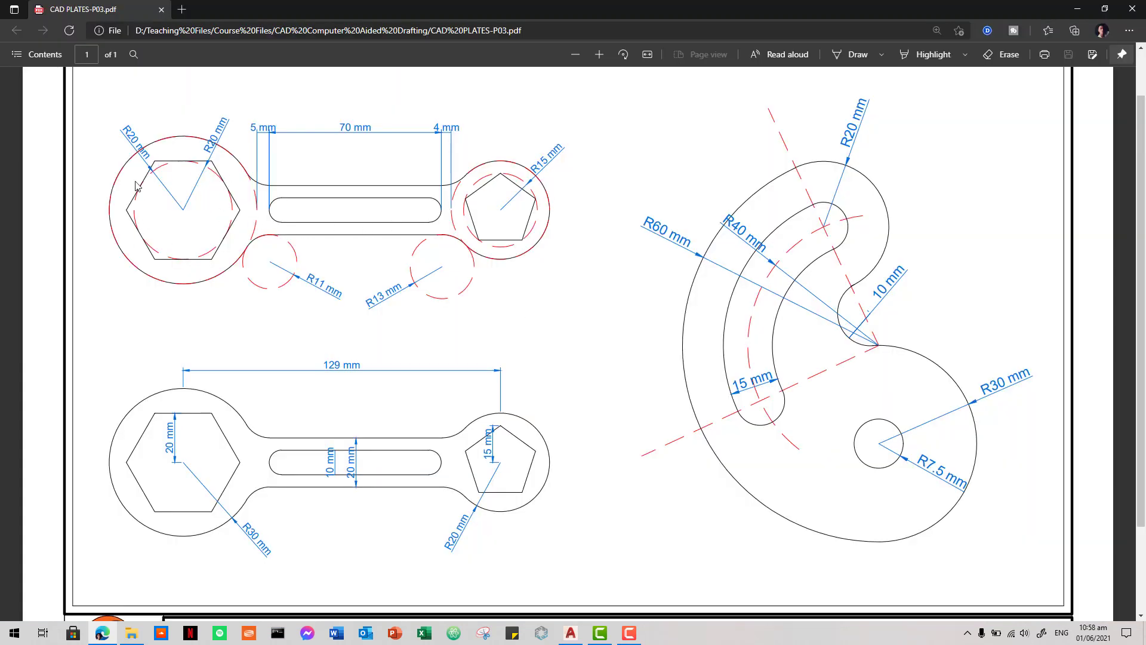
key(alt+Tab)
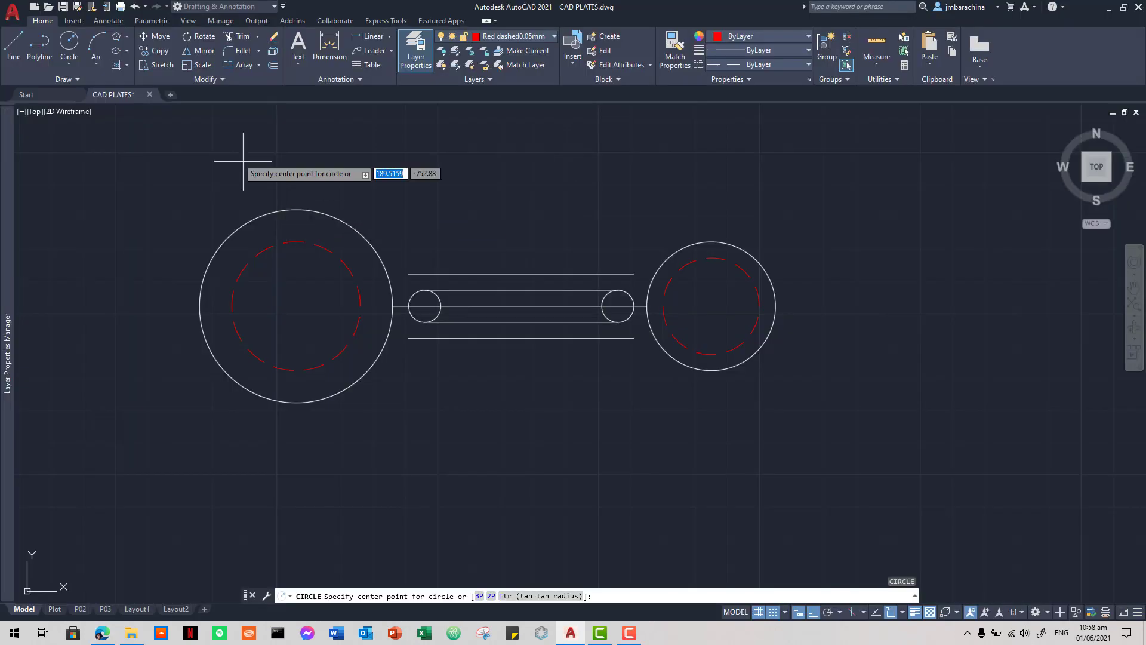
- Draw a six-sided polygon circumscribed about the large head's inner dashed circle, with a flat edge at its top, checking the reference PDF
click(127, 38)
click(103, 79)
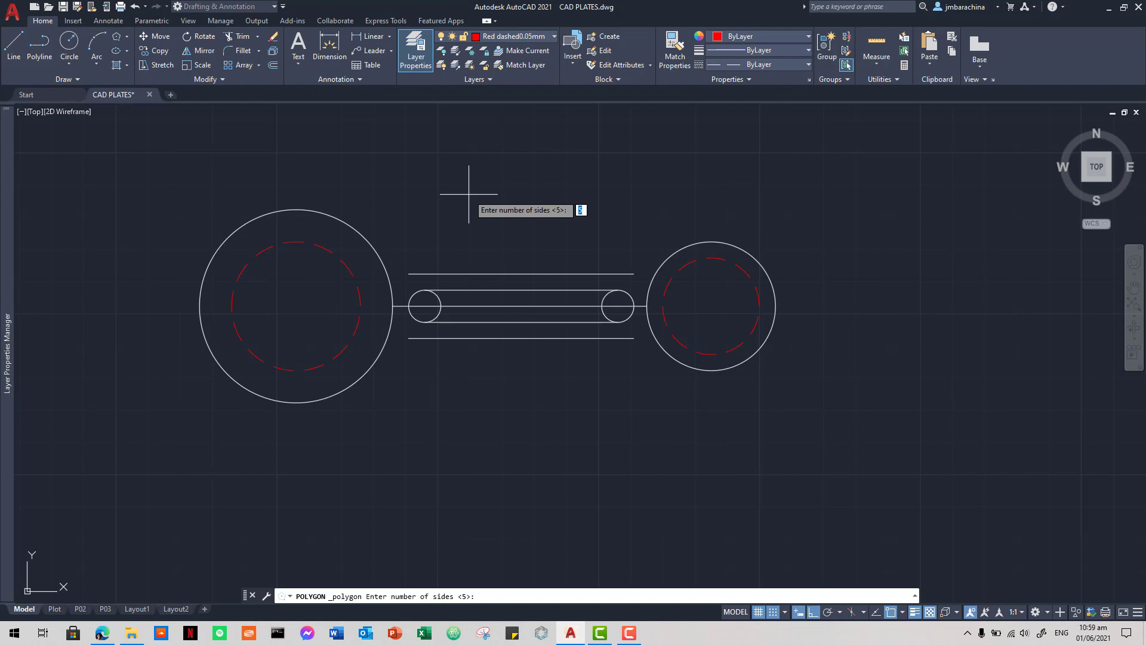
key(Return)
key(alt+Tab)
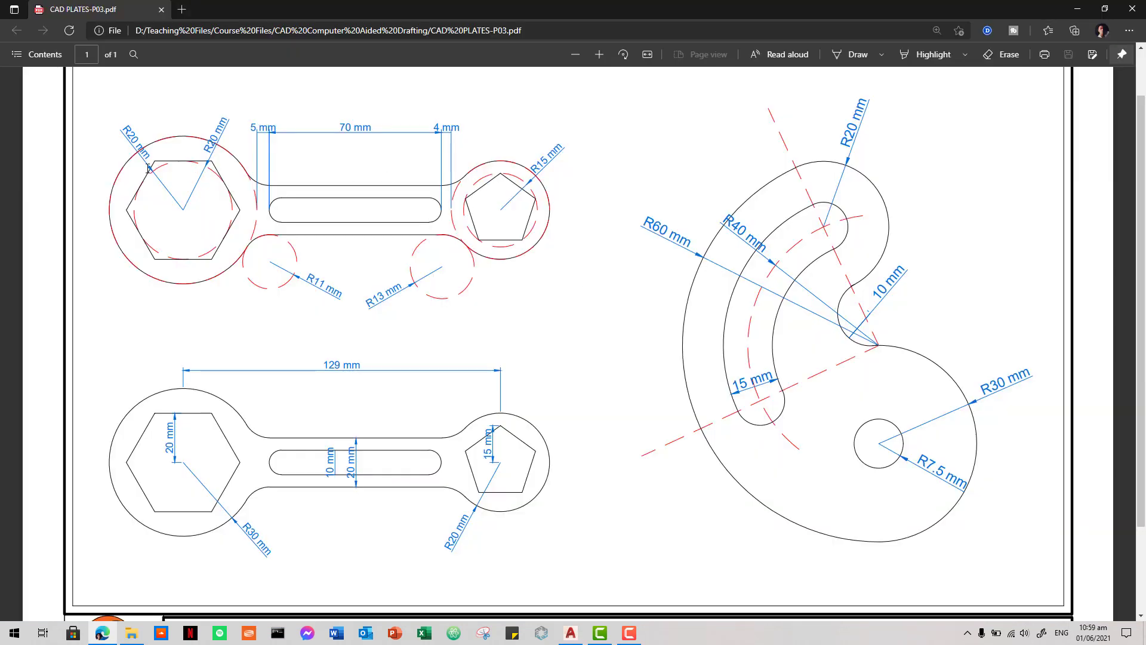
key(alt+Tab)
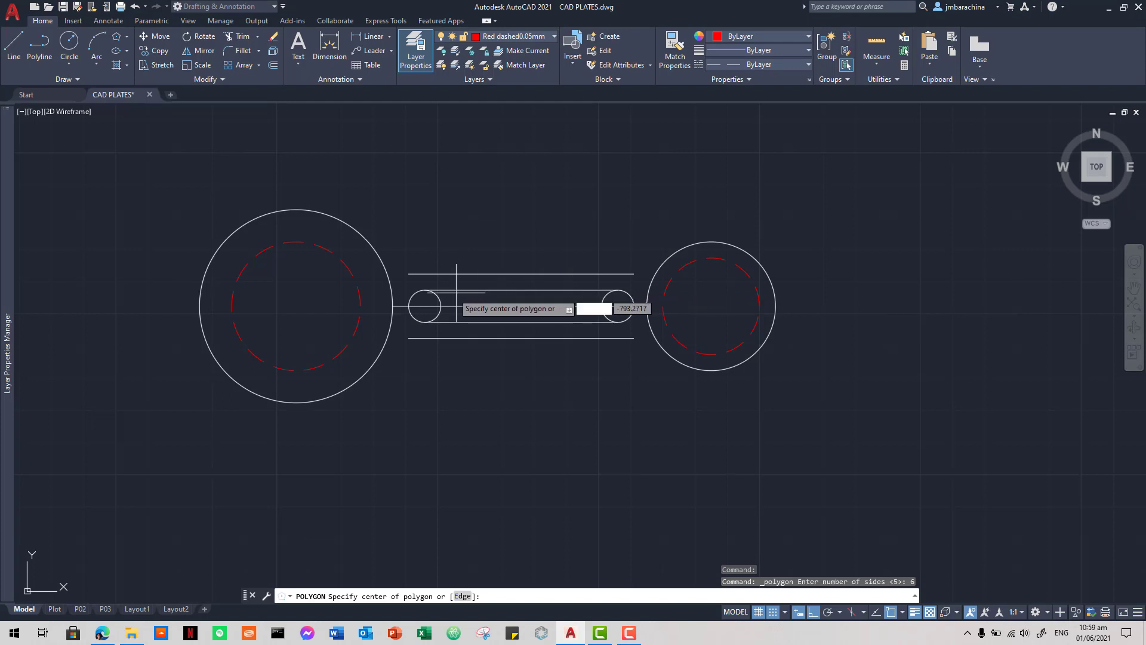
click(296, 305)
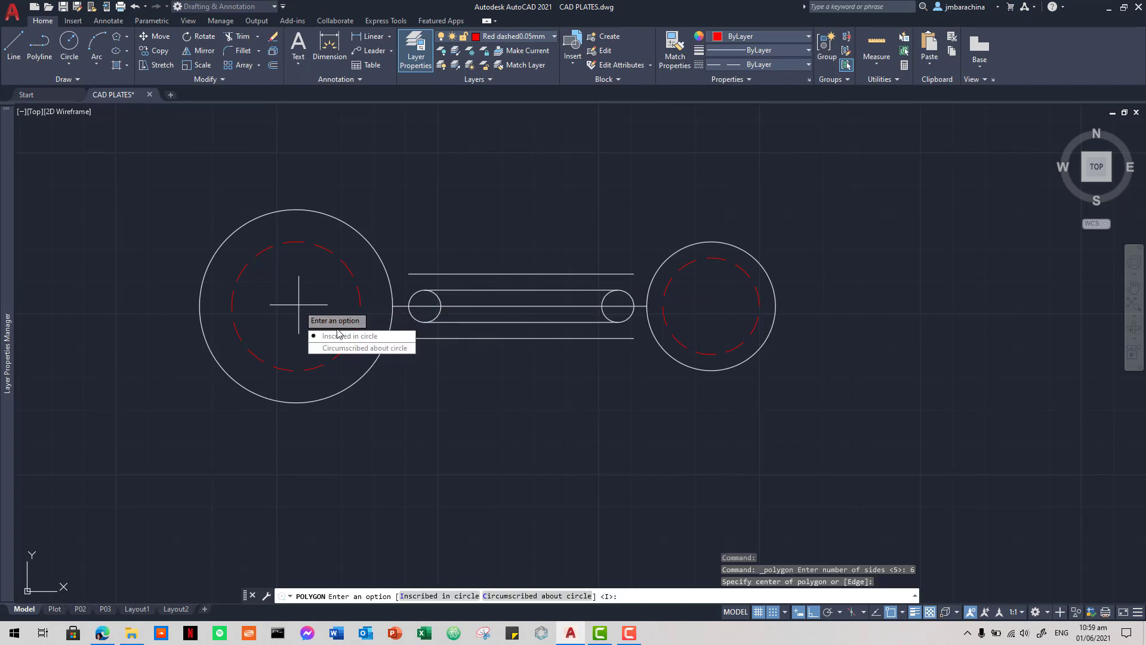
key(alt+Tab)
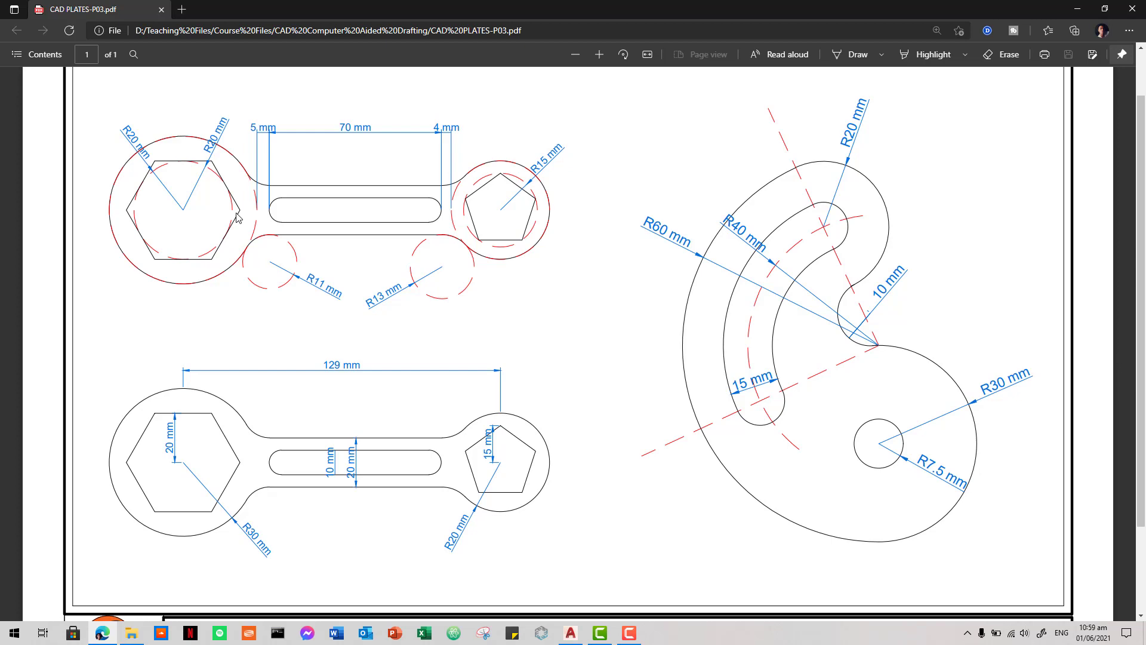
key(alt+Tab)
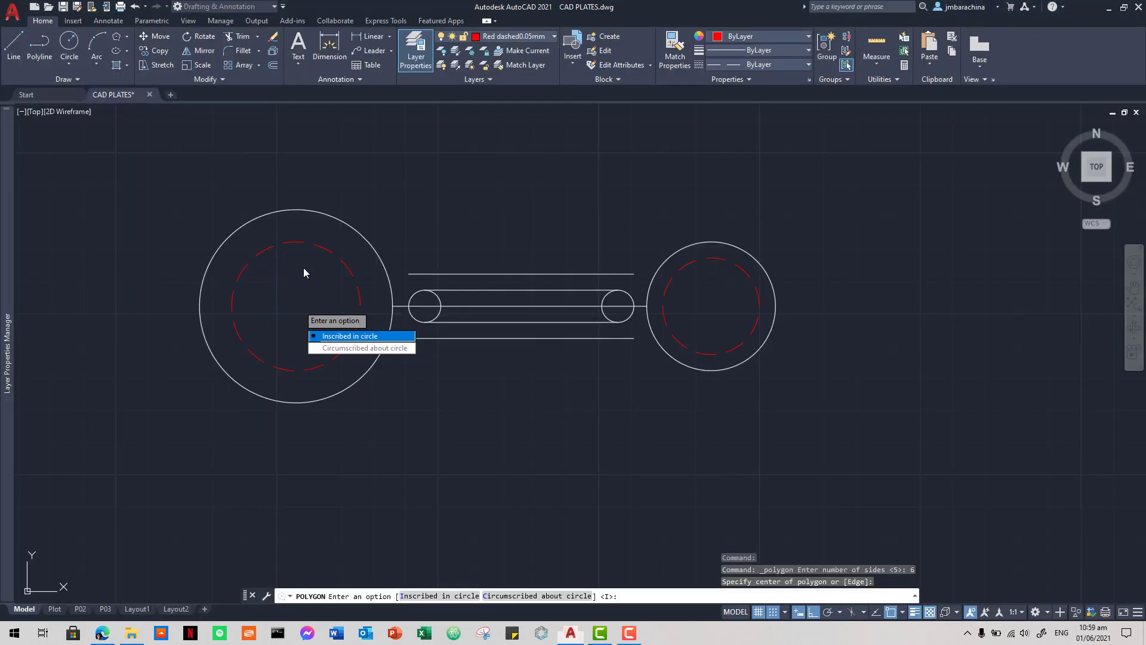
click(351, 348)
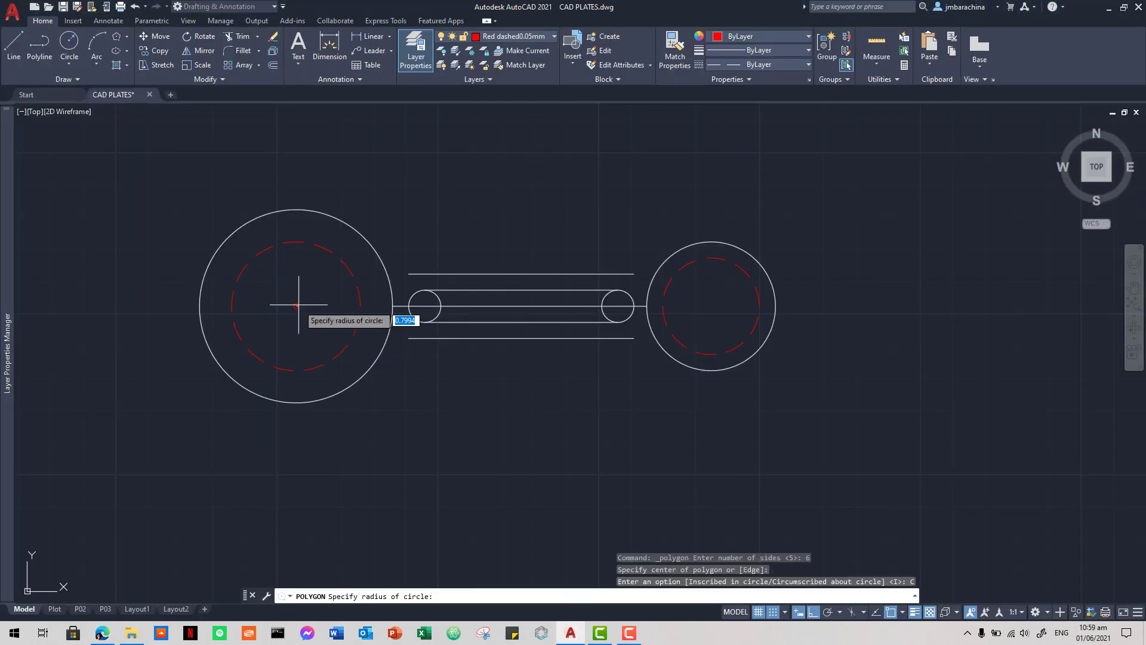
click(297, 242)
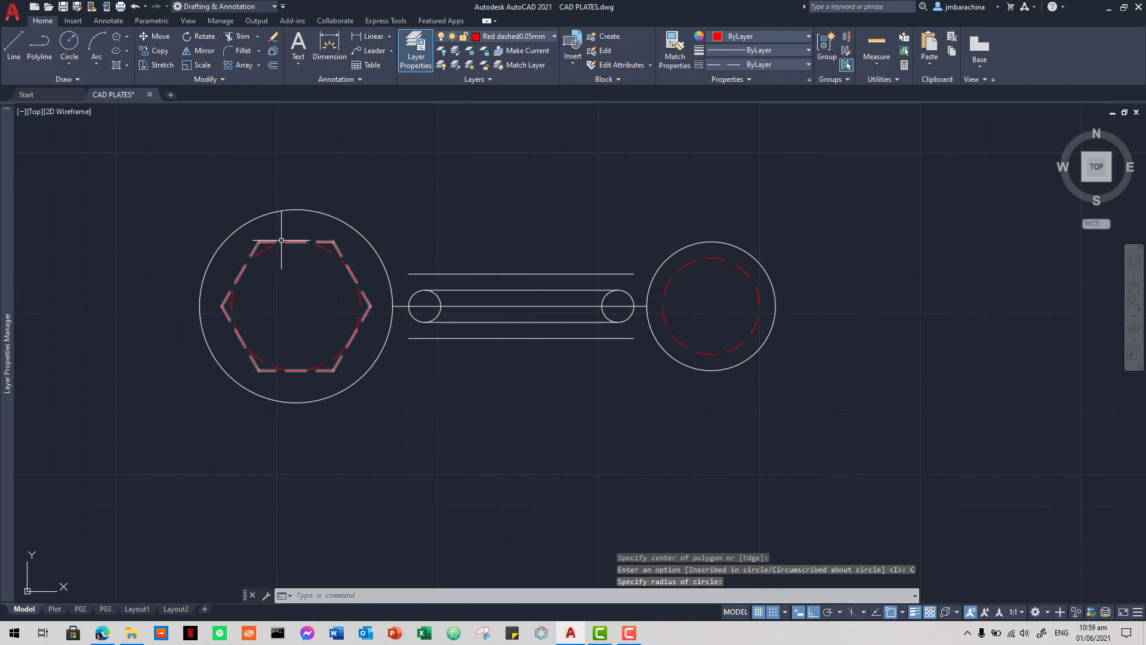
key(Escape)
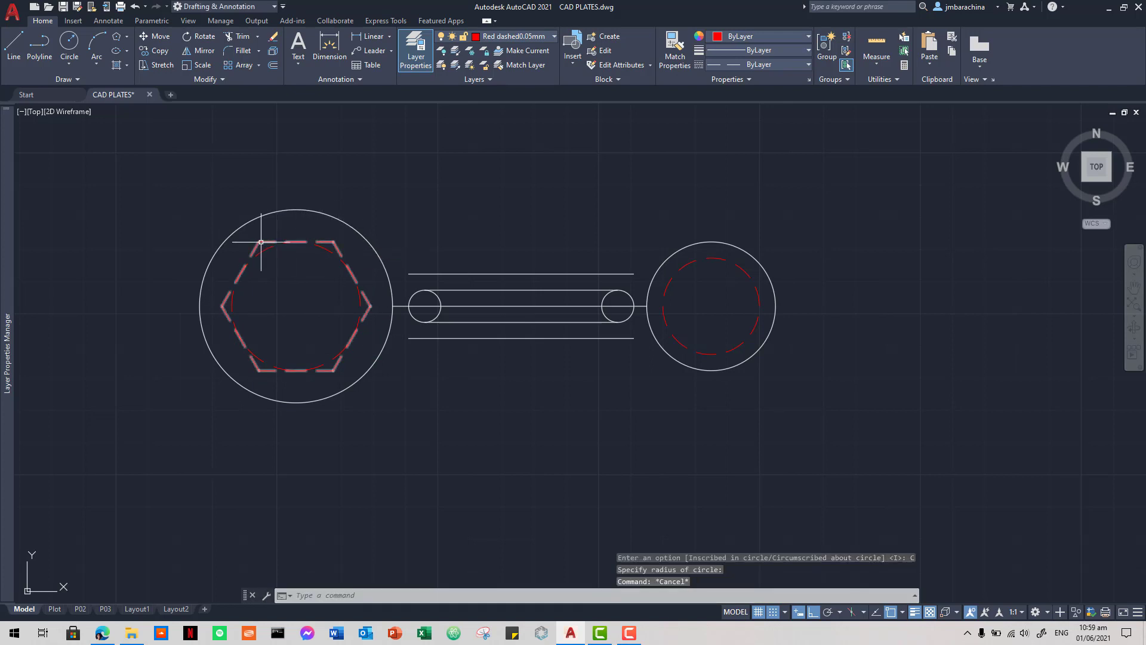
- Move the large head's hexagon to the 0.15 mm layer
click(250, 242)
click(544, 37)
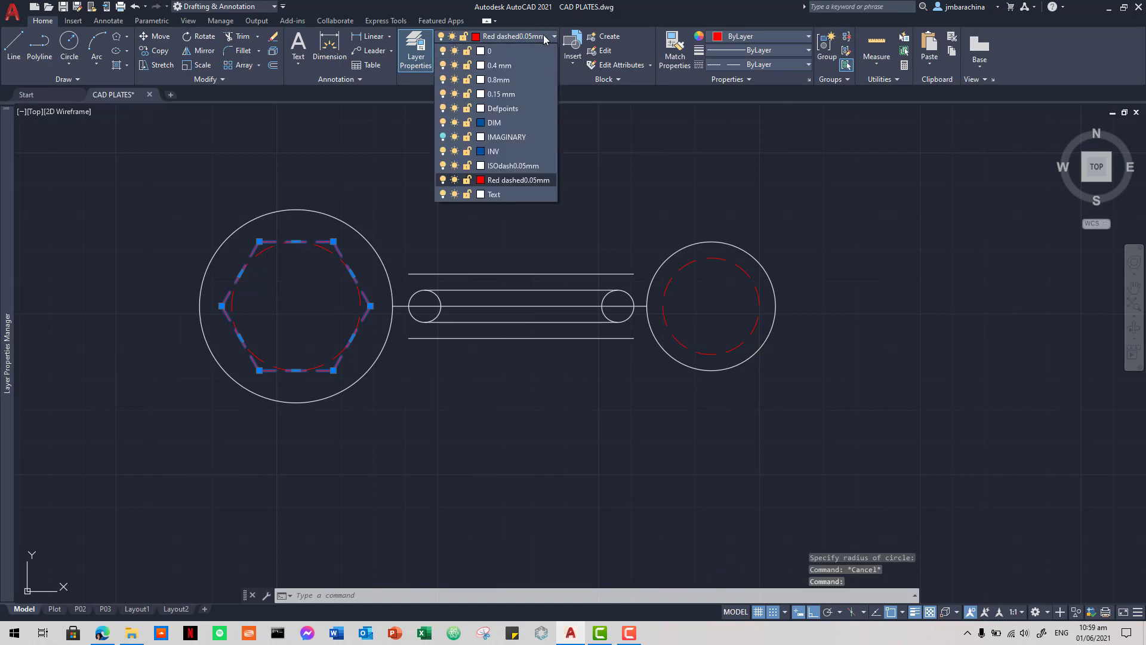
click(518, 94)
- Make 0.15 mm the current layer for drawing the small head's opening
text(pol)
key(Return)
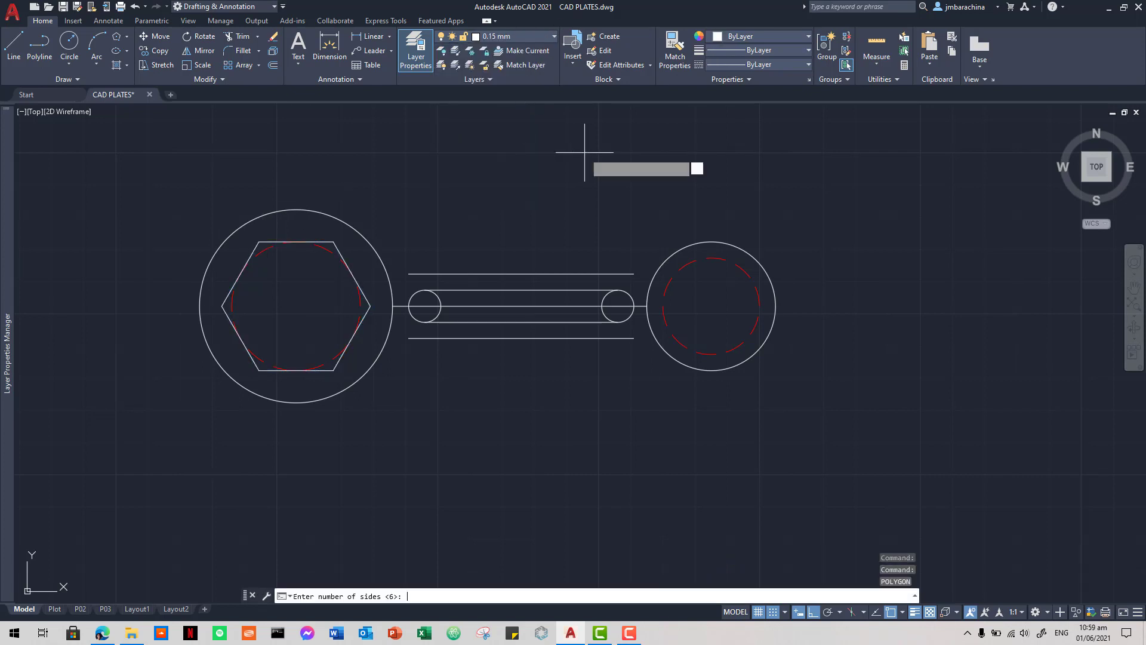
click(535, 37)
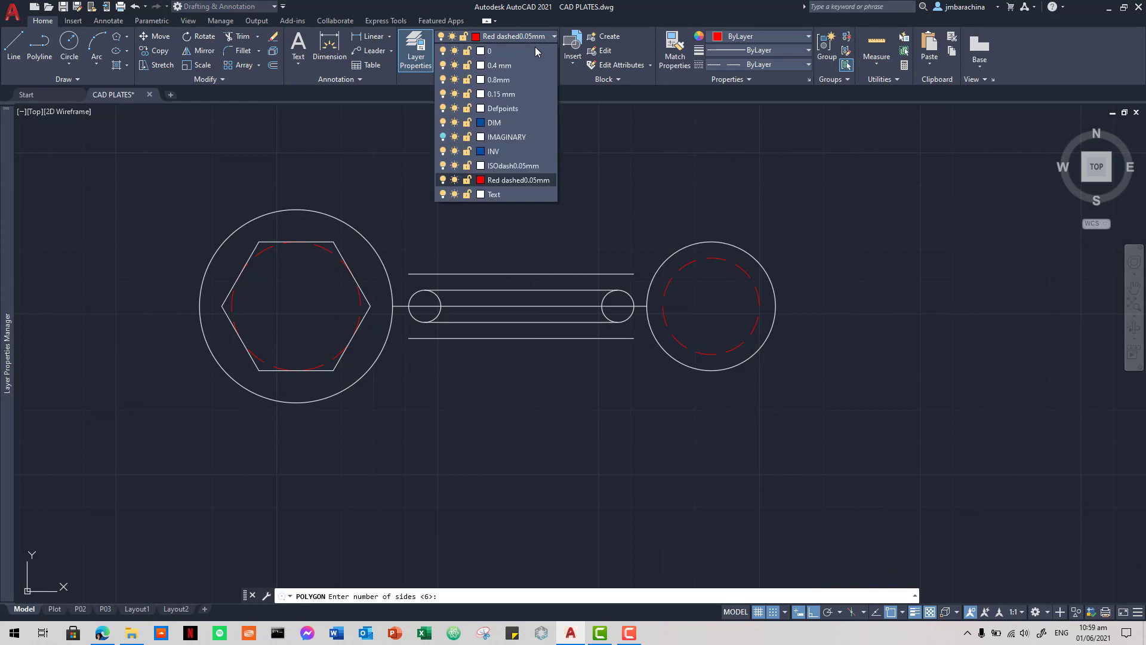
click(513, 94)
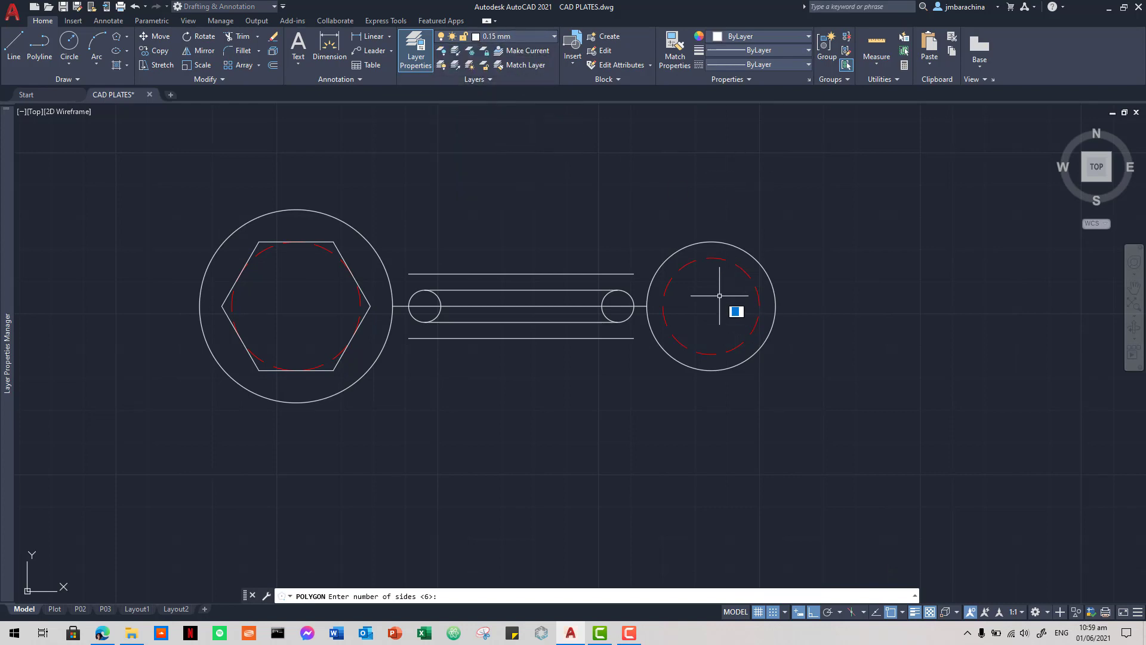
- Draw a five-sided polygon inscribed in the small head's 15 mm radius dashed circle, with a vertex at its top, checking the reference PDF
key(alt+Tab)
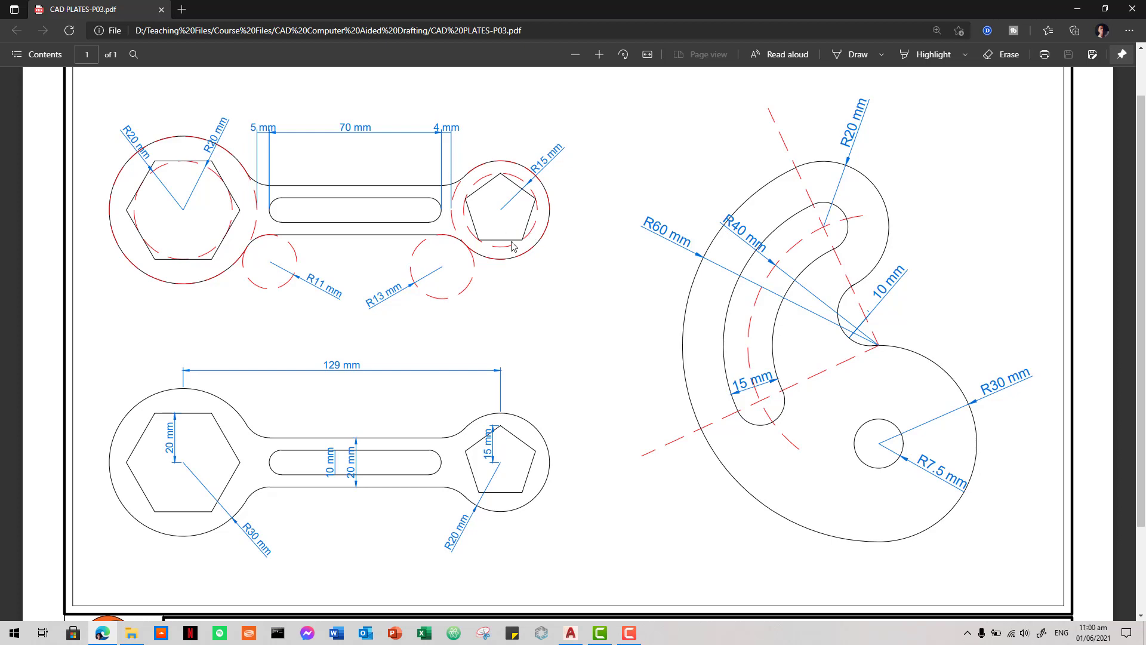
key(alt+Tab)
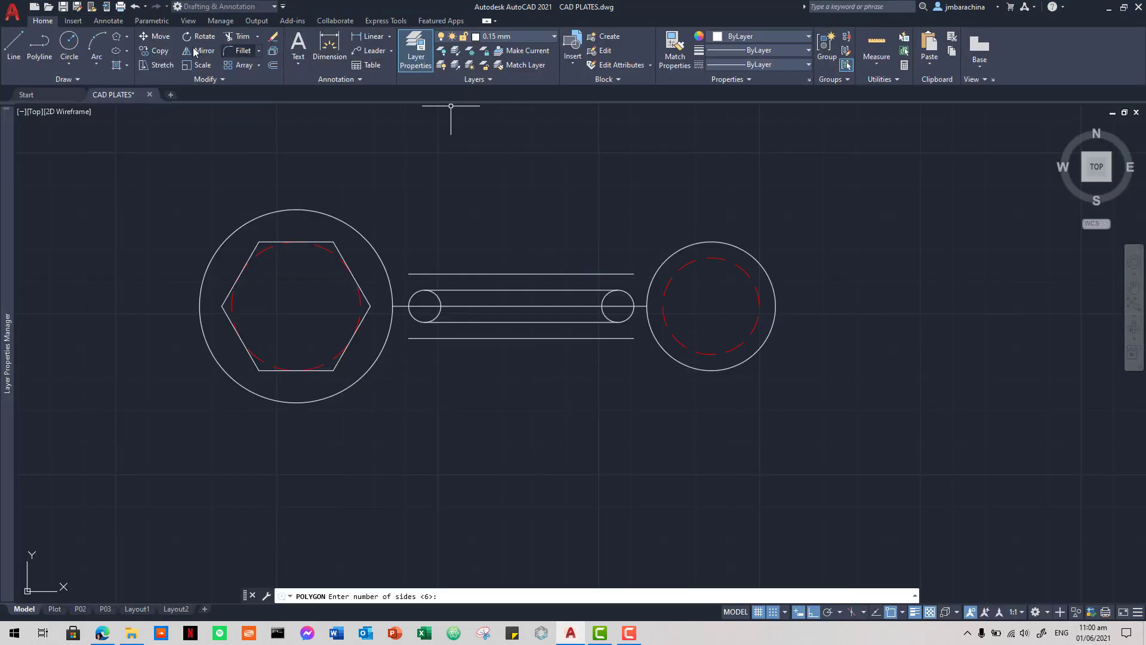
click(130, 37)
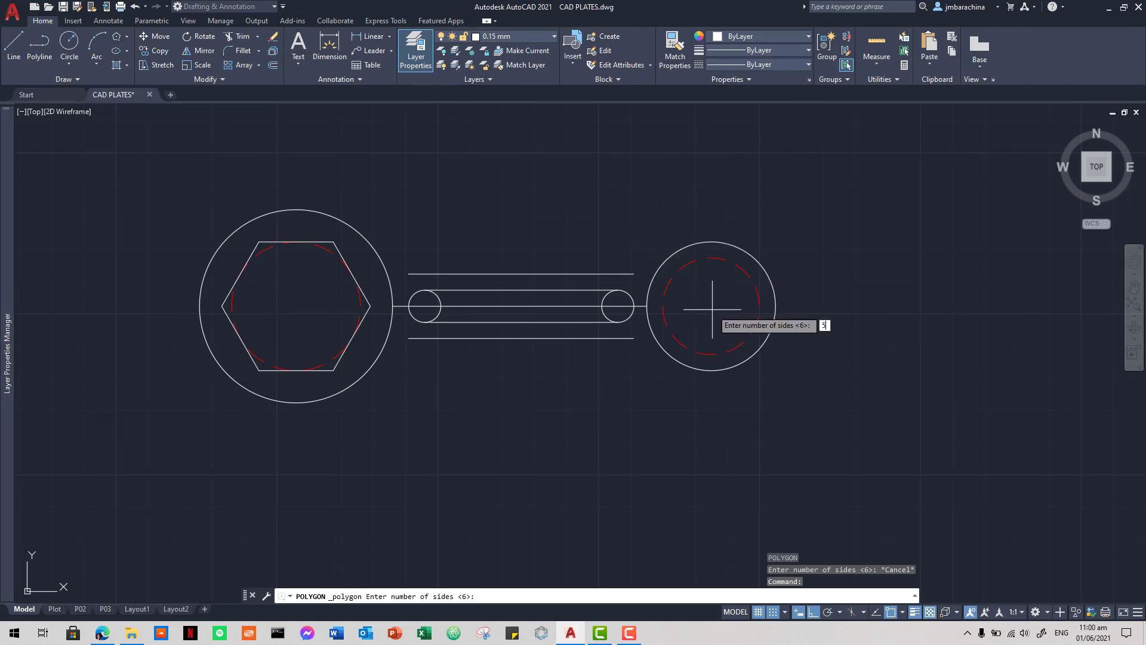
key(Return)
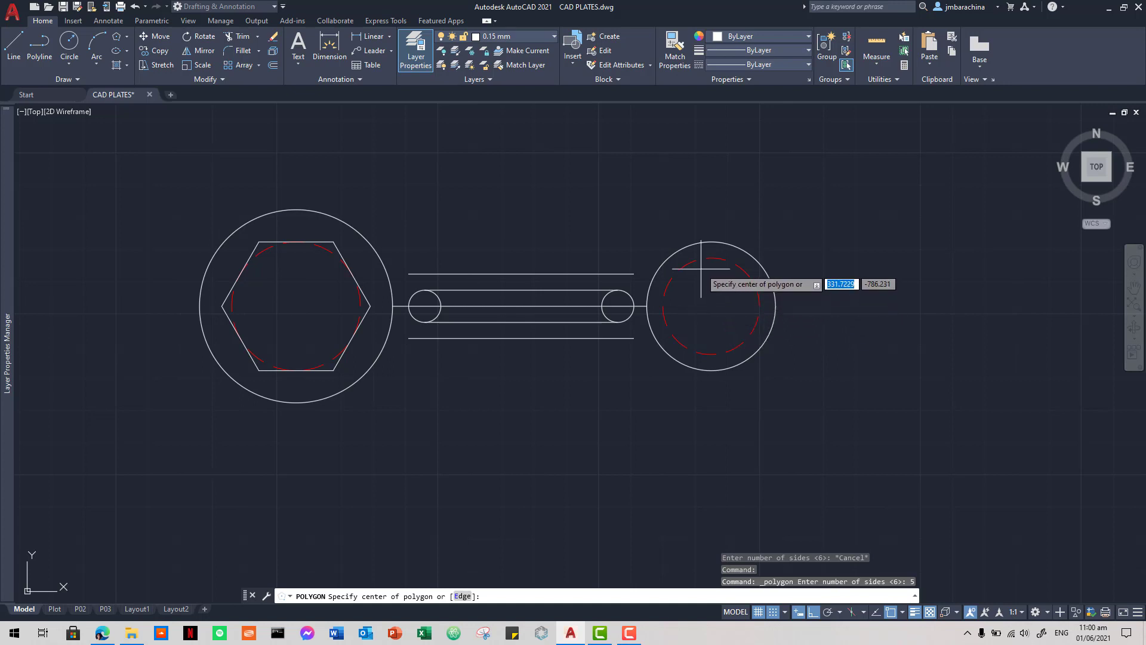
click(711, 305)
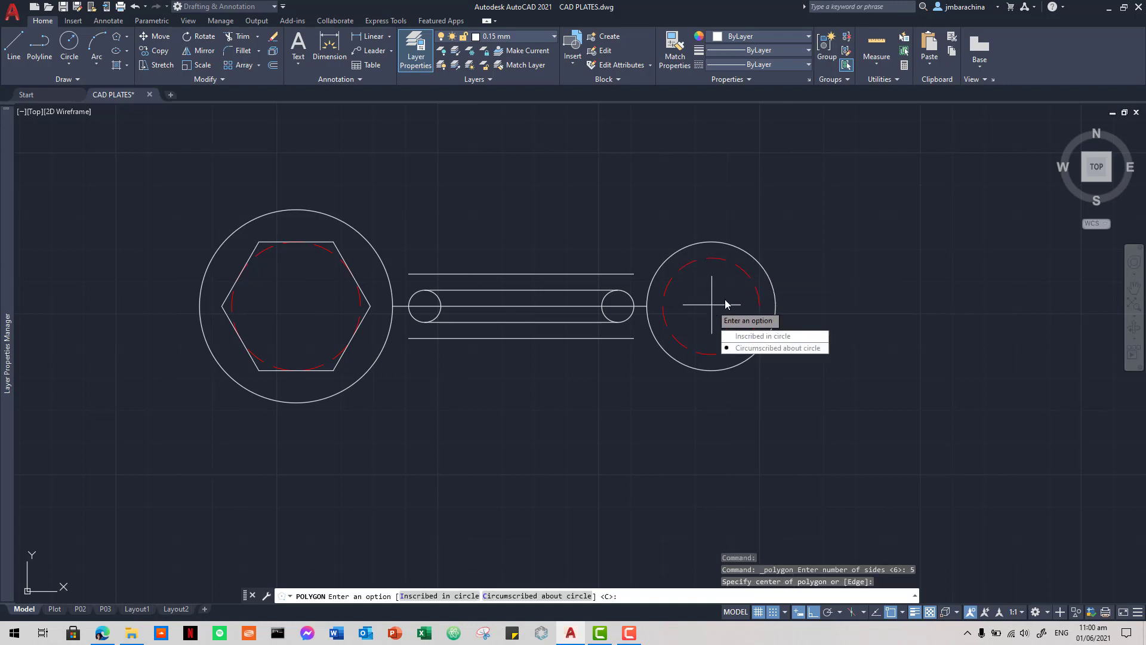
click(750, 335)
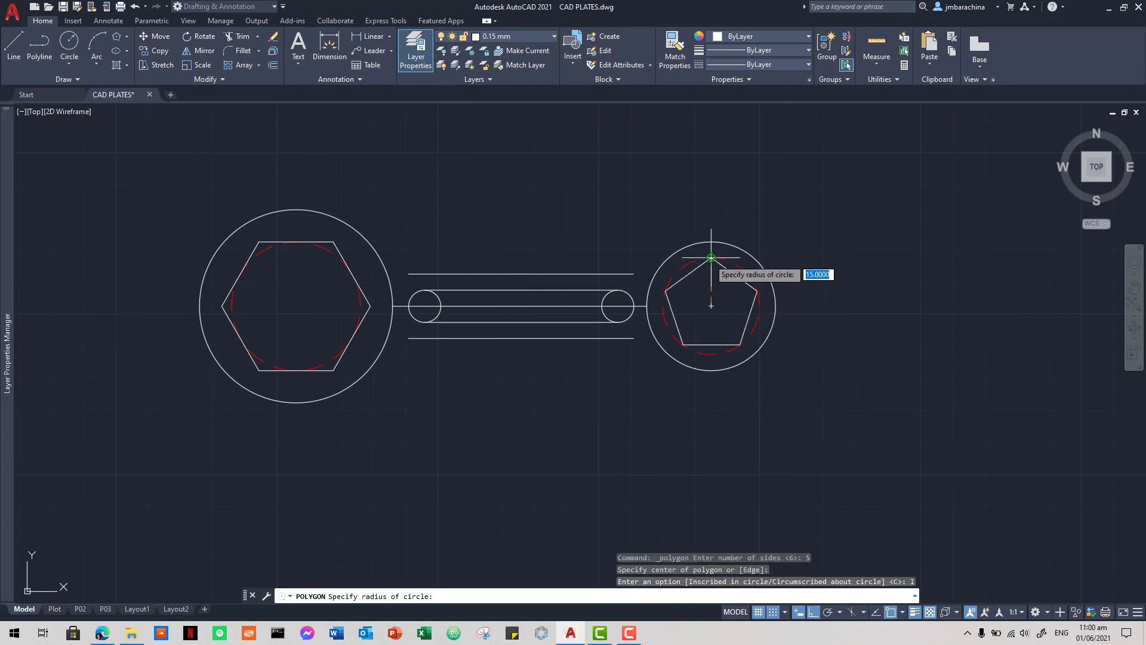
click(711, 258)
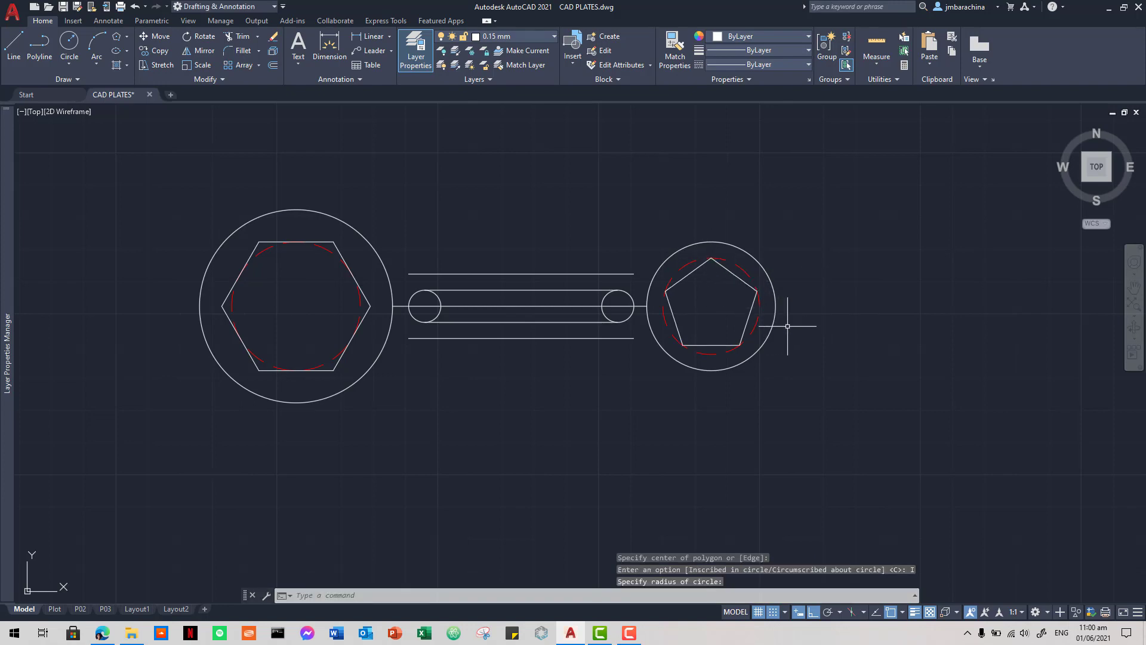
key(alt+Tab)
key(alt+Tab)
key(alt+Tab)
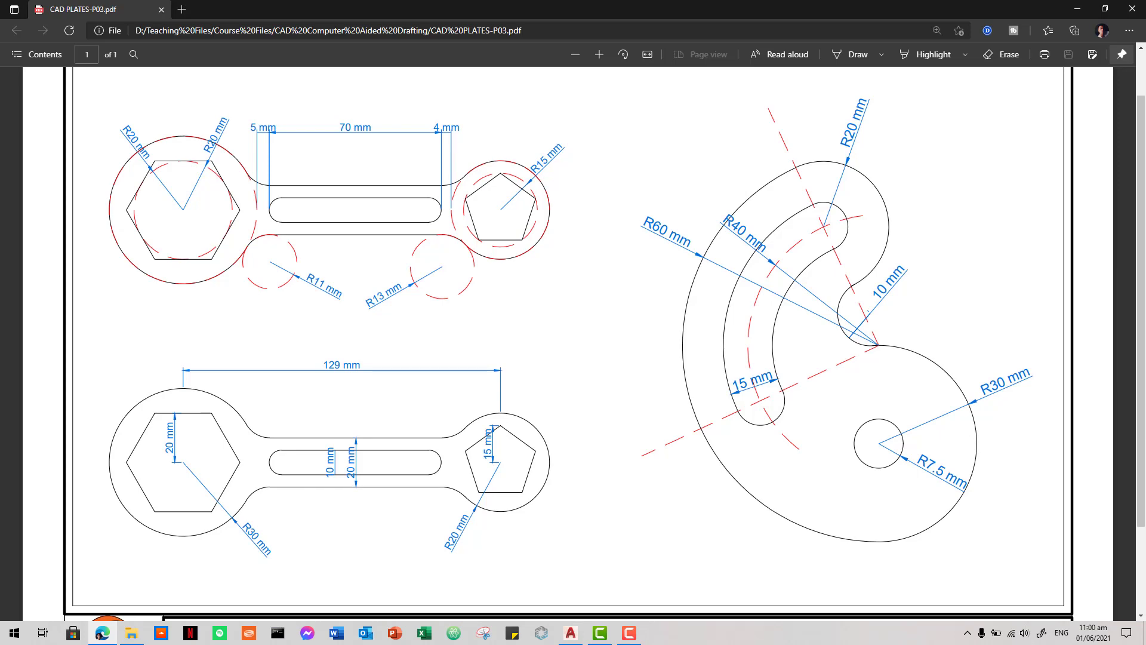
key(alt+Tab)
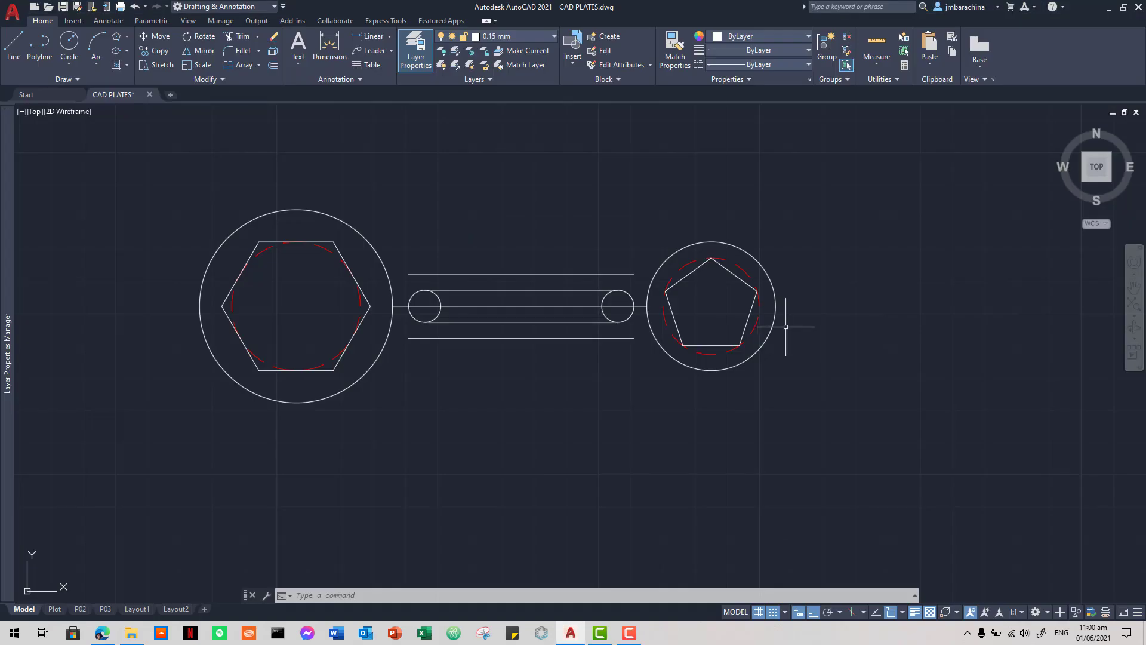
- Check the reference PDF and stretch the large-head ends of the handle's two outer lines horizontally towards the large head
key(alt+Tab)
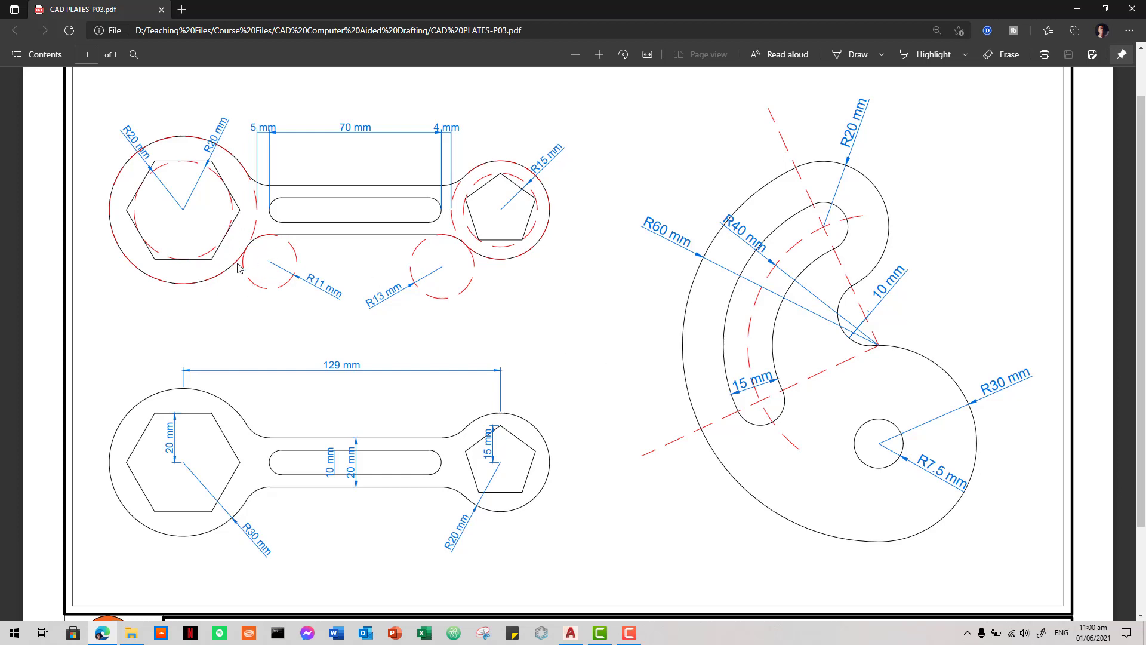
key(alt+Tab)
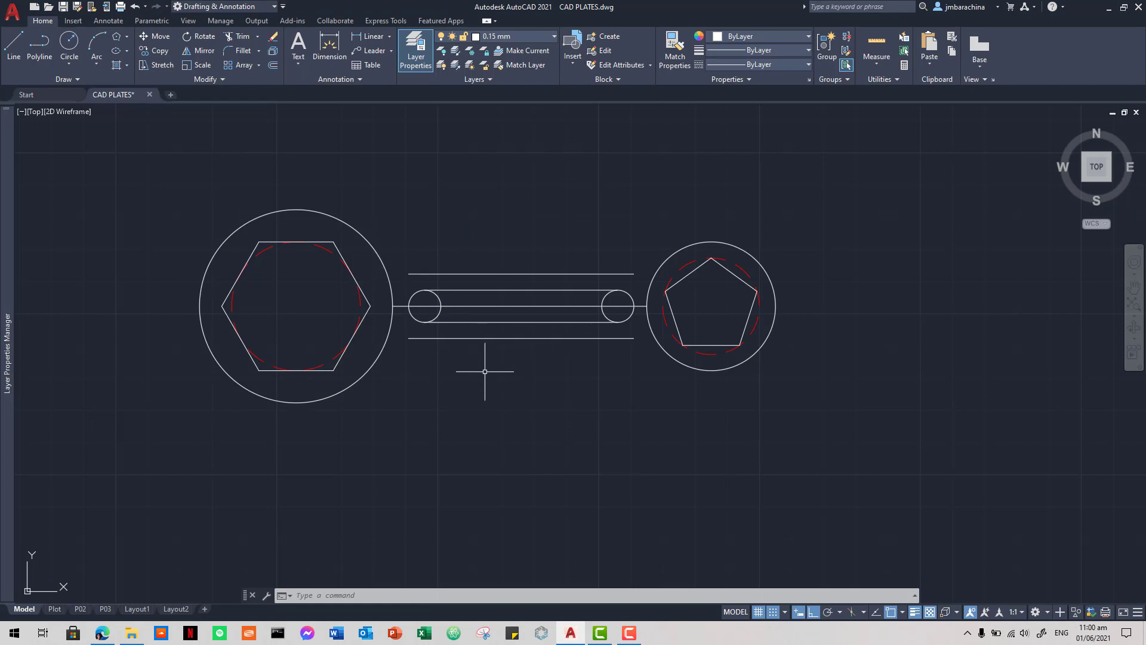
click(469, 357)
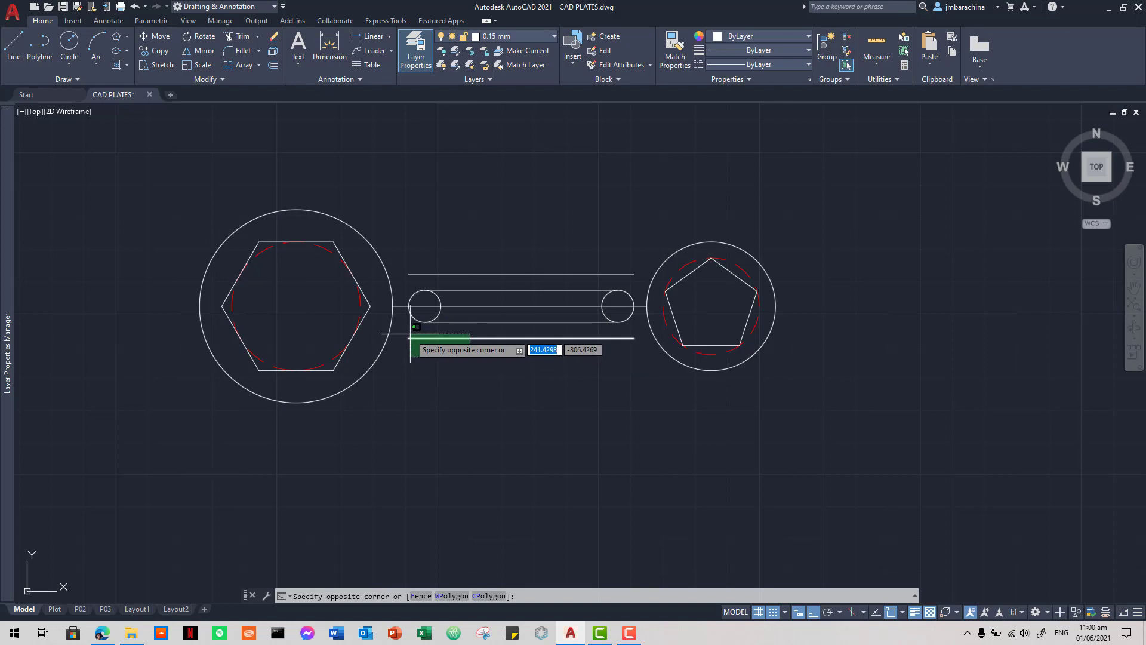
click(469, 363)
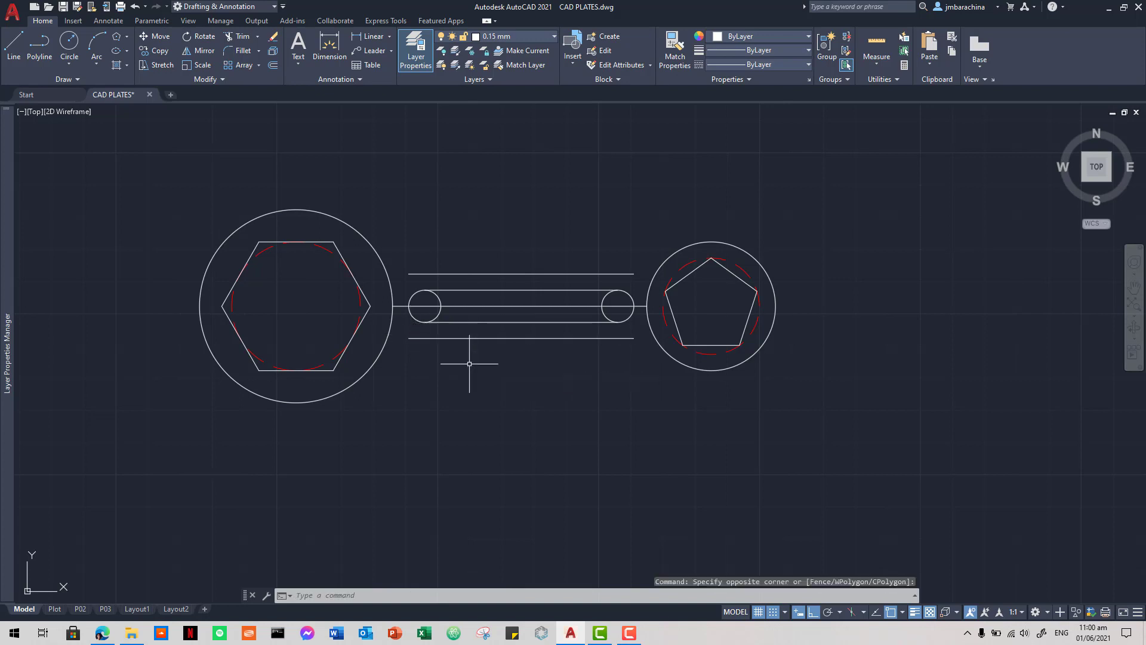
click(470, 363)
click(414, 327)
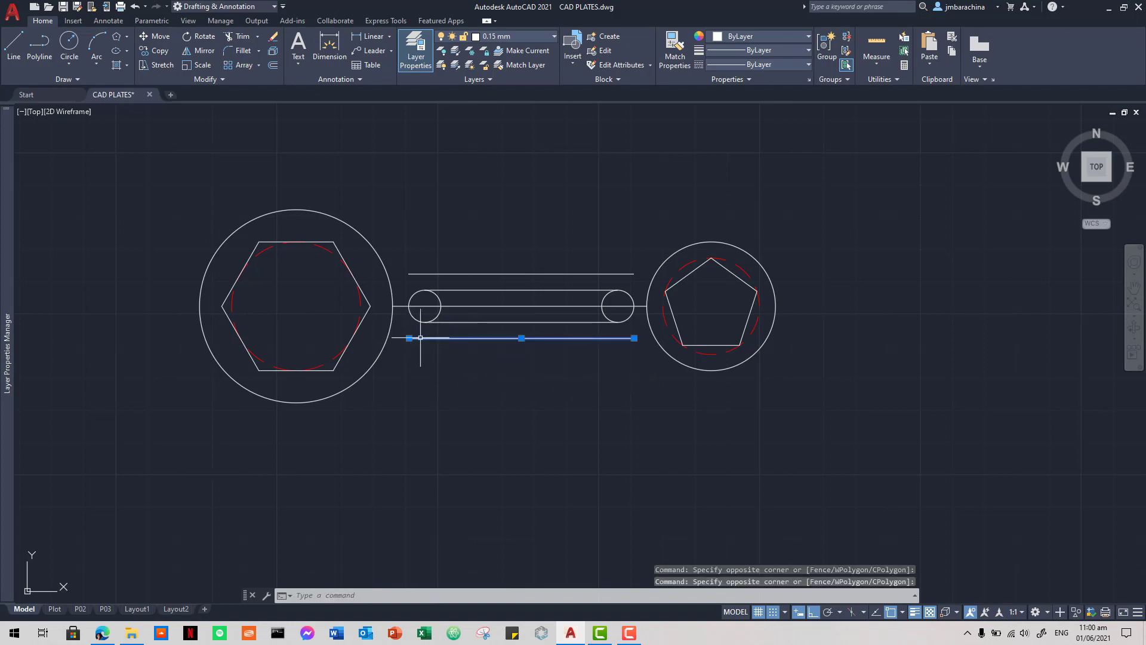
click(409, 338)
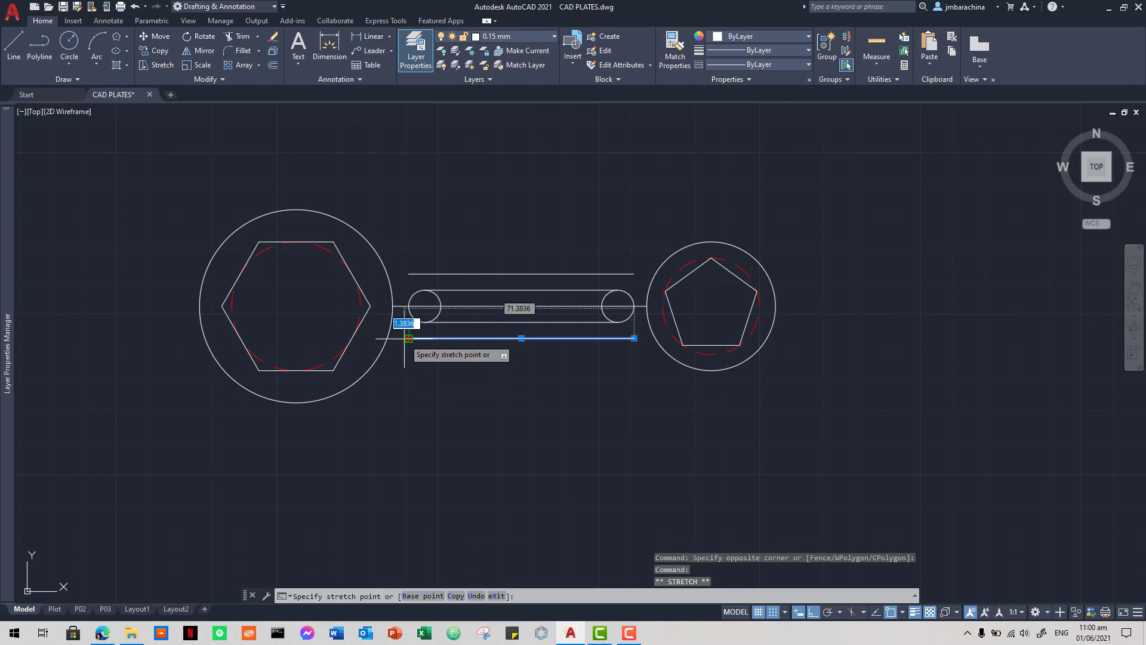
key(Escape)
click(412, 273)
click(408, 273)
click(397, 273)
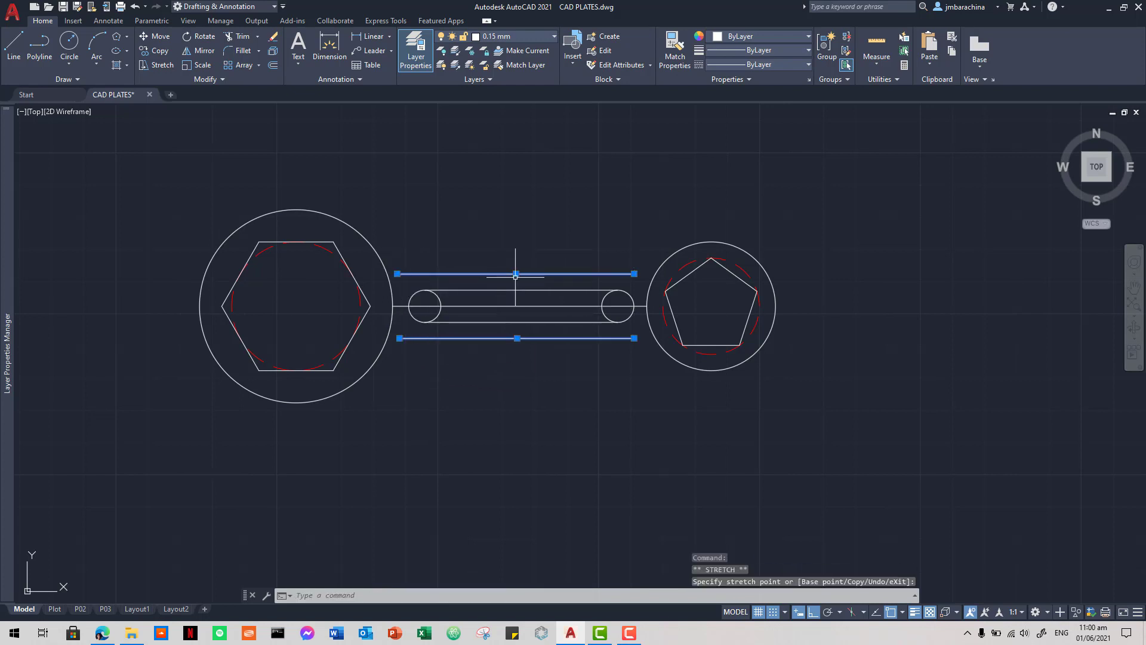
click(634, 274)
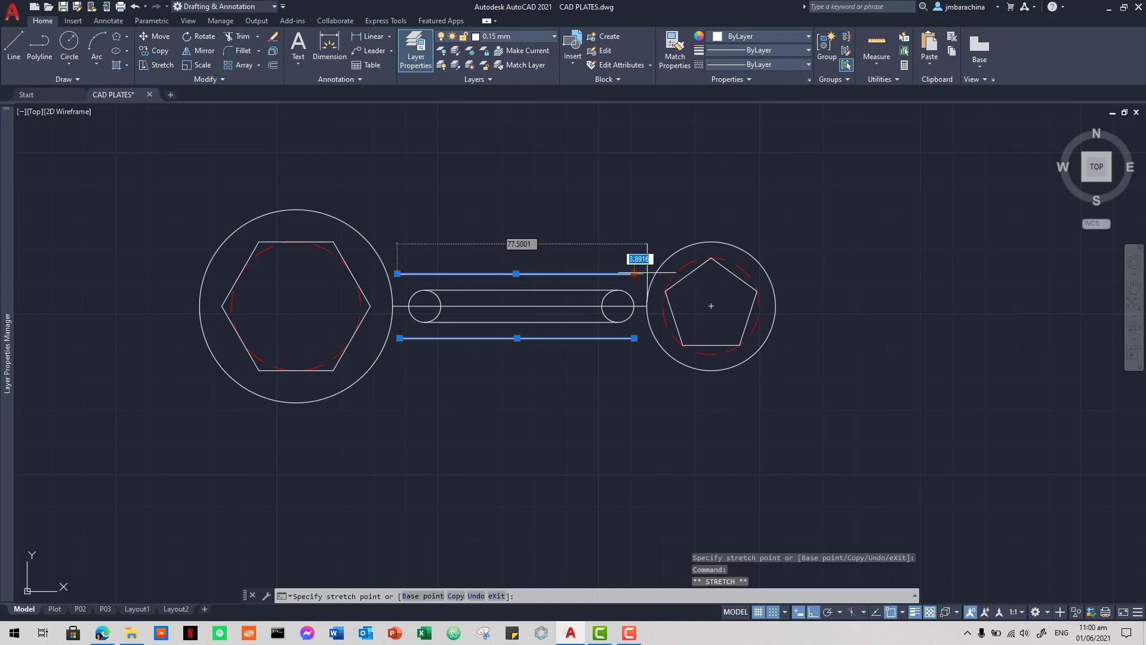
click(648, 274)
key(ctrl+z)
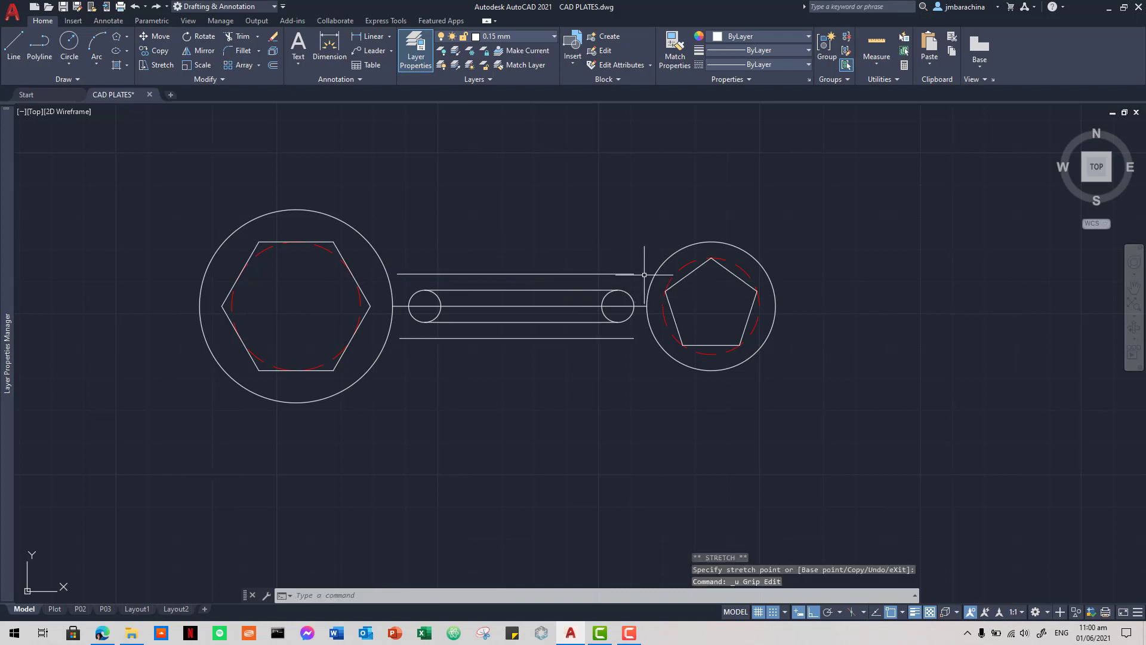
- Stretch the small-head ends of the handle's outer lines towards the small head, making the upper line about 77 mm and the lower about 75 mm long
click(632, 277)
click(599, 242)
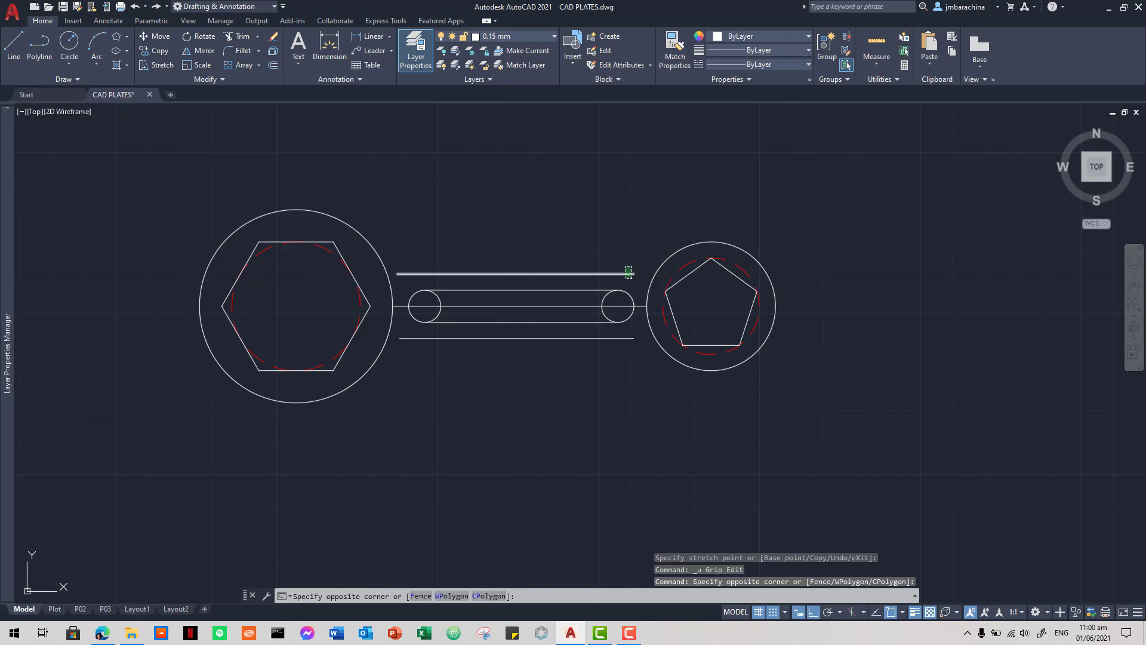
click(634, 274)
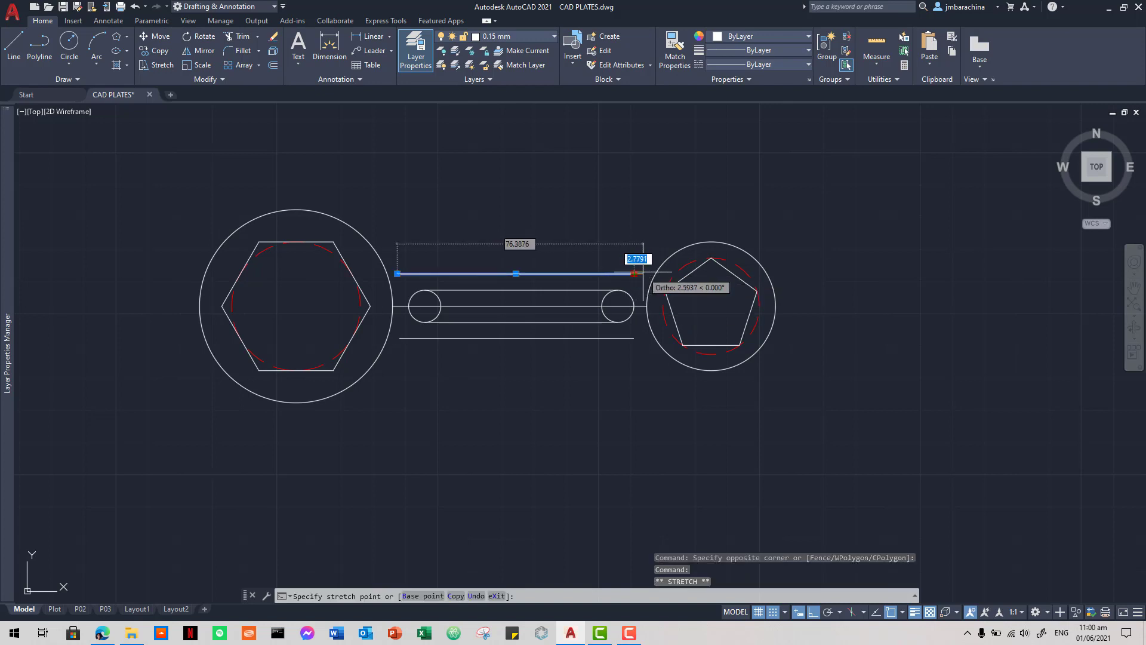
click(646, 273)
click(638, 341)
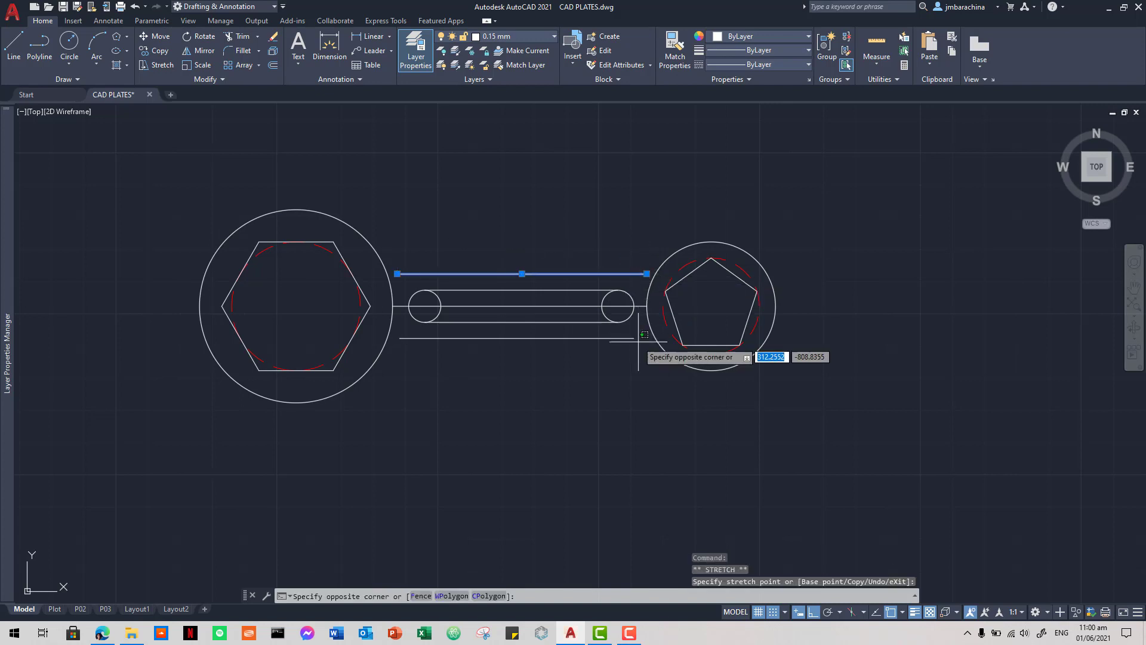
click(631, 332)
click(634, 338)
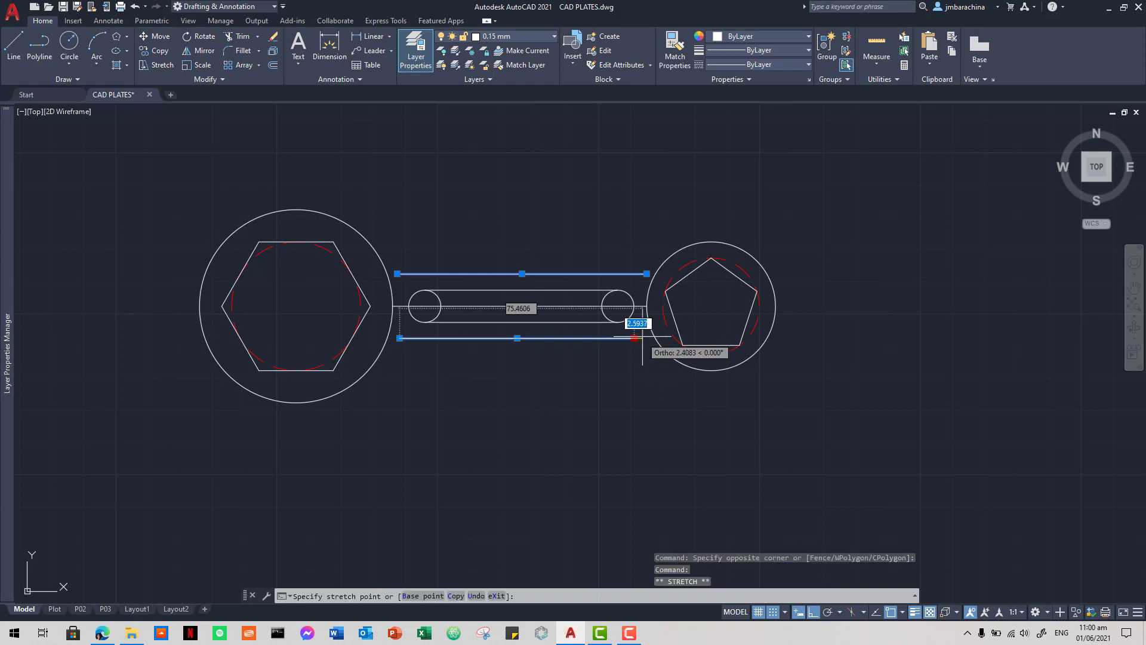
click(642, 337)
key(Escape)
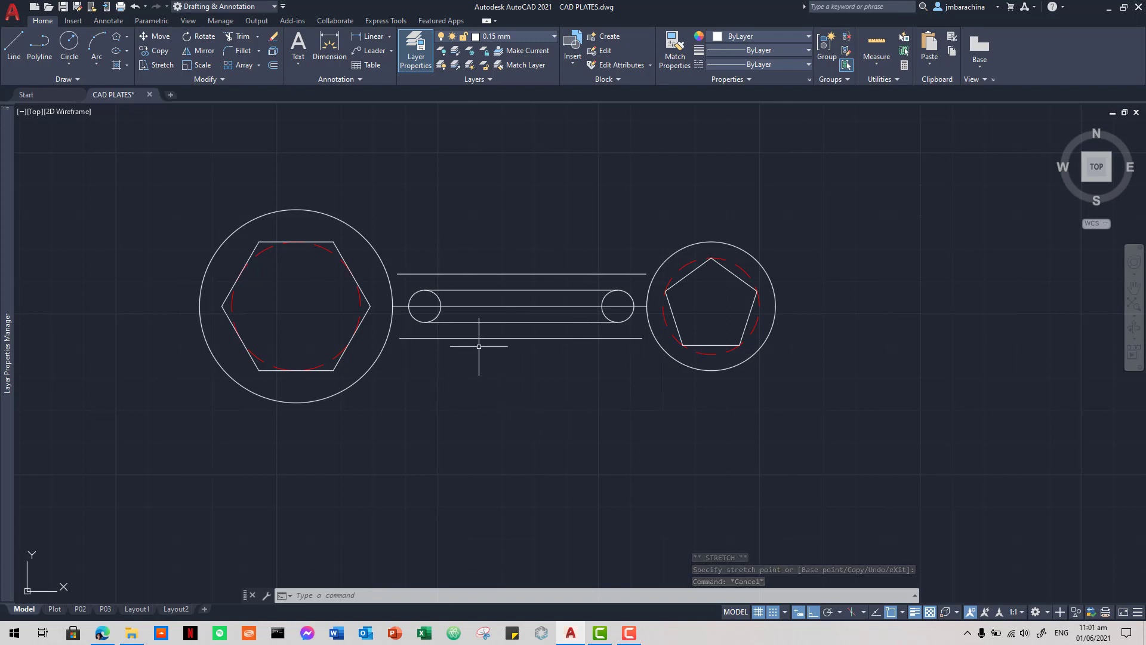
- Draw a circle of radius 11 mm tangent to the large head's outer circle and the handle's lower outer line, checking the reference PDF
click(74, 61)
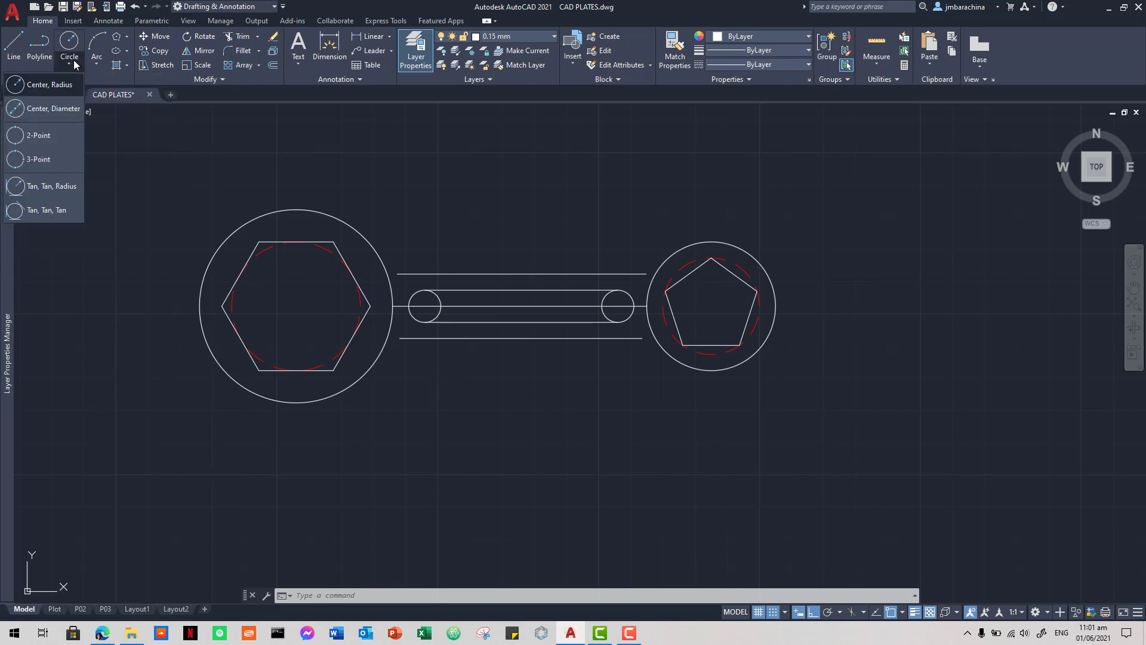
click(70, 62)
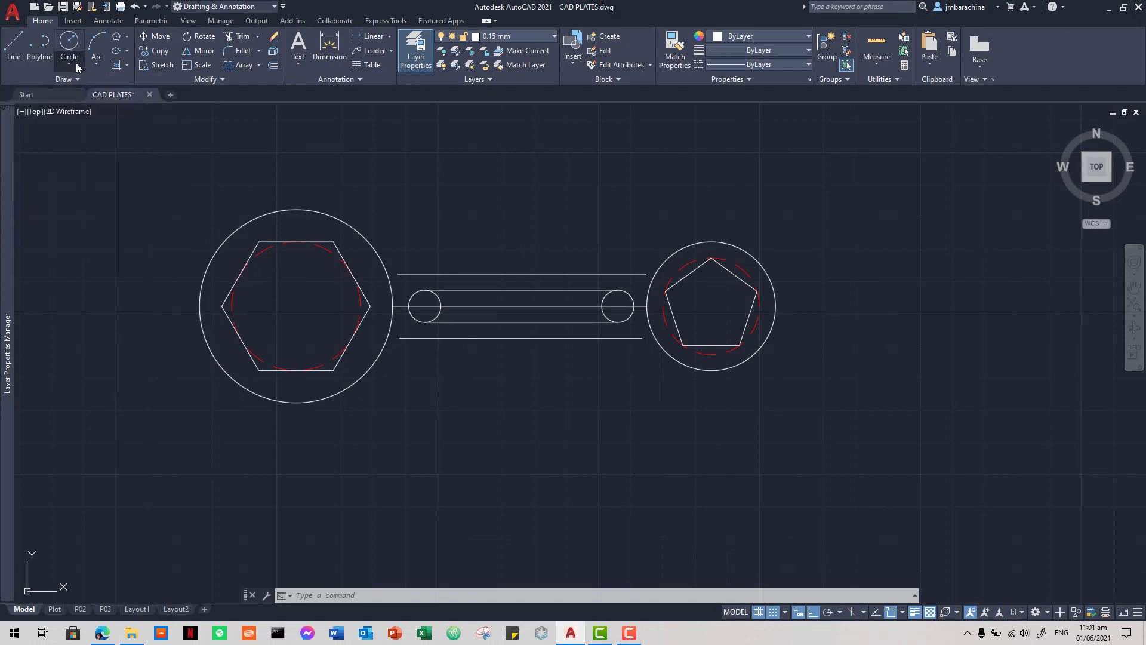
click(77, 63)
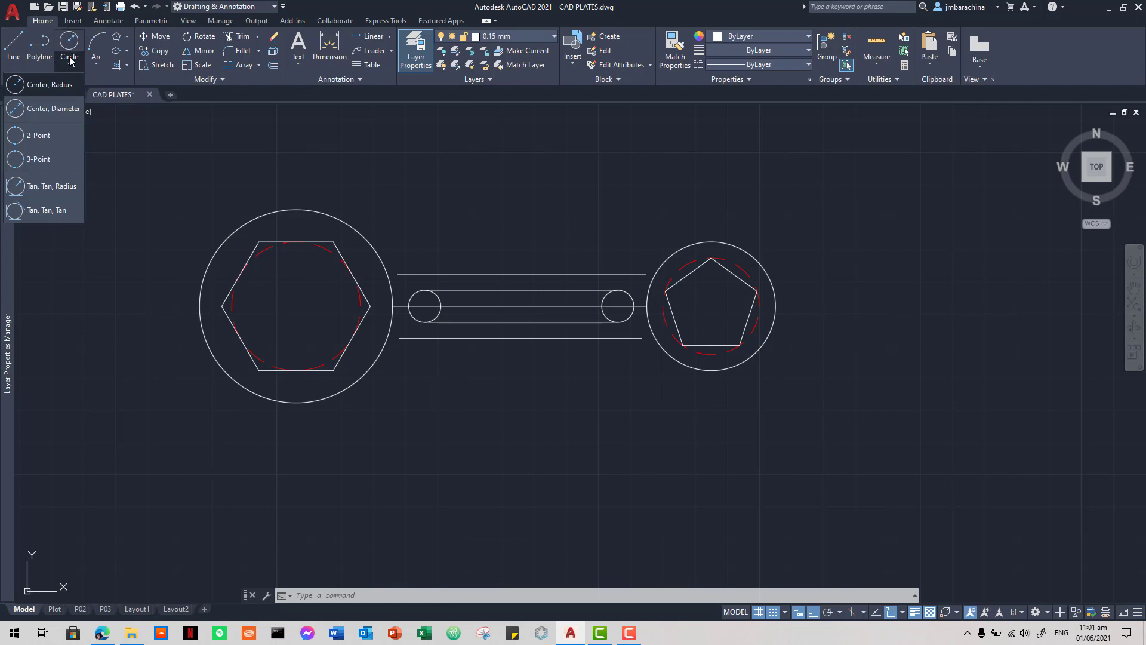
click(52, 186)
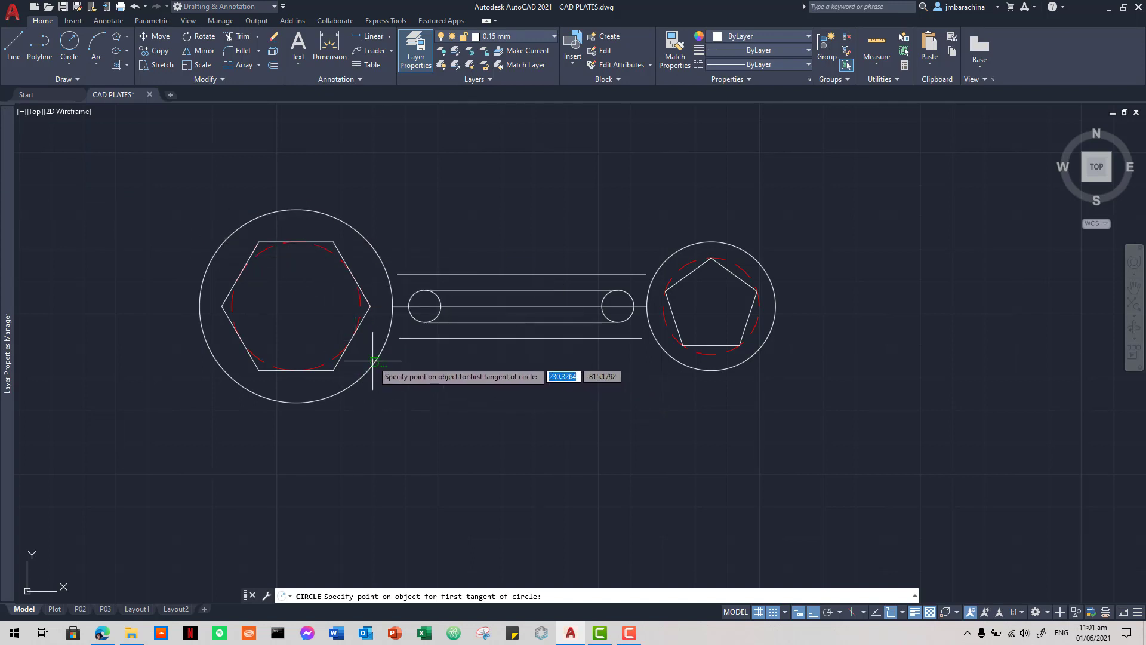
key(alt+Tab)
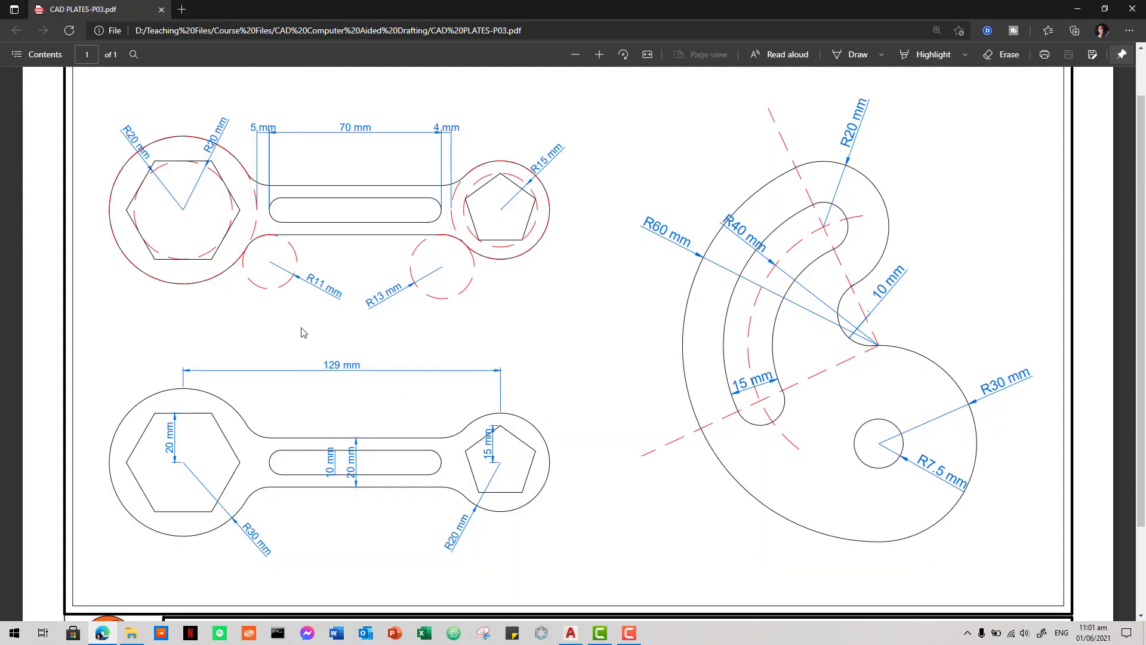
key(alt+Tab)
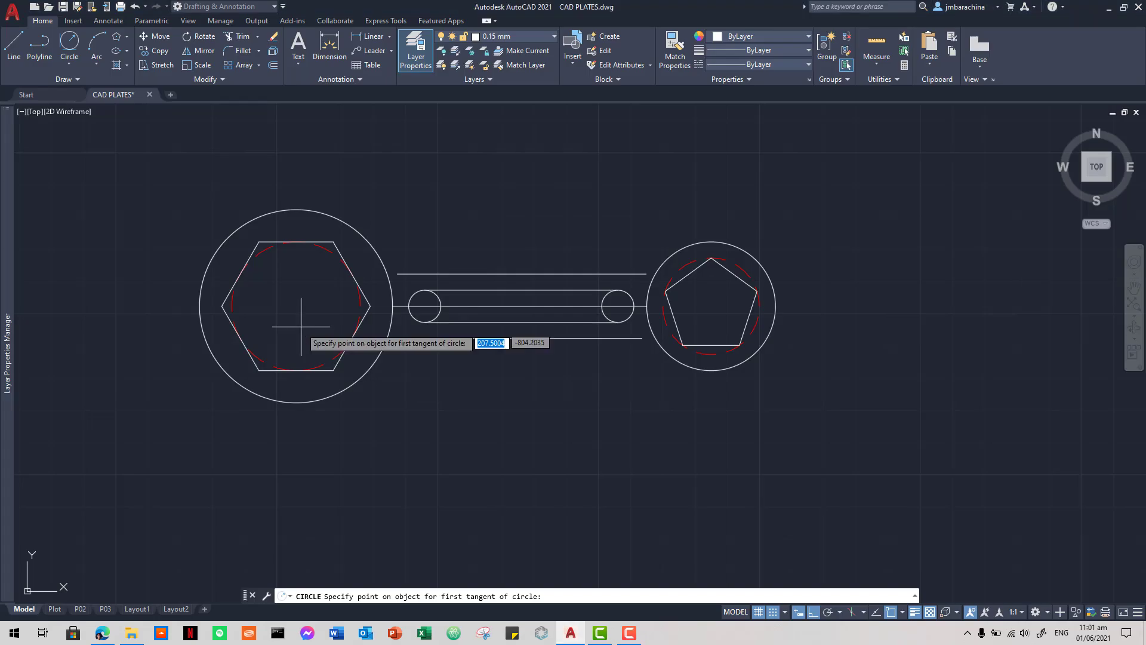
click(370, 369)
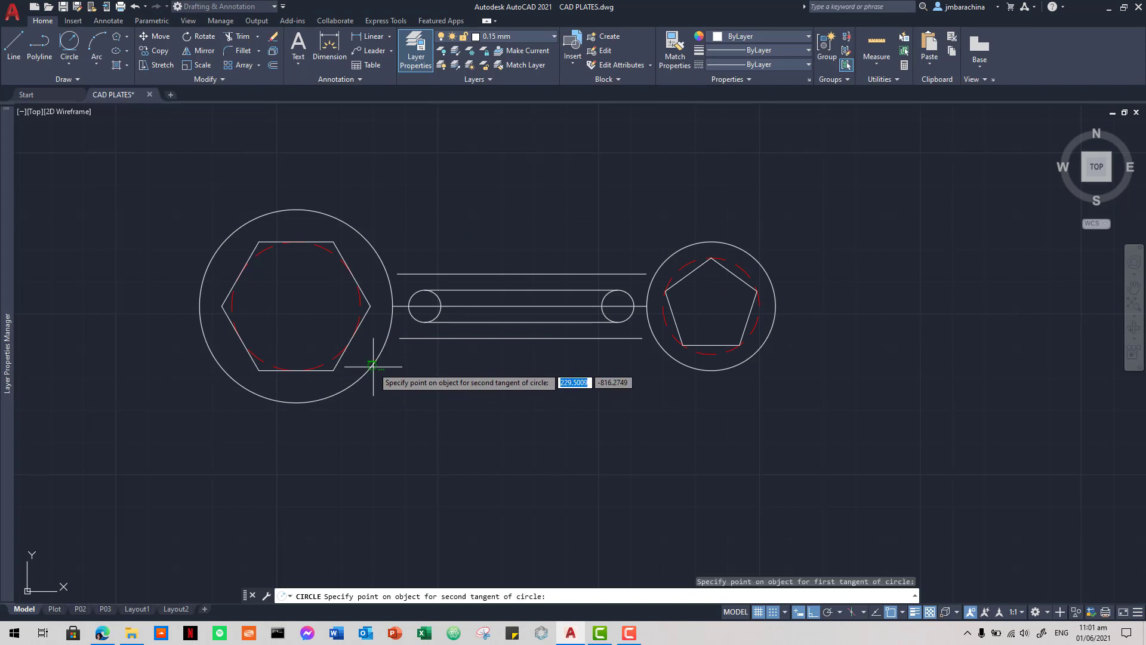
click(429, 337)
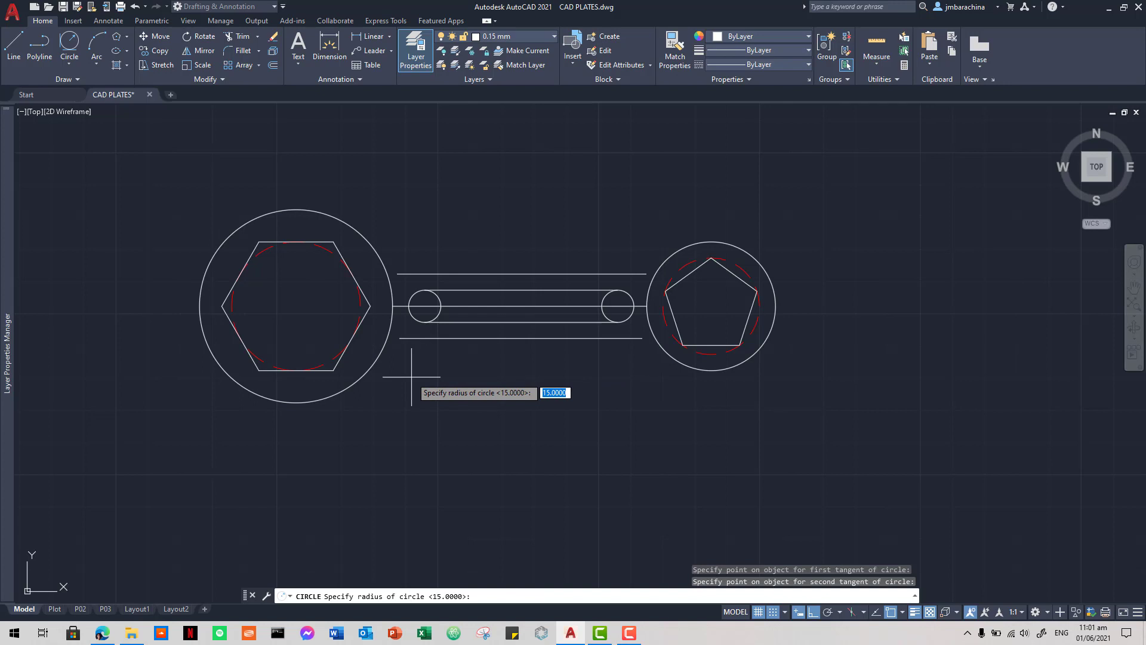
text(11)
key(Return)
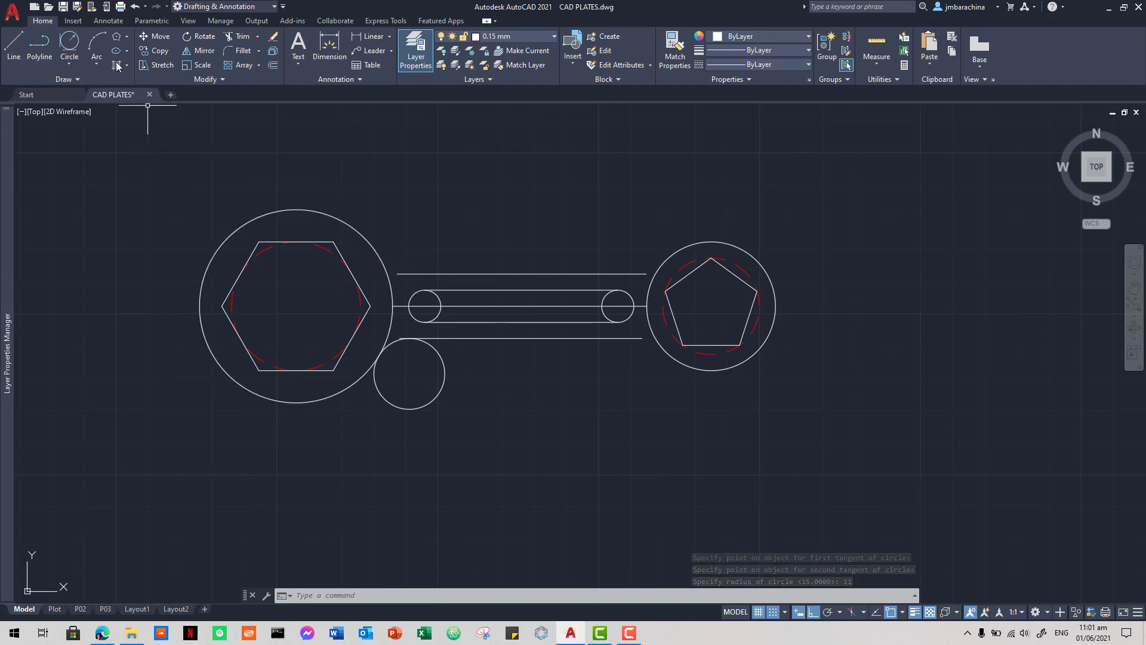
- Draw a circle of radius 11 mm tangent to the large head's outer circle and the handle's upper outer line
click(69, 45)
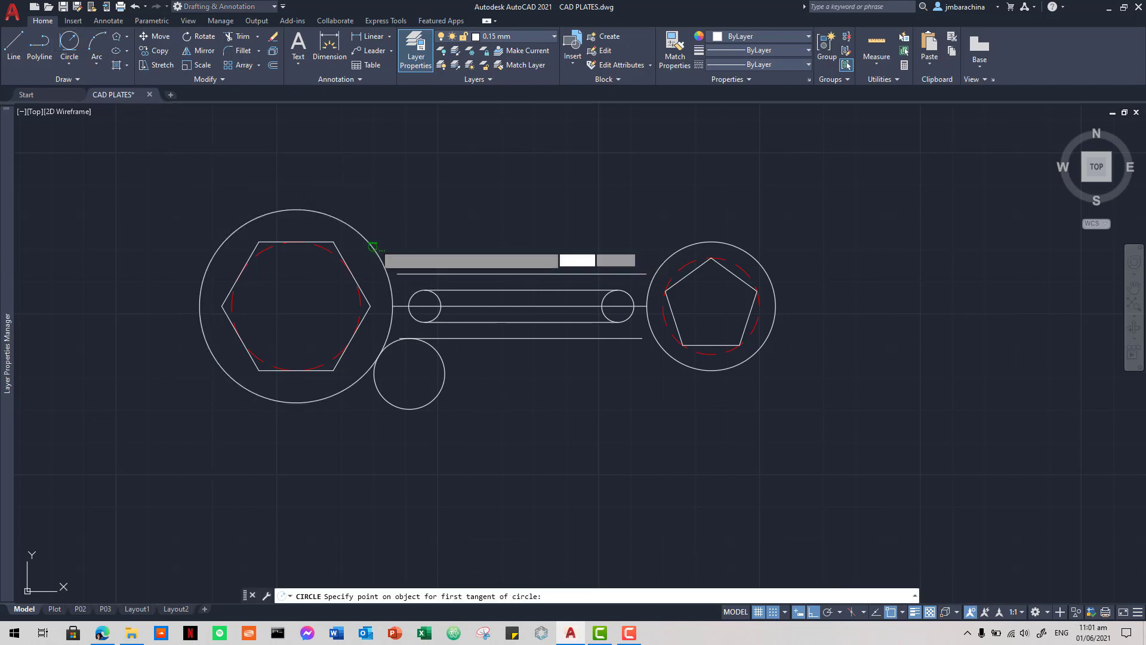
click(373, 247)
click(418, 272)
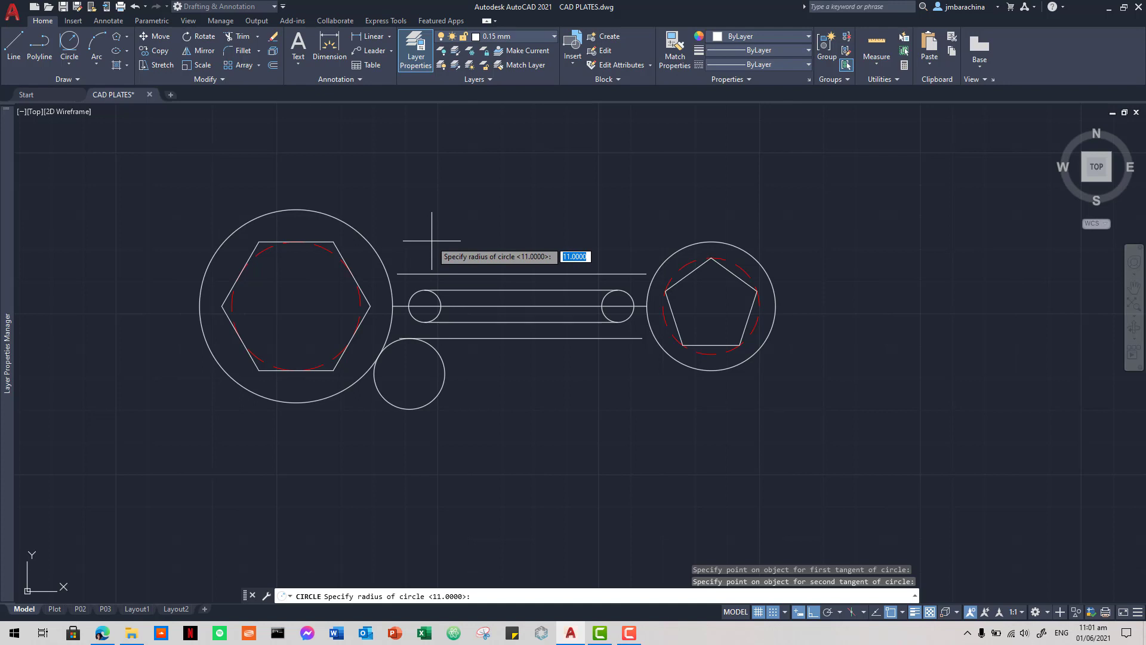
key(Return)
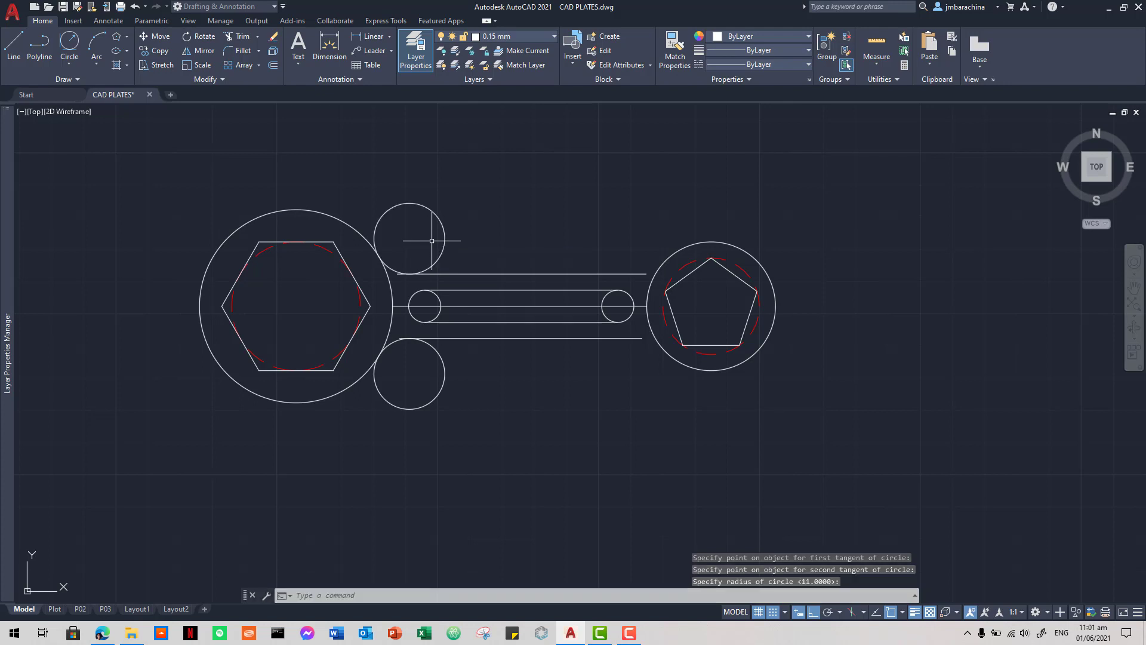
- Draw a circle of radius 13 mm tangent to the handle's upper outer line and the small head's outer circle
click(70, 43)
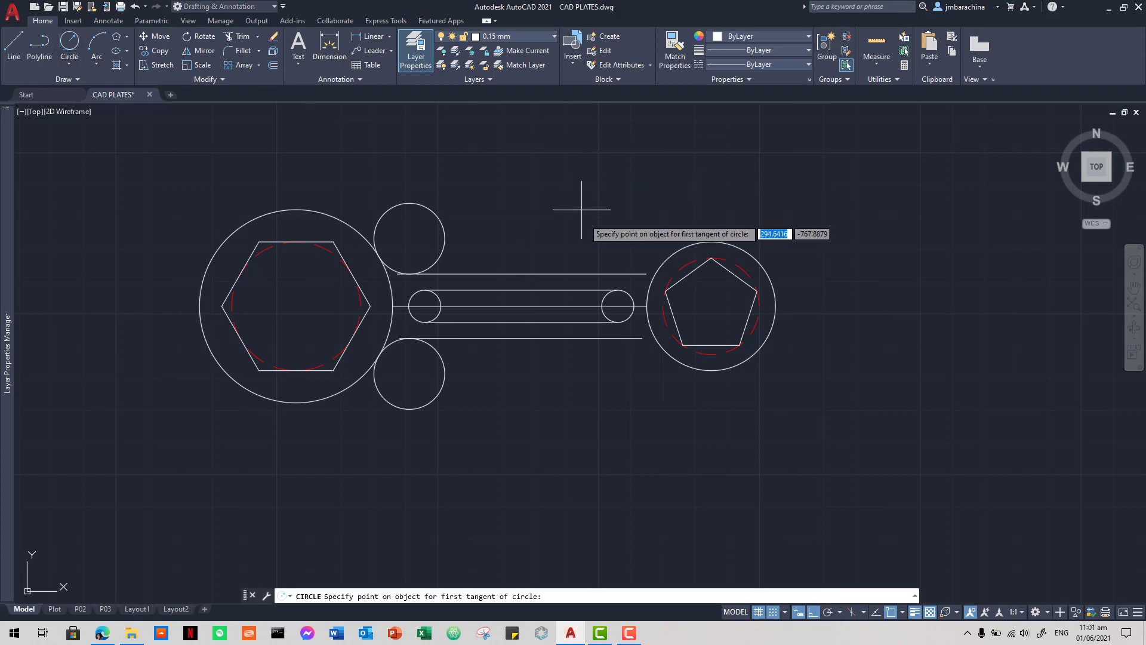
click(621, 273)
click(671, 253)
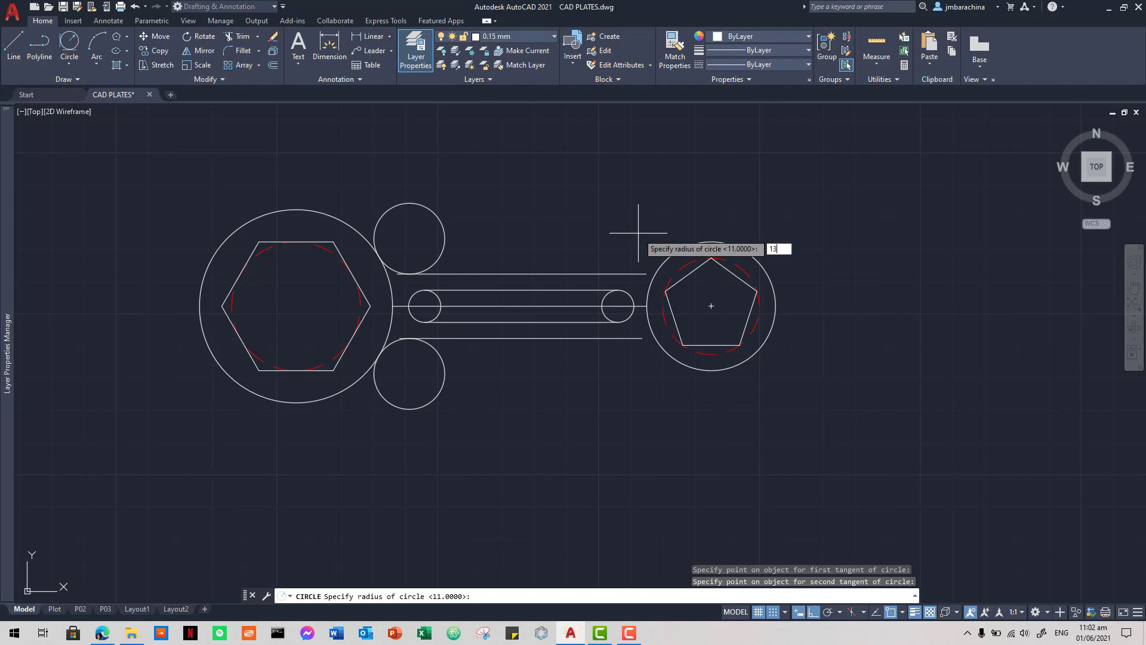
key(Return)
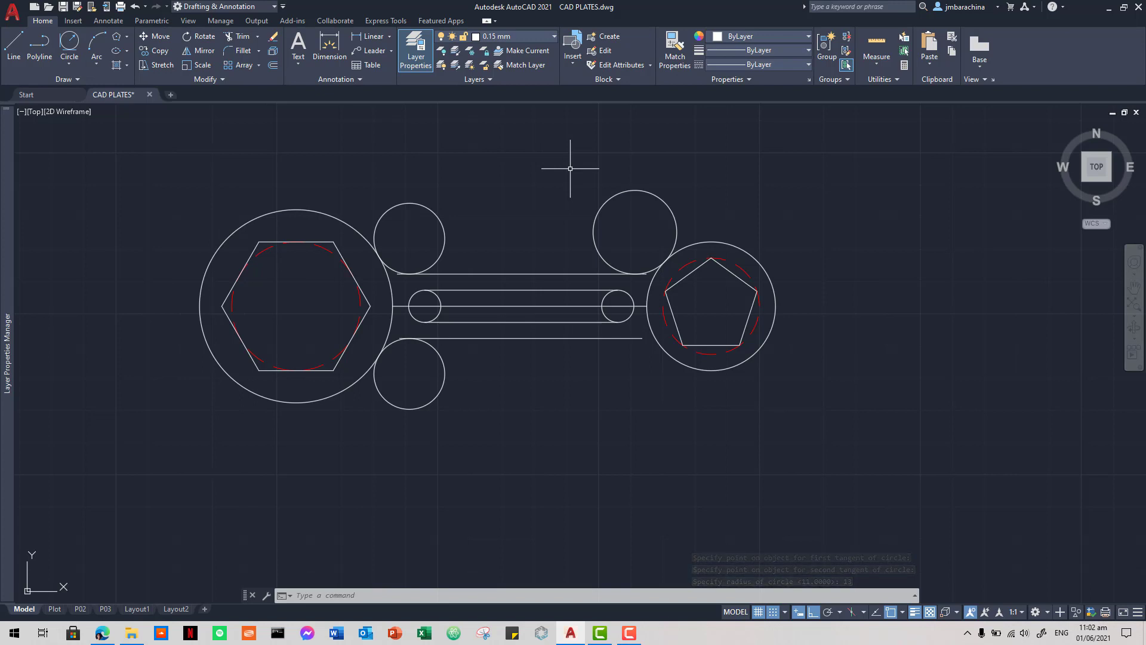
- Draw a circle of radius 13 mm tangent to the handle's lower outer line and the small head's outer circle
key(Return)
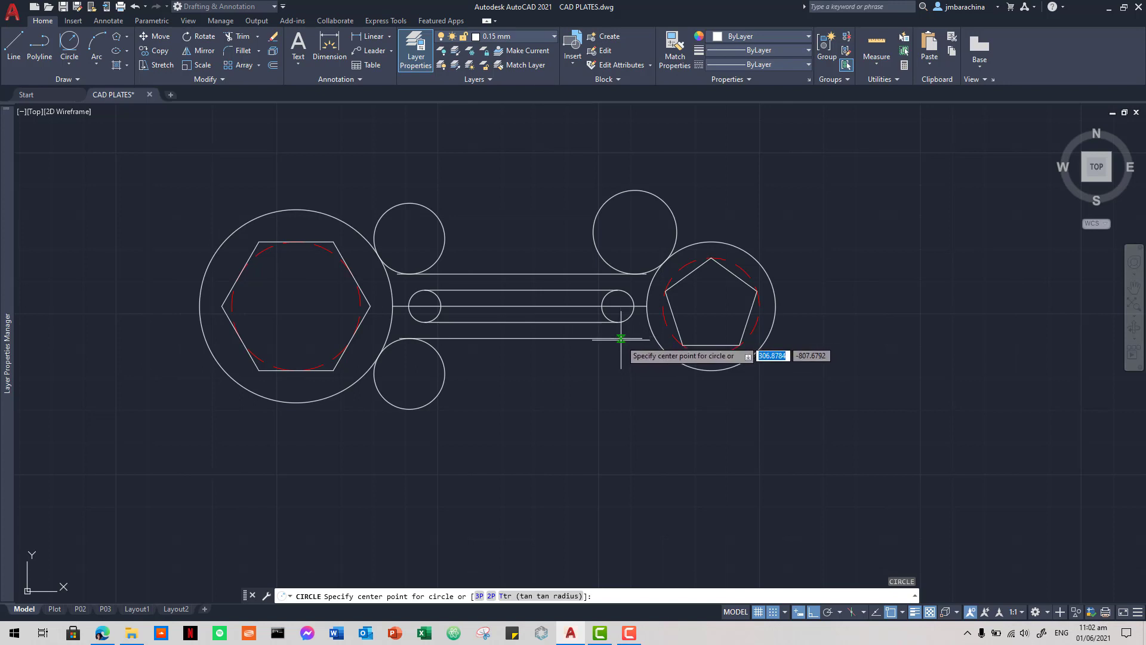
click(69, 63)
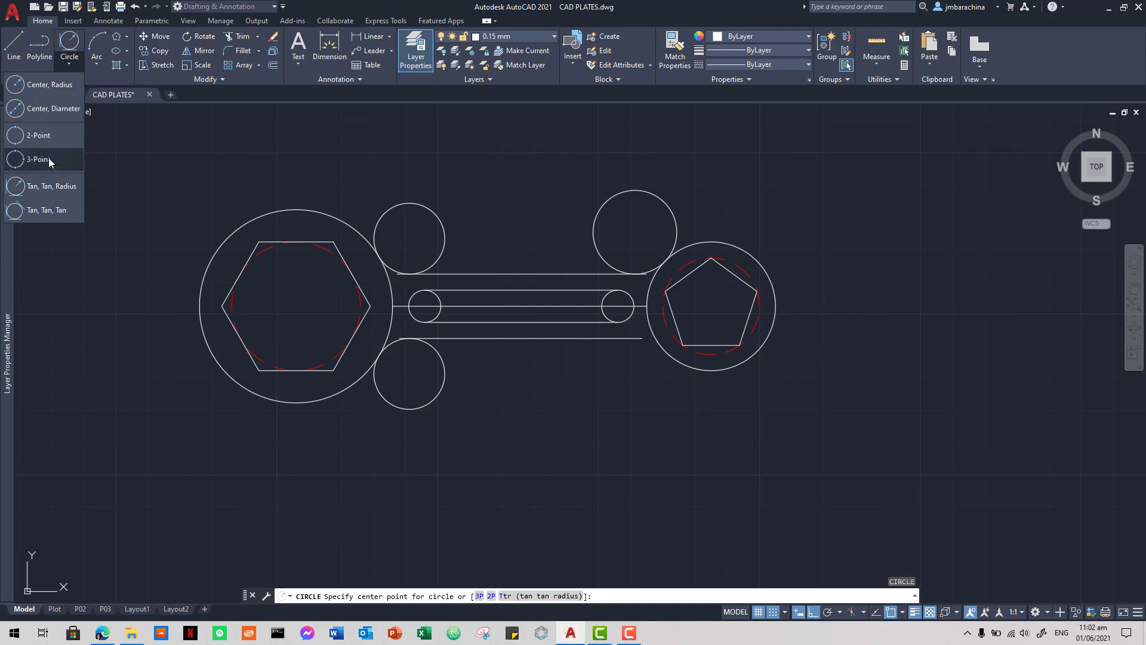
click(49, 188)
click(631, 339)
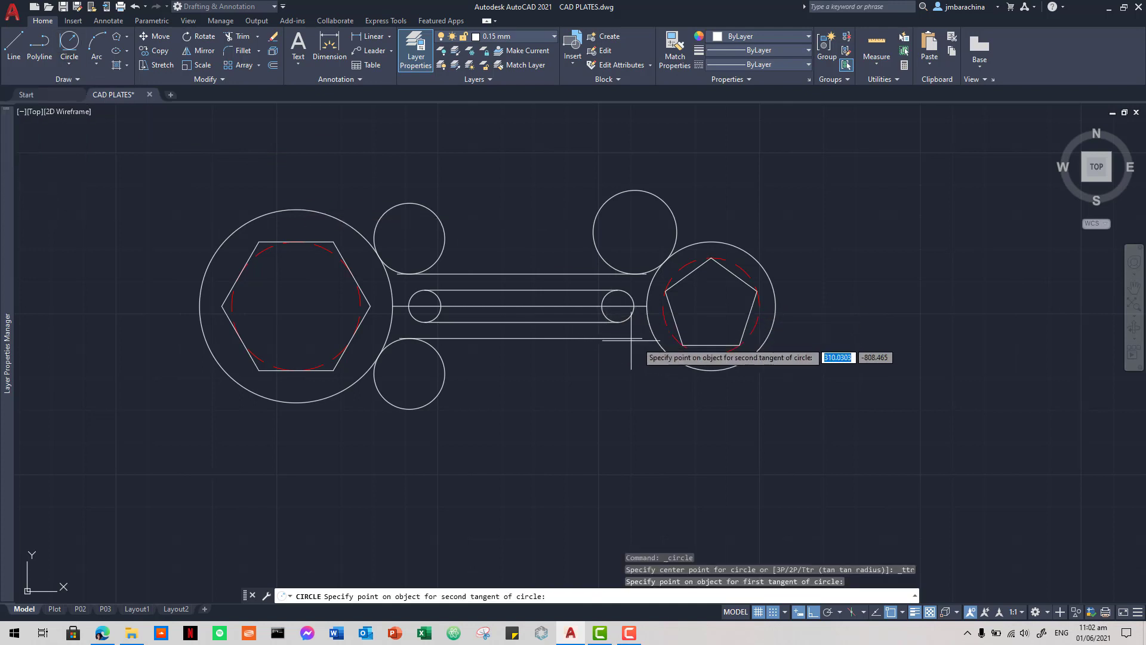
click(668, 352)
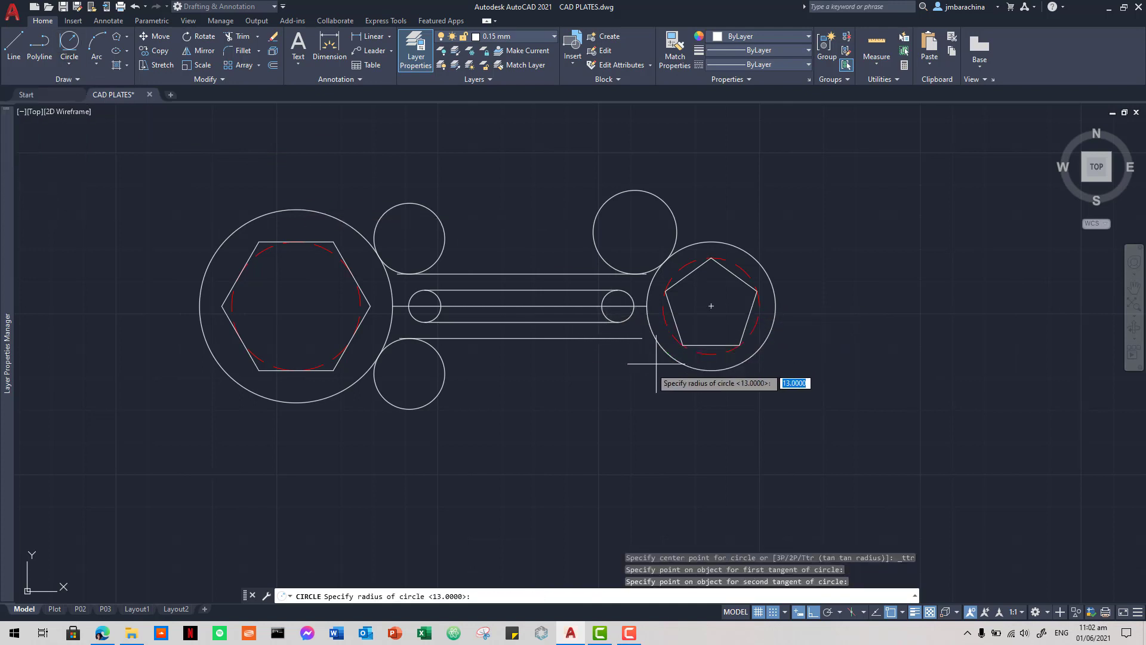
key(Return)
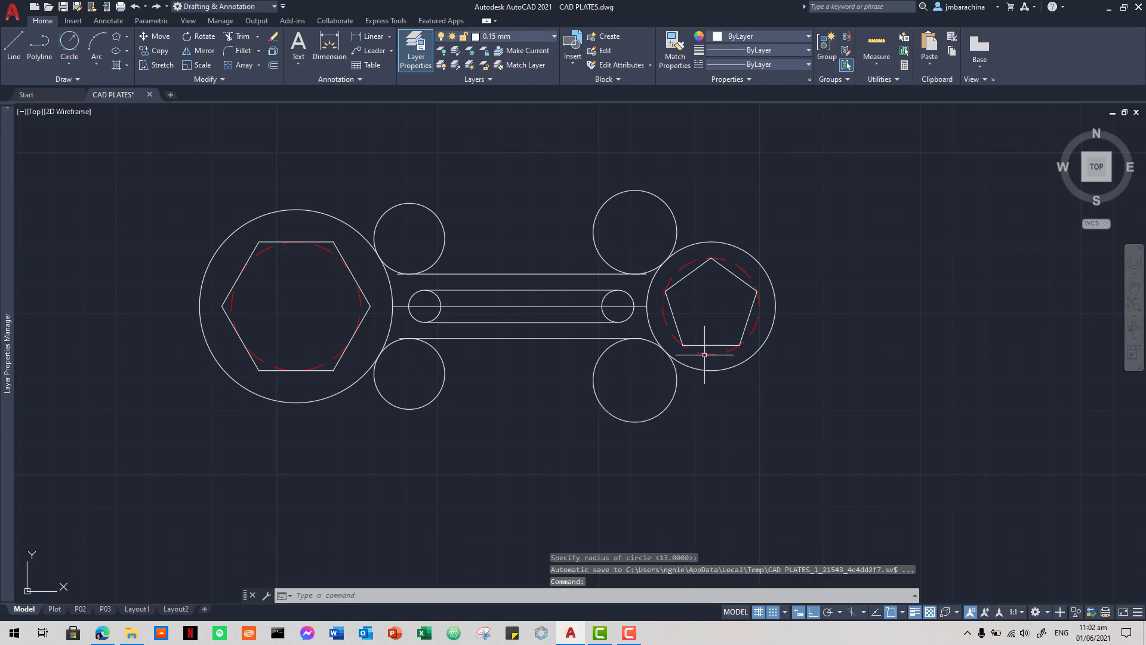
- With all geometry as cutting edges, trim the large head's arc inside the handle, the nearby line overhangs, and both lower tangent circles down to their blend arcs
scroll(429, 347, up, 3)
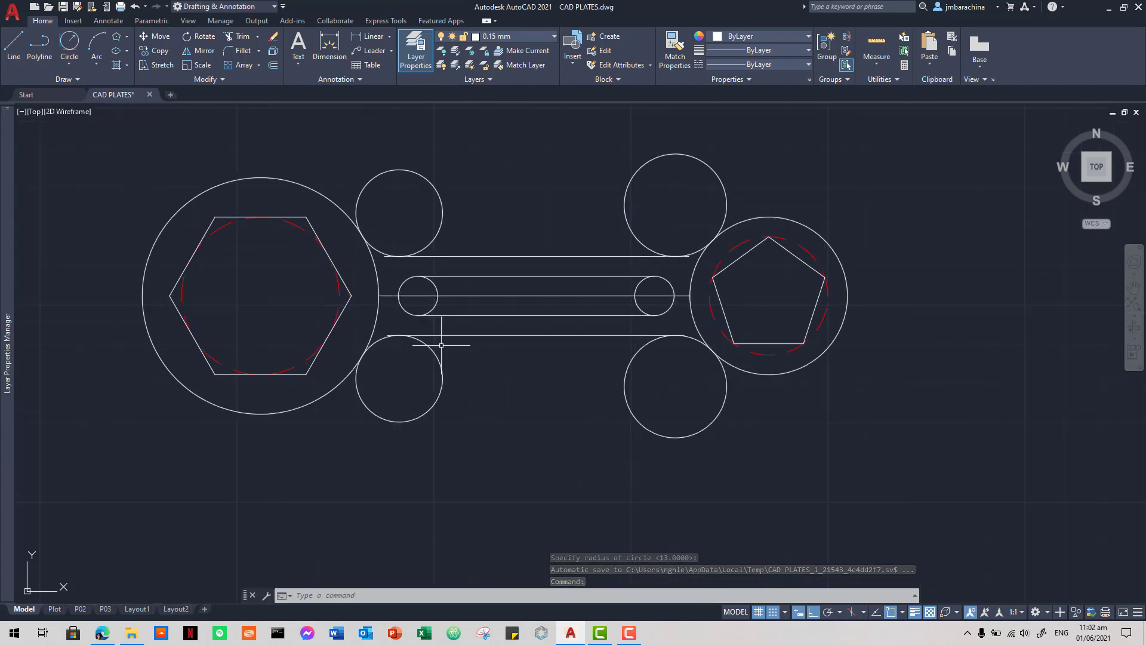
scroll(501, 374, up, 2)
mouse_move(443, 346)
middle_down()
mouse_move(514, 382)
mouse_move(492, 416)
middle_up()
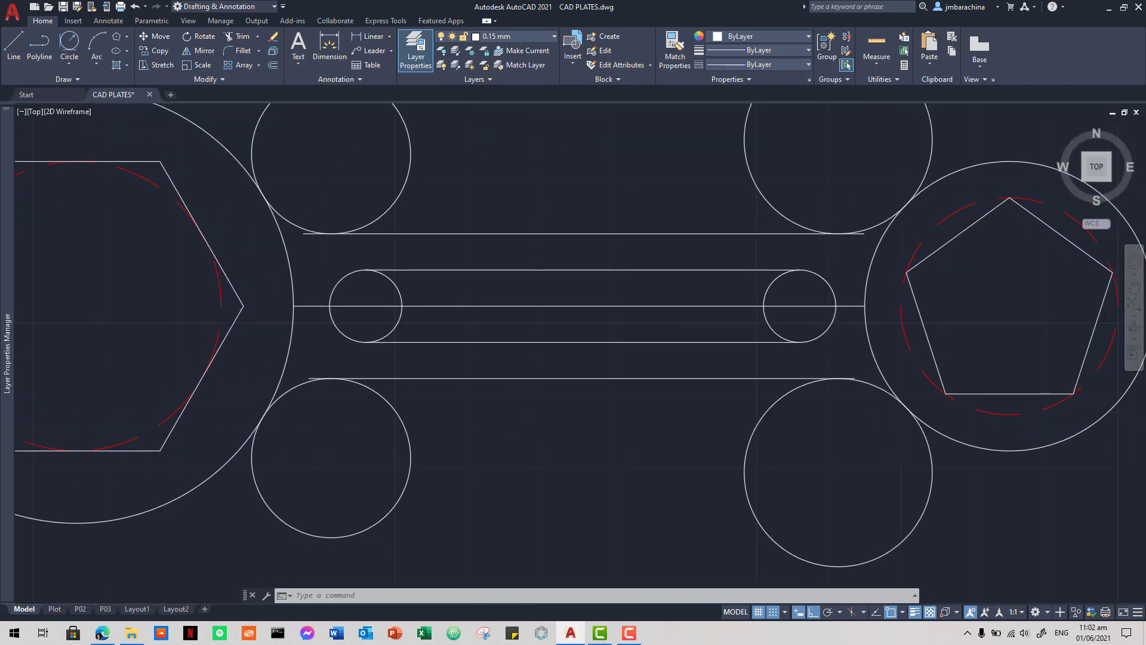
click(966, 519)
click(215, 141)
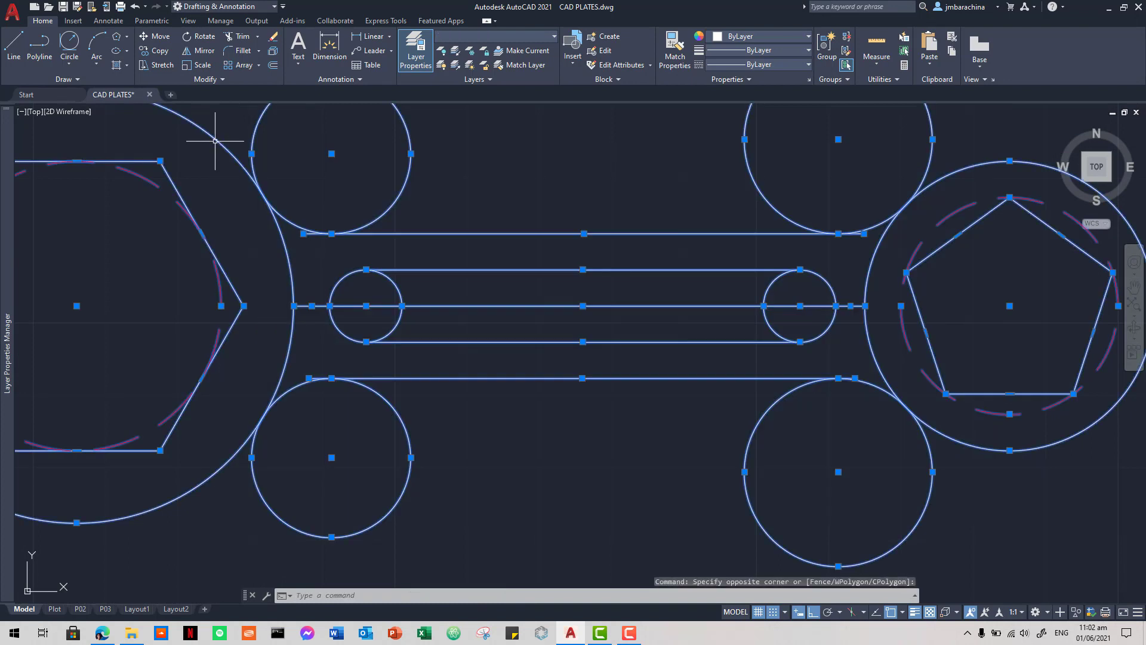
text(tr)
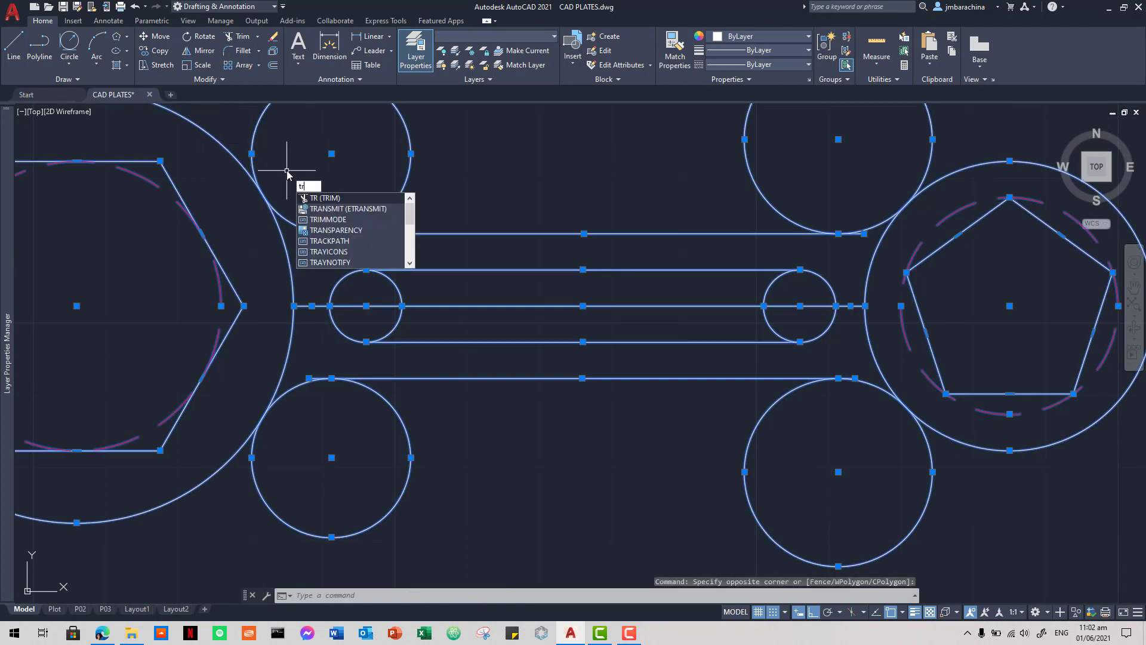
key(Return)
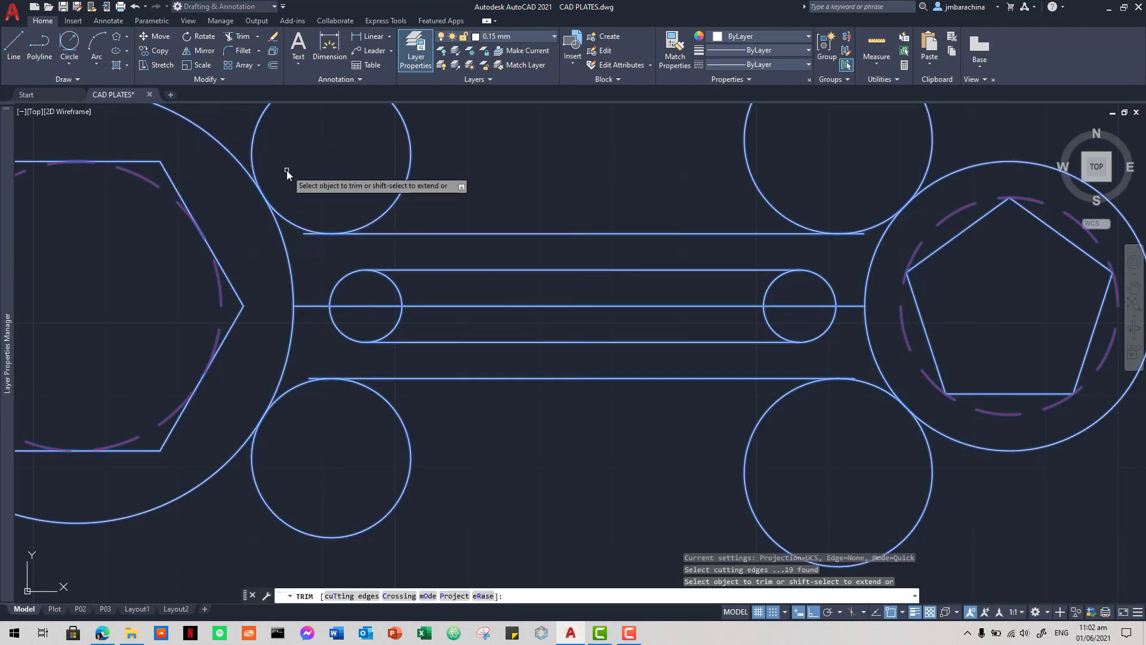
click(286, 242)
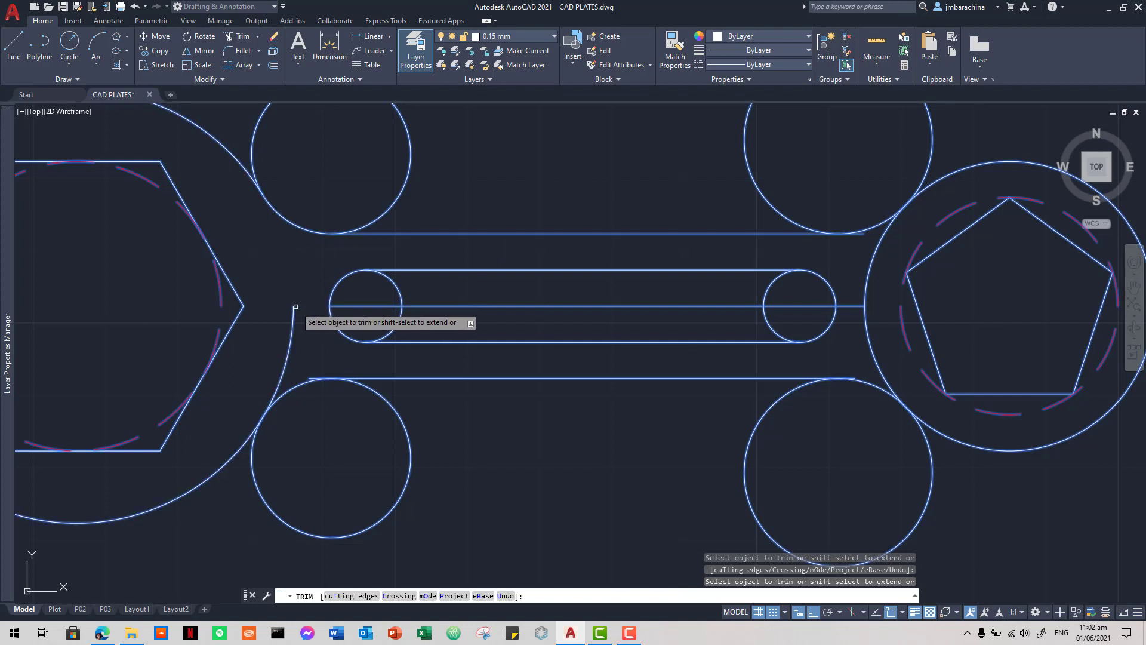
click(292, 325)
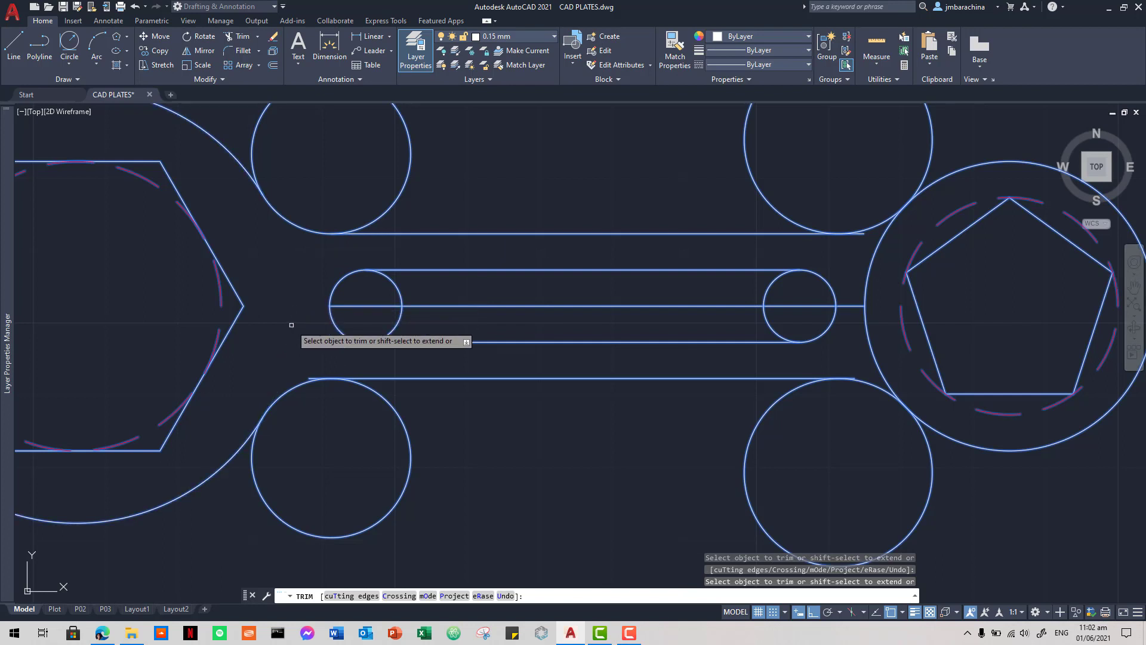
click(311, 376)
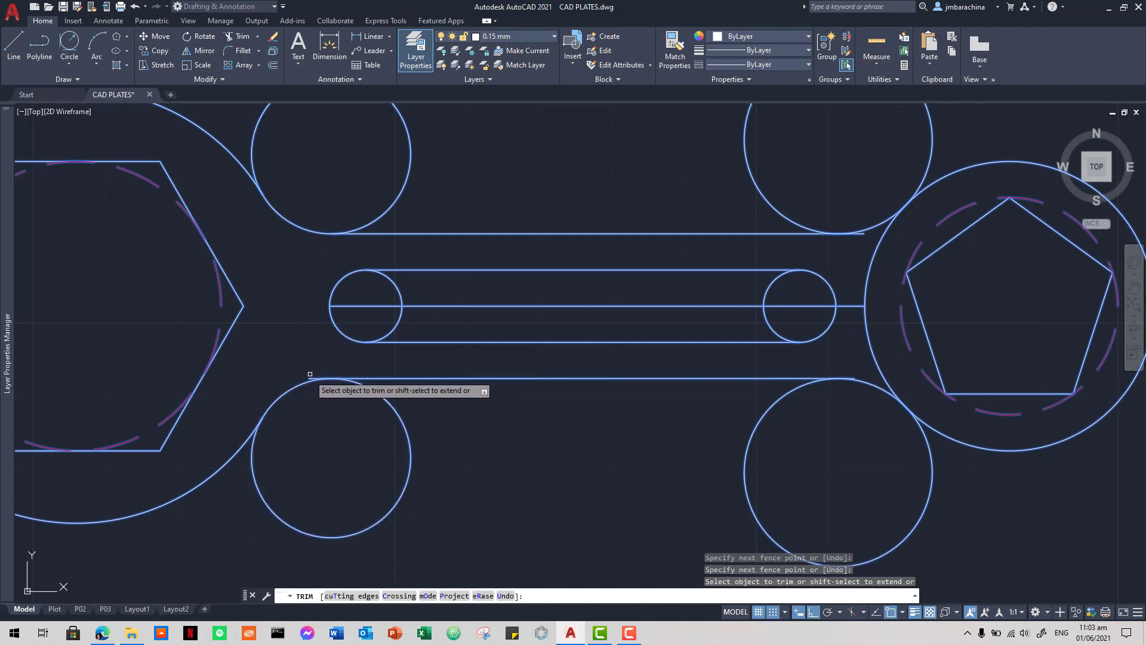
key(Return)
click(389, 402)
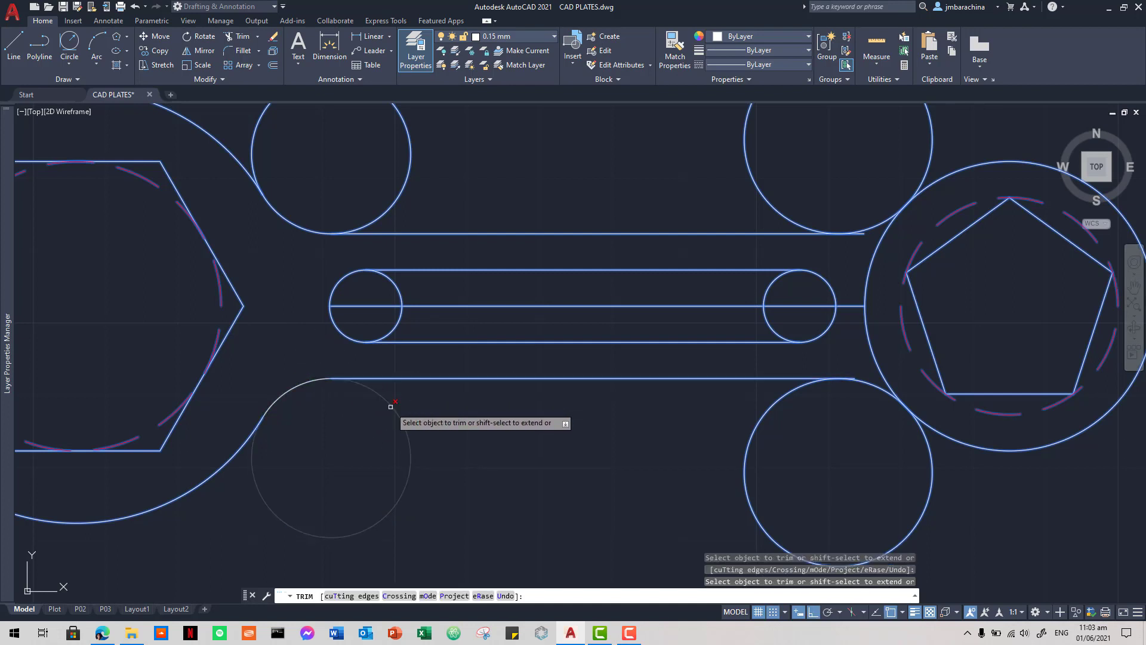
click(748, 447)
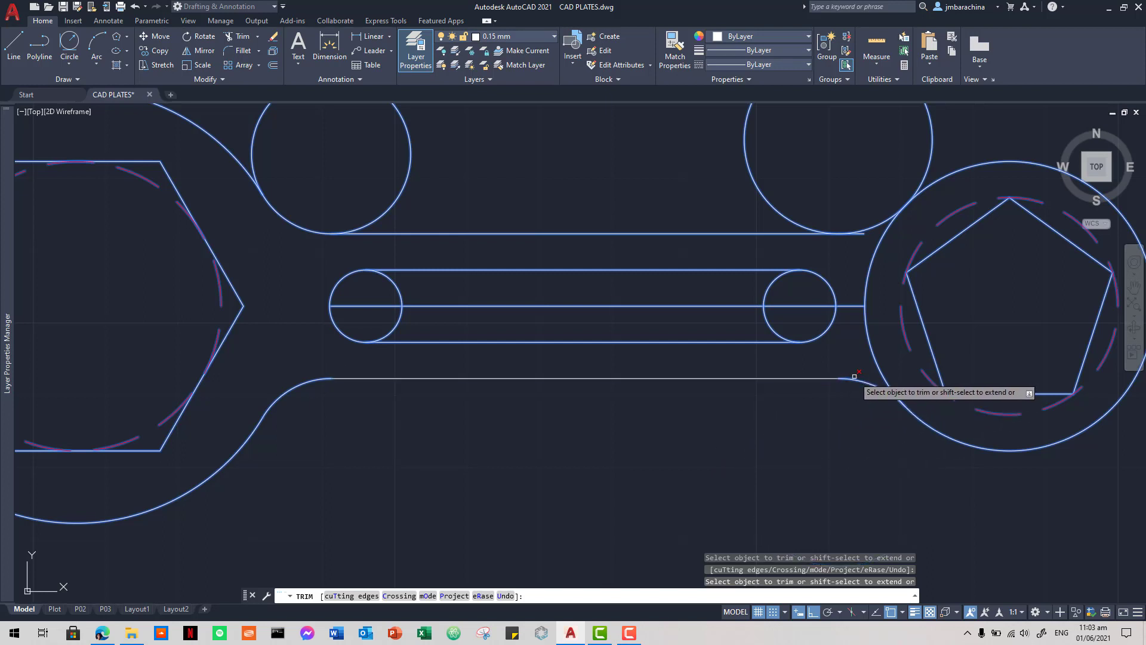
- Trim away the handle's centre line and the inner halves of both slot end circles, leaving only the rounded slot outline
click(852, 306)
click(780, 284)
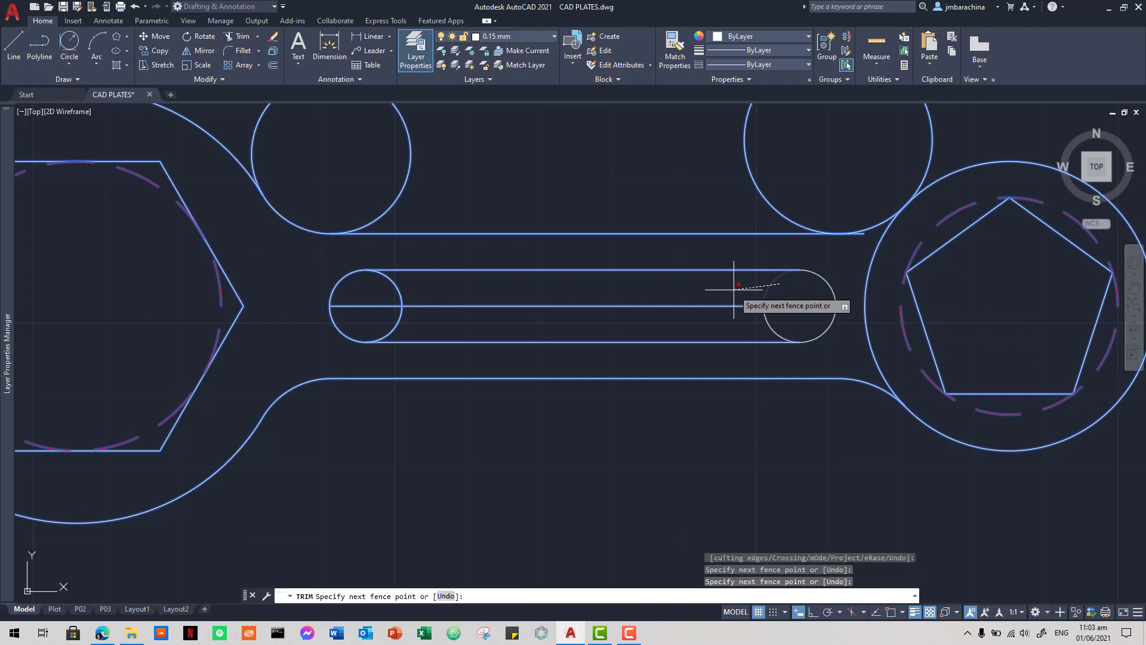
click(734, 289)
click(772, 307)
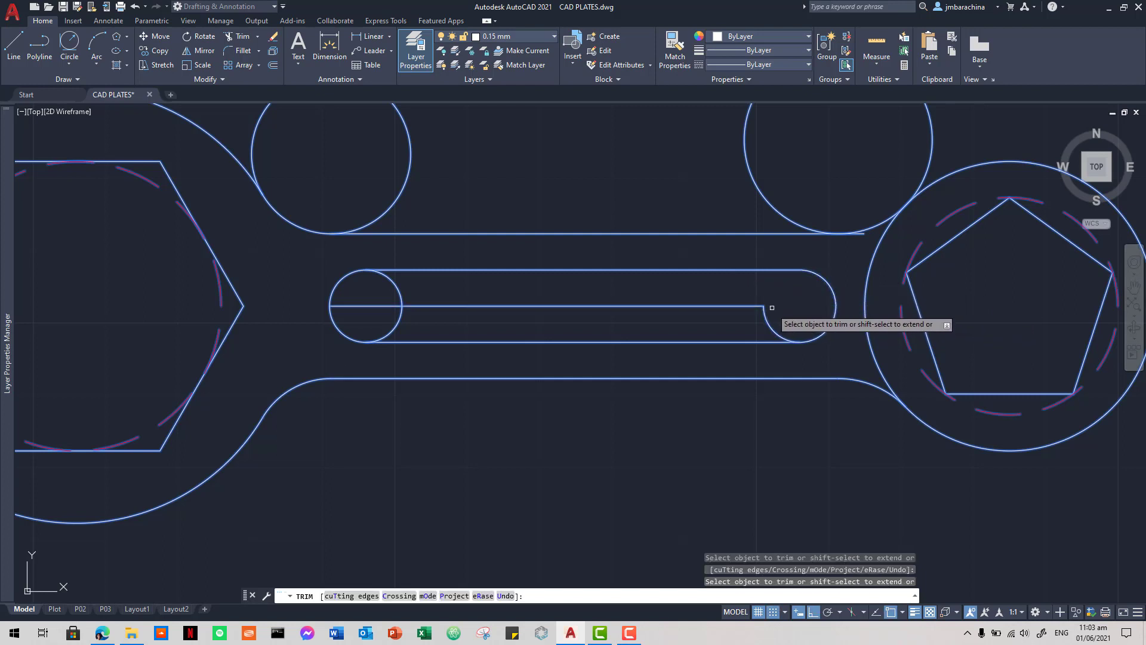
click(768, 320)
click(755, 310)
click(751, 303)
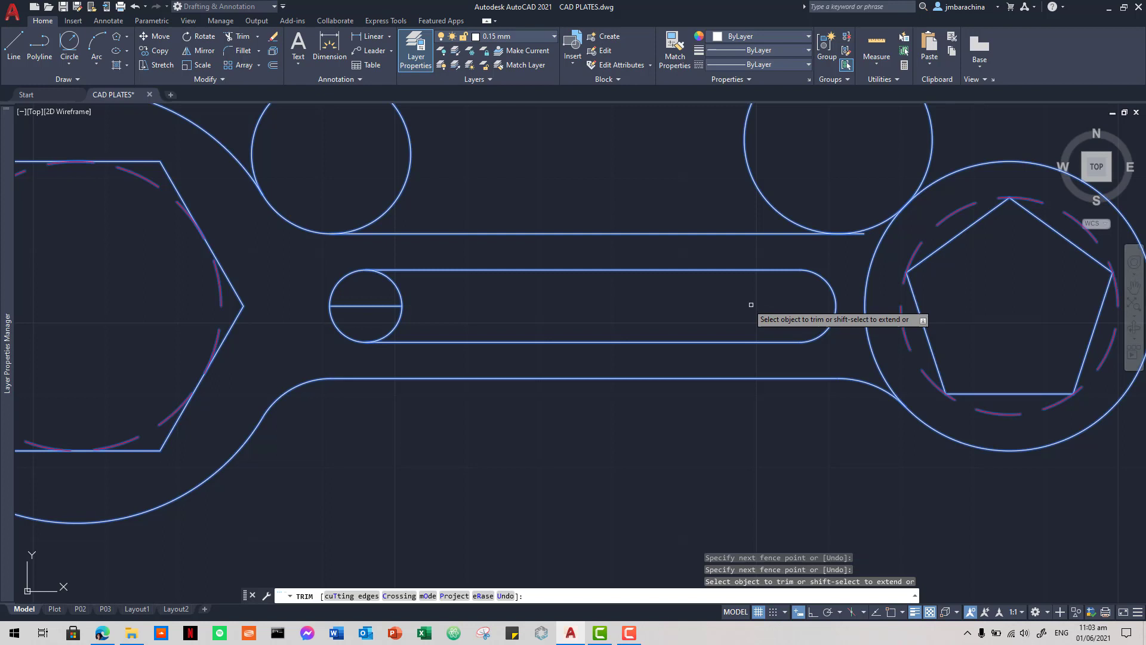
click(438, 309)
click(367, 296)
click(367, 305)
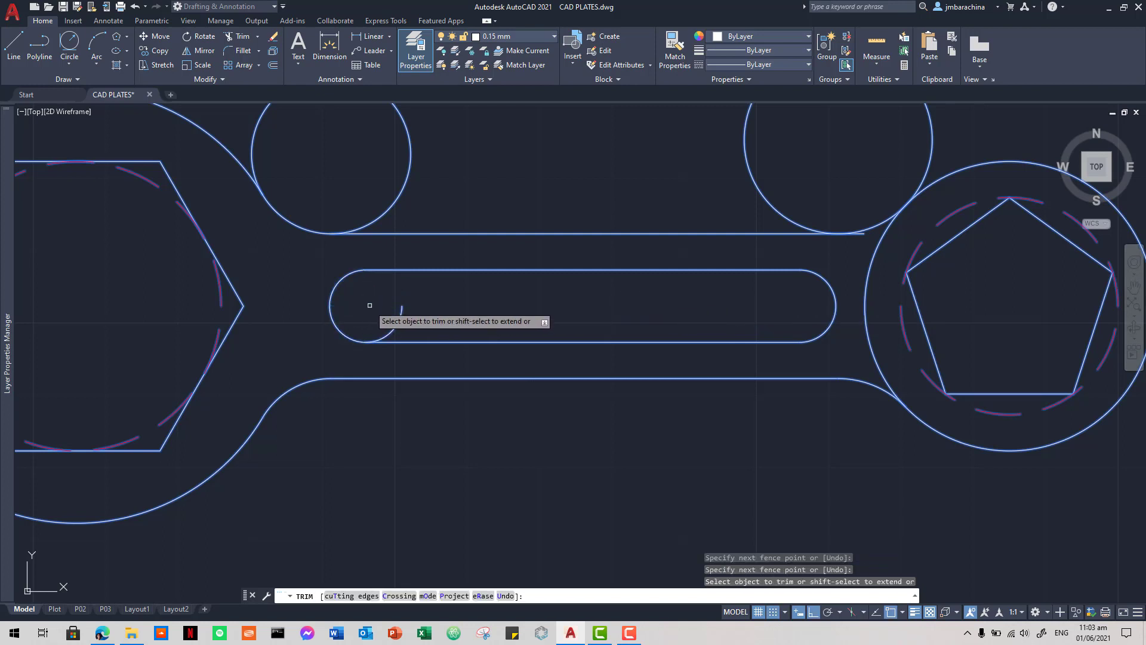
click(394, 323)
- Trim both upper tangent circles to their blend arcs, and remove the upper line's overhang and the small head's arc inside the handle
click(394, 201)
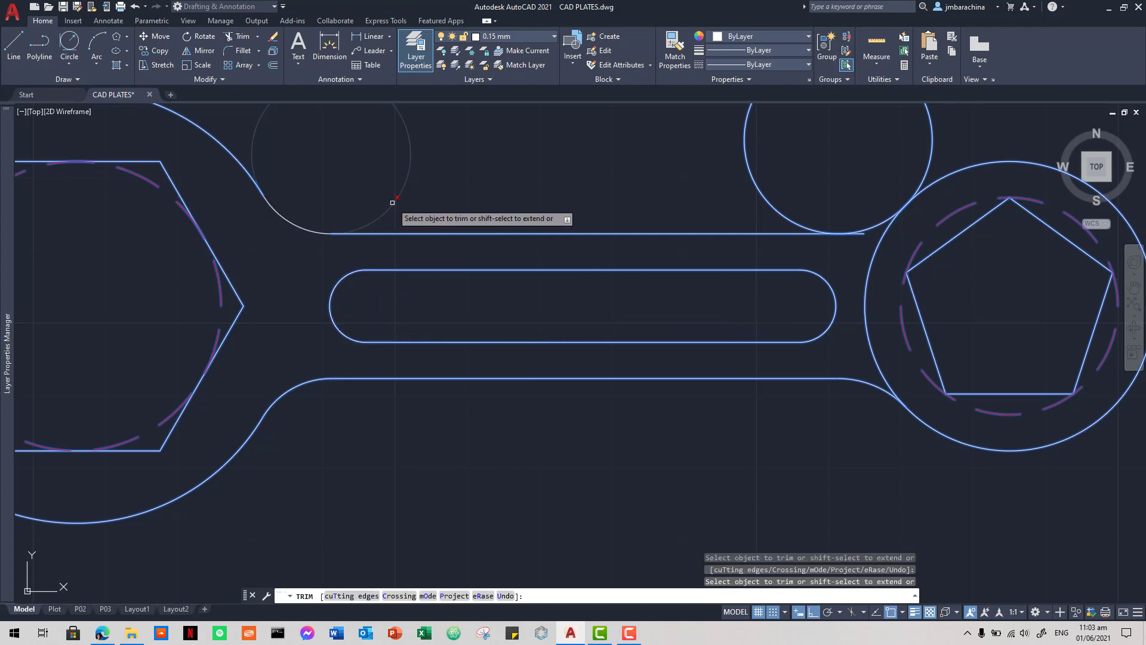
click(742, 187)
click(763, 197)
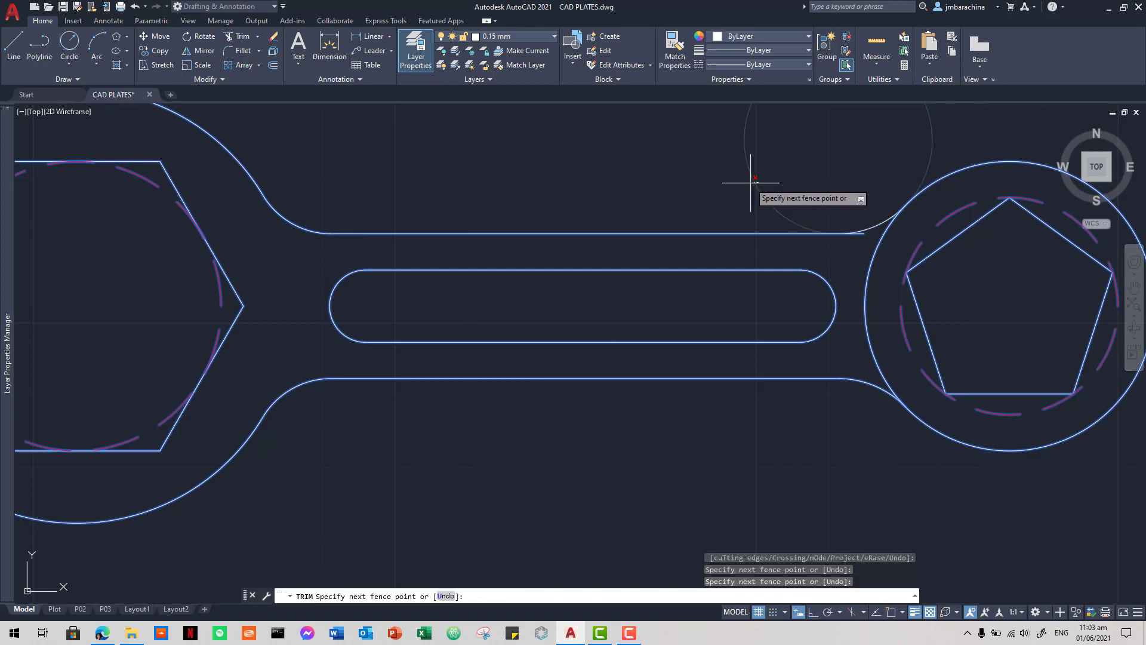
click(866, 233)
click(877, 251)
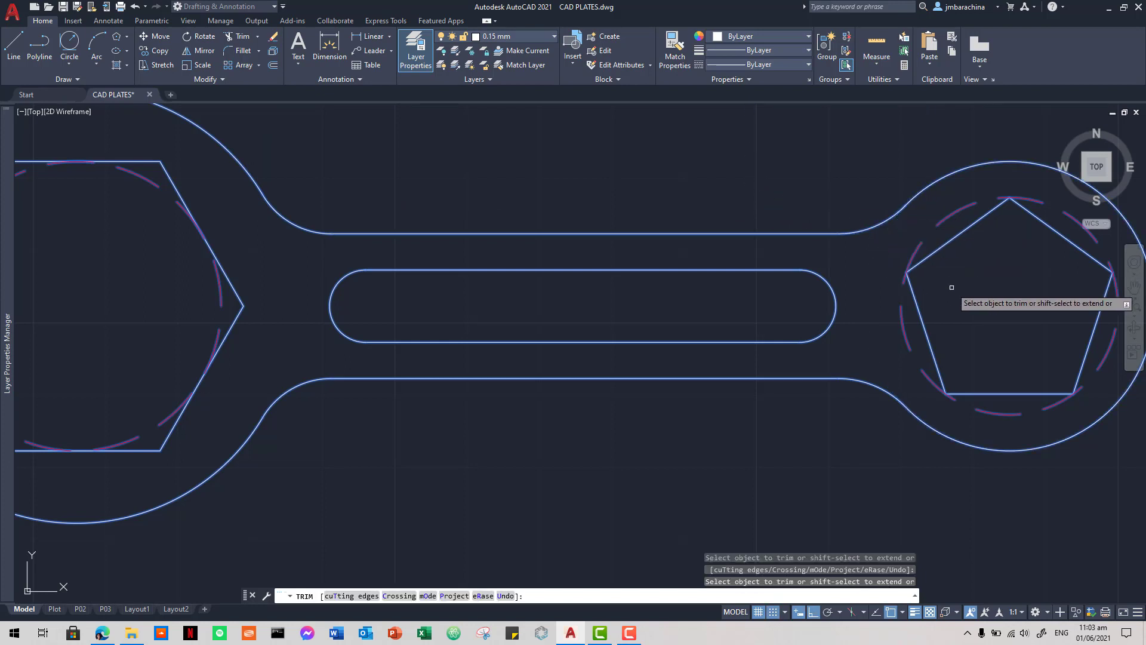
scroll(966, 431, down, 2)
scroll(1017, 421, down, 1)
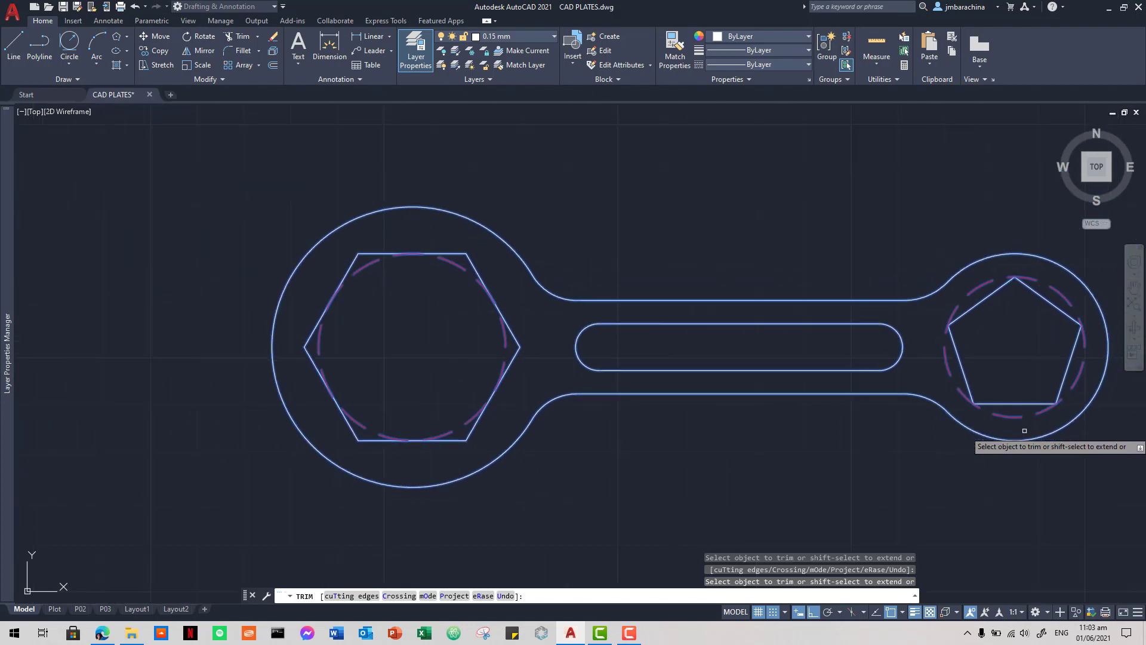
key(Return)
- Check the trimmed wrench against the two wrench views on the CAD PLATES-P03 reference sheet
scroll(1023, 429, down, 1)
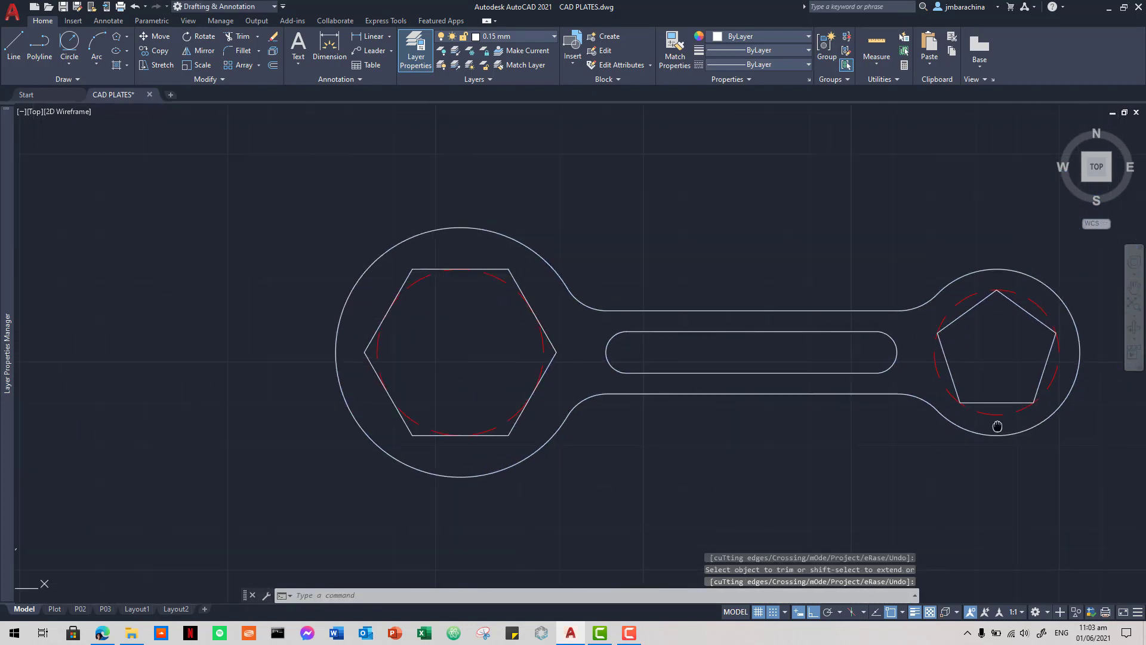
middle_drag(923, 428, 831, 397)
key(alt+Tab)
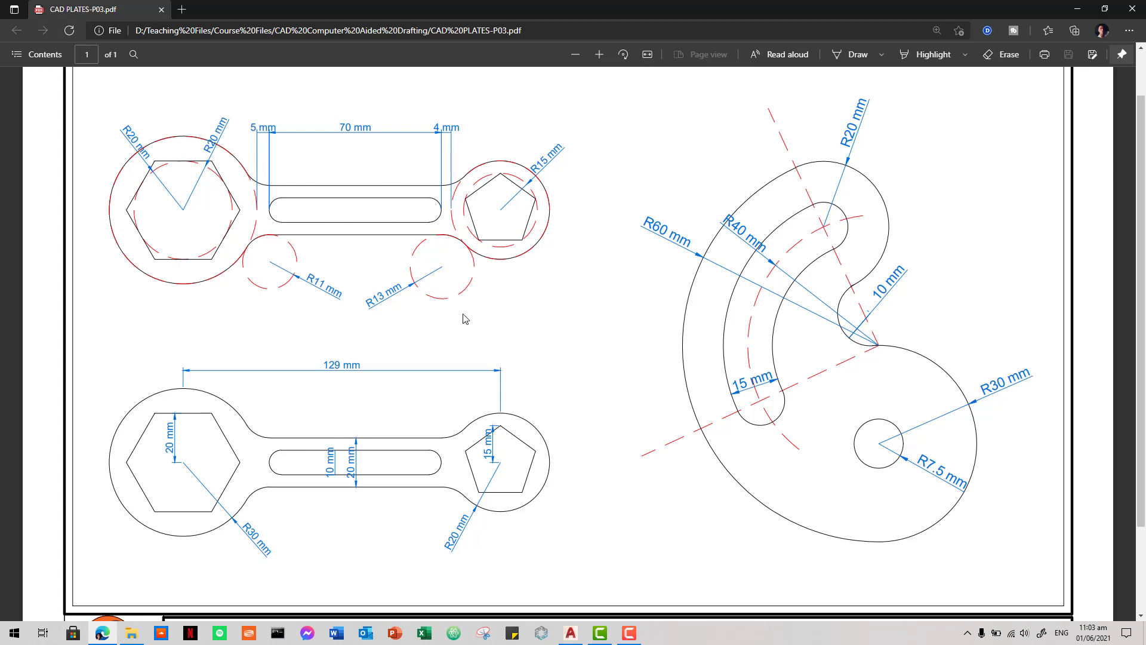
key(alt+Tab)
key(alt+Tab)
key(alt+Tab)
scroll(636, 359, down, 1)
middle_drag(664, 400, 631, 323)
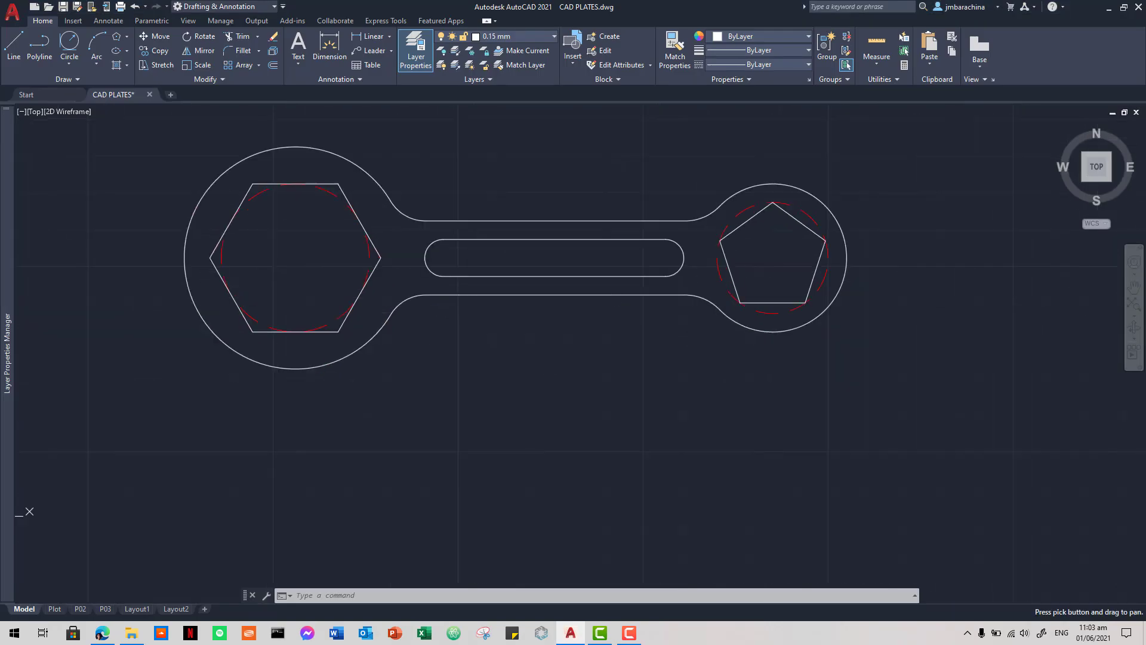
- Copy the complete wrench, including its dashed construction circles, straight down into the empty space below as the second view
scroll(663, 352, down, 1)
scroll(692, 352, down, 1)
click(862, 393)
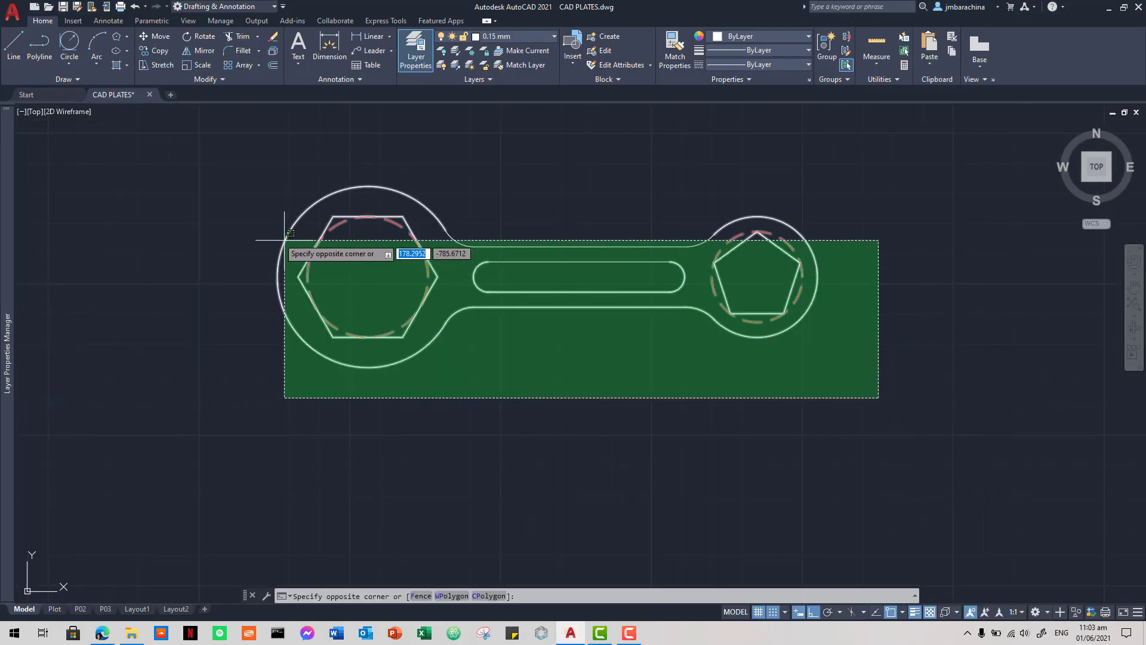
click(224, 169)
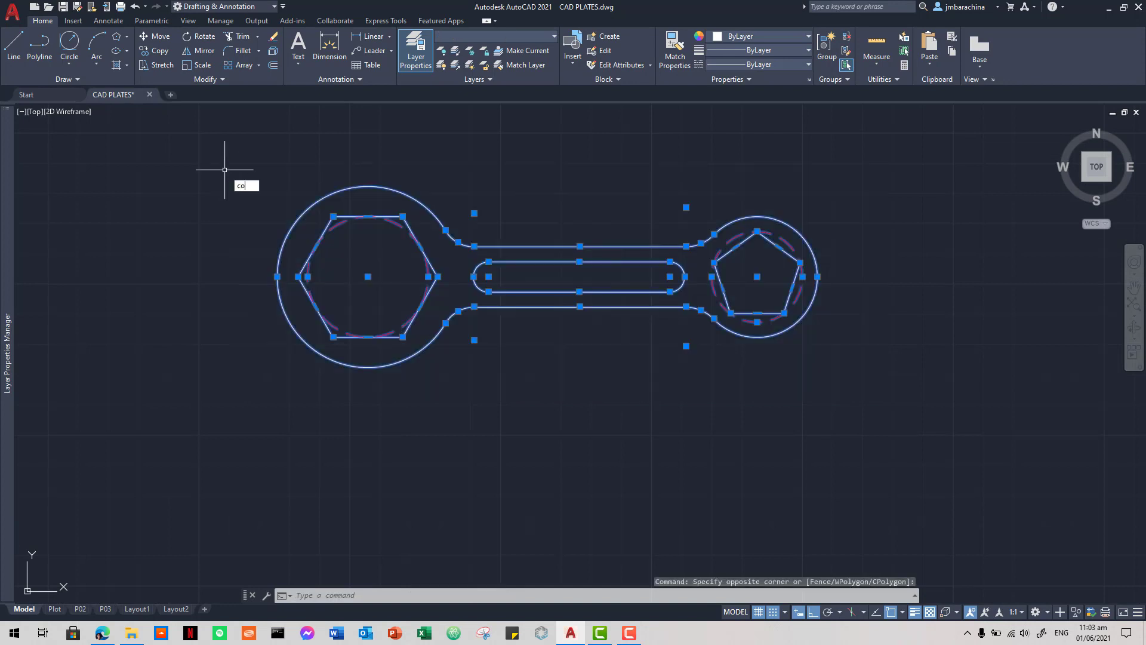
text(co)
key(Return)
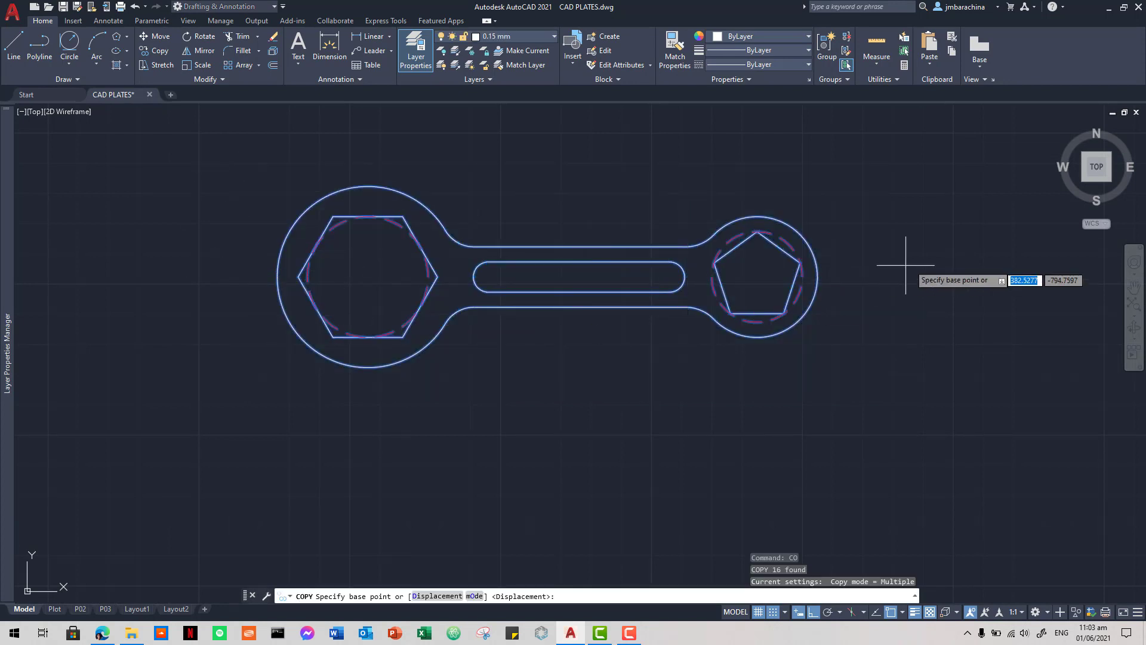
click(923, 262)
scroll(916, 373, down, 1)
middle_drag(921, 396, 872, 324)
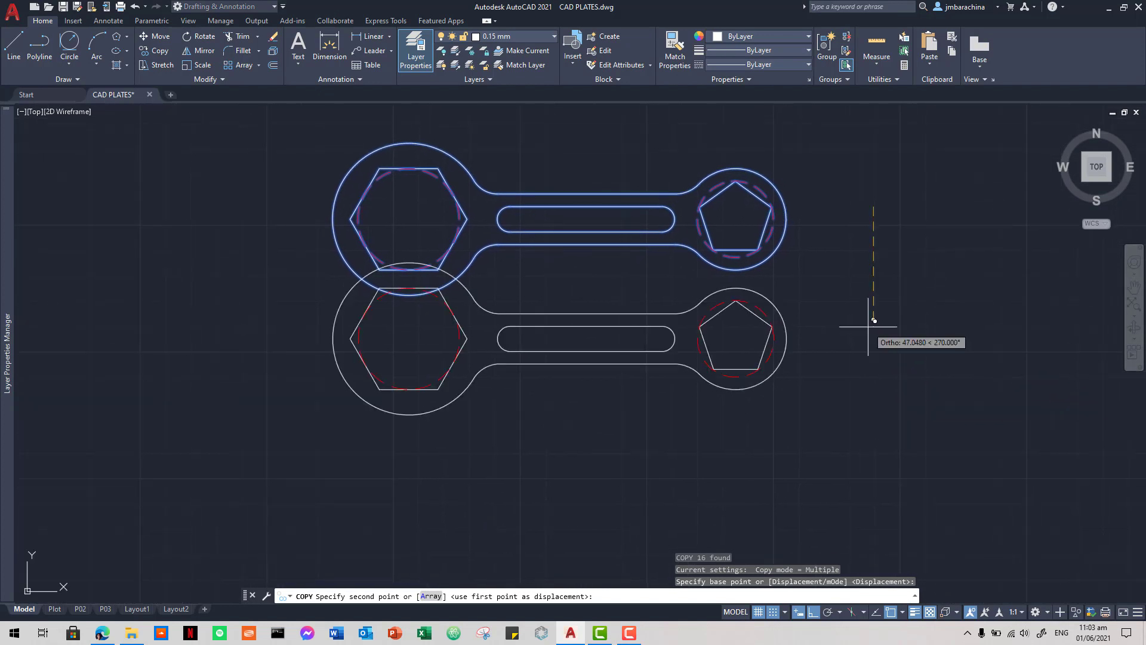
middle_drag(869, 440, 785, 414)
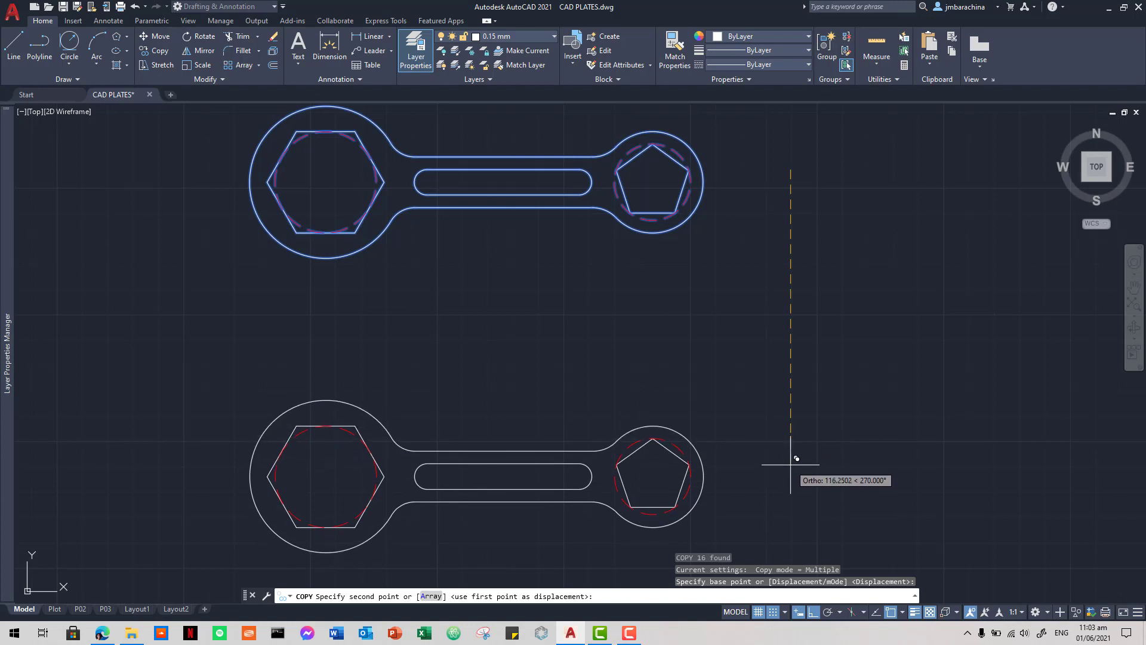
click(792, 446)
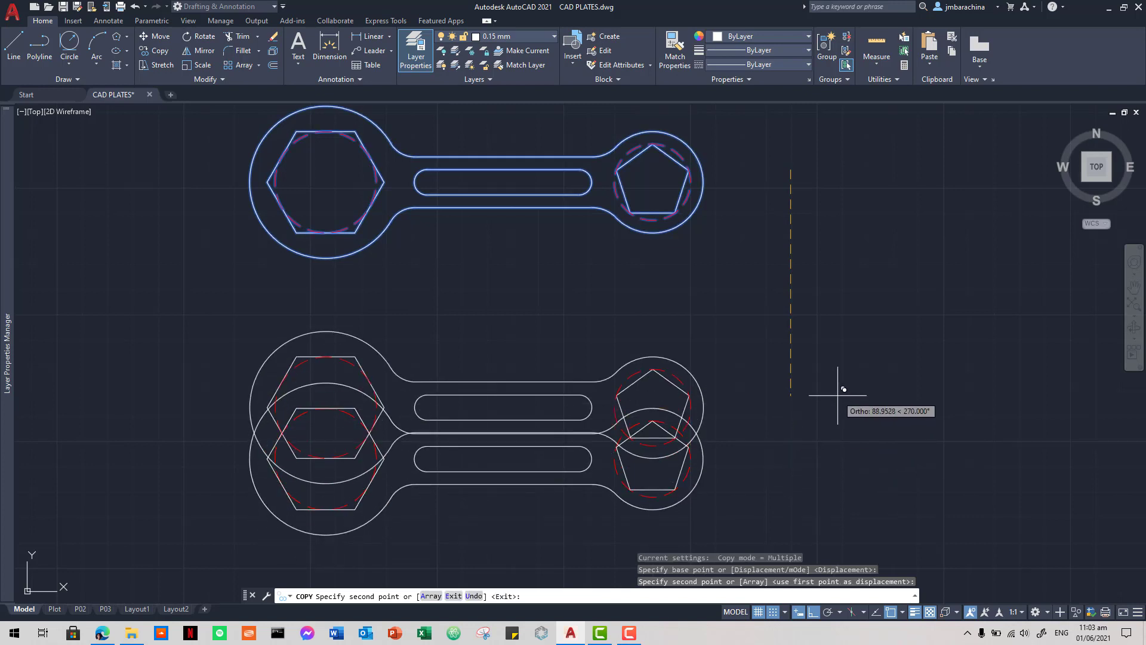
key(Return)
- Erase the red dashed construction circles at the hexagon and the pentagon of the lower wrench
scroll(832, 392, down, 1)
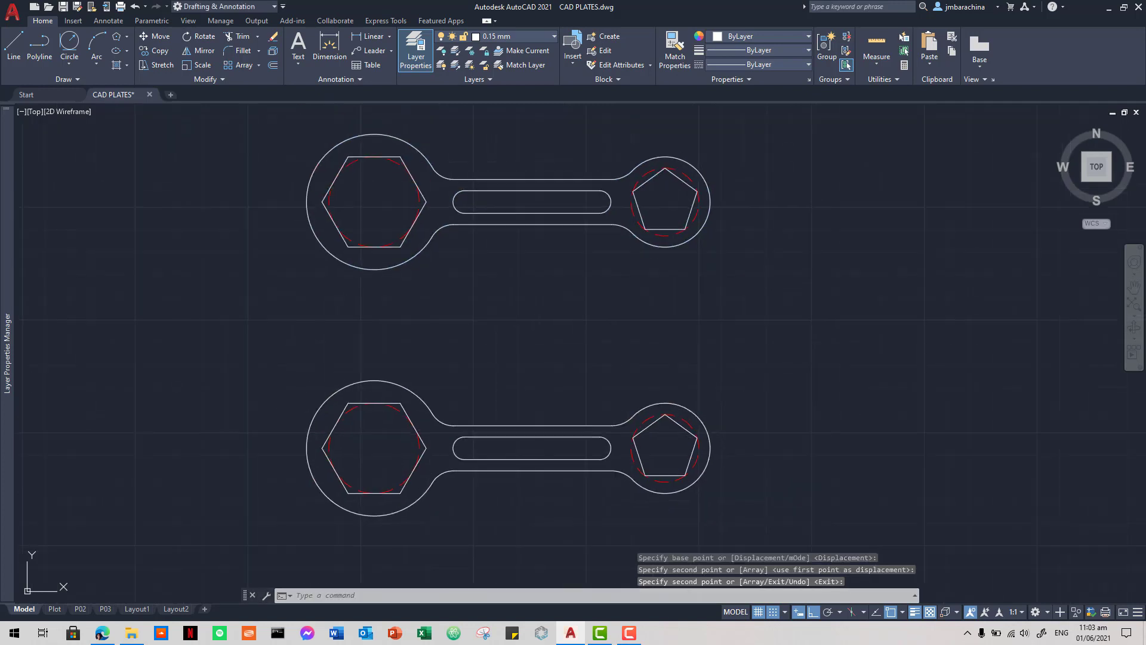
middle_drag(777, 367, 766, 402)
scroll(376, 439, up, 1)
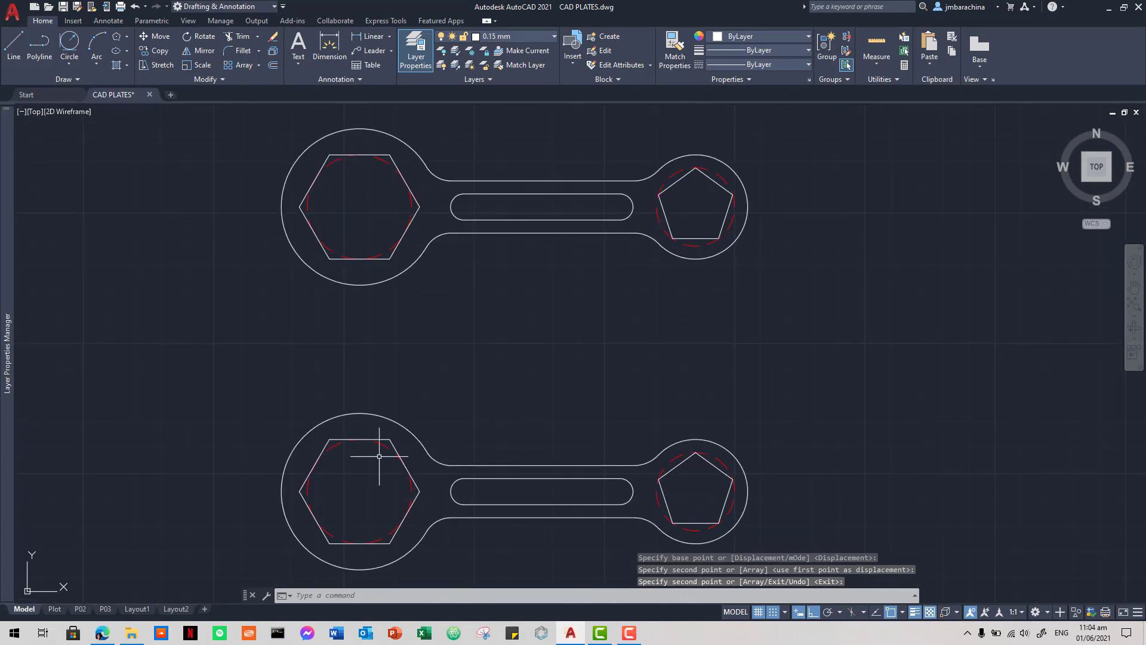
key(alt+Tab)
key(alt+Tab)
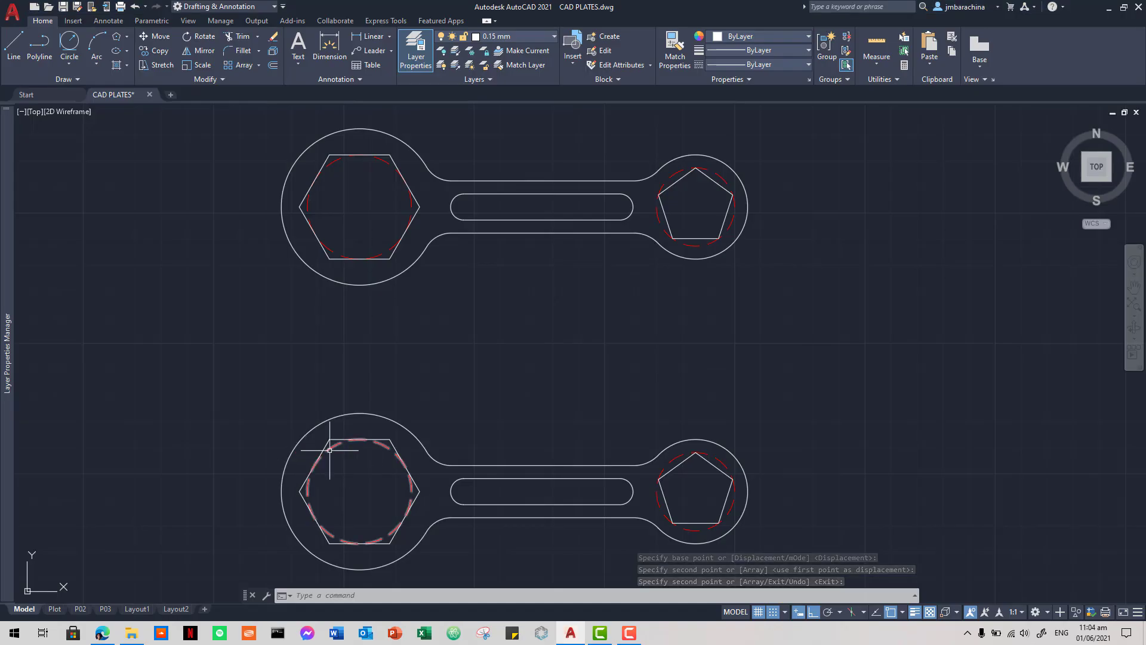
click(330, 447)
key(Delete)
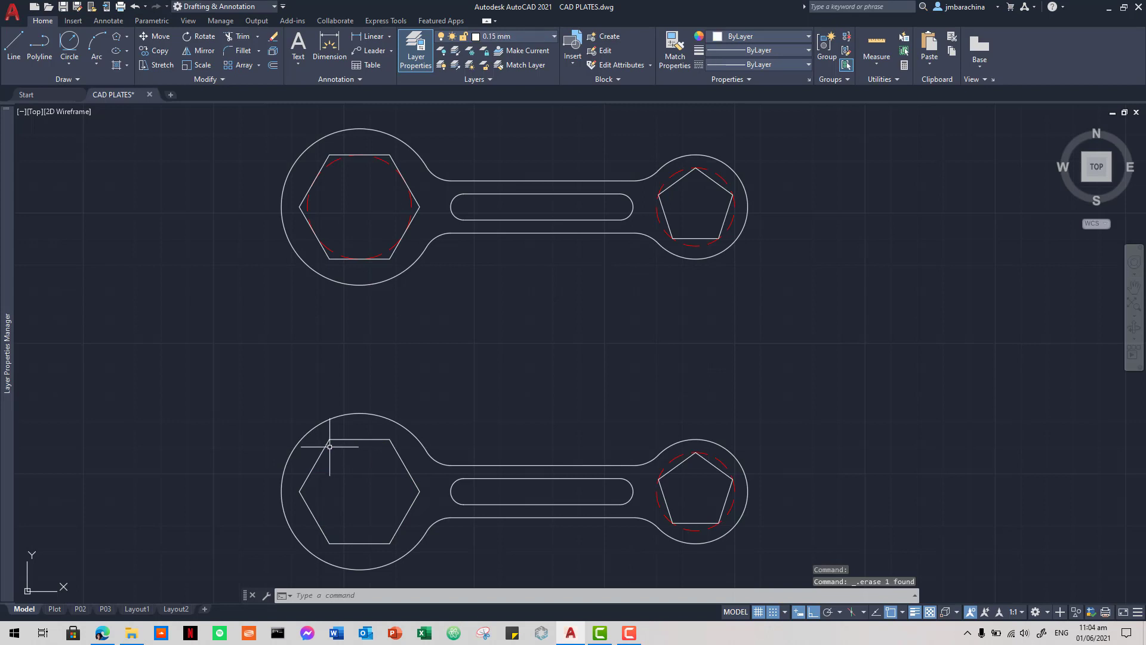
click(676, 456)
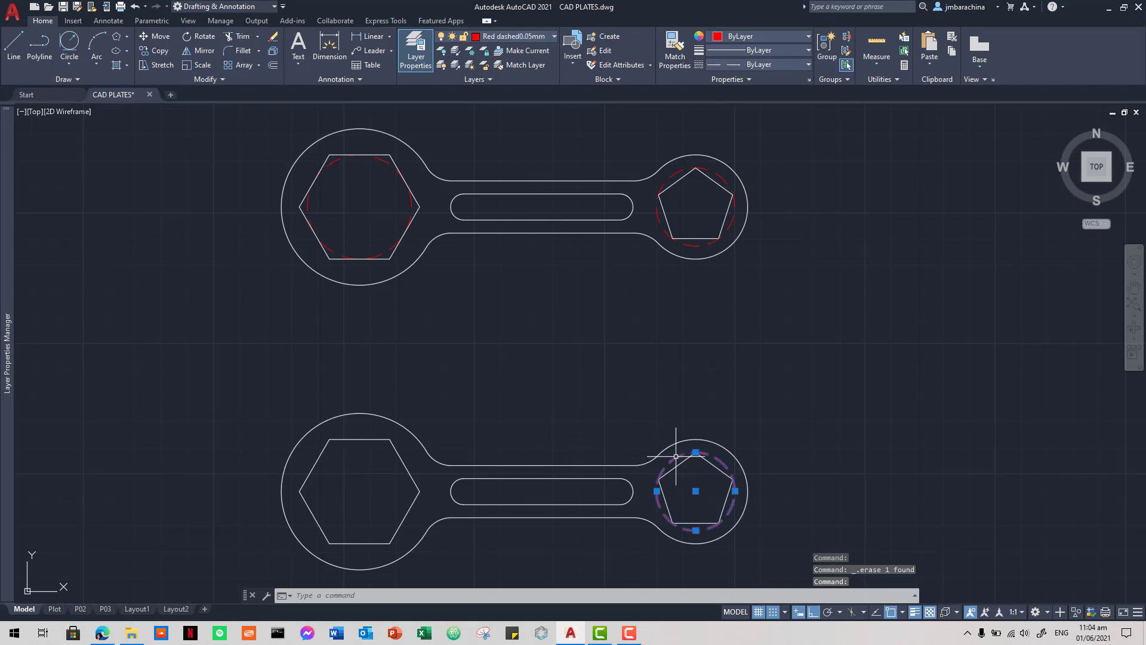
key(Delete)
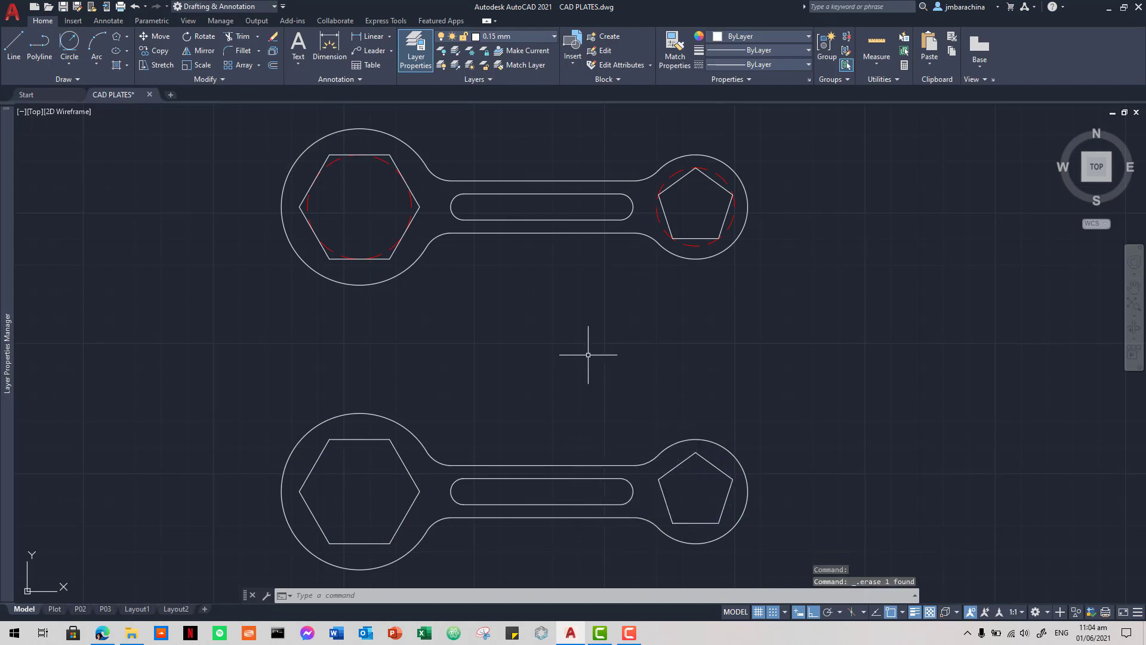
scroll(571, 344, down, 2)
mouse_move(571, 344)
middle_down()
mouse_move(526, 402)
mouse_move(491, 330)
middle_up()
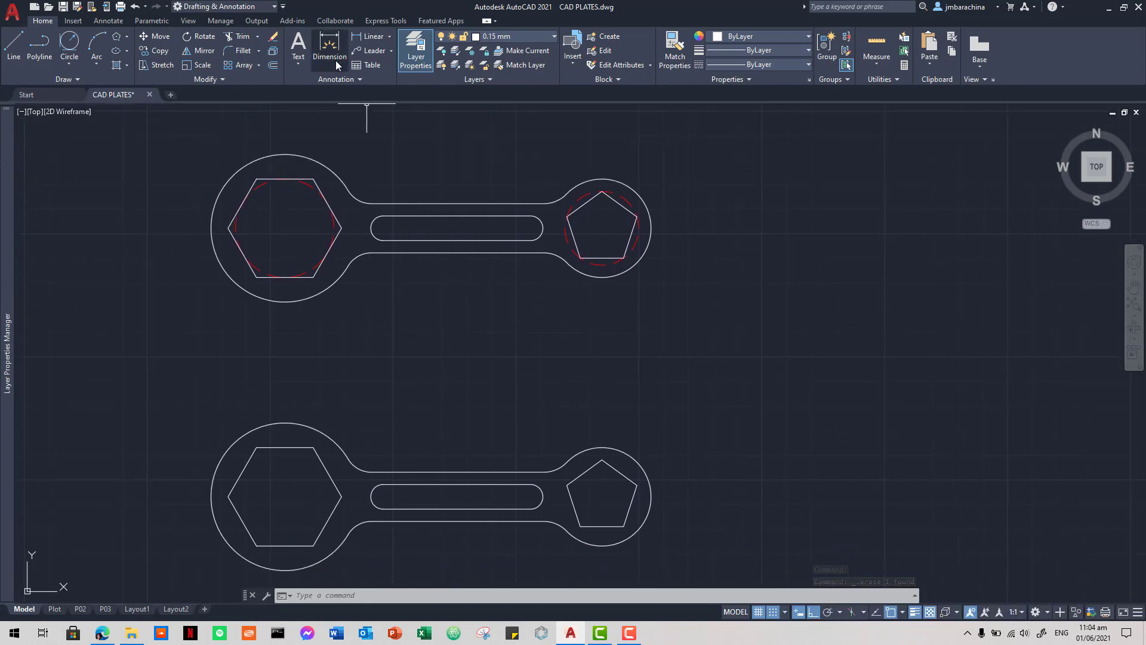
click(109, 21)
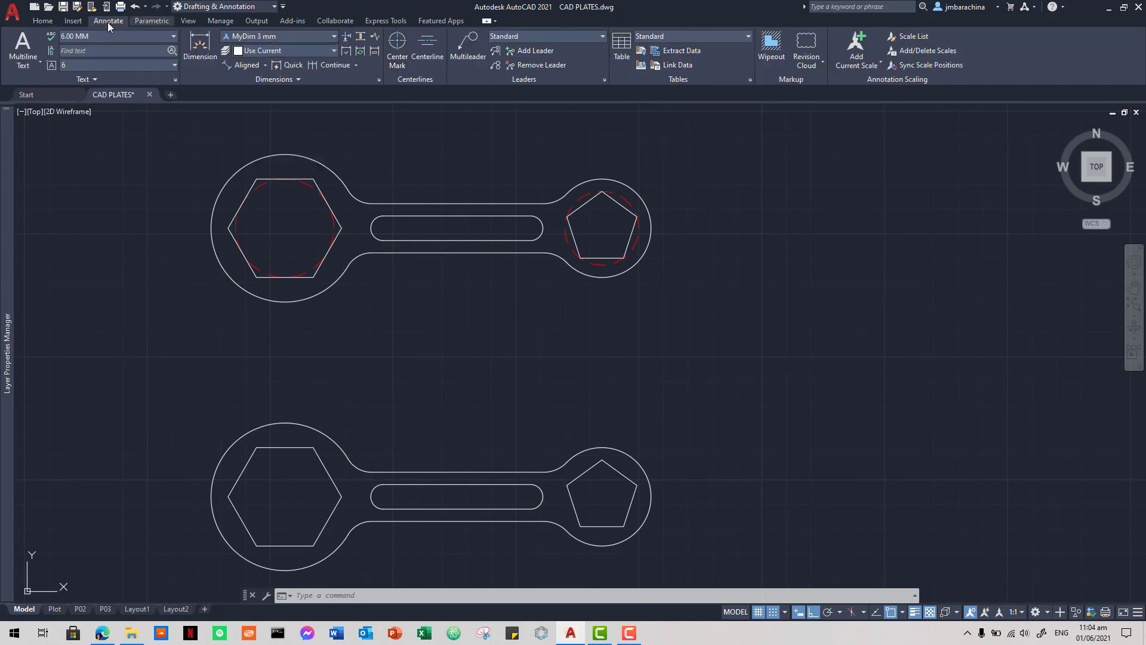
click(43, 21)
click(540, 35)
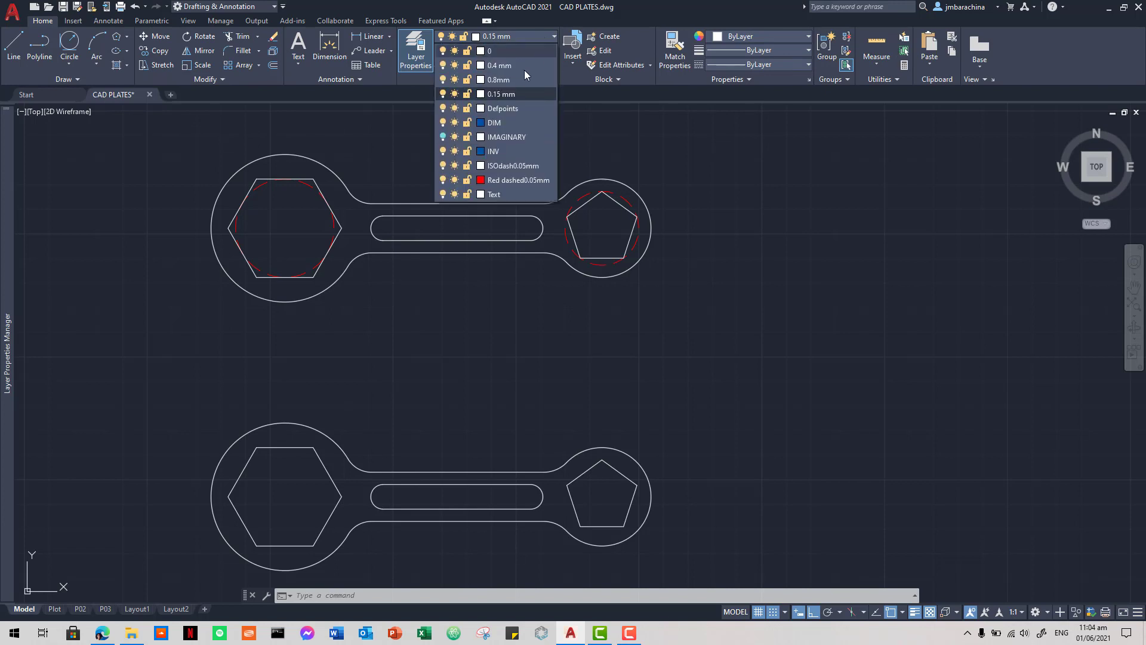
click(500, 117)
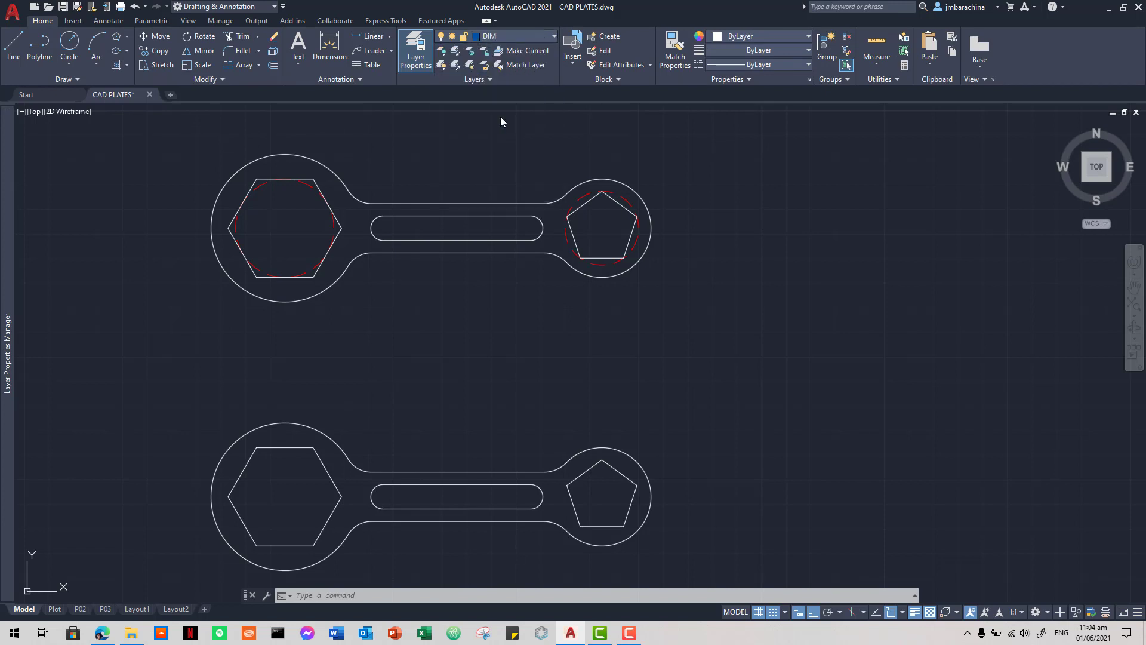
click(109, 21)
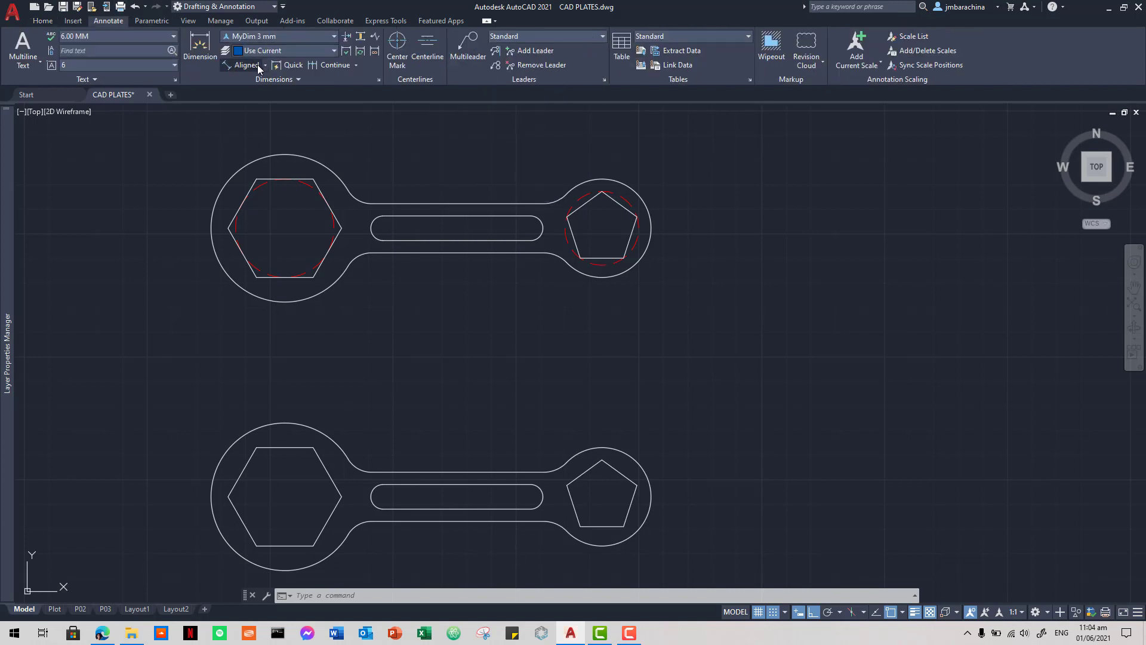
key(alt+Tab)
key(alt+Tab)
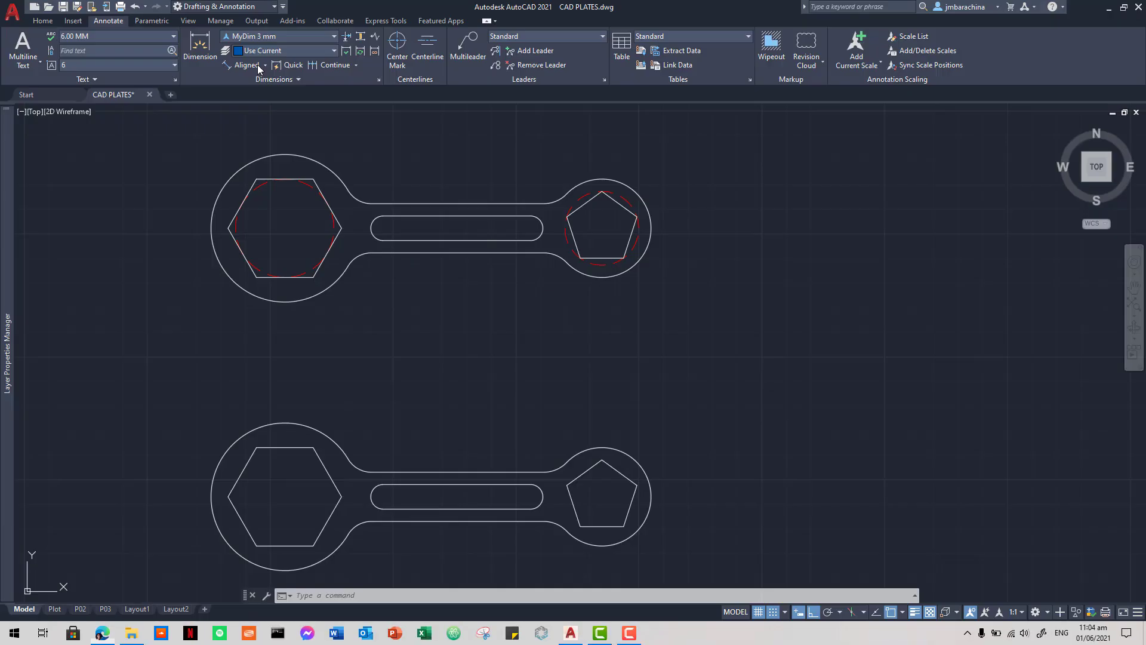
click(258, 67)
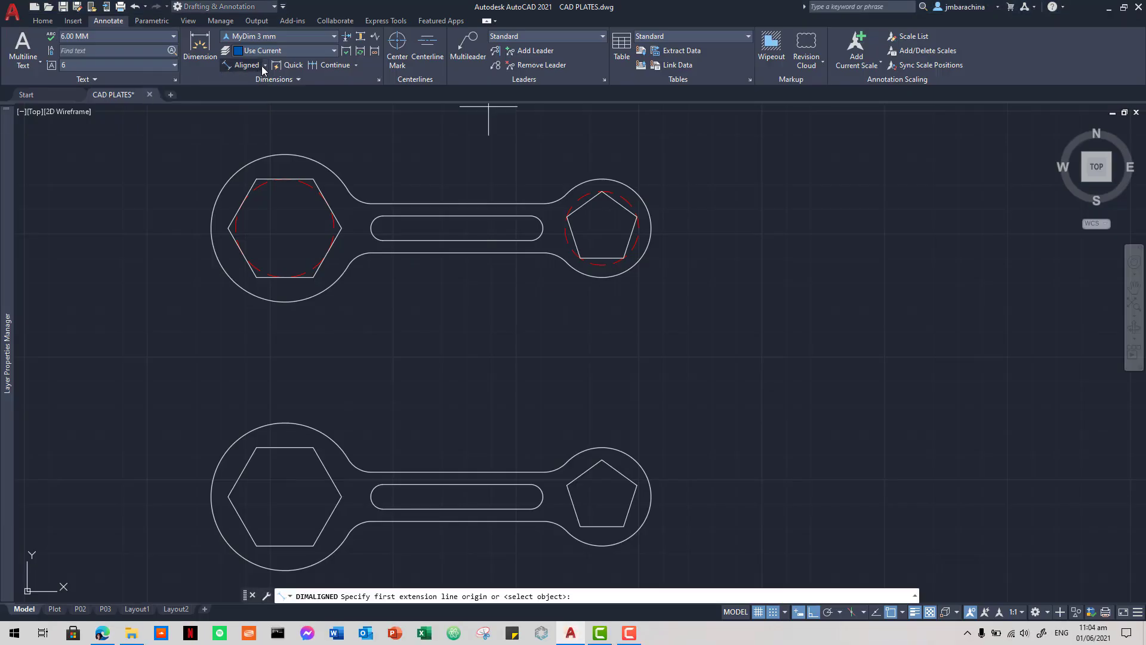
click(264, 66)
click(254, 87)
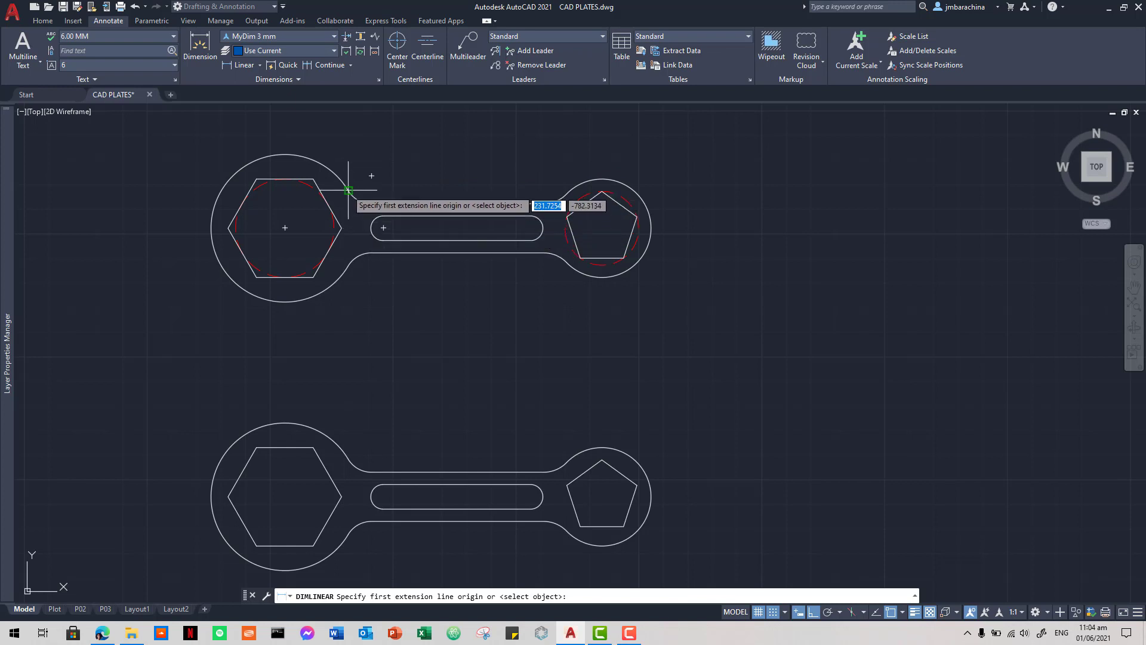
key(Escape)
key(Escape)
key(Escape)
key(Escape)
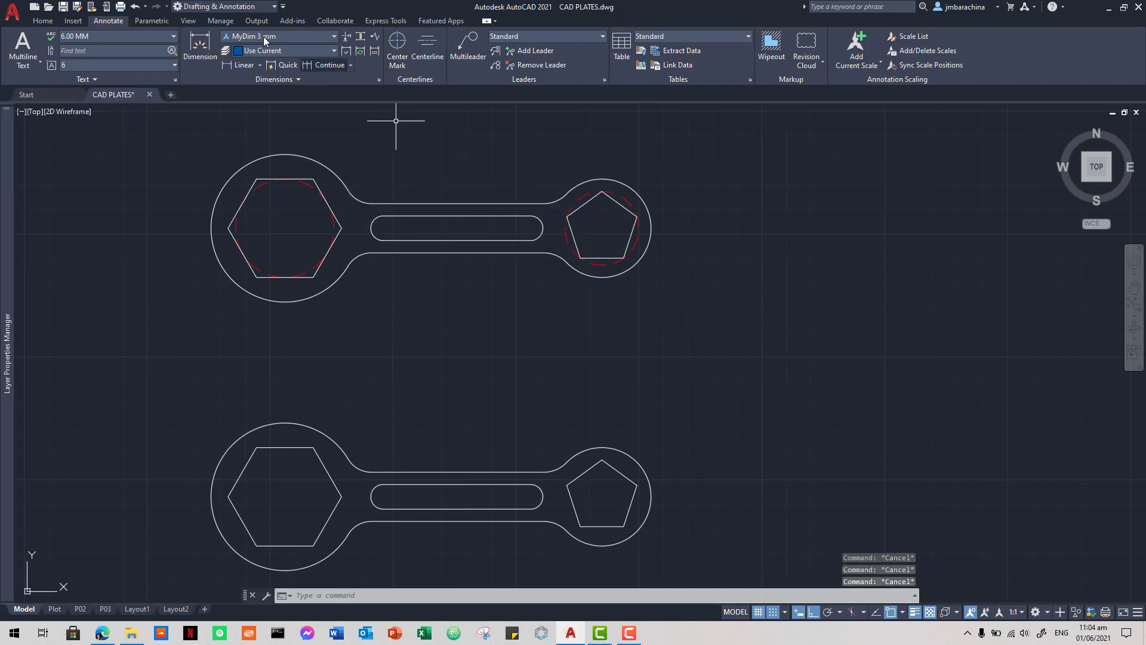
- Draw a circle of radius 30 mm on the Red dashed0.05mm layer, centred on the upper wrench's large head
click(48, 23)
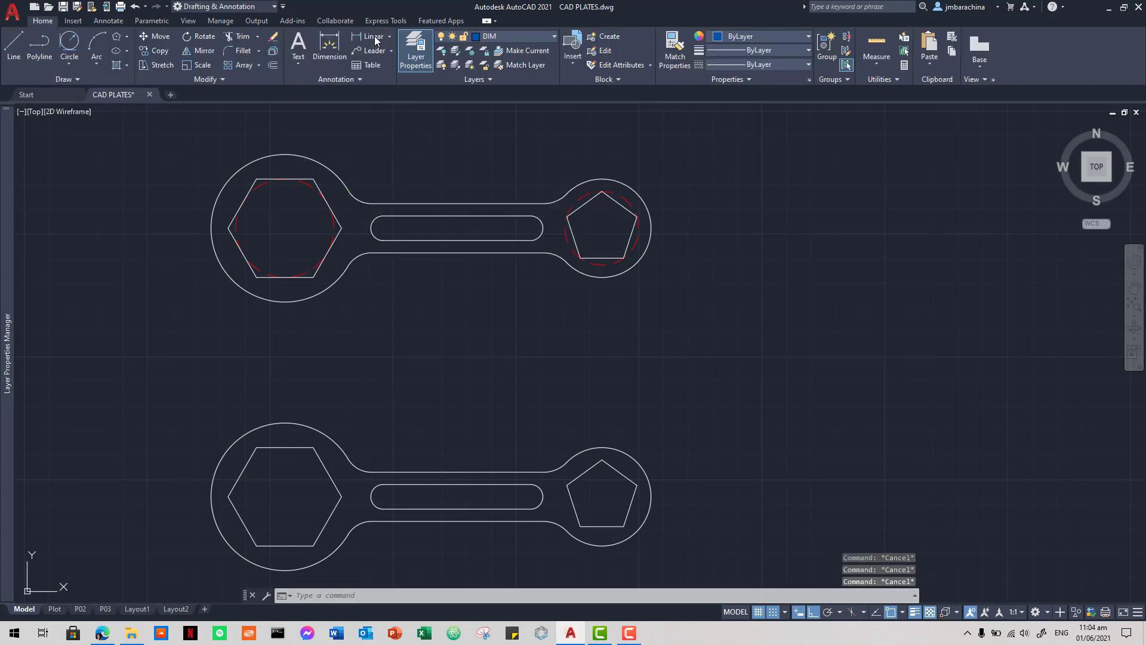
click(518, 37)
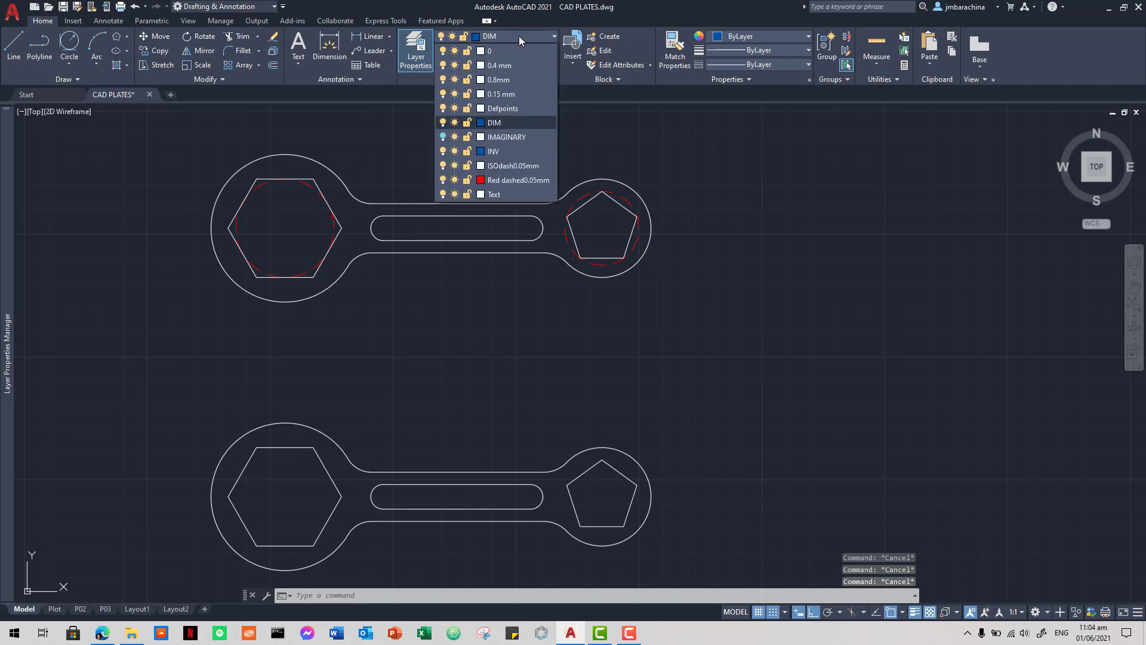
click(506, 181)
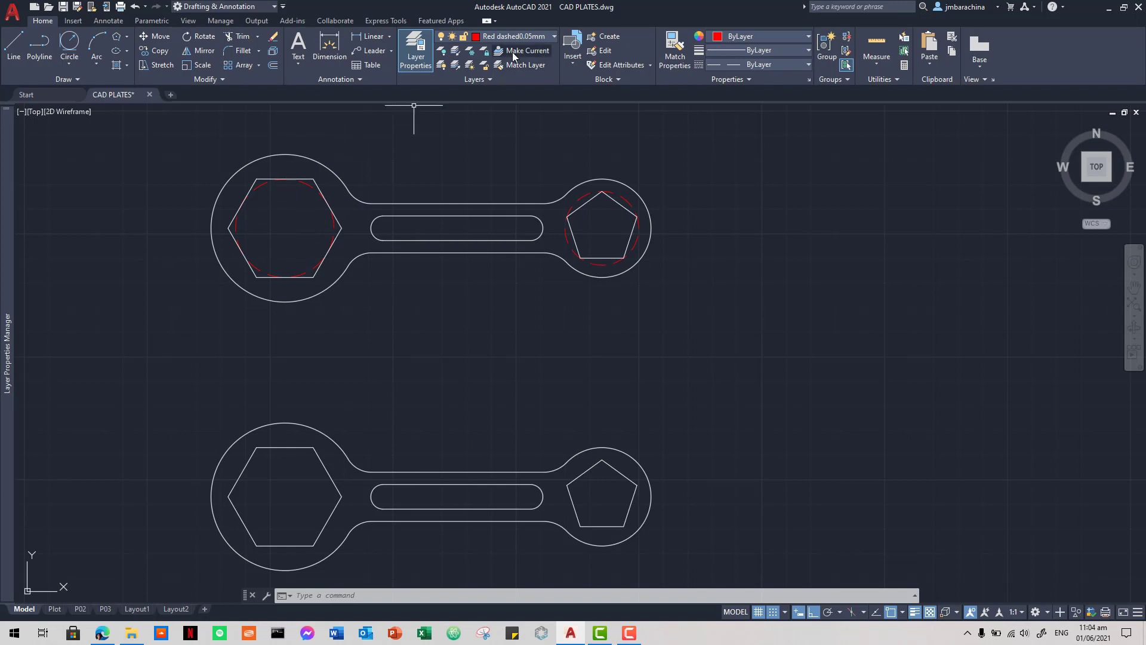
click(70, 64)
click(63, 92)
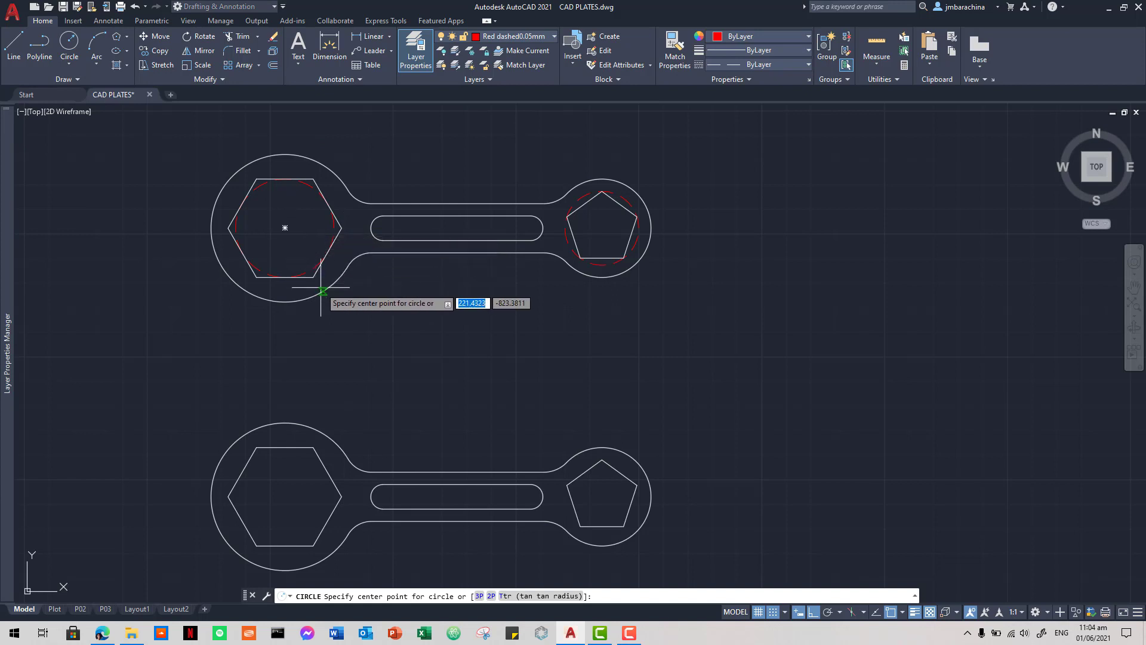
click(285, 227)
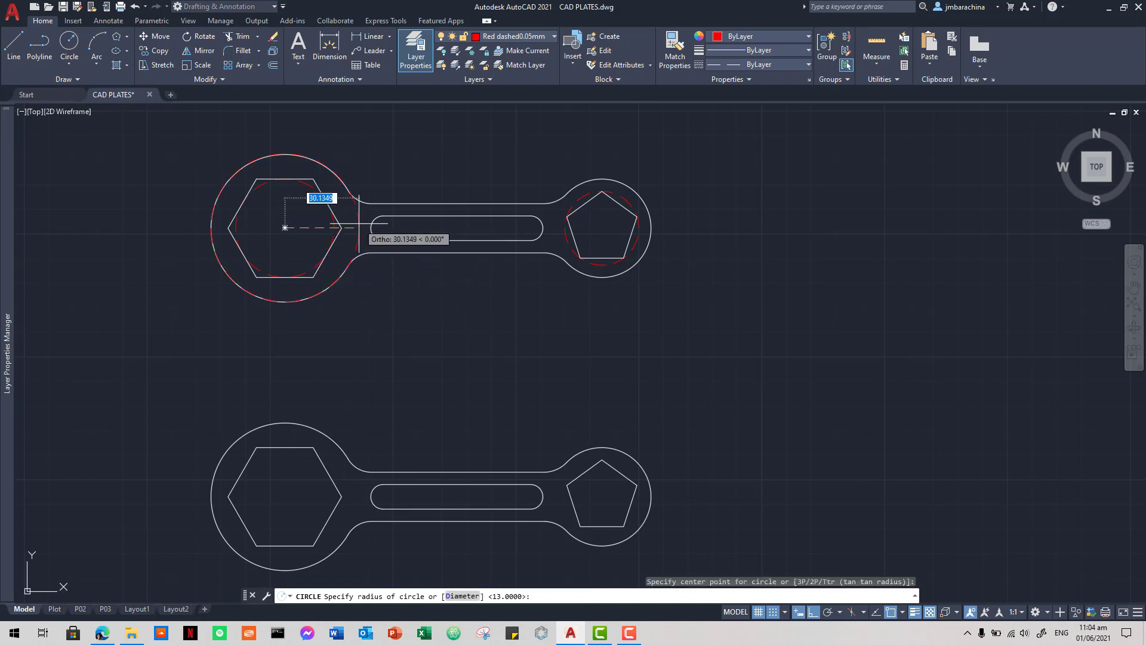
text(30)
key(Return)
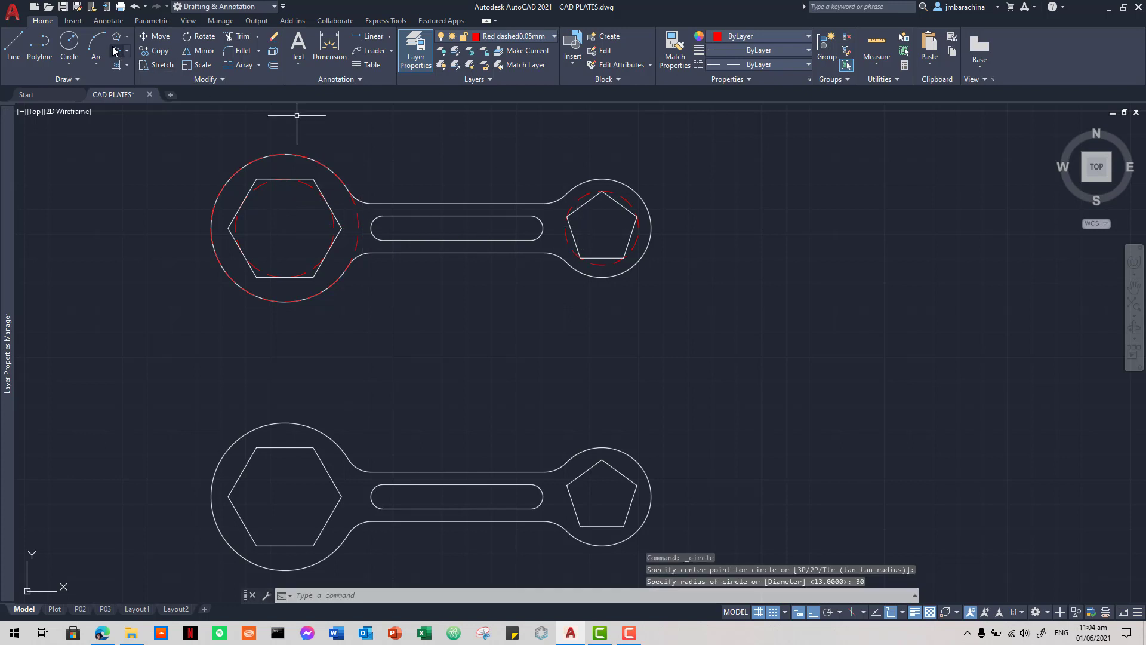
- Draw a red dashed circle of radius 20 mm centred on the upper wrench's small head
key(Return)
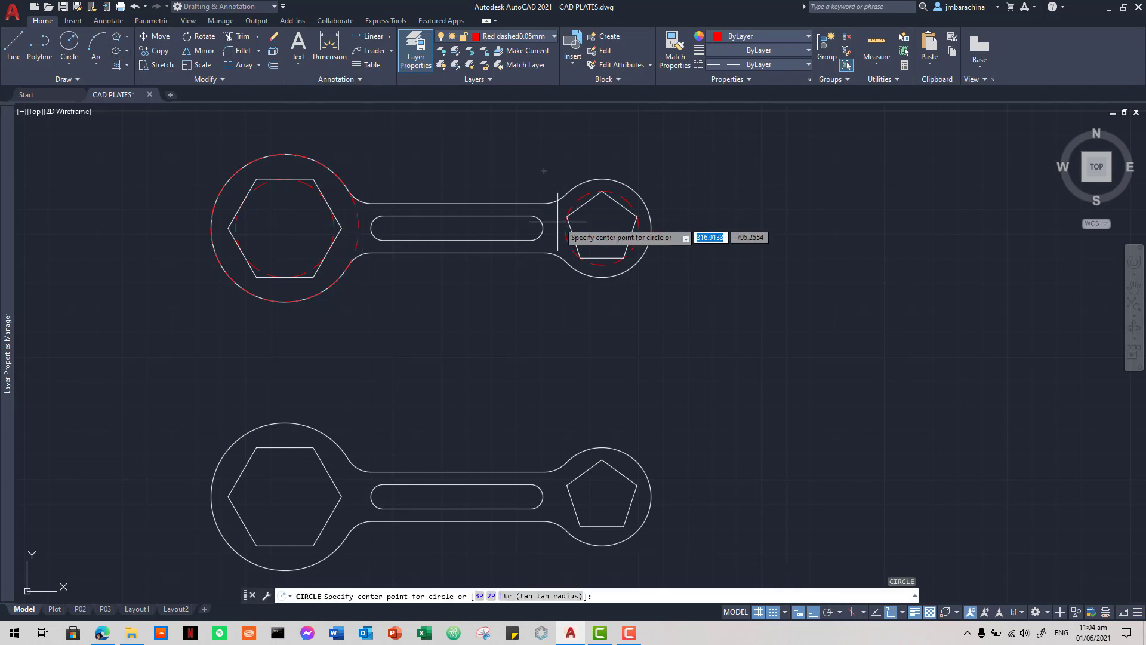
click(602, 227)
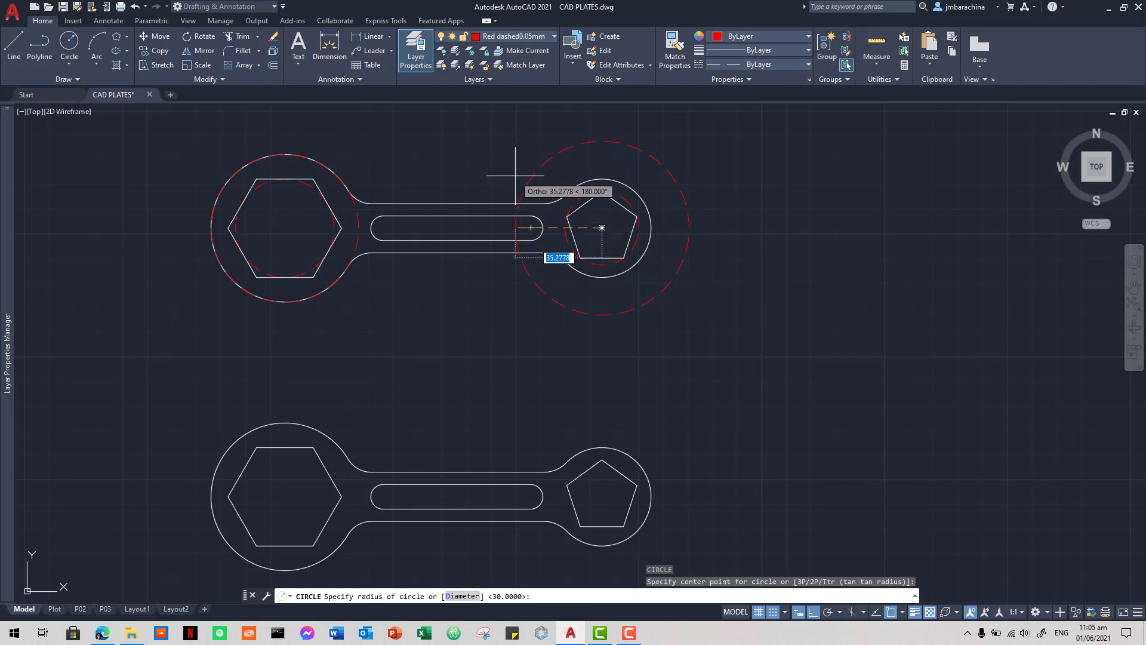
text(20)
key(Return)
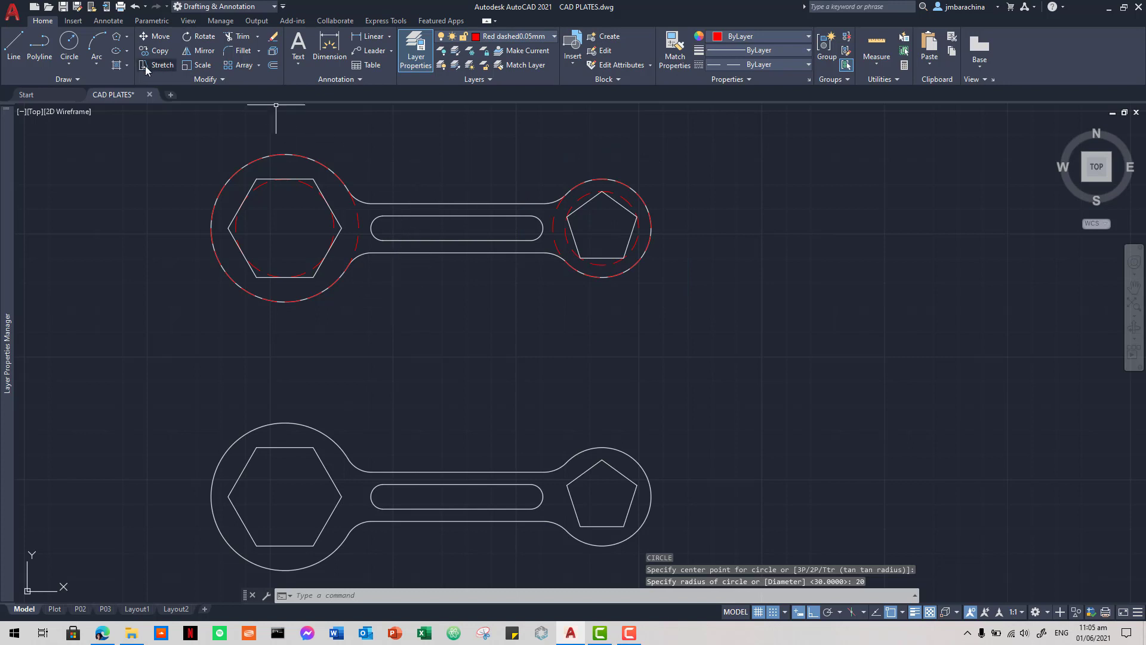
- Draw a red dashed circle of radius 11 mm tangent to the upper wrench's large head and the handle's lower edge
click(82, 62)
click(59, 184)
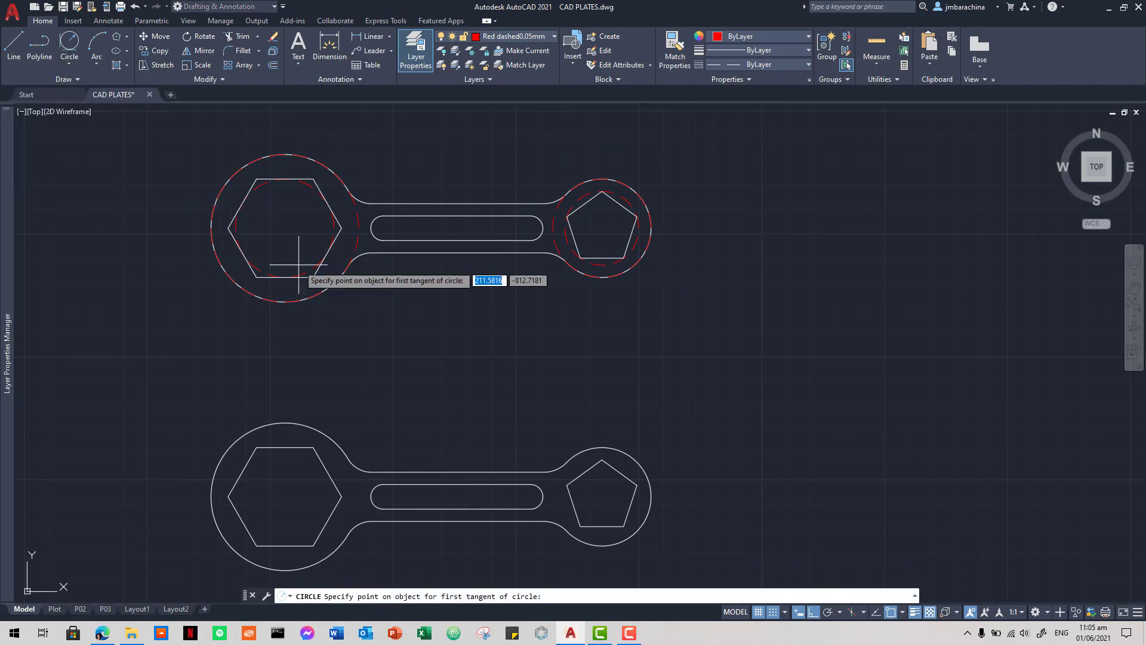
click(334, 274)
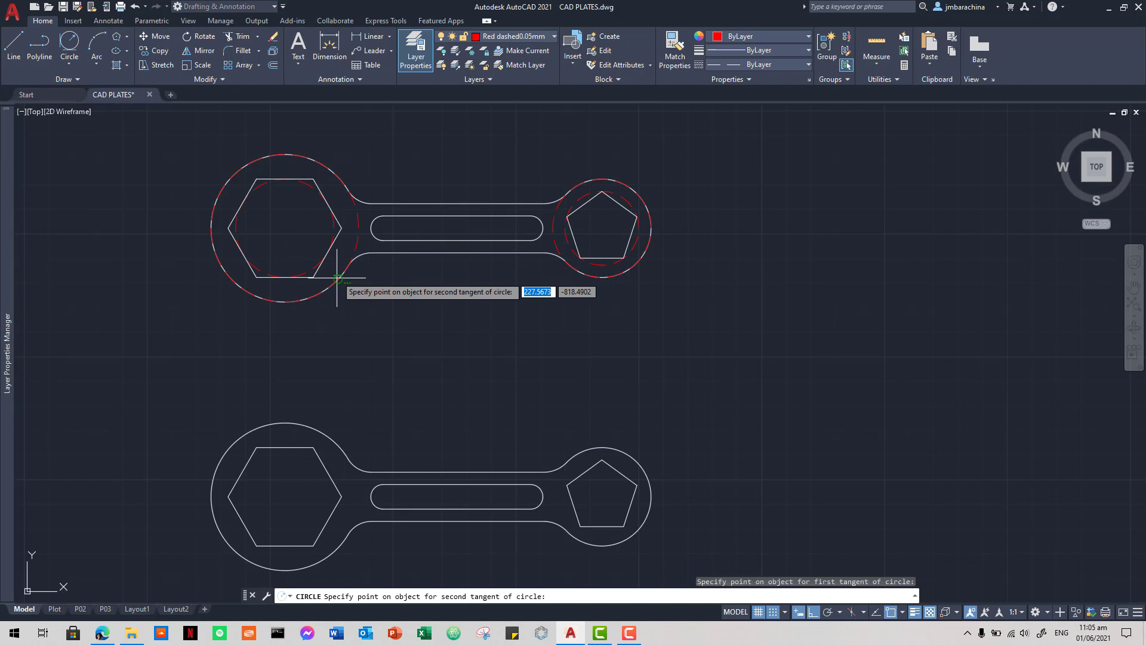
click(397, 252)
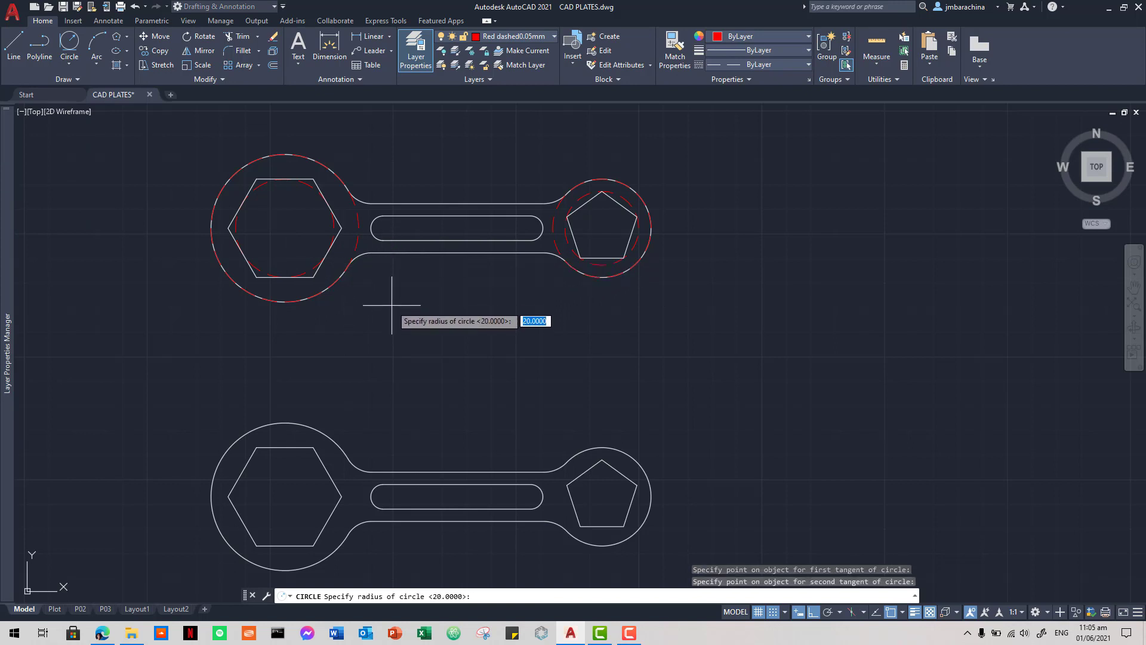
key(Return)
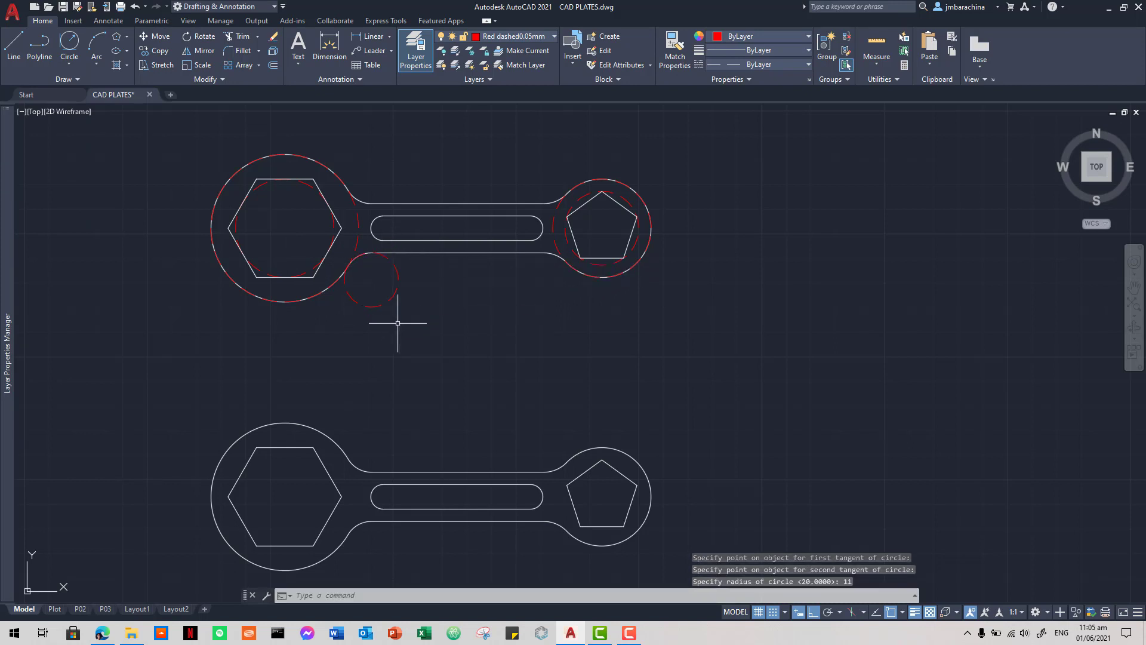
click(420, 352)
click(537, 287)
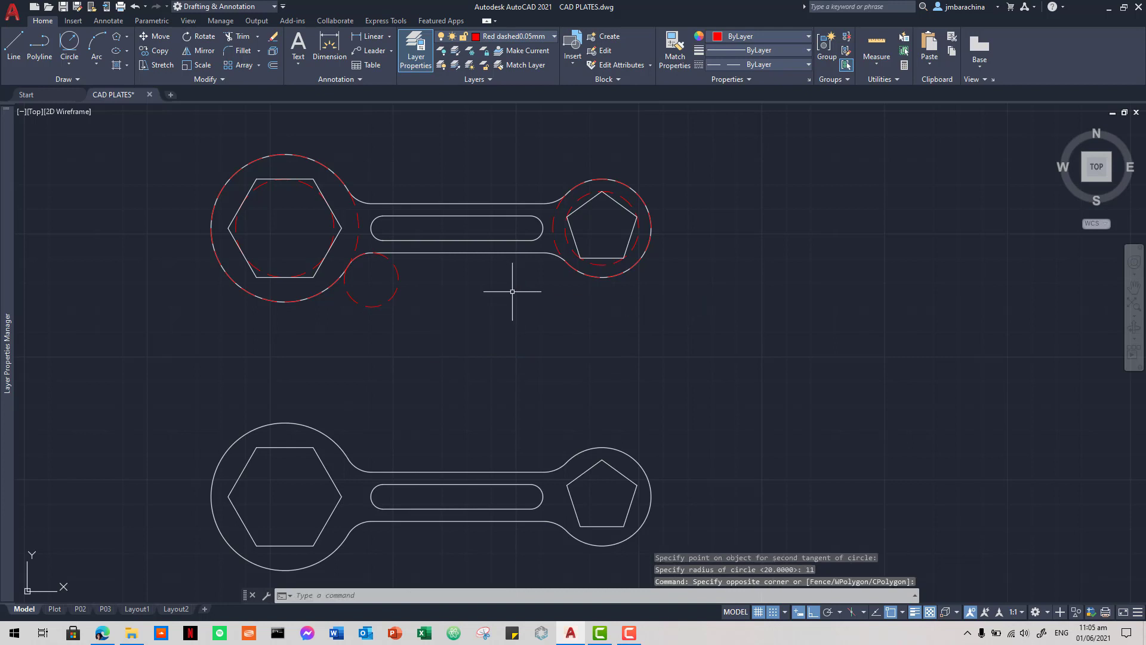
- Draw a red dashed circle of radius 13 mm tangent to the upper wrench's small head and the handle's lower edge
click(69, 42)
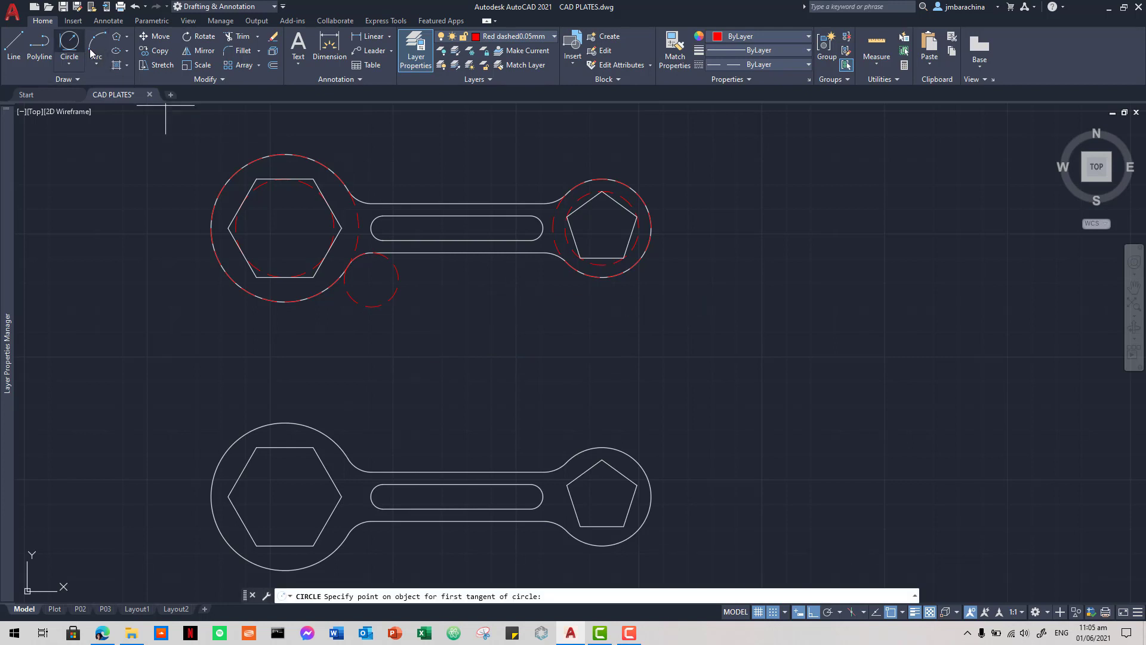
click(525, 252)
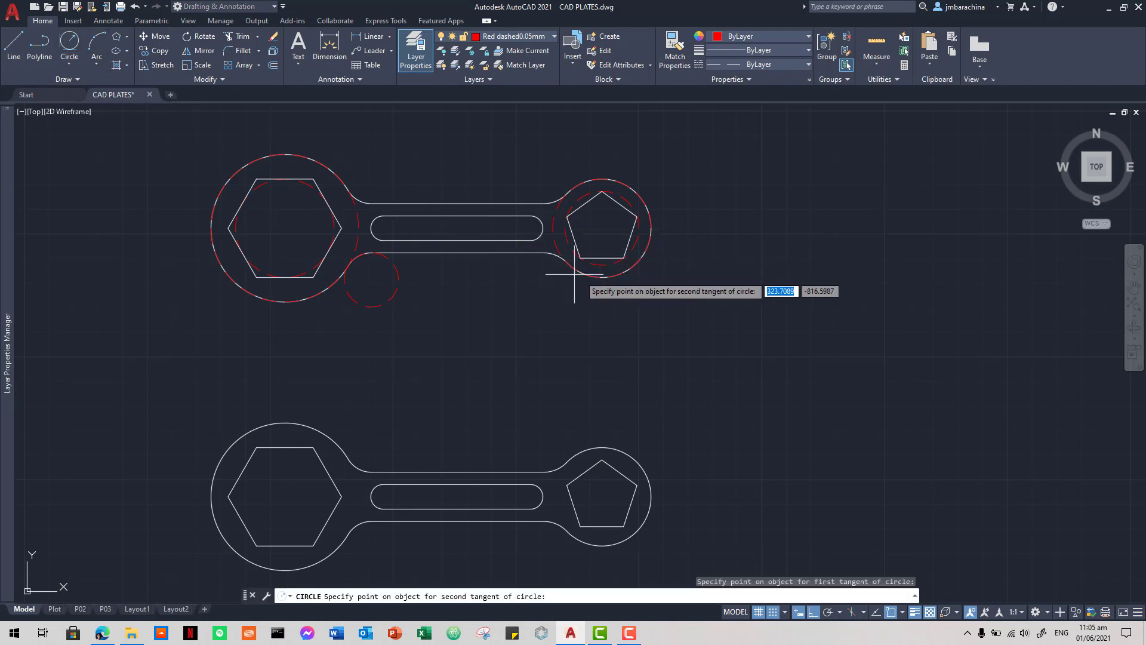
click(576, 272)
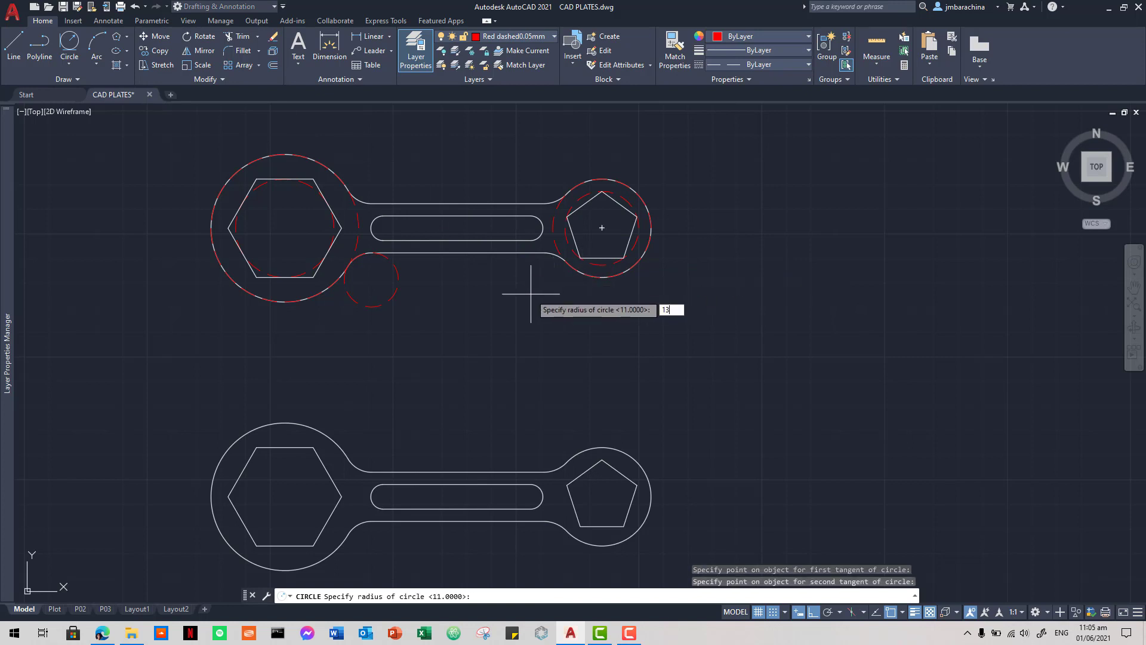
key(Return)
click(504, 355)
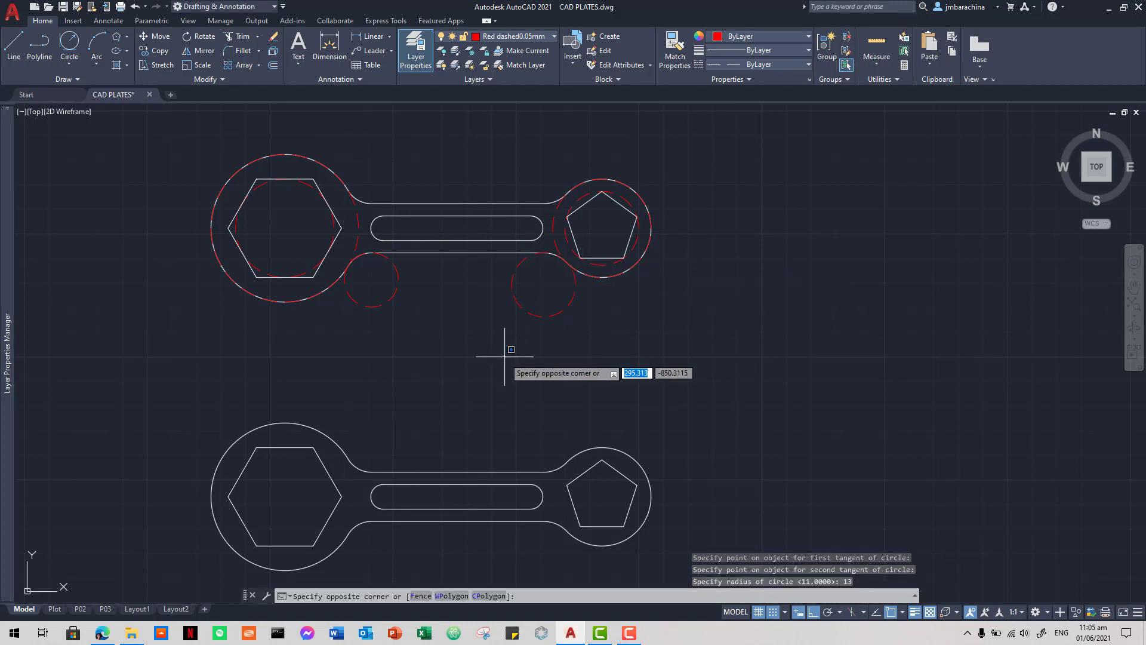
click(459, 328)
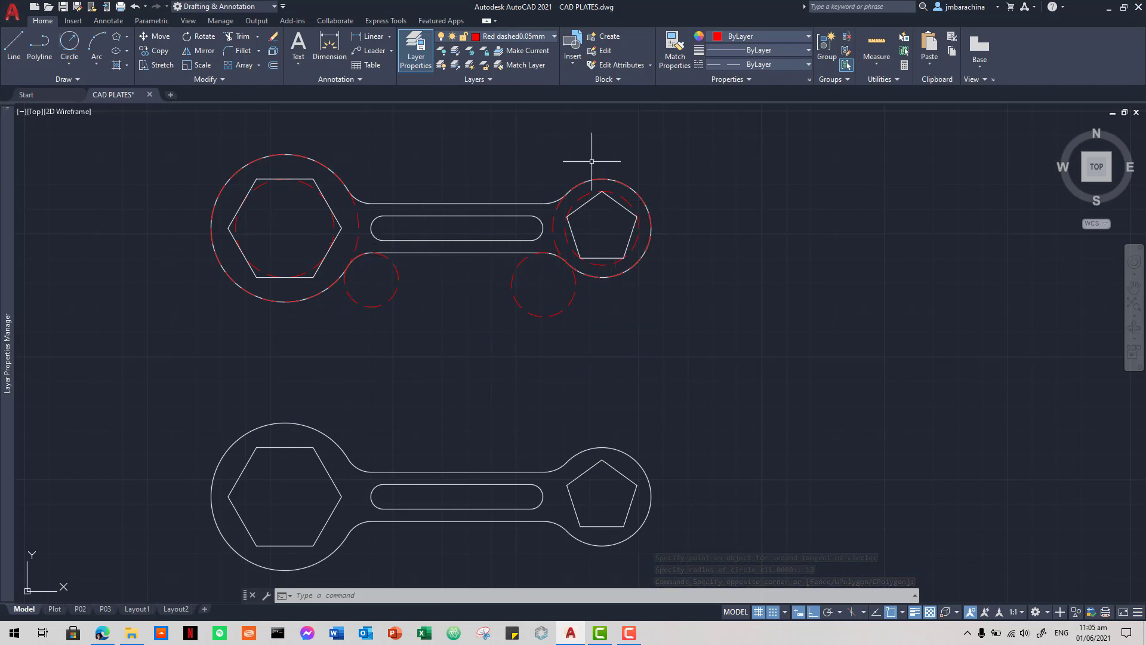
- On the DIM layer, add a linear dimension from the upper wrench's large head circle to the slot's near end, placed above the handle
middle_drag(725, 231, 730, 254)
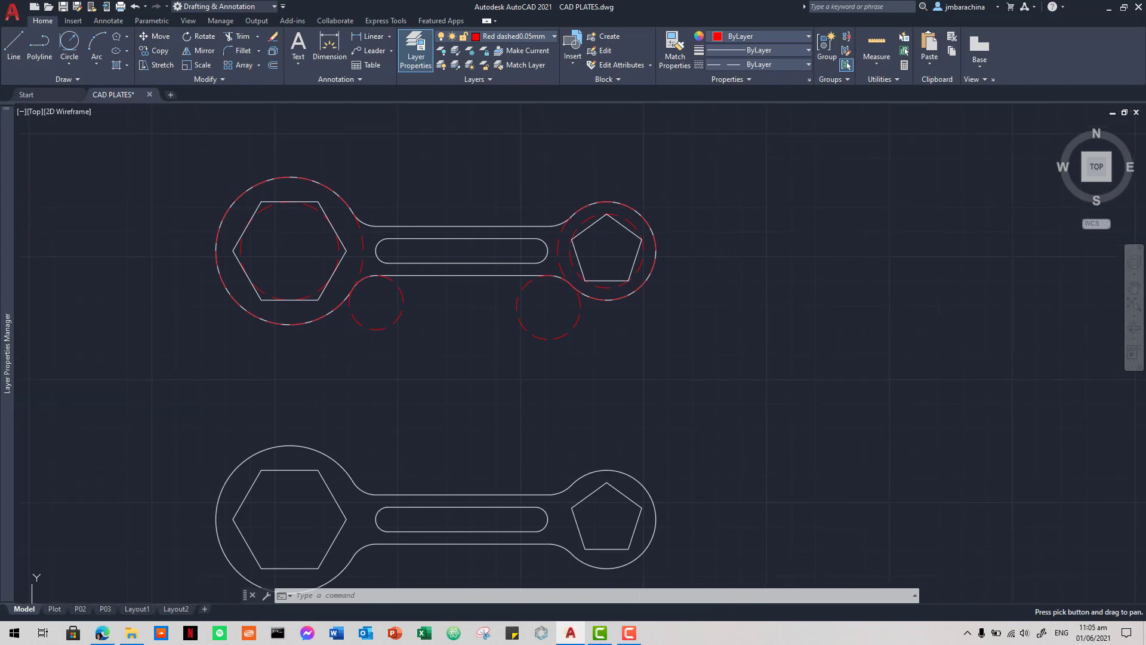
click(525, 37)
click(472, 108)
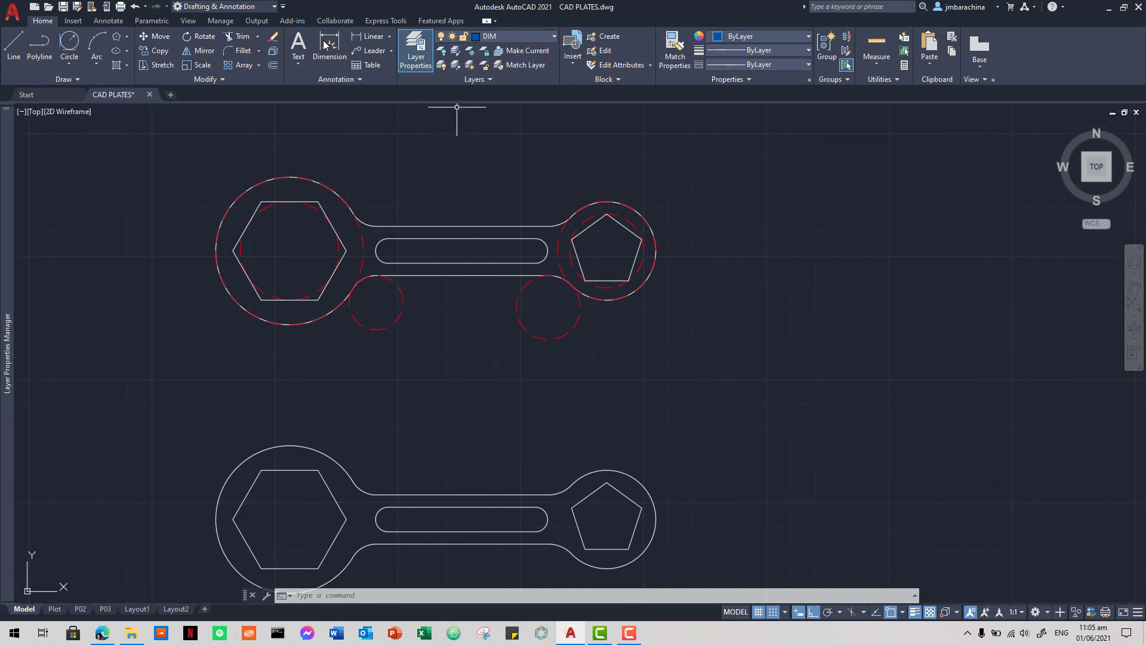
click(108, 21)
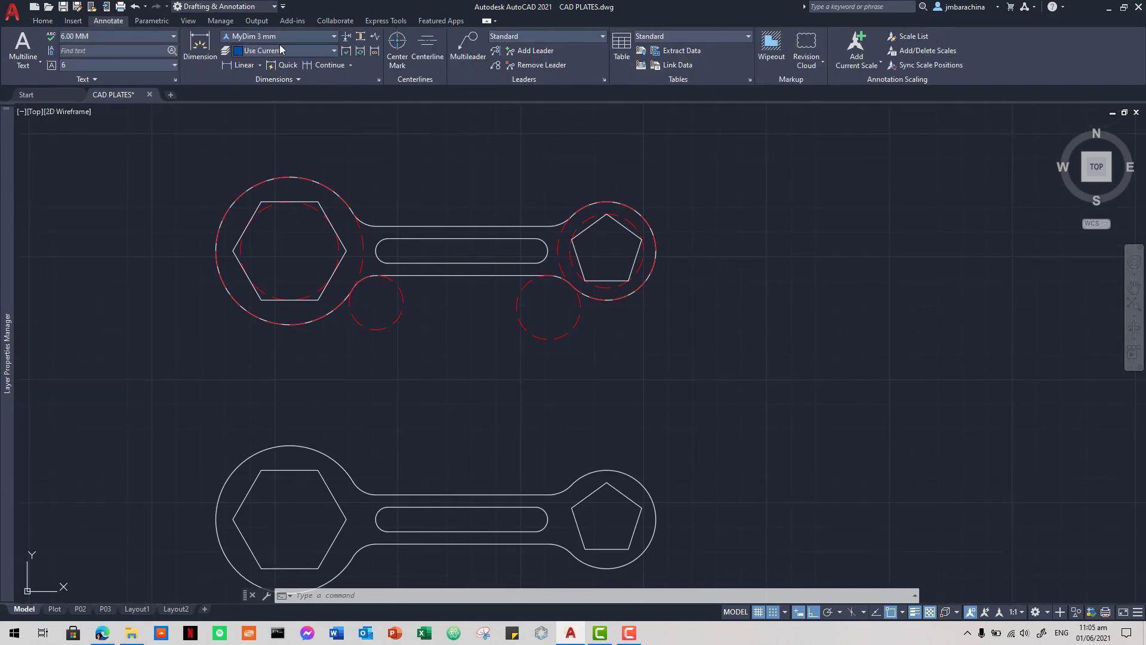
click(239, 63)
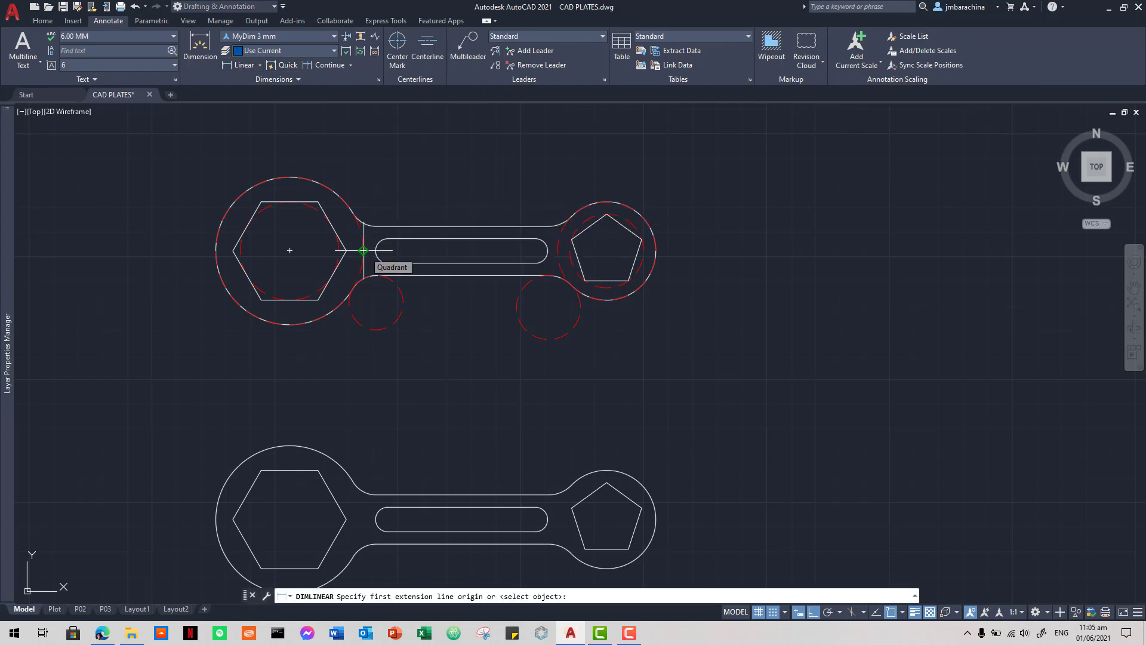
click(364, 250)
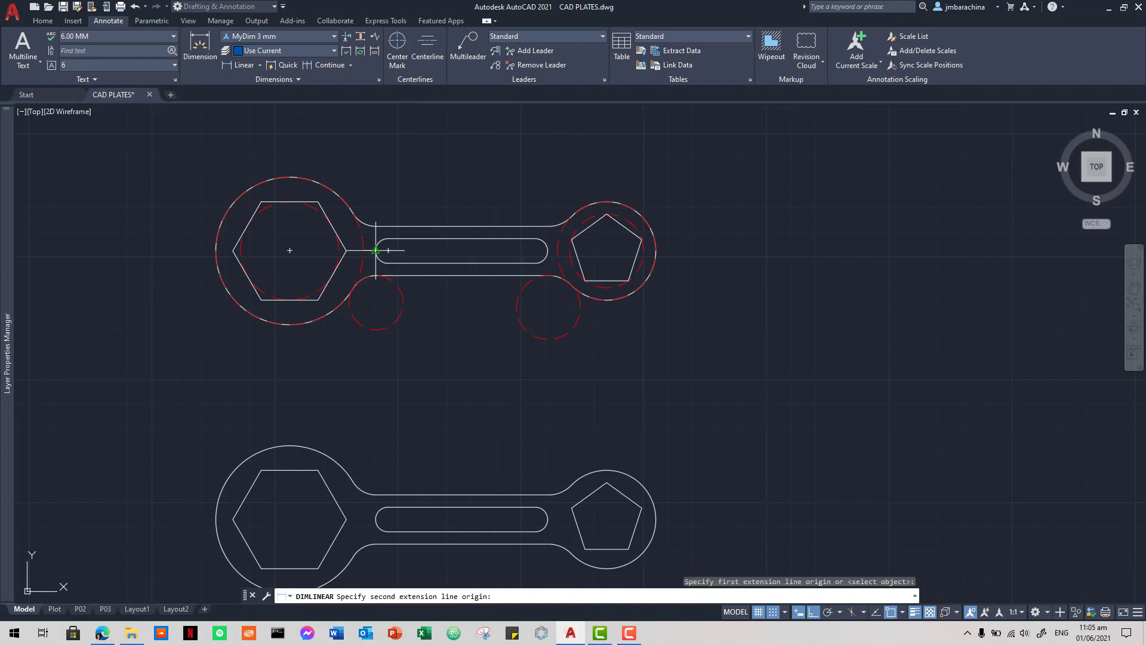
click(376, 245)
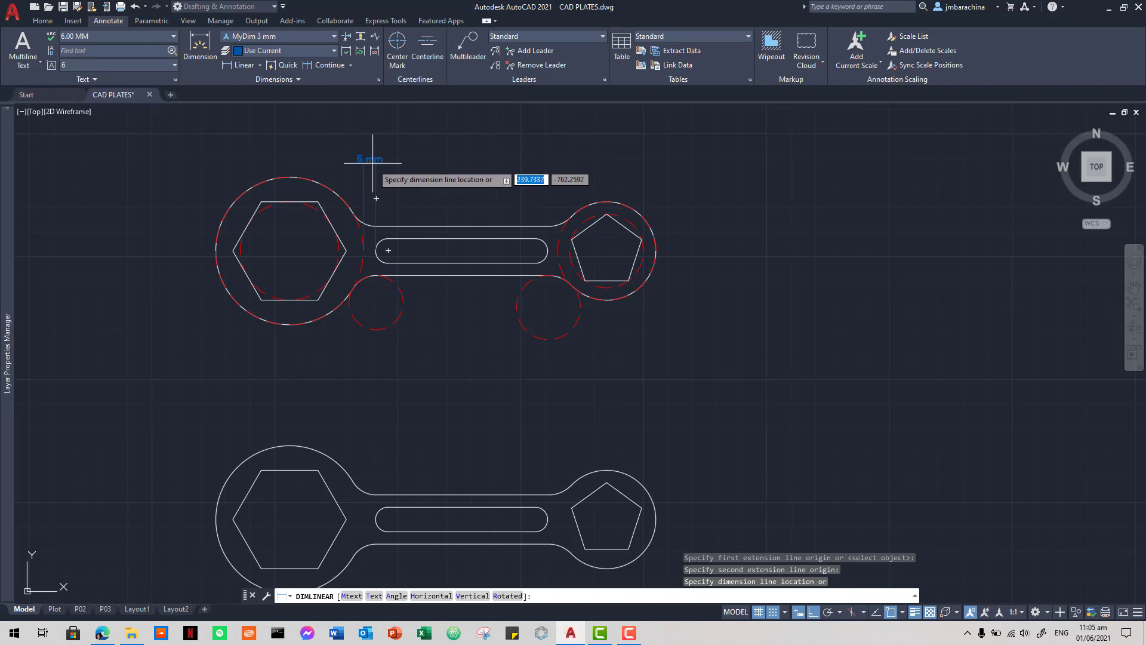
click(373, 162)
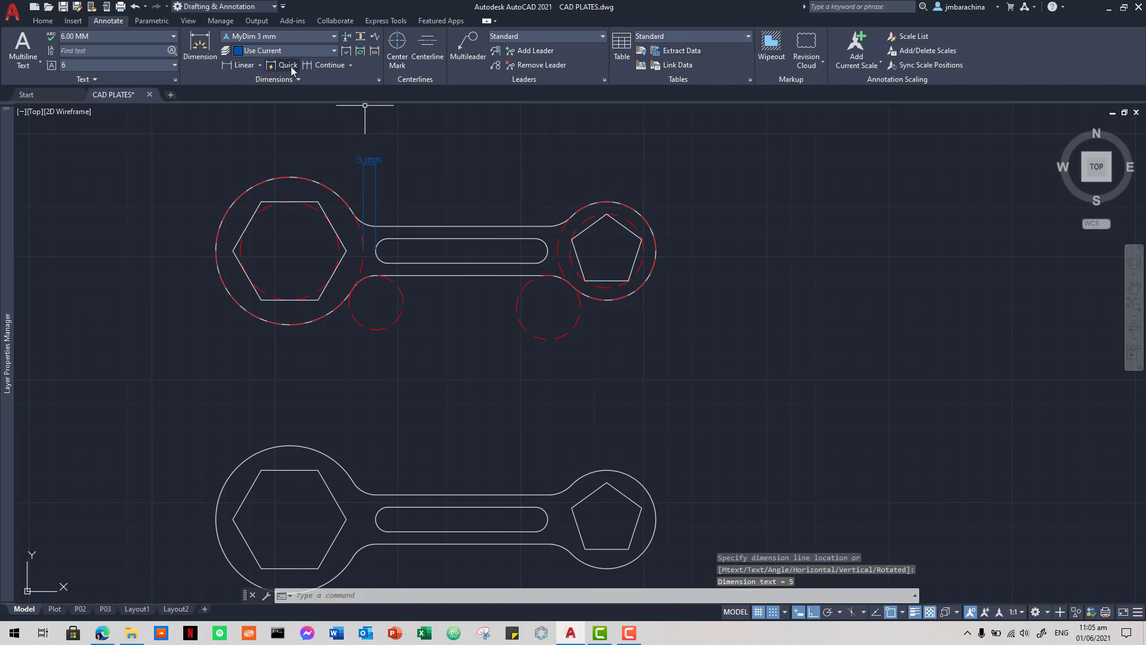
- Continue the dimension chain across the upper wrench's slot length and on to the small head's circle
click(328, 65)
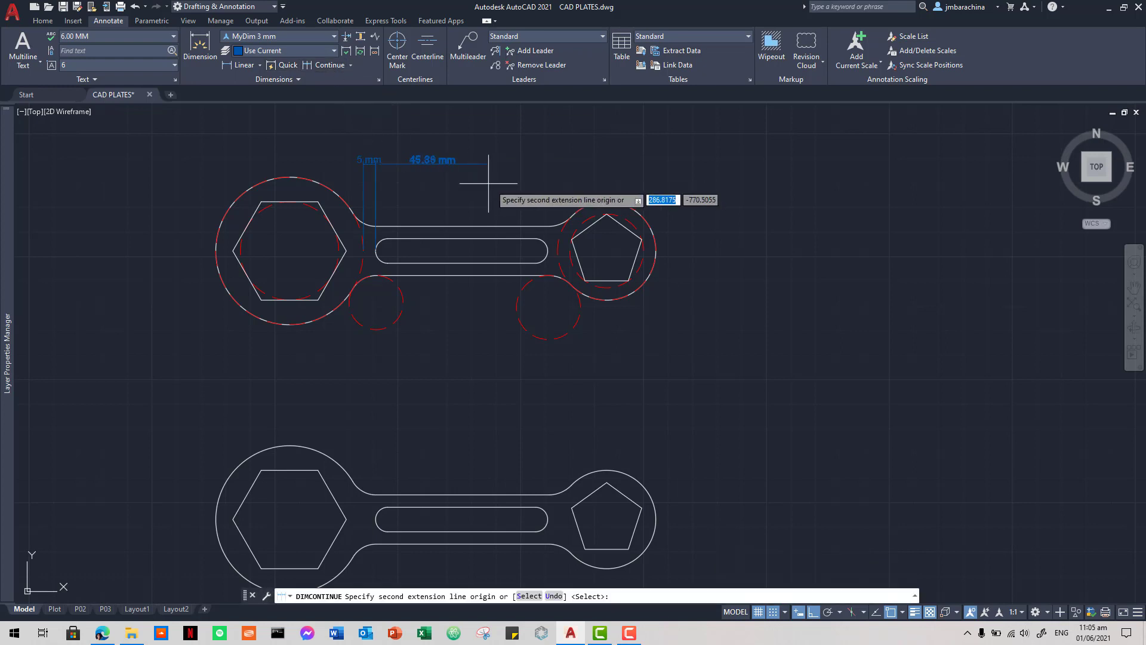
click(548, 250)
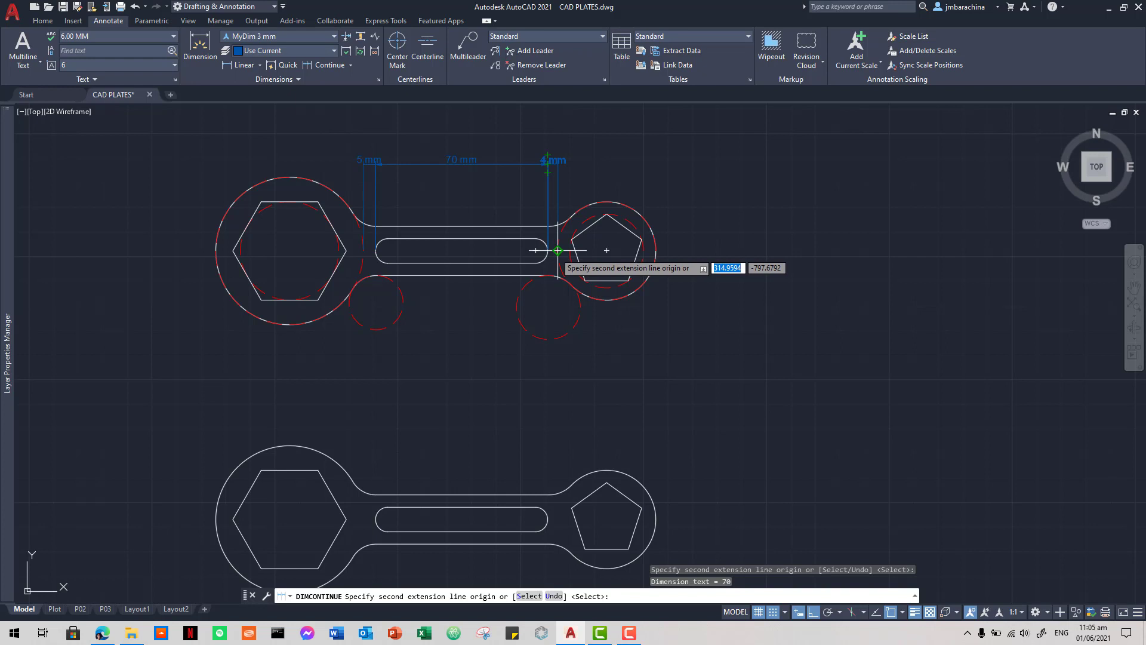
click(556, 250)
key(Return)
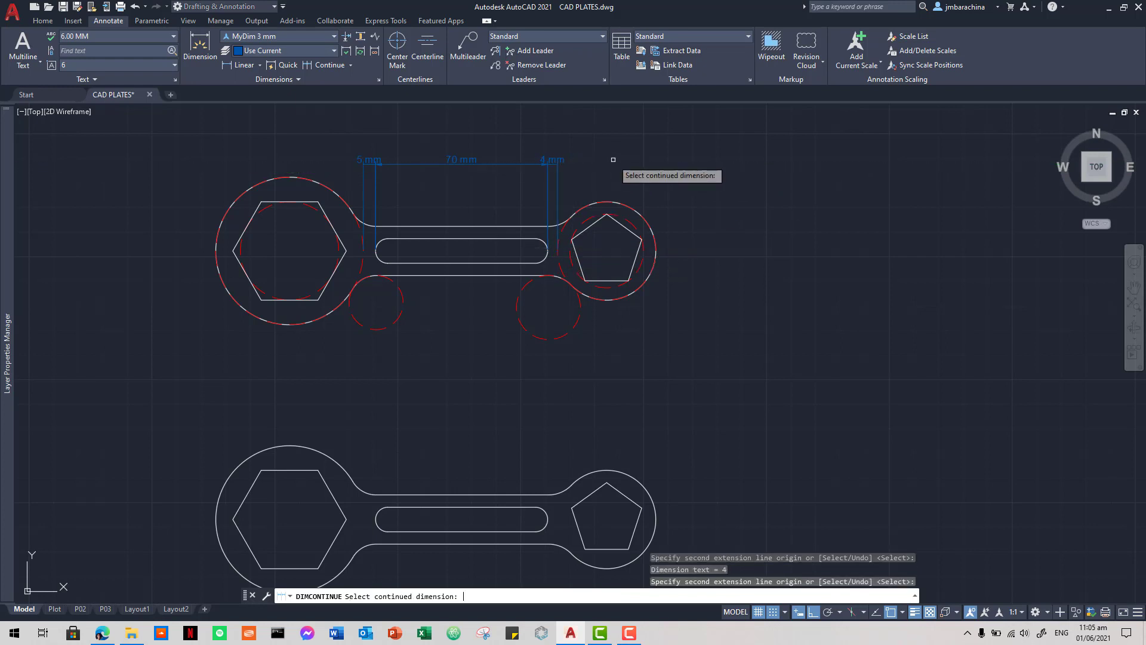
- Add a vertical linear dimension across the slot's width in the lower wrench, placed inside the slot
click(249, 65)
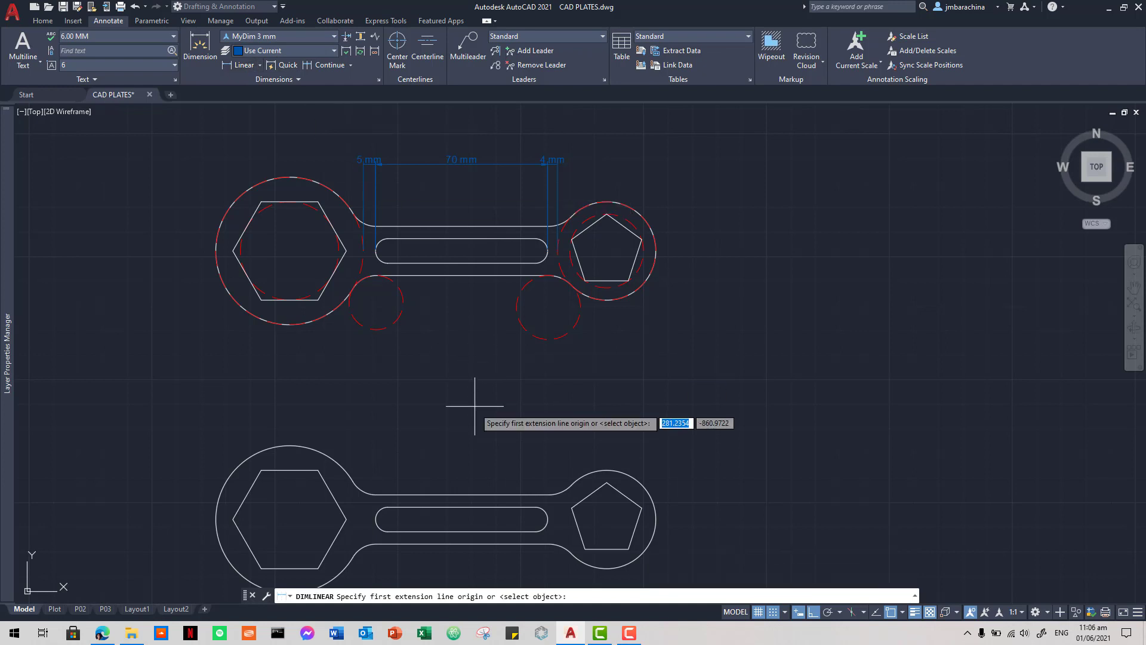
middle_drag(460, 402, 440, 301)
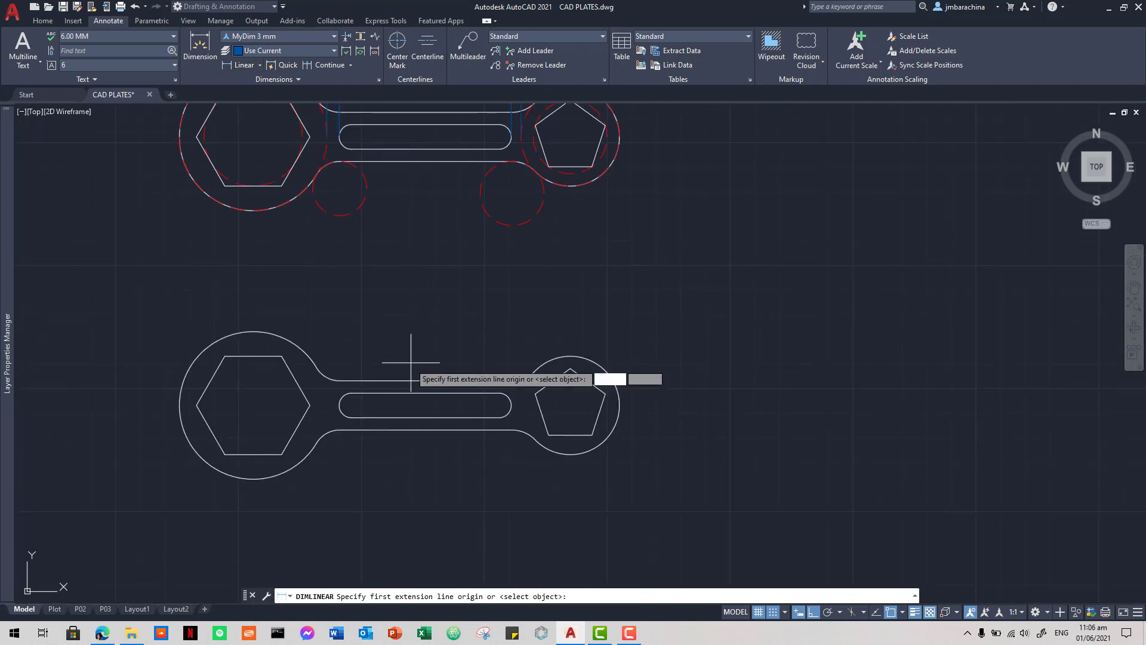
click(396, 416)
click(396, 393)
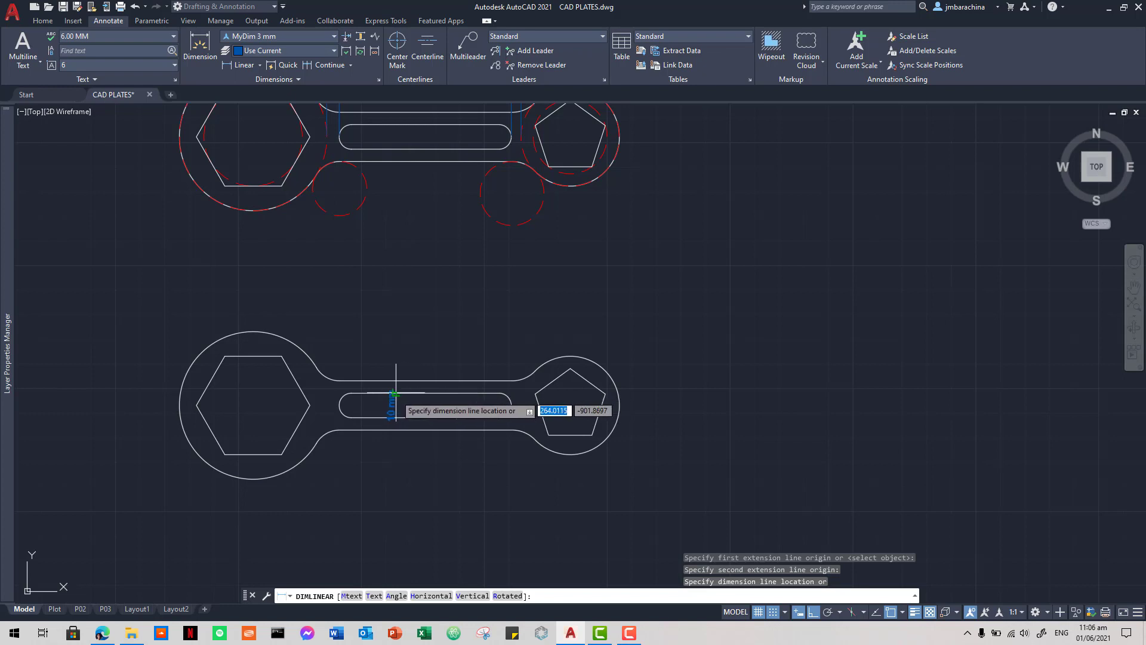
click(395, 395)
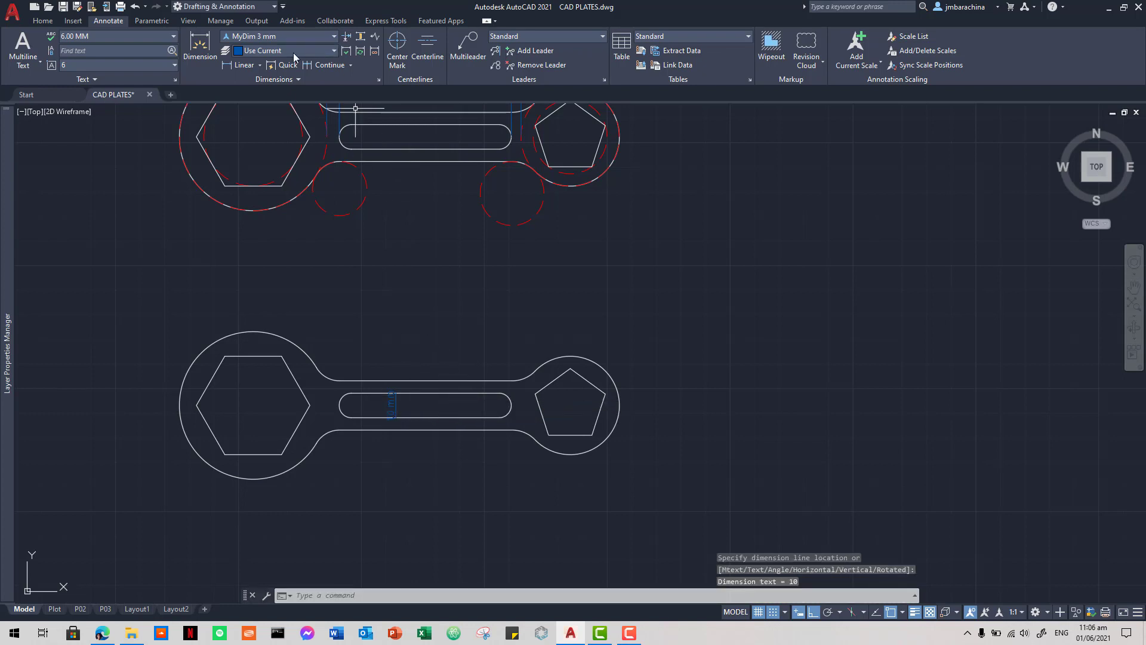
- Add a vertical linear dimension across the full handle width of the lower wrench, beside the slot width dimension
click(247, 67)
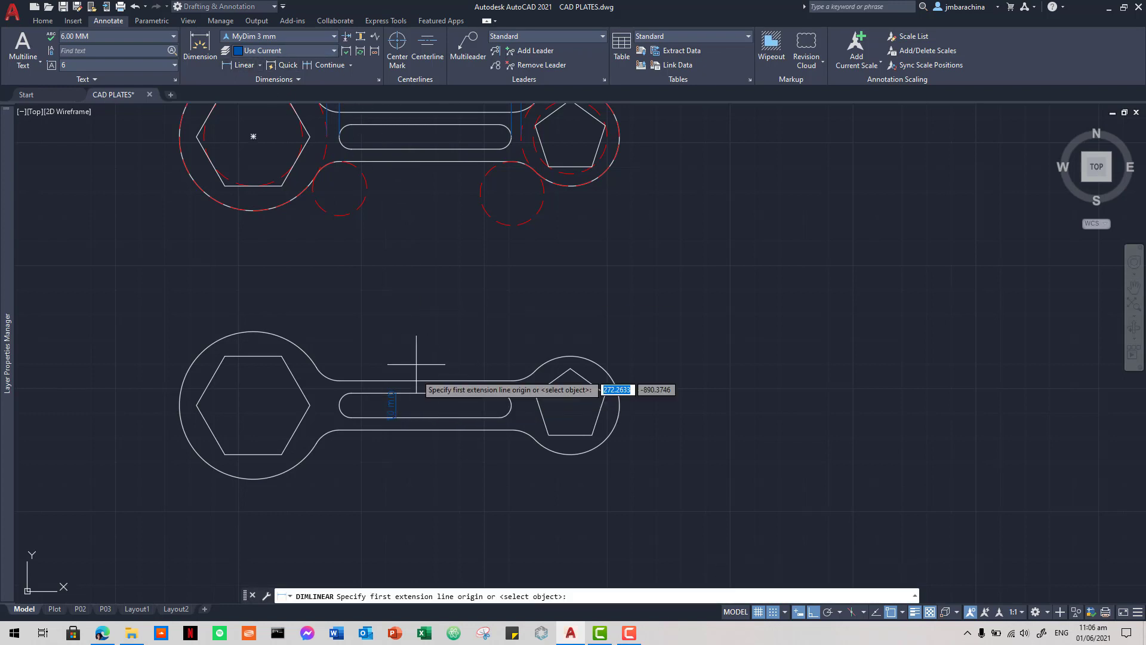
click(426, 429)
click(425, 381)
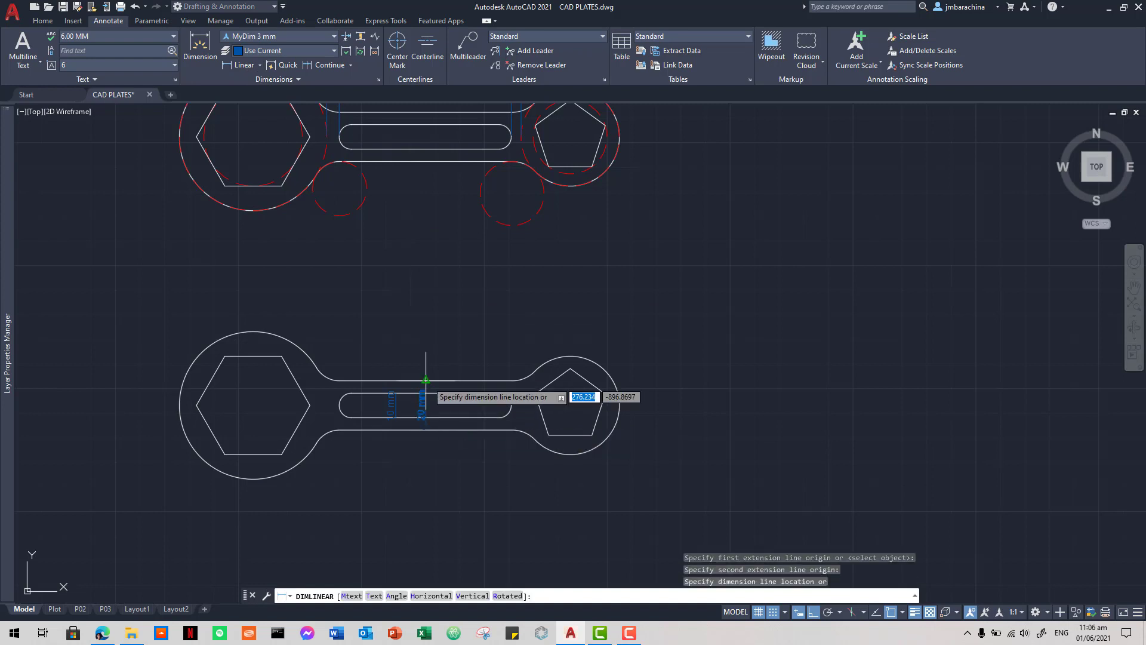
click(424, 380)
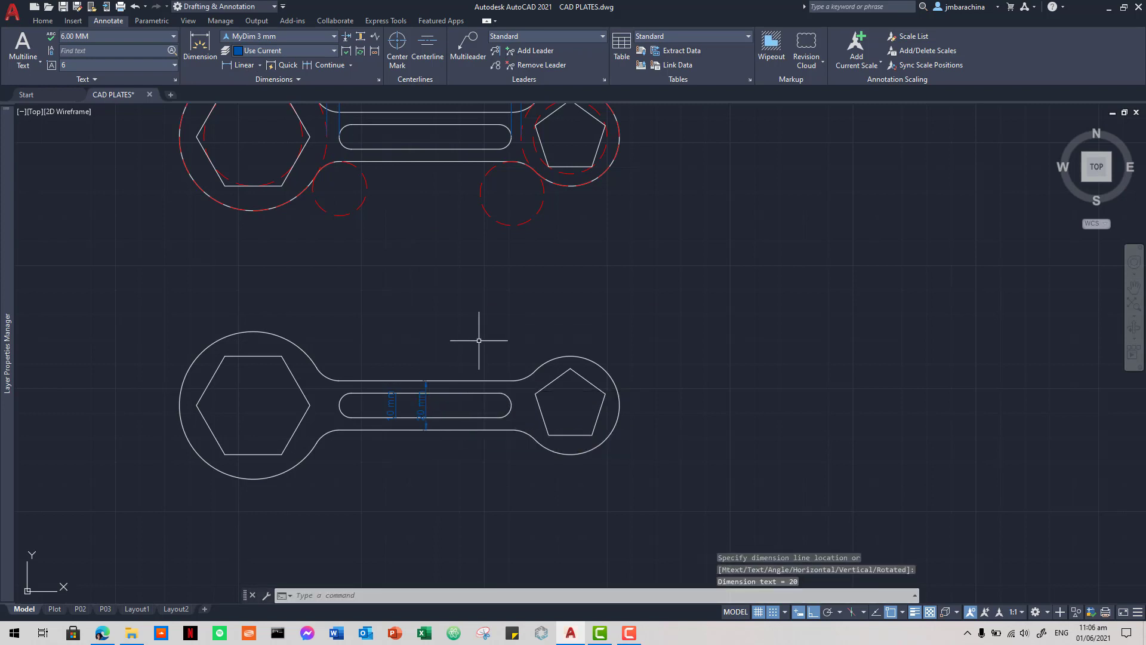
- Check the remaining dimensions in the CAD PLATES-P03 PDF, return to AutoCAD and start the Dimension command for the lower wrench
middle_drag(486, 330, 498, 374)
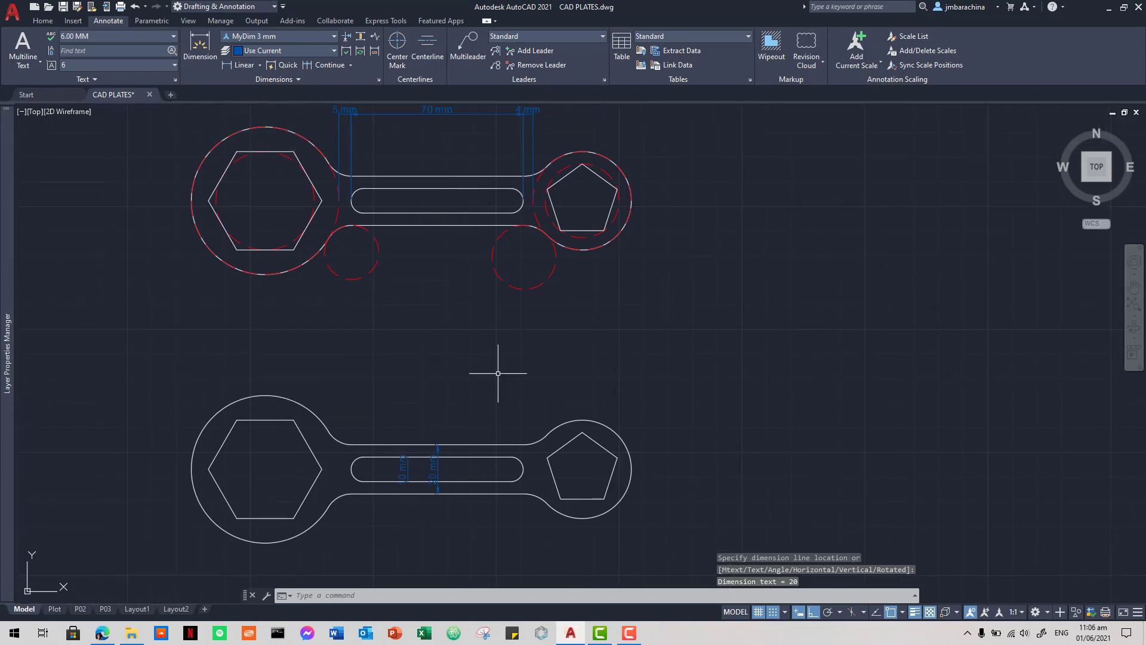
key(alt+Tab)
key(alt+Tab)
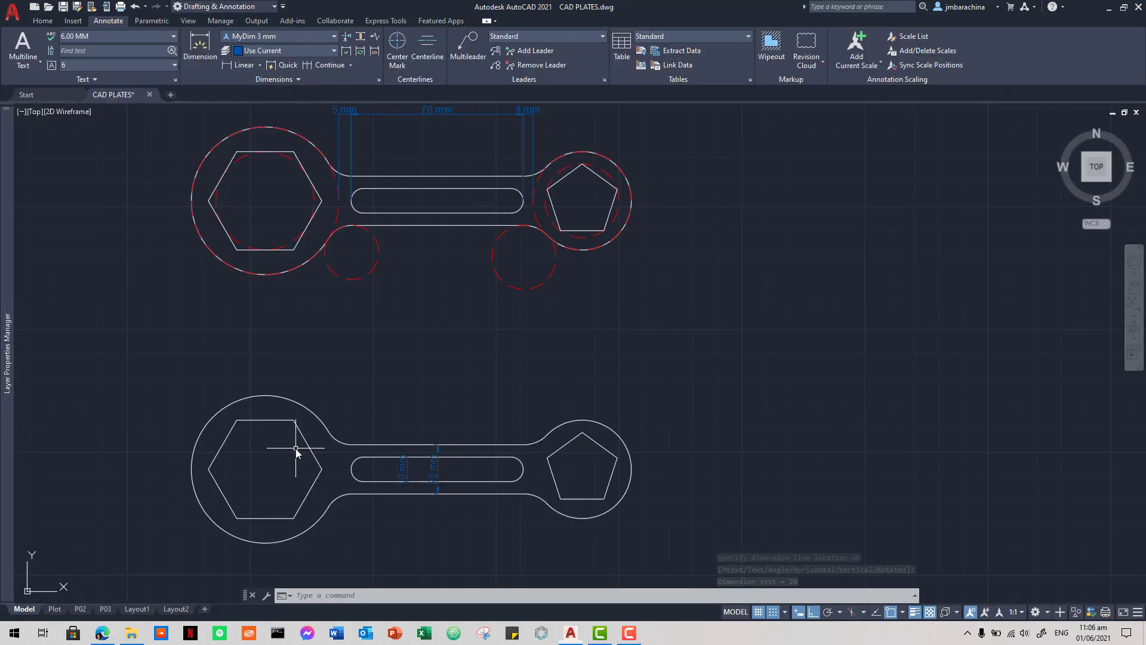
key(alt+Tab)
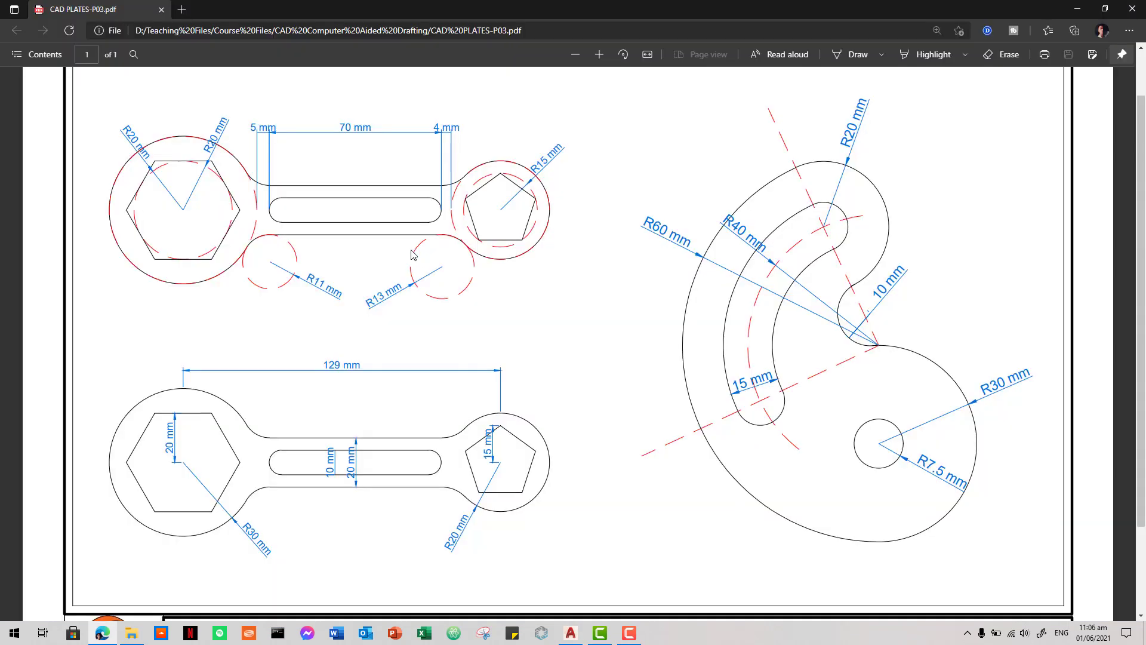
key(alt+Tab)
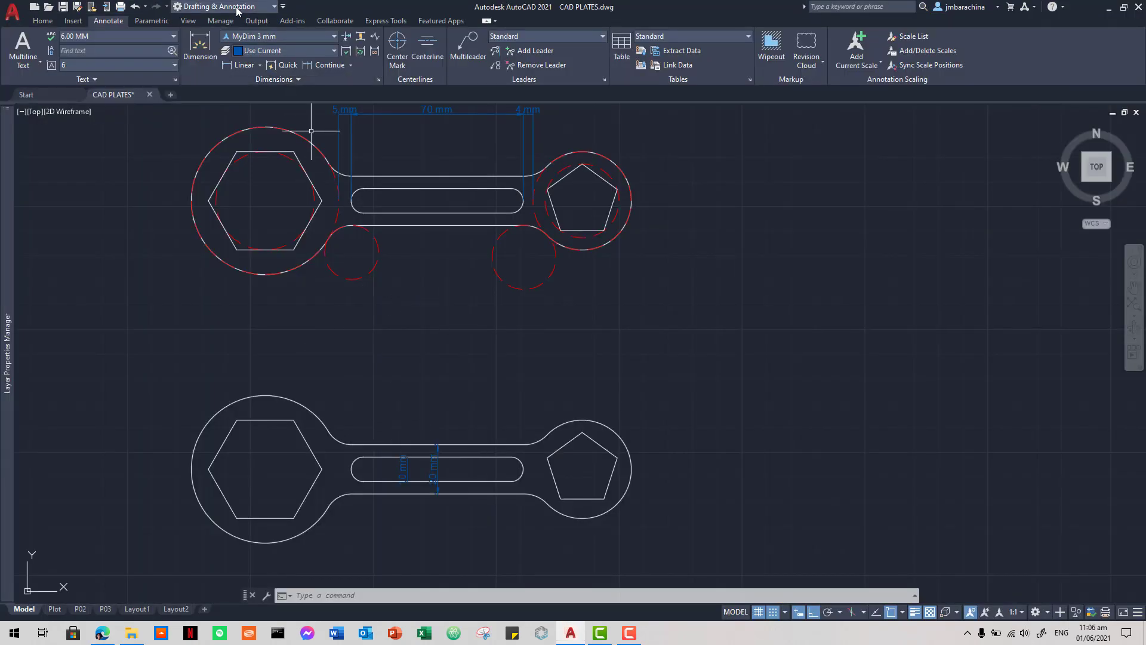
click(199, 45)
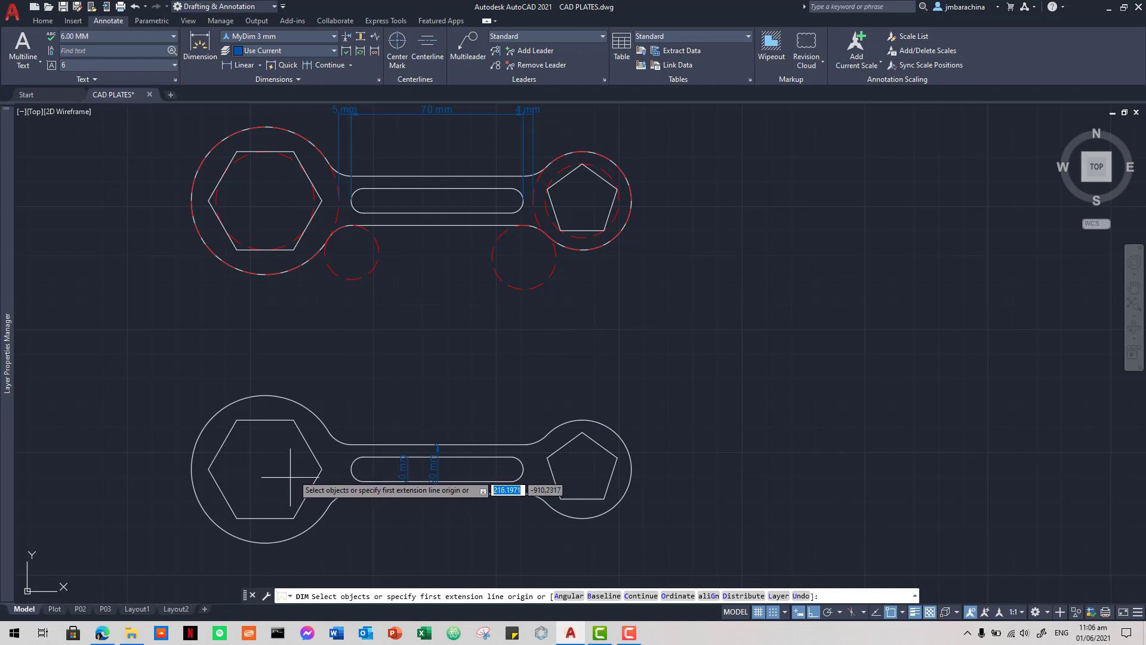
- Dimension the horizontal distance between the two end-circle centers of the lower wrench, placed above it, and check it against the reference PDF
click(265, 469)
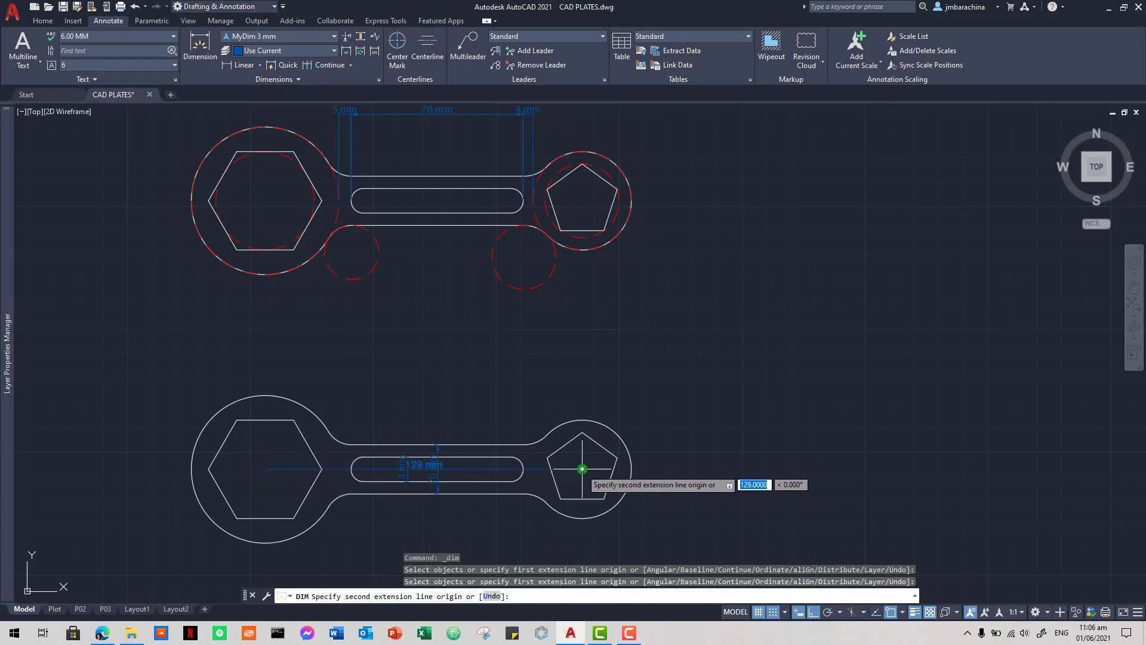
click(582, 469)
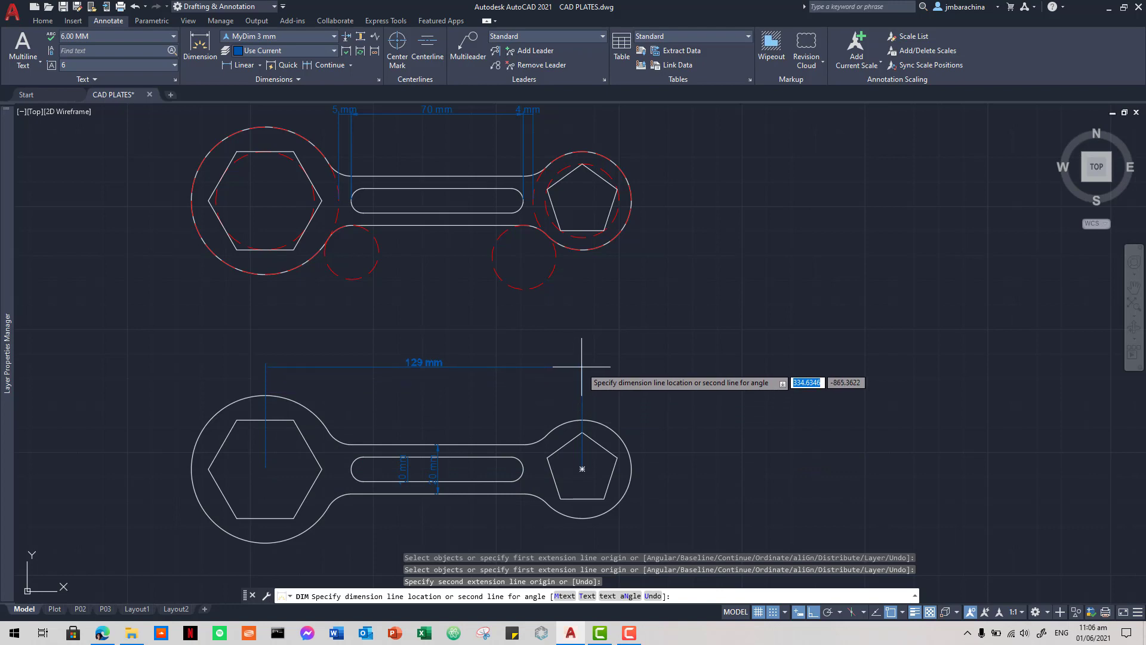
click(519, 357)
key(alt+Tab)
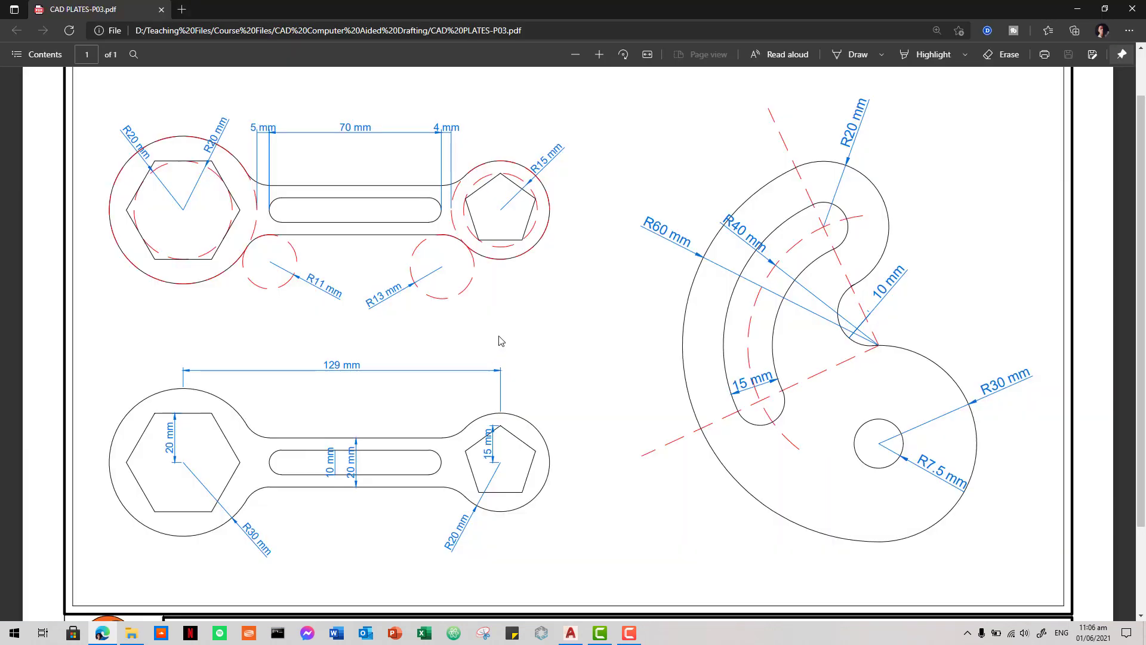
key(alt+Tab)
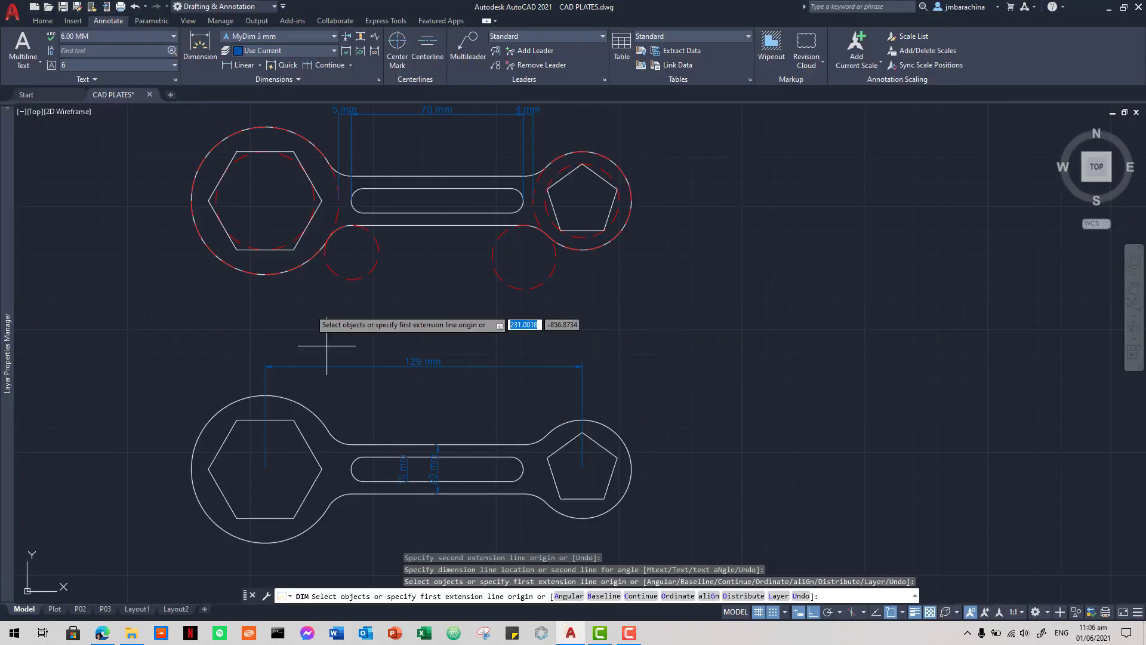
- Add a vertical linear dimension from the lower wrench's hexagon center to the midpoint of its upper side
click(245, 65)
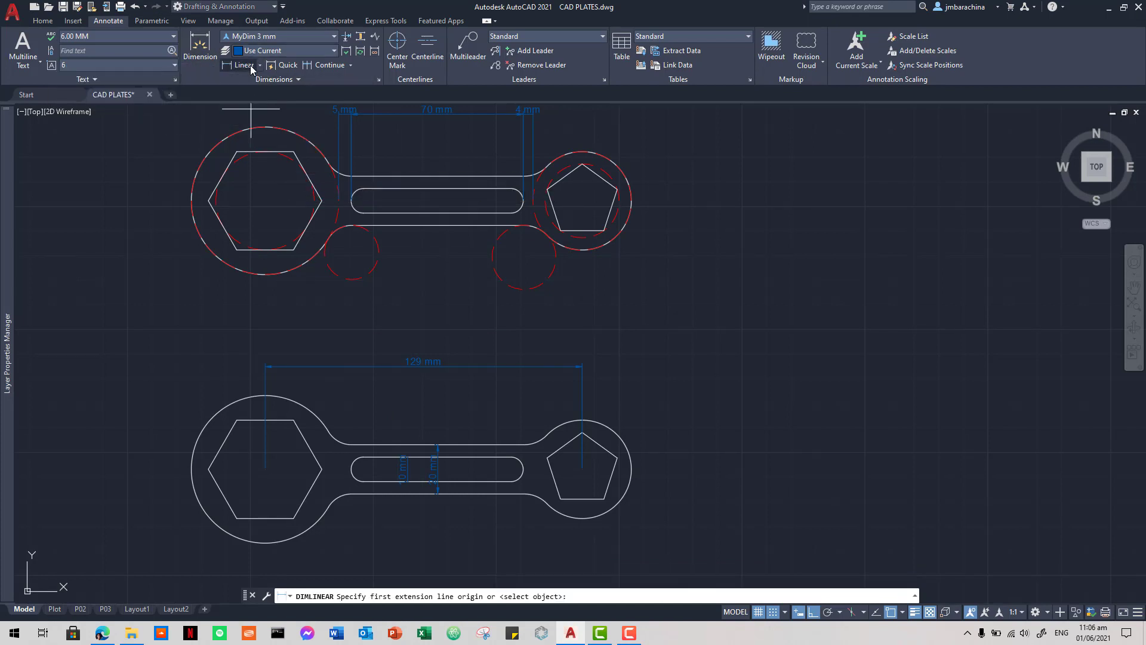
click(265, 469)
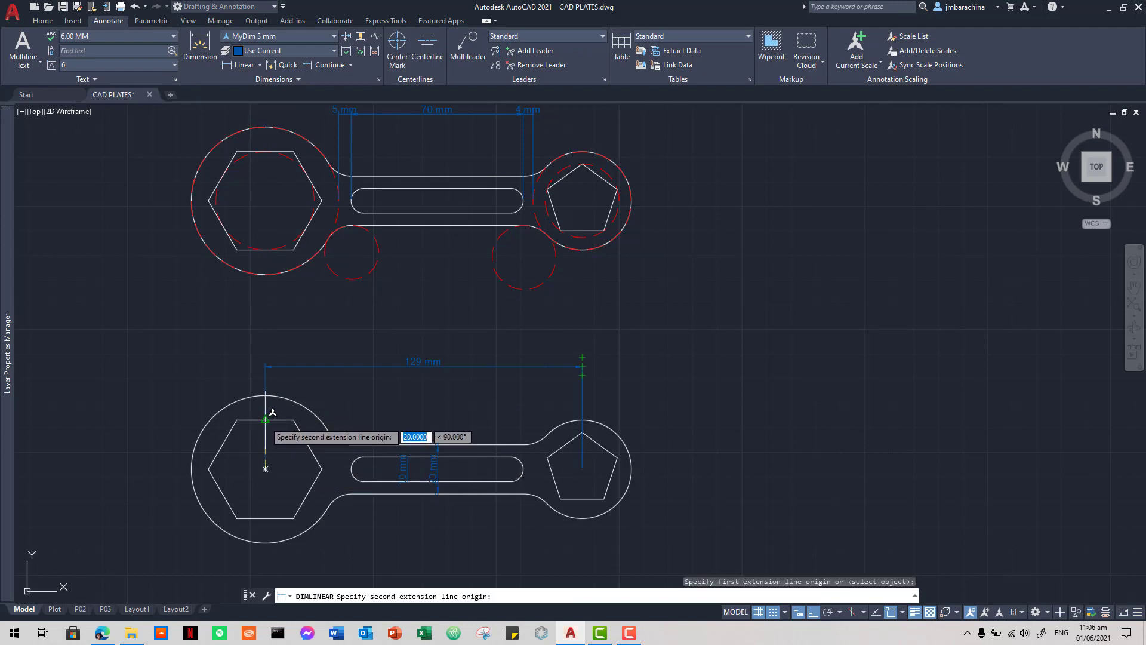
click(265, 420)
click(267, 416)
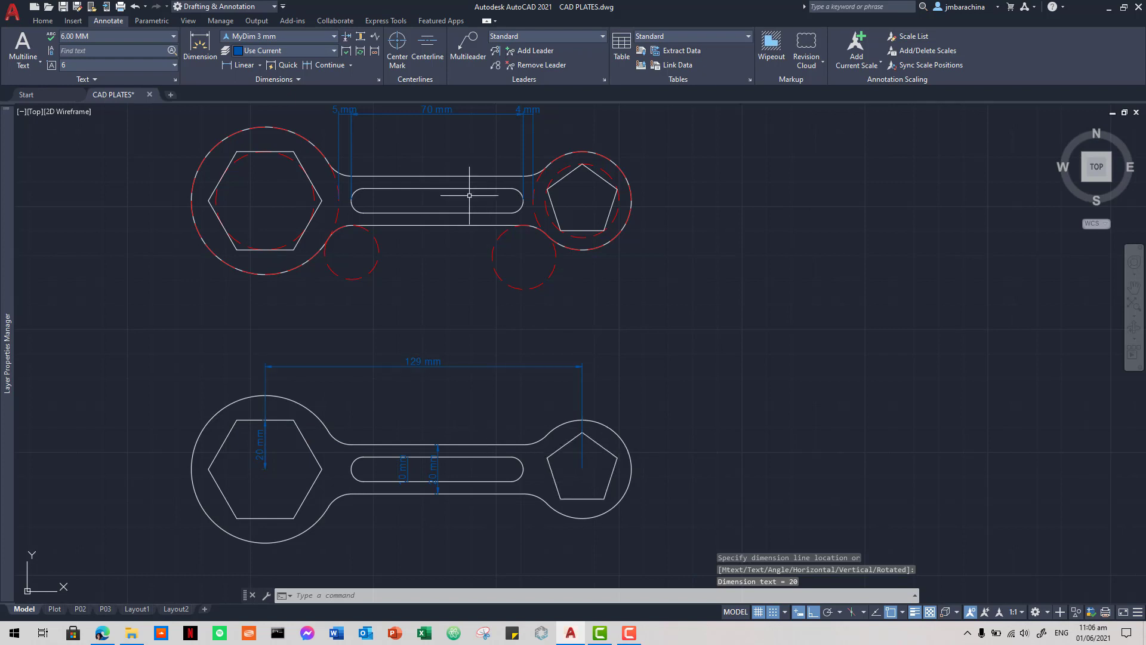
- Add a vertical linear dimension from the lower wrench's pentagon center to its upper vertex
click(242, 64)
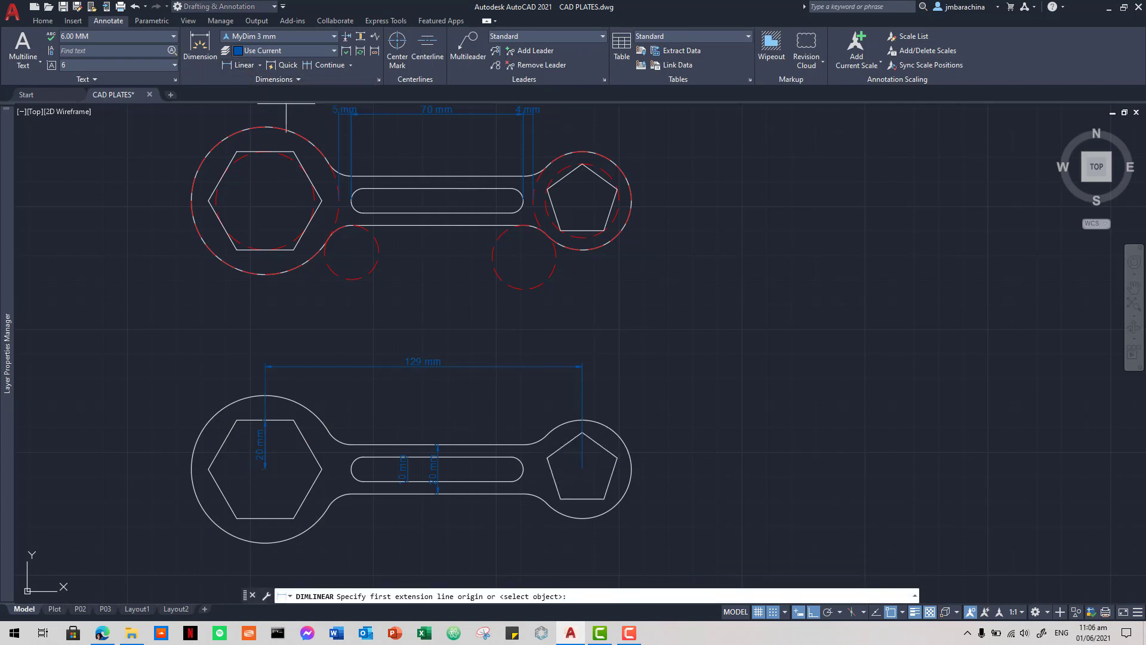
click(582, 469)
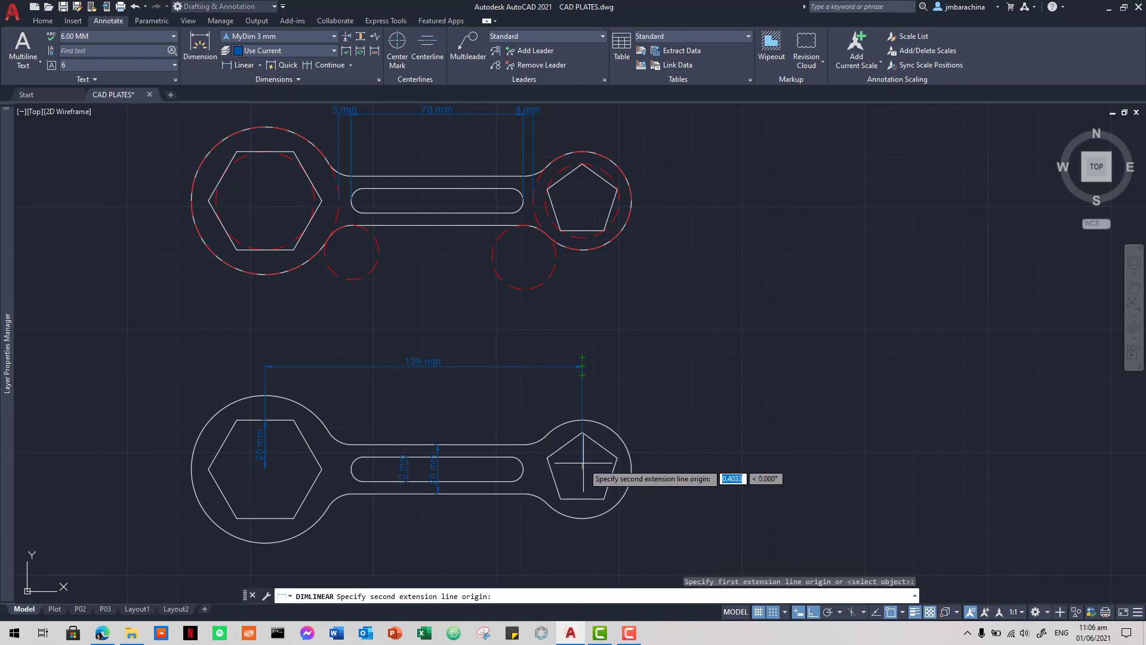
click(583, 434)
click(582, 434)
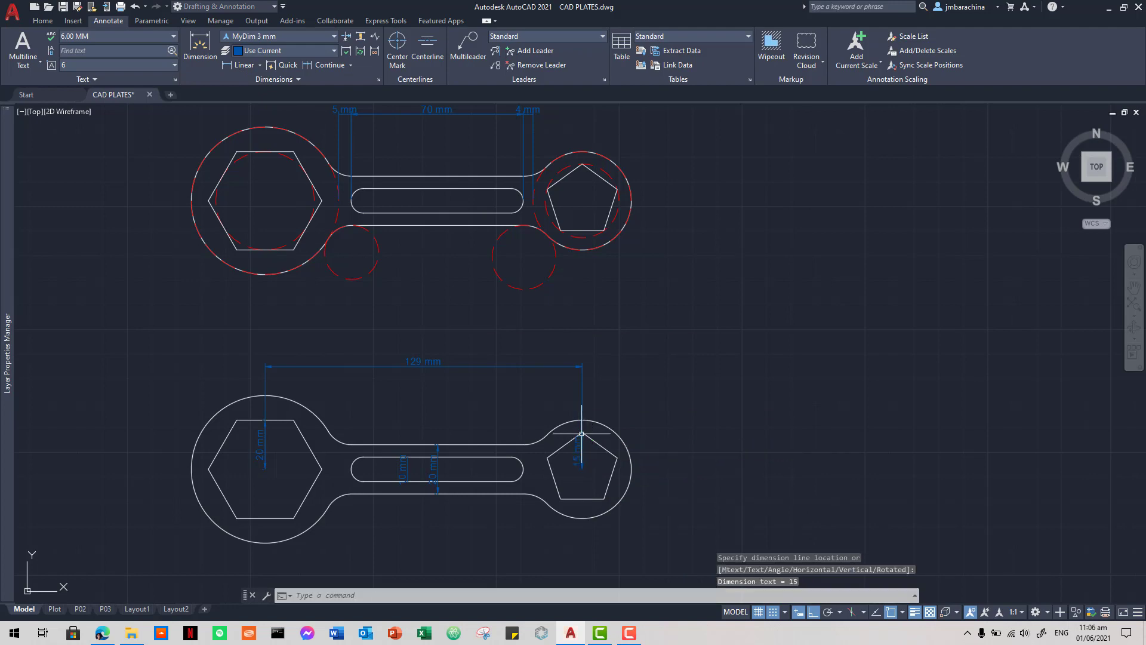
- Check the reference PDF and add a radius dimension to the large outer circle around the upper wrench's hexagon, placed outside the circle
key(alt+Tab)
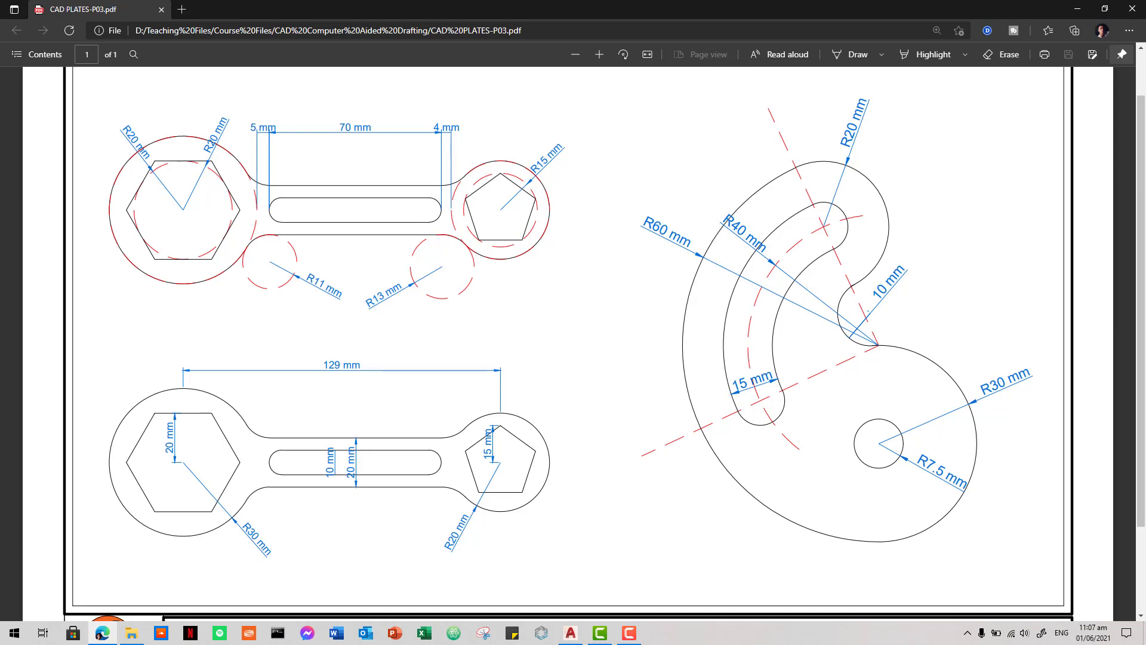
key(alt+Tab)
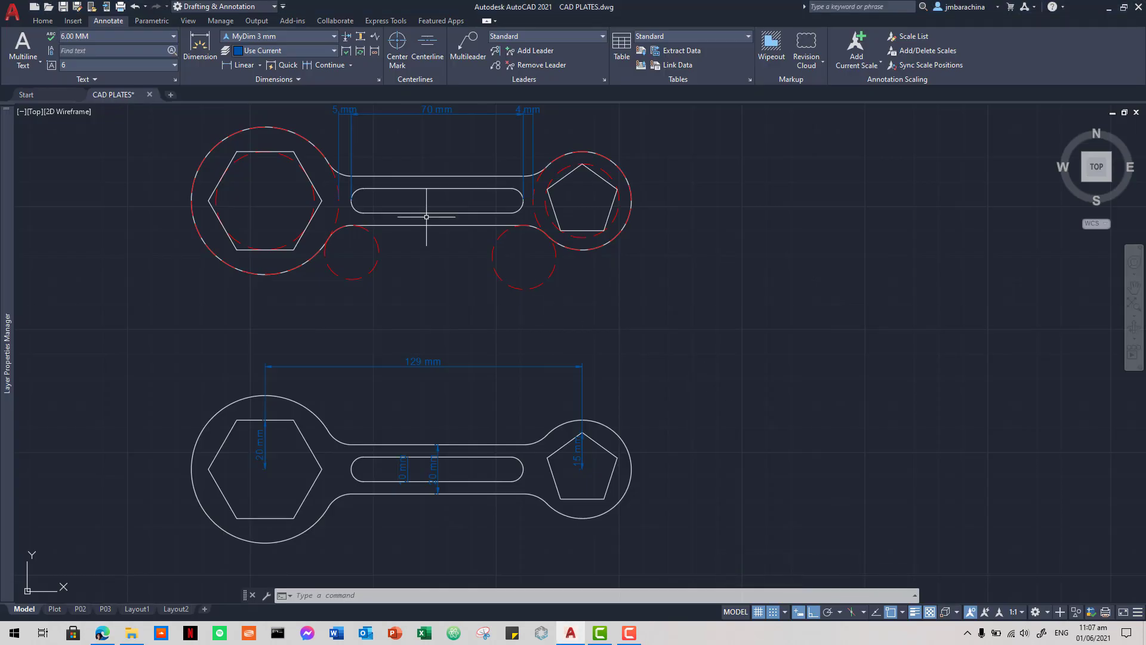
click(260, 65)
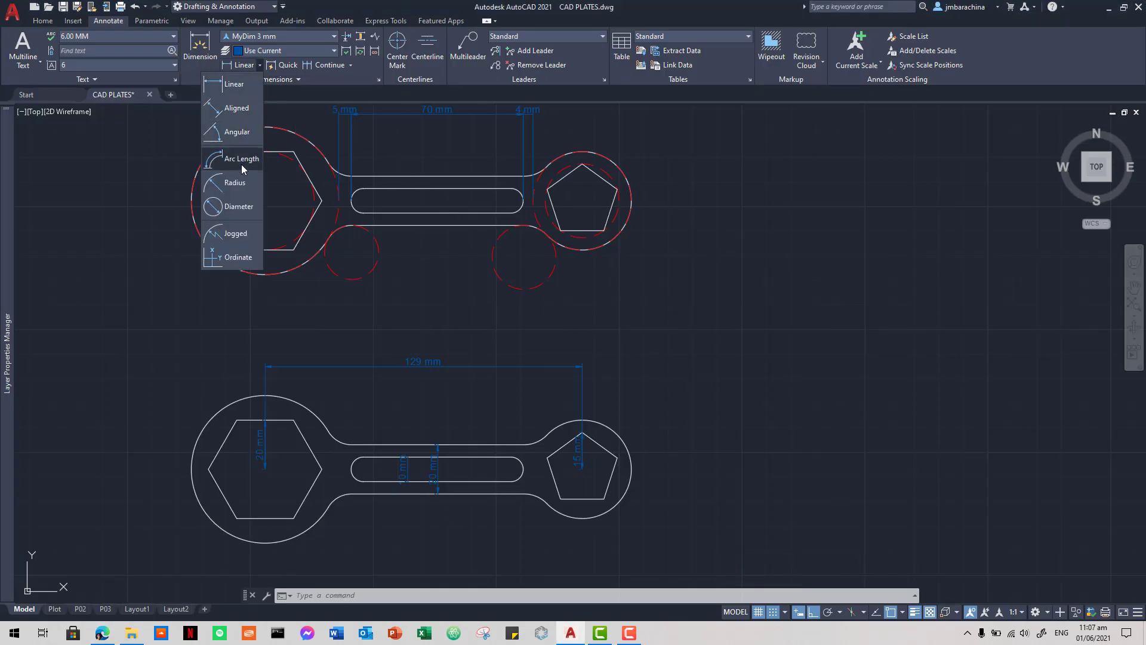
click(238, 182)
middle_drag(271, 223, 284, 289)
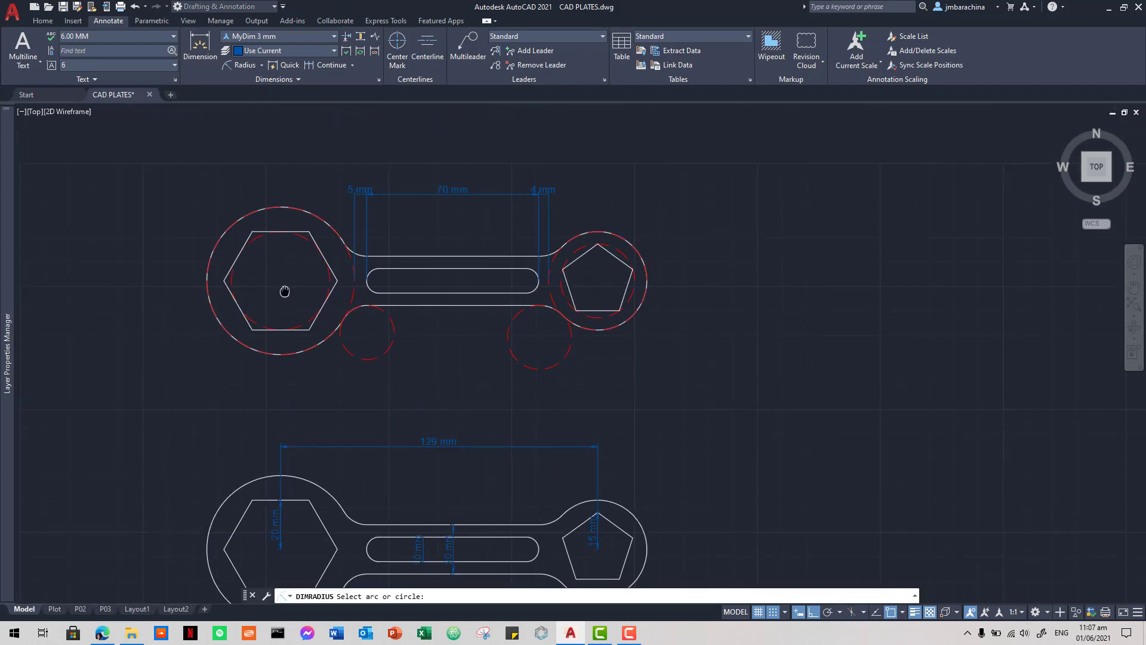
click(228, 229)
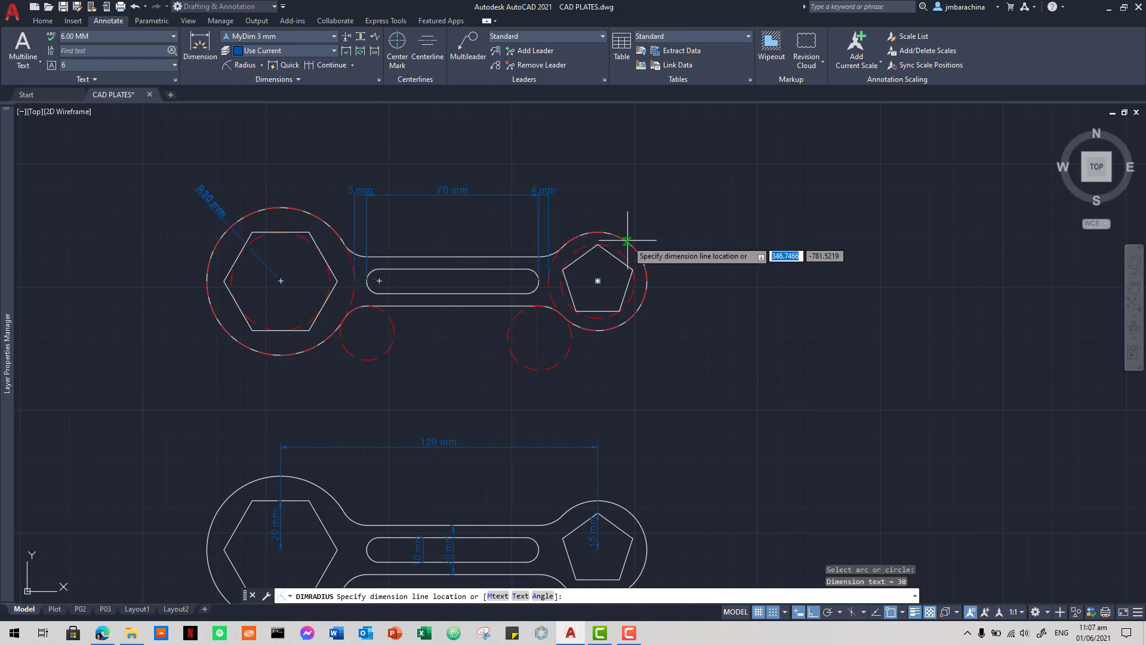
key(Escape)
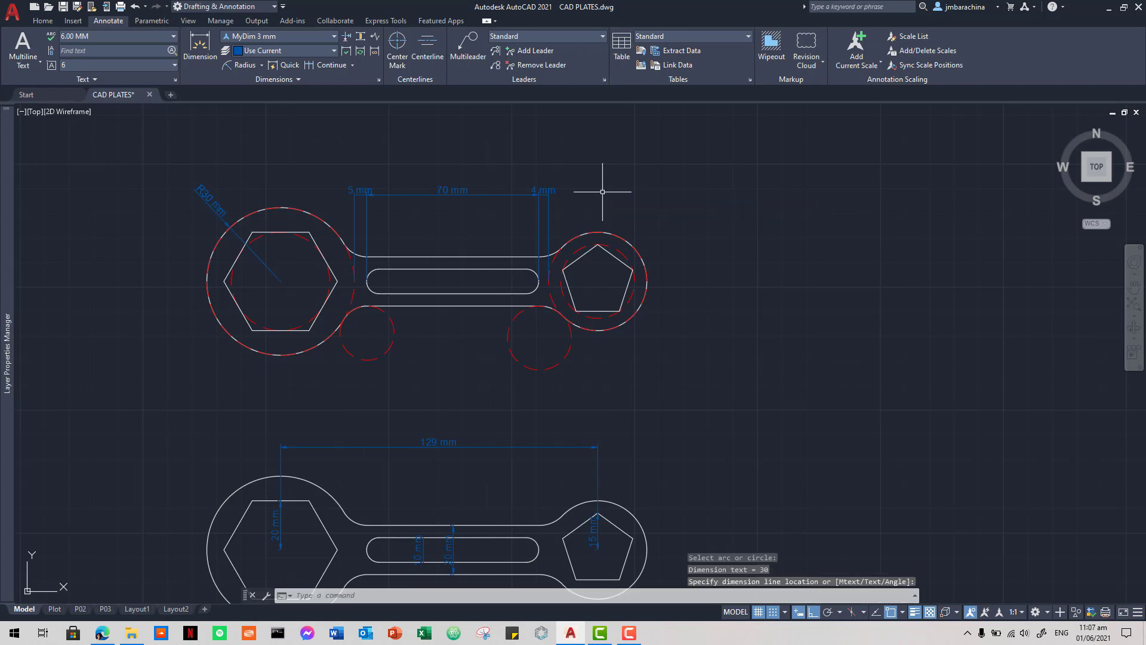
- Add a radius dimension to the outer circle around the upper wrench's pentagon, placed outside the circle
key(Return)
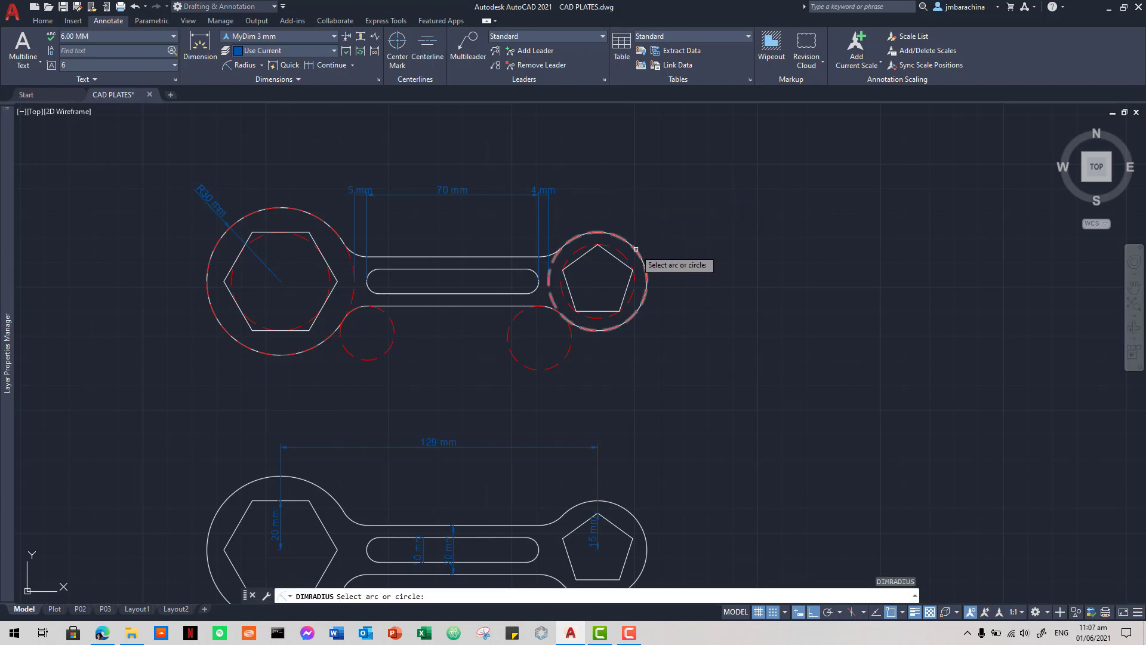
click(635, 247)
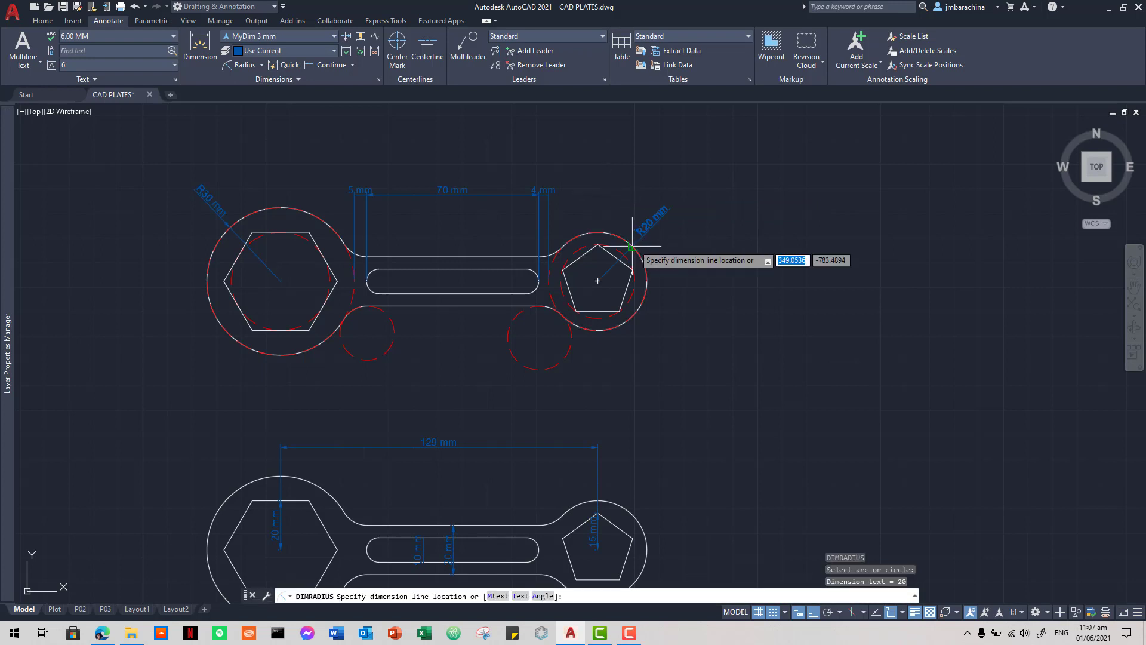
click(672, 235)
- Add radius dimensions to both small dashed construction circles below the upper wrench's handle, placing the text between them
key(Return)
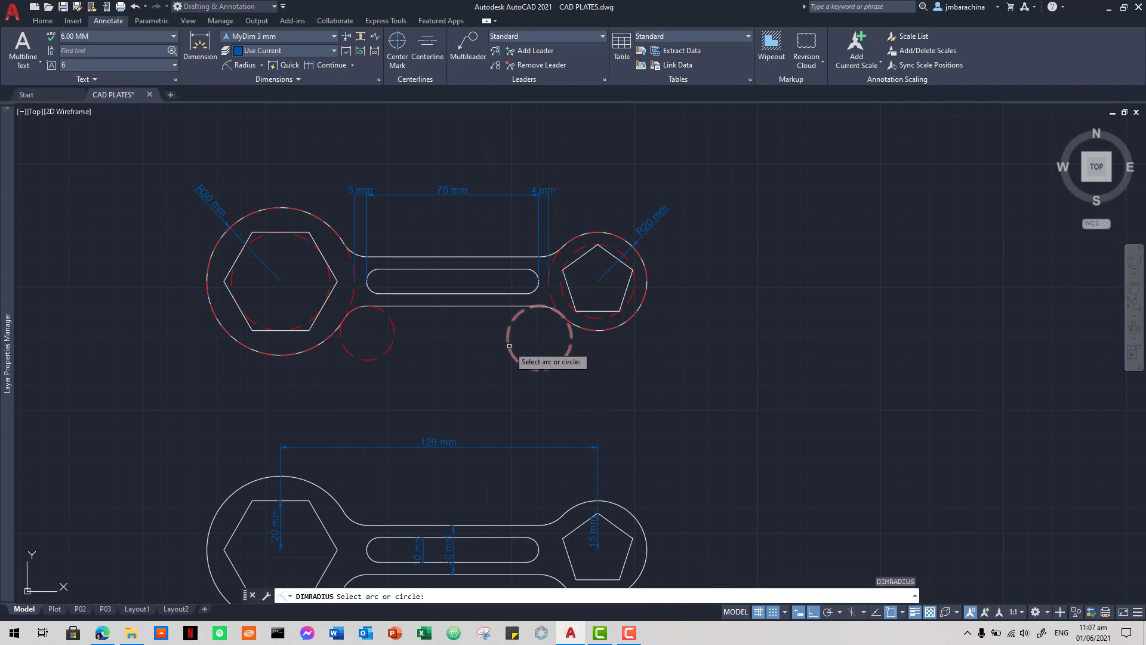
click(511, 352)
click(483, 371)
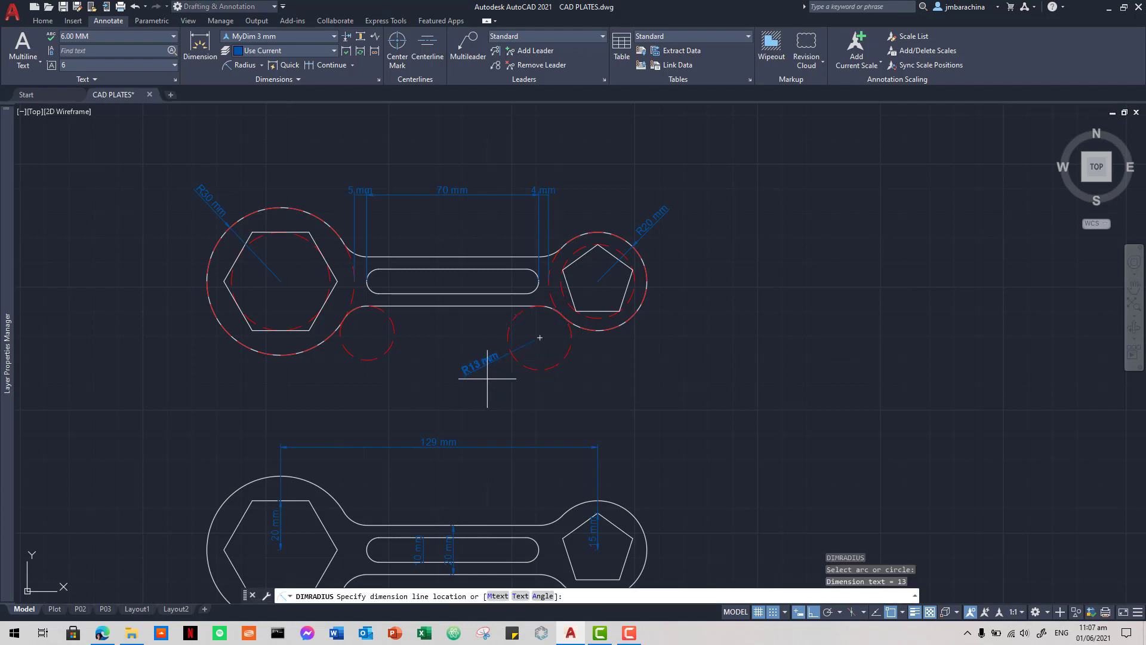
key(Return)
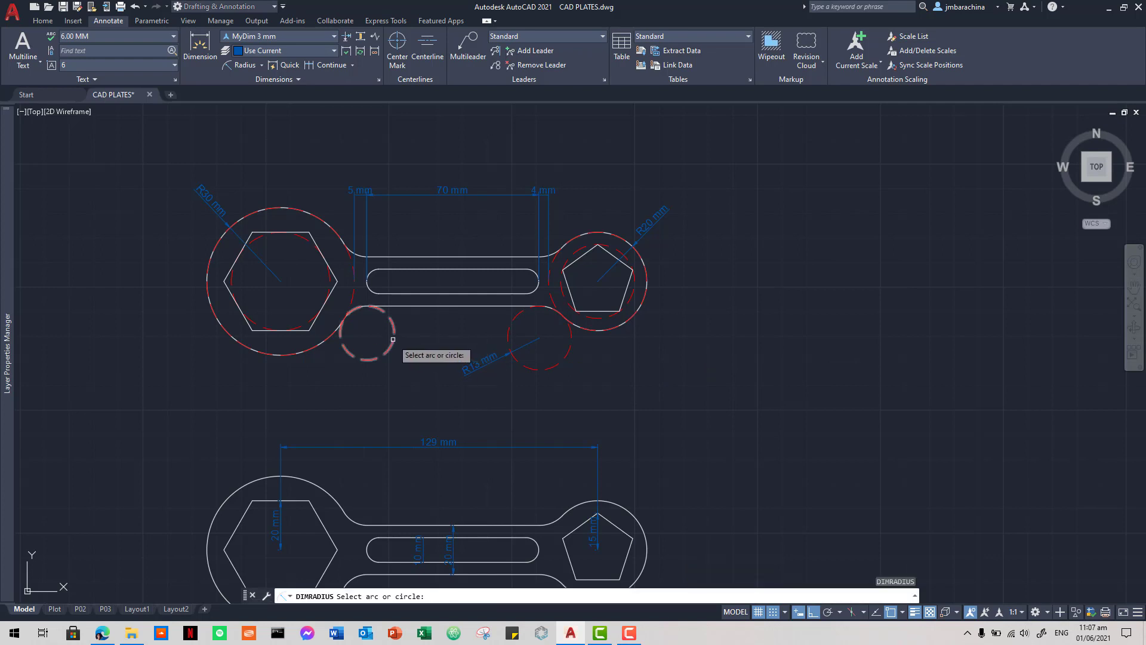
click(393, 339)
click(426, 331)
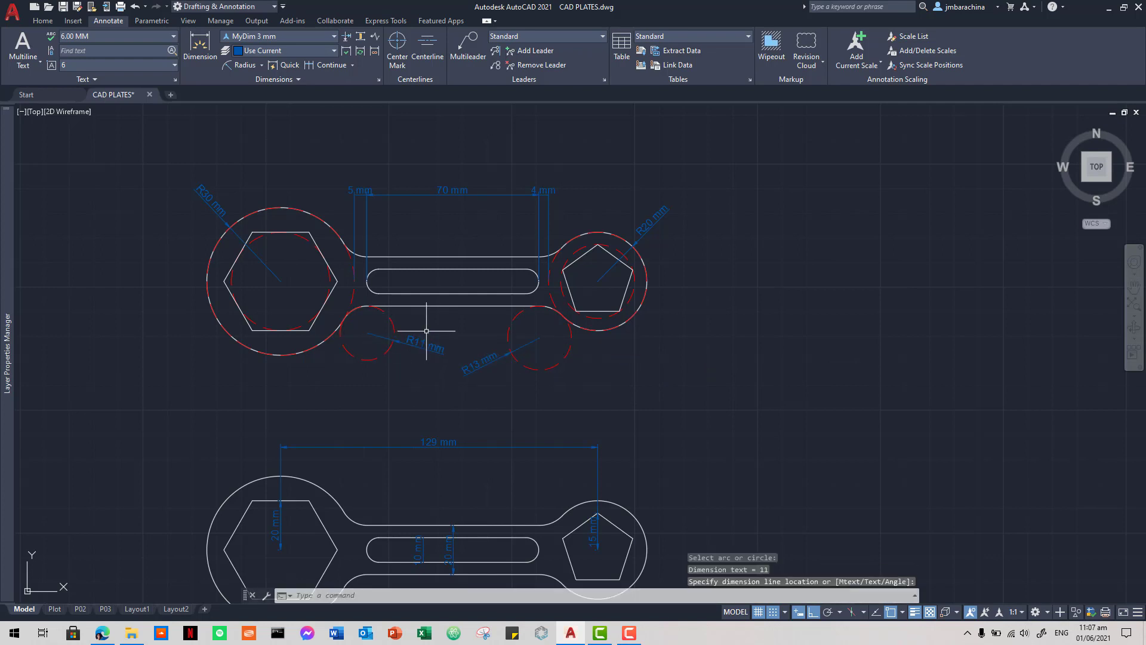
- Add radius dimensions to the outer arcs around the hexagon and the pentagon on the lower wrench
middle_drag(471, 403, 481, 293)
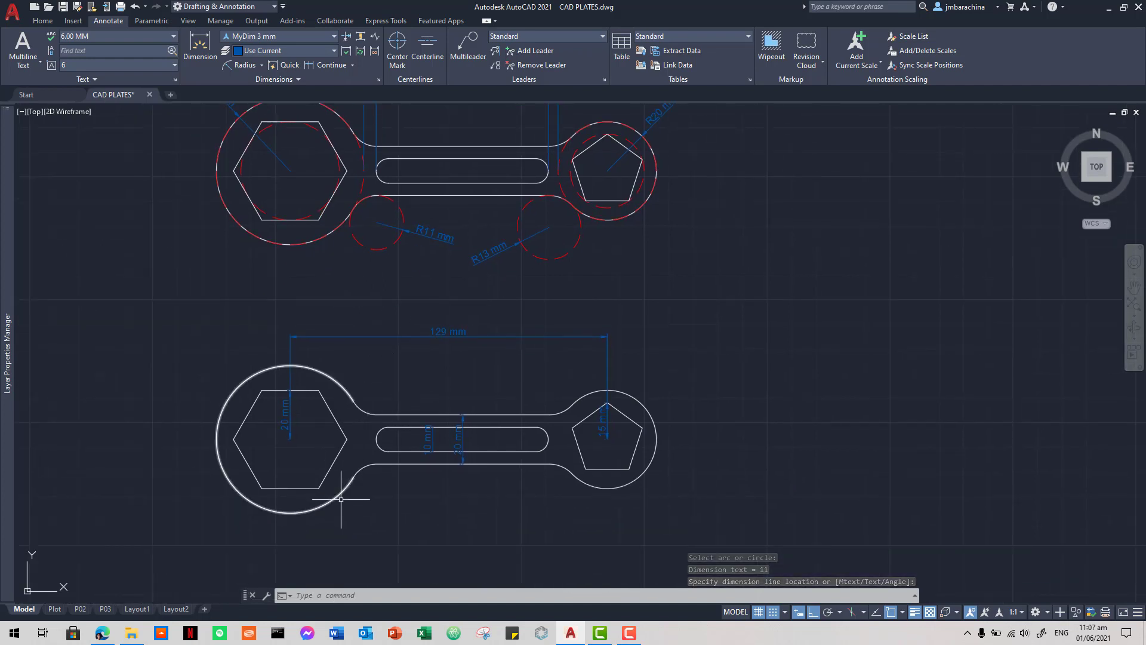
key(Return)
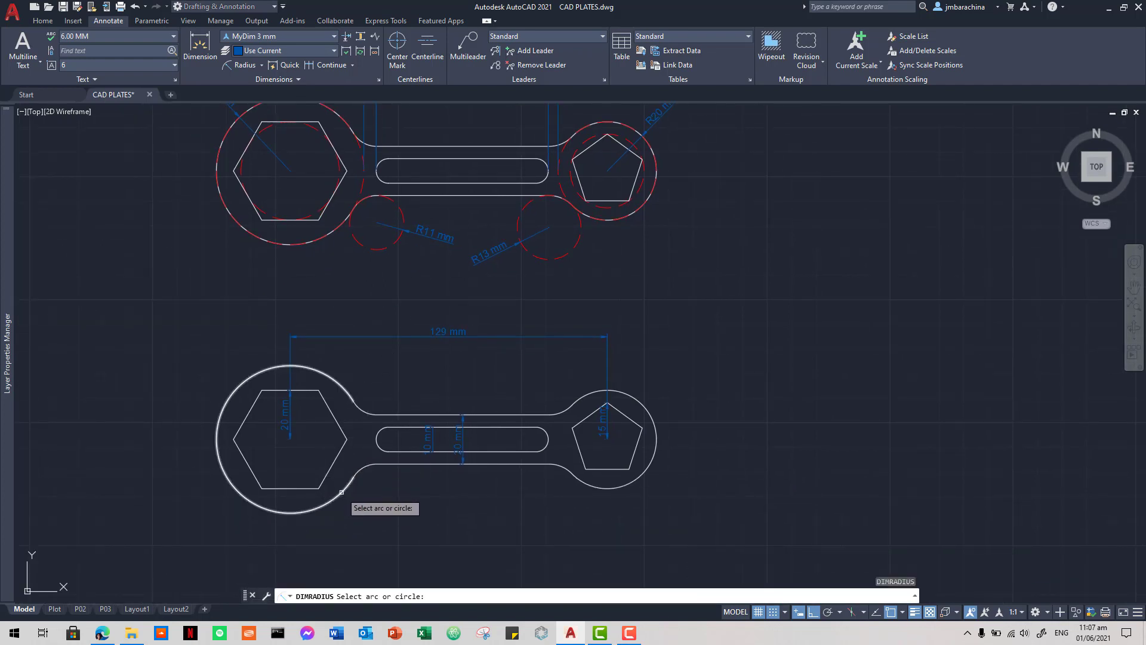
click(340, 493)
click(403, 492)
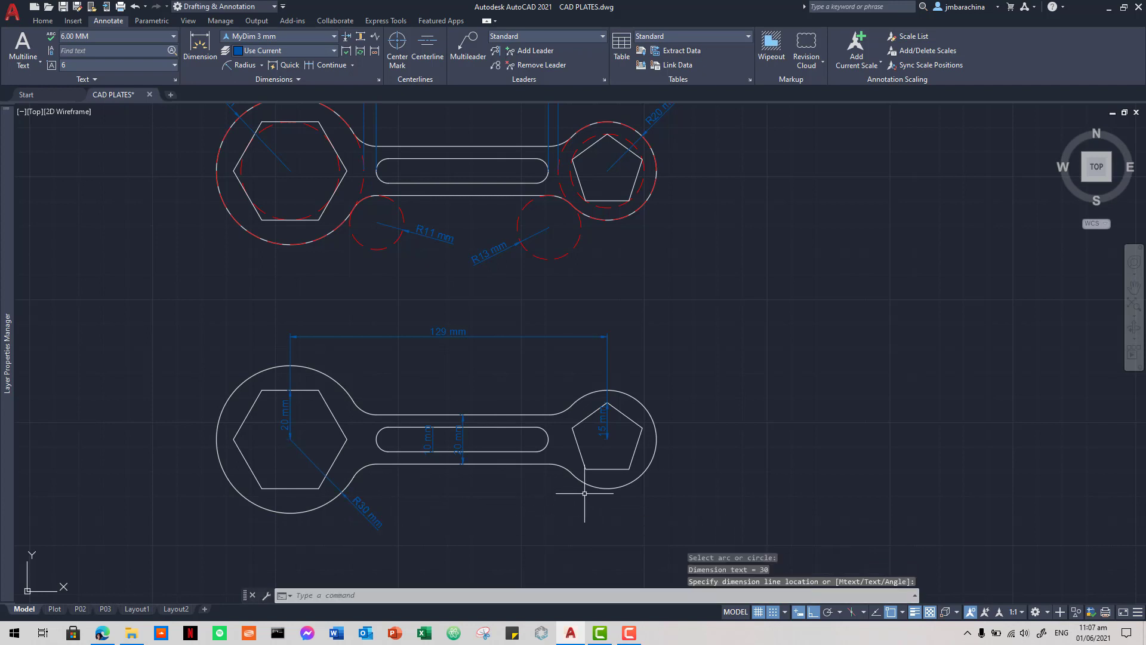
key(Return)
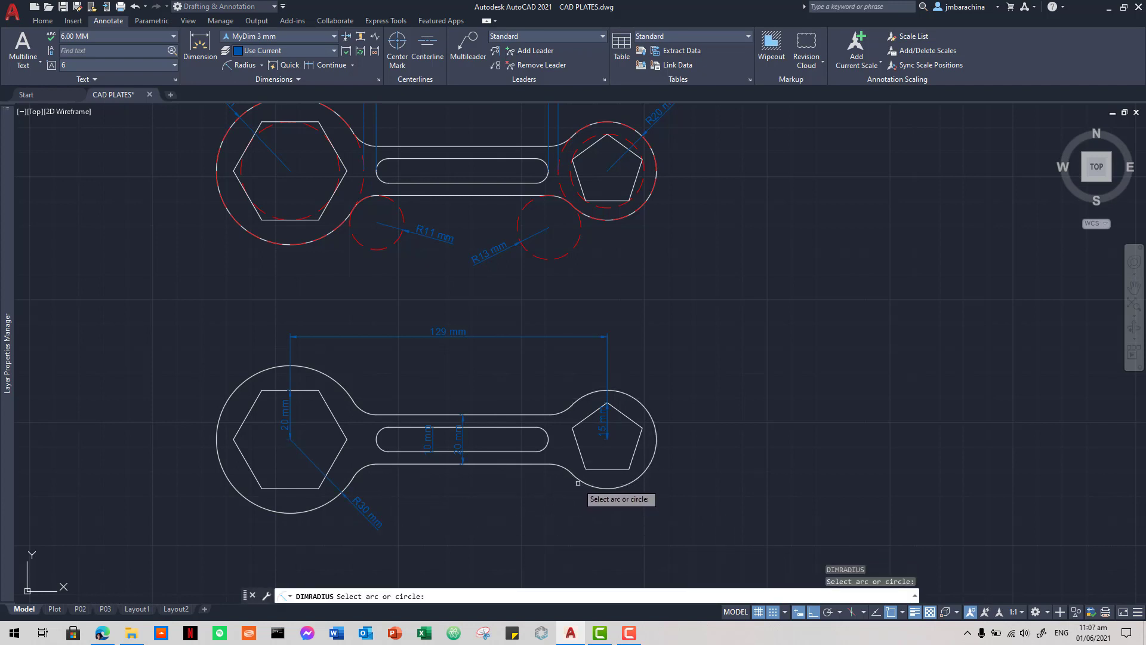
click(579, 479)
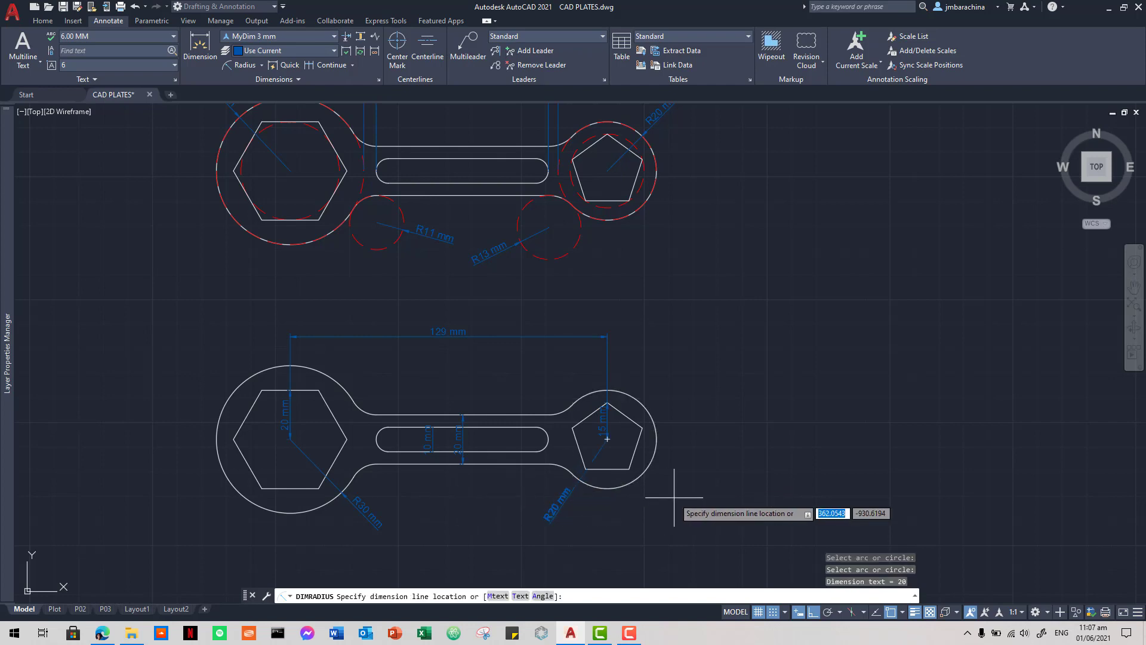
click(694, 512)
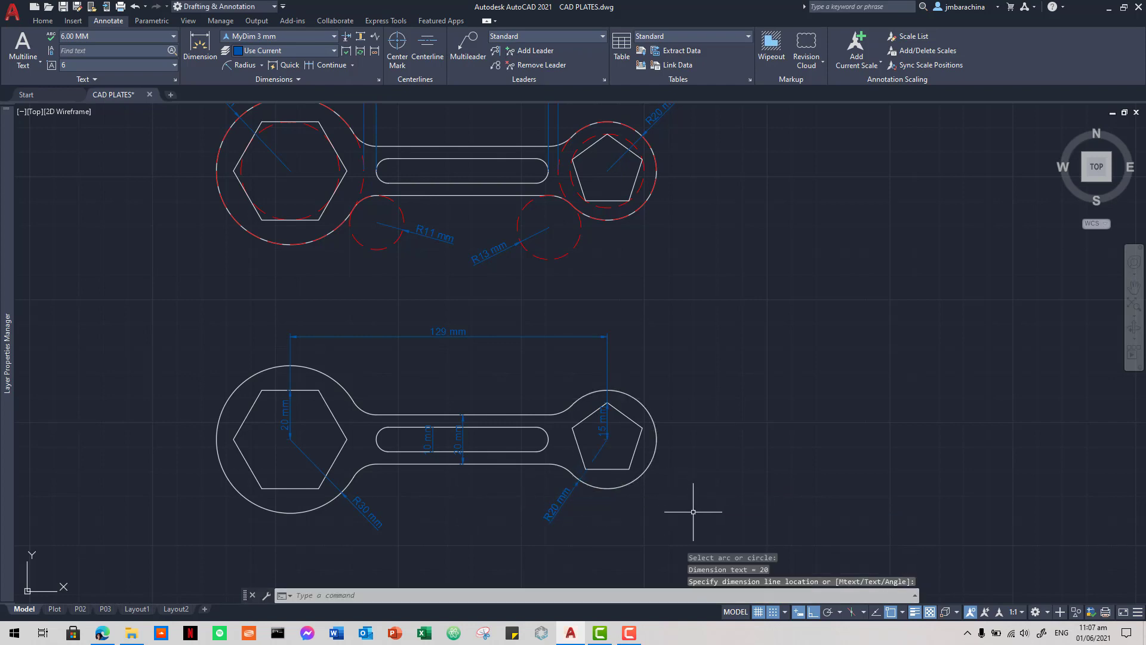
- Examine the curved slotted plate in the CAD PLATES-P03 PDF and find empty drawing space in AutoCAD beside the wrenches
key(alt+Tab)
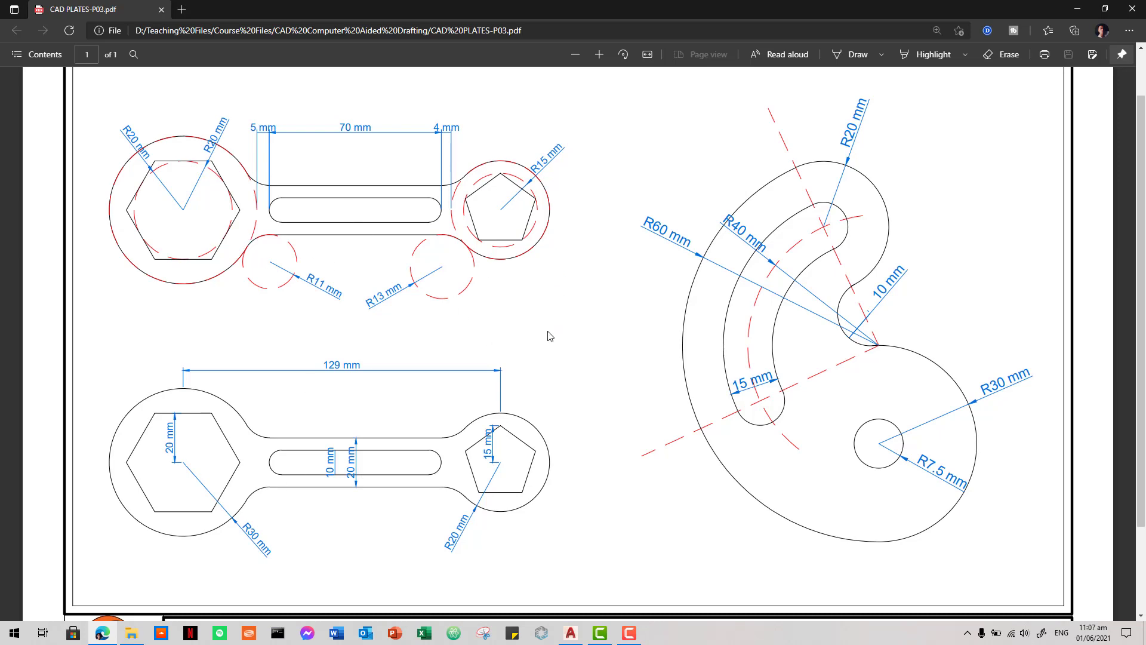
key(alt+Tab)
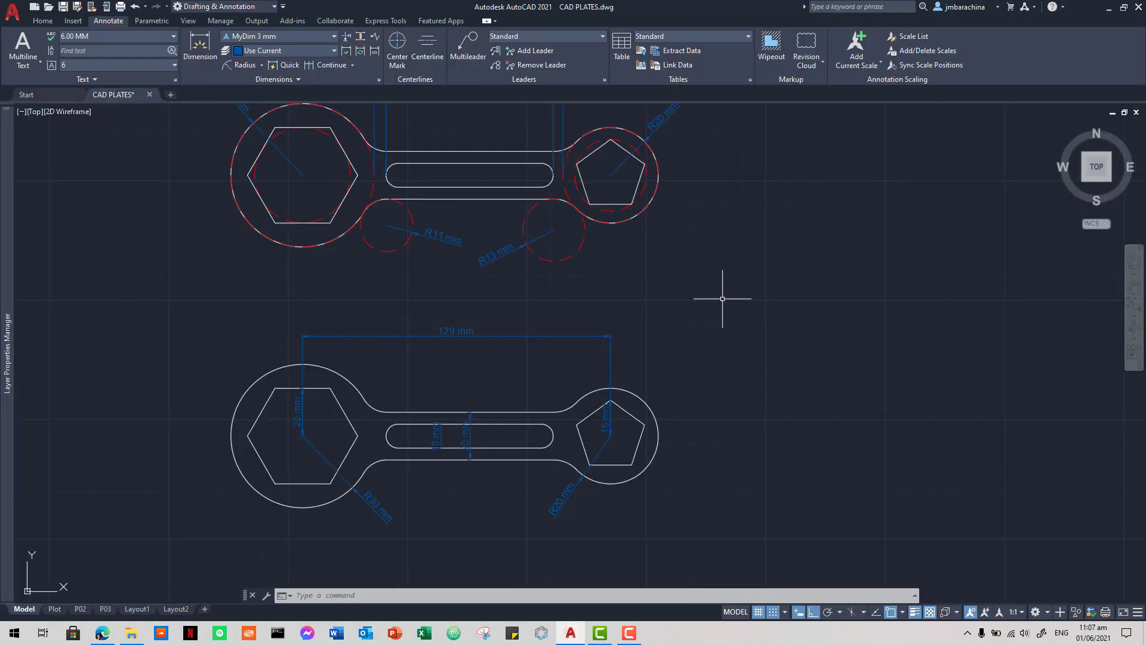
scroll(722, 299, down, 1)
middle_drag(734, 295, 592, 336)
mouse_move(660, 306)
middle_down()
mouse_move(558, 313)
mouse_move(439, 297)
middle_up()
middle_drag(507, 304, 496, 301)
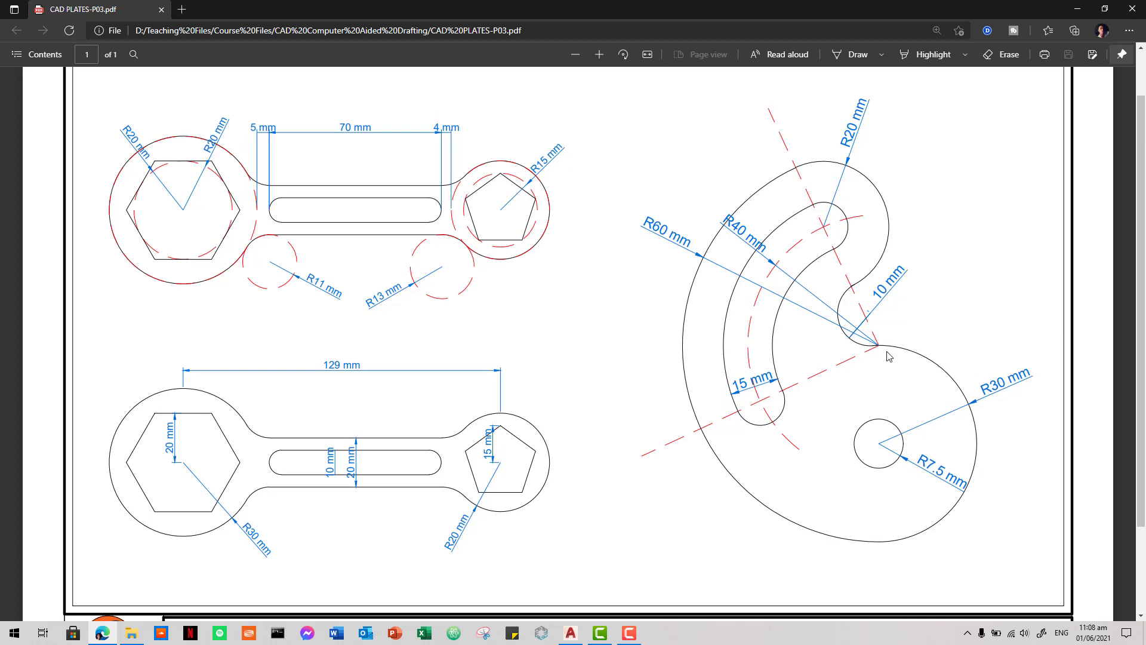
key(alt+Tab)
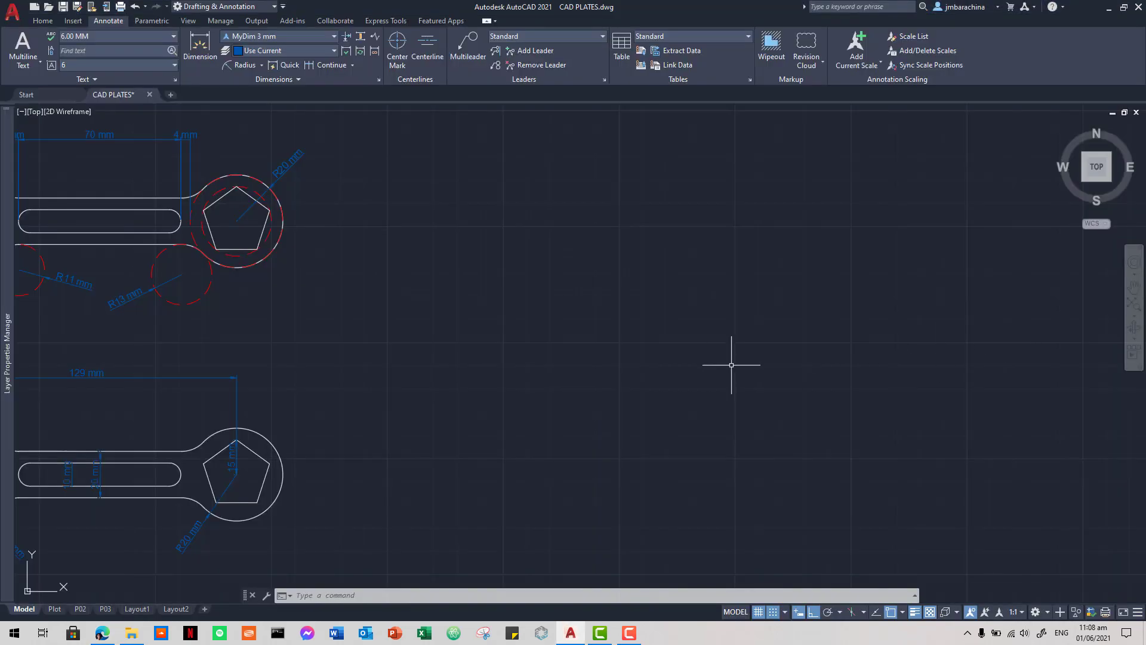
text(L)
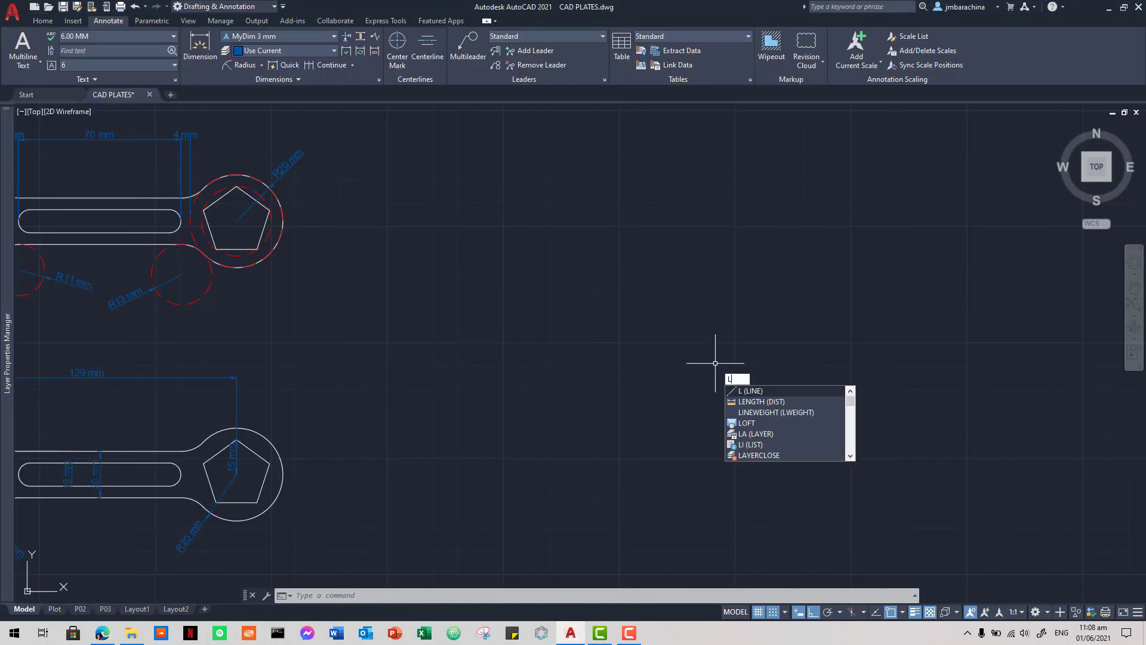
key(Escape)
key(Escape)
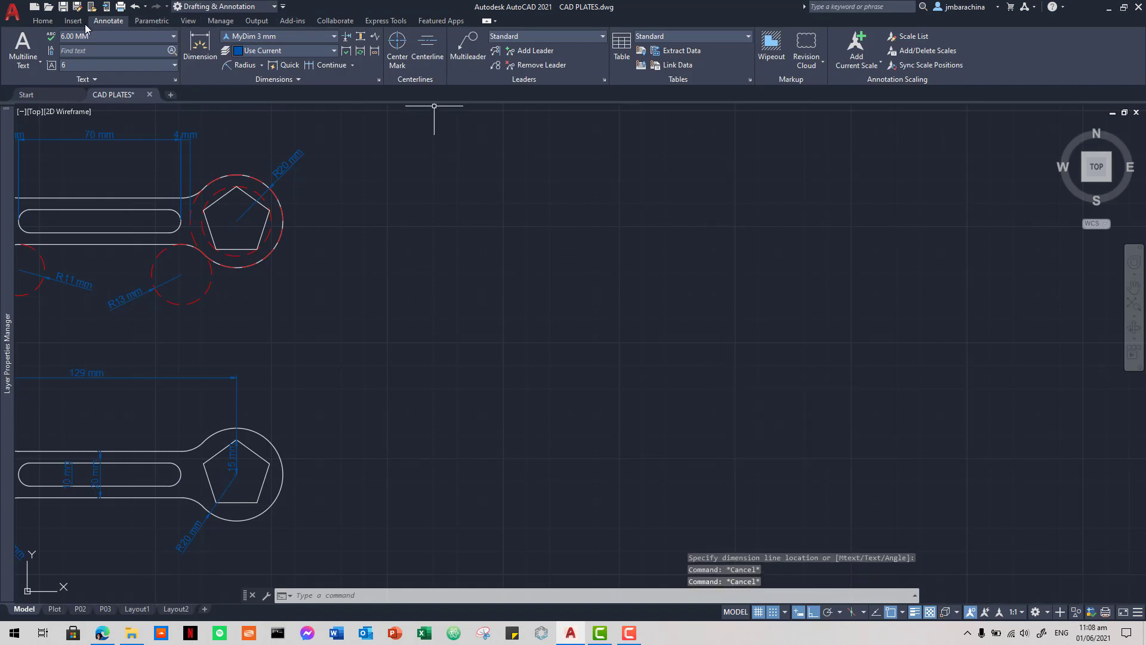
- Make the Red dashed0.05mm layer the current layer
click(47, 23)
click(521, 33)
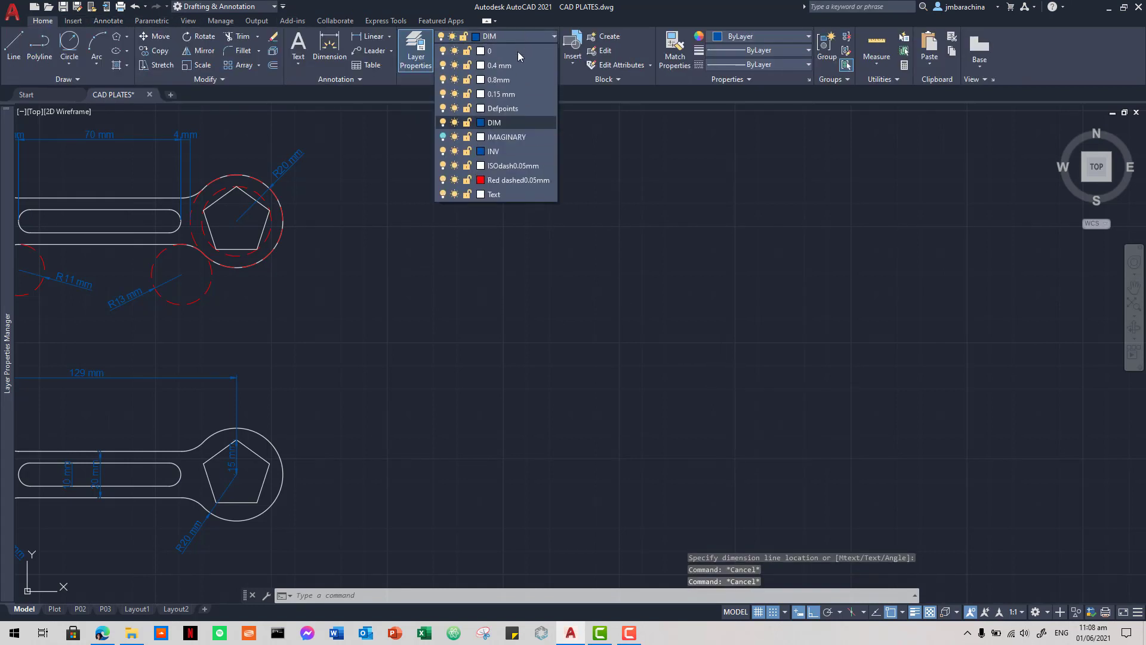
click(507, 178)
- Draw an 80 mm dashed line at a 105° angle in the empty space beside the wrenches
text(L)
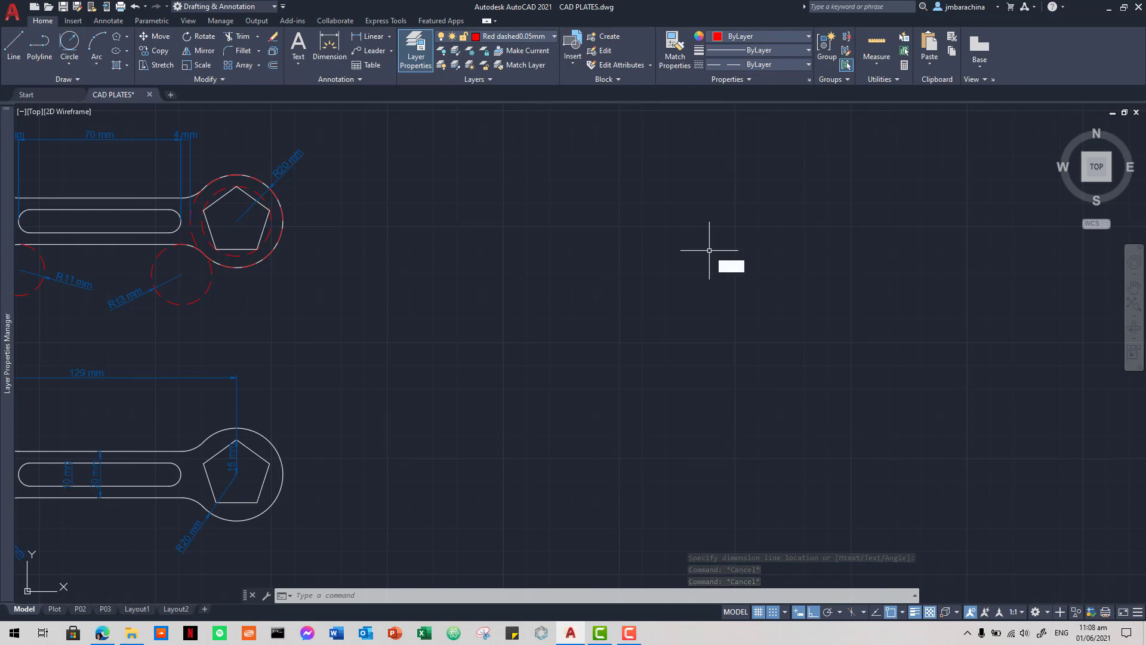
key(Return)
click(891, 349)
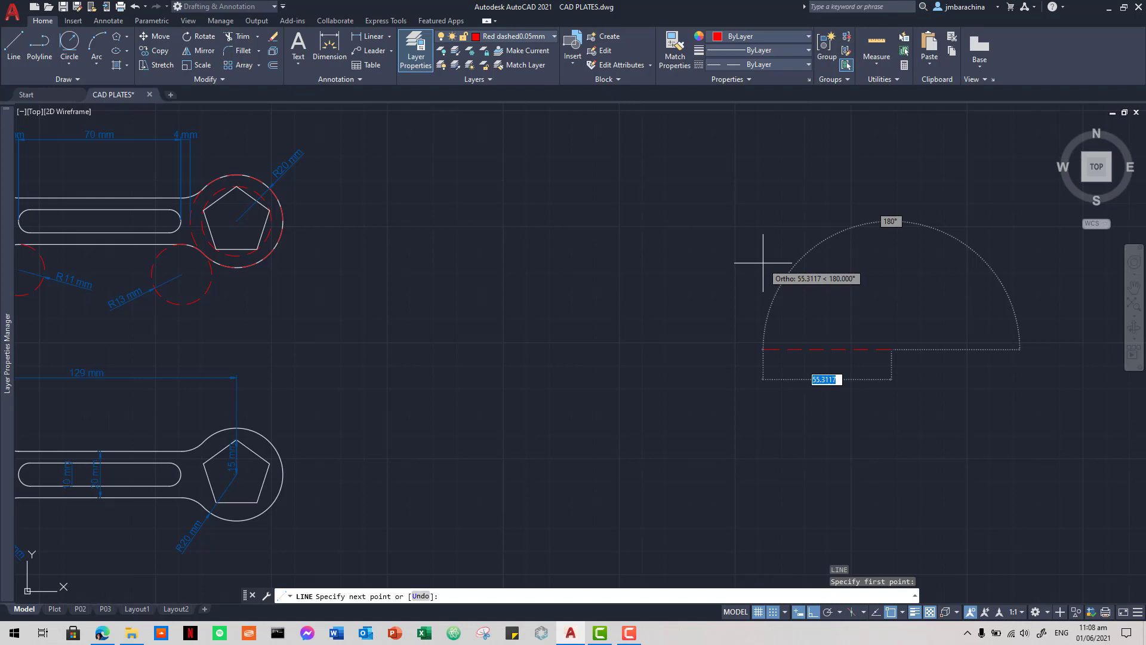
text(80)
key(Tab)
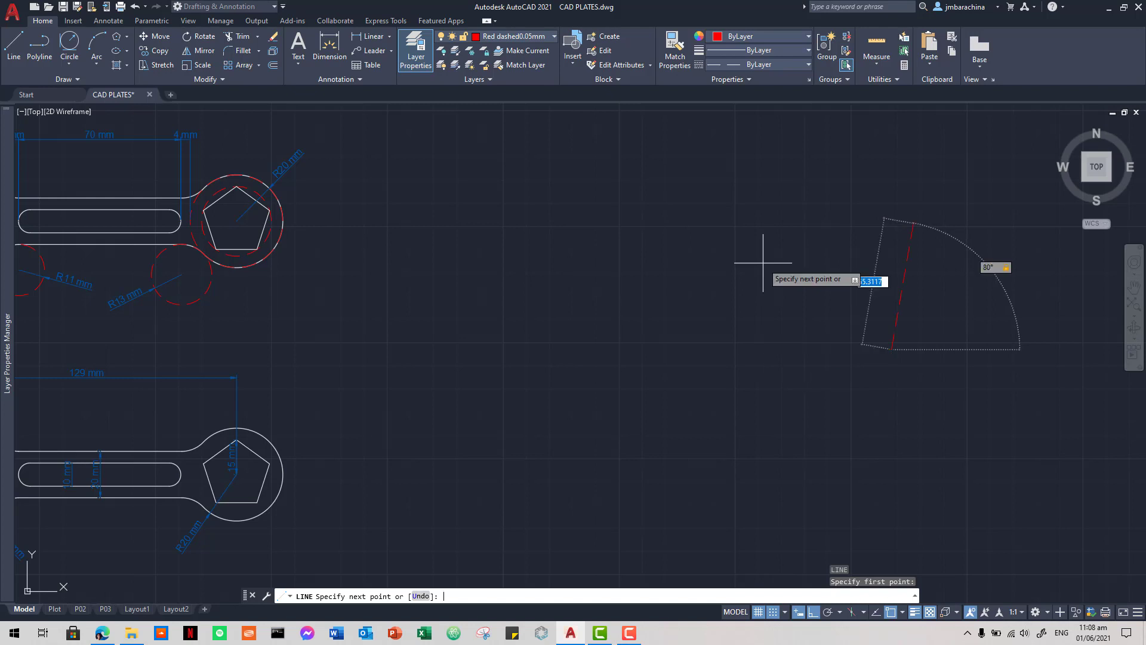
key(Tab)
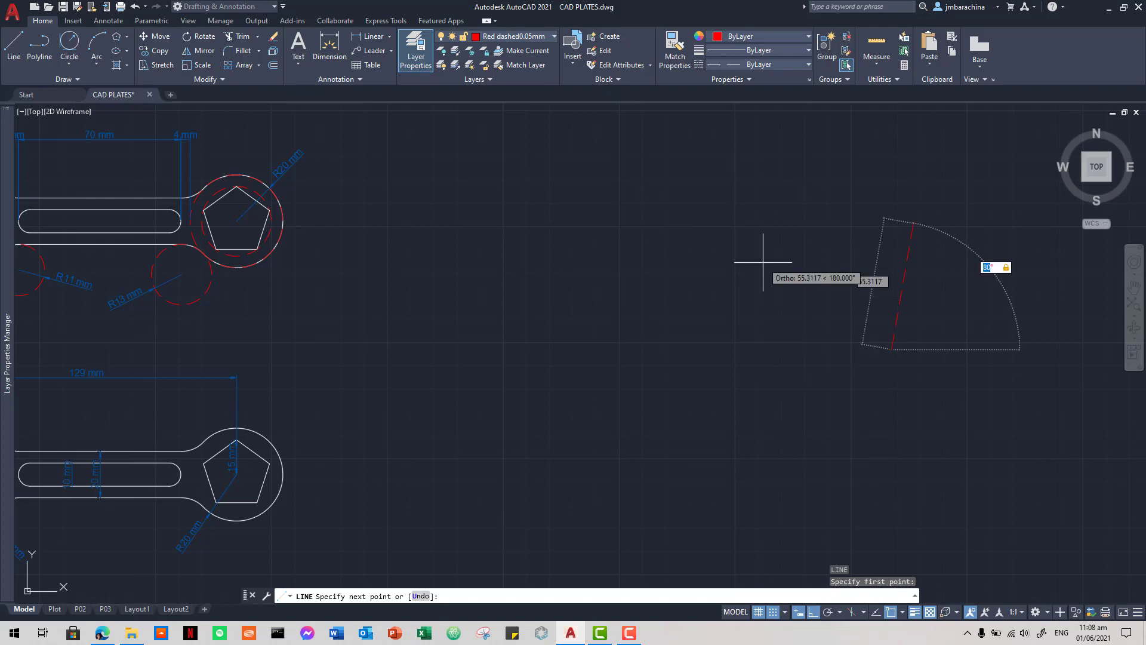
key(Tab)
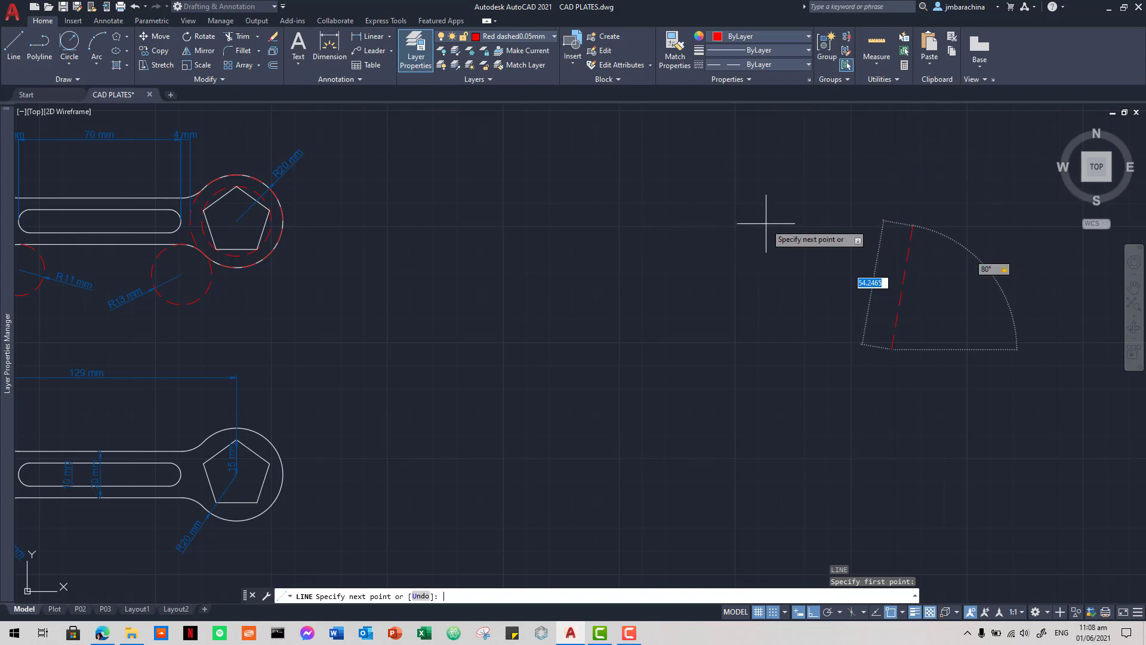
text(80)
key(Tab)
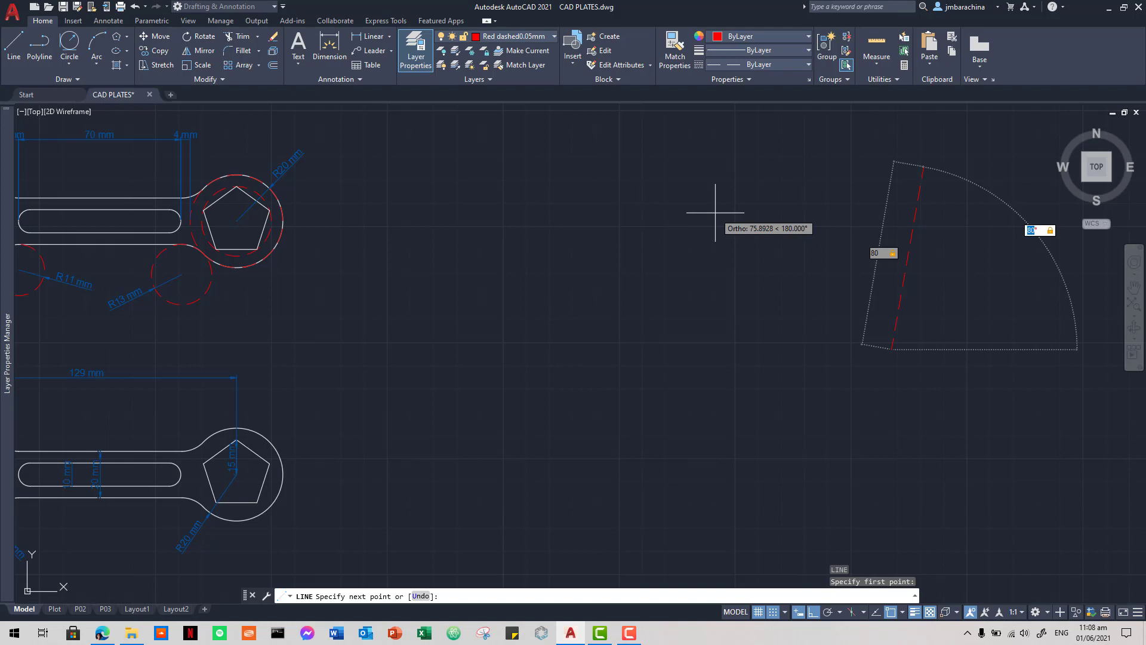
text(105)
key(Return)
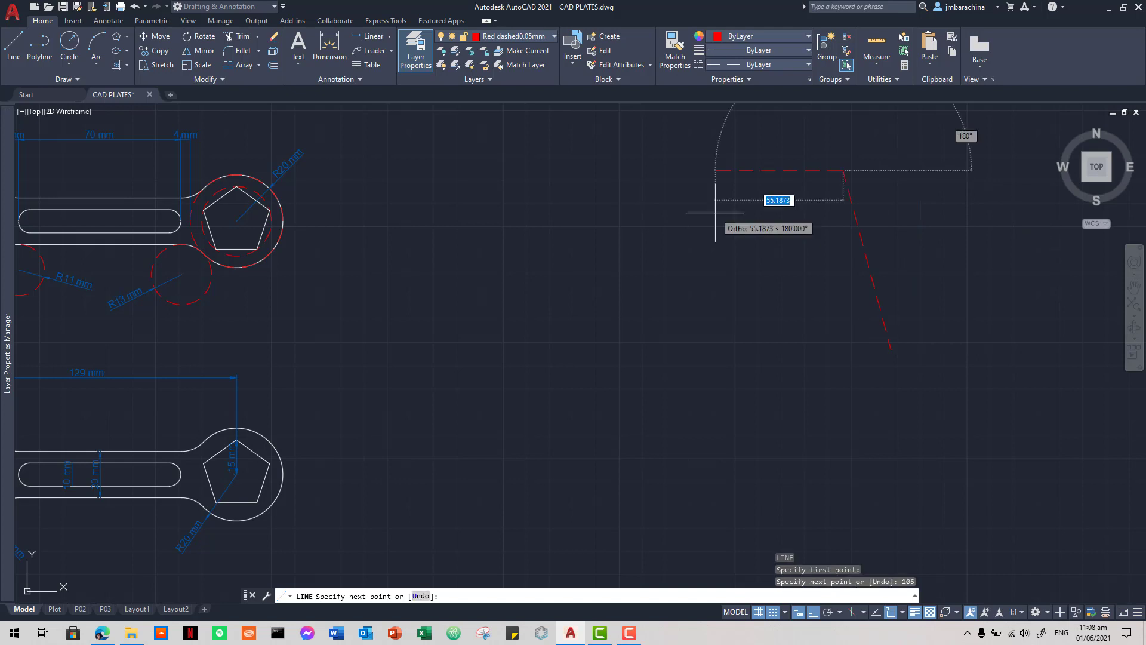
key(Return)
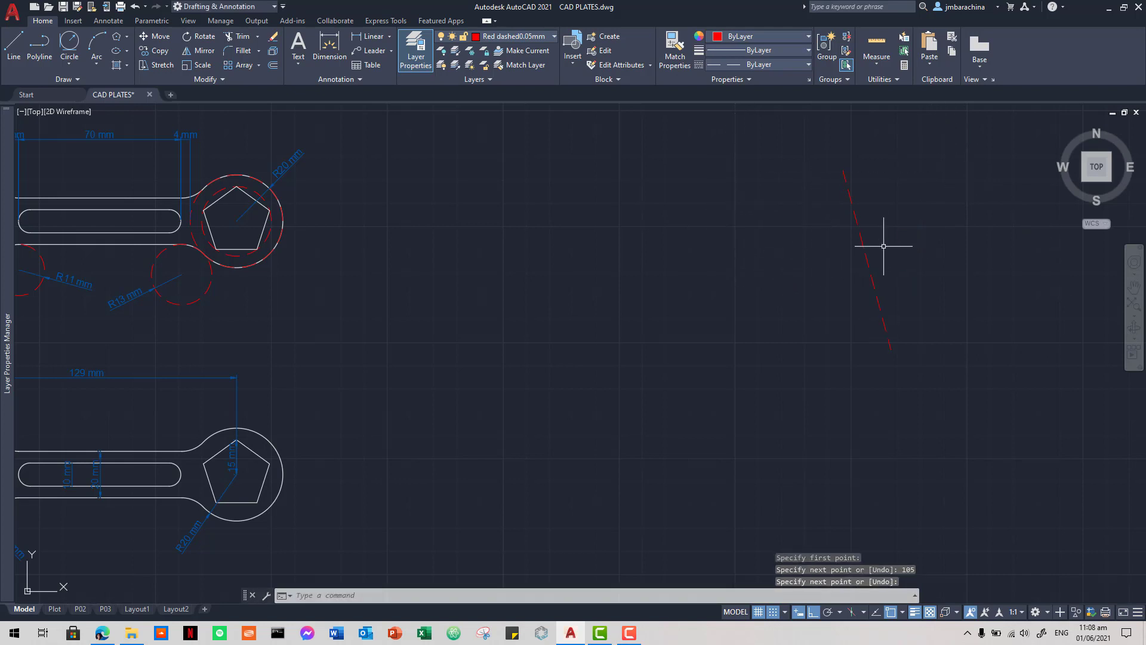
- Compare the new dashed line's slope with the slotted plate's upper centerline in the CAD PLATES-P03 PDF, returning to AutoCAD
key(alt+Tab)
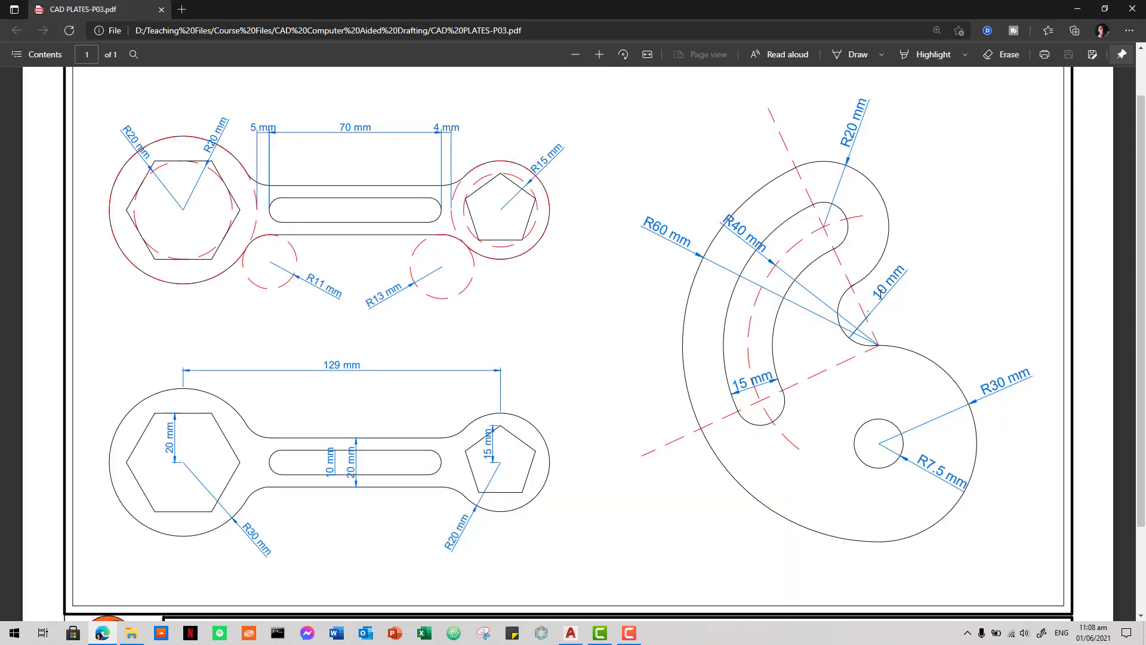
key(alt+Tab)
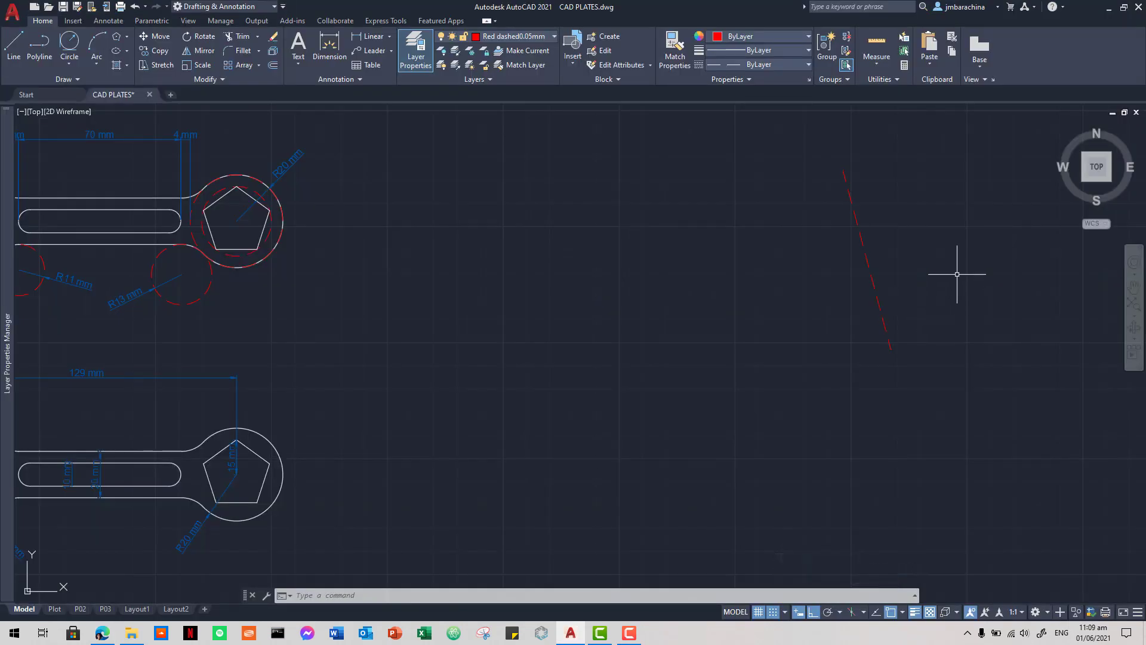
key(alt+Tab)
key(alt+Tab)
mouse_move(936, 249)
middle_down()
mouse_move(855, 412)
mouse_move(875, 466)
mouse_move(848, 351)
middle_up()
scroll(856, 412, down, 1)
scroll(870, 384, down, 3)
key(alt+Tab)
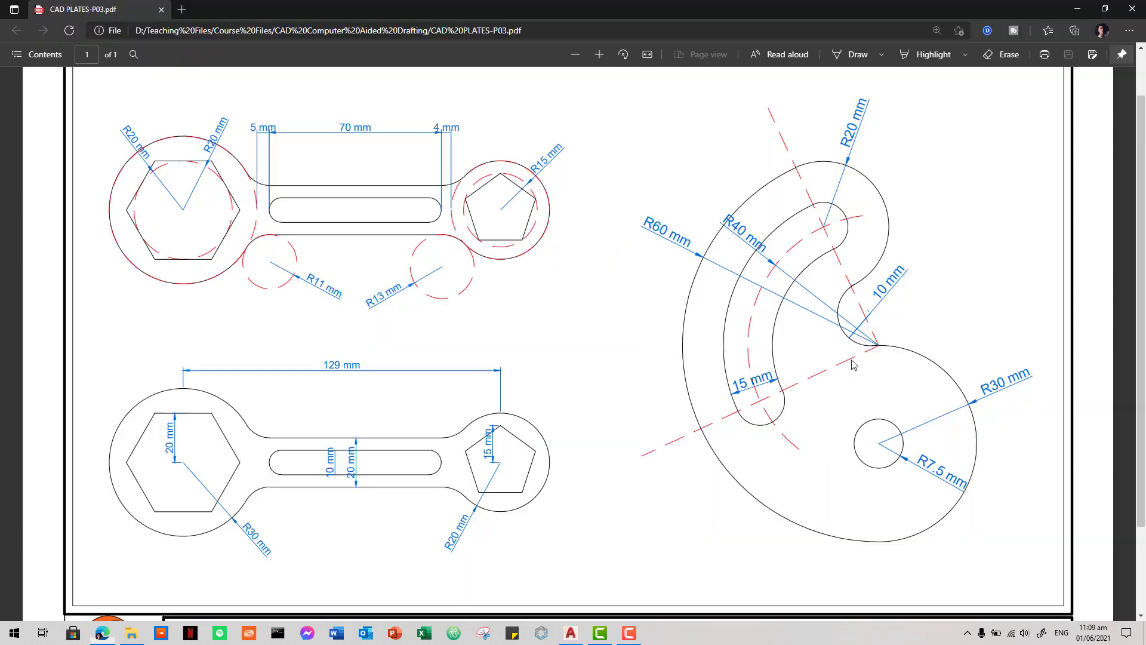
key(alt+Tab)
- Delete the 105° dashed line beside the wrenches
scroll(844, 370, up, 3)
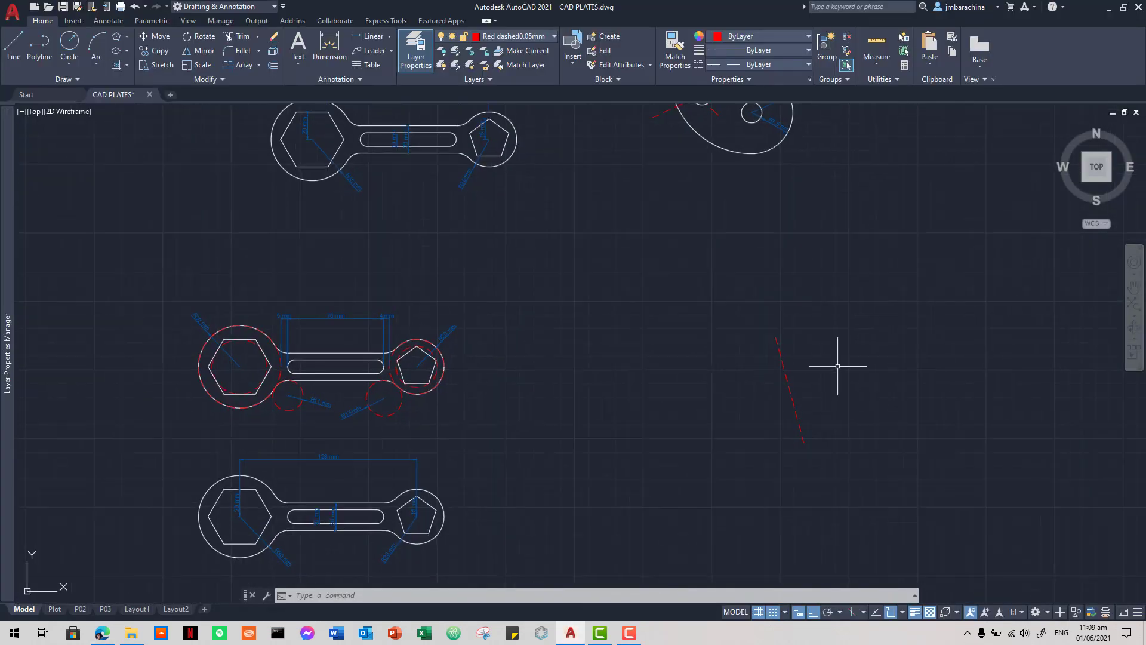
middle_drag(849, 389, 846, 319)
click(845, 319)
click(703, 292)
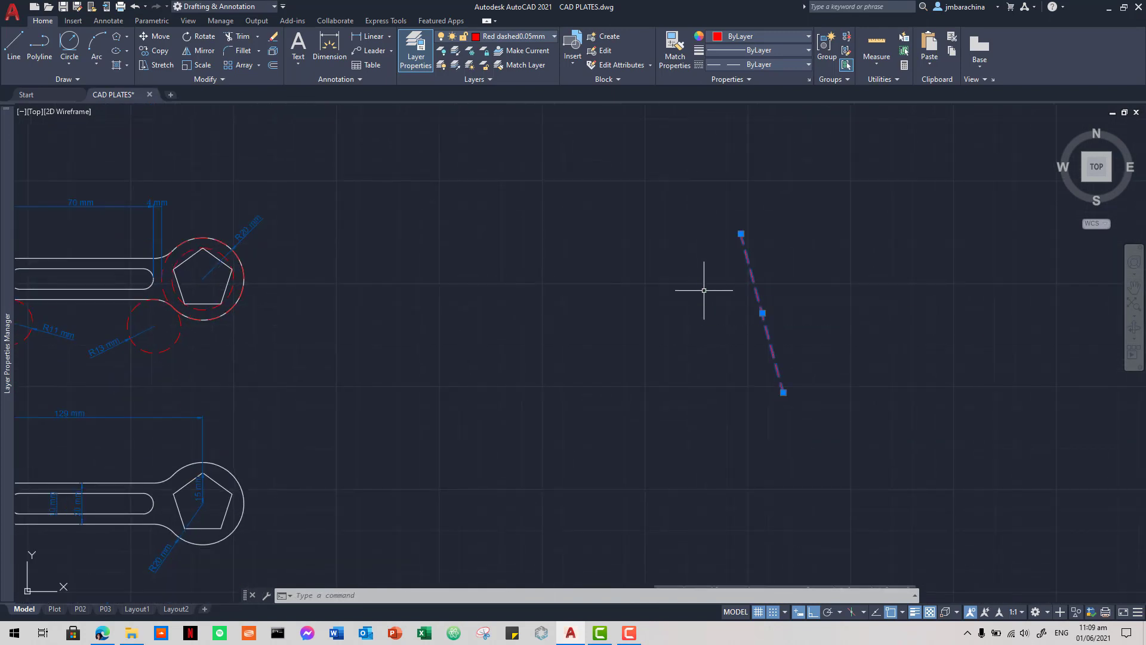
key(Delete)
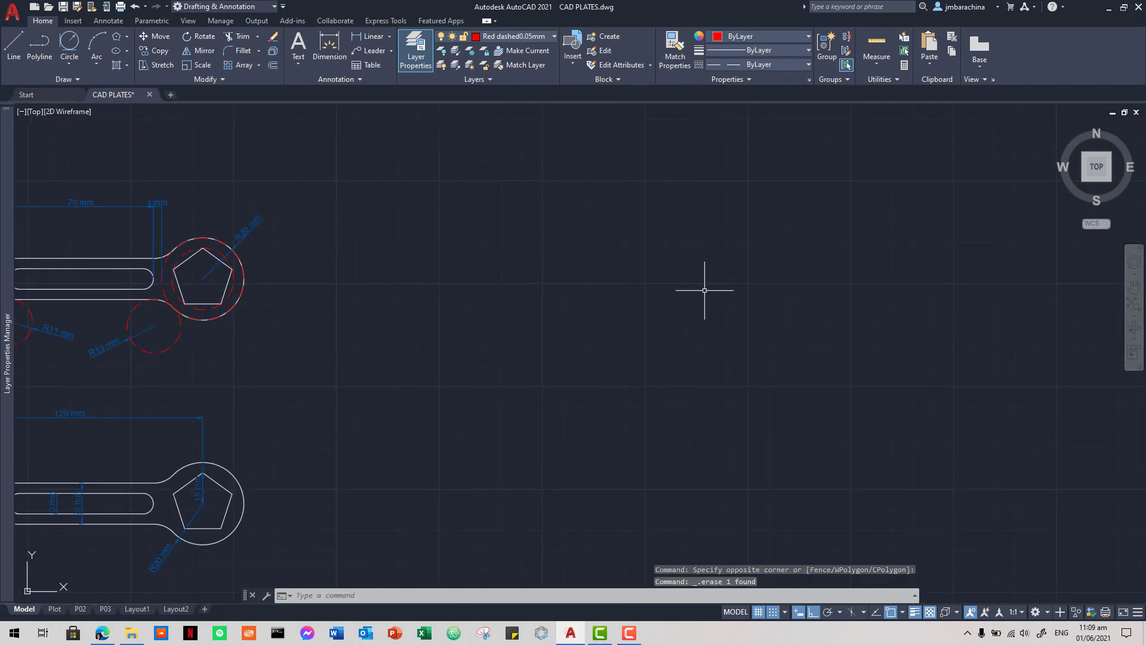
- Draw an 80 mm dashed line at a 115° angle in the empty space beside the wrenches
text(l)
key(Return)
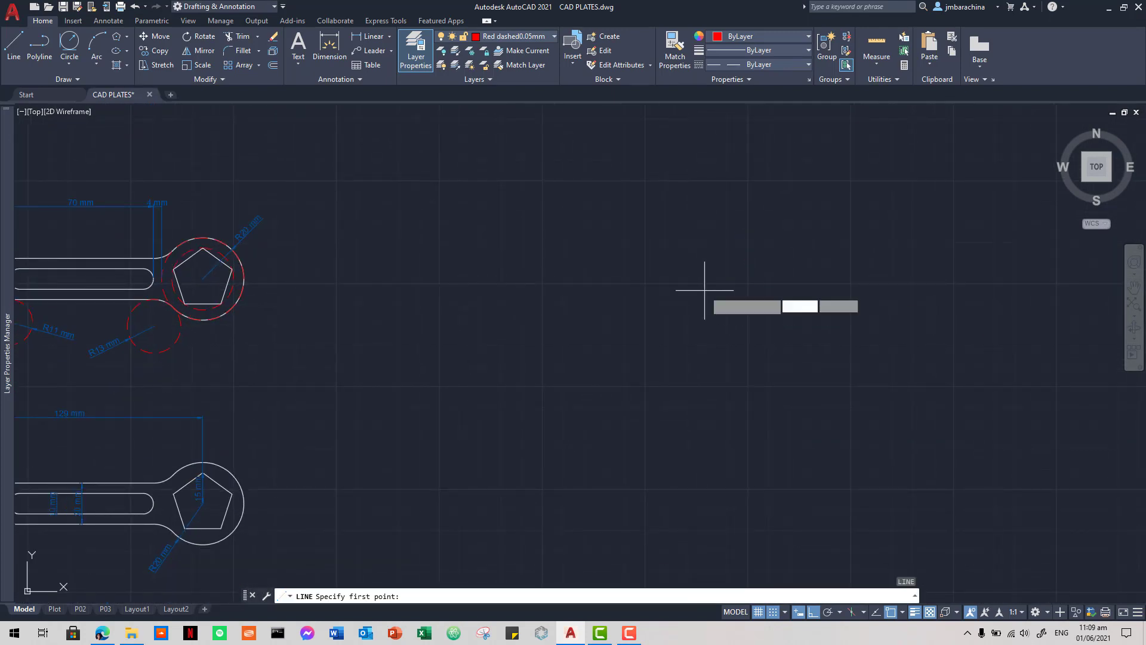
click(727, 398)
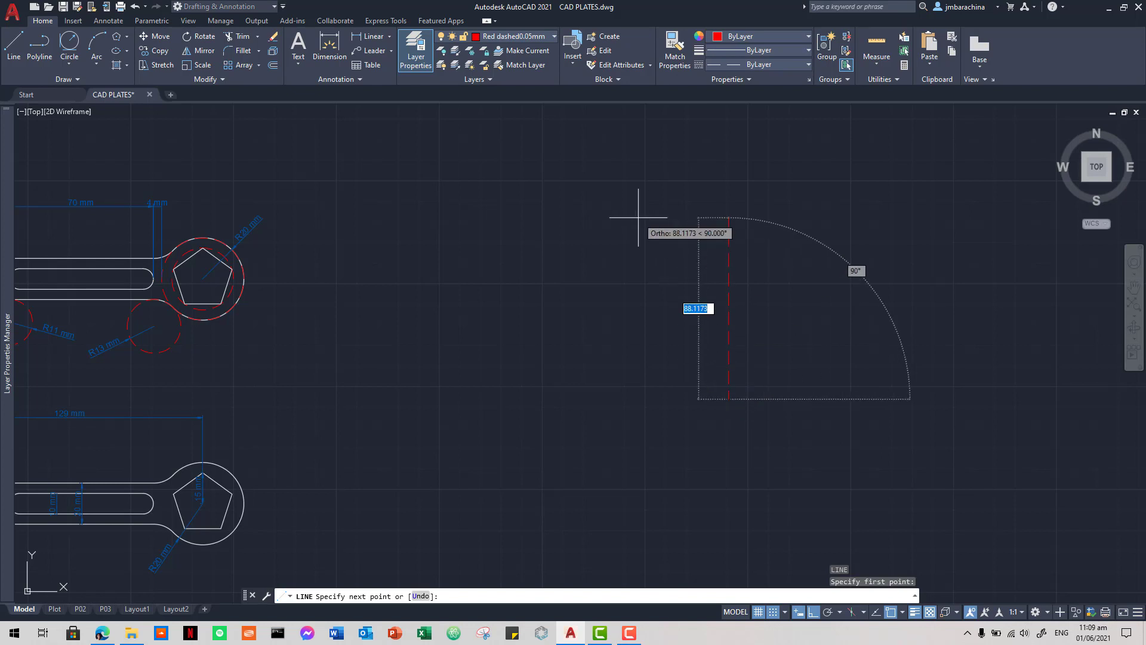
text(80)
key(Tab)
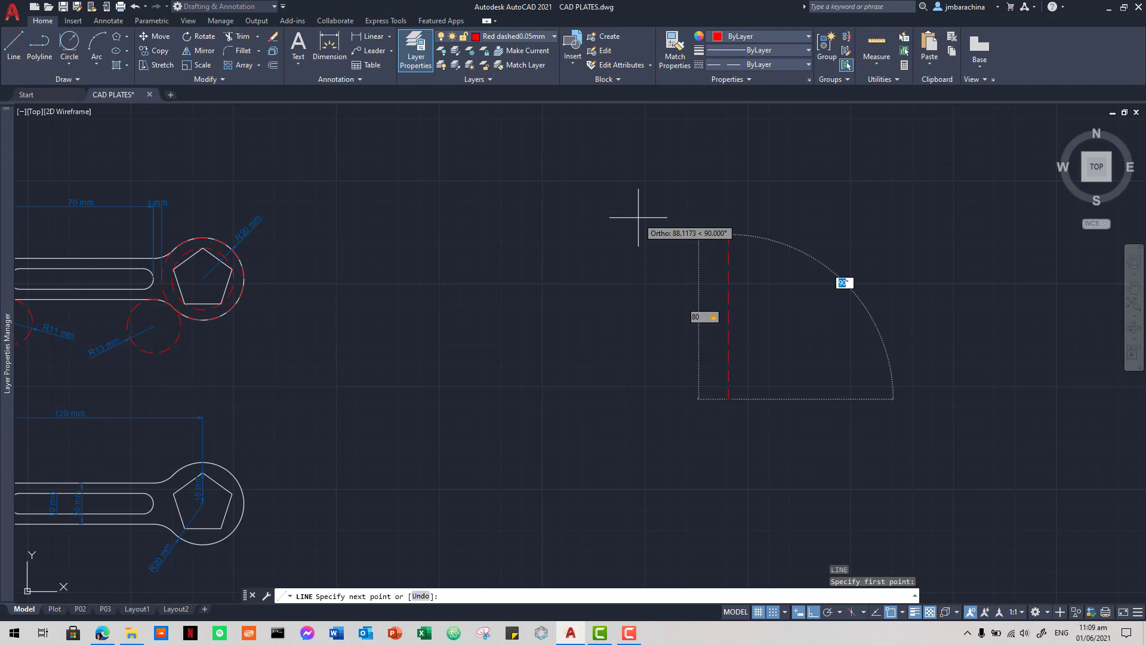
text(115)
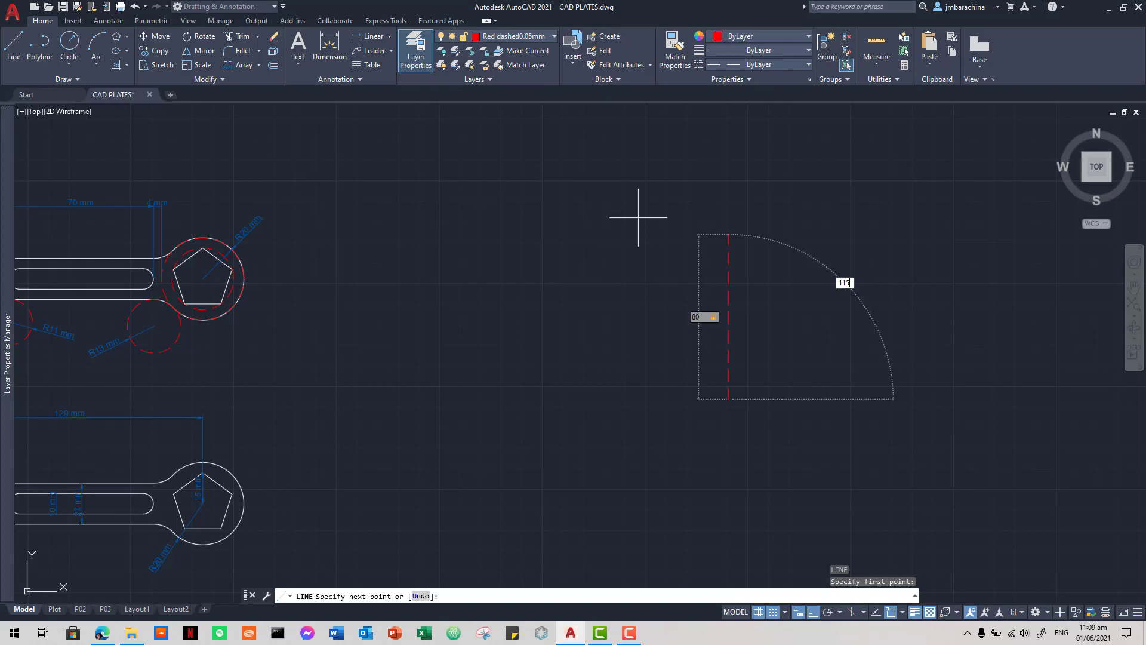
key(Return)
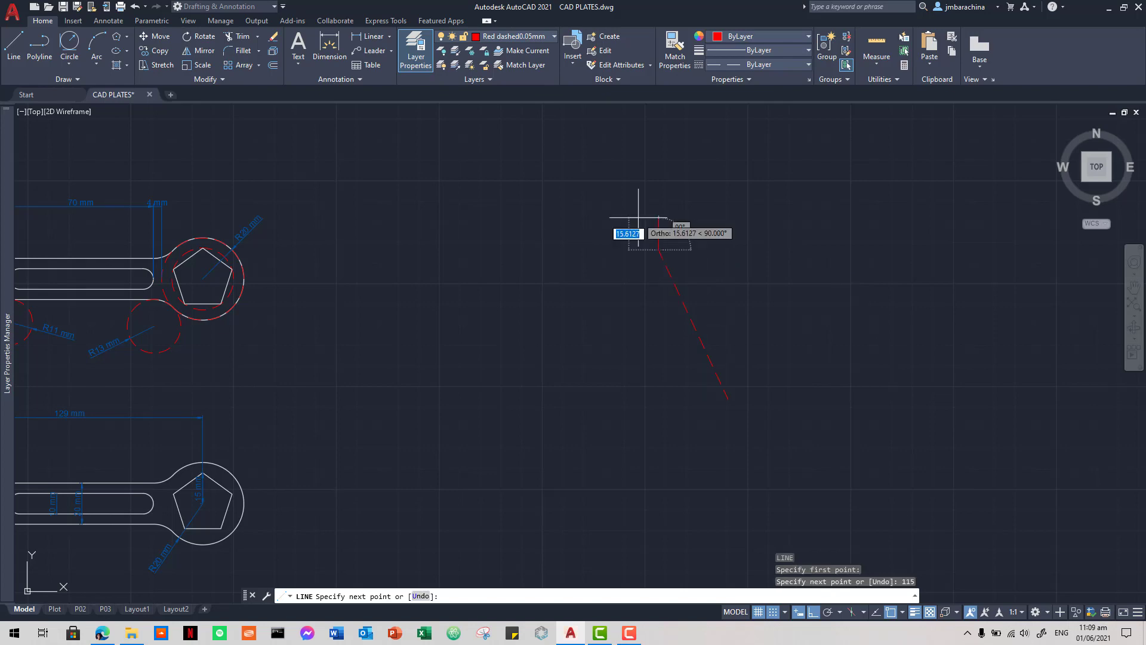
key(Return)
scroll(752, 245, down, 1)
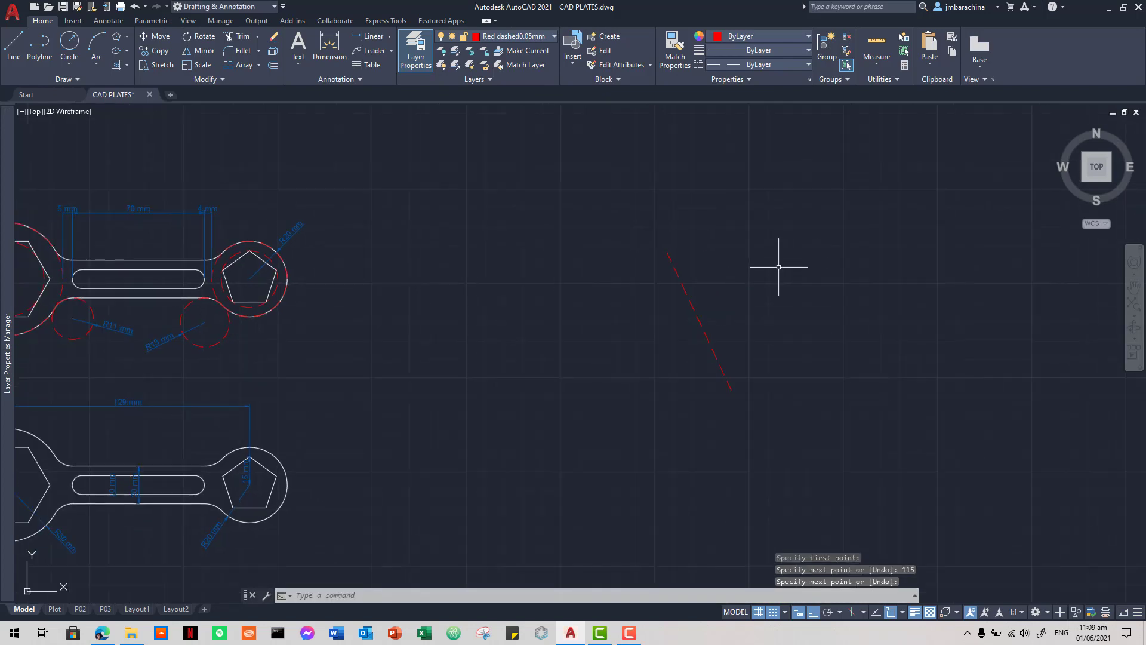
middle_drag(779, 261, 781, 439)
mouse_move(790, 377)
middle_down()
mouse_move(801, 471)
mouse_move(786, 383)
mouse_move(764, 441)
mouse_move(742, 376)
middle_up()
scroll(800, 437, down, 1)
scroll(776, 410, down, 1)
scroll(762, 371, up, 2)
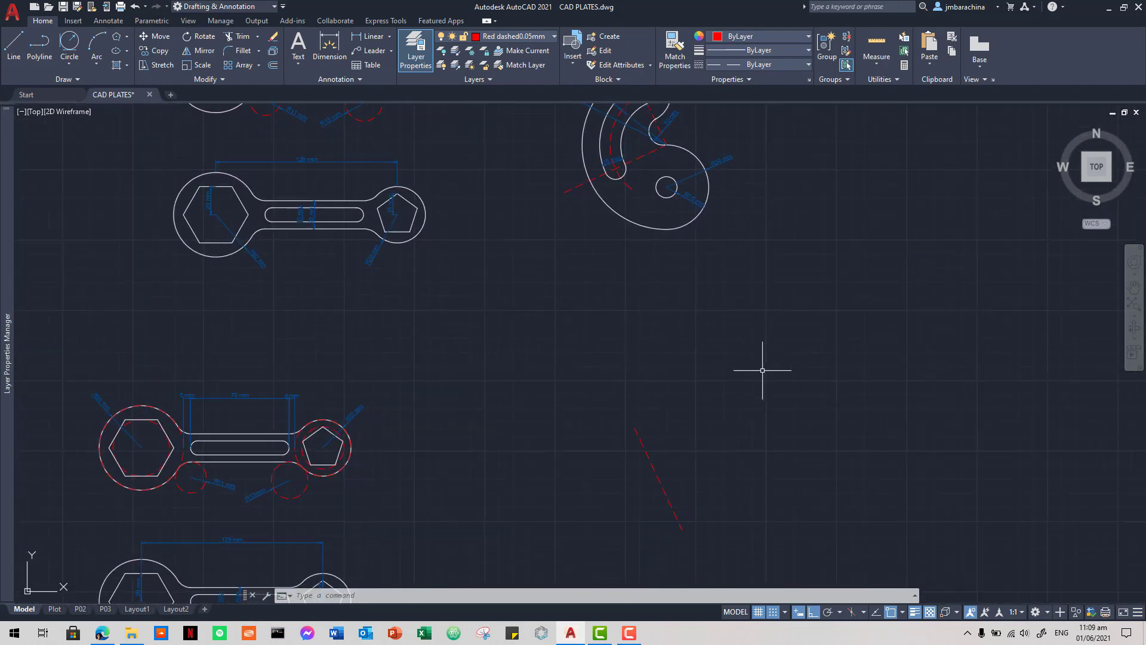
mouse_move(747, 435)
middle_down()
mouse_move(772, 293)
mouse_move(784, 294)
middle_up()
scroll(788, 325, up, 2)
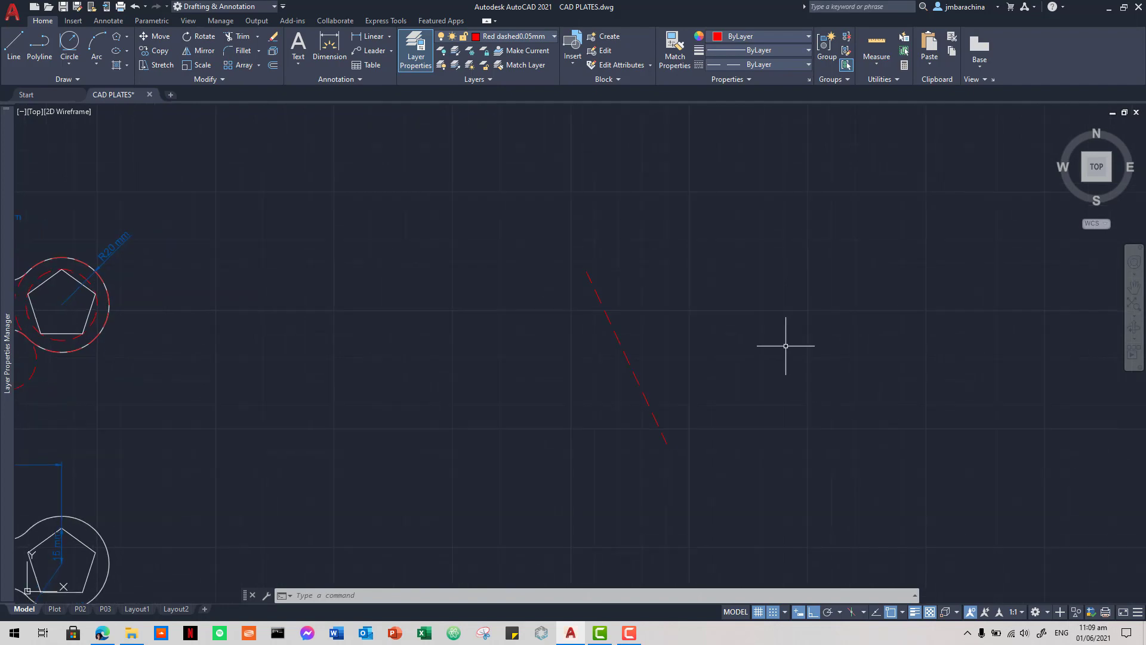
middle_drag(774, 352, 830, 271)
scroll(814, 287, up, 1)
scroll(815, 287, up, 1)
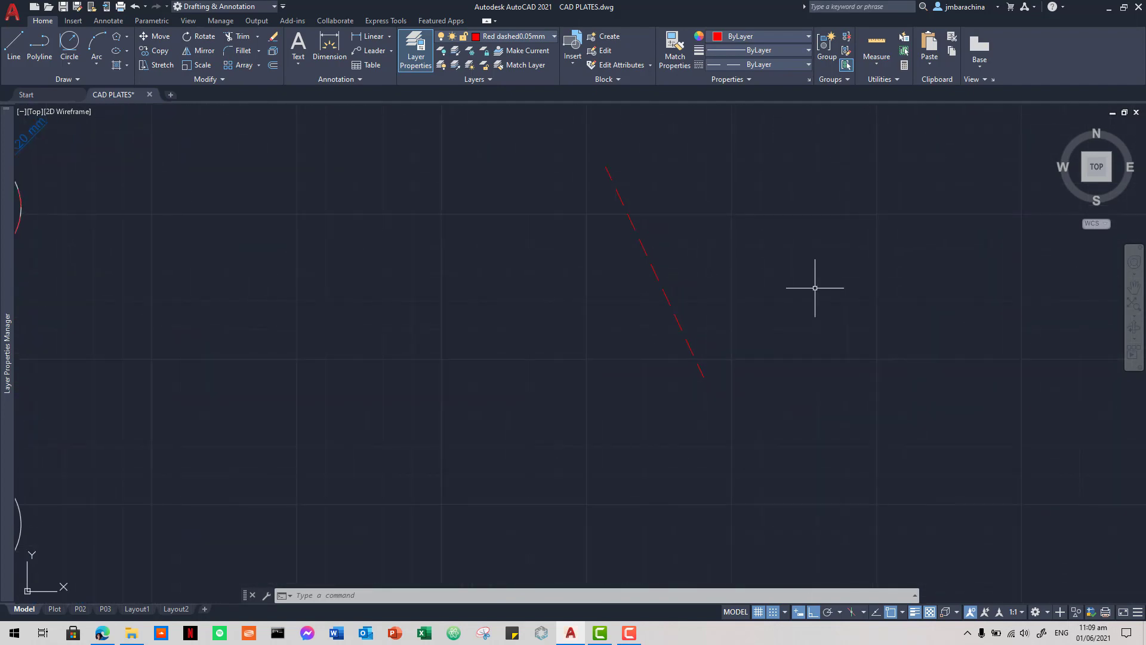
- Check the length and angle of the finished reference plate's upper dashed centerline in its properties
scroll(815, 288, down, 3)
middle_drag(800, 150, 798, 389)
scroll(799, 390, down, 1)
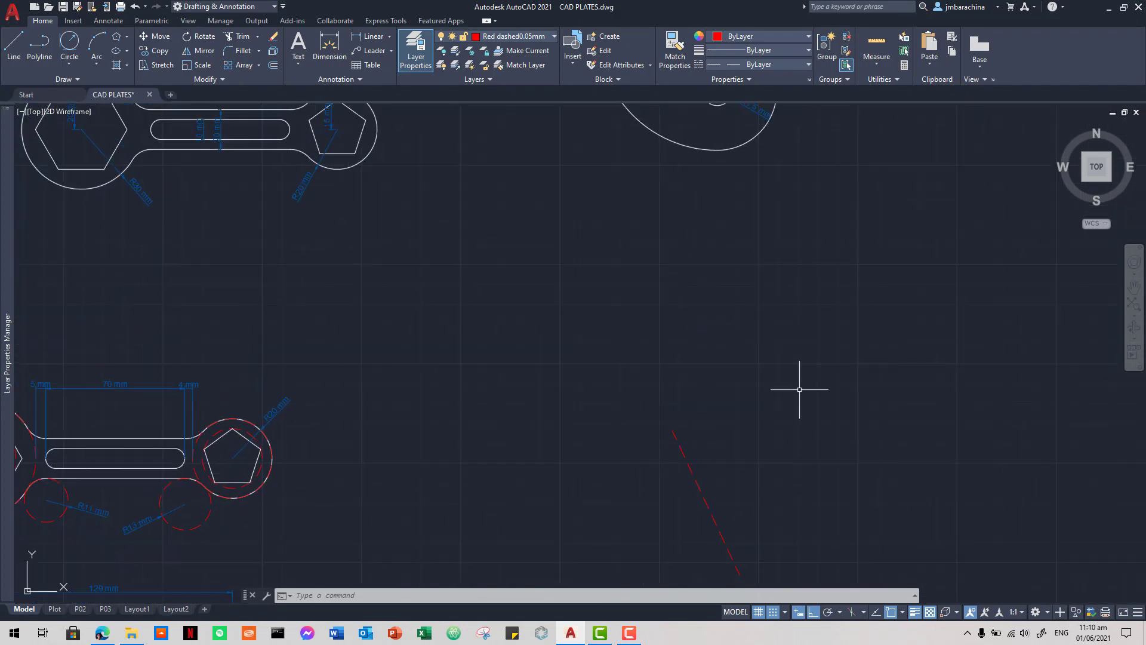
middle_drag(800, 124, 857, 481)
click(721, 311)
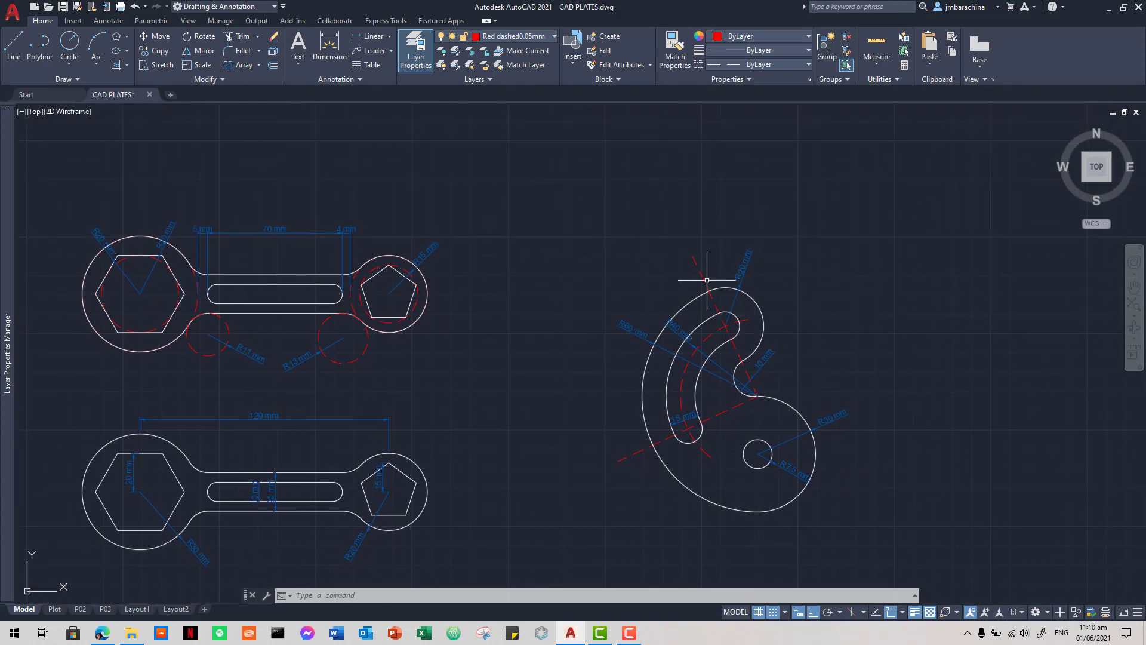
right_click(704, 276)
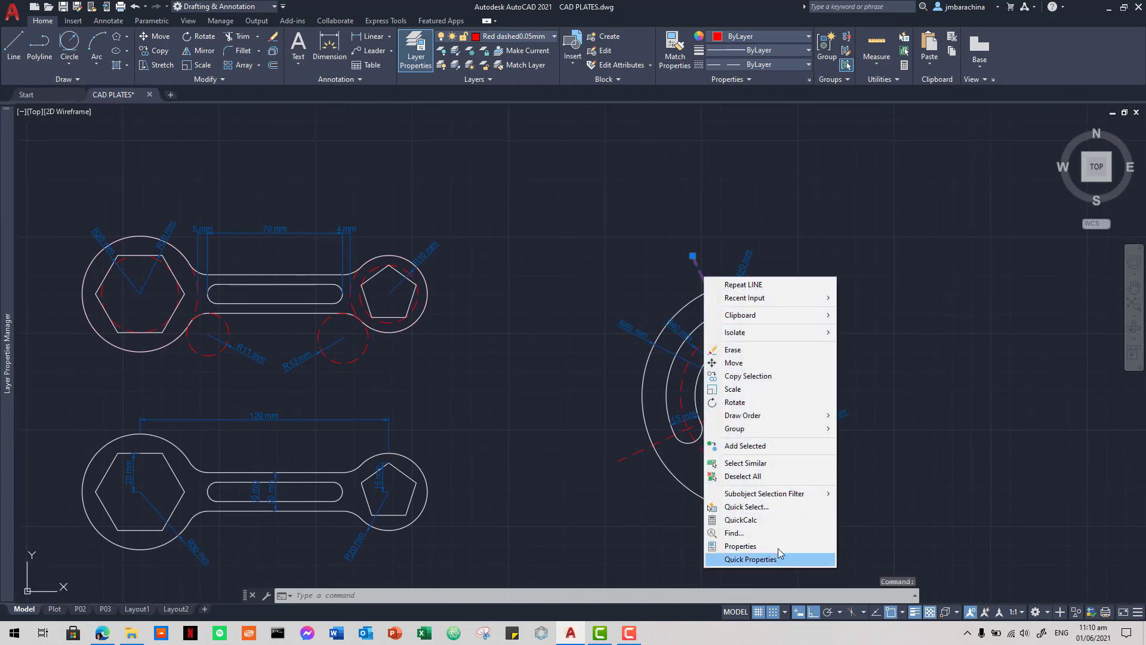
click(740, 546)
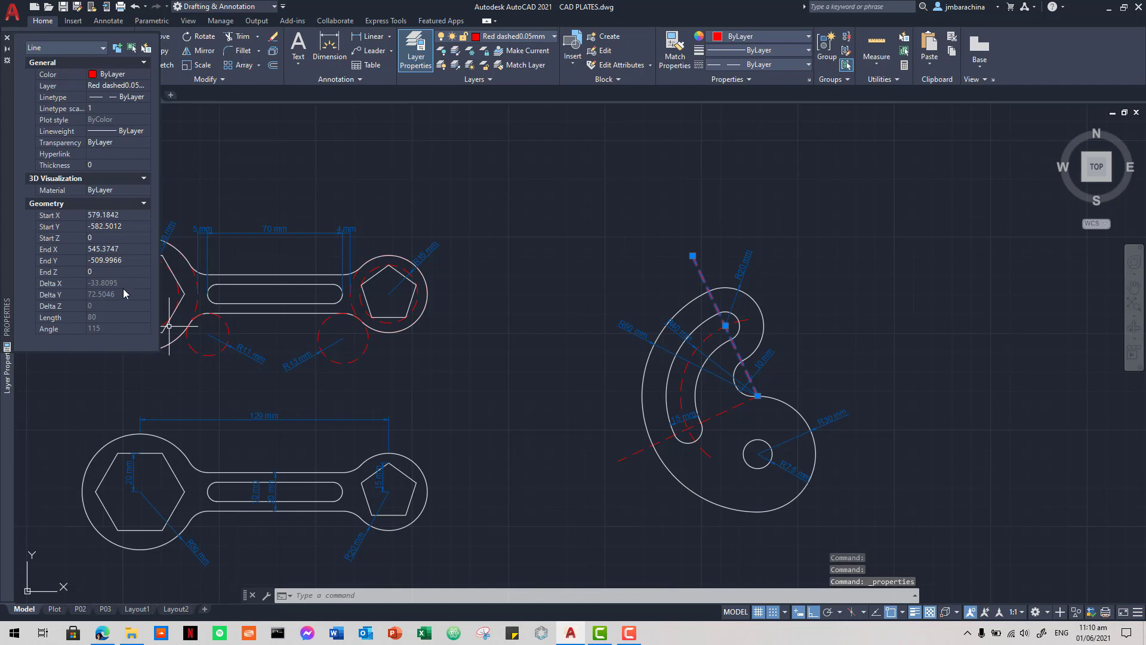
click(7, 37)
- Examine the slotted plate's two dashed centerlines in the CAD PLATES-P03 PDF, returning to the new line in AutoCAD
scroll(904, 399, down, 1)
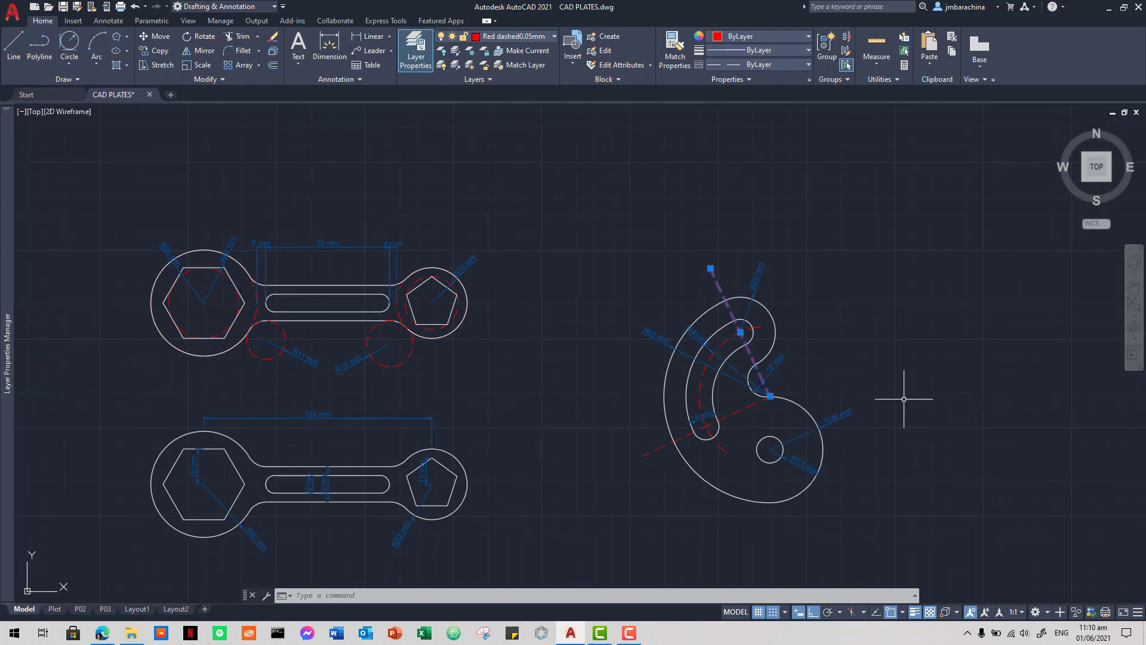
middle_drag(904, 399, 825, 265)
scroll(859, 365, down, 1)
middle_drag(859, 365, 832, 168)
middle_drag(824, 358, 804, 179)
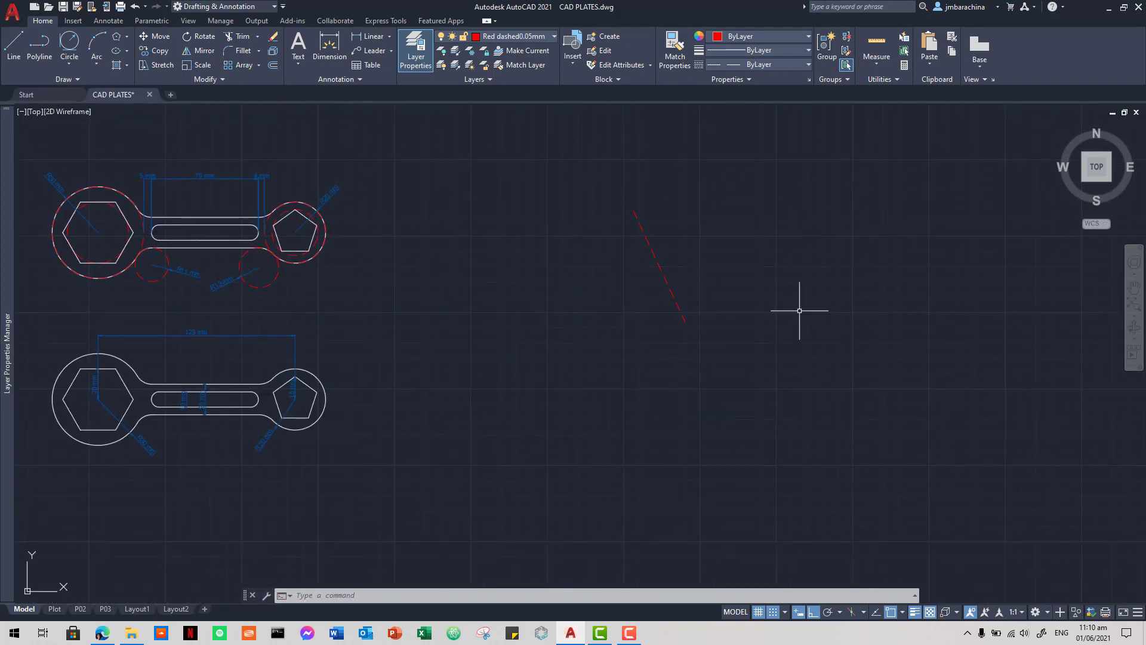
scroll(799, 310, up, 1)
scroll(801, 309, up, 1)
middle_drag(798, 315, 946, 312)
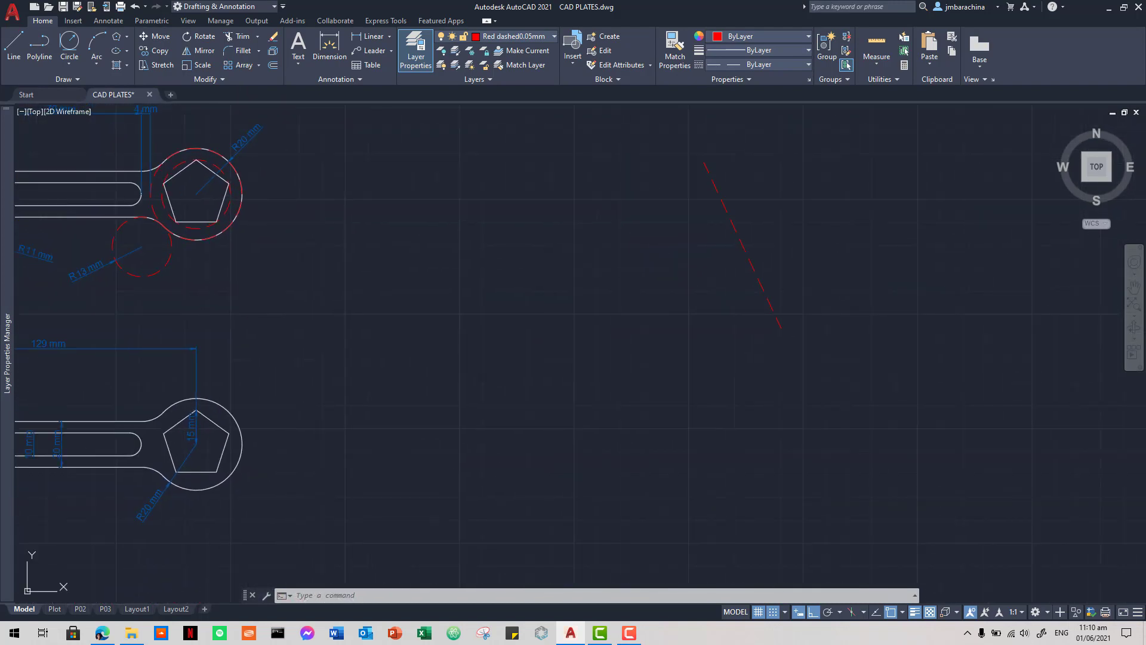
mouse_move(821, 307)
middle_down()
mouse_move(827, 318)
mouse_move(814, 323)
middle_up()
key(alt+Tab)
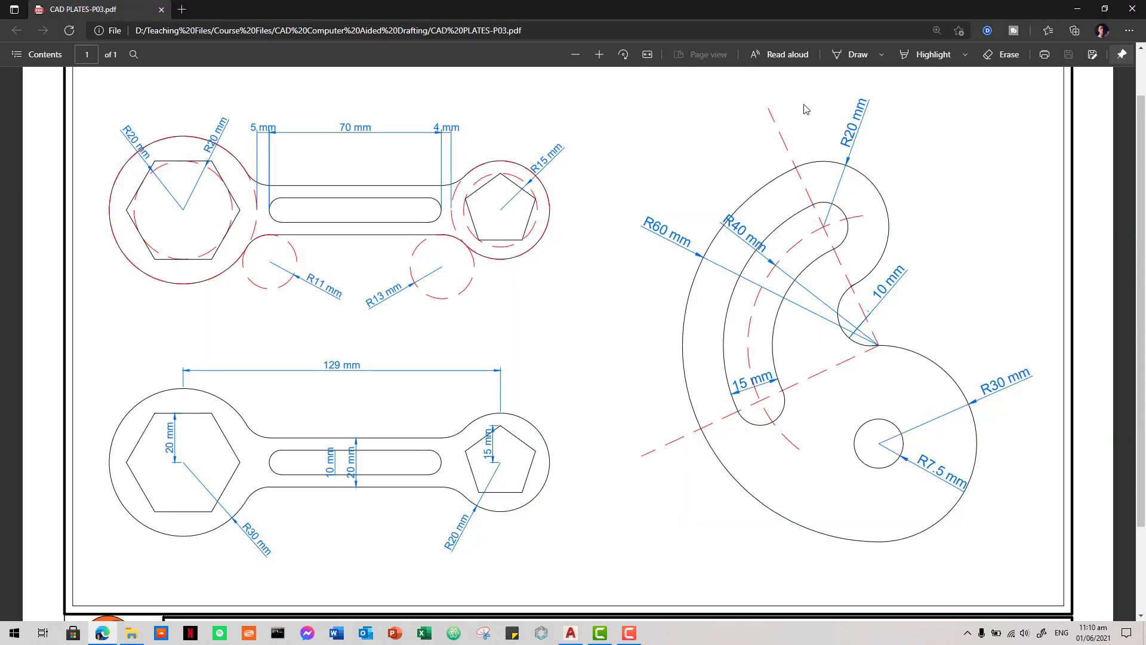
key(alt+Tab)
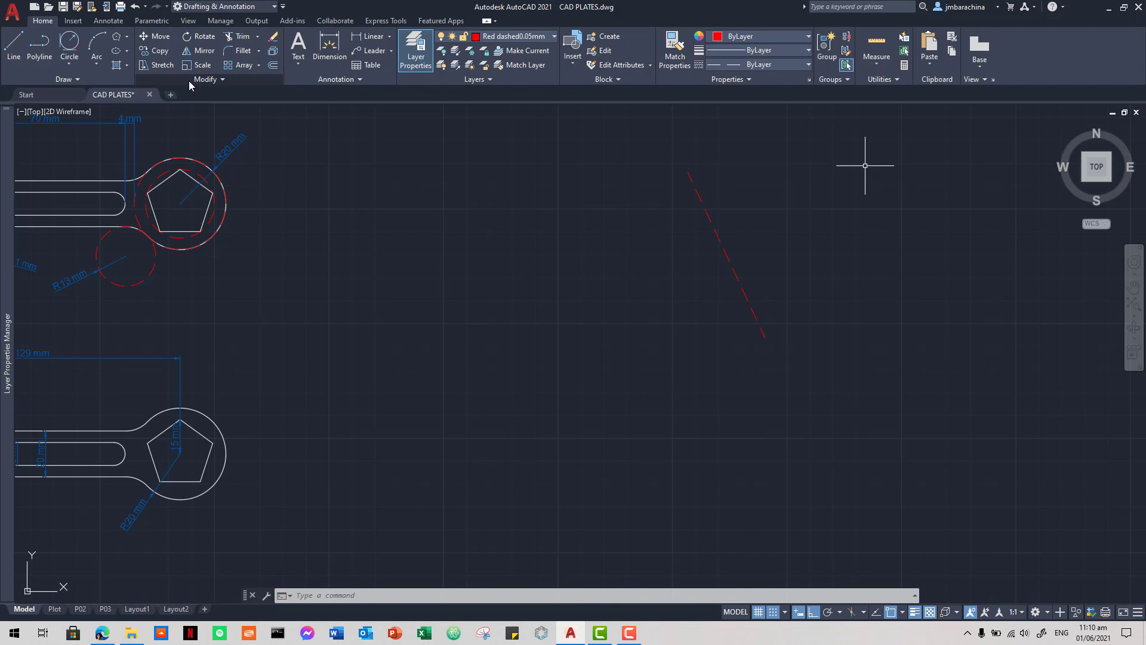
- Draw an 80 mm dashed line at a 205° angle from the lower end of the existing dashed line beside the wrenches
text(l)
key(Return)
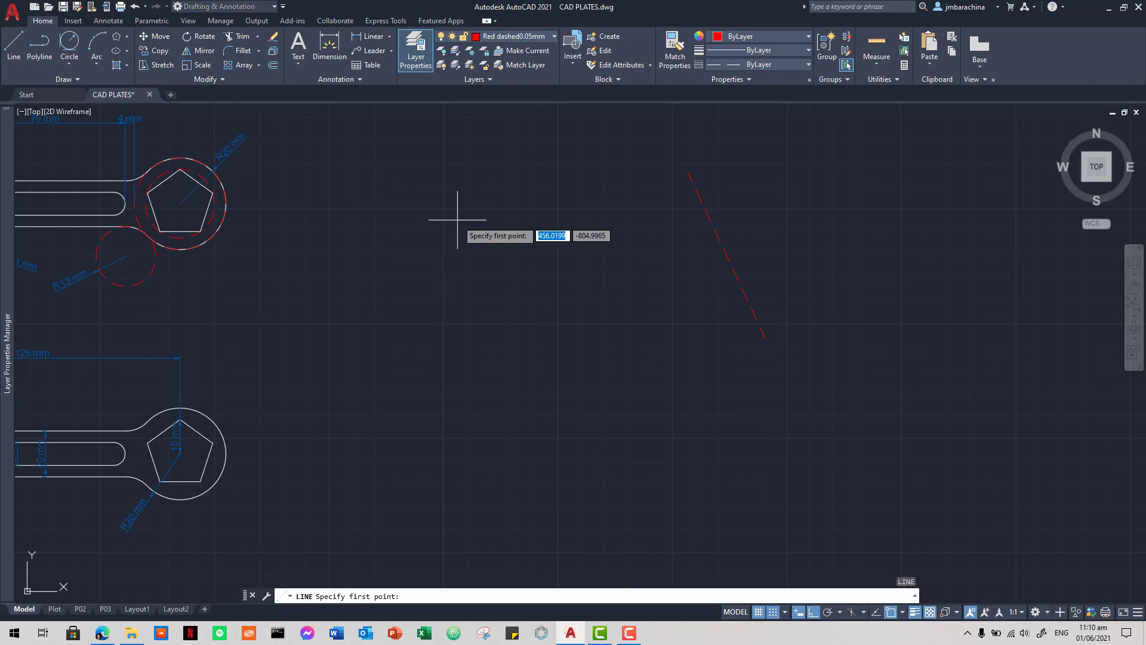
click(766, 338)
text(80)
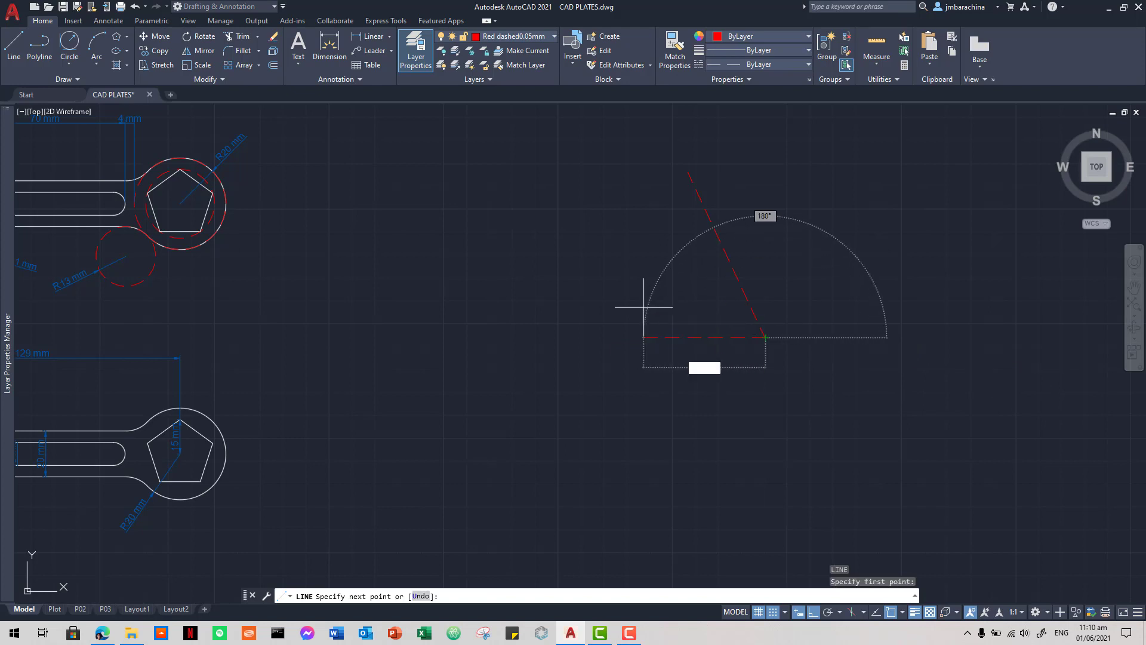
key(Tab)
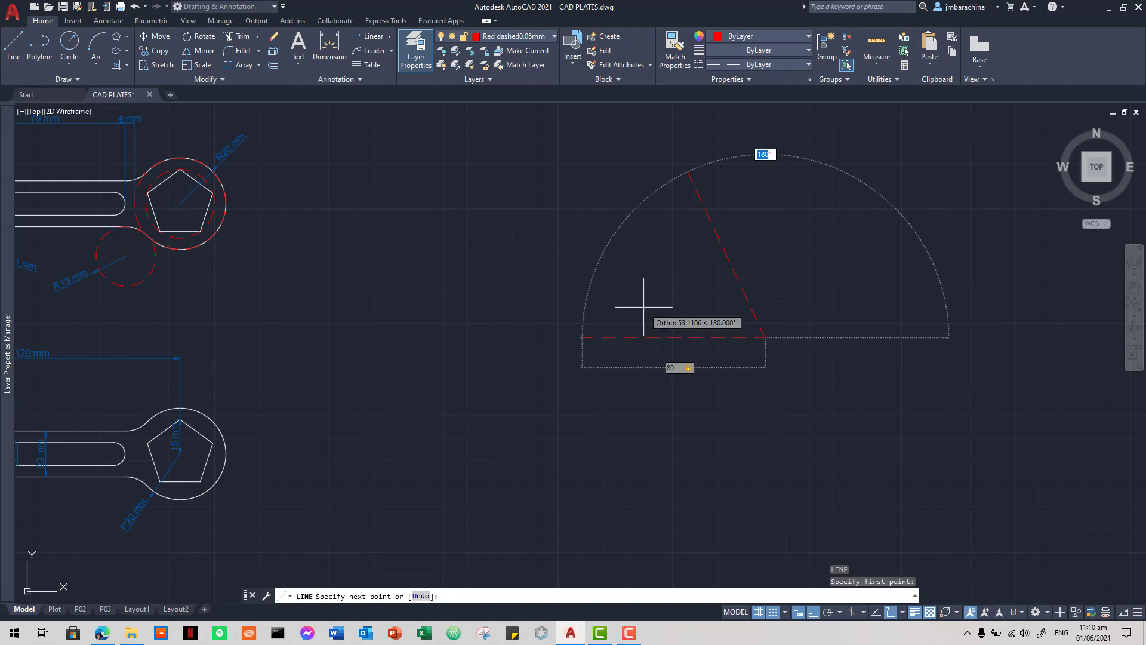
text(20)
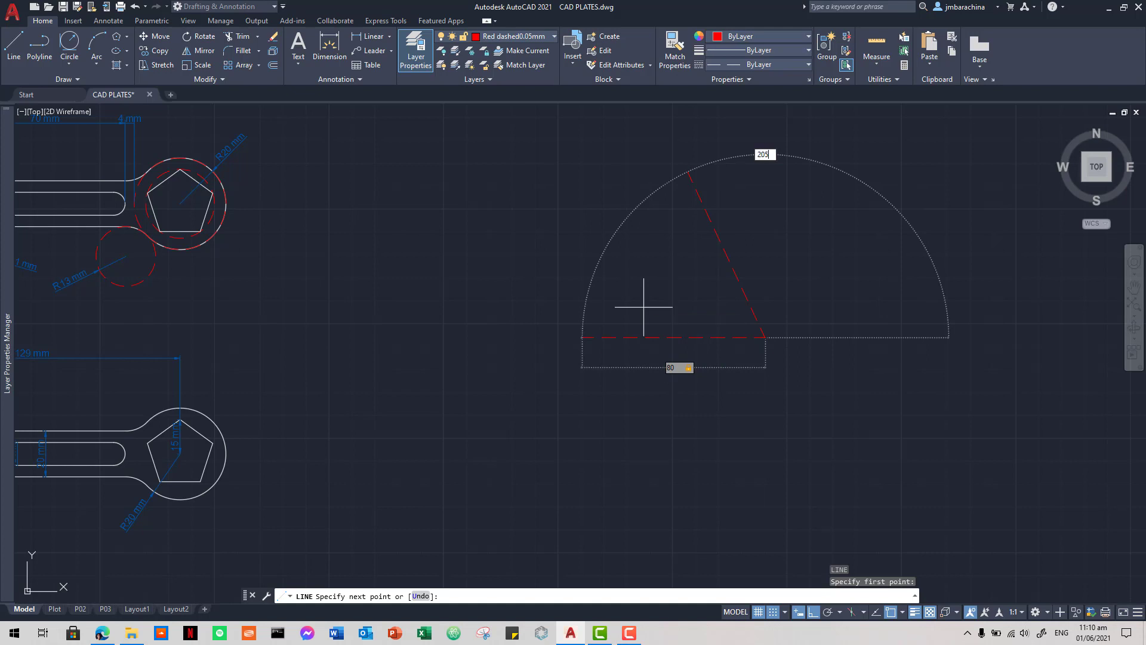
text(5)
key(Return)
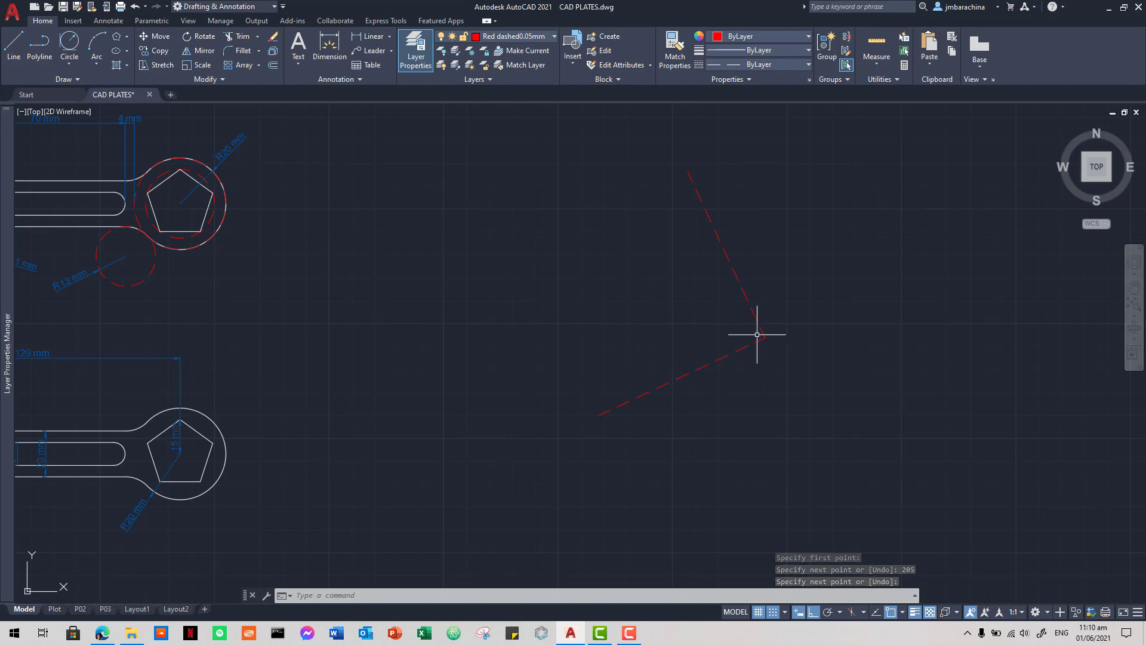
key(alt+Tab)
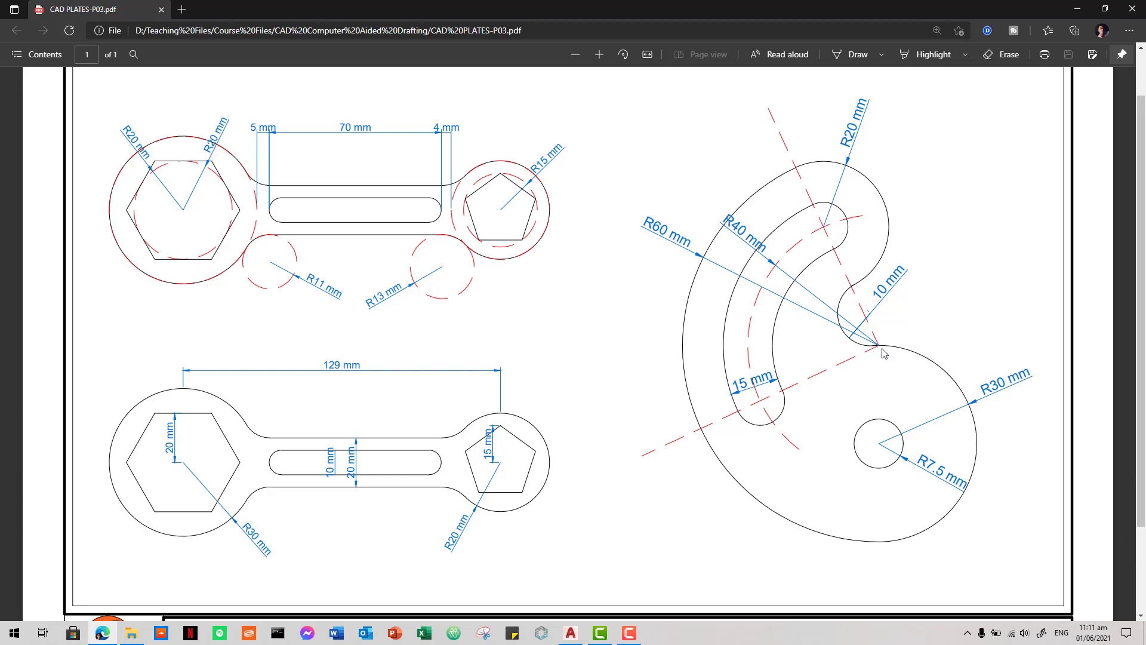
key(alt+Tab)
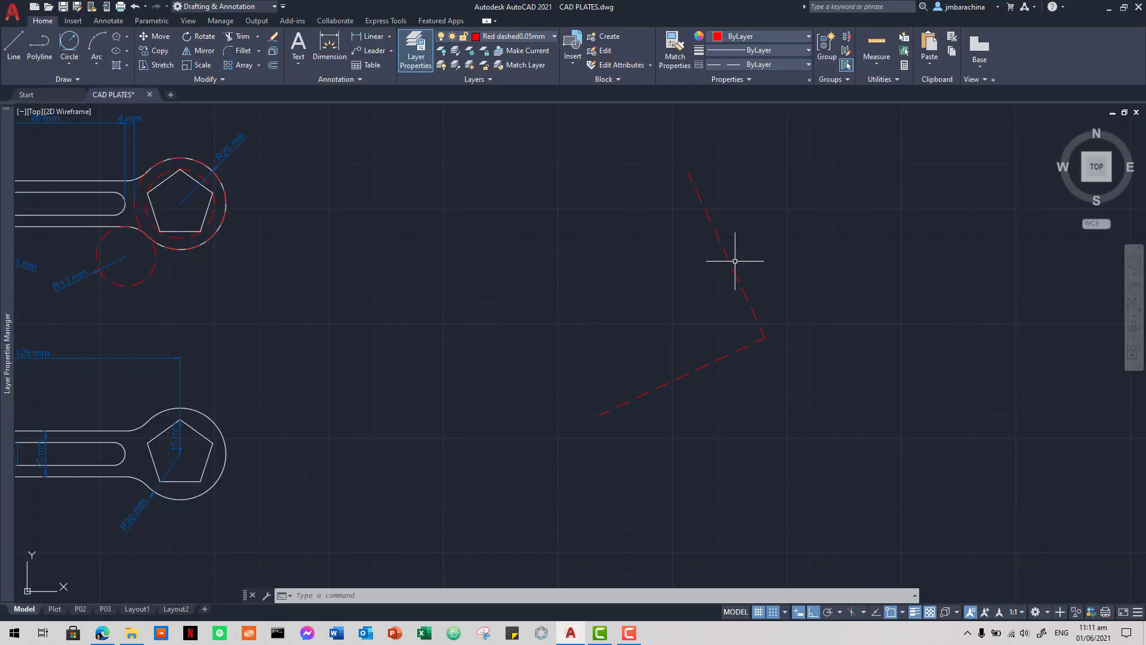
text(c)
key(Return)
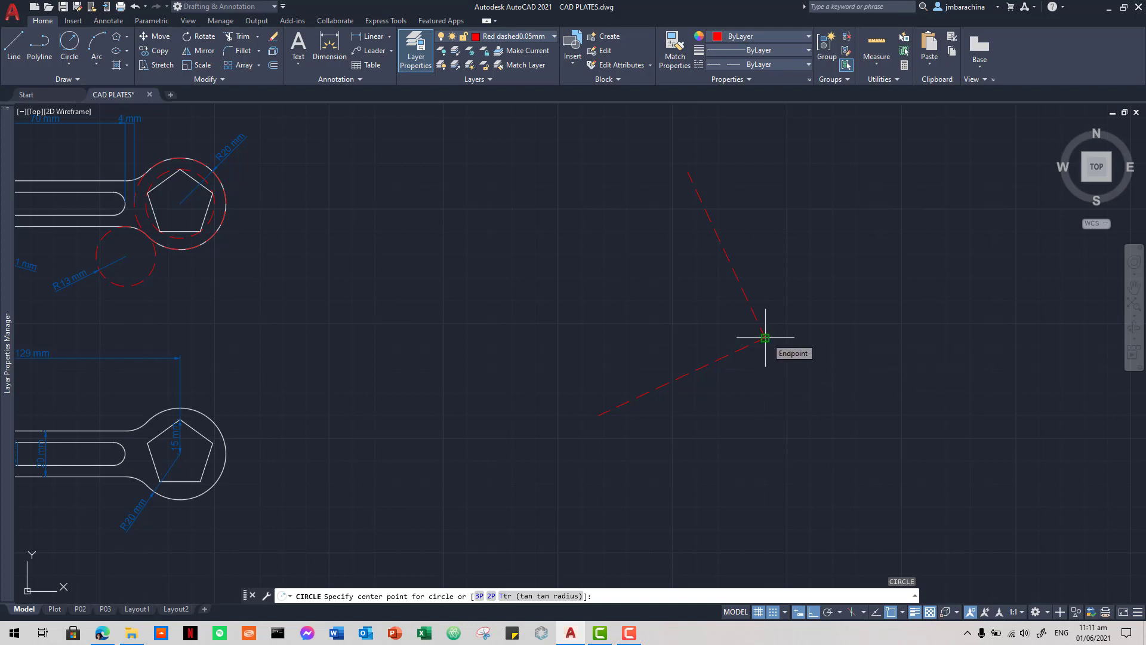
key(Escape)
key(Escape)
key(Escape)
key(Escape)
- Draw a dashed circle of radius 40 mm centered where the two angled centerlines meet
text(c)
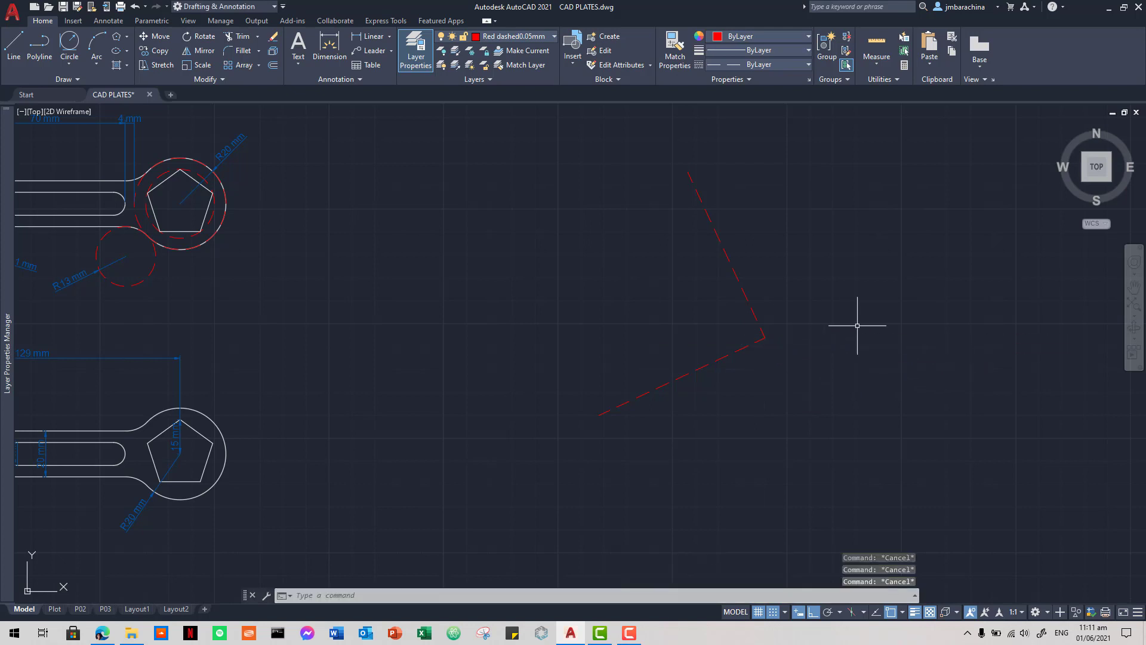
key(Return)
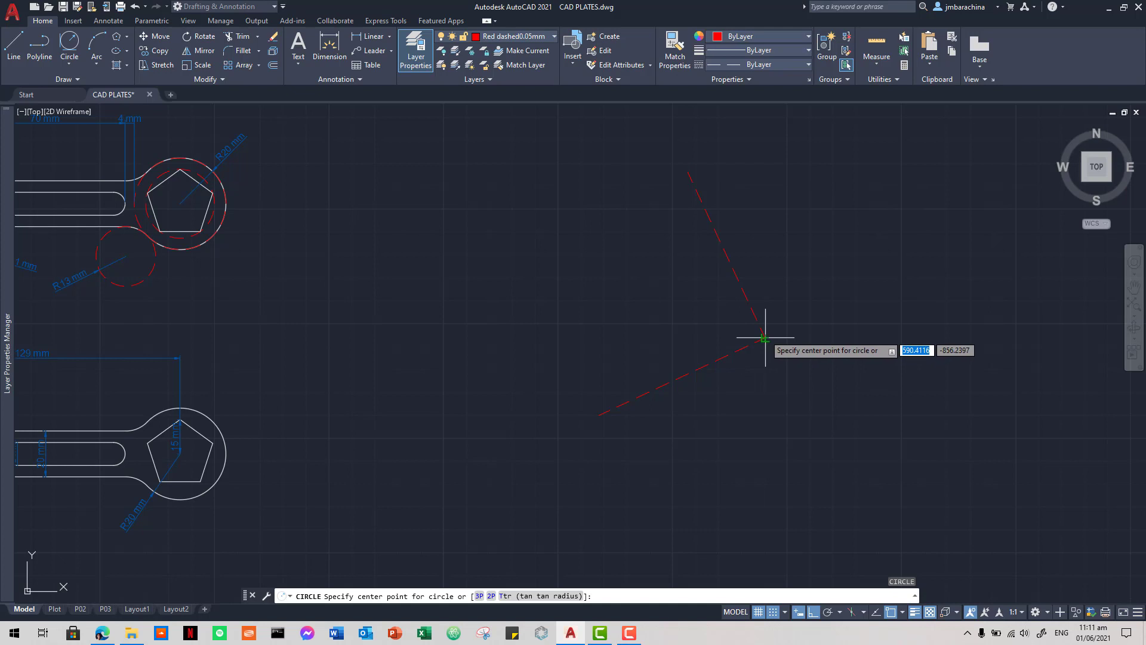
click(765, 337)
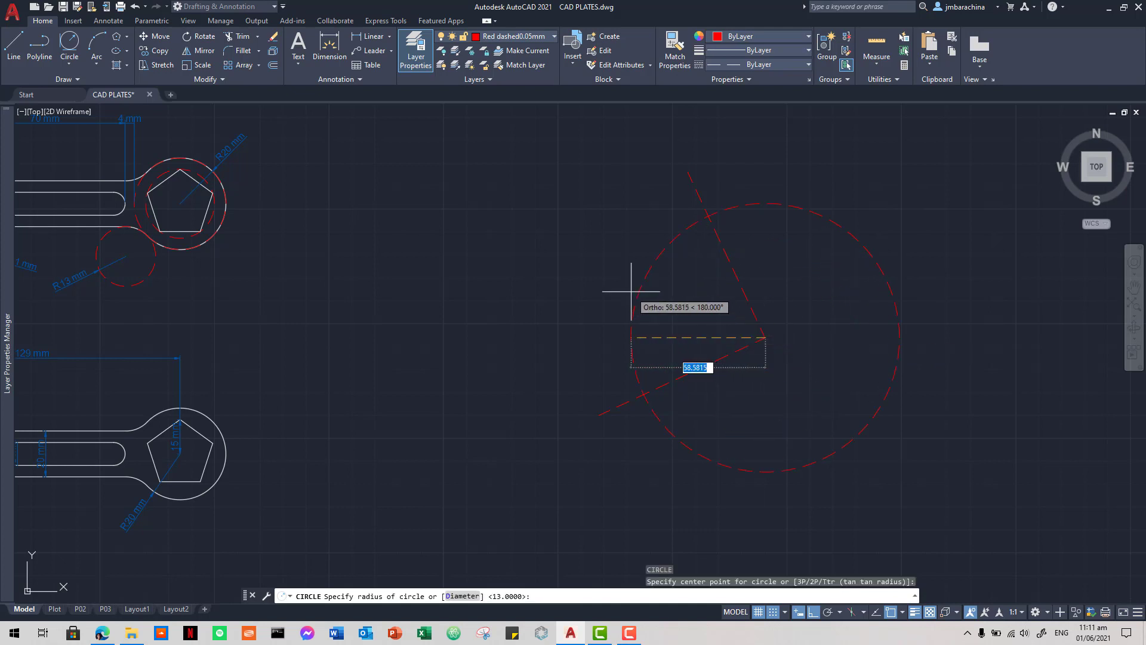
text(40)
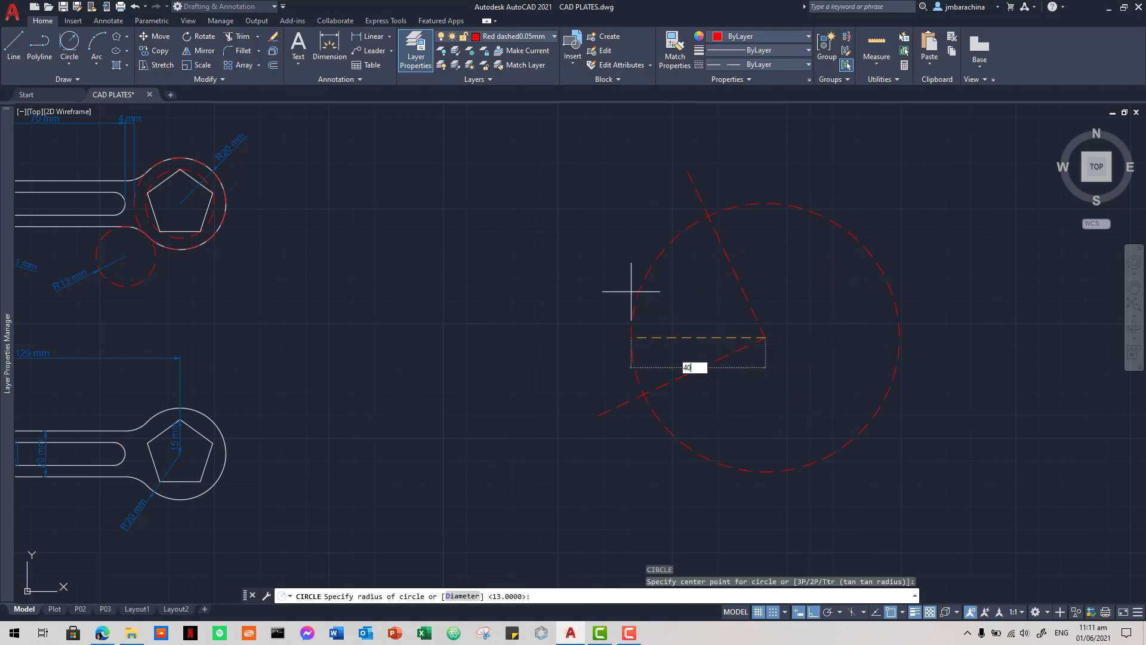
key(Return)
- Check the slot width in the CAD PLATES-P03 PDF and offset the dashed circle 7.5 mm both outward and inward in AutoCAD
key(alt+Tab)
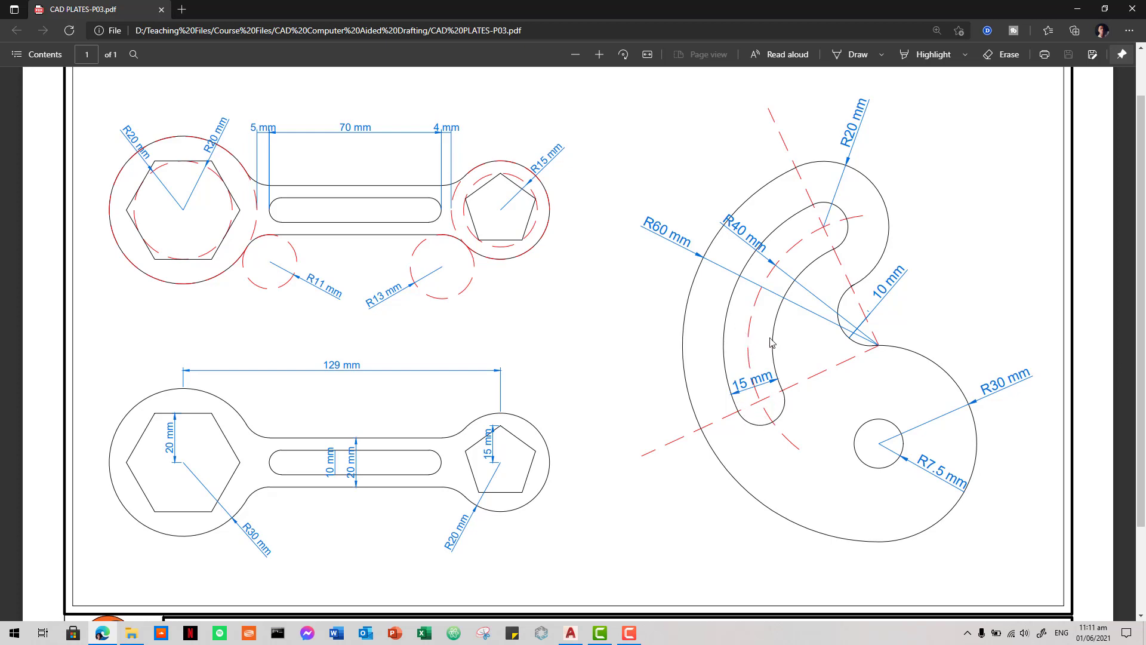
key(alt+Tab)
click(707, 292)
click(676, 261)
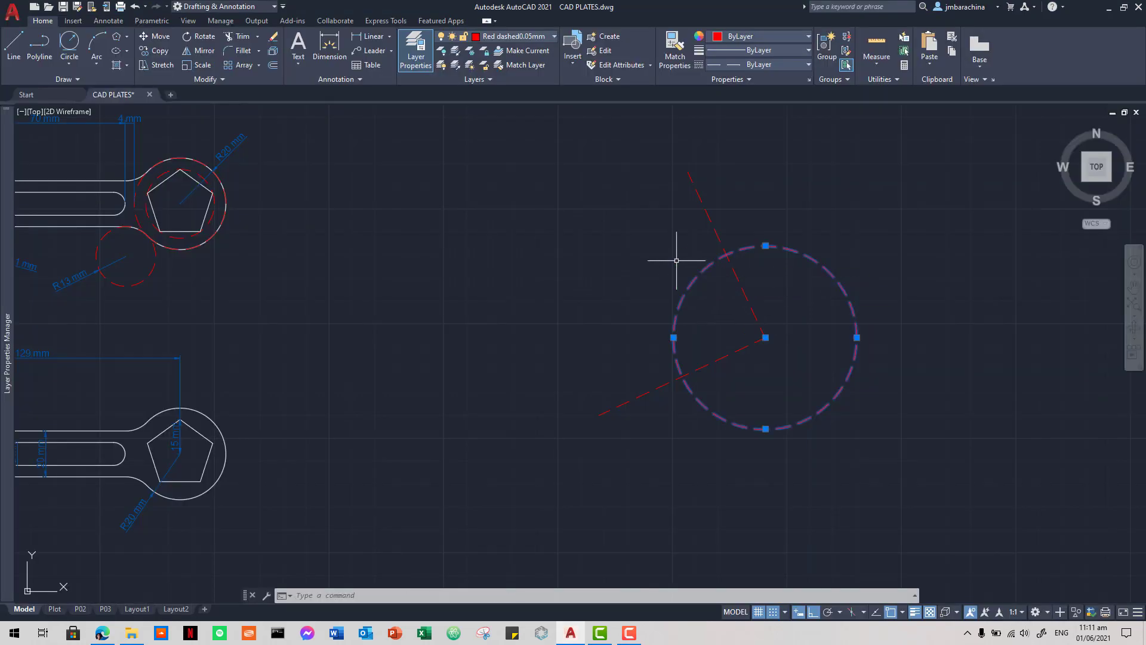
text(o)
key(Return)
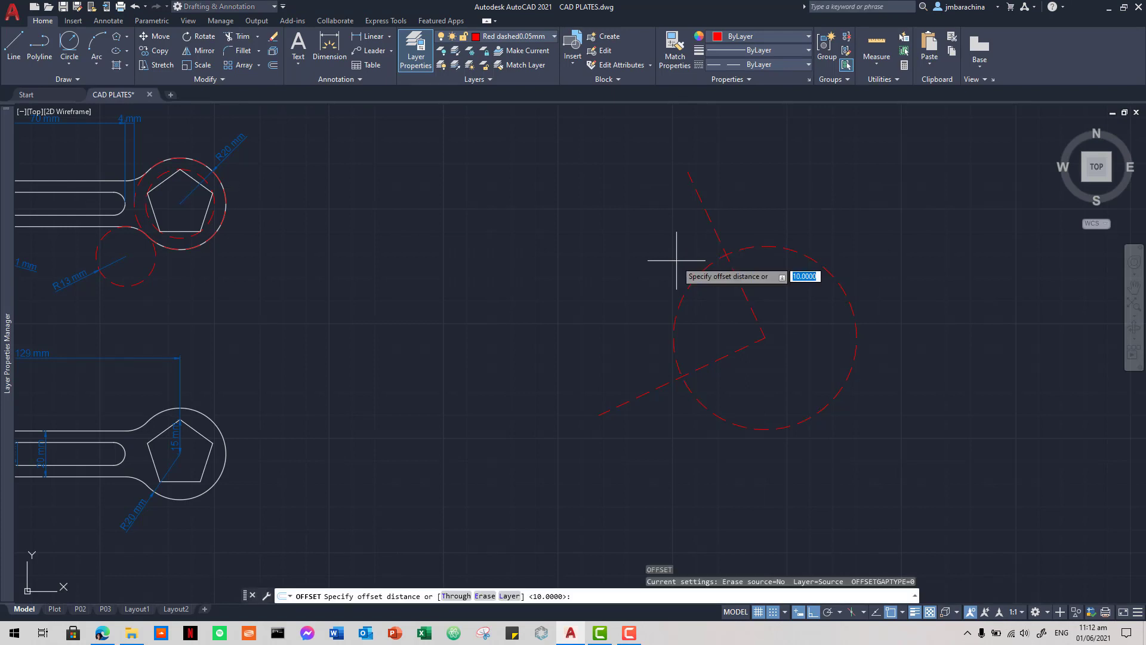
text(7.5)
key(Return)
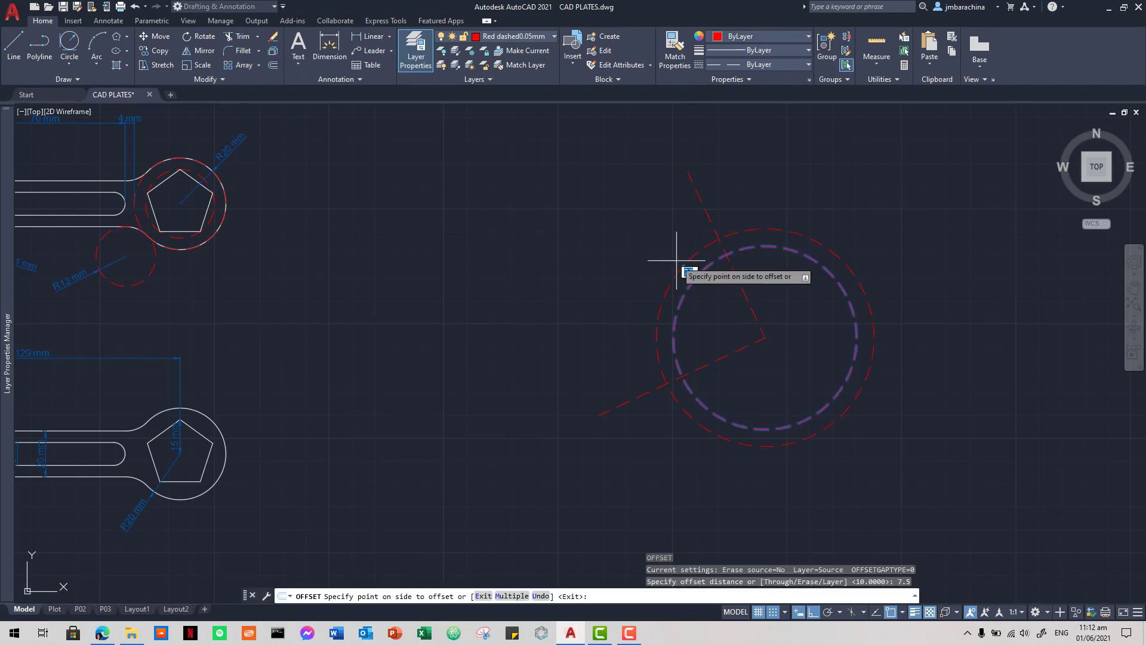
click(618, 242)
click(700, 278)
click(715, 292)
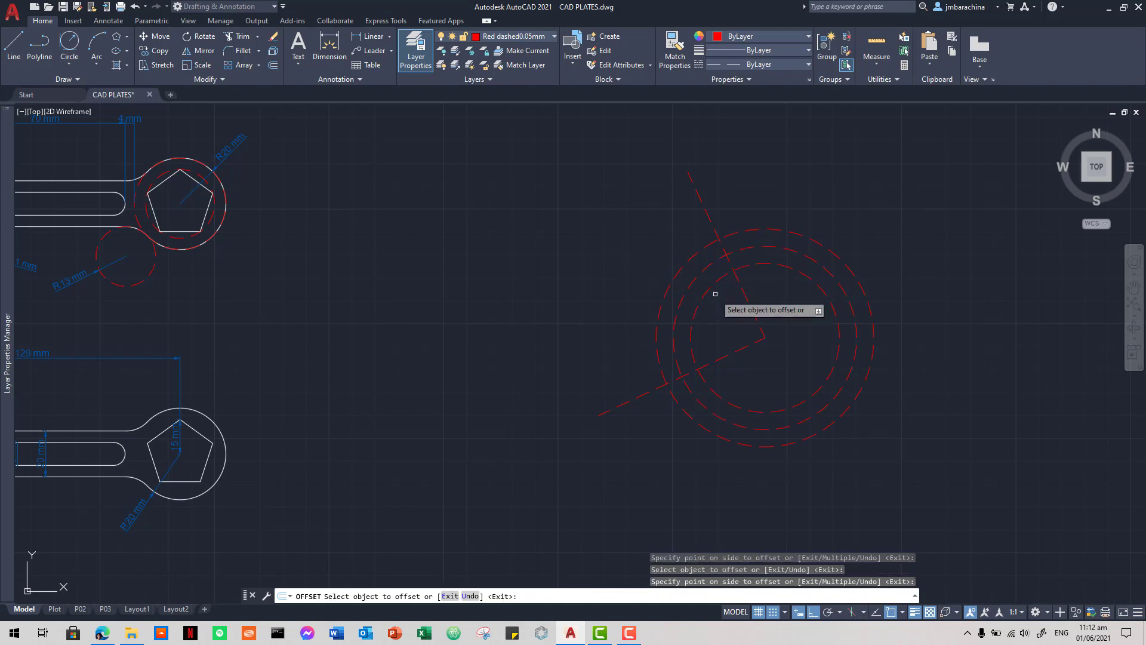
key(Escape)
- Move the inner and outer offset circles to the 0.15 mm layer
click(721, 303)
click(711, 283)
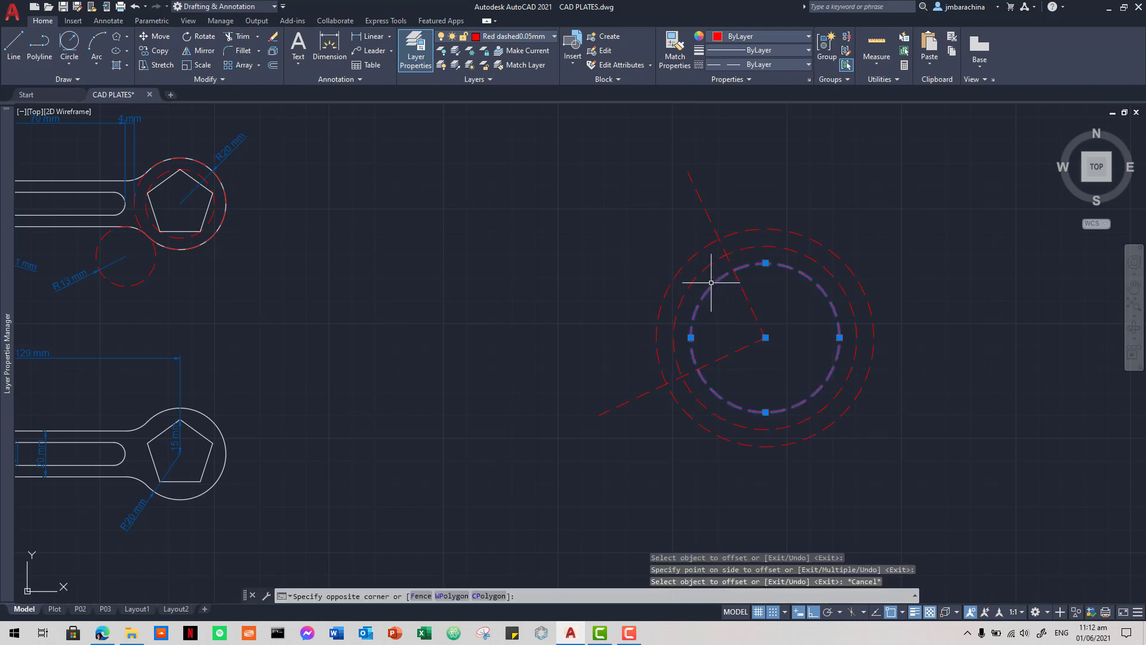
click(695, 254)
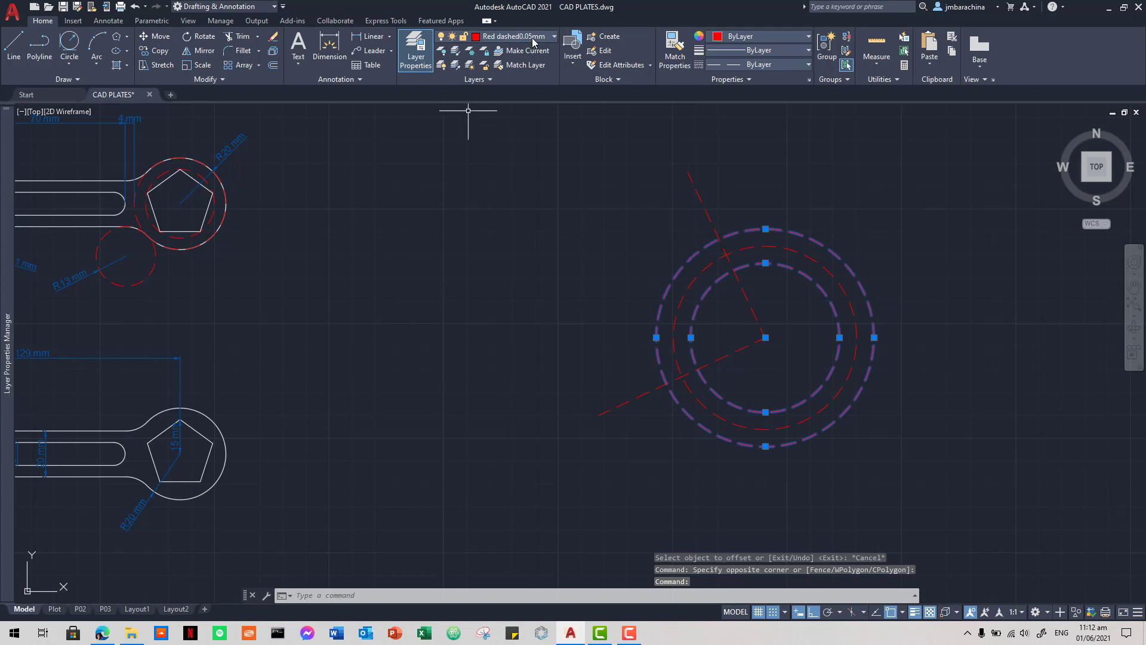
click(513, 37)
click(512, 93)
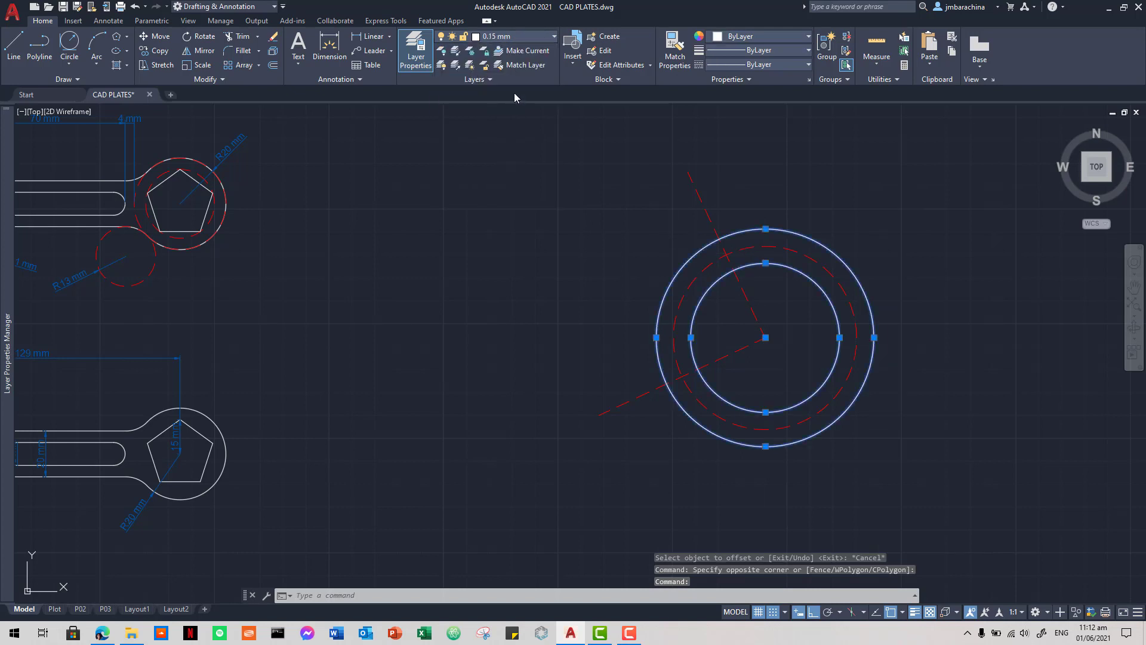
key(Escape)
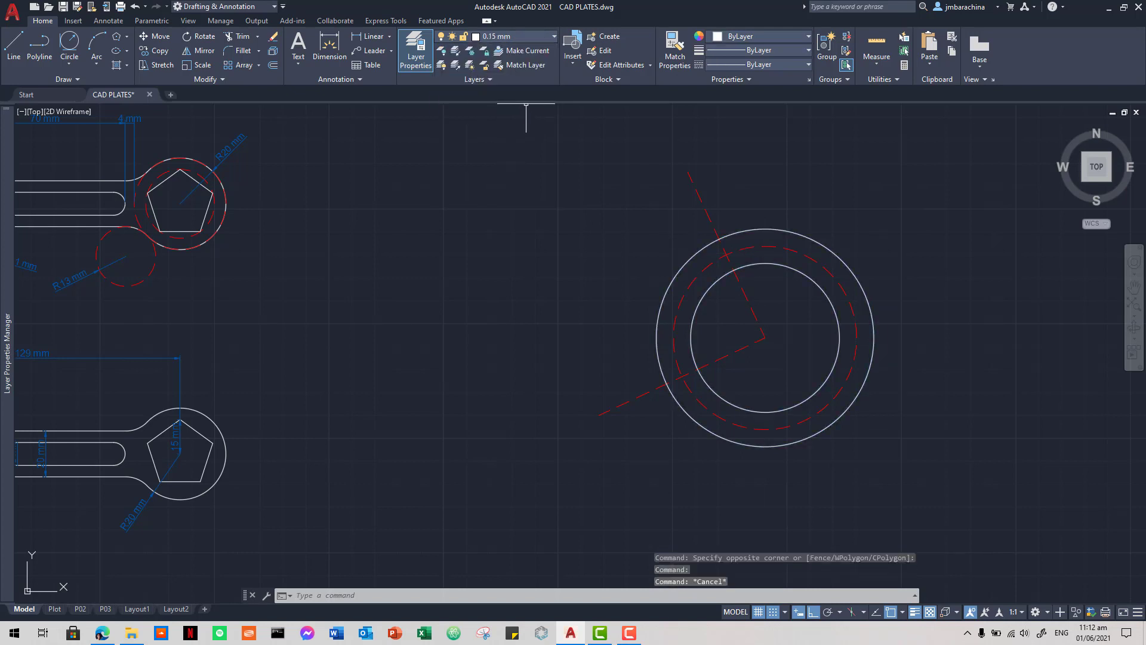
- Make 0.15 mm the current layer and draw a circle of radius 60 mm centered on the meeting point of the centerlines
click(544, 38)
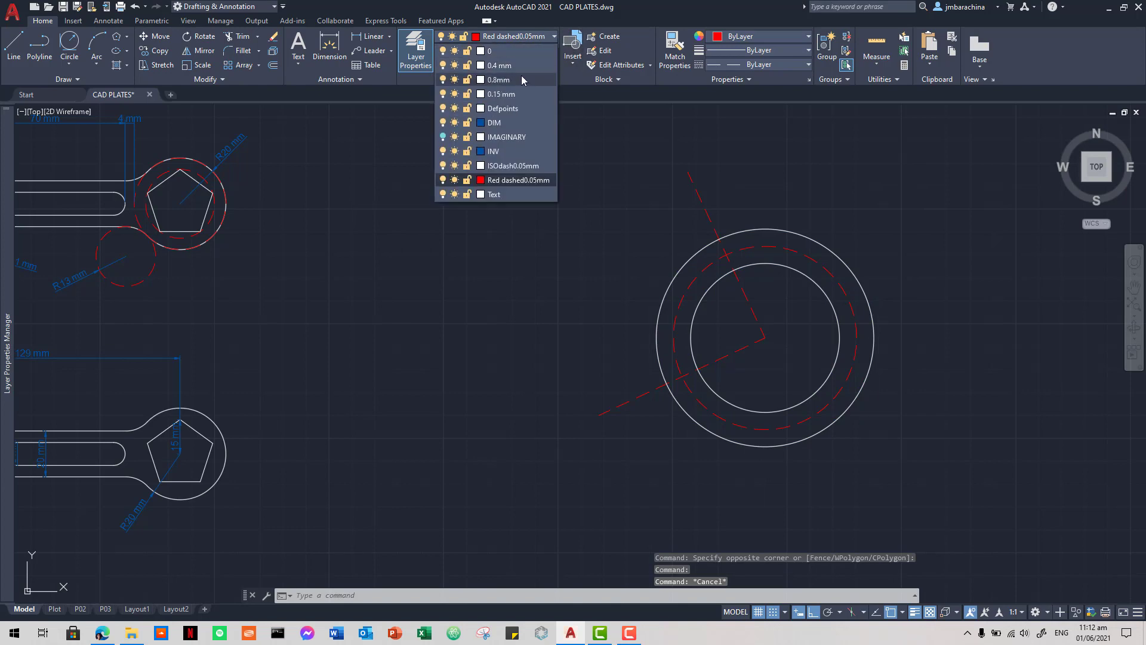
click(501, 93)
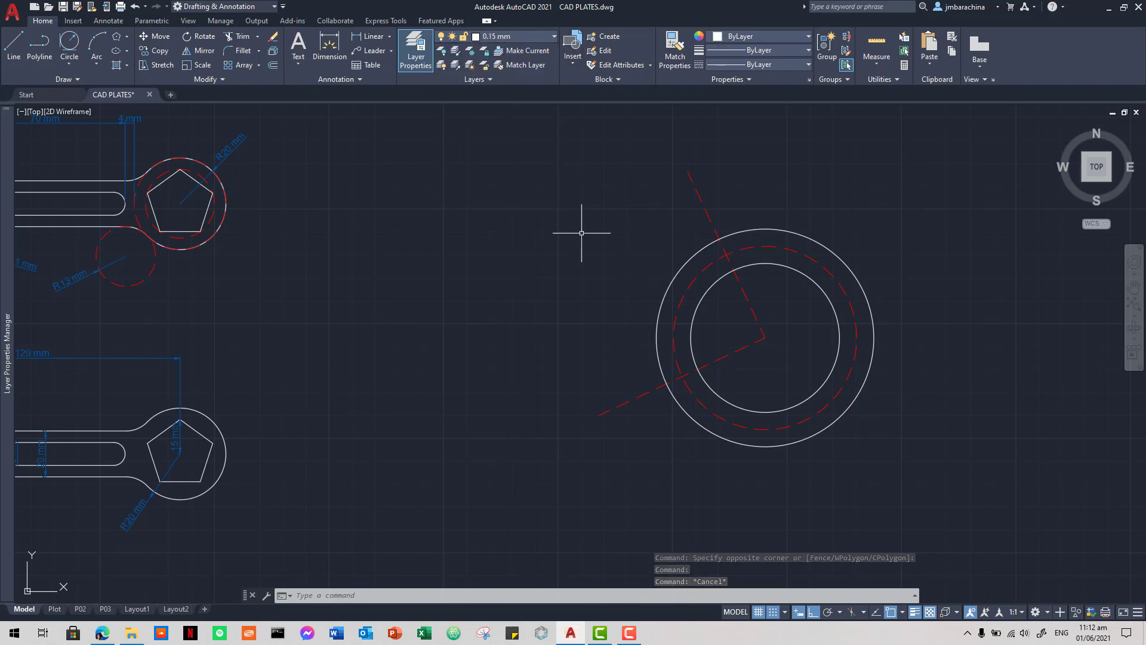
key(alt+Tab)
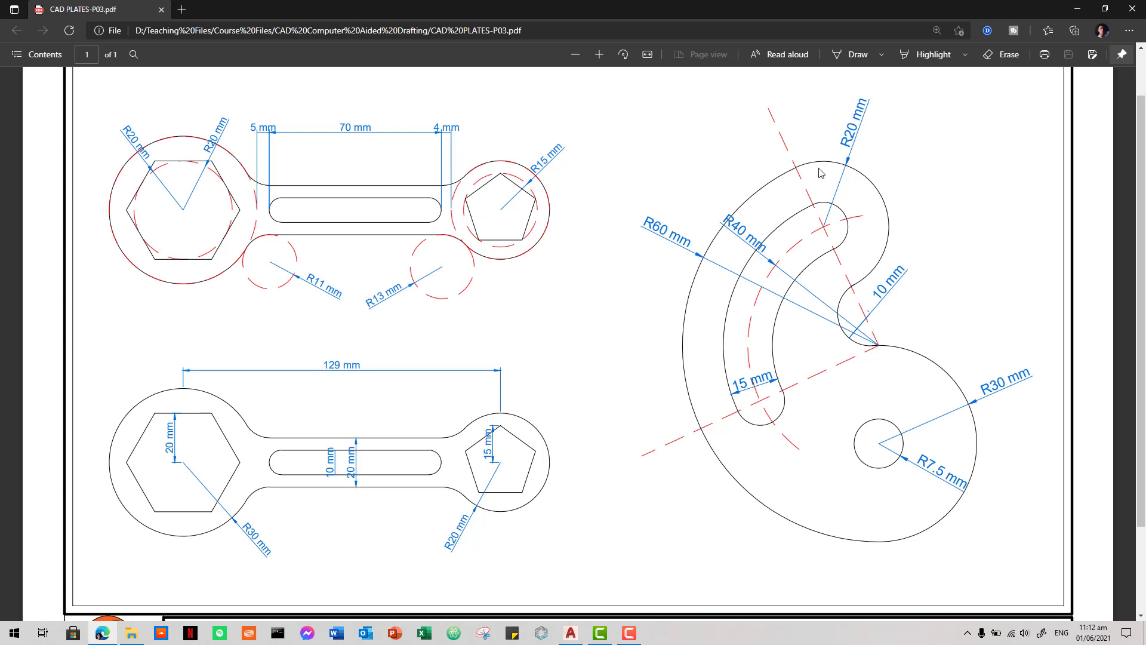
key(alt+Tab)
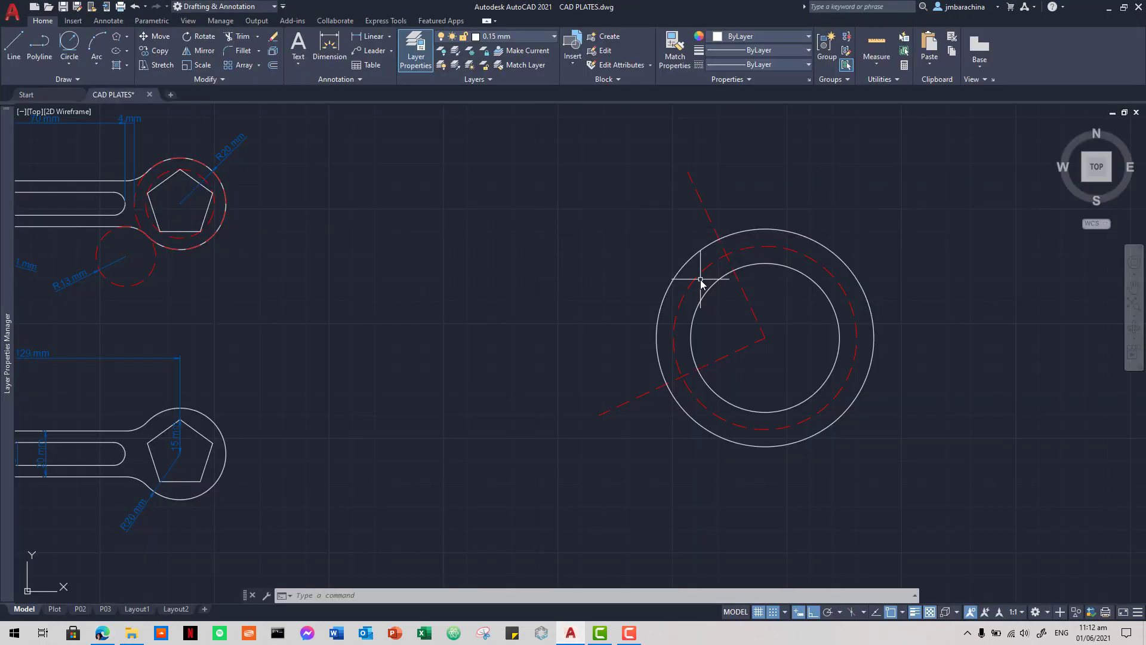
text(c)
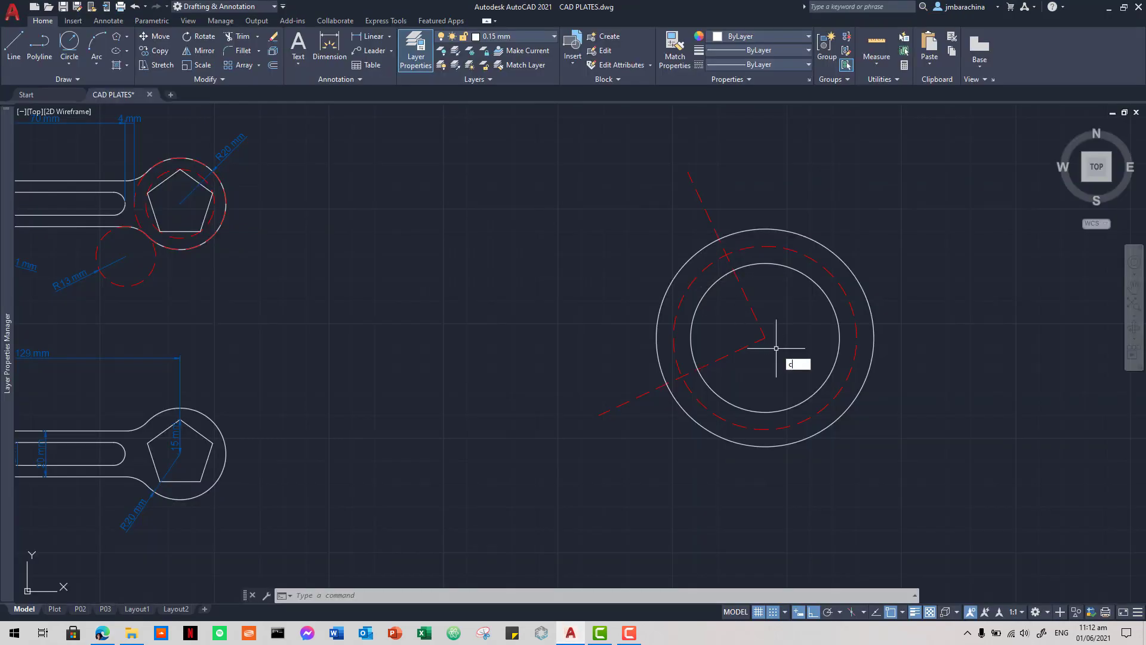
key(Return)
key(alt+Tab)
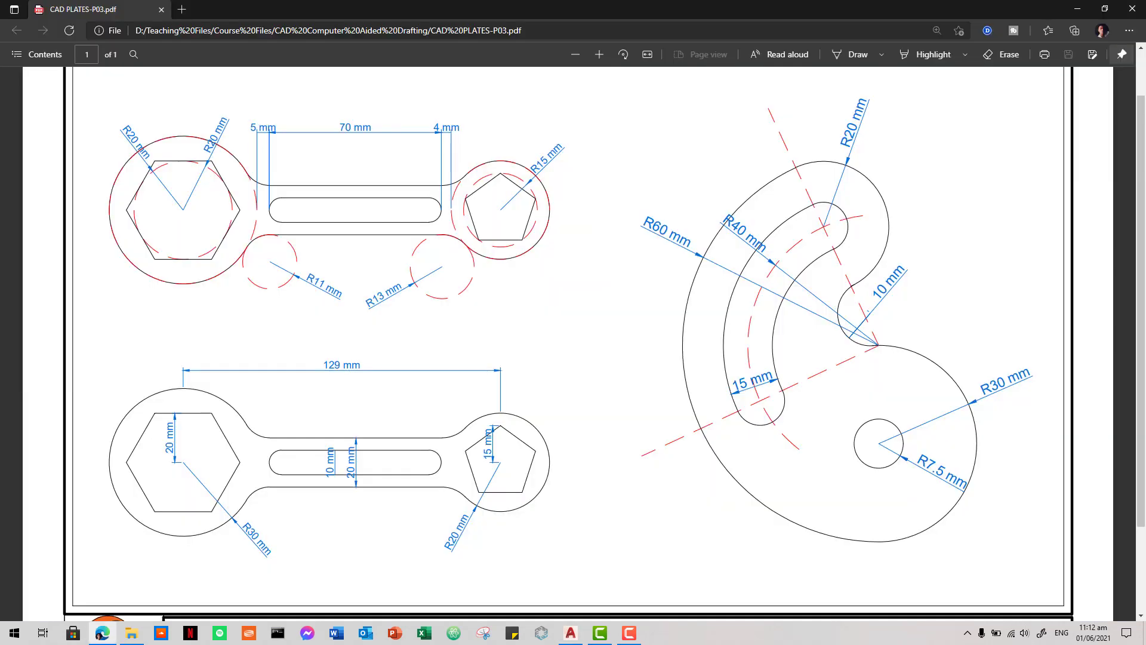
key(alt+Tab)
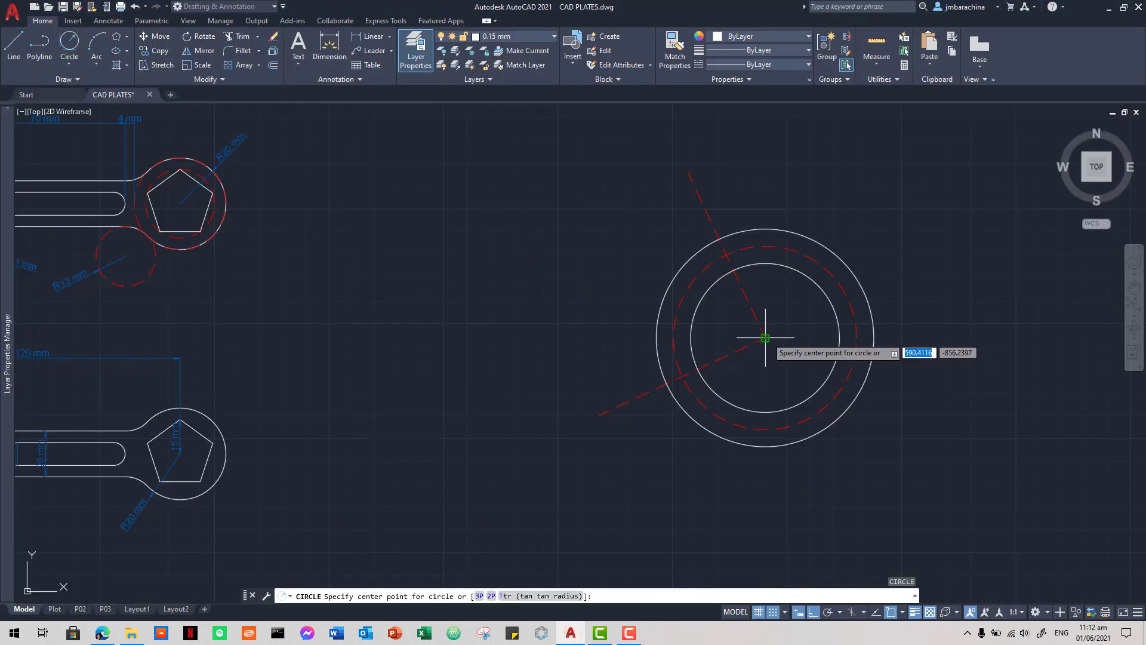
click(765, 337)
text(60)
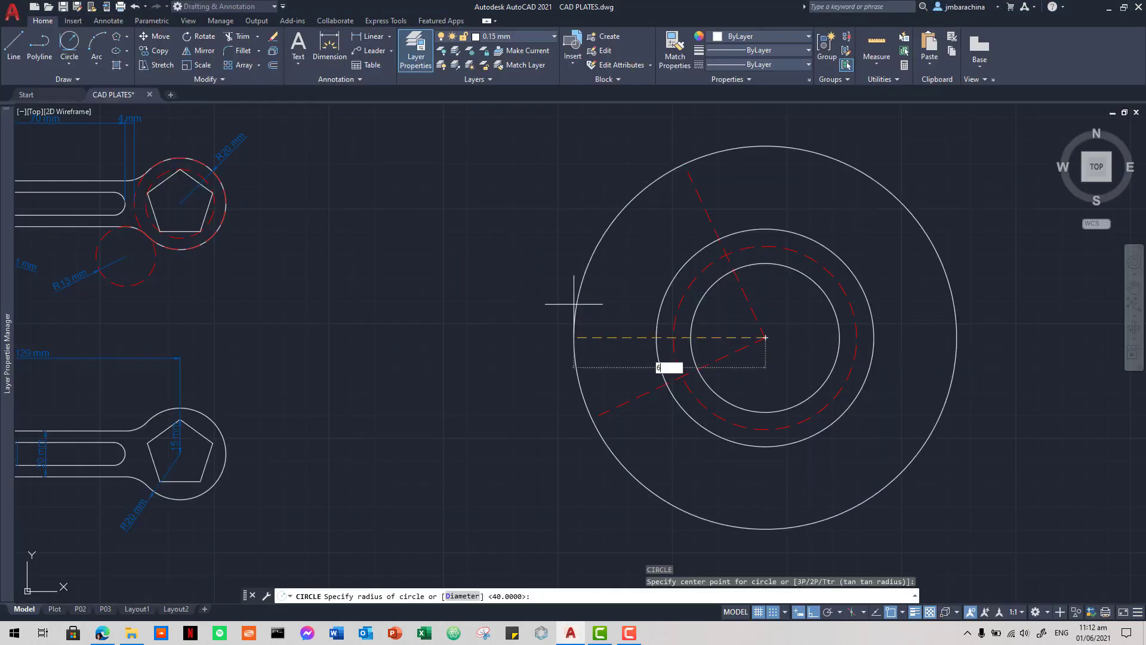
key(Return)
- Draw a circle of radius 7.5 mm centered where the dashed circle crosses the upper angled centerline
key(alt+Tab)
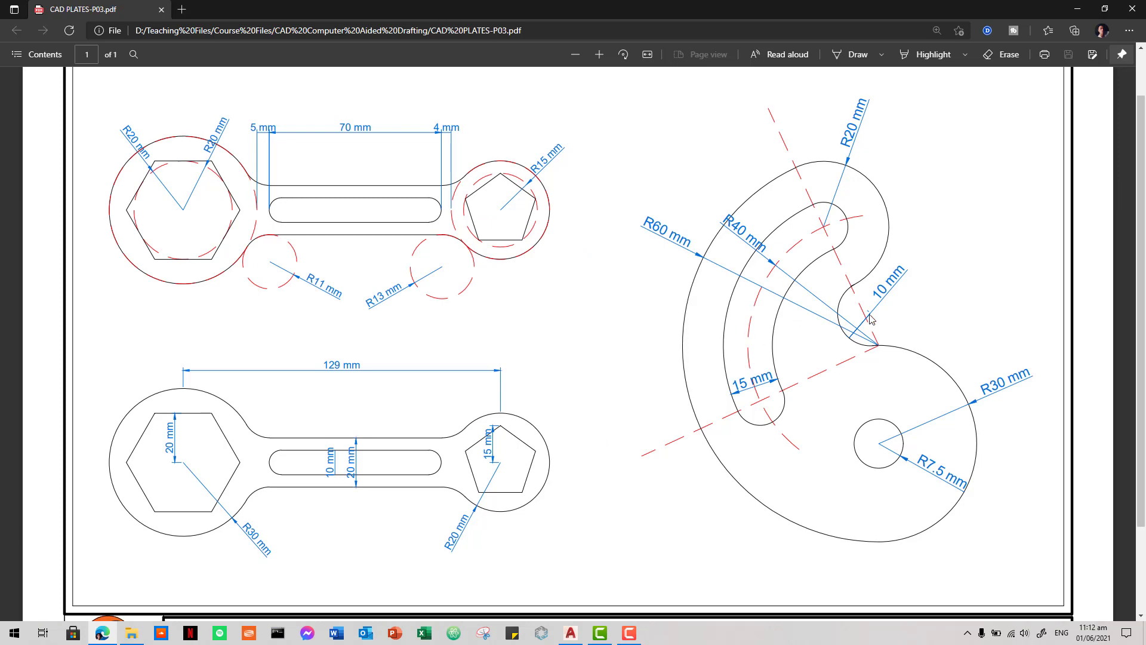
key(alt+Tab)
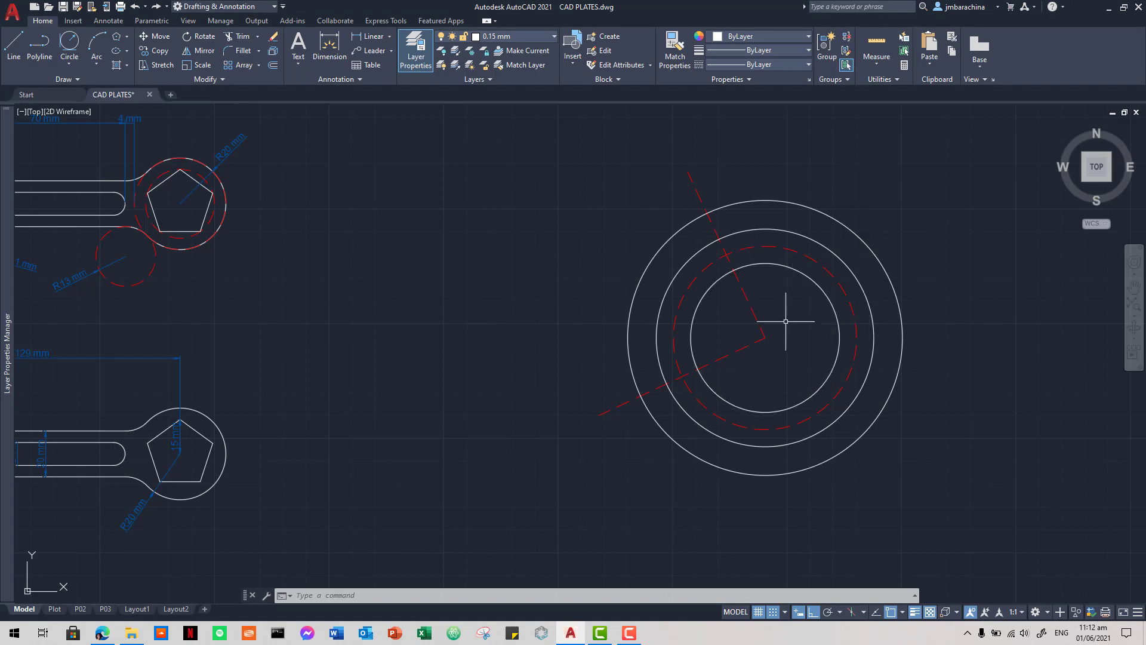
text(c)
key(Return)
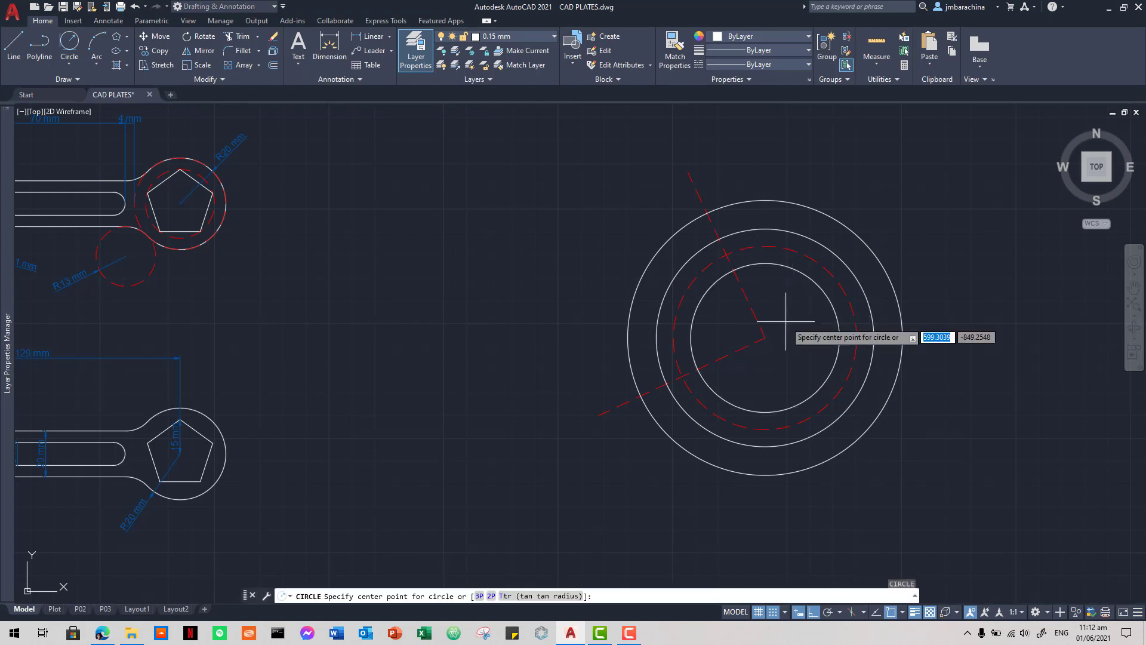
click(726, 254)
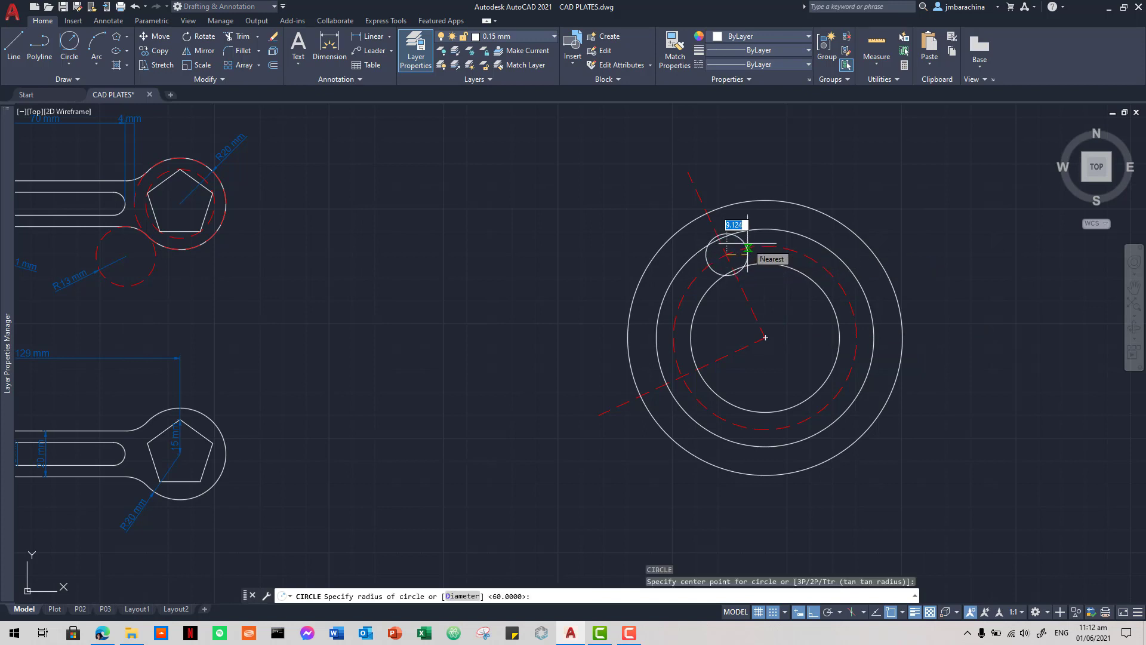
text(7.5)
key(Return)
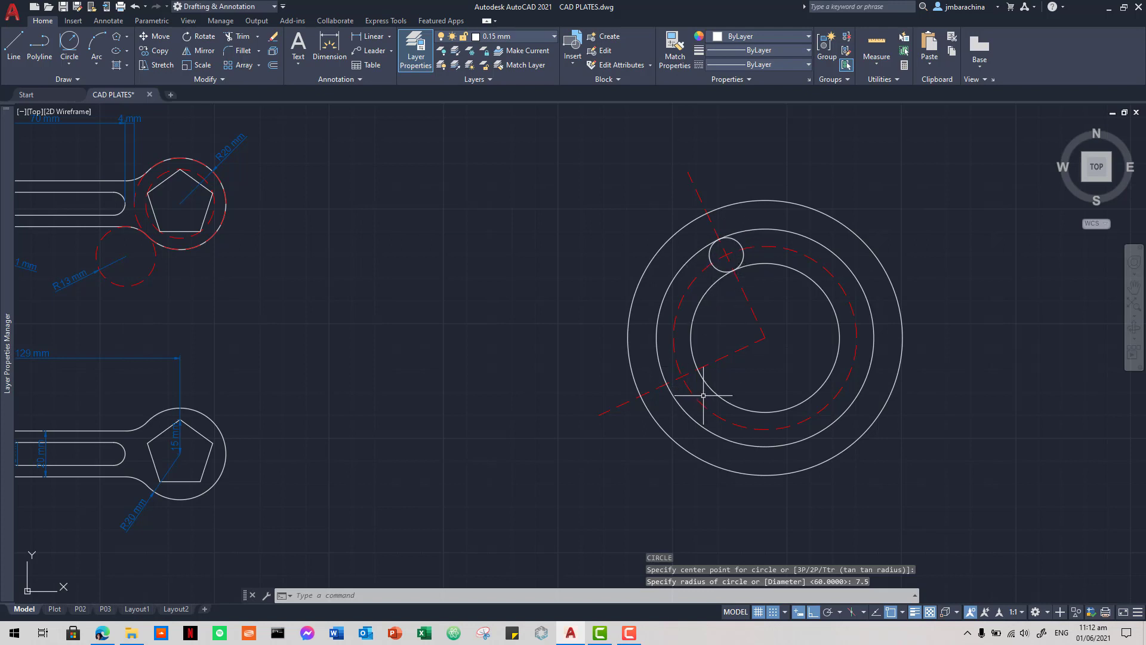
- Draw a circle of radius 7.5 mm centered where the dashed circle crosses the lower angled centerline
key(Return)
key(Return)
click(682, 376)
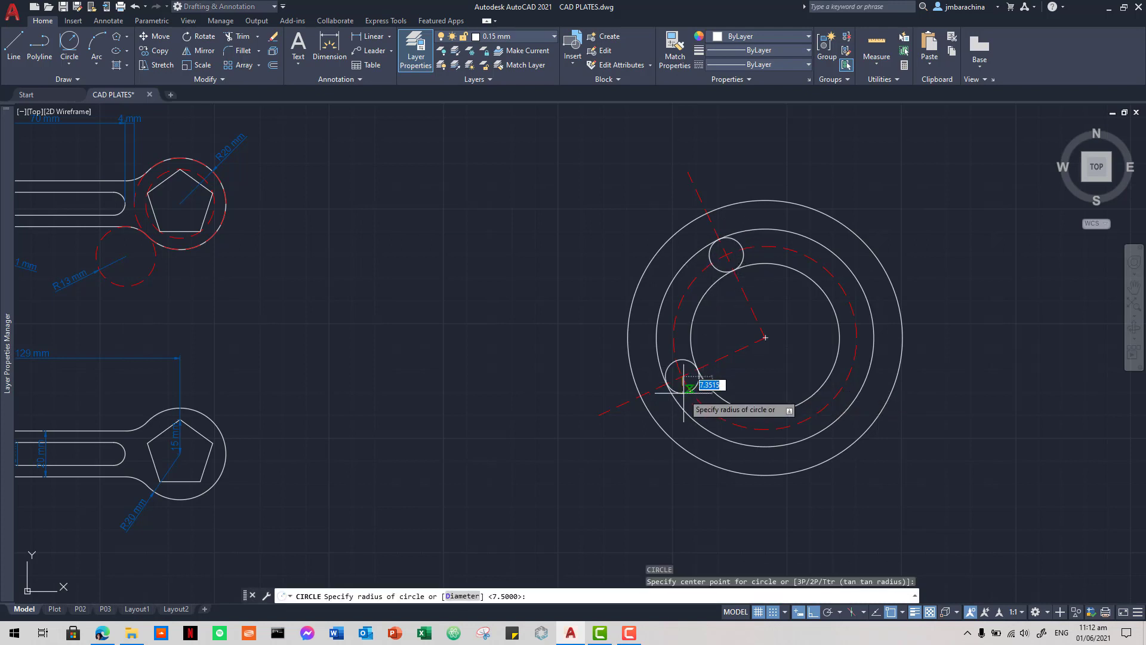
text(7.5)
key(Return)
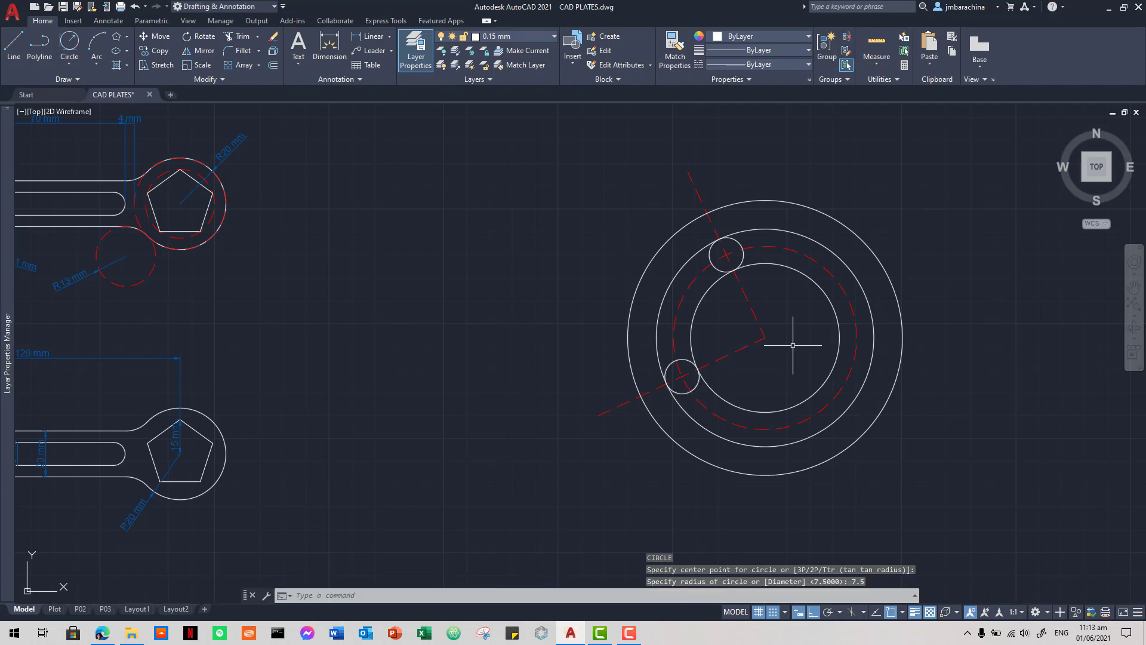
- Check the PDF and draw a two-point circle in AutoCAD from the centerlines' meeting point to the bottom quadrant of the 60 mm radius circle
key(alt+Tab)
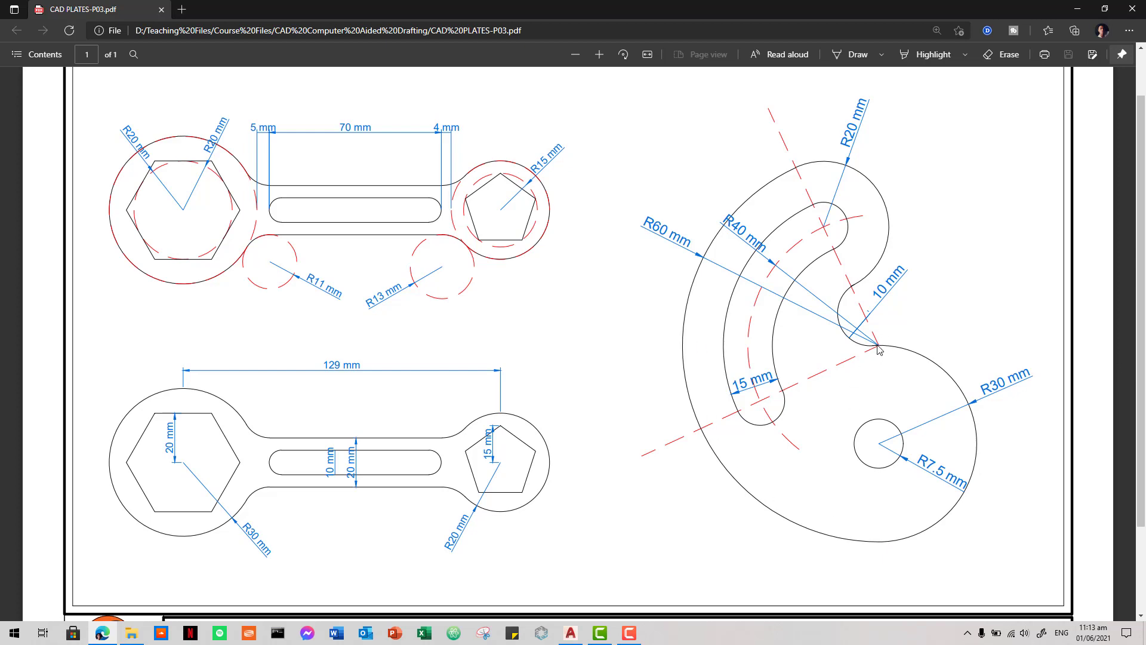
key(alt+Tab)
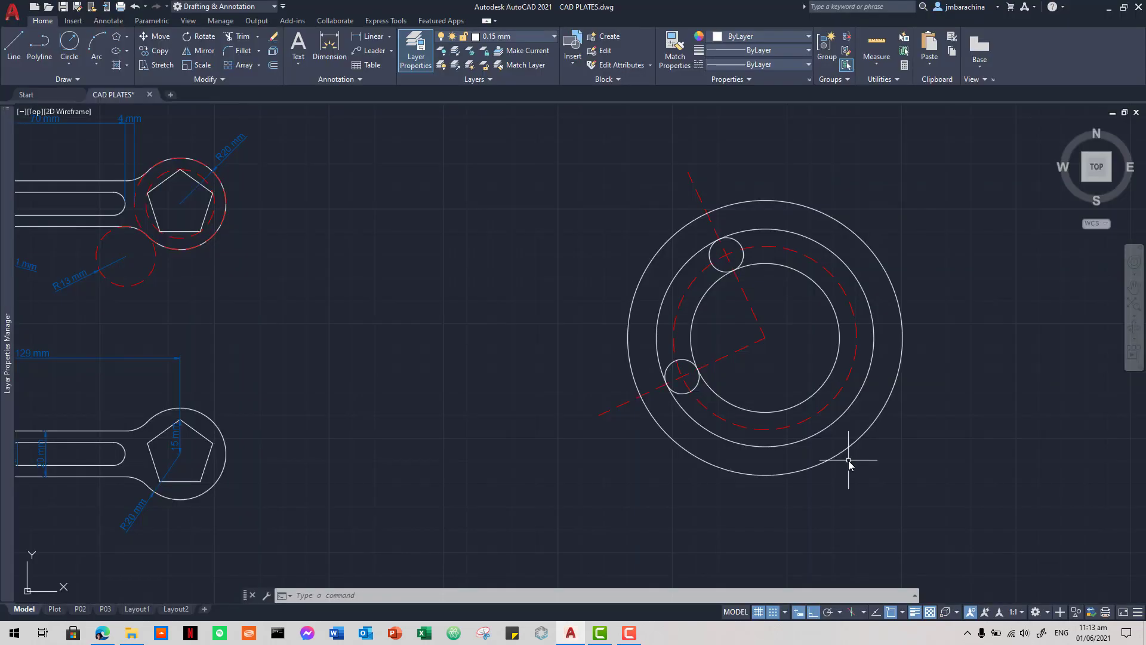
click(69, 64)
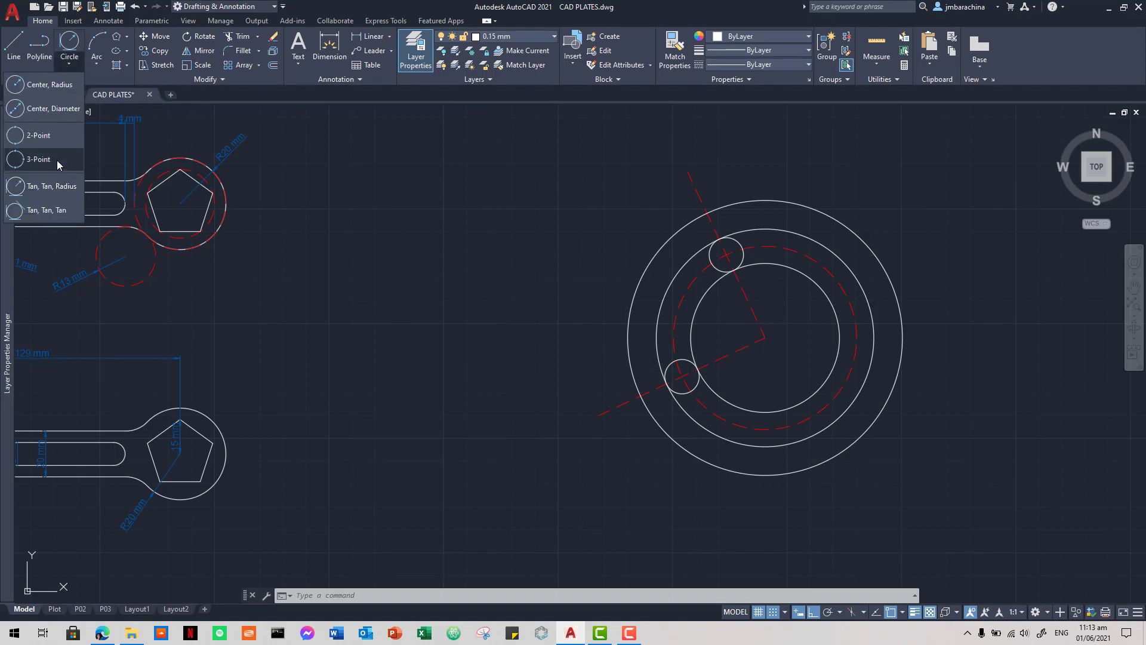
click(54, 139)
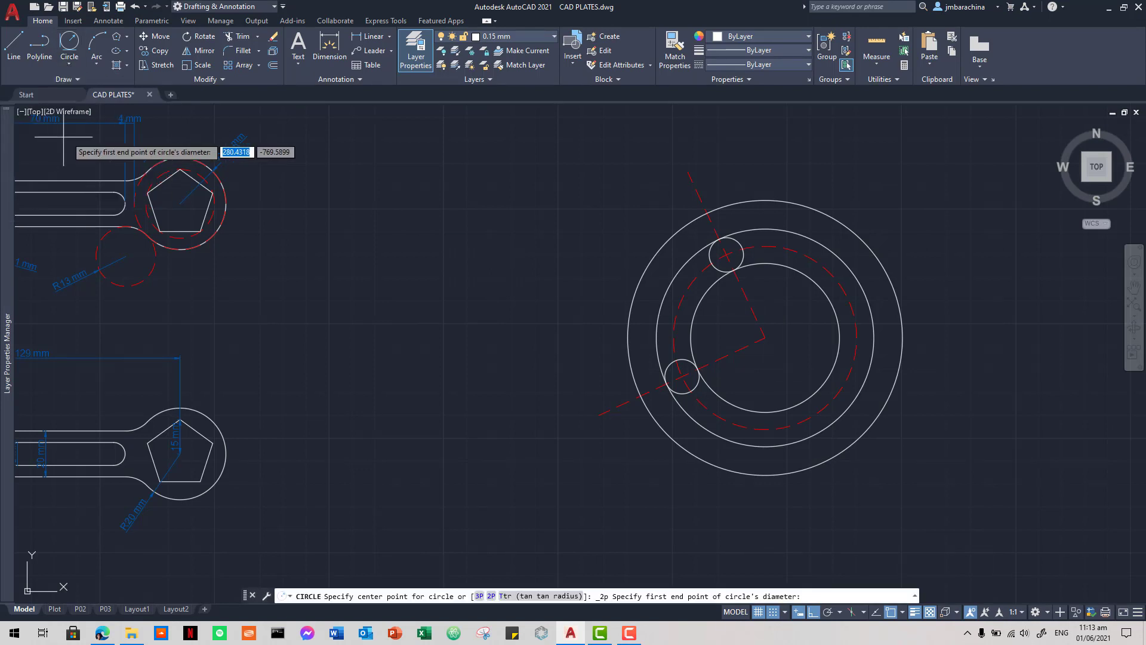
click(765, 337)
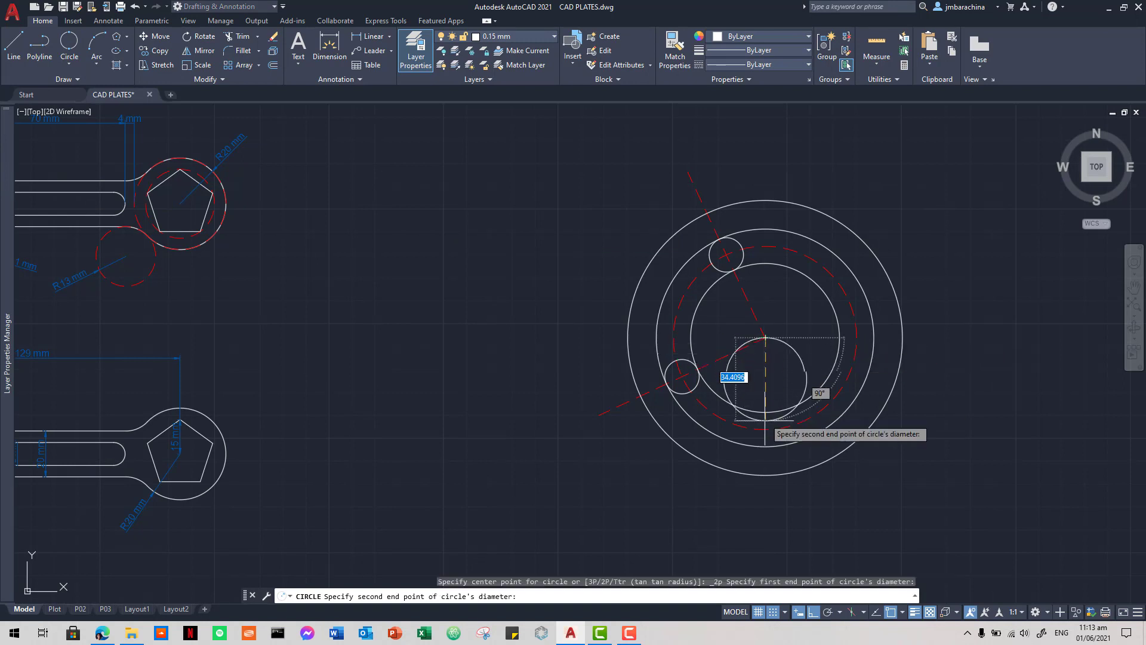
click(766, 475)
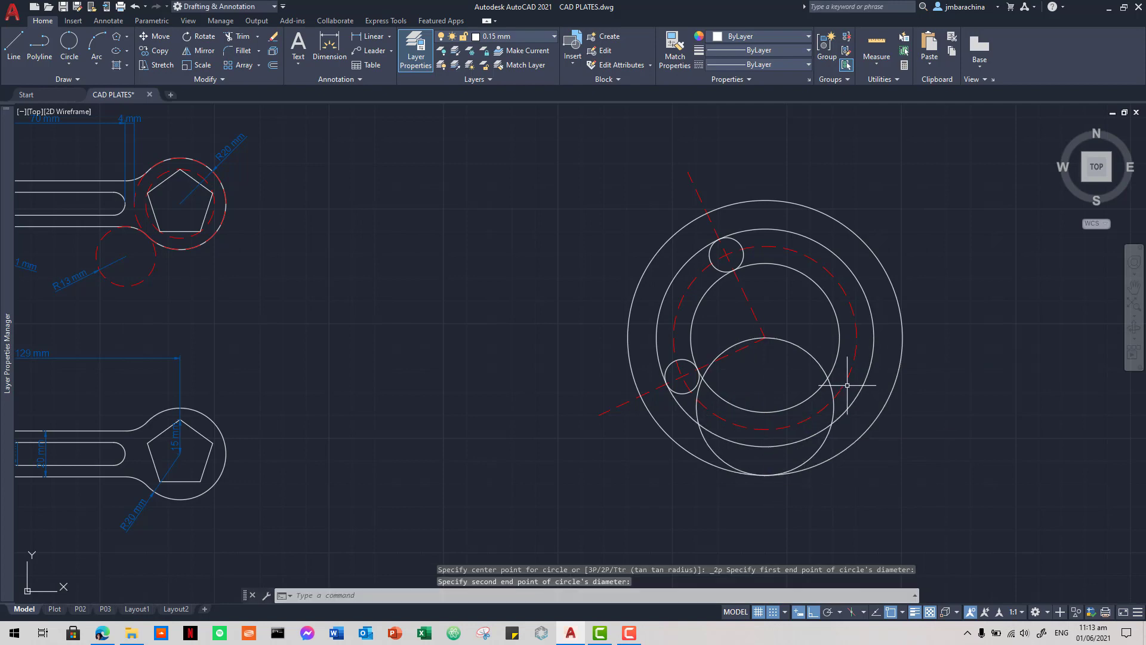
- Check the upper end's radius in the PDF and draw a 20 mm radius circle in AutoCAD, concentric with the upper slot-end circle
key(alt+Tab)
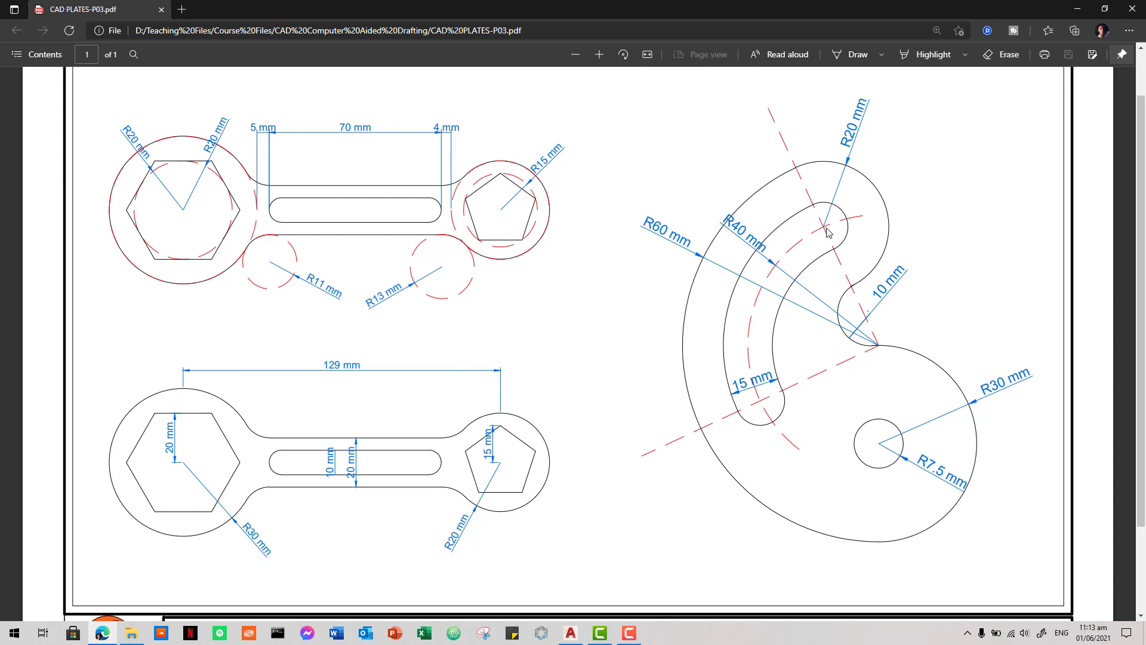
key(alt+Tab)
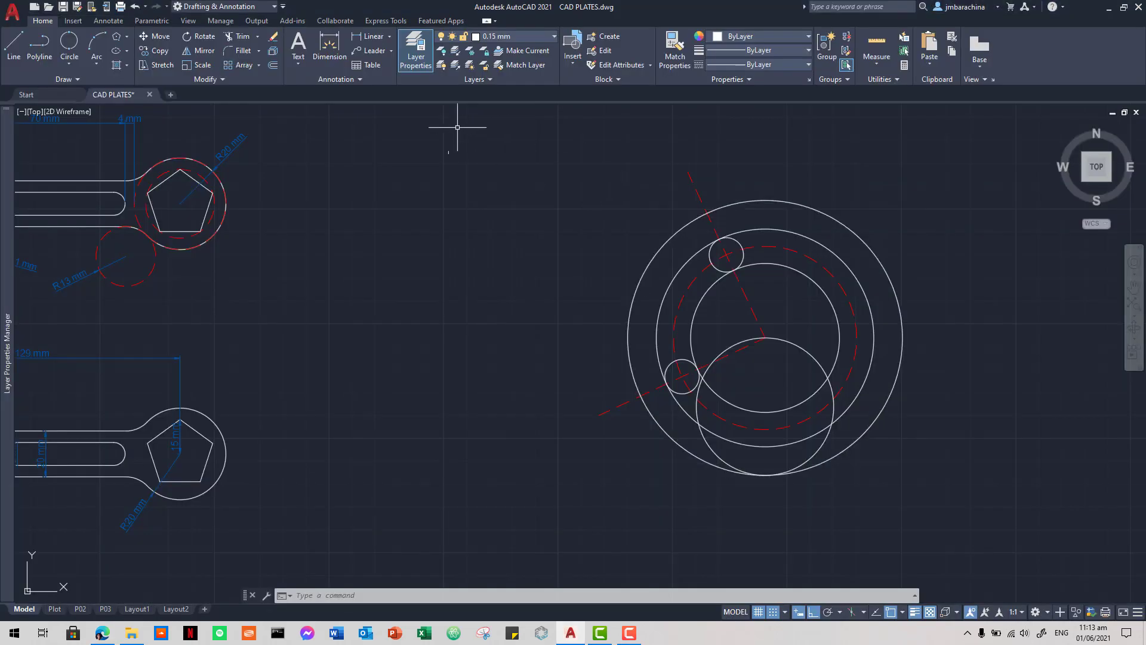
text(c)
key(Return)
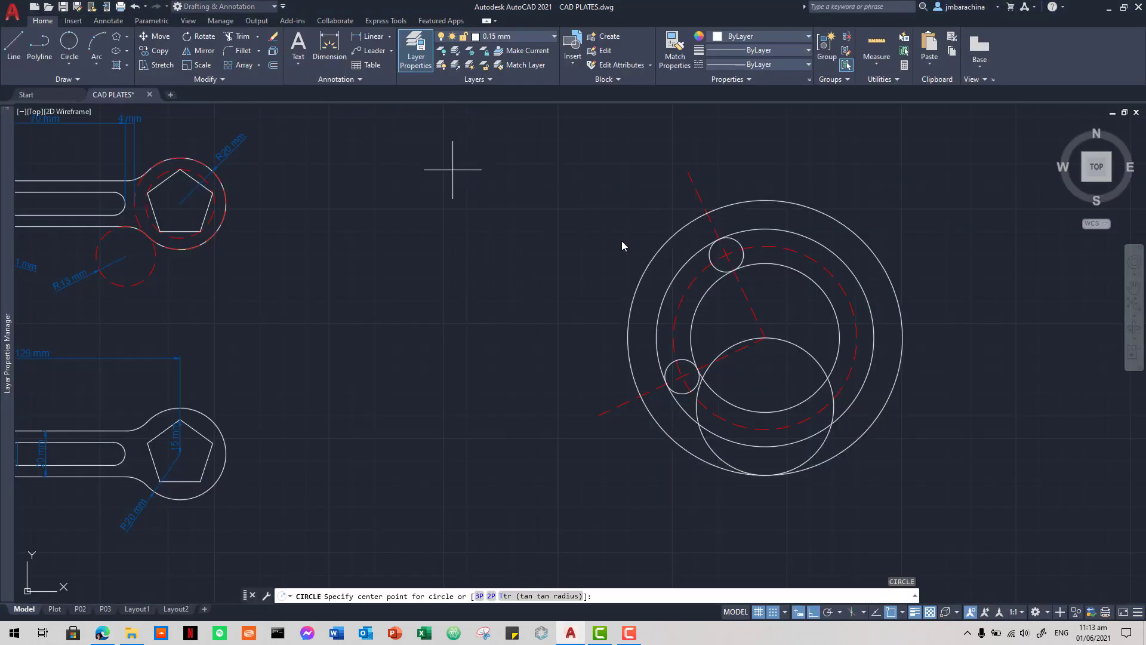
click(728, 255)
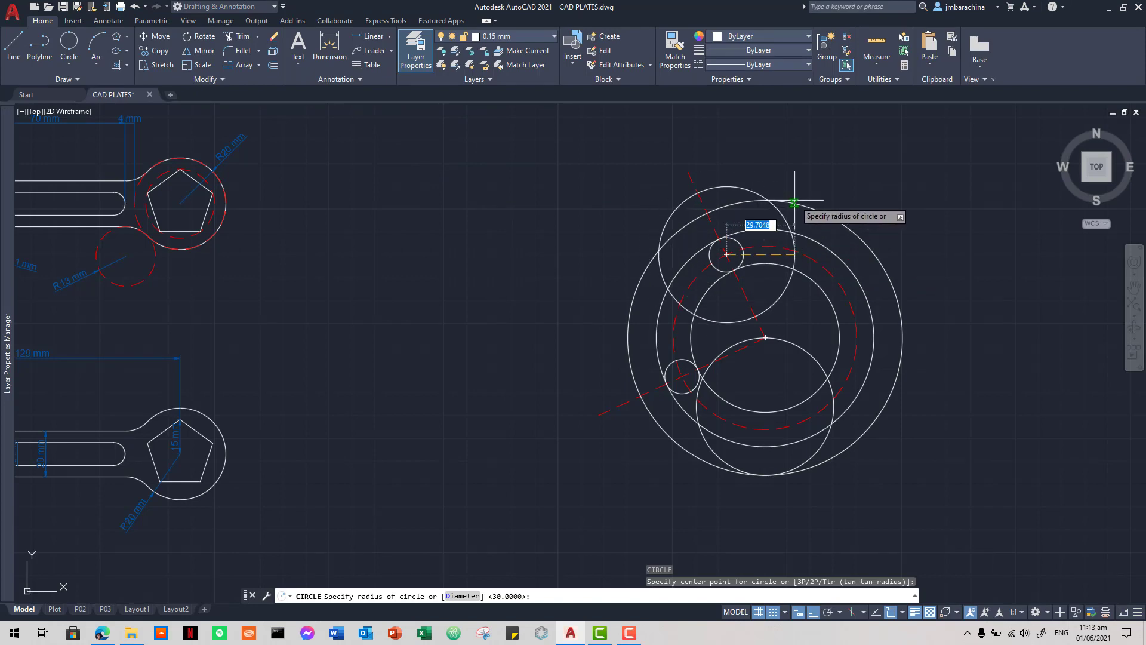
text(20)
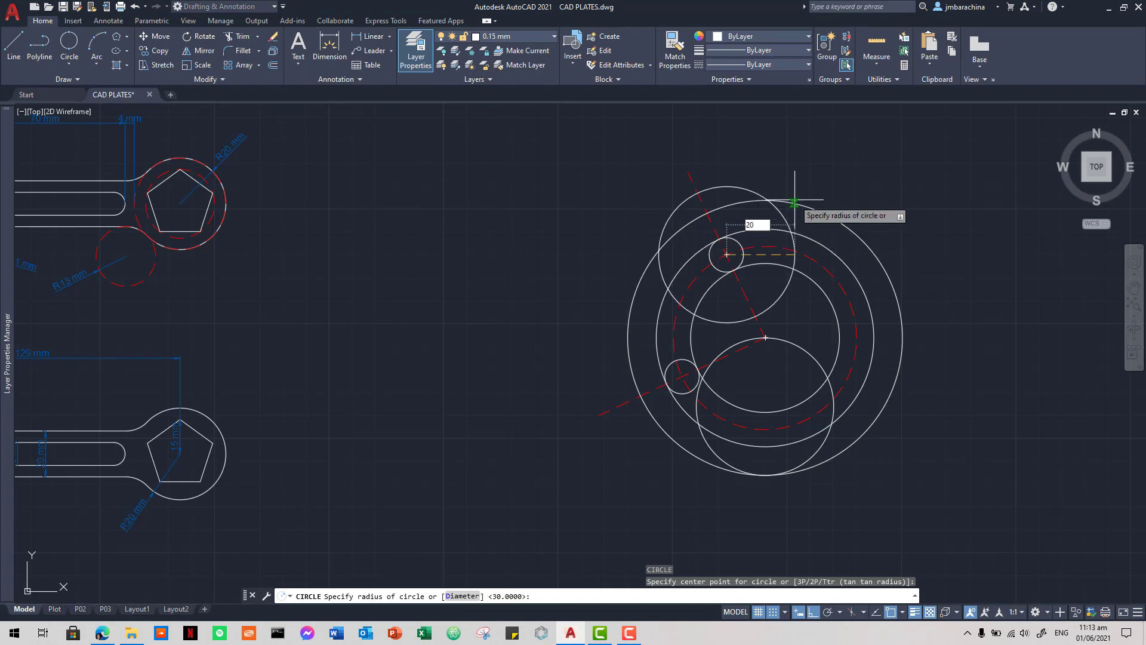
key(Return)
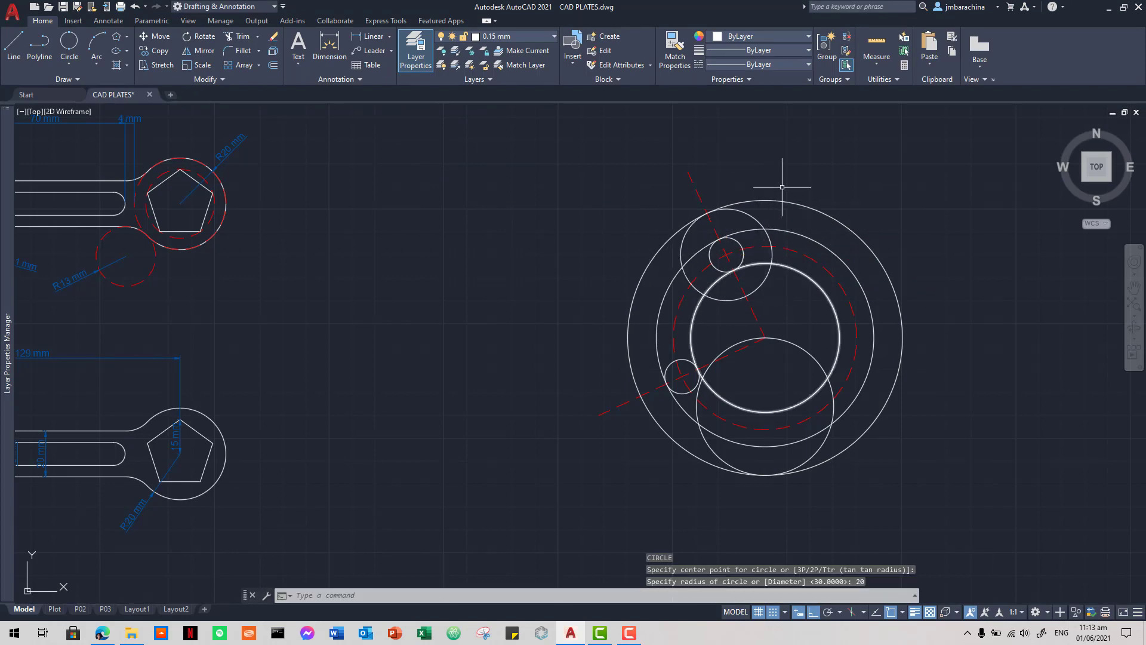
- Check the PDF and try a Tan, Tan, Radius circle of 10 mm in AutoCAD, tangent to the 20 mm radius circle and the two-point circle
key(alt+Tab)
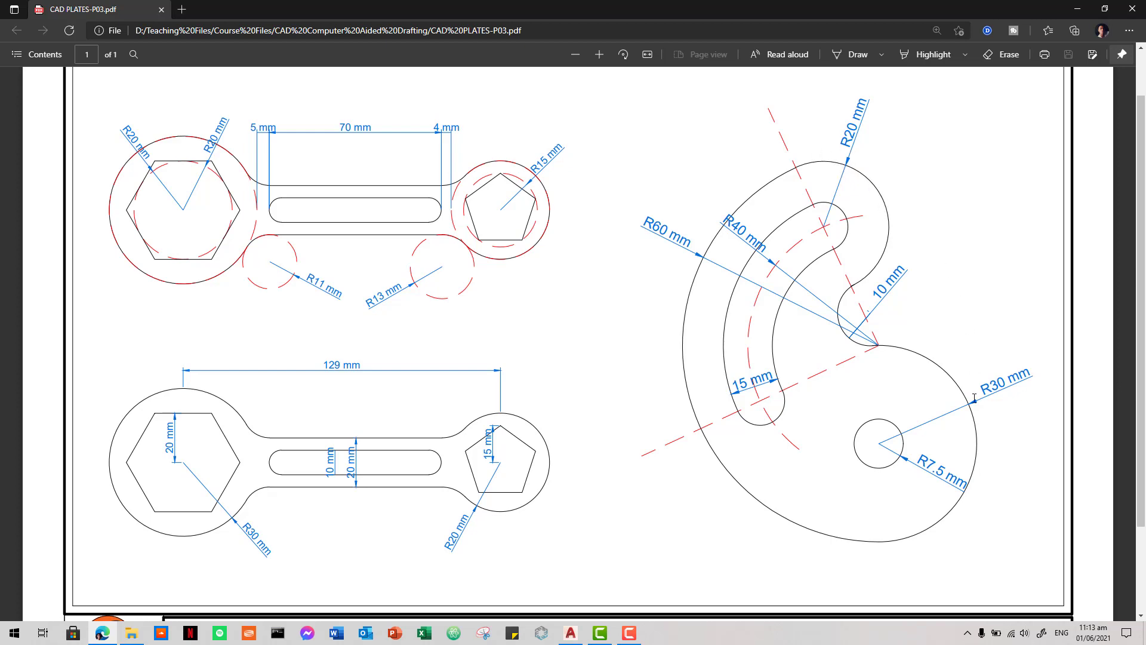
key(alt+Tab)
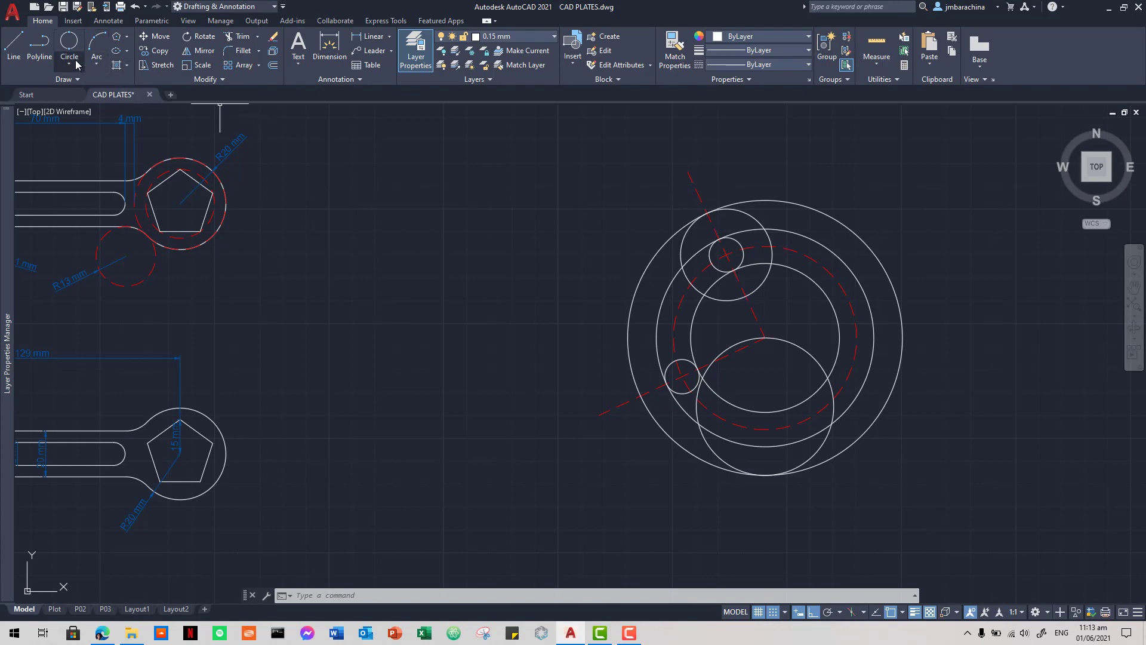
key(alt+Tab)
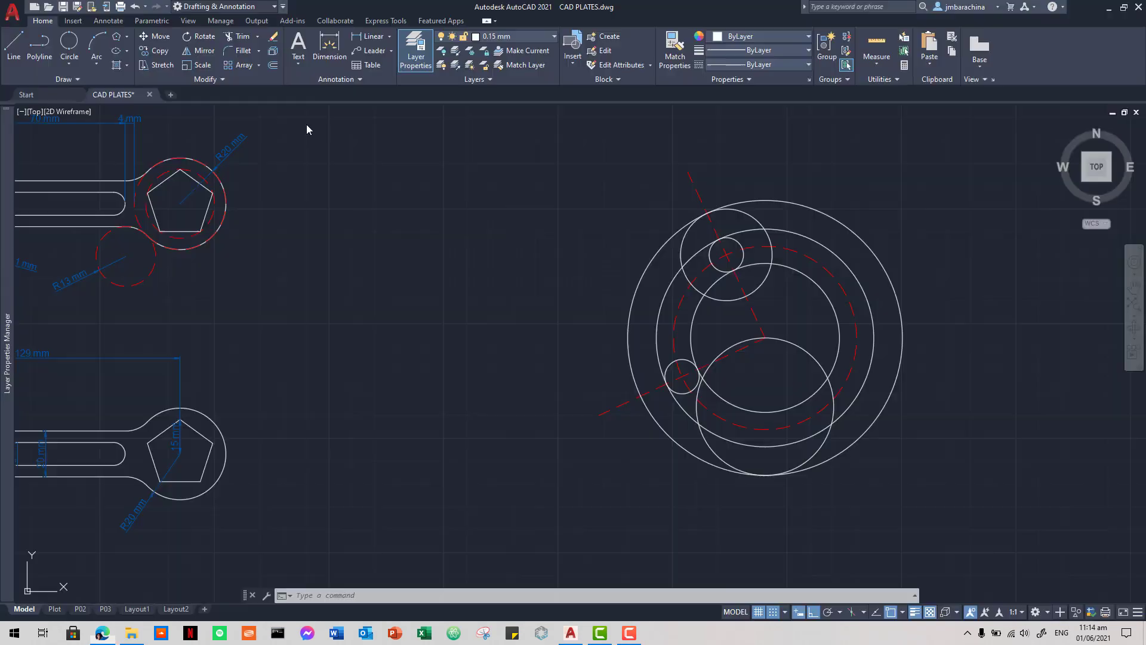
key(alt+Tab)
click(69, 63)
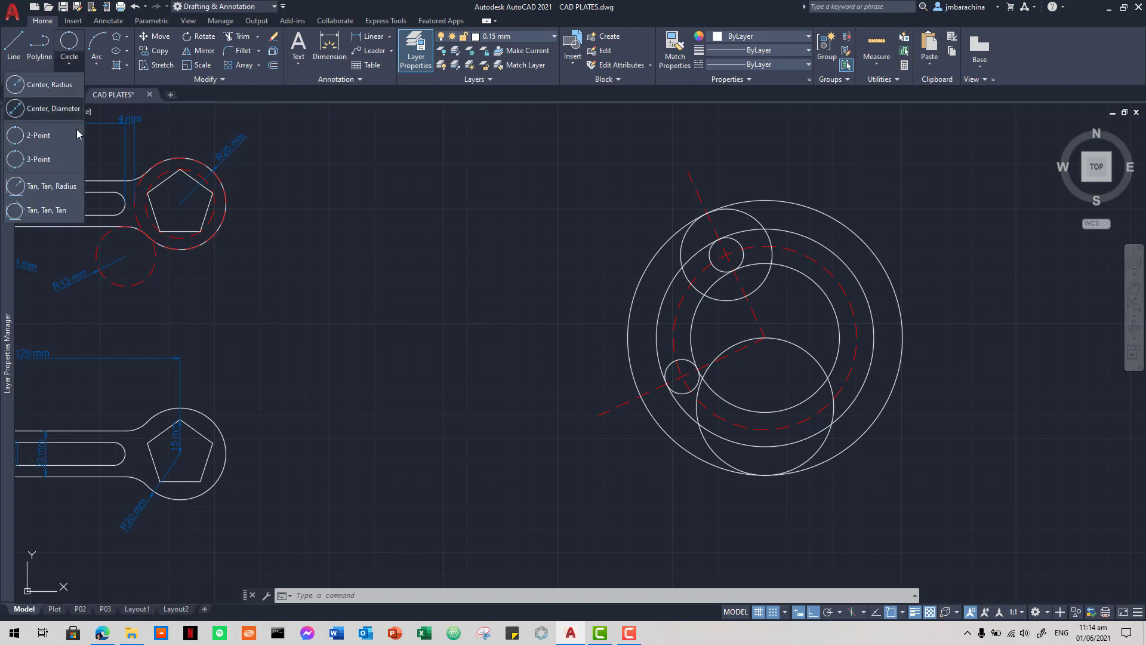
click(63, 186)
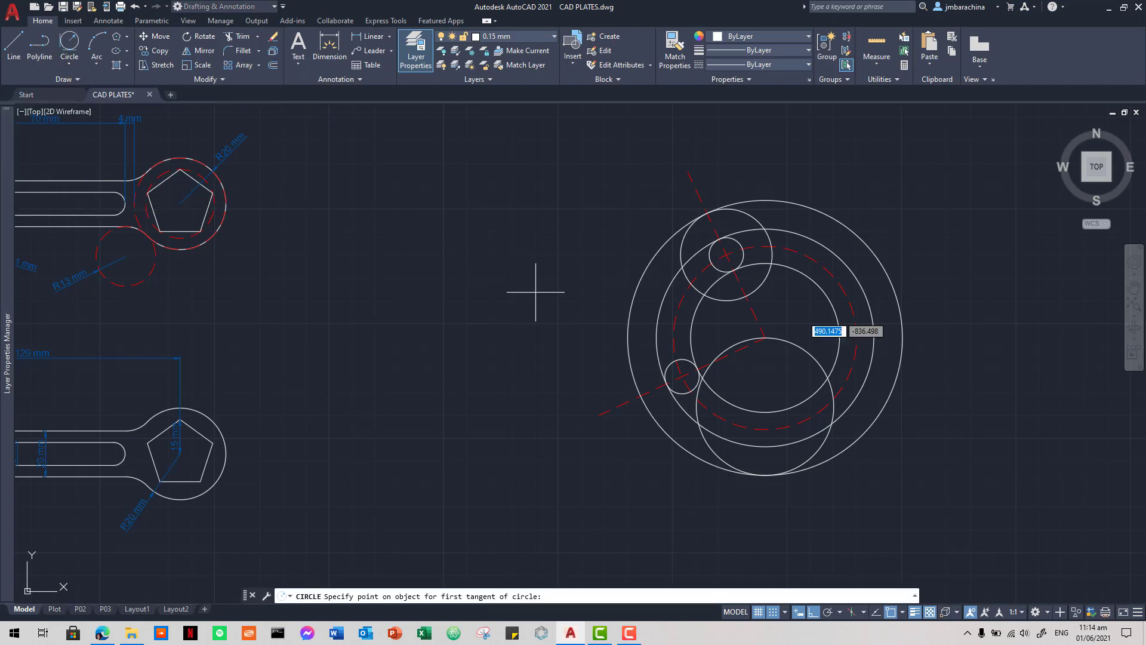
click(737, 299)
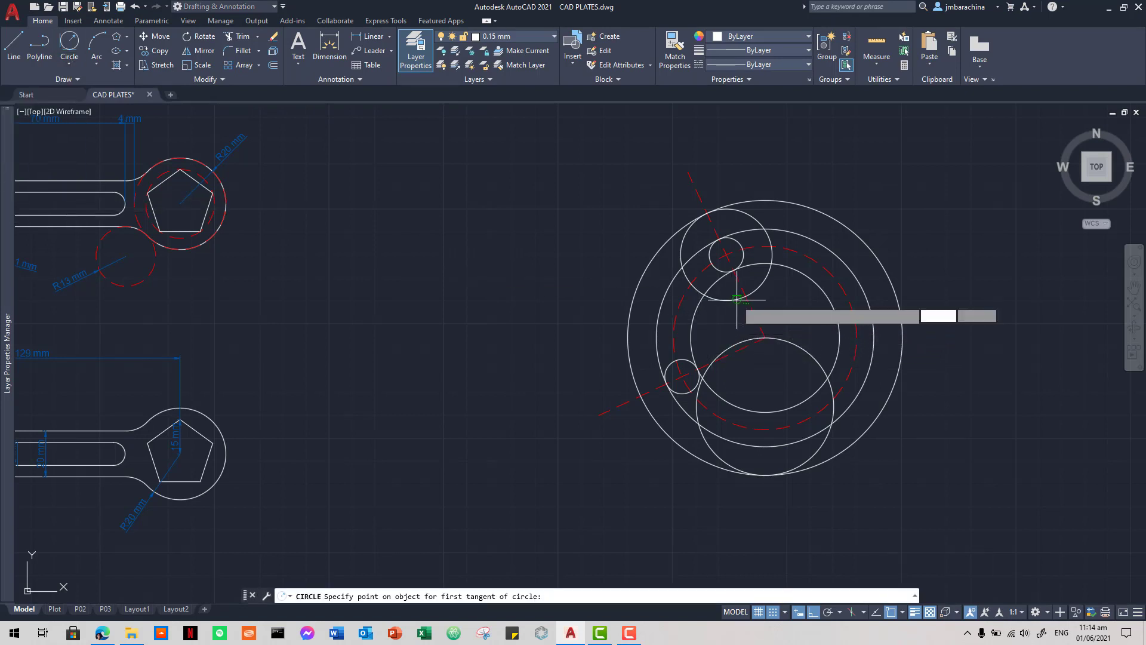
click(744, 338)
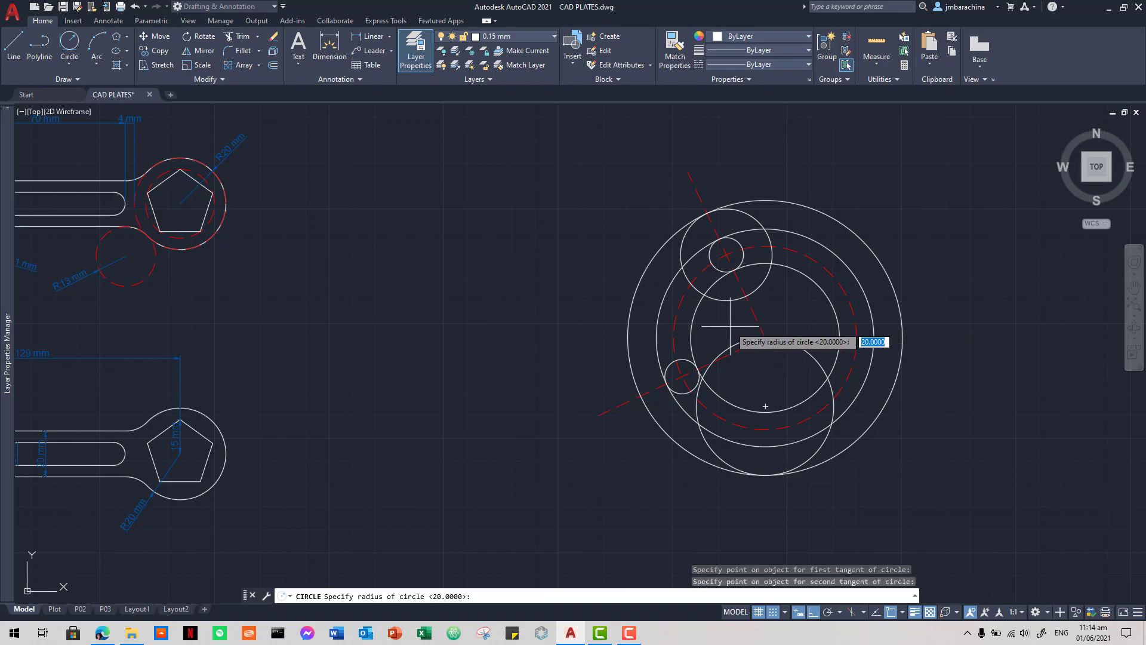
text(10)
key(Return)
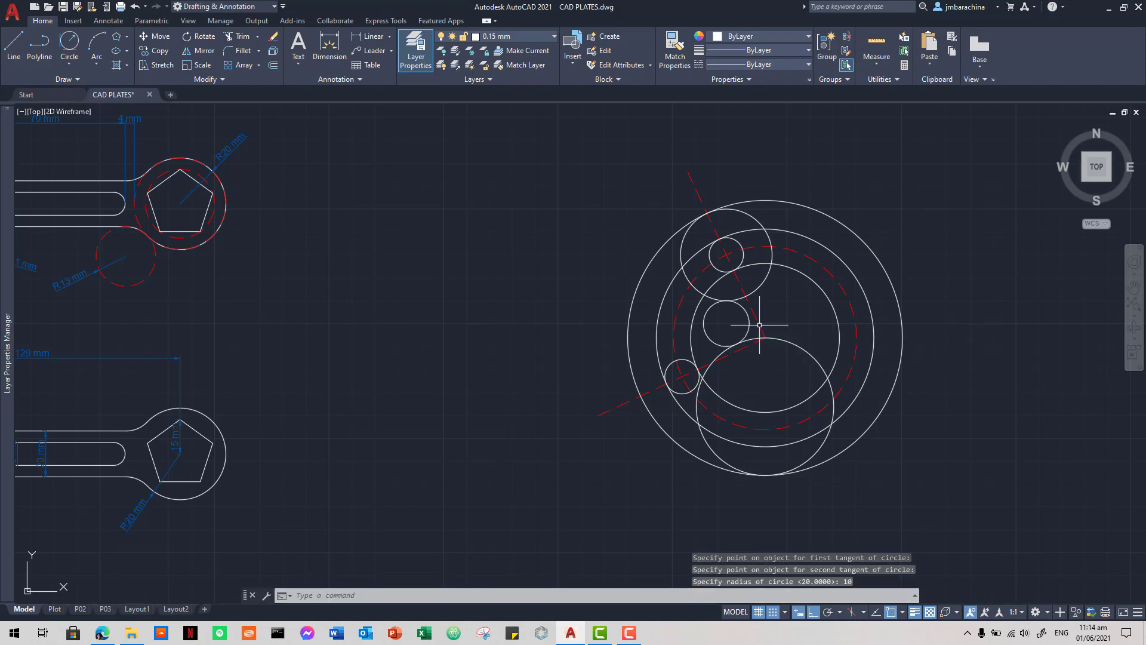
- Compare the 10 mm arc's position with the PDF and delete the tangent circle just drawn in AutoCAD
key(alt+Tab)
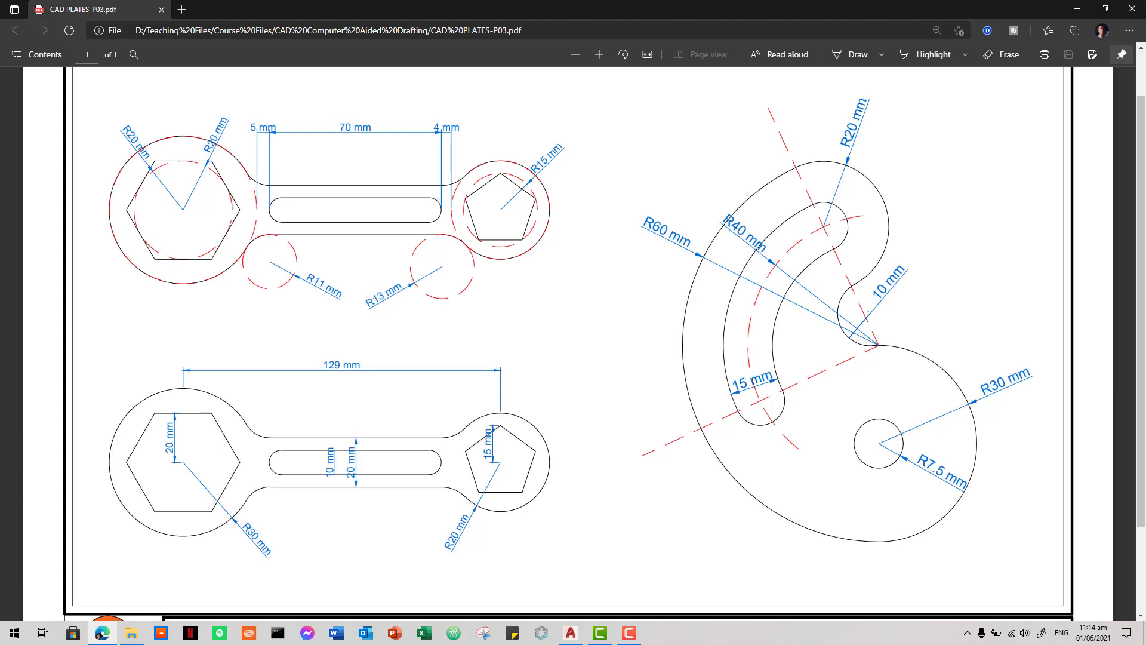
key(alt+Tab)
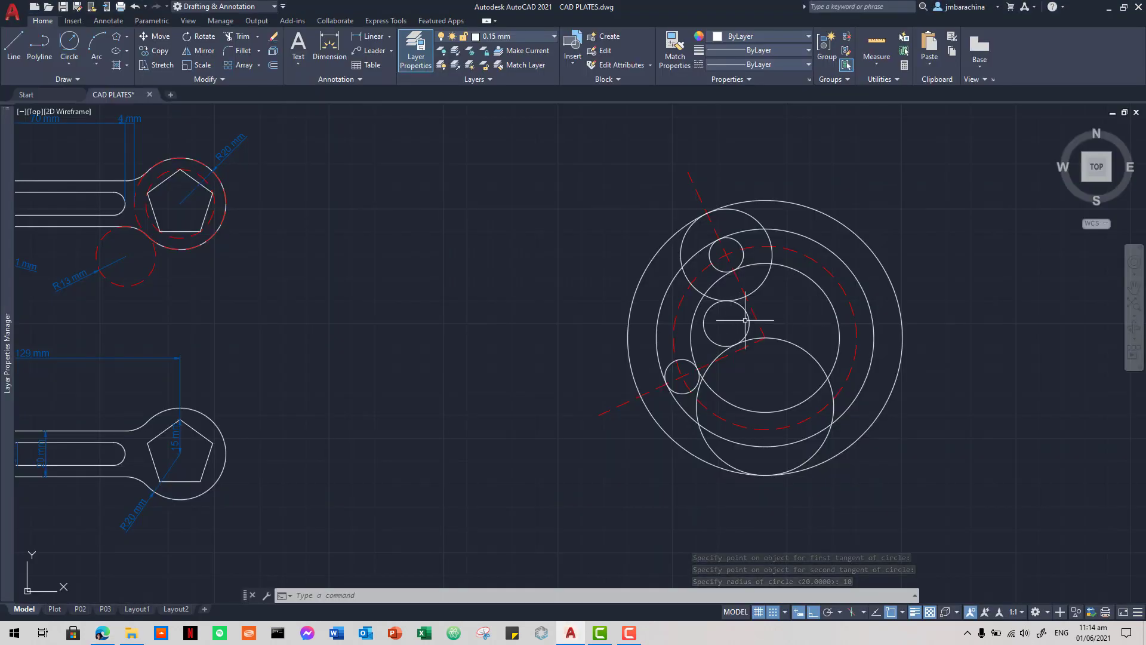
click(746, 315)
key(Delete)
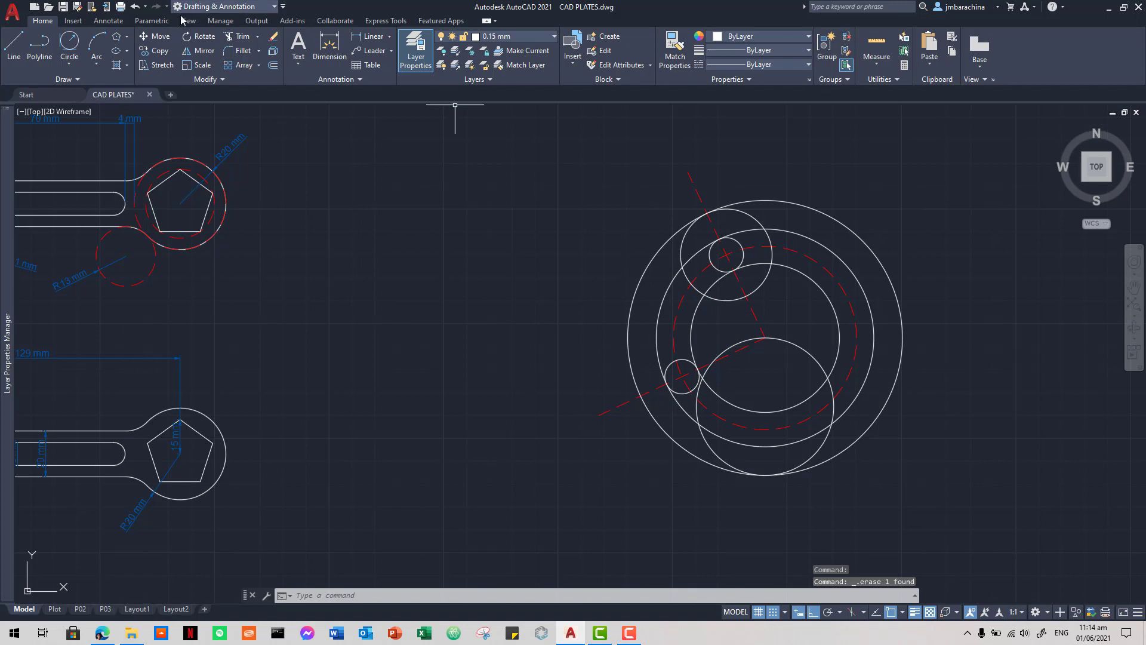
- Draw a Tan, Tan, Radius circle of 10 mm between the lower-right side of the 20 mm radius circle and the top of the two-point circle
click(69, 64)
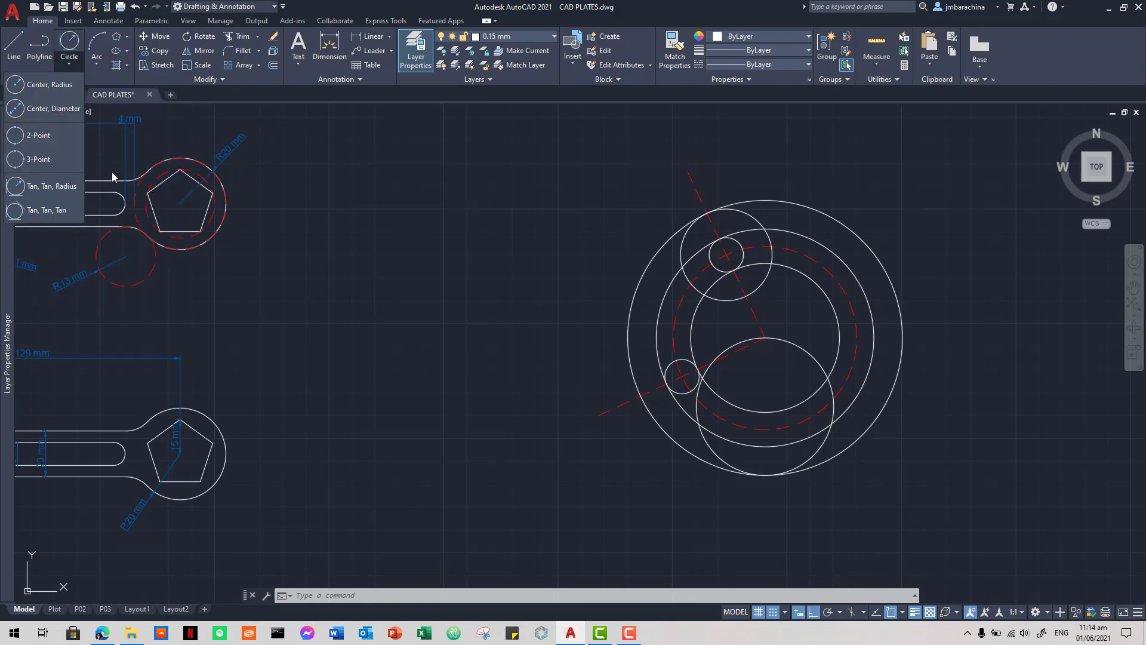
click(48, 186)
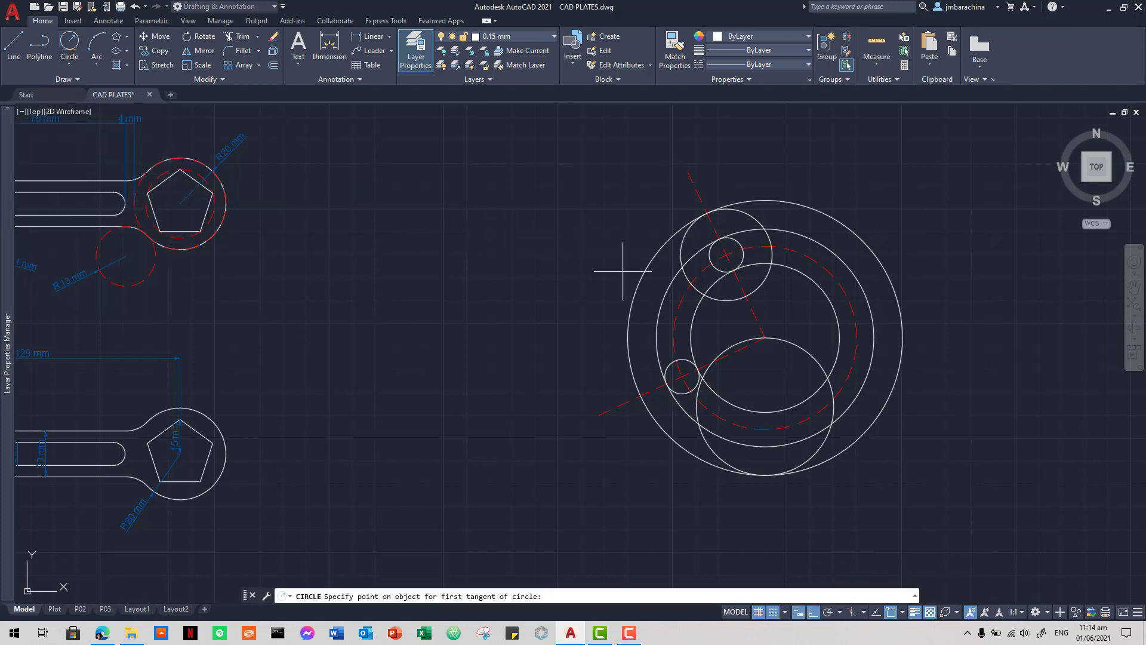
click(764, 279)
click(773, 336)
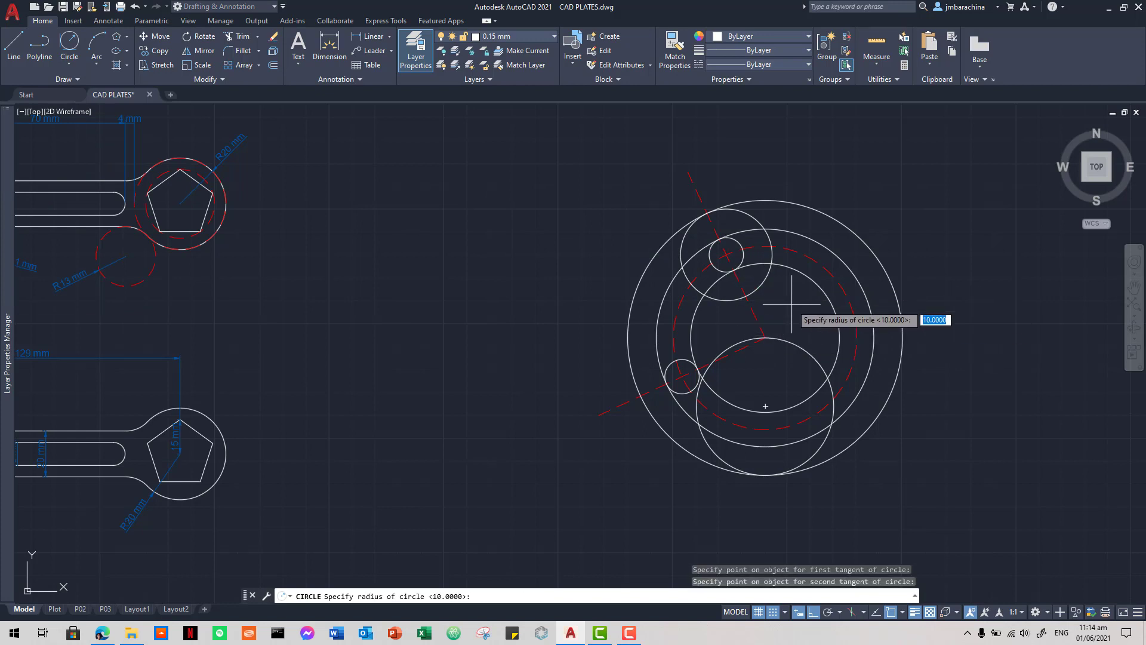
text(10)
key(Return)
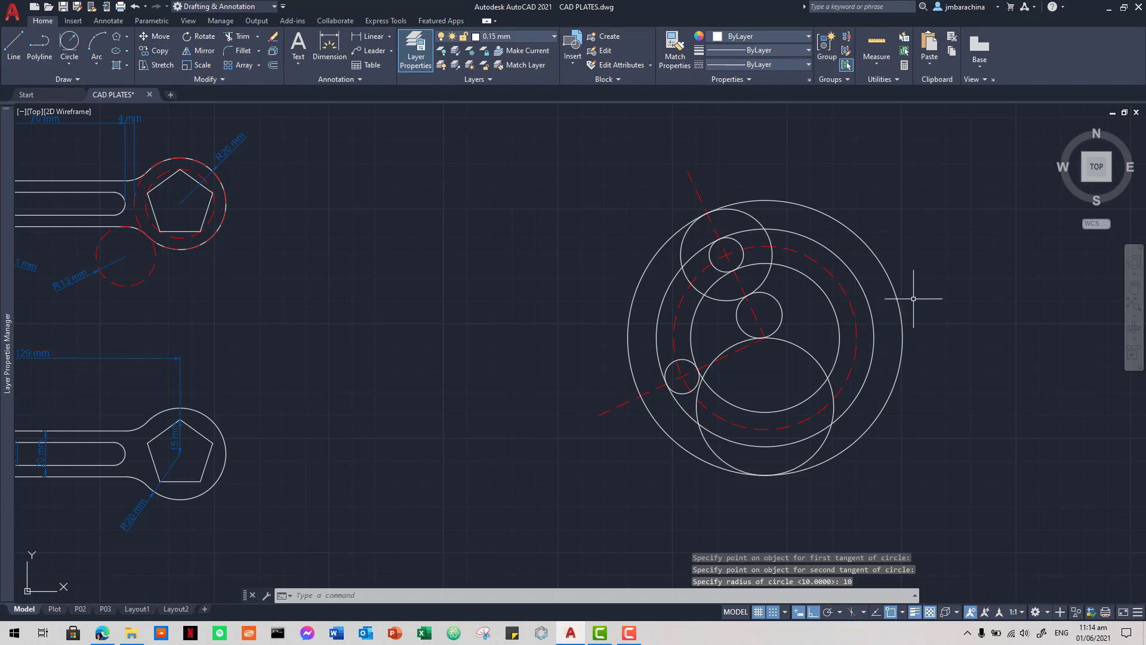
- Check the hole radius in the PDF and draw a 7.5 mm radius circle in AutoCAD at the center of the two-point circle
key(alt+Tab)
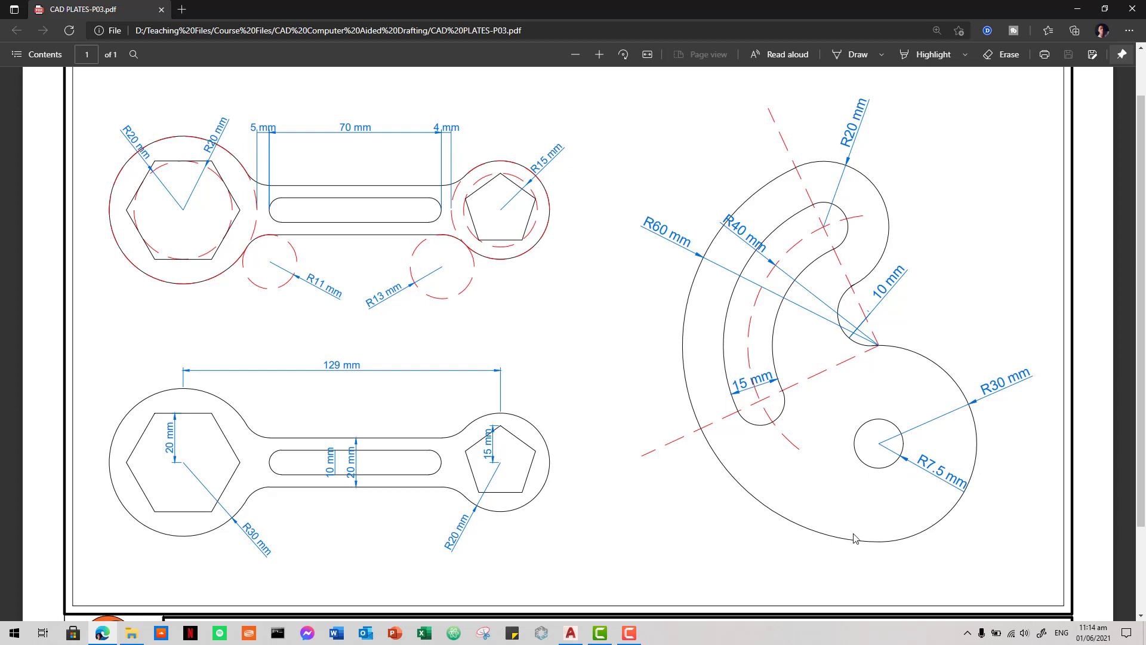
key(alt+Tab)
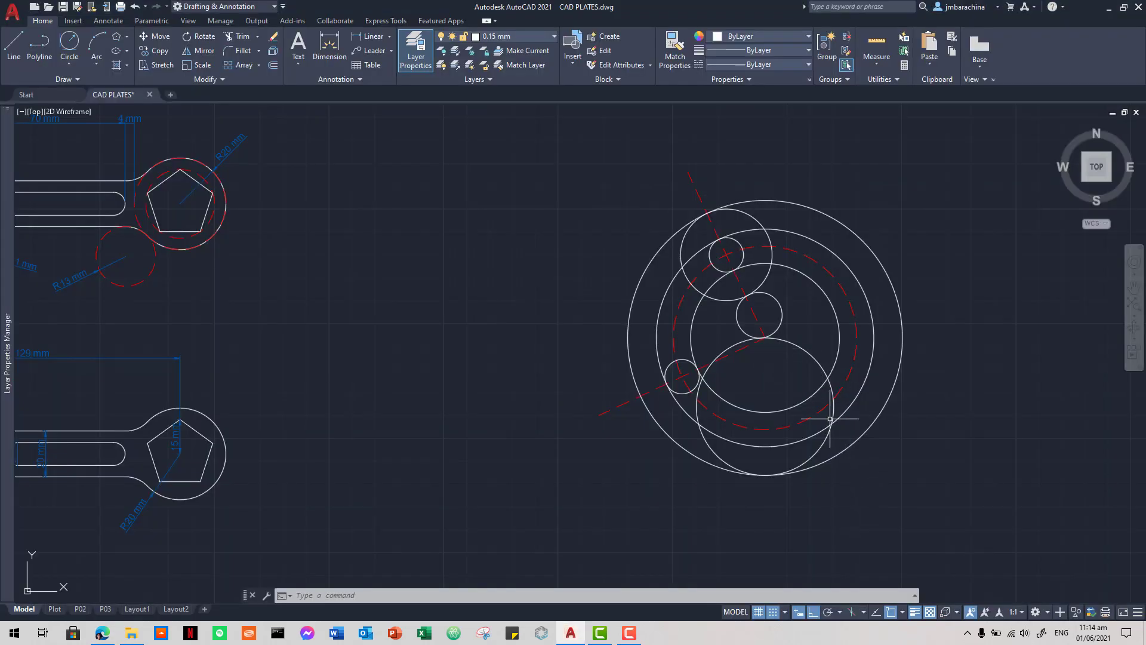
text(c)
key(Return)
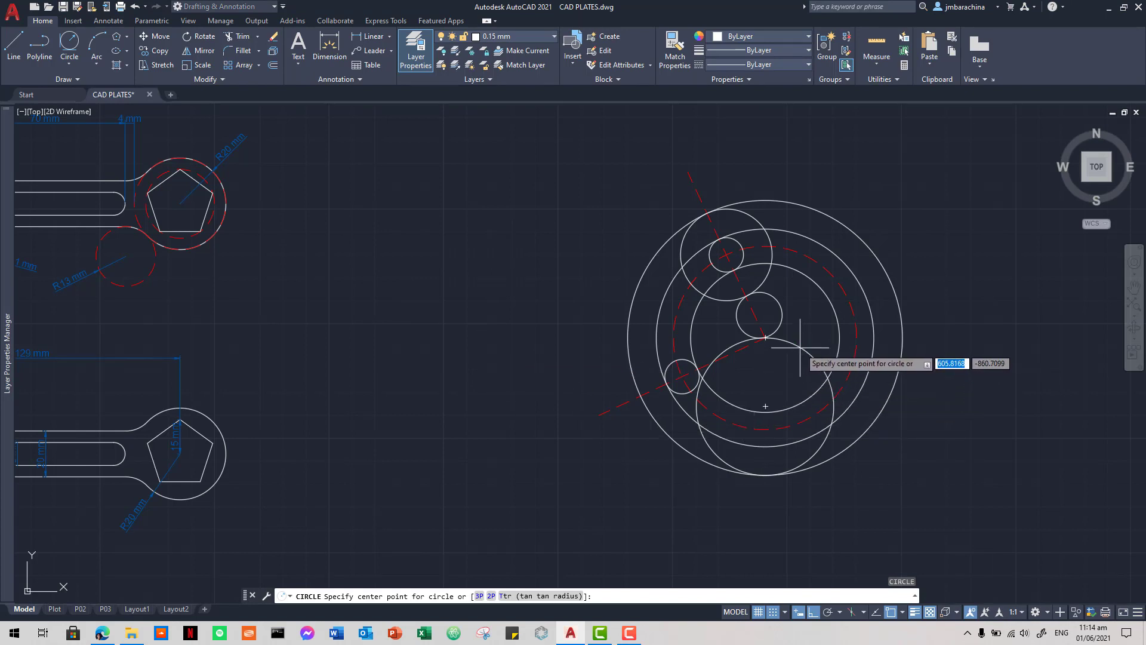
click(765, 406)
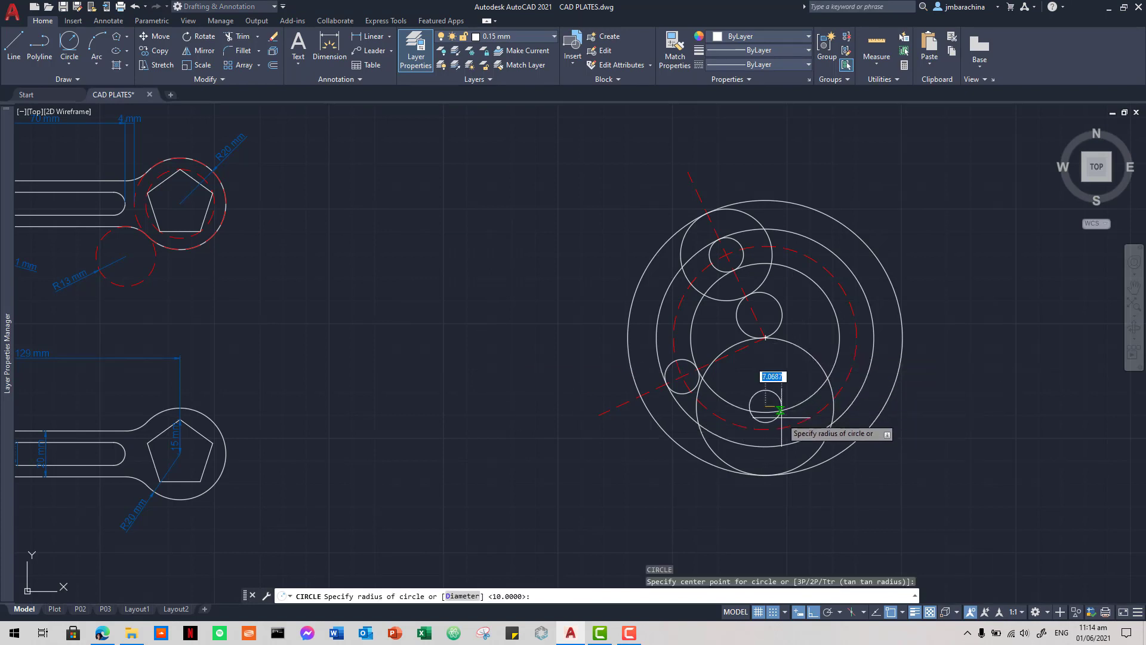
text(7.5)
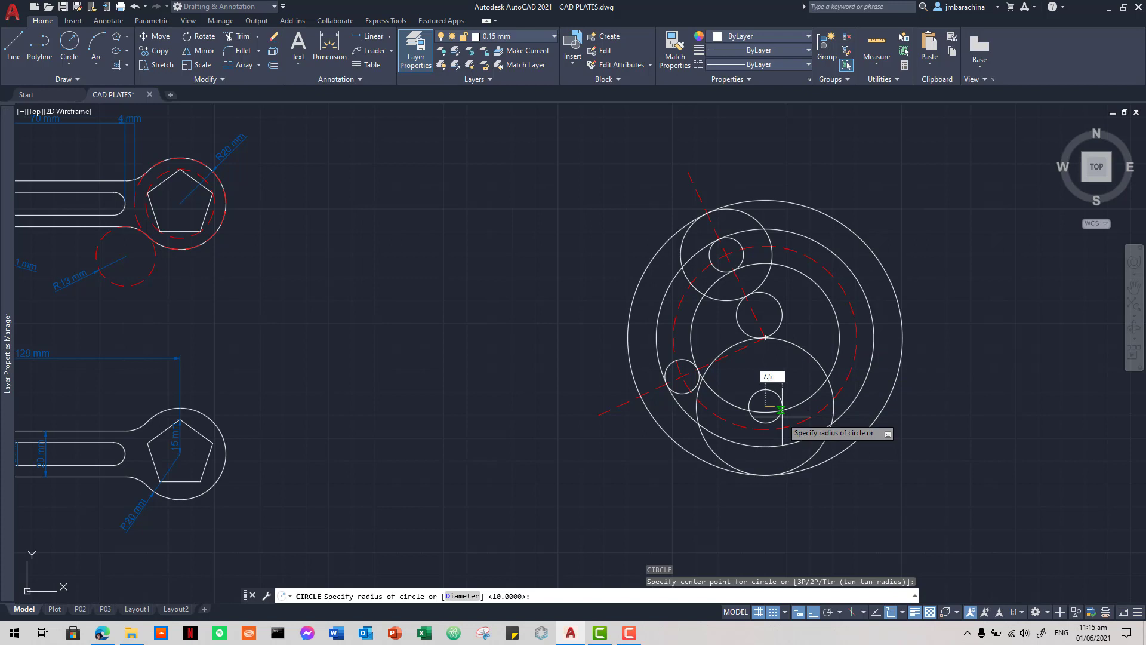
key(Return)
middle_drag(934, 440, 798, 432)
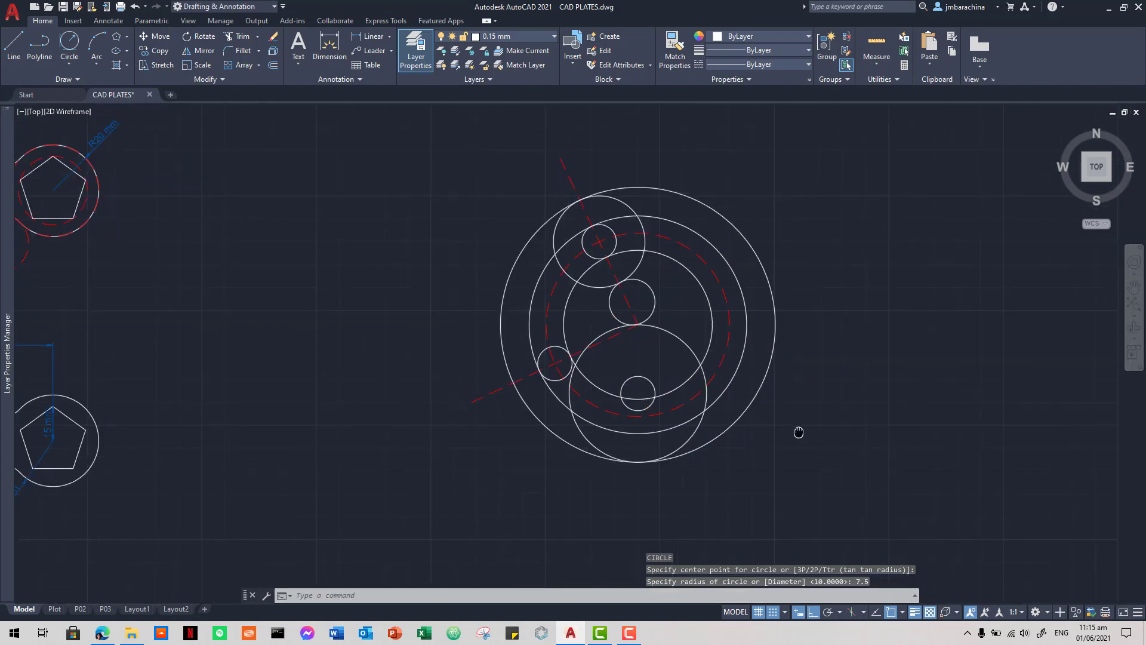
- Trim the right side of the R60 circle, the excess red dashed circle, and the arcs around the curved slot's lower end
click(911, 495)
click(468, 169)
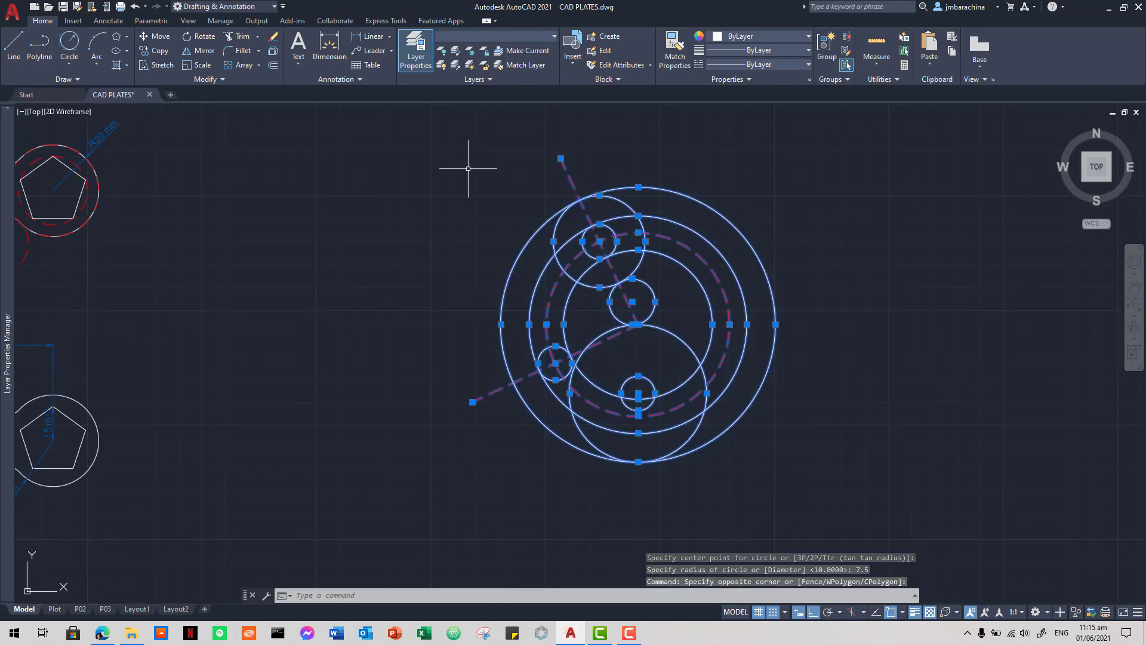
text(TR)
key(Return)
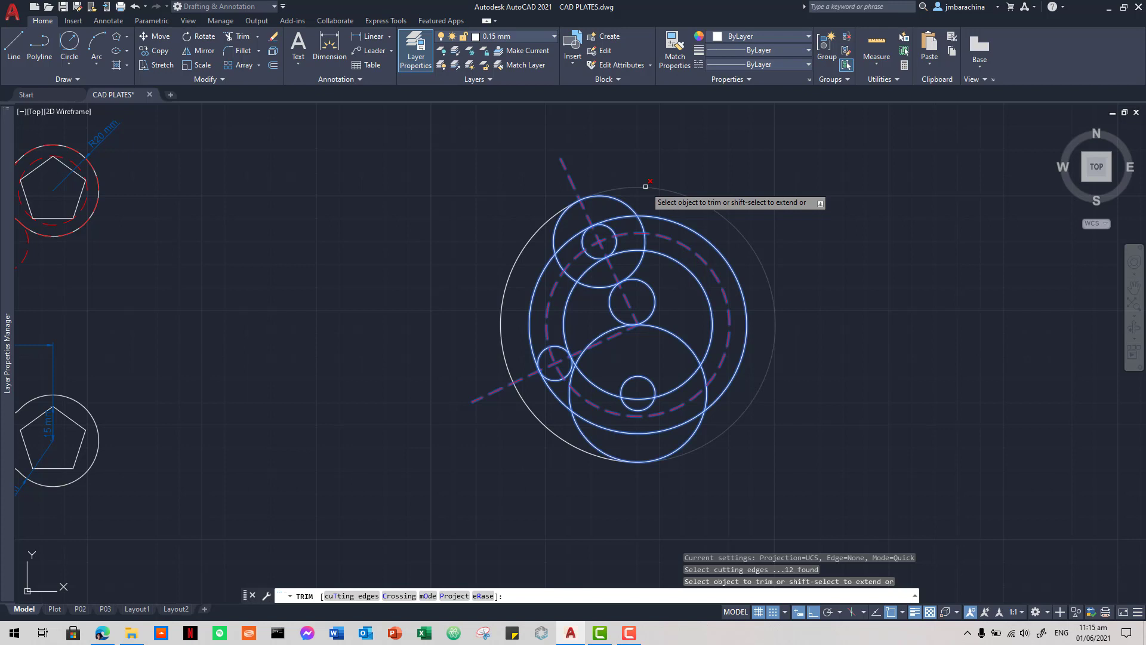
click(645, 186)
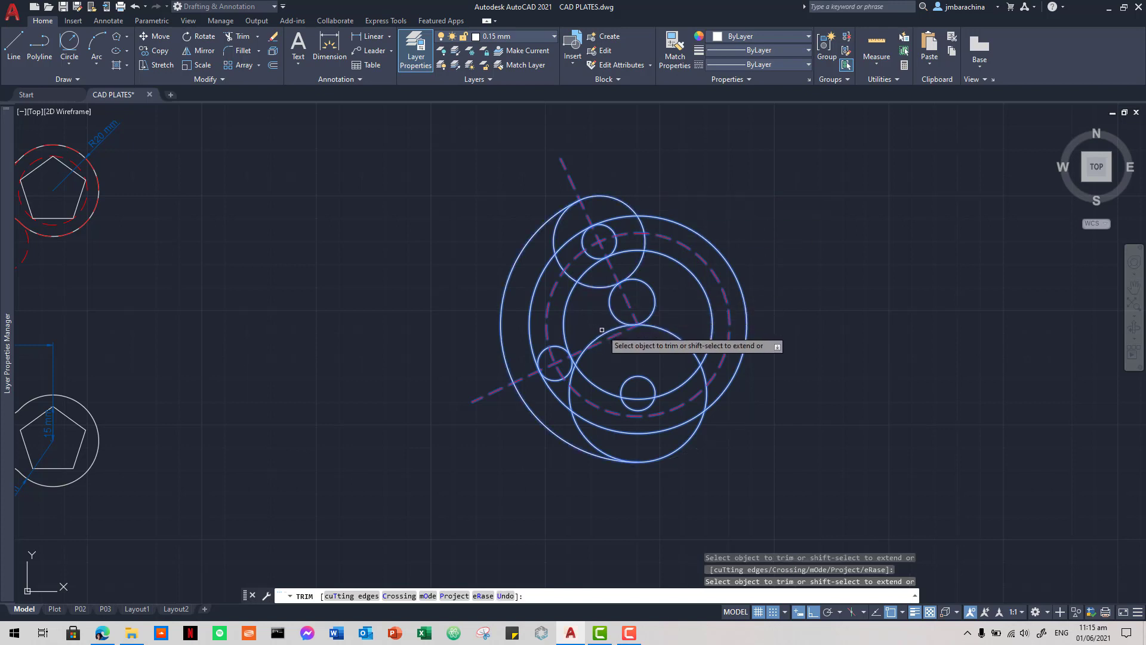
click(600, 335)
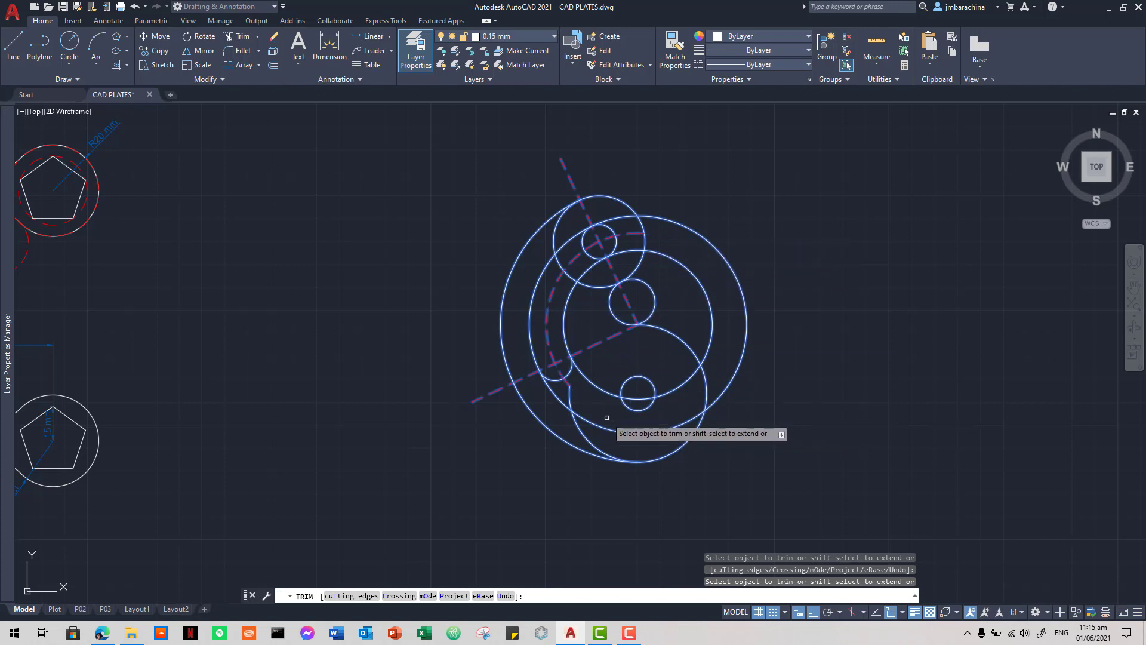
- Trim the slot circle segments crossing the lower lobe and along the right side, plus the 10 mm circle's excess, leaving its concave arc
click(557, 399)
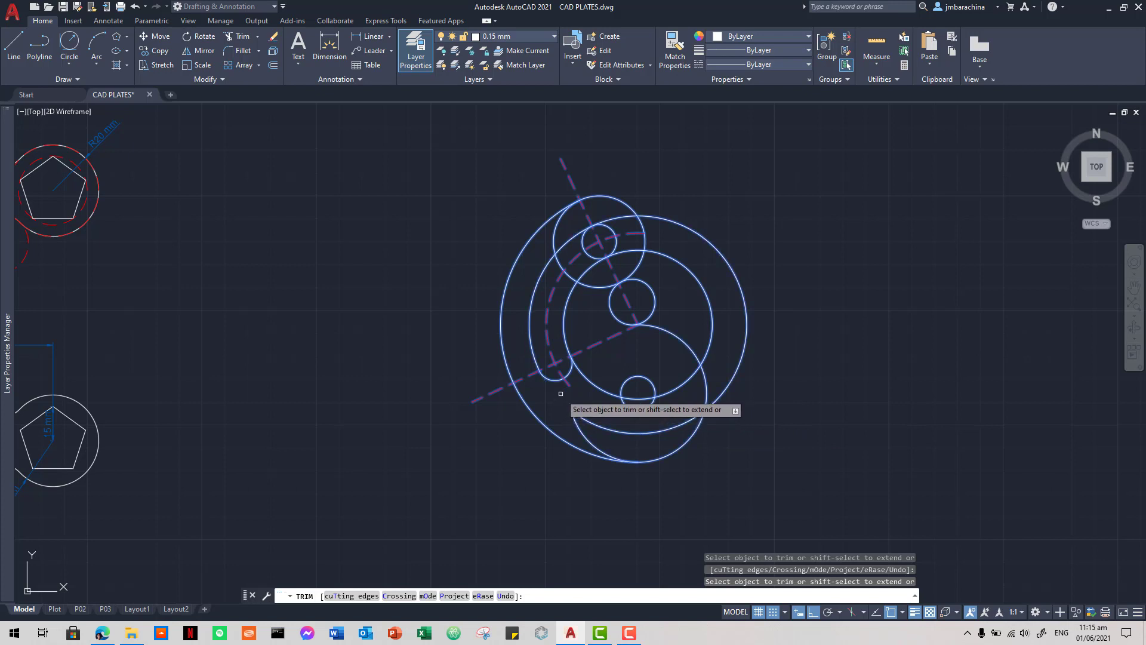
click(590, 380)
click(590, 421)
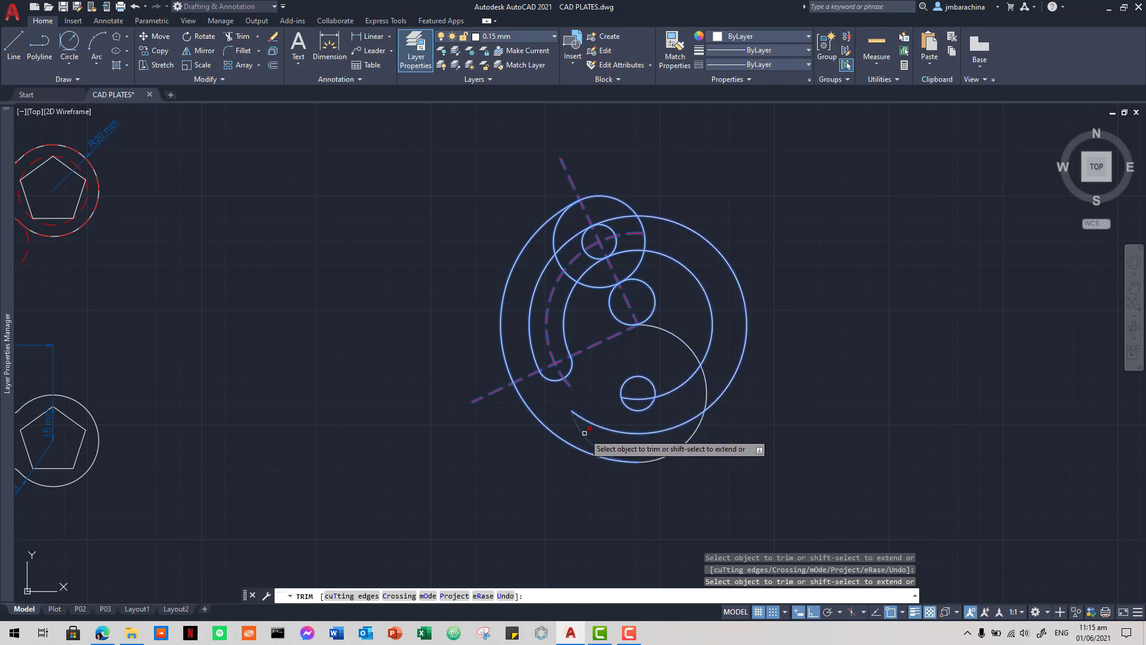
click(586, 419)
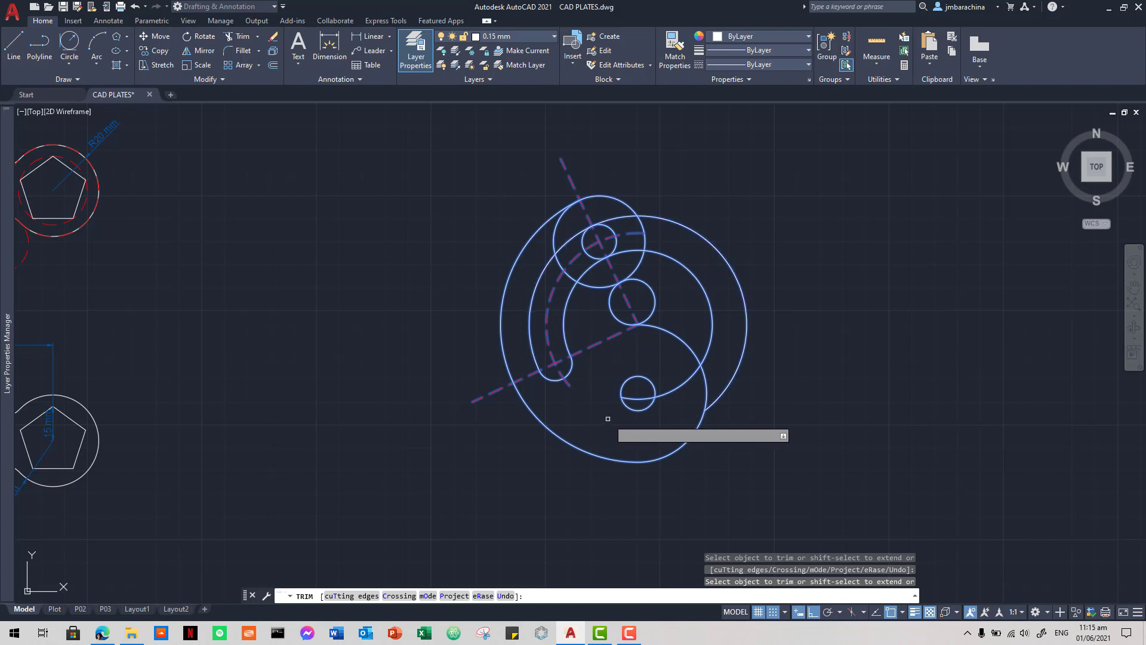
drag(641, 395, 645, 393)
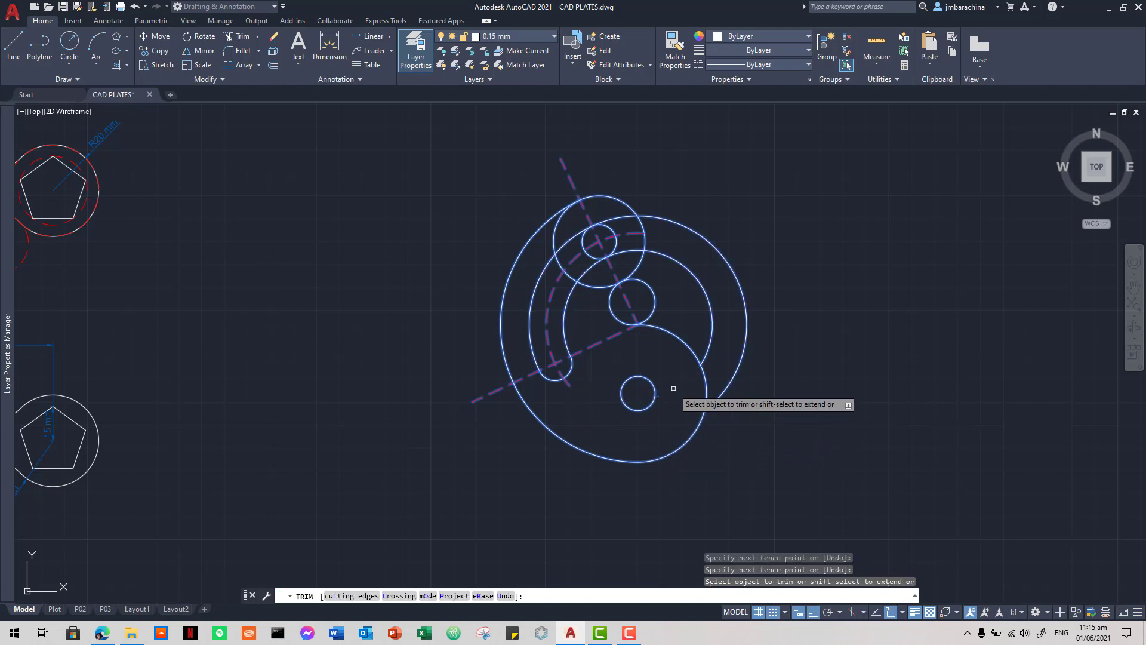
click(711, 319)
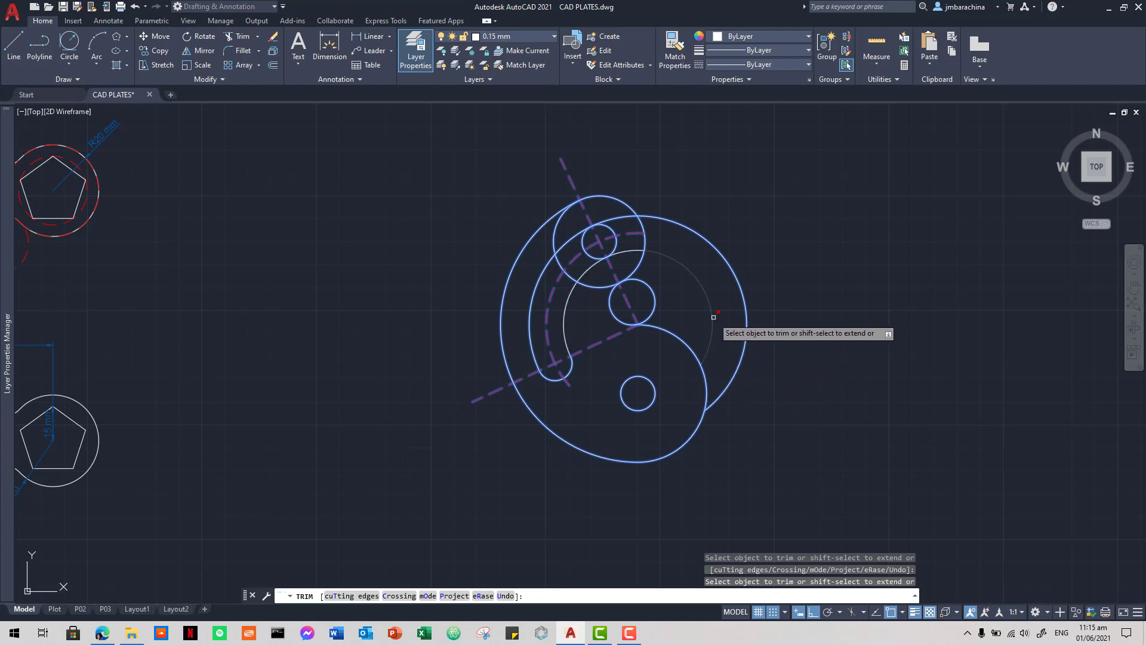
click(743, 352)
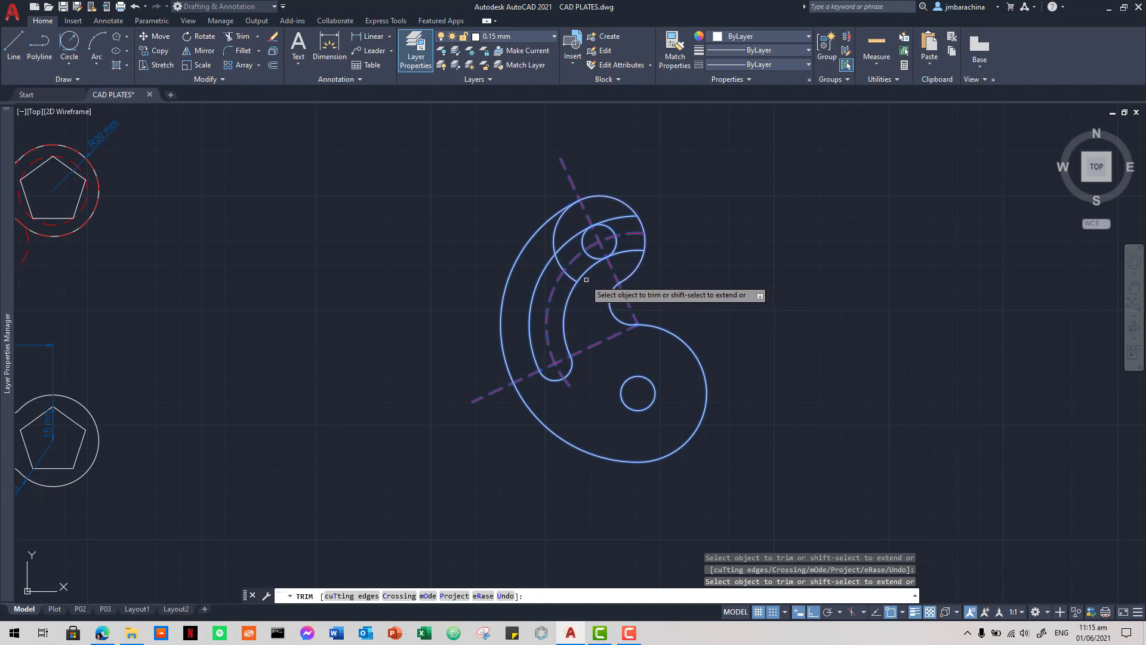
- Trim the leftover arcs at the upper end of the plate to form the rounded slot end, and compare the outline with the PDF
click(555, 242)
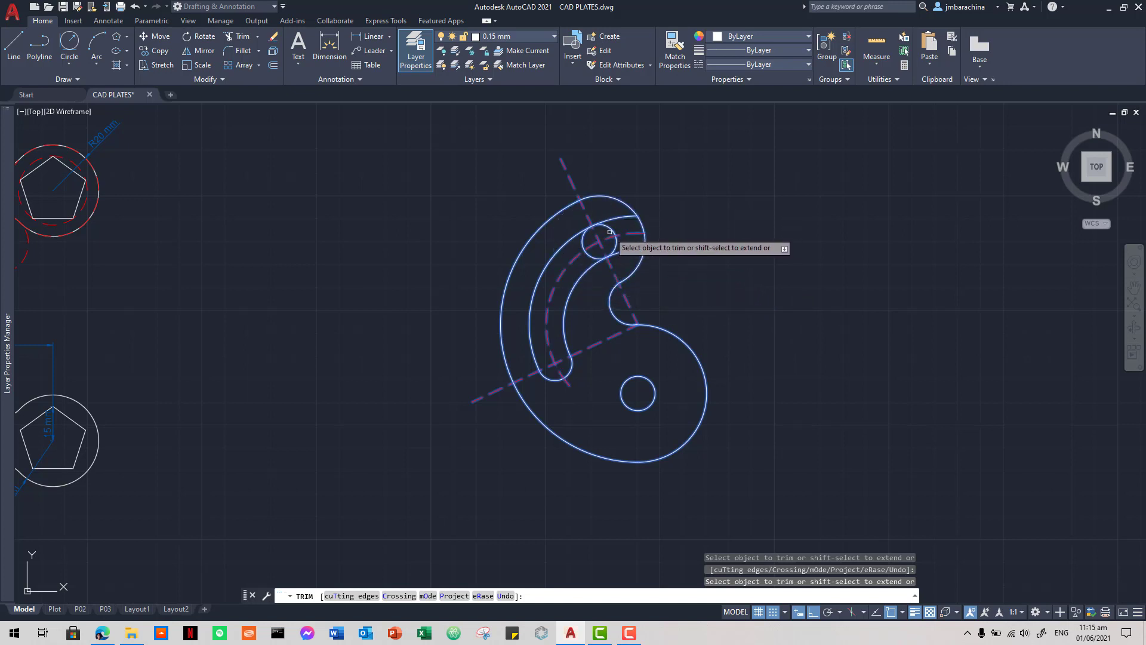
click(584, 244)
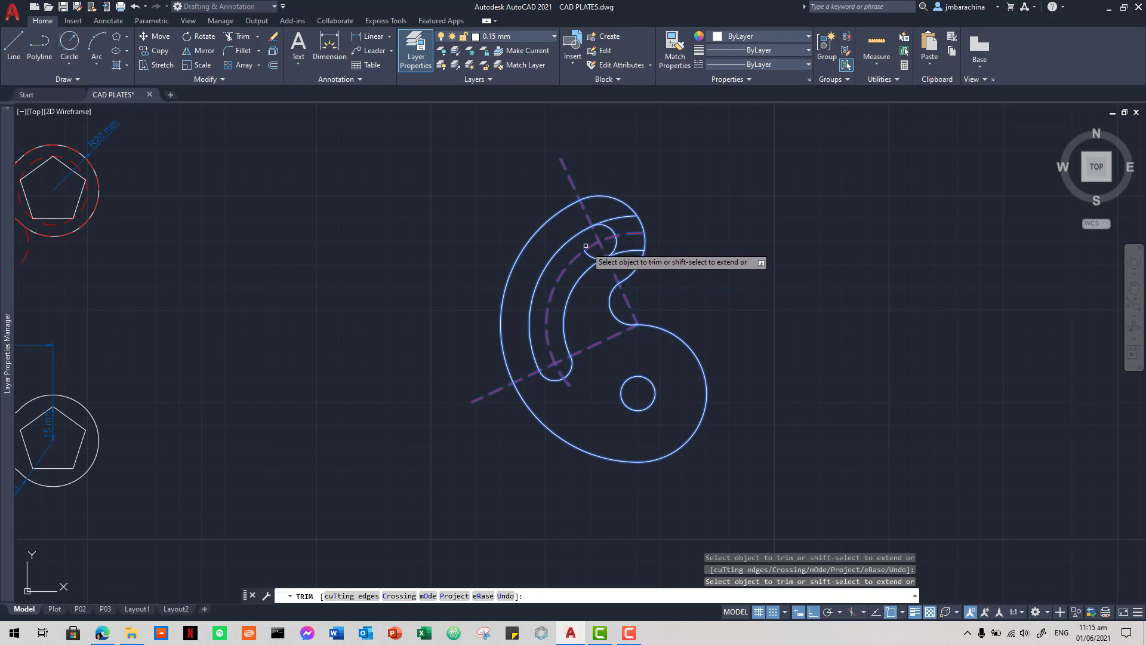
click(590, 253)
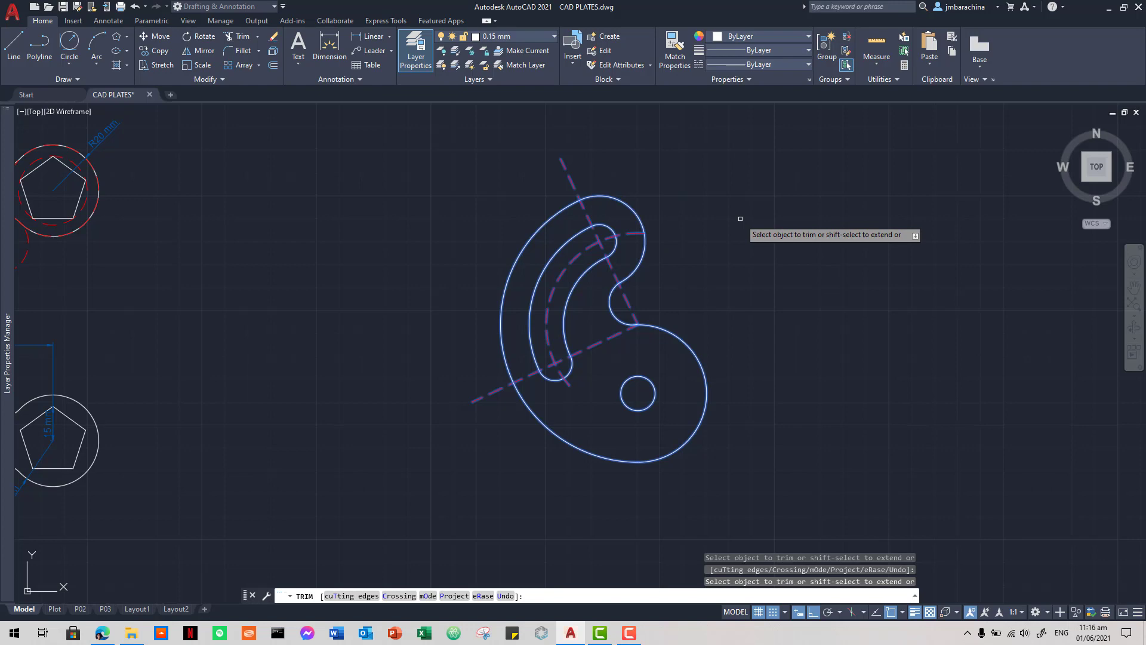
key(alt+Tab)
key(alt+Tab)
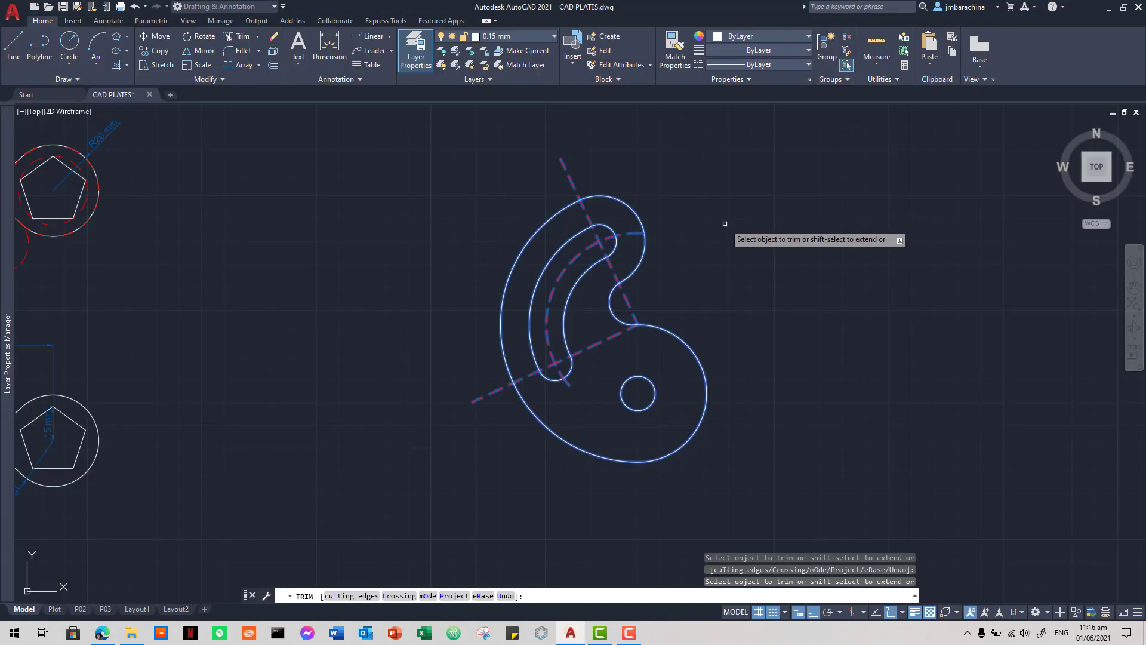
key(Return)
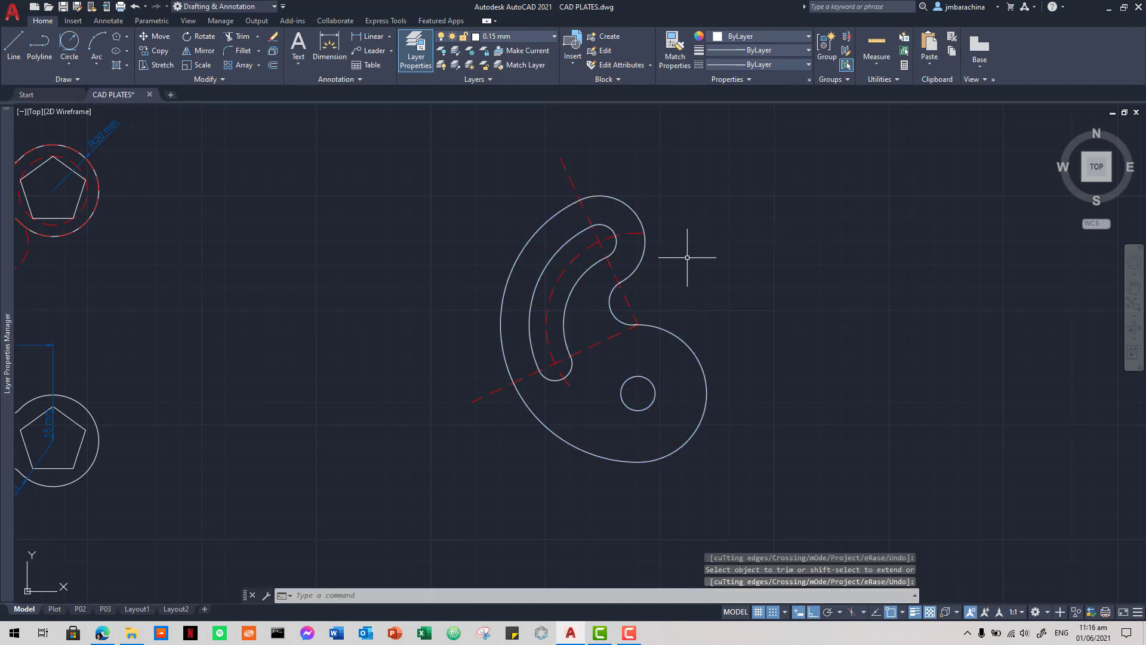
- Shorten the upper end of the red dashed slot centre arc with Lengthen so it stops just inside the plate's outline
click(633, 231)
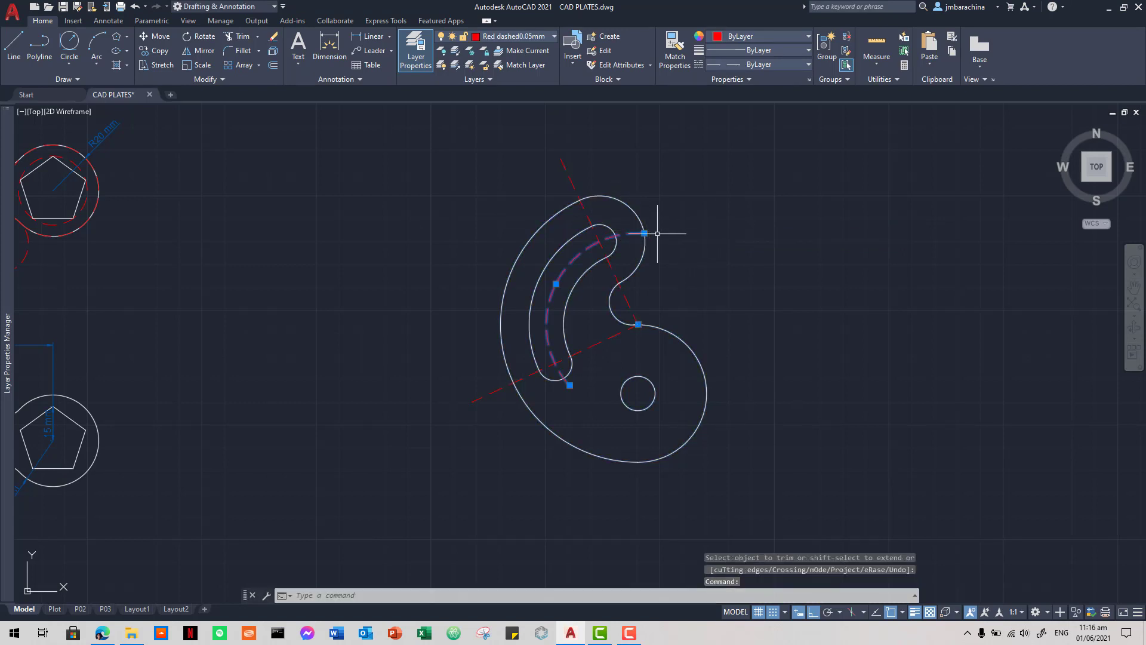
mouse_move(648, 232)
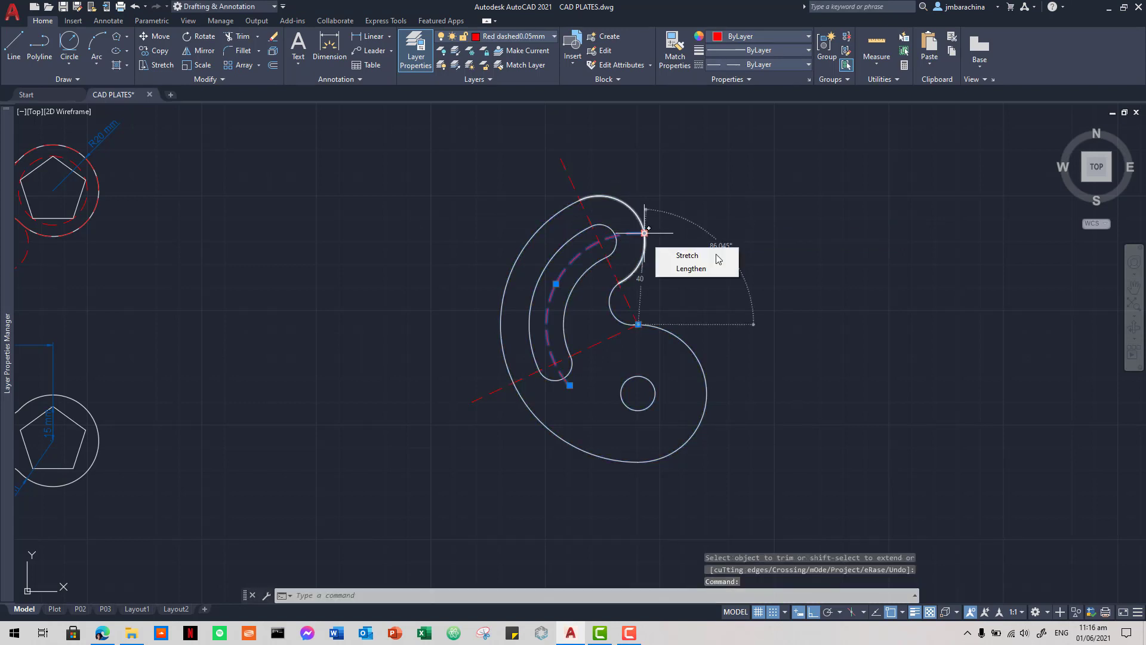
click(644, 233)
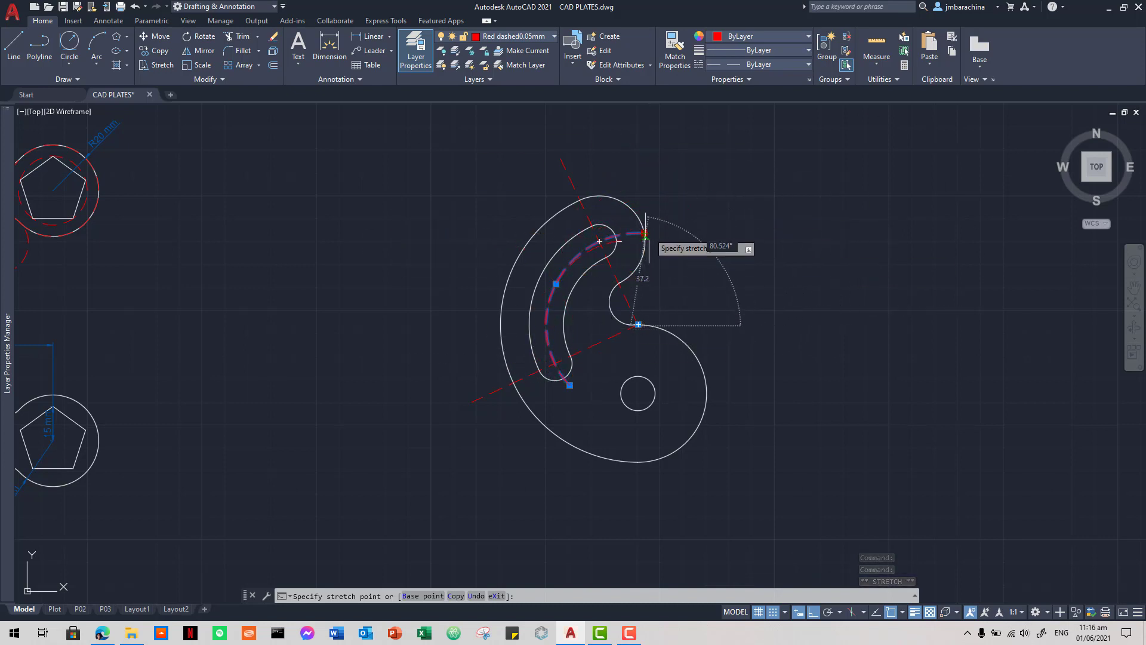
key(Escape)
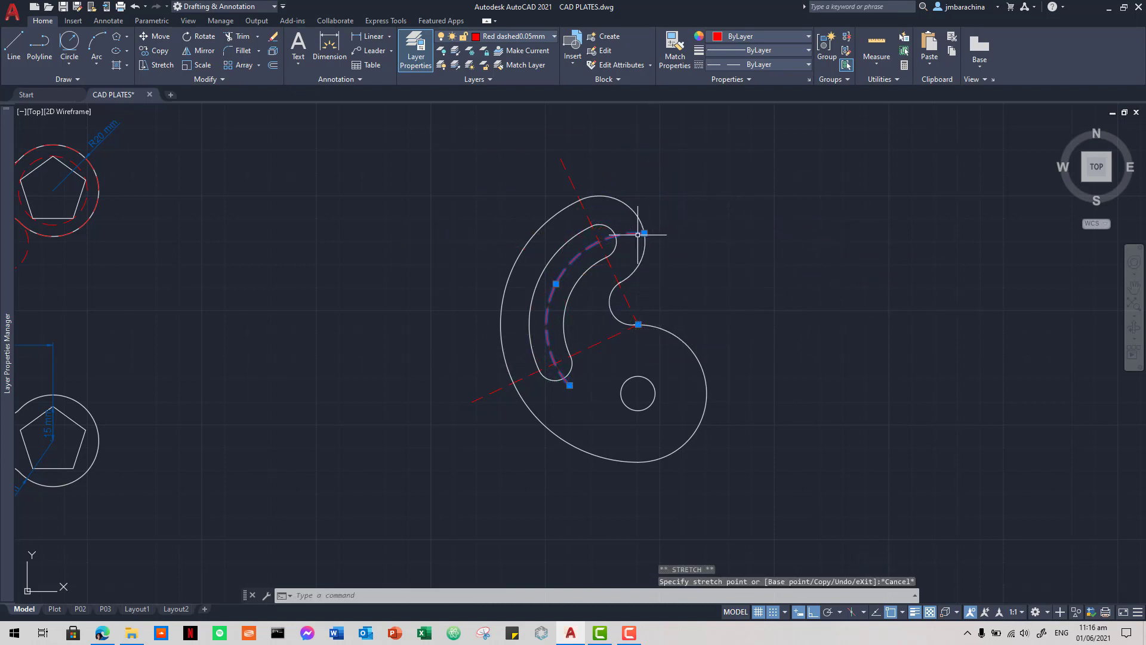
click(649, 237)
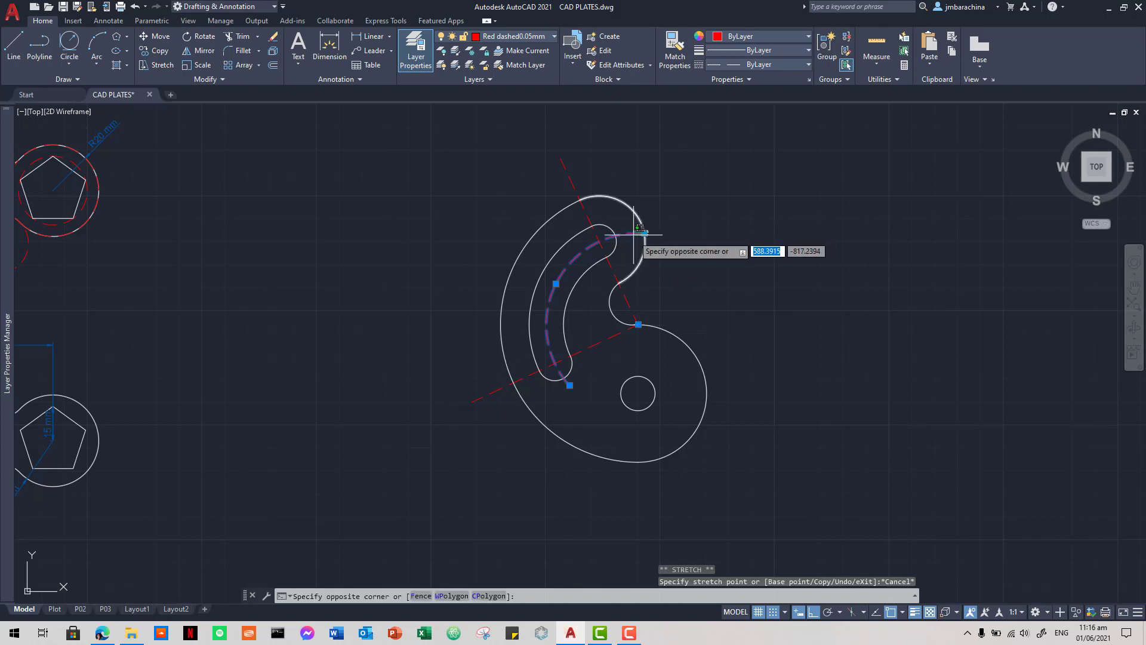
click(676, 238)
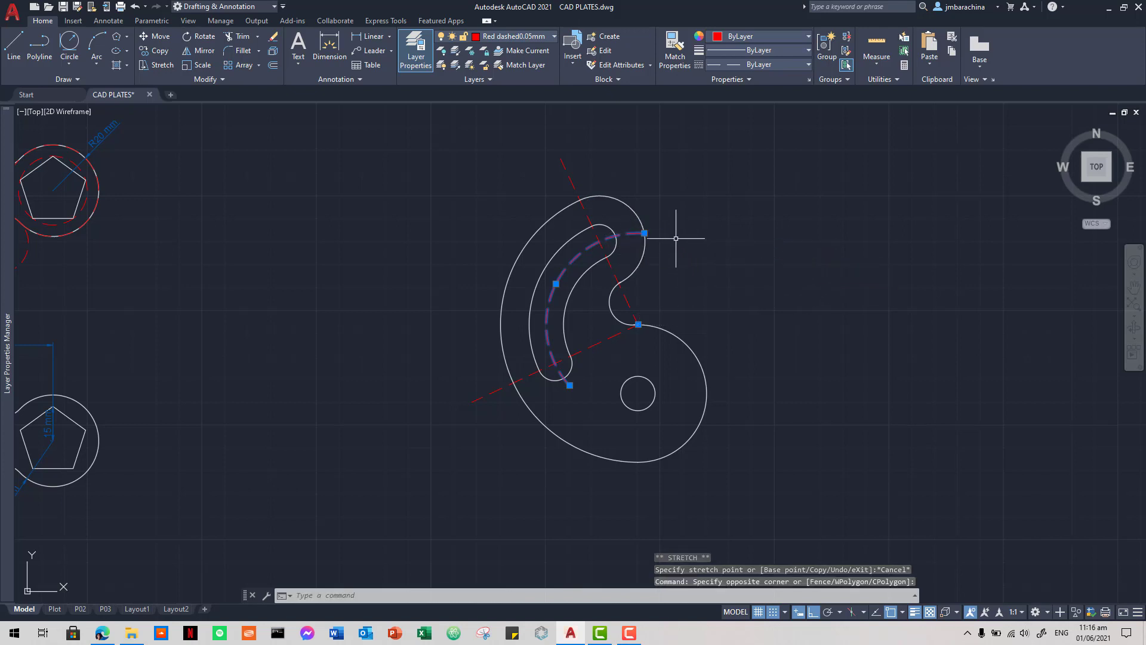
click(645, 232)
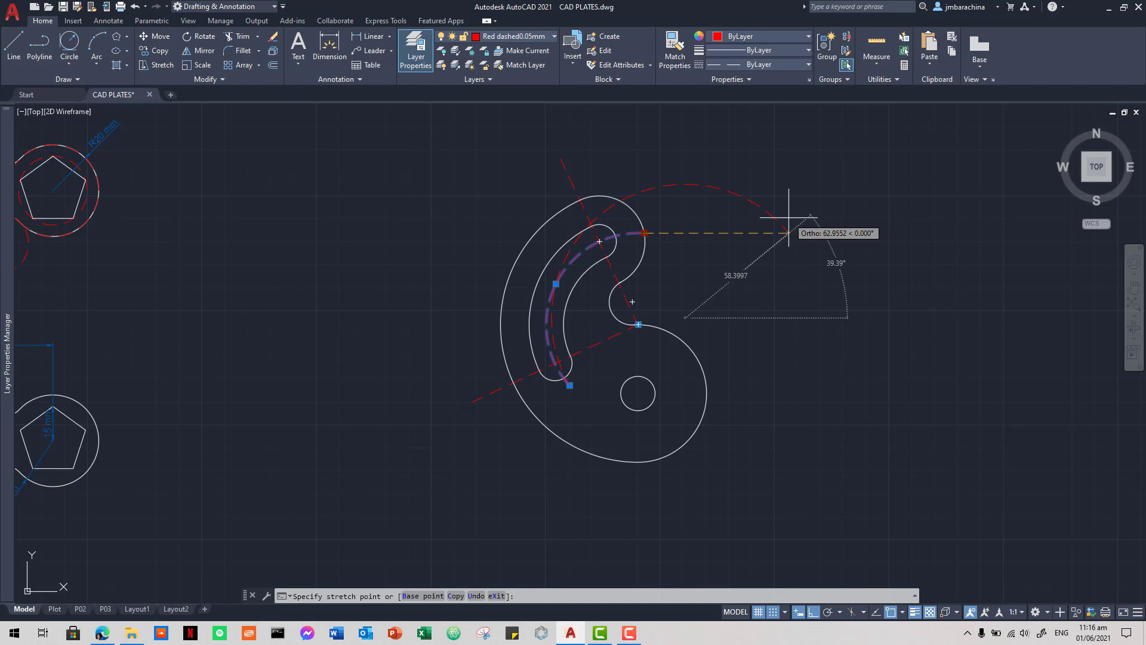
key(ctrl)
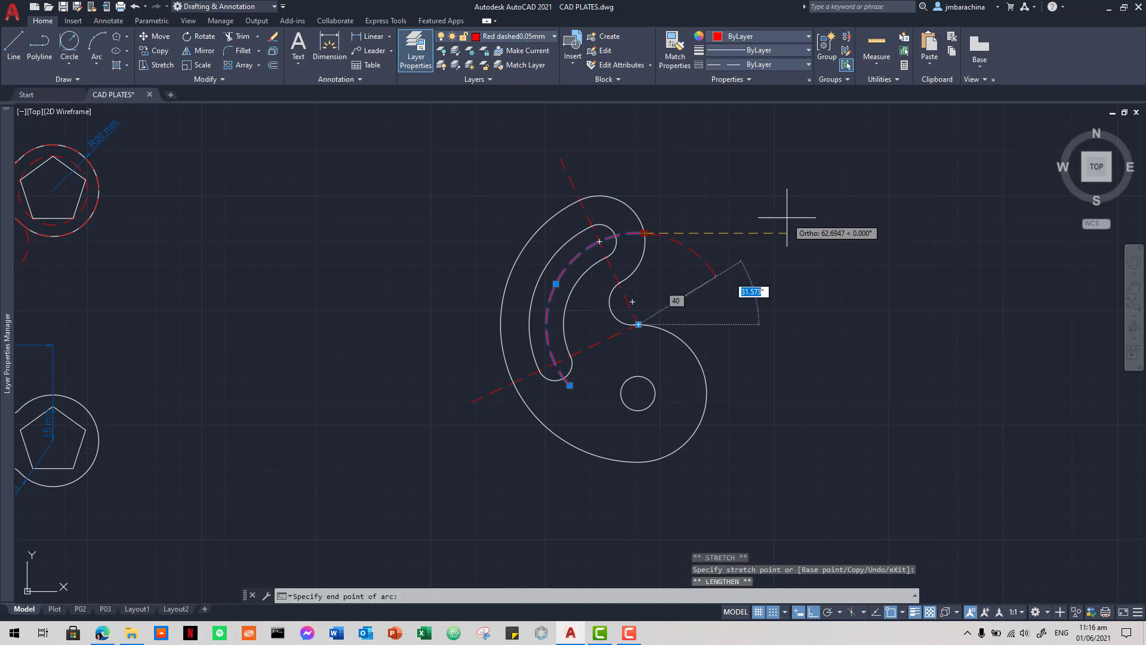
click(633, 232)
mouse_move(631, 232)
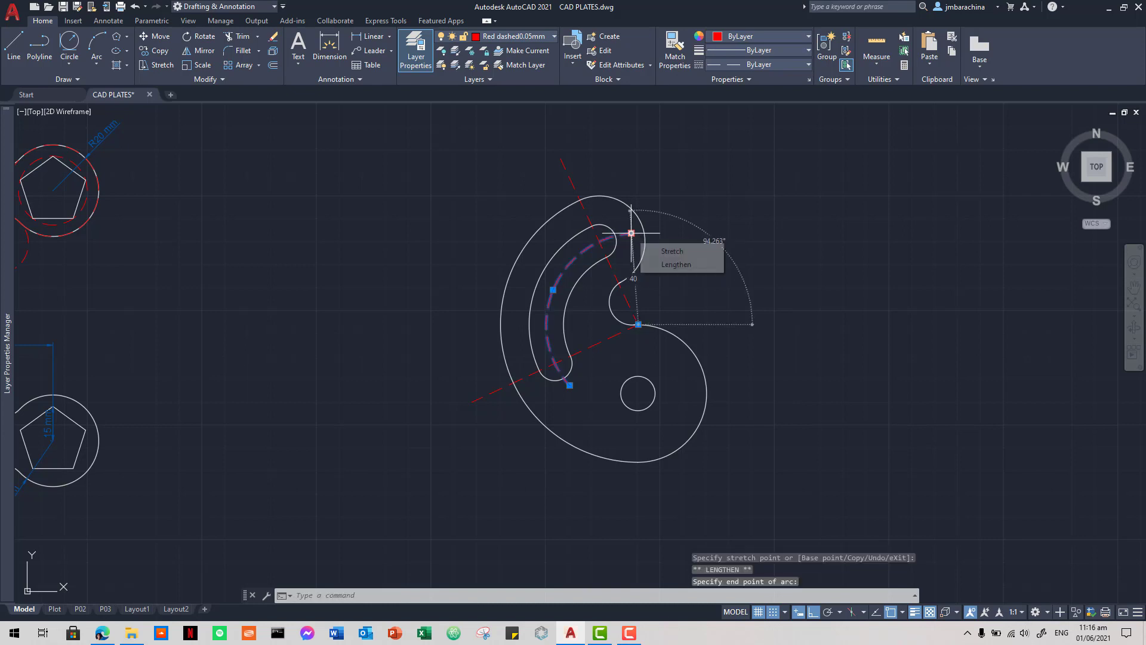
key(space)
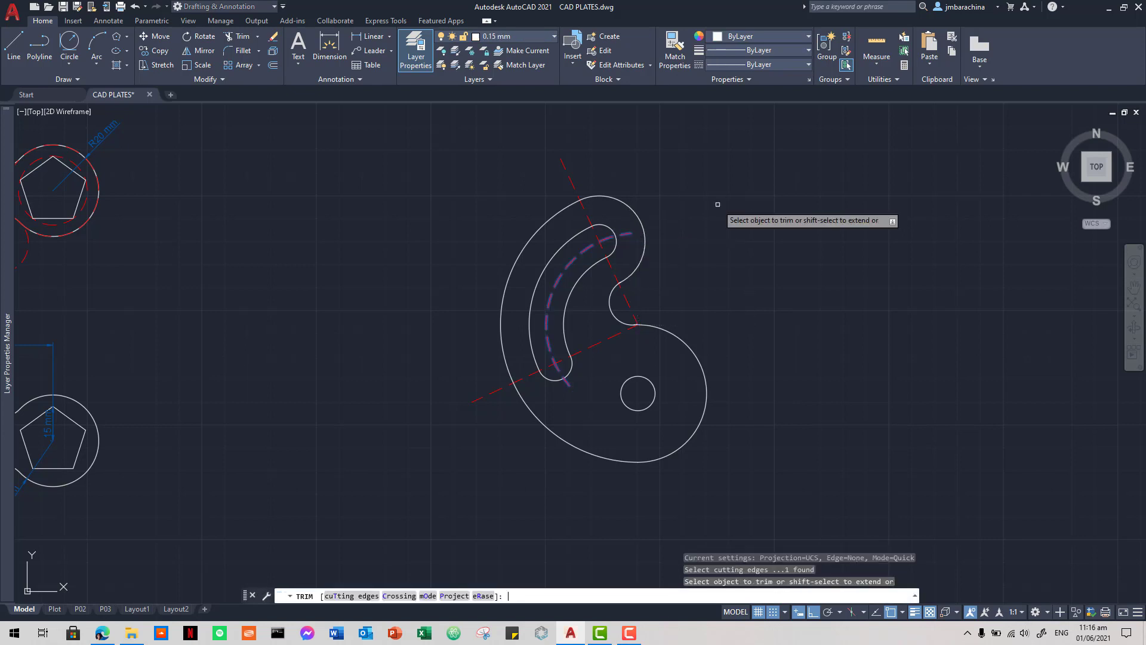
key(Escape)
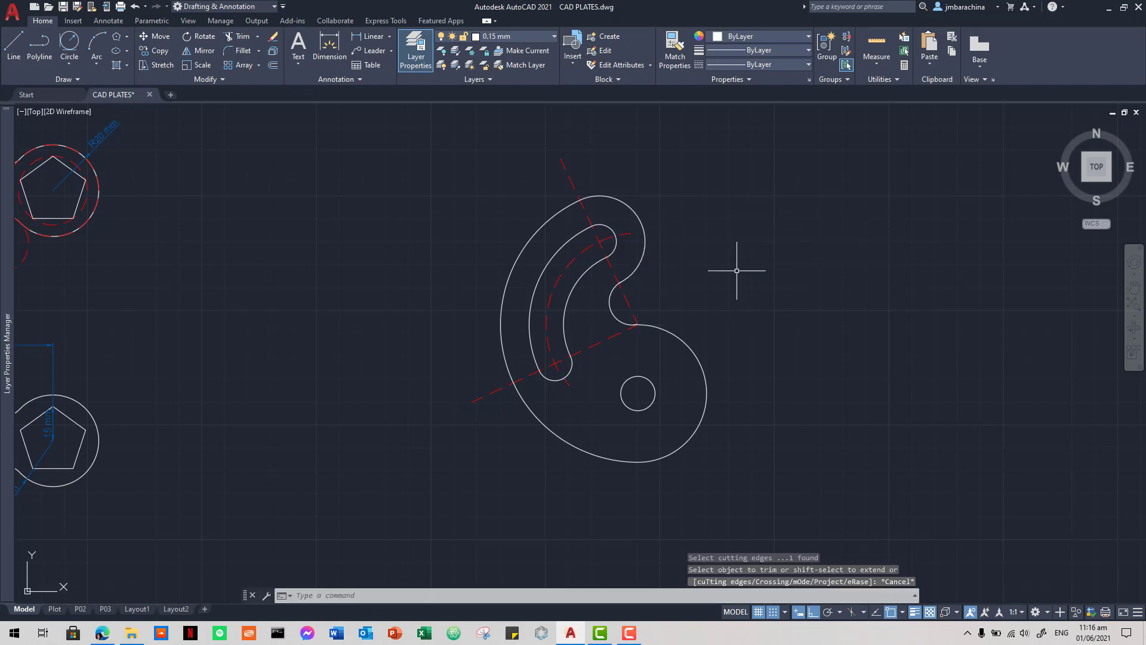
- Check the curved plate's dimensions in the PDF and make DIM the current layer in AutoCAD
key(alt+Tab)
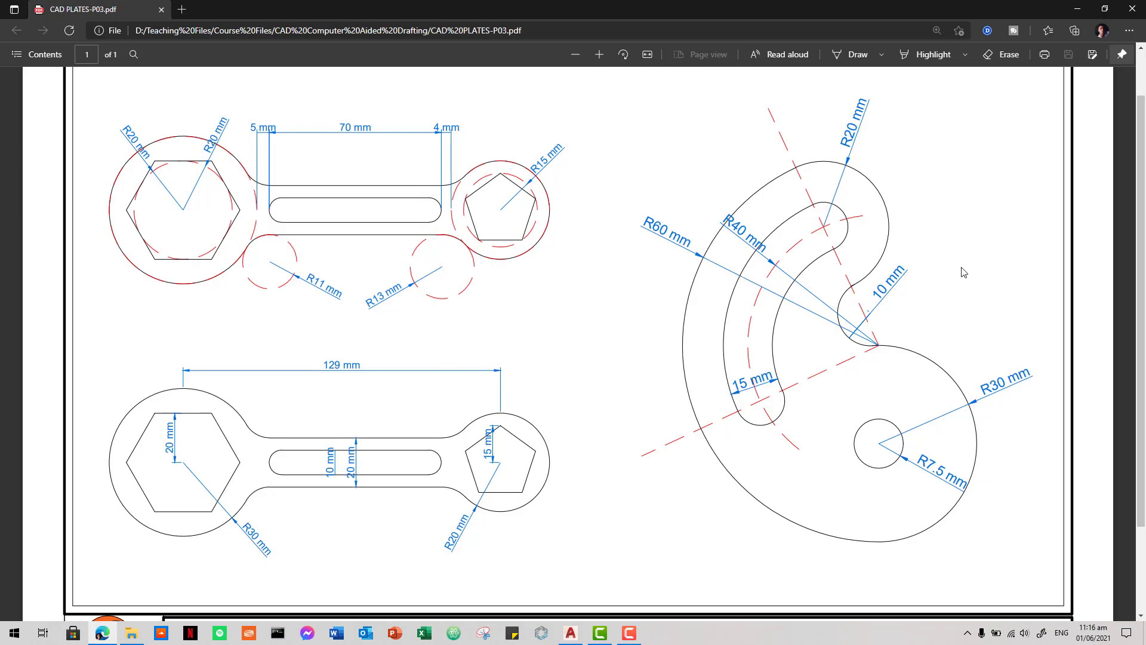
key(alt+Tab)
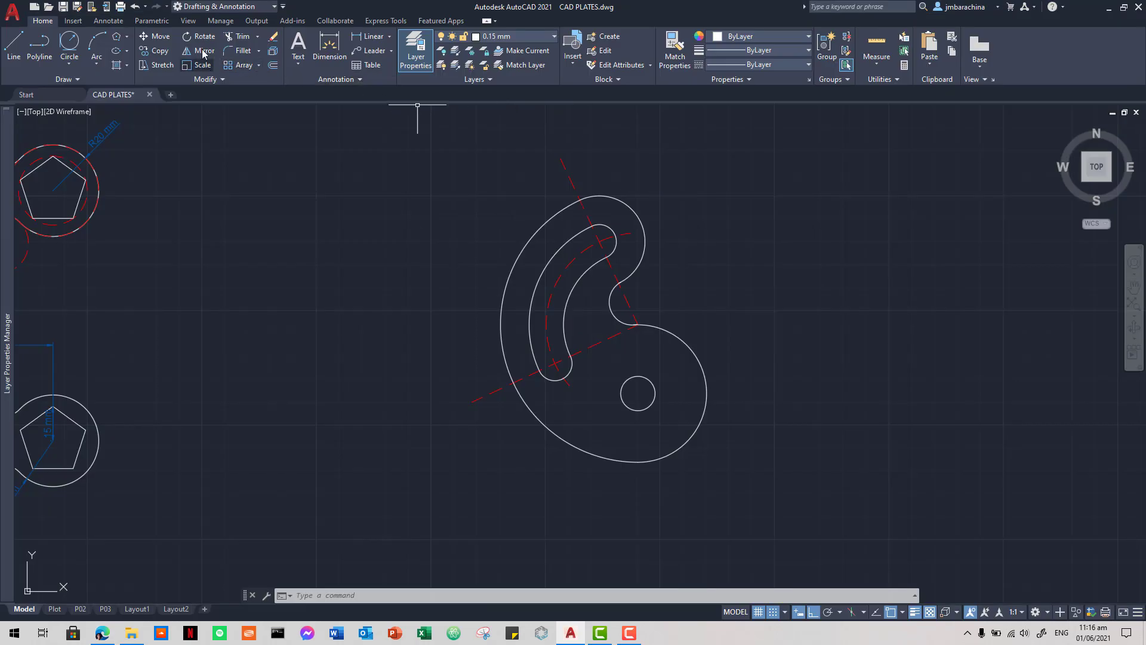
click(104, 21)
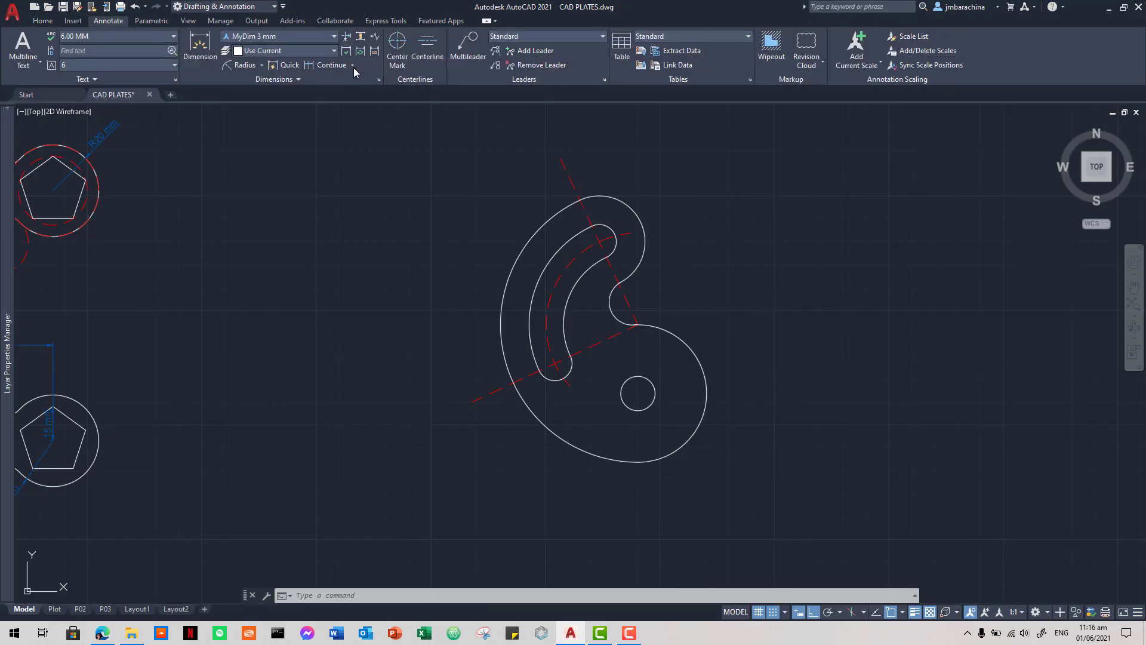
click(43, 23)
click(528, 33)
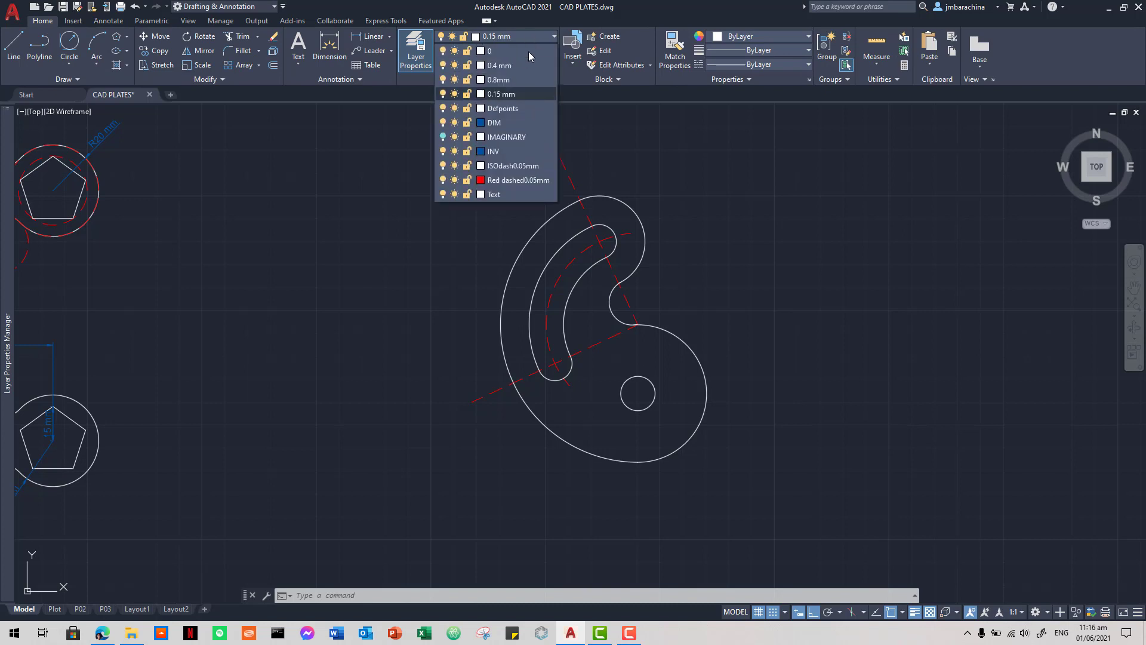
click(510, 126)
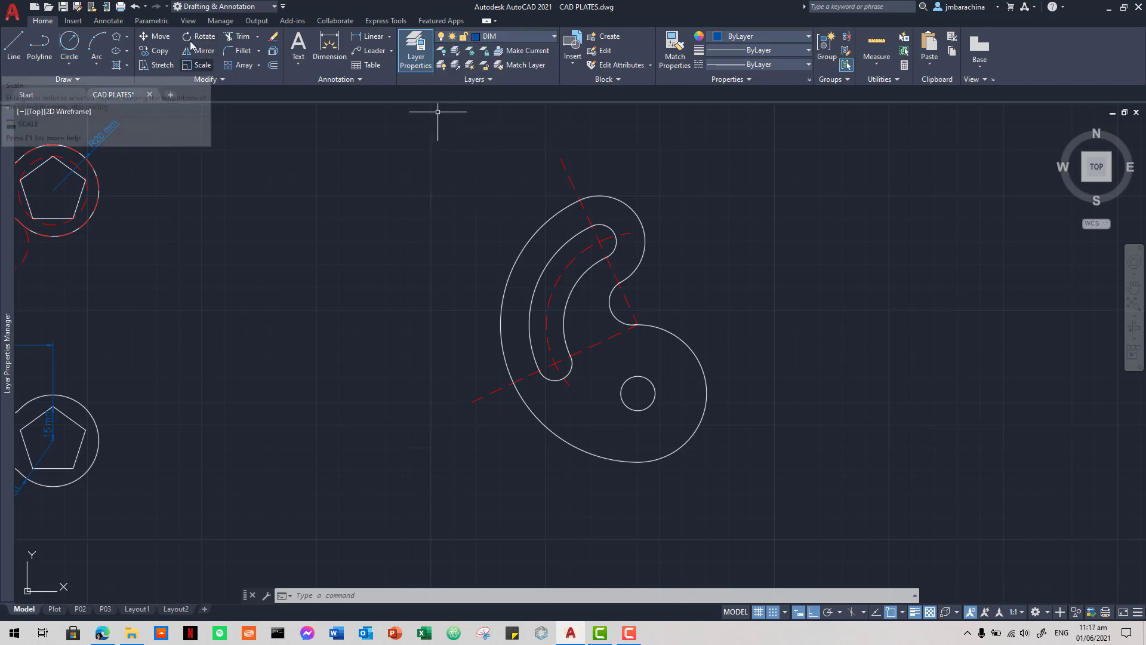
- Add an aligned dimension across the slot's width near its lower end, with ortho off, placing the dimension line across the slot
click(122, 22)
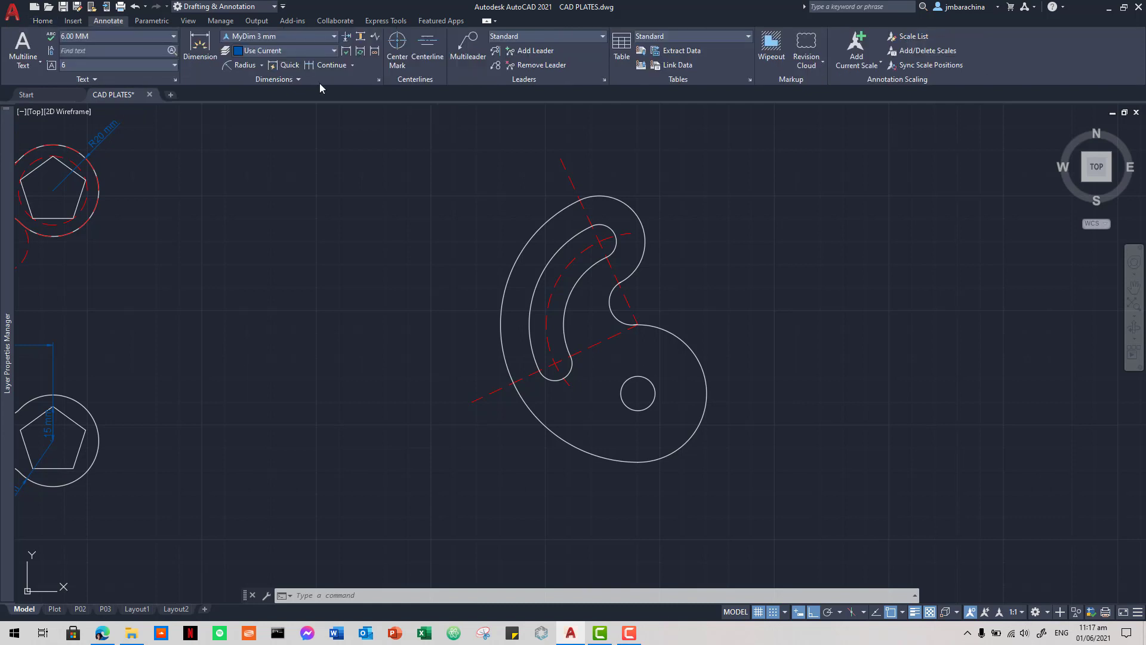
click(262, 67)
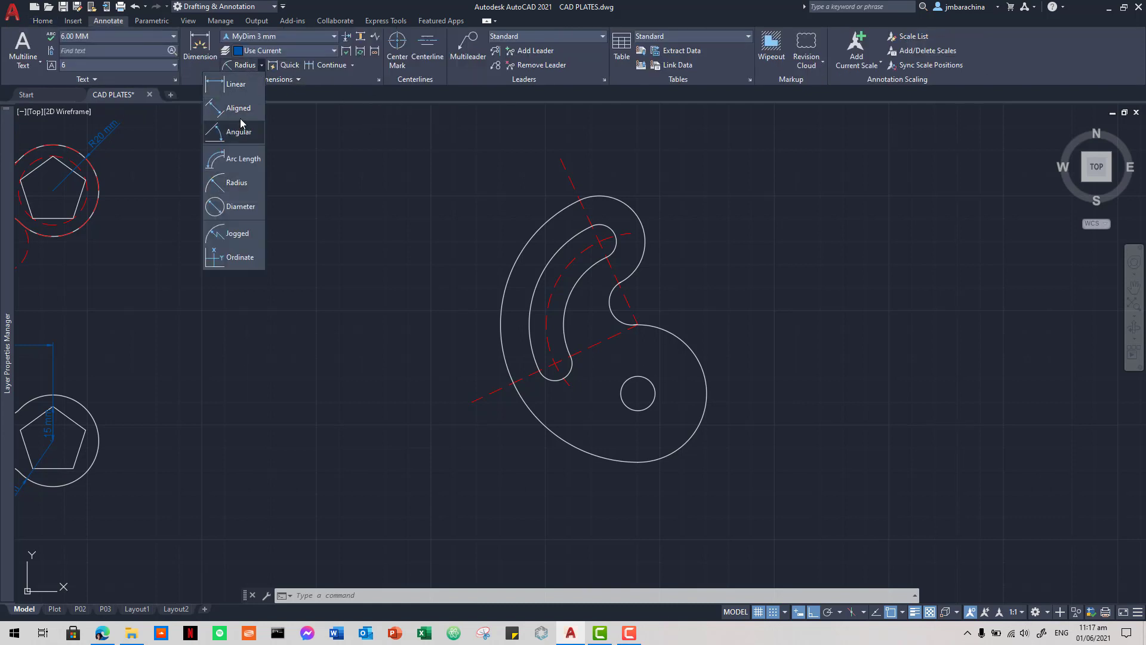
click(240, 118)
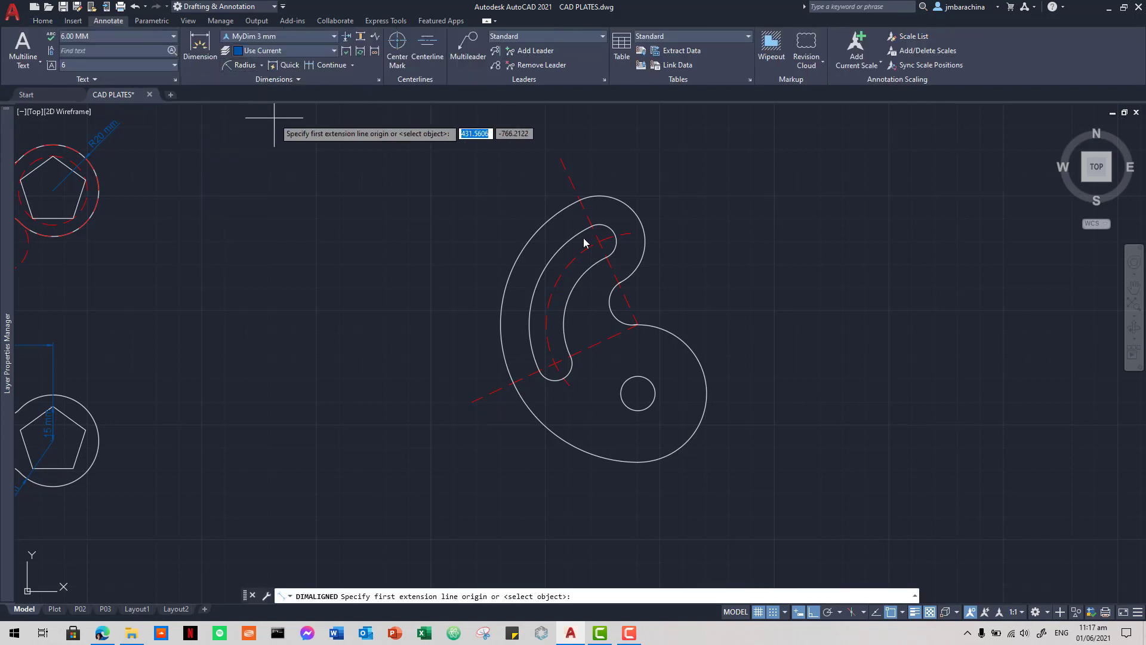
click(535, 360)
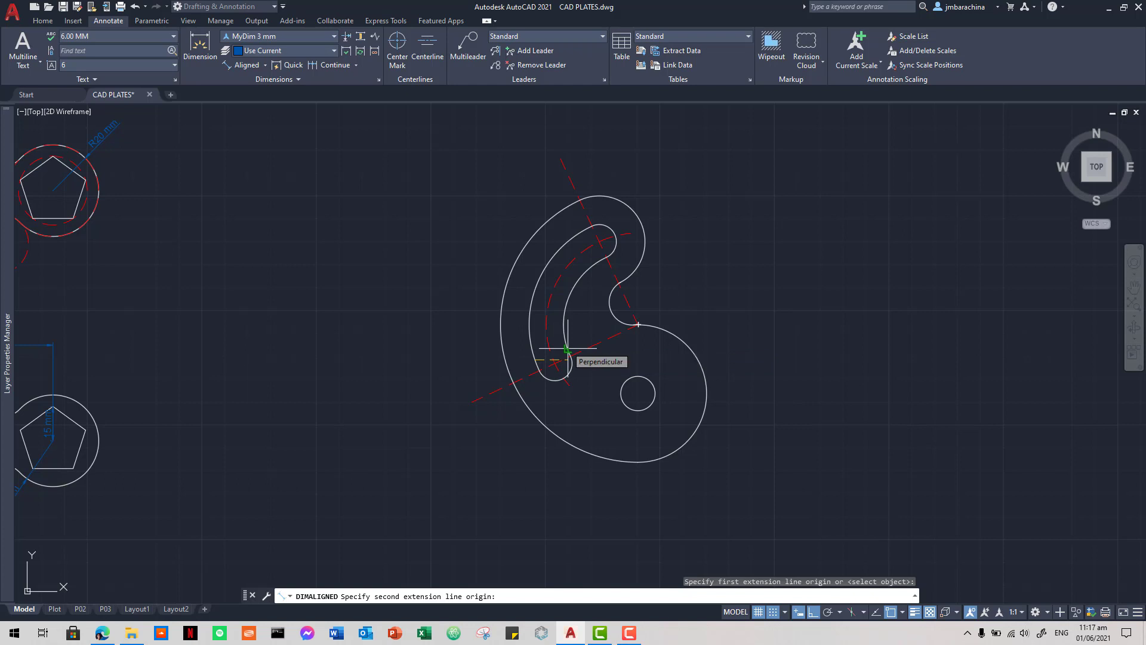
key(F8)
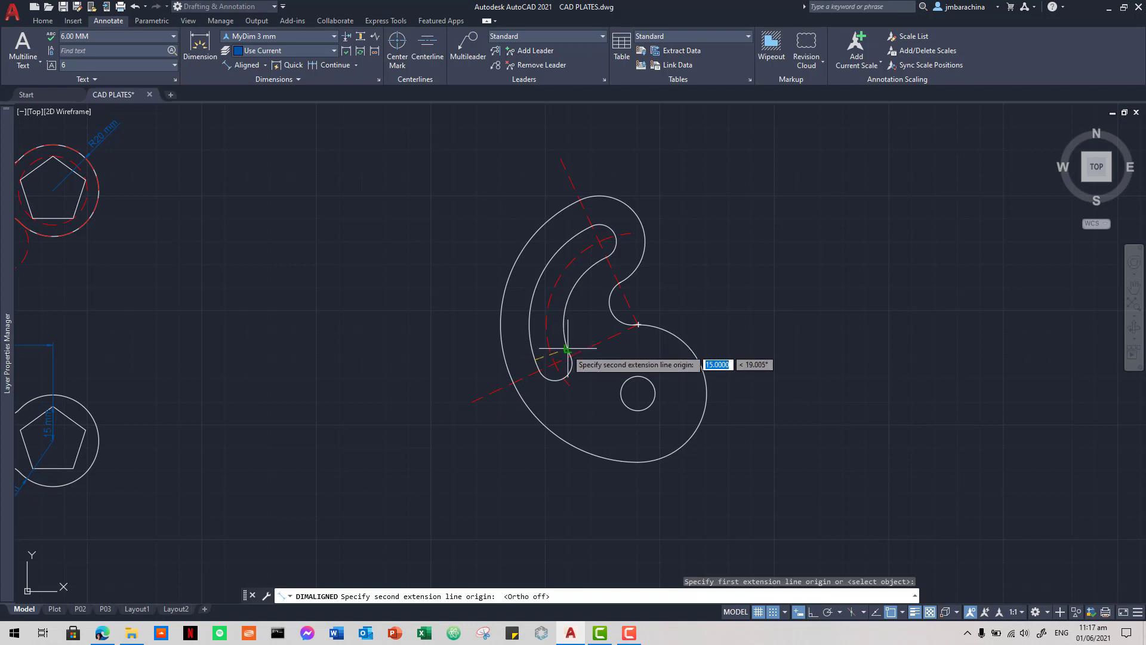
click(567, 348)
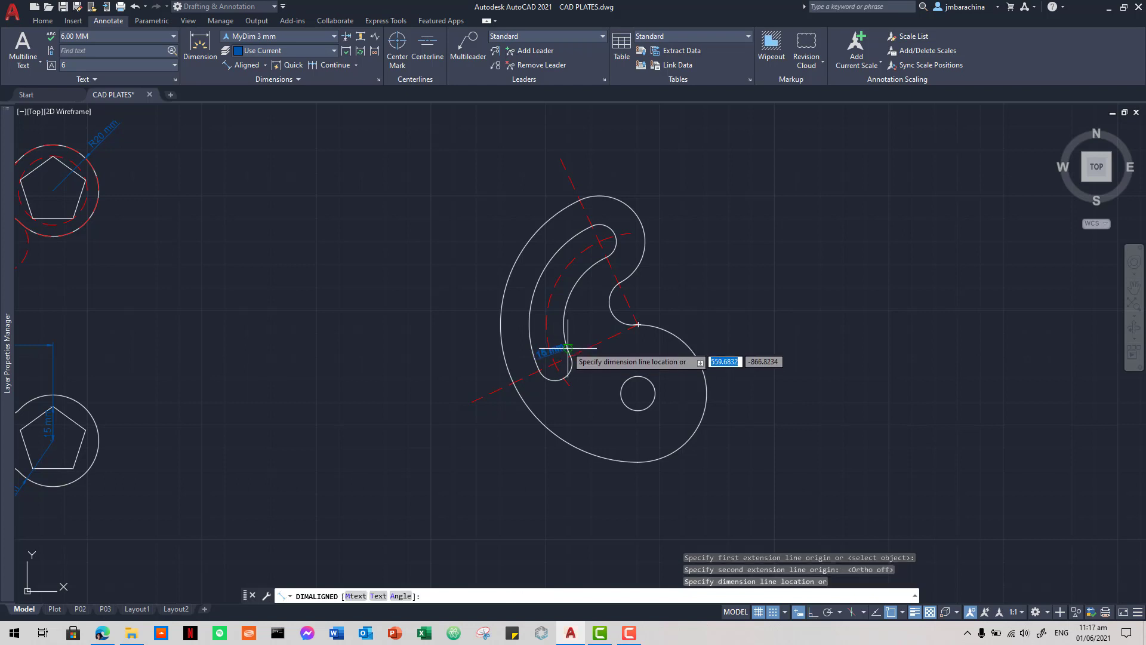
click(567, 347)
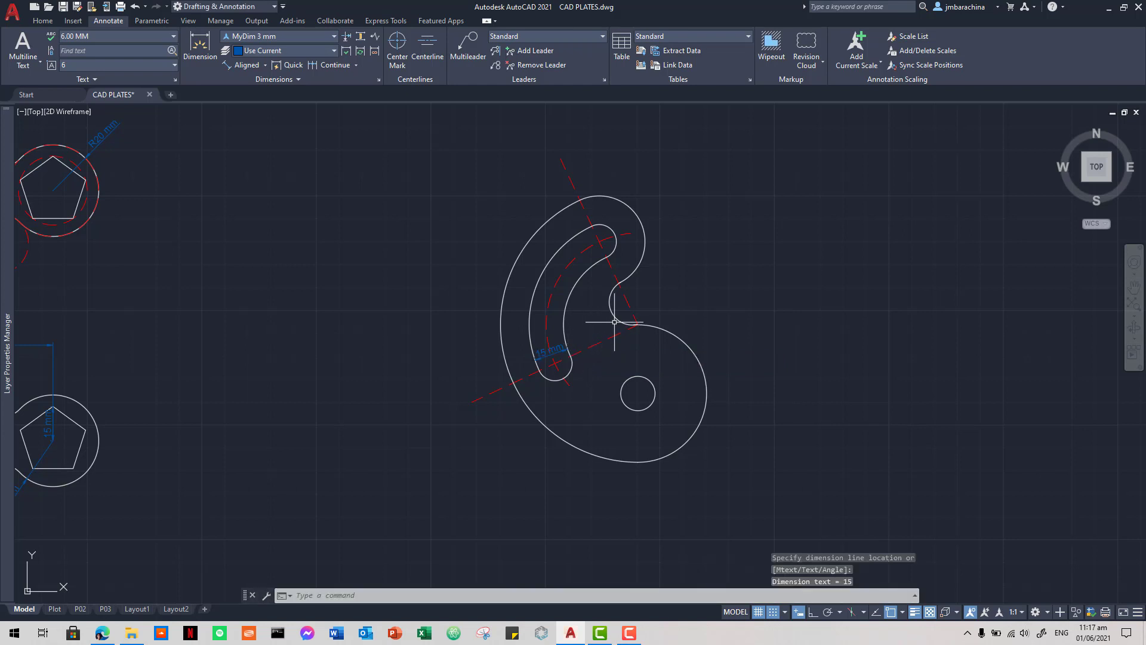
- Add an aligned dimension from the small concave arc to its centre point, placing it along the measured radius
middle_drag(693, 301, 640, 326)
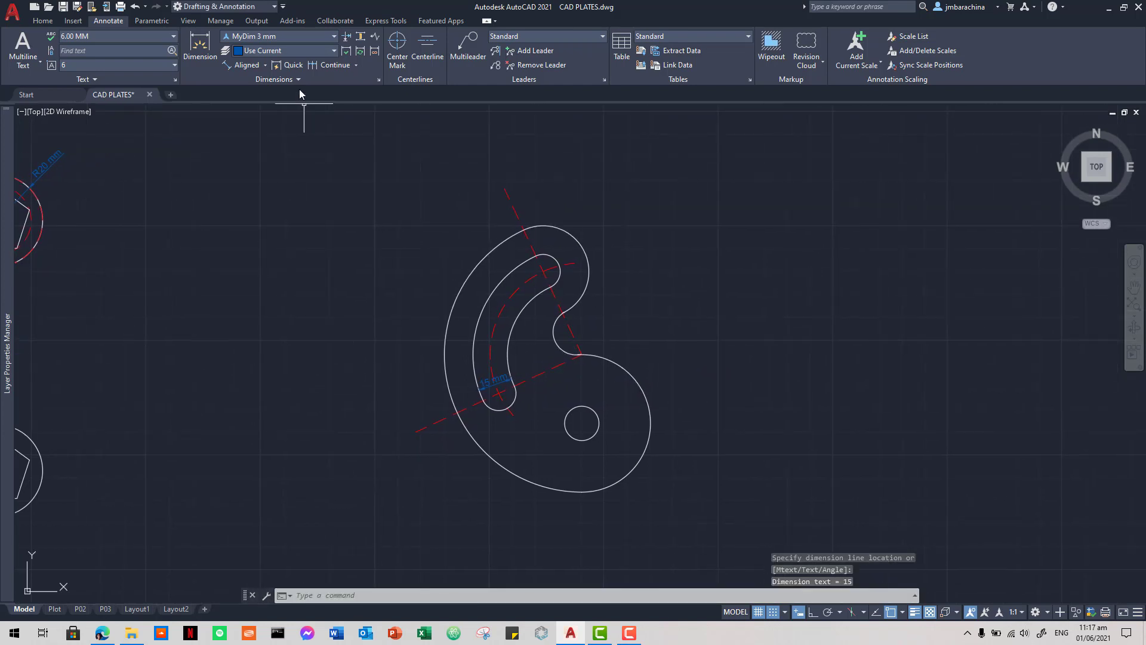
click(233, 66)
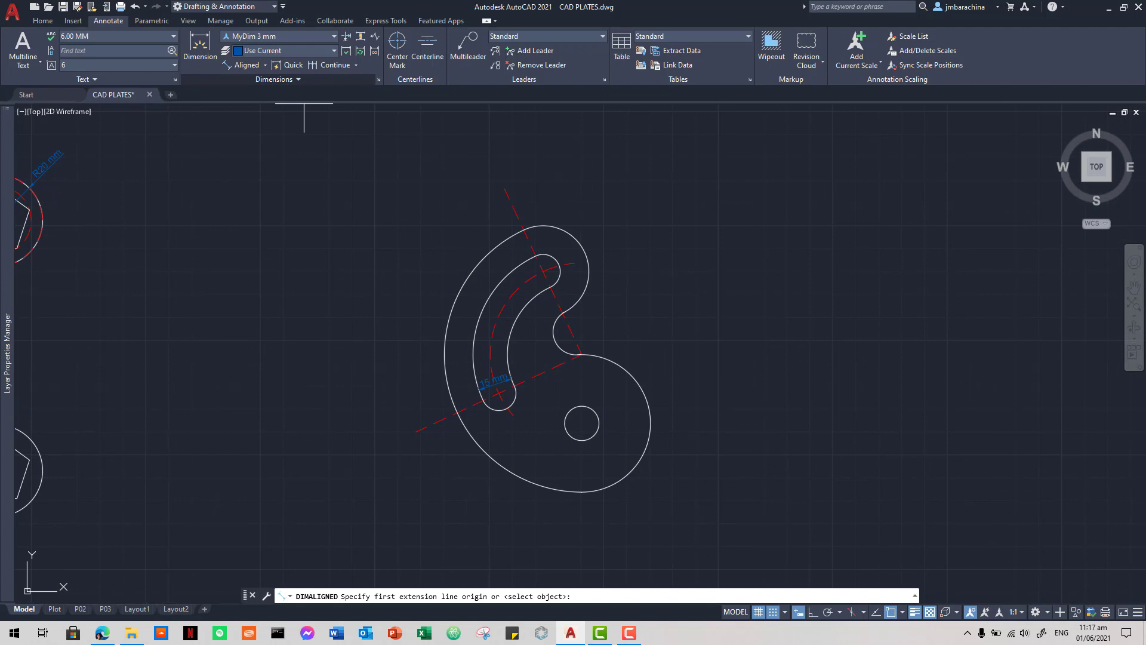
click(555, 340)
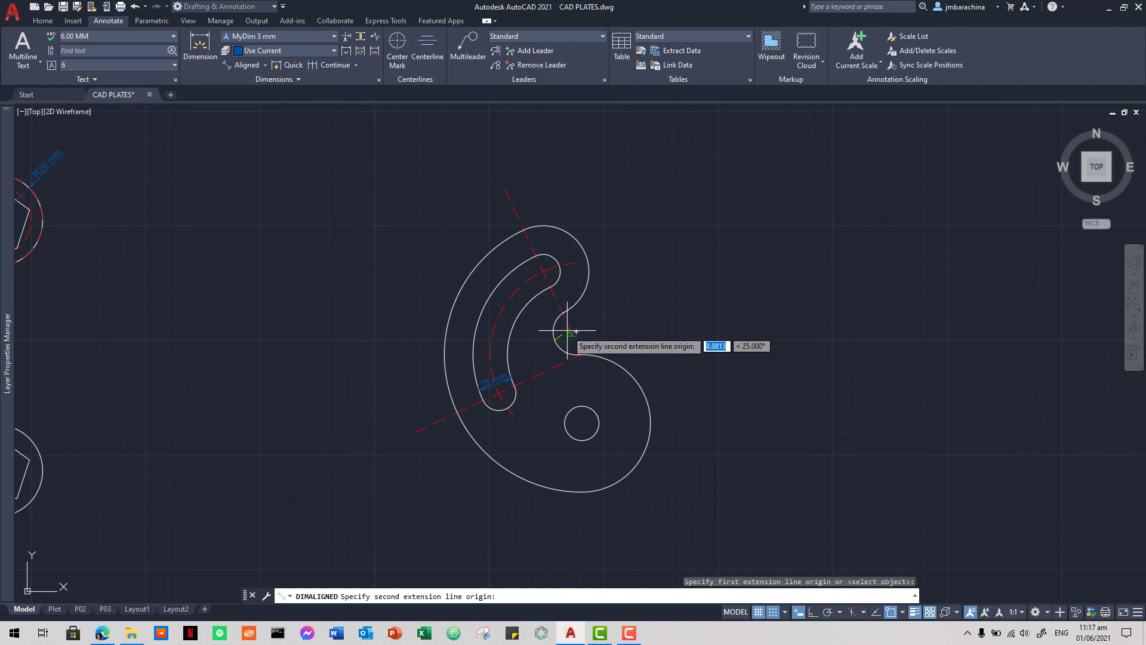
click(576, 332)
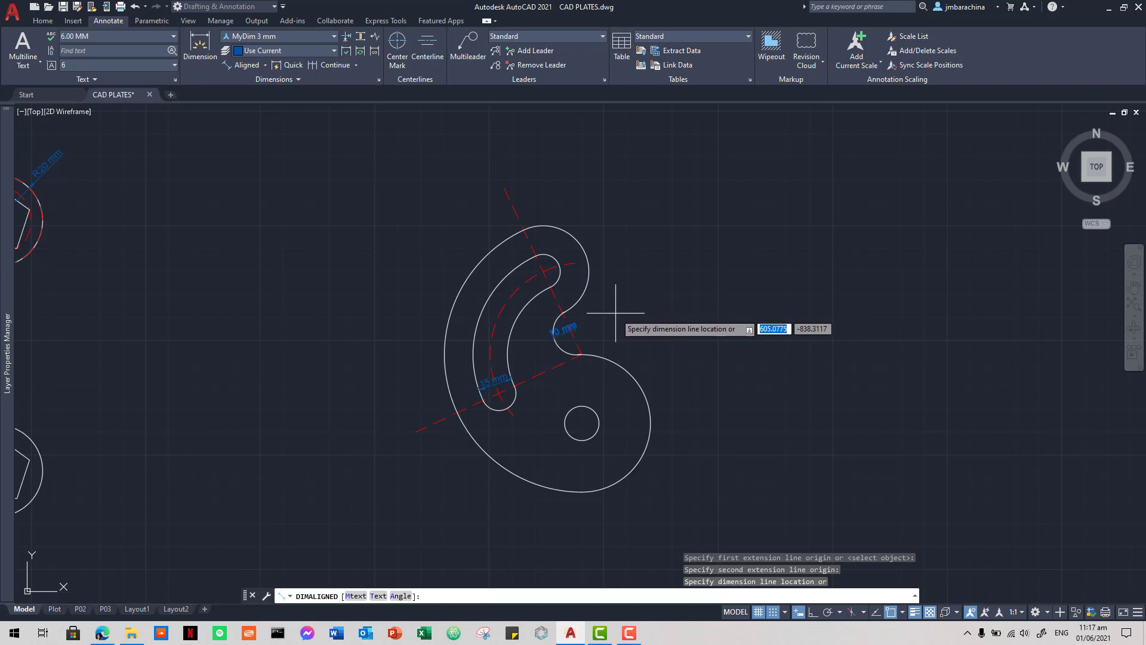
click(577, 329)
- Move the concave arc's dimension text outward into the open space beside the plate's notch
click(567, 330)
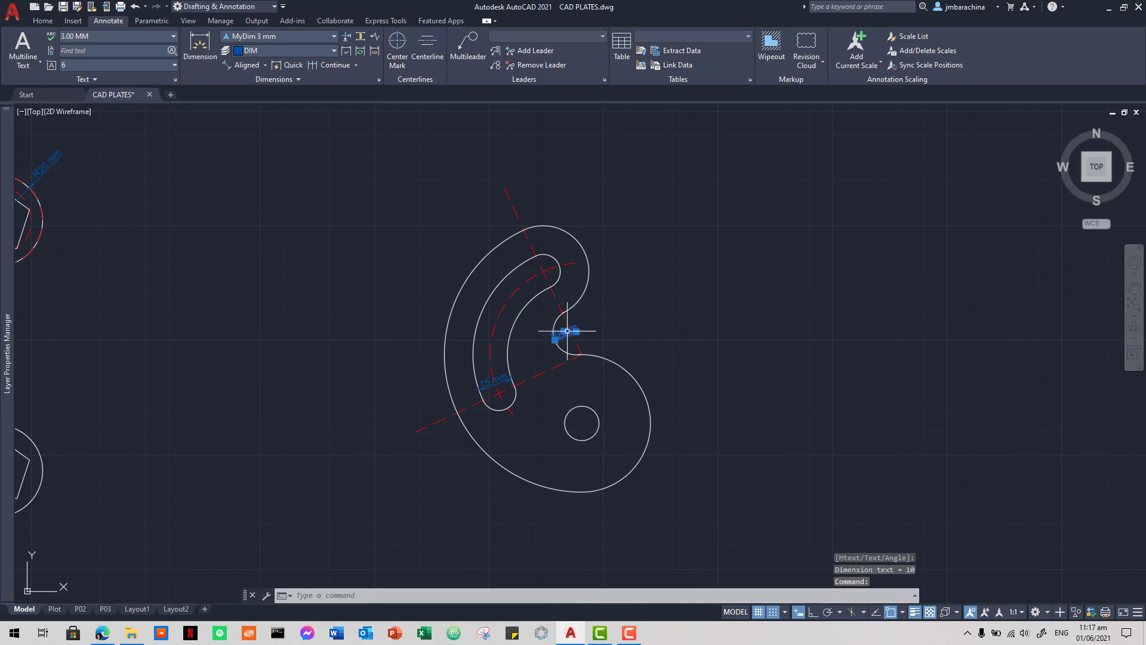
click(563, 330)
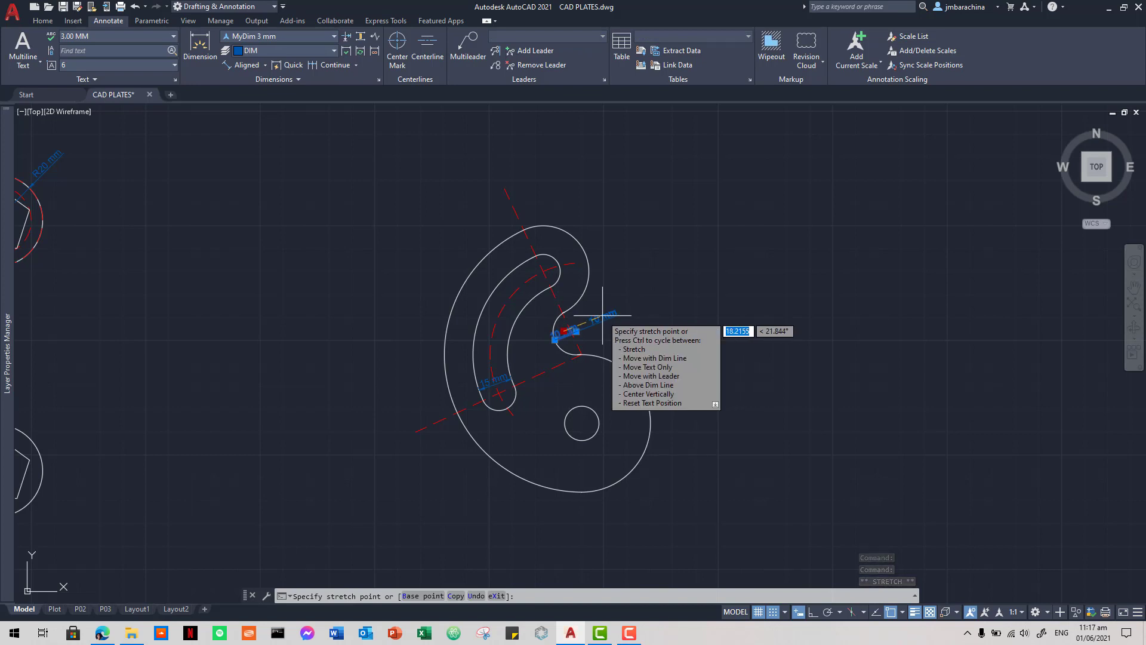
click(602, 314)
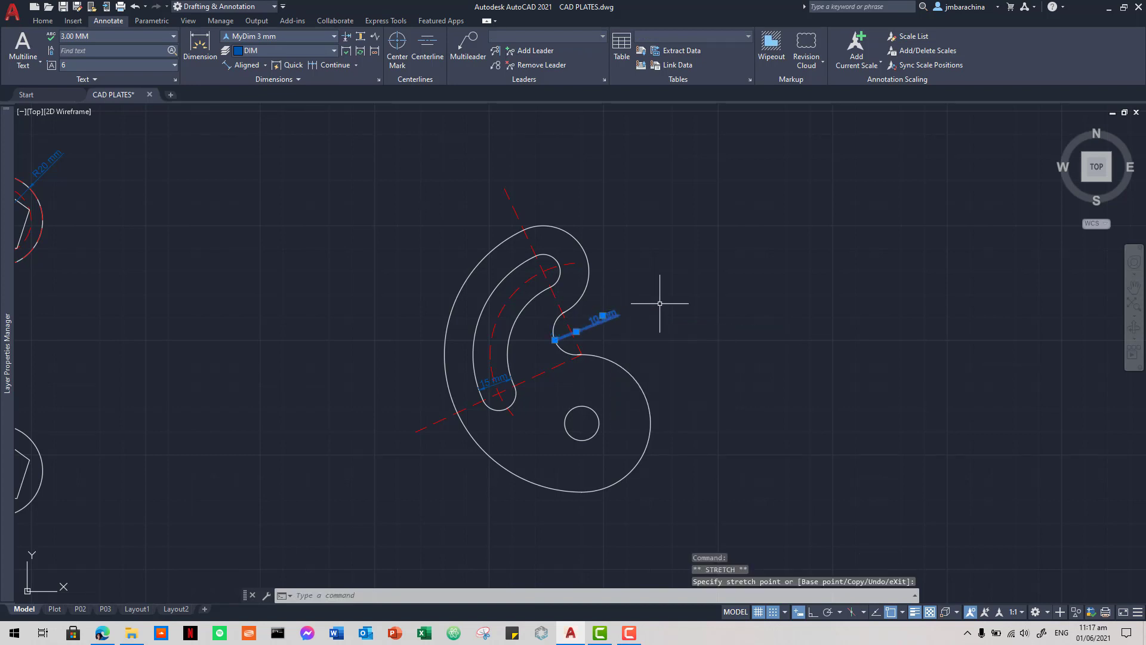
key(space)
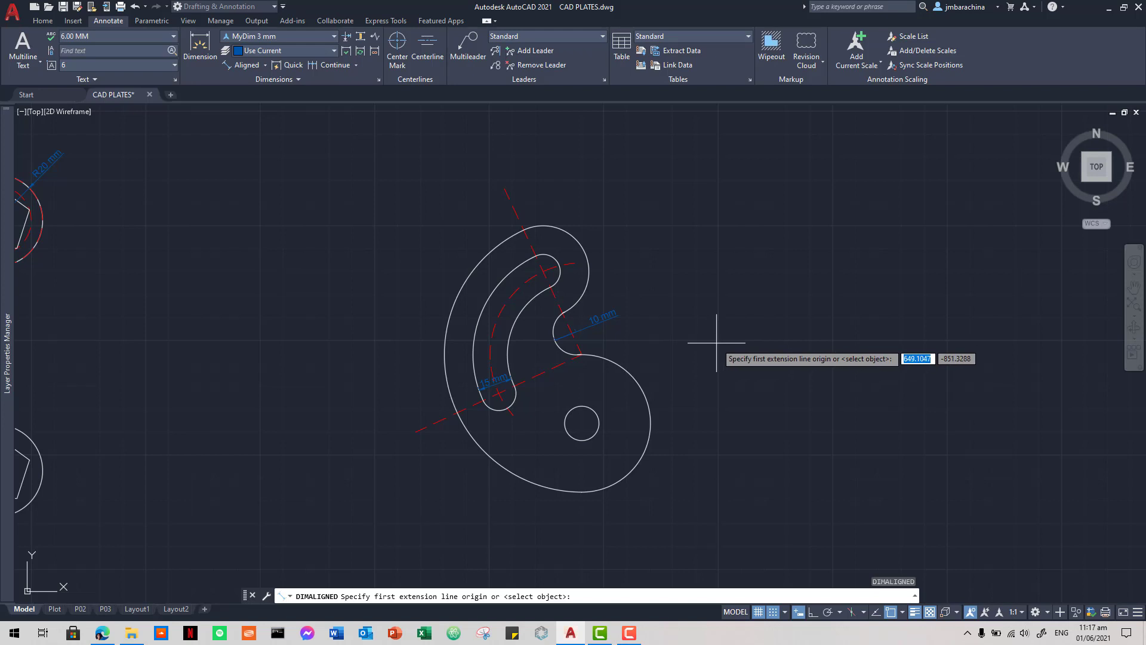
key(Escape)
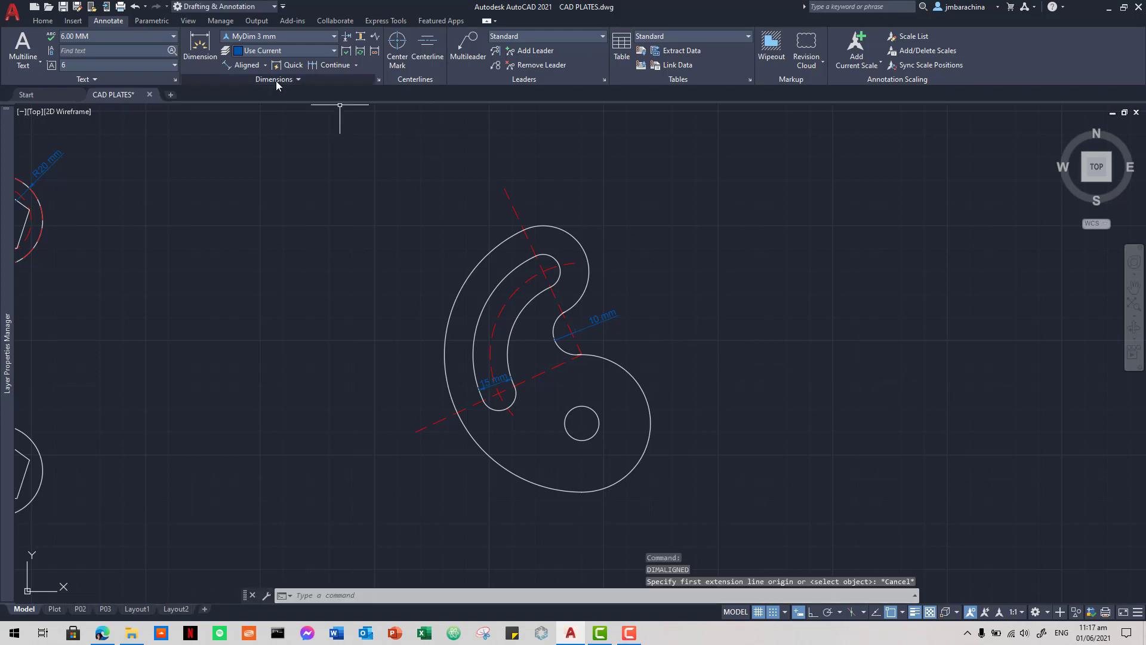
- Check the radius callouts in the PDF and add a radius dimension to the plate's rounded upper end arc
click(265, 65)
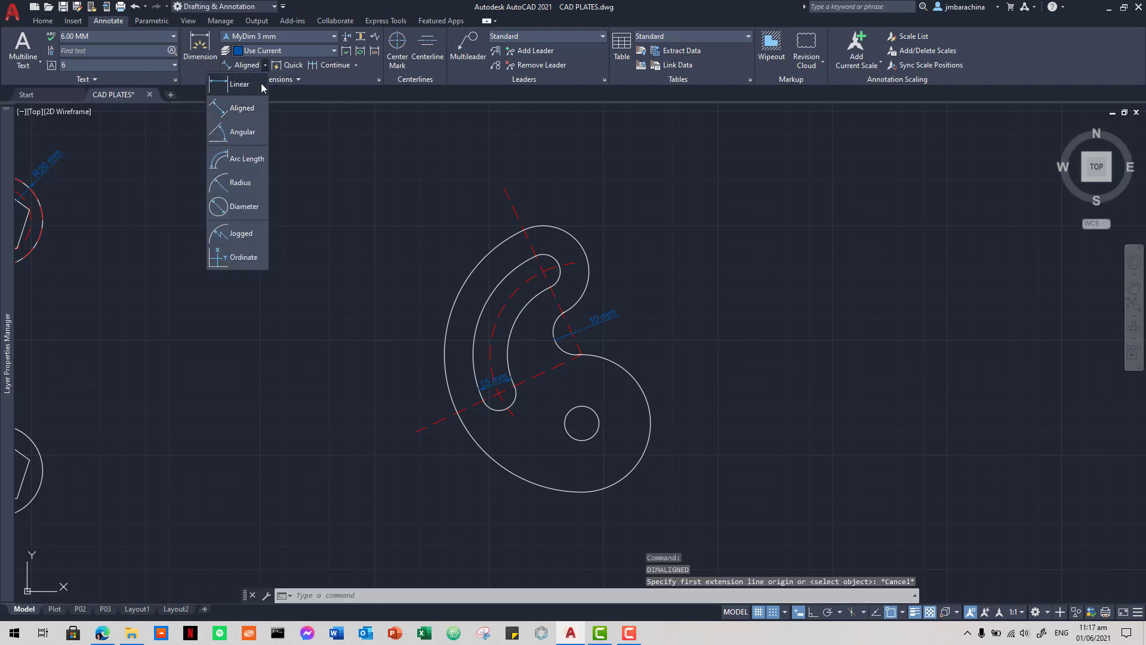
click(256, 180)
key(alt+Tab)
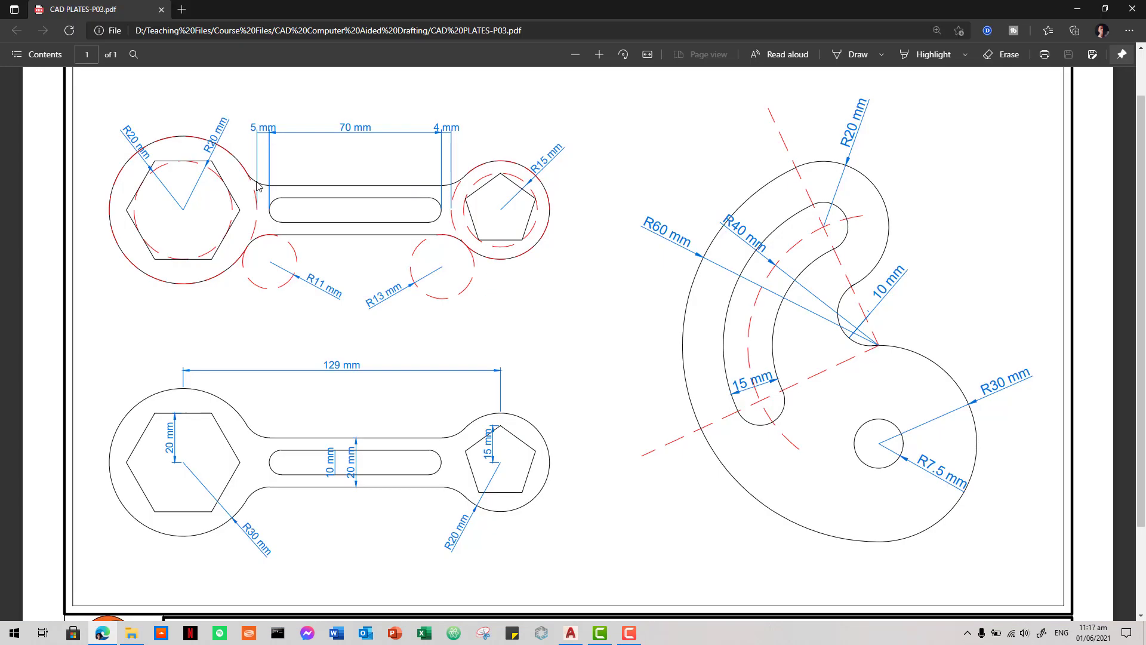
key(alt+Tab)
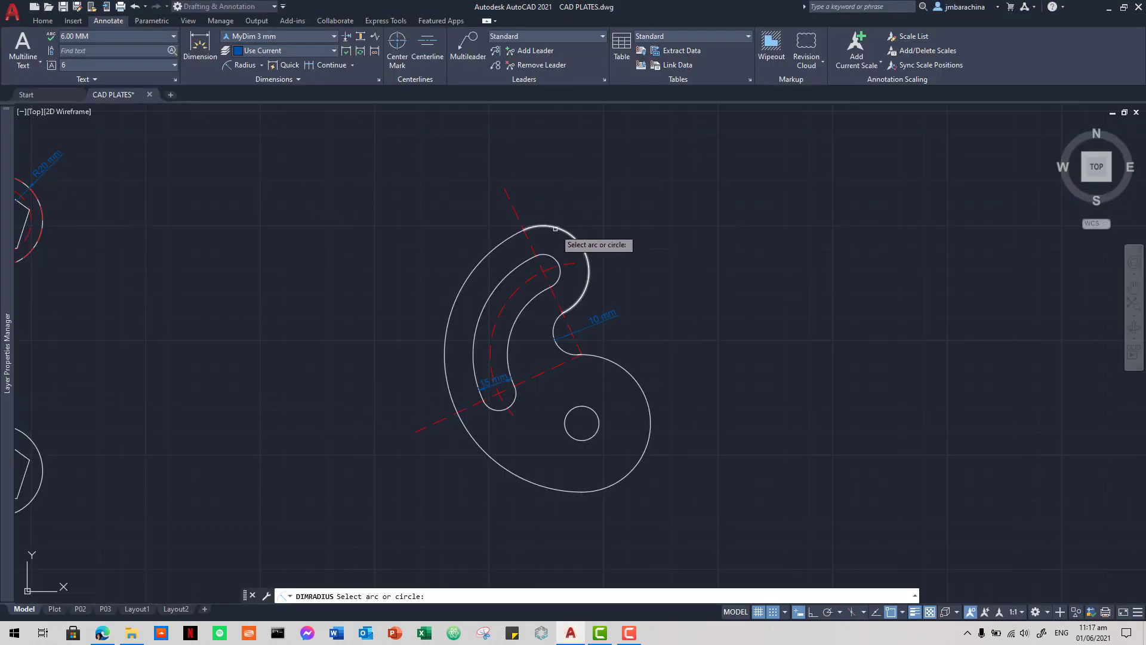
click(556, 229)
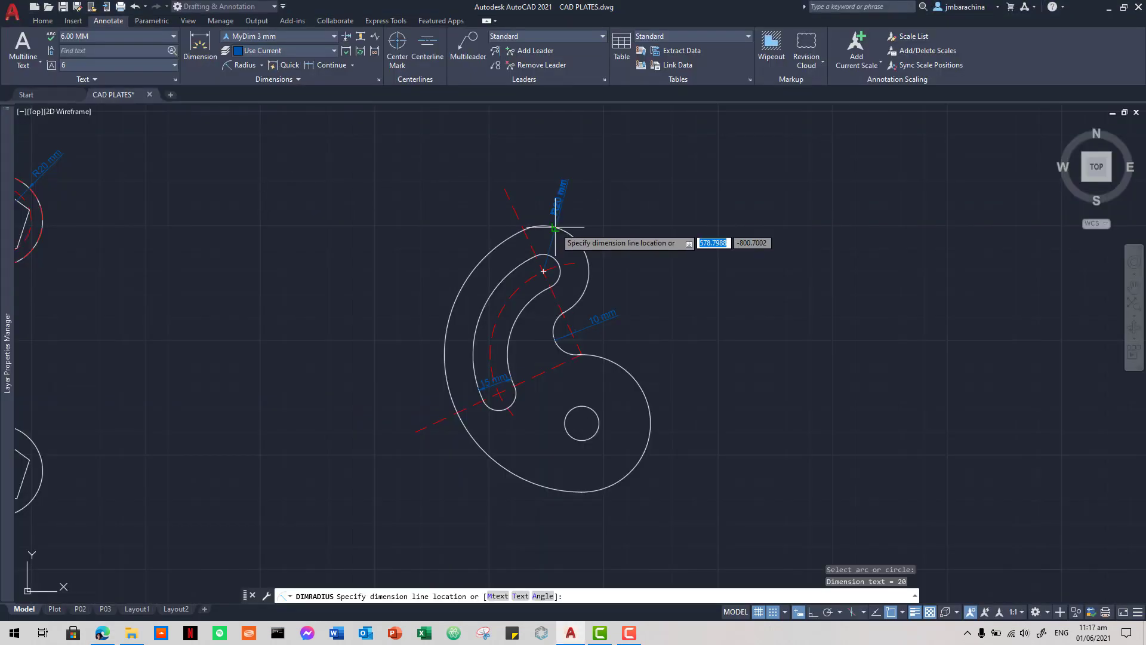
click(573, 256)
- Add radius dimensions to the plate's large outer arc and the red dashed slot centre arc, with their text on the outer side
key(Return)
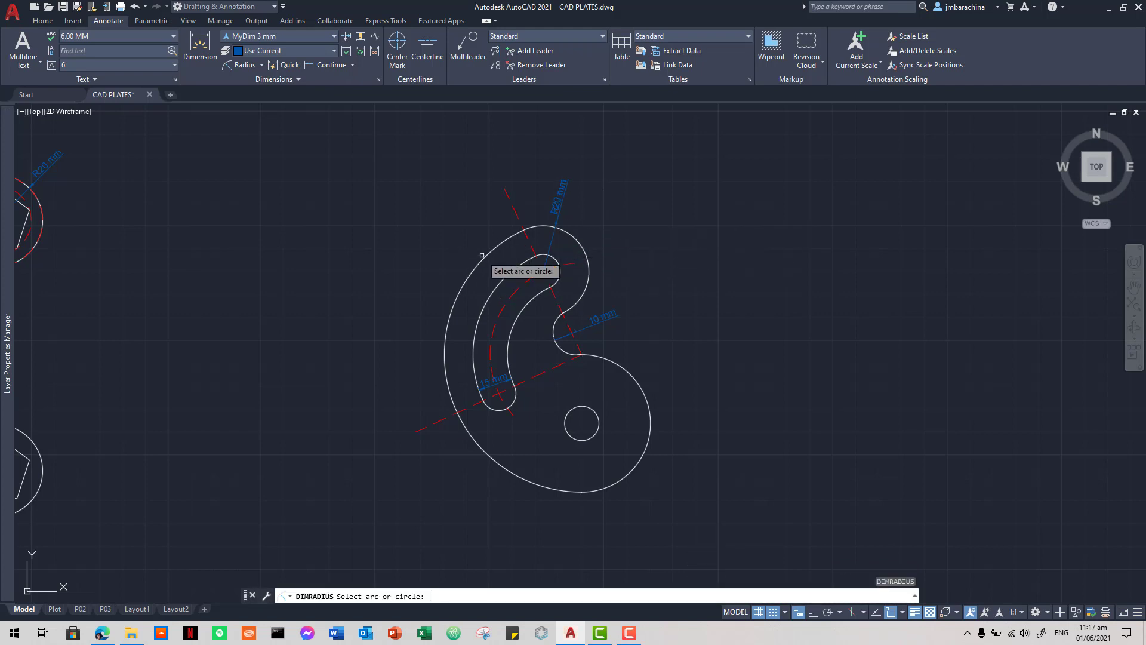
click(480, 261)
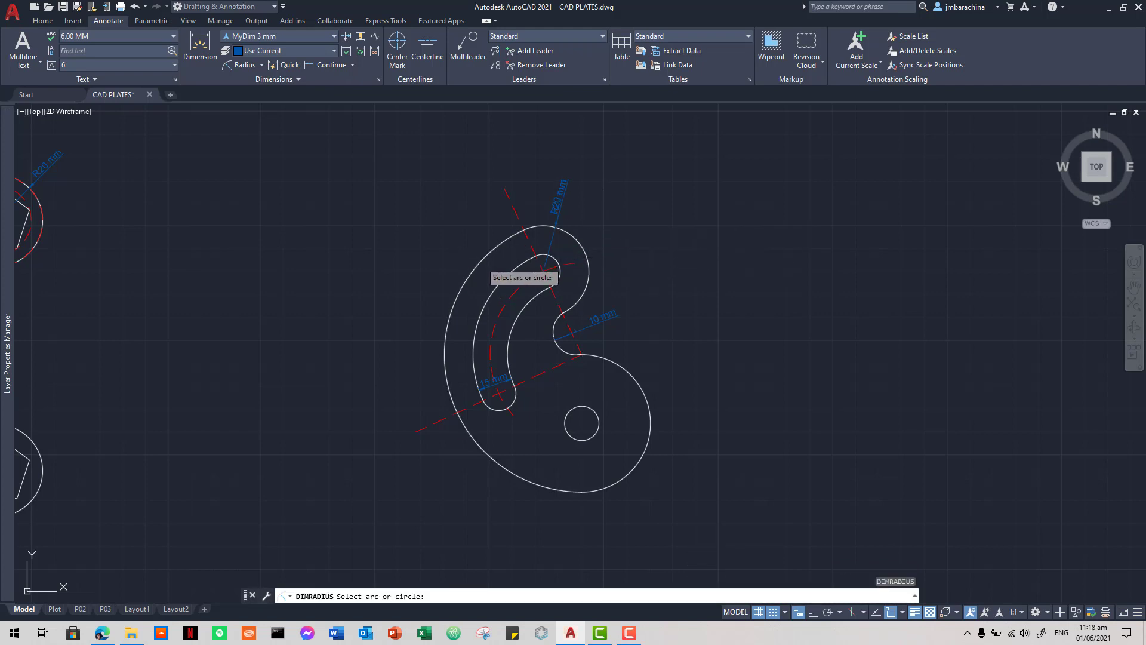
click(427, 253)
key(Return)
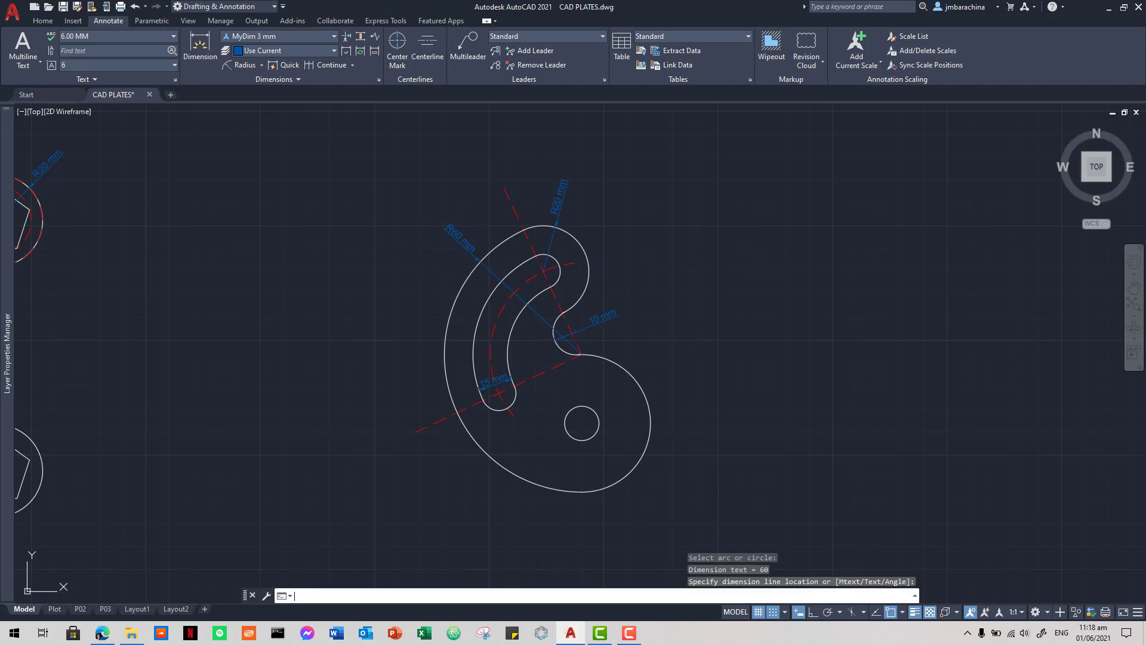
click(494, 312)
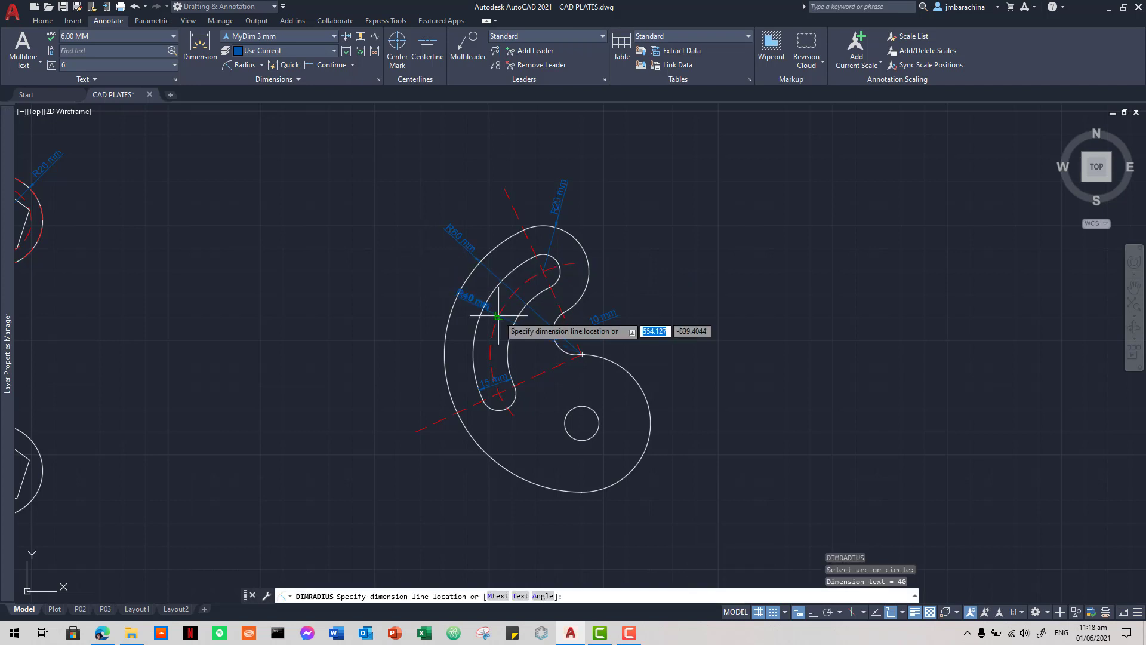
click(452, 309)
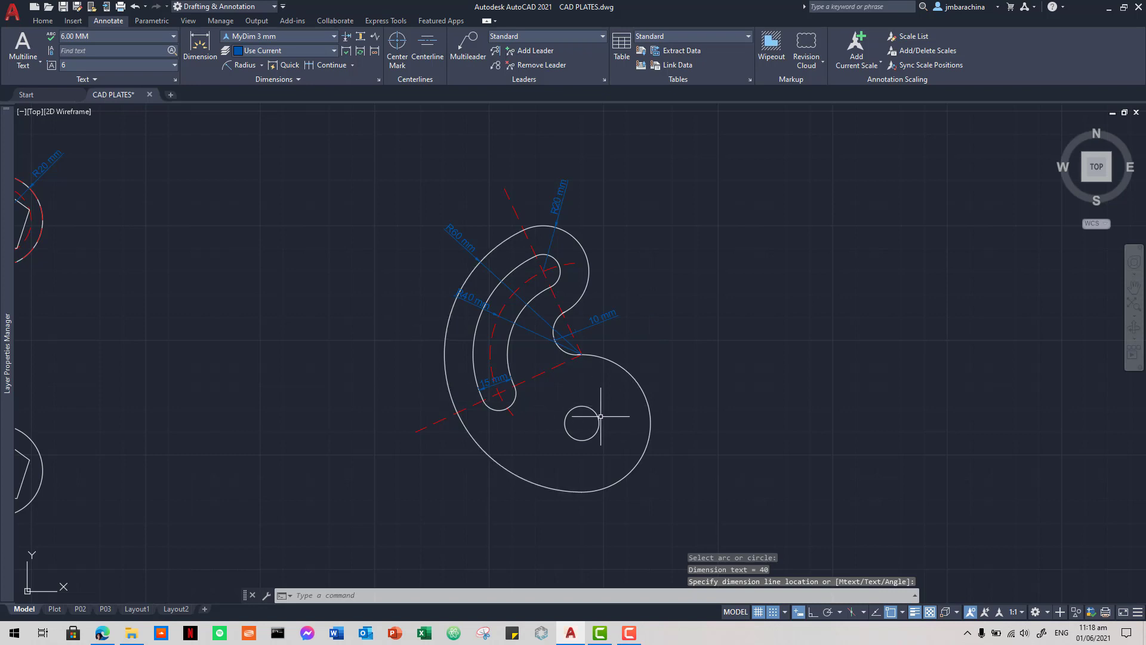
- Add radius dimensions to the small hole and the lower lobe's arc, and compare the dimensioned plate with the PDF
key(Return)
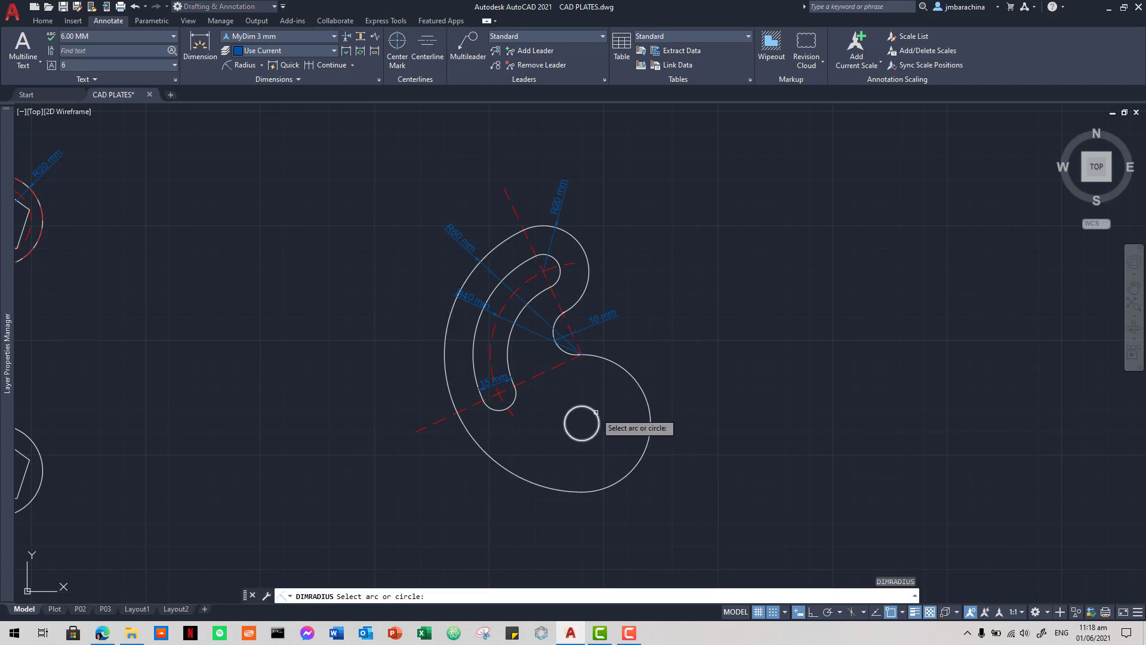
click(597, 430)
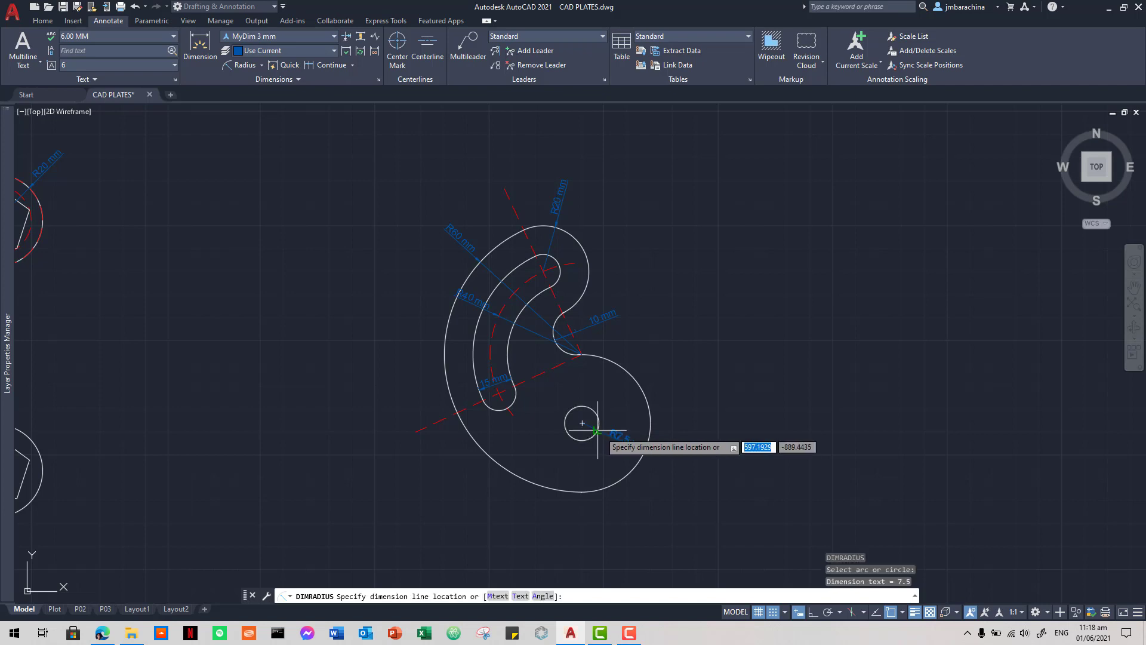
click(606, 435)
key(Return)
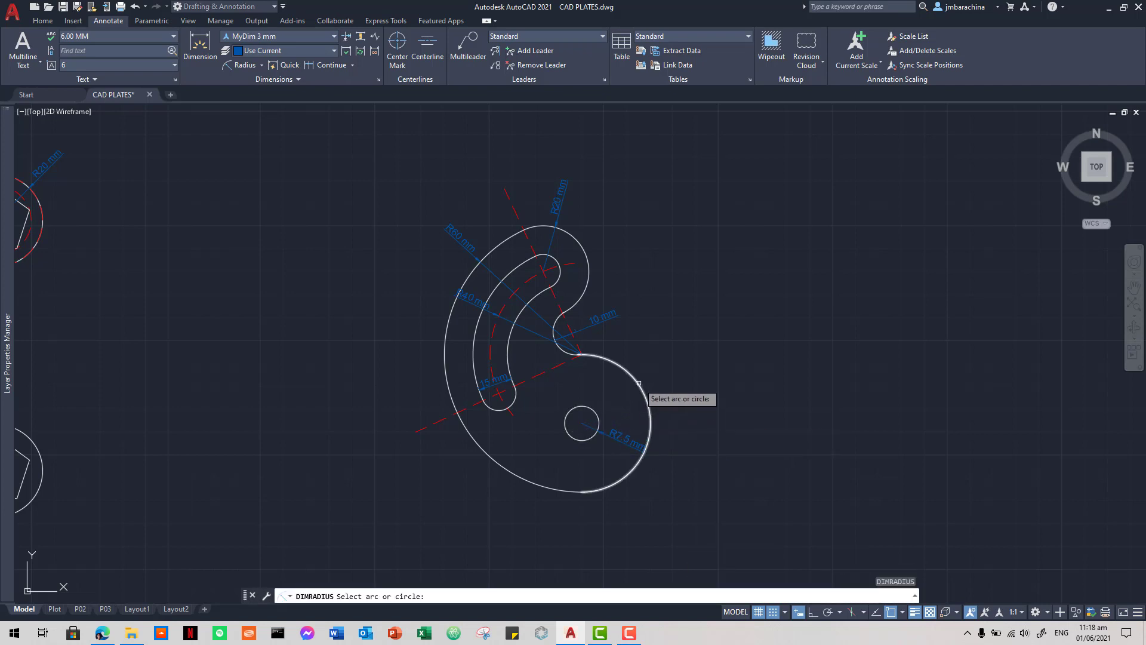
click(639, 383)
click(699, 368)
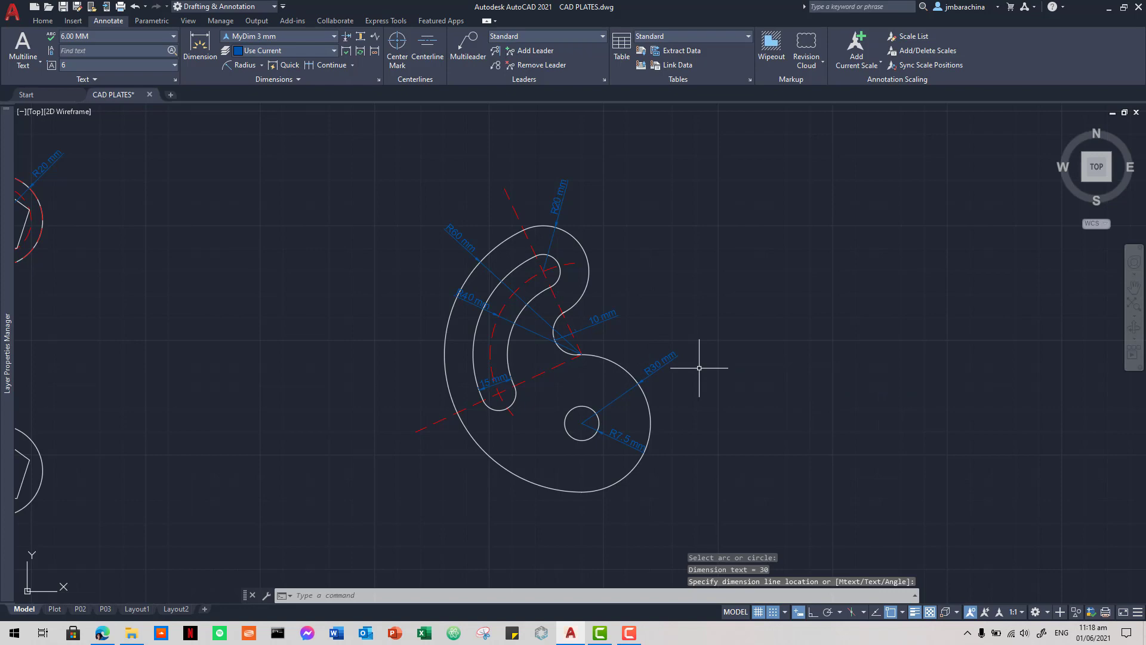
key(alt+Tab)
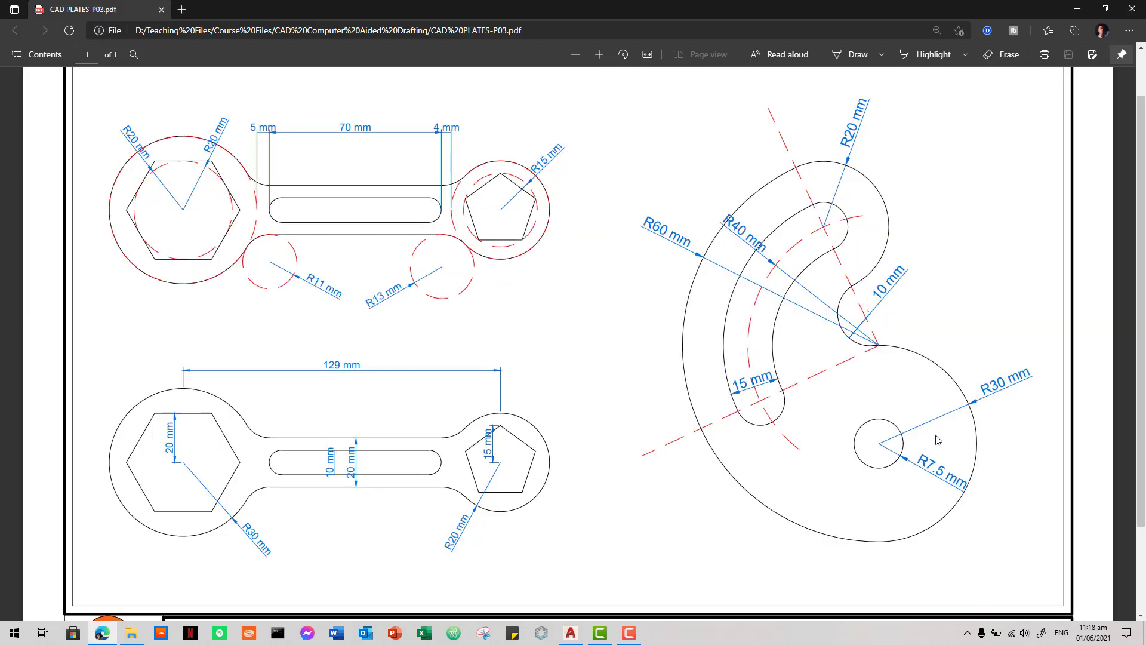
key(alt+Tab)
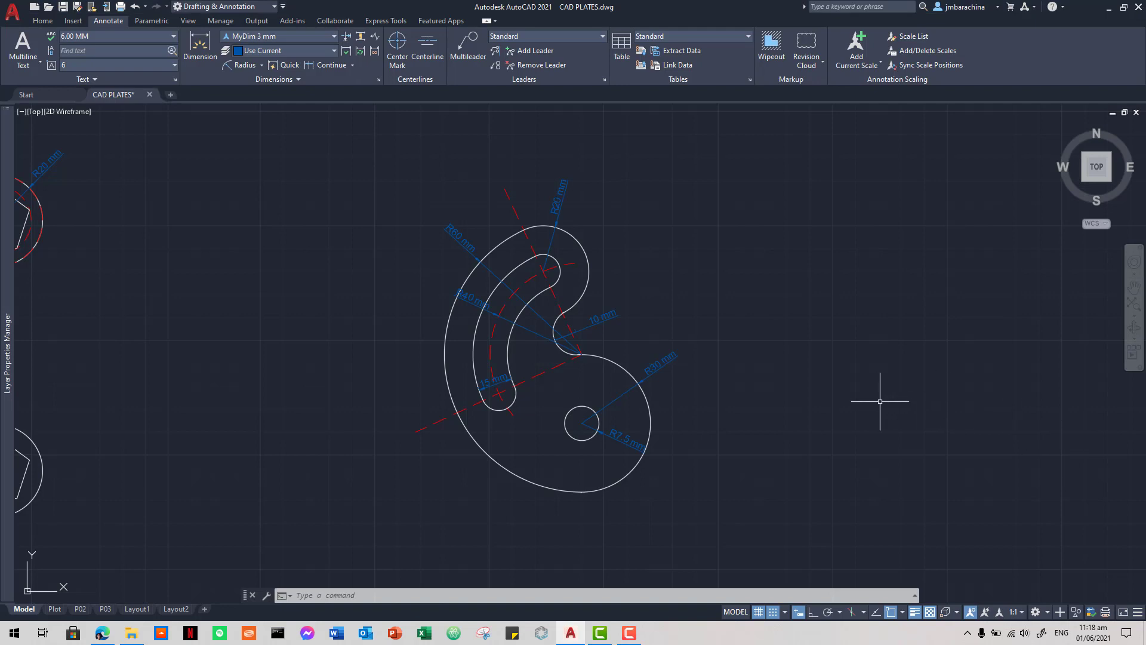
key(space)
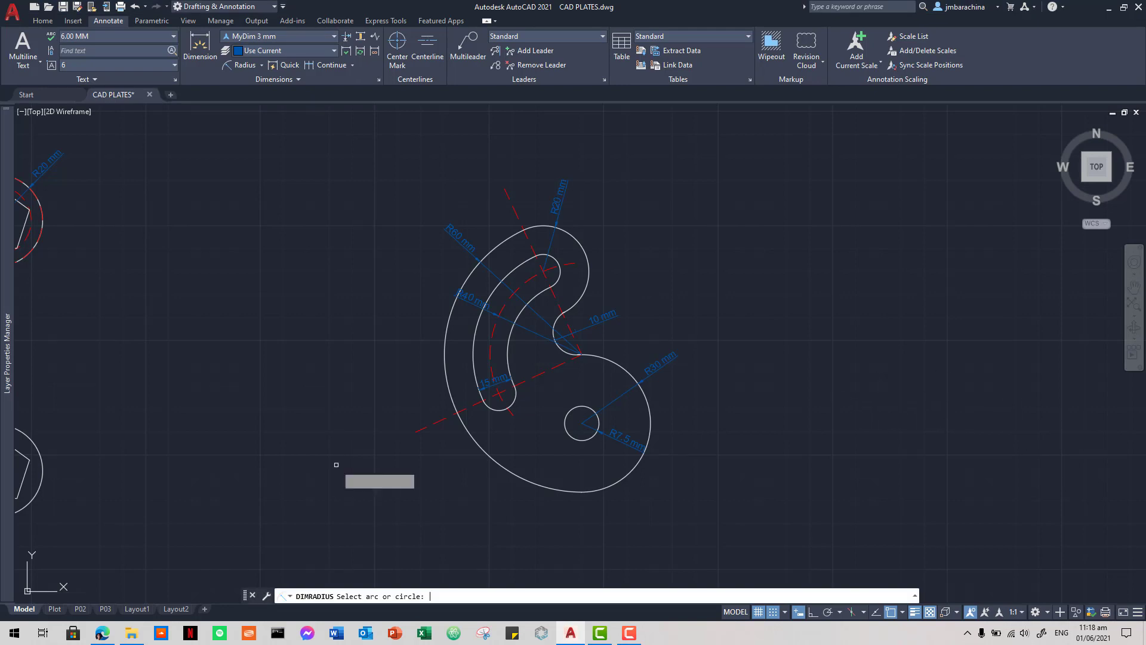
key(Escape)
key(Escape)
key(Escape)
key(Escape)
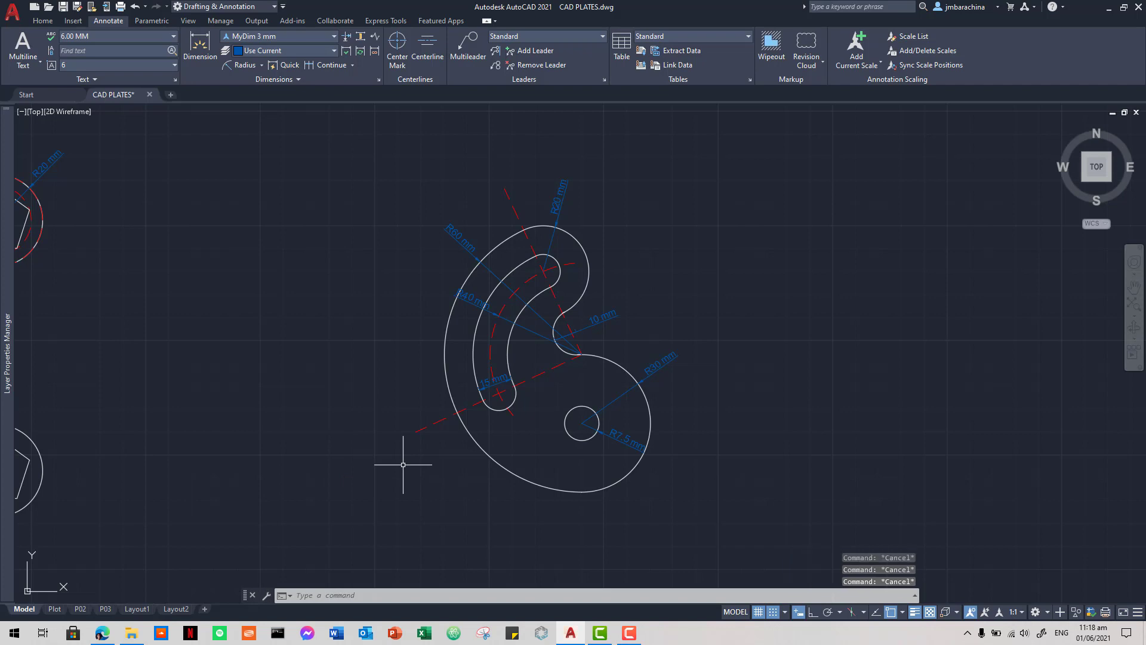
- Open the P03 layout sheet and make INV the current layer
click(105, 609)
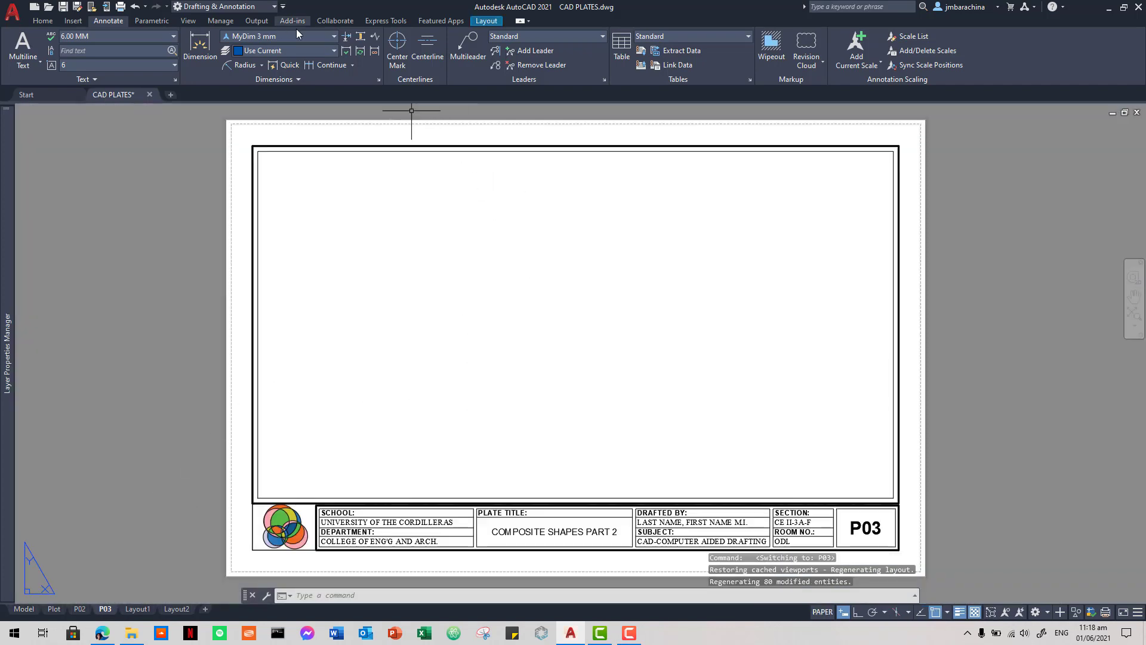
click(42, 21)
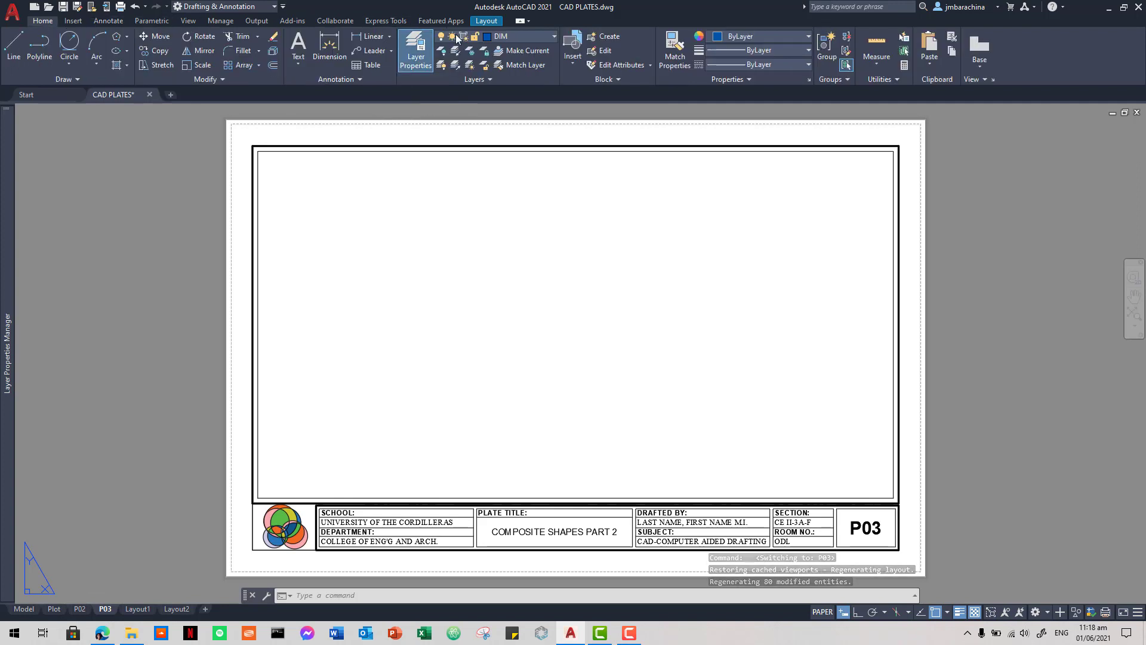
click(531, 36)
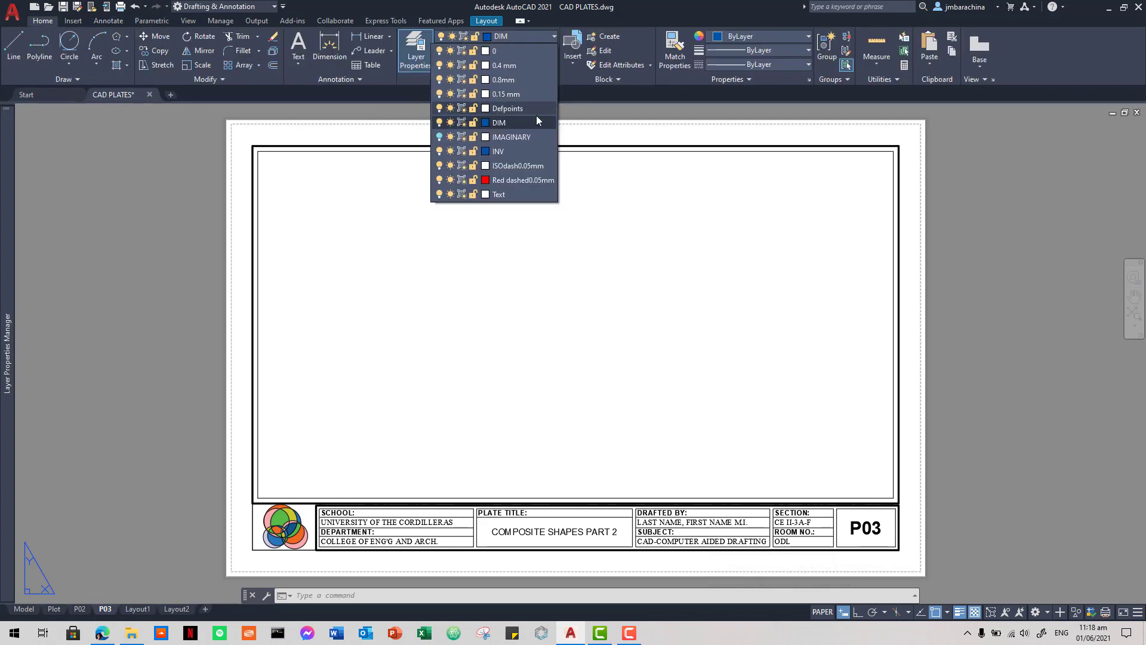
click(528, 153)
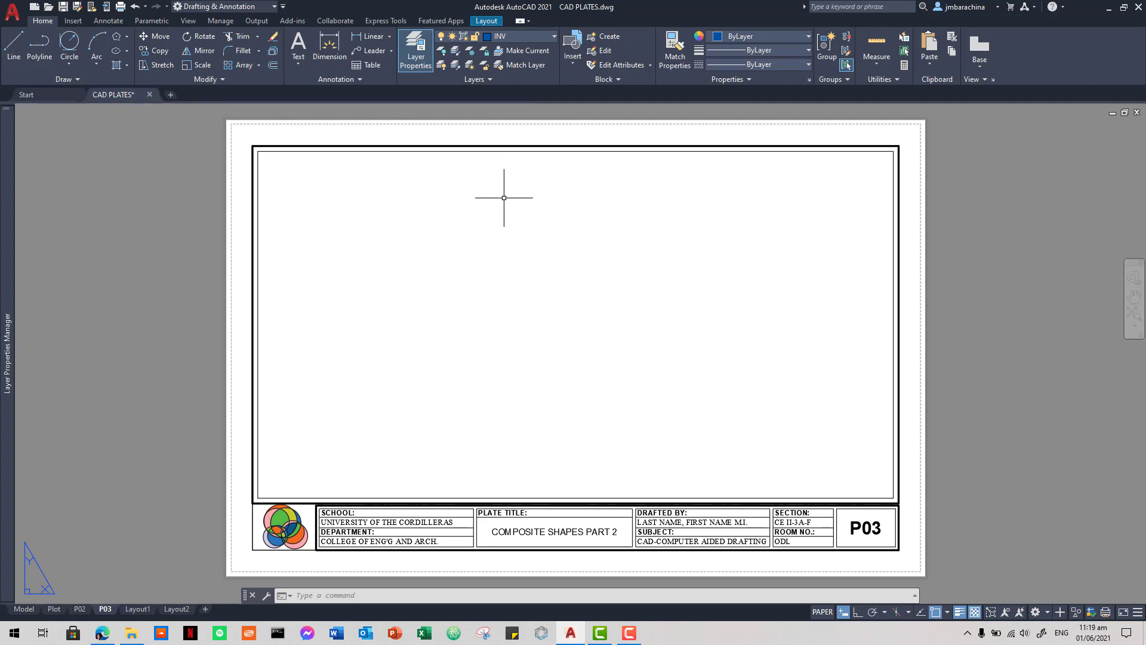
- Create a rectangular viewport covering the left half of the P03 sheet's inner frame
key(Return)
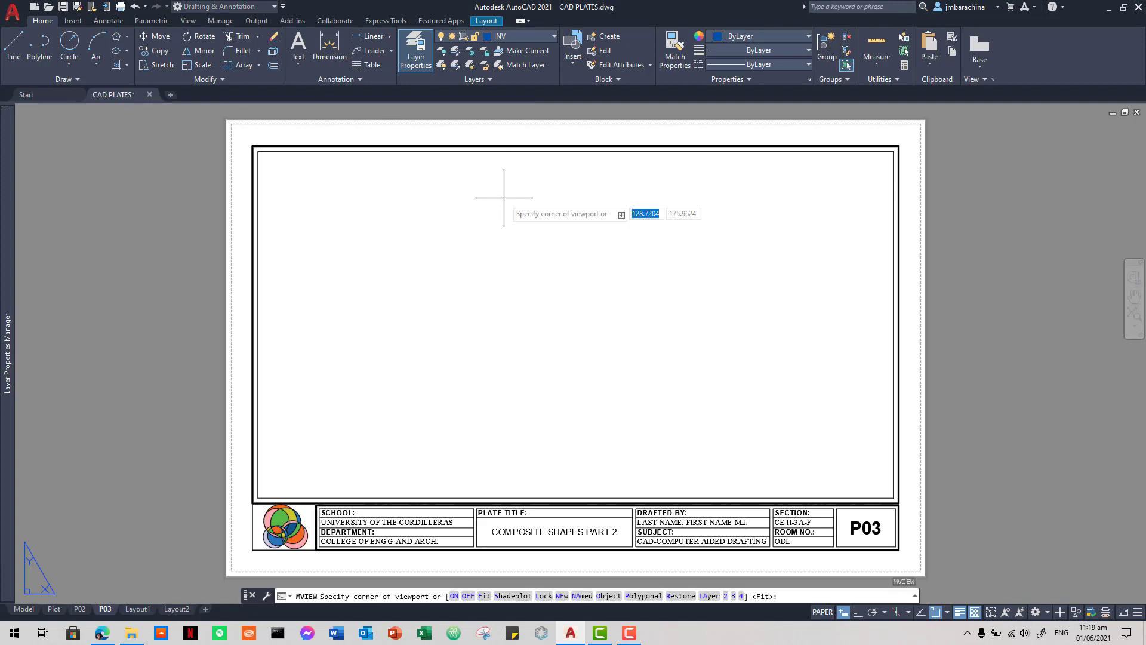
click(258, 151)
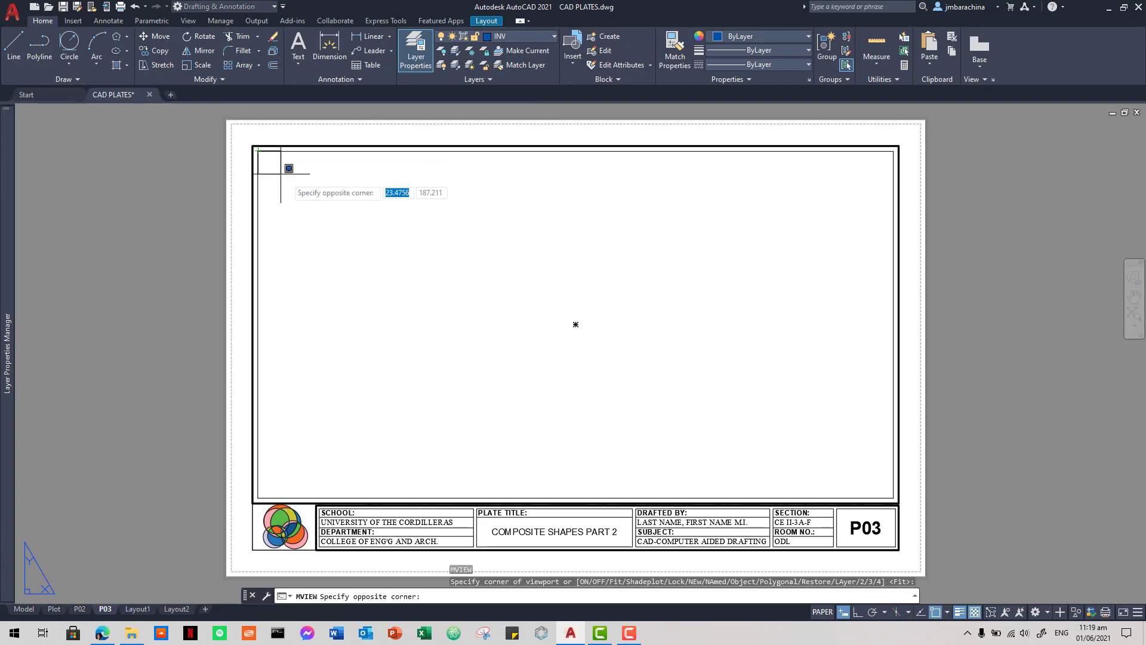
click(579, 489)
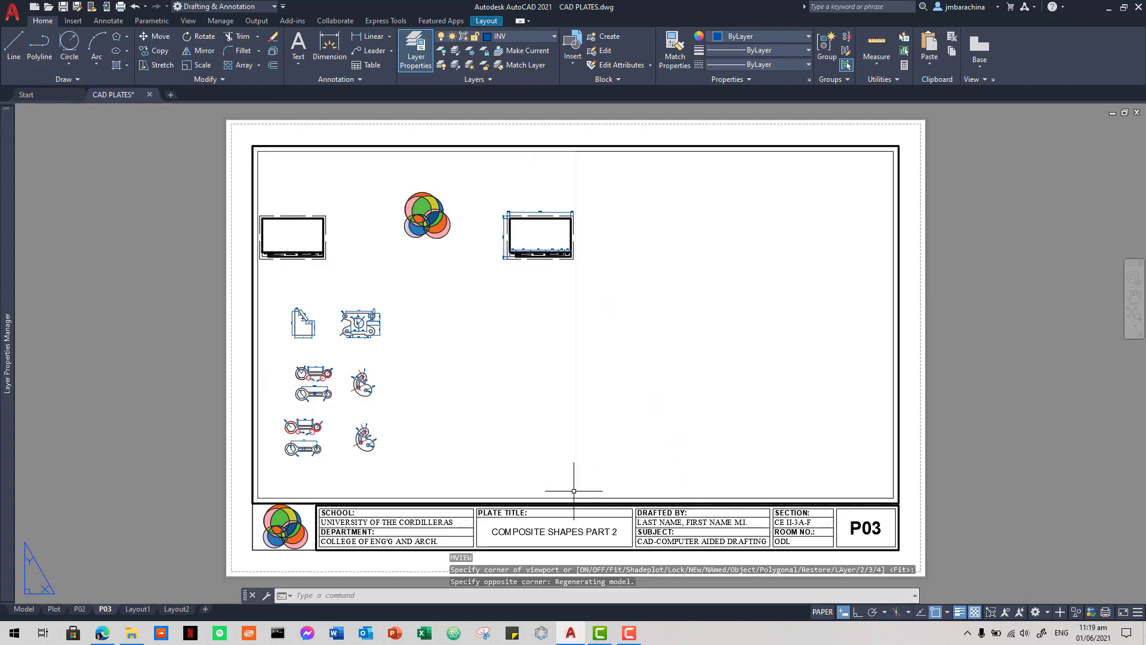
- Frame the two lower dimensioned wrench drawings in the left viewport at a scale of about 0.72, and return to paper space
double_click(500, 359)
scroll(451, 379, down, 1)
middle_drag(450, 382, 540, 297)
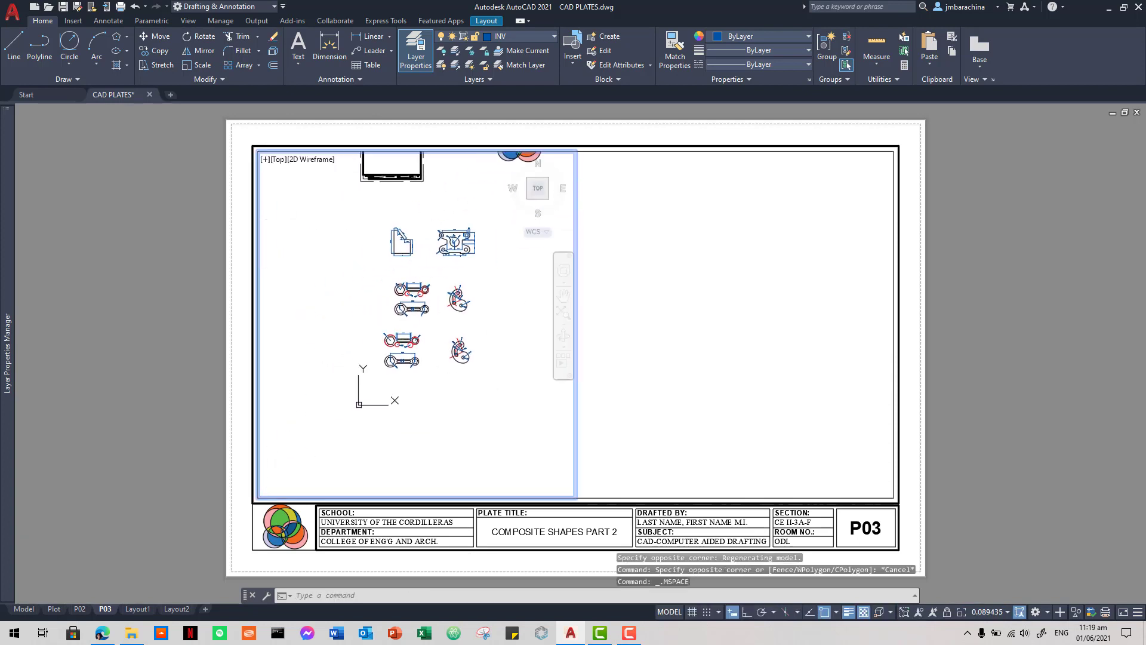
scroll(421, 359, up, 5)
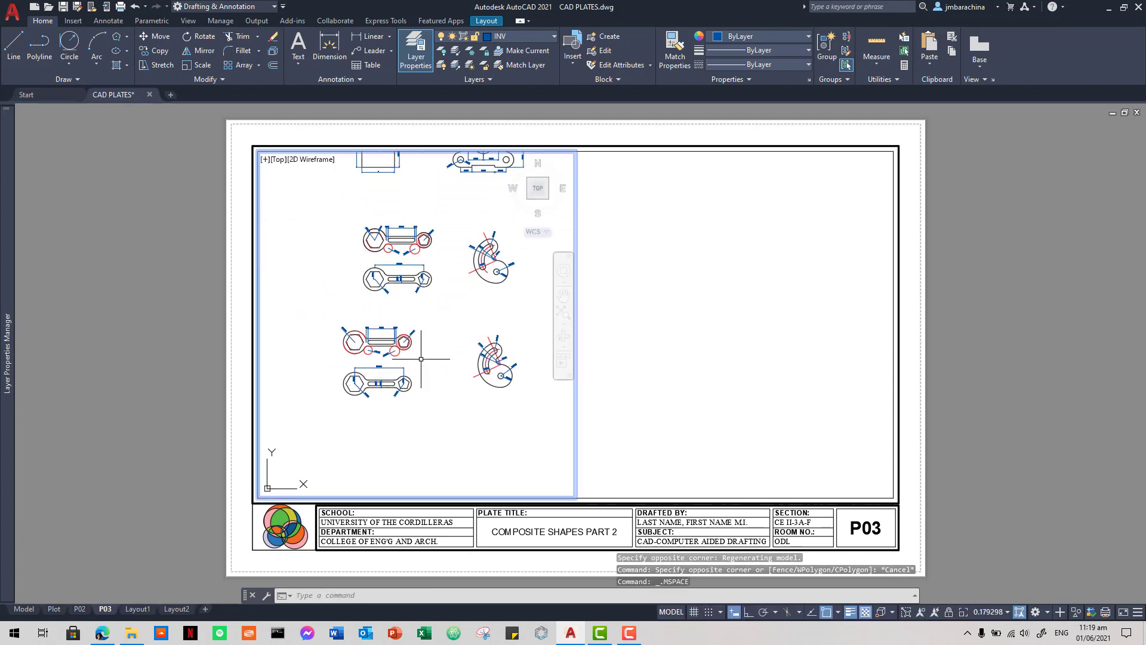
scroll(421, 359, up, 4)
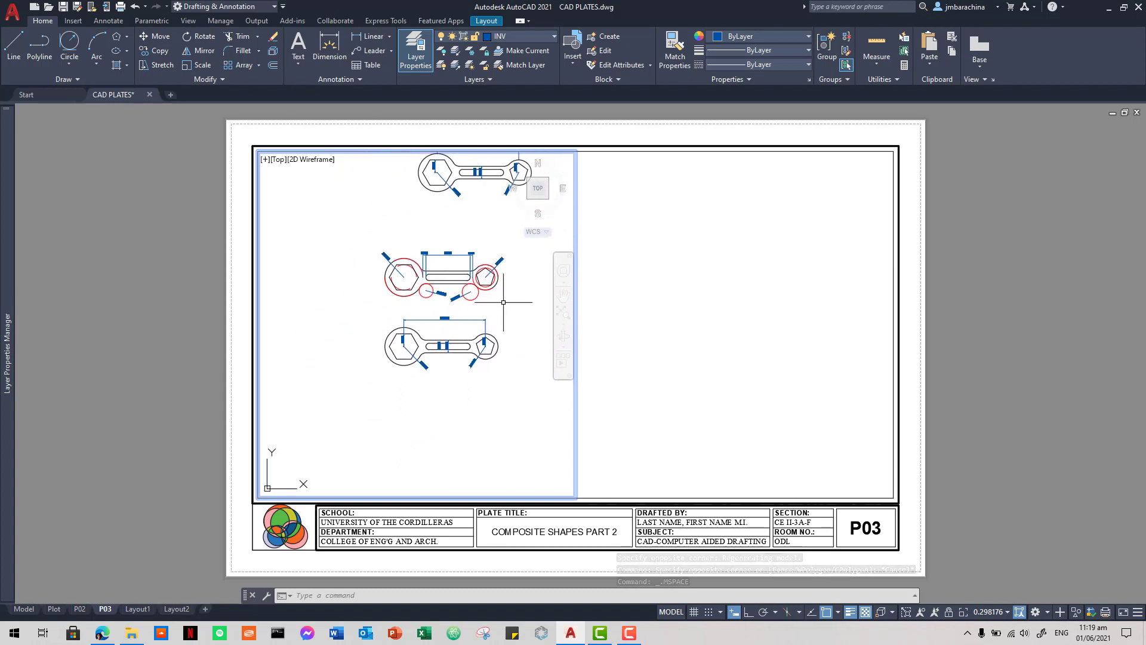
scroll(503, 302, up, 5)
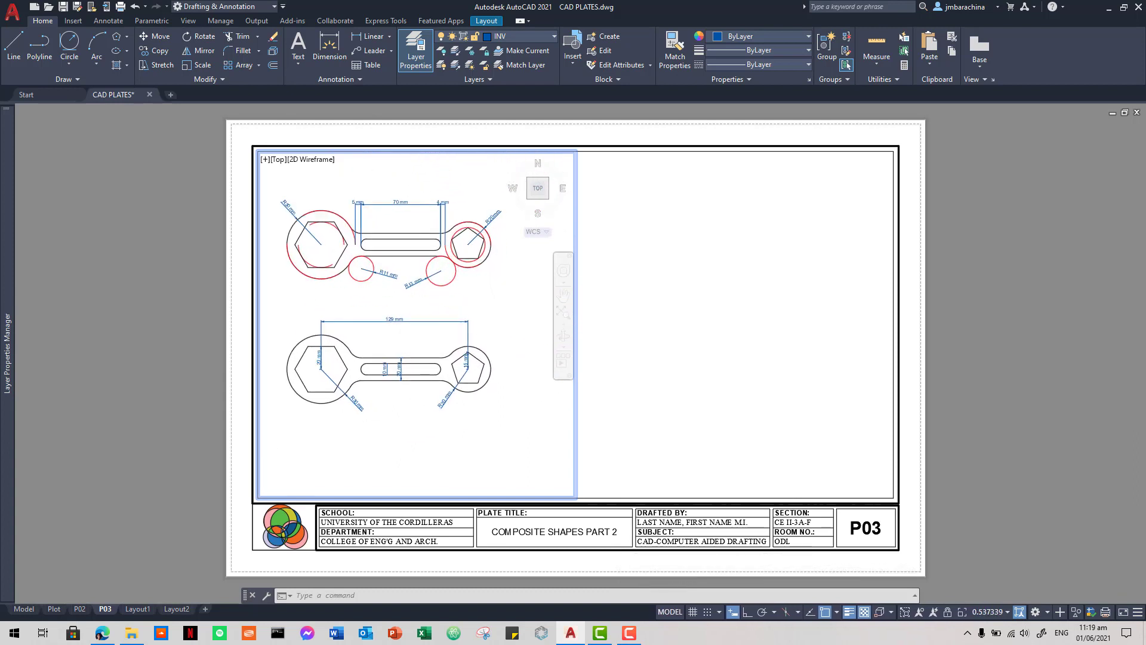
scroll(474, 315, up, 2)
middle_drag(473, 315, 496, 330)
scroll(491, 323, up, 1)
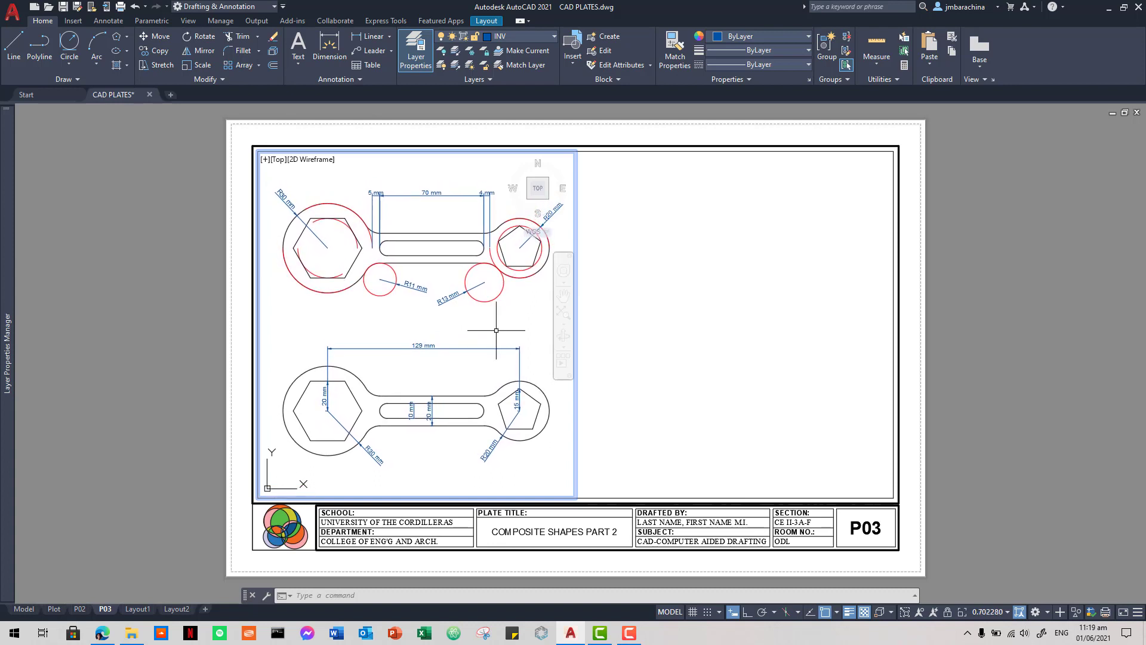
scroll(496, 330, up, 1)
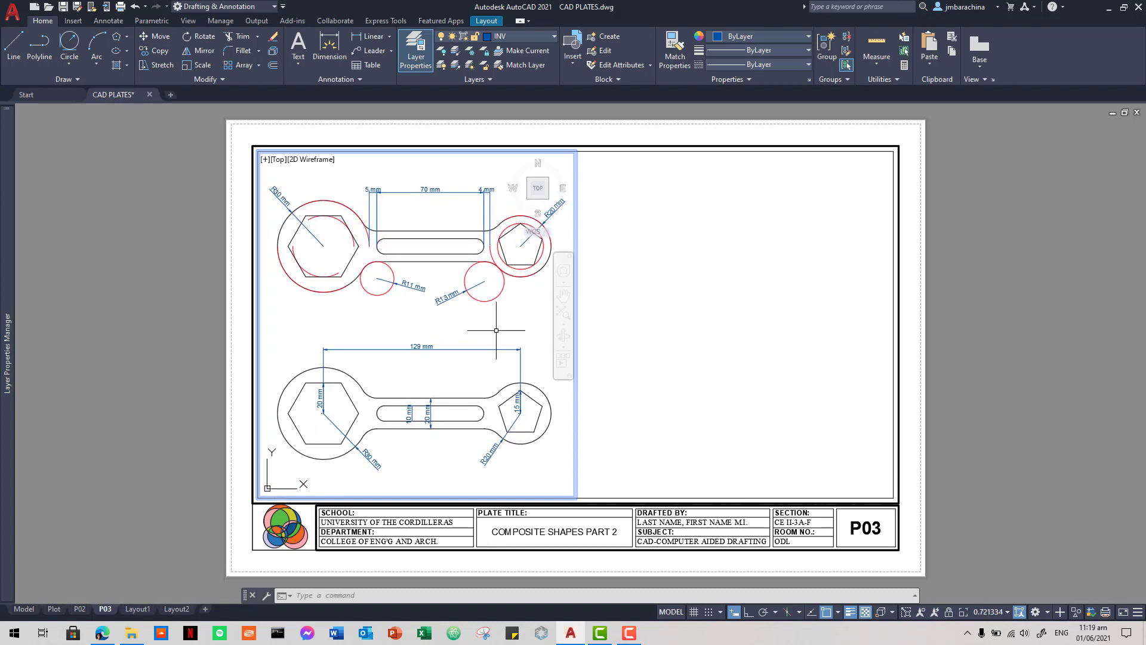
middle_drag(496, 330, 491, 327)
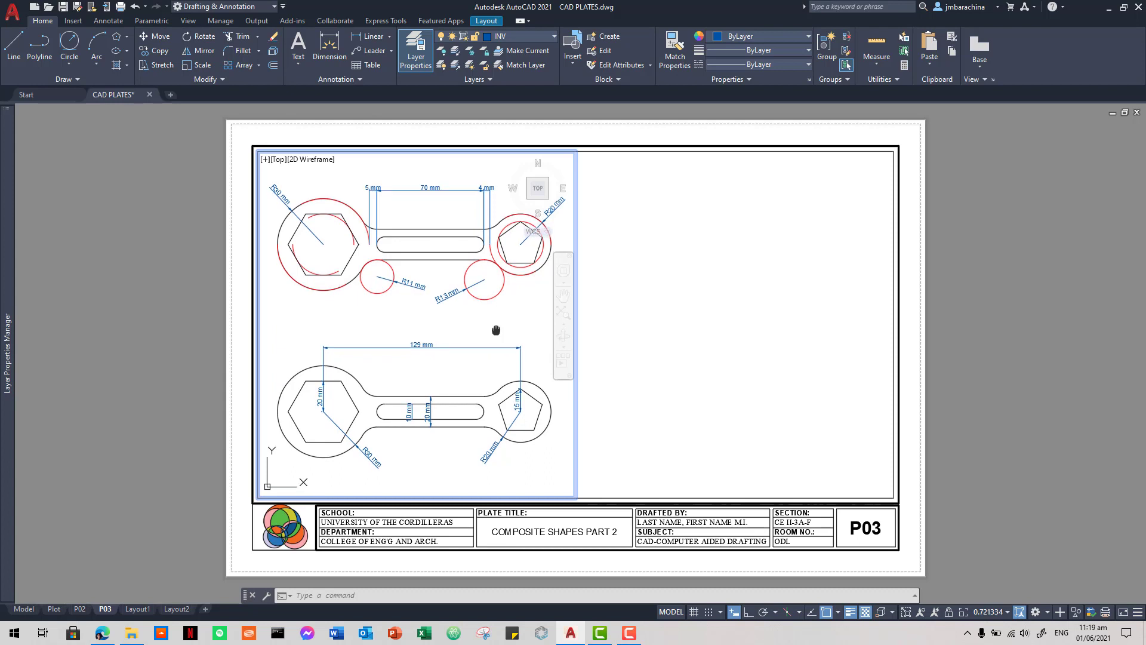
double_click(235, 267)
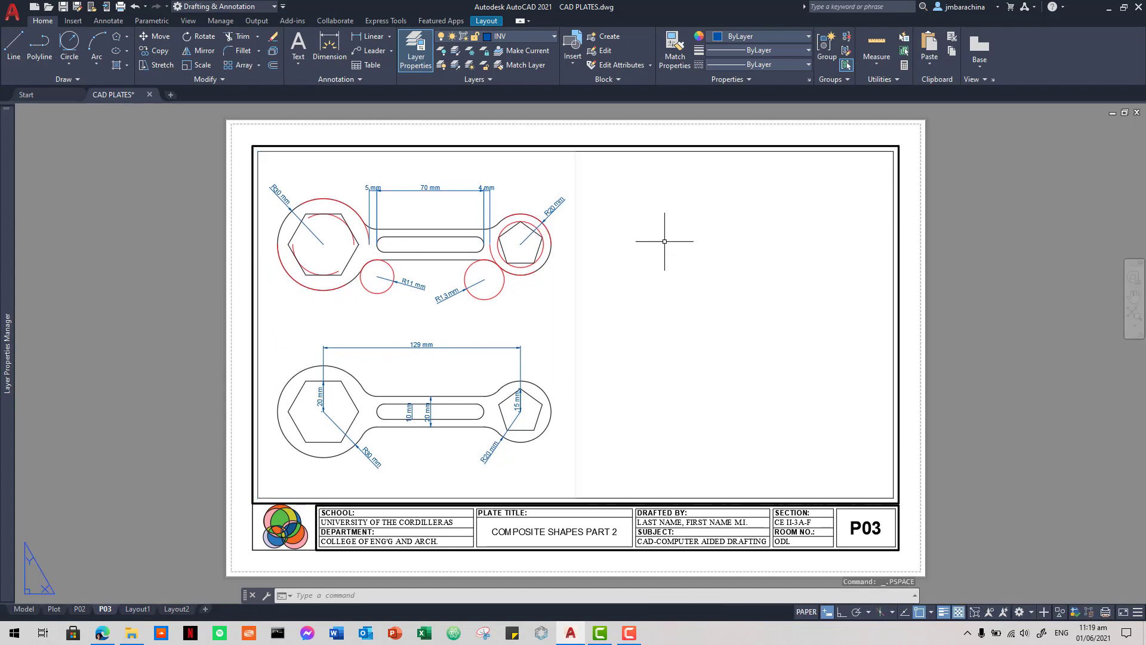
- Create a second viewport filling the right half of the sheet's inner frame
key(Return)
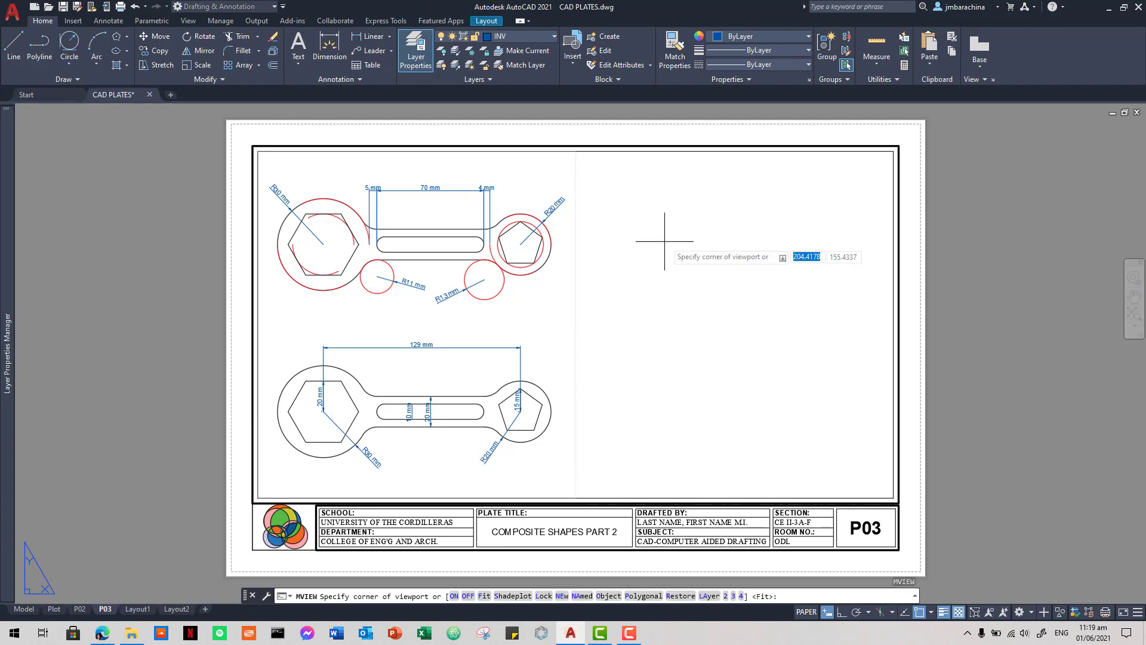
click(576, 151)
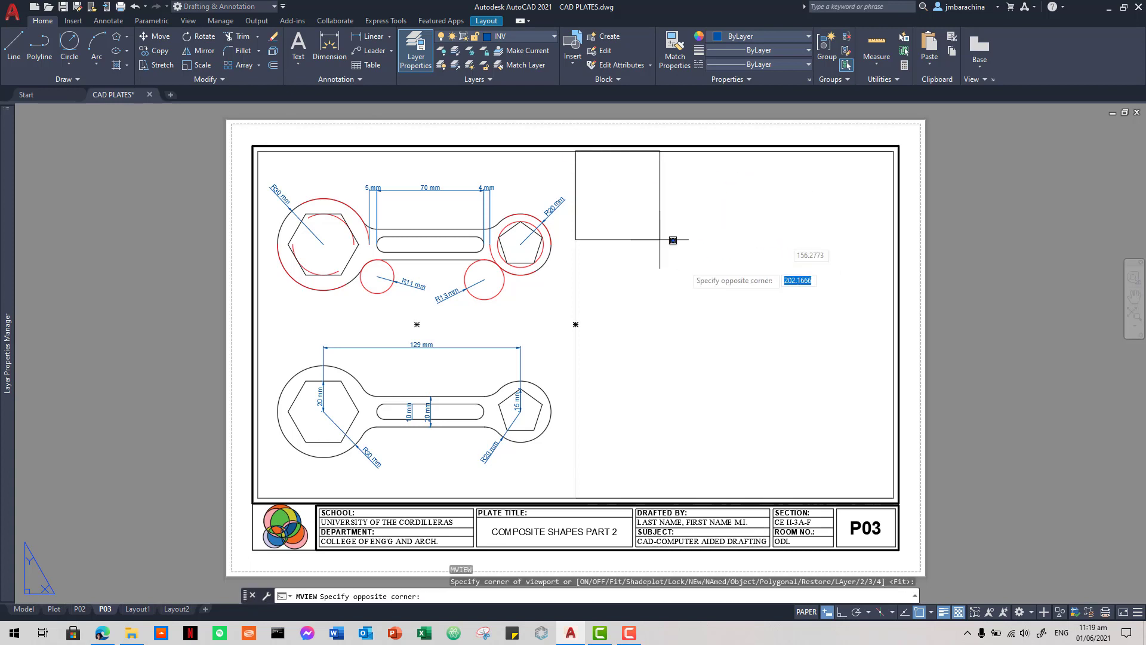
click(894, 498)
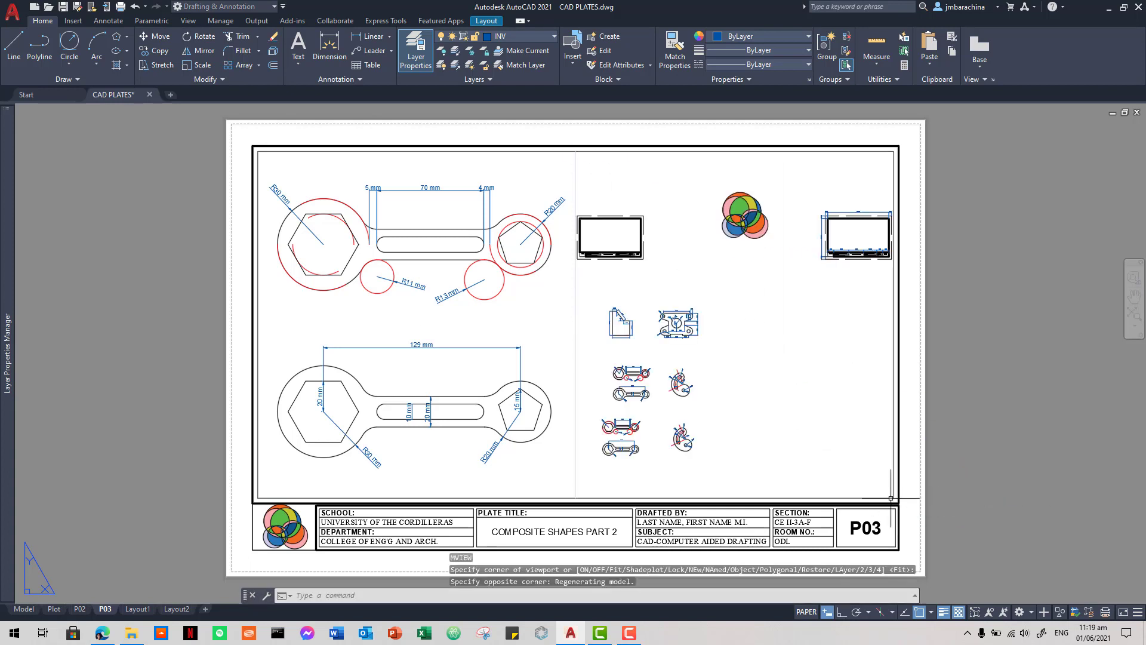
- Frame the dimensioned curved slotted plate in the right viewport at a scale of about 0.97, and return to paper space
double_click(767, 405)
scroll(710, 395, up, 3)
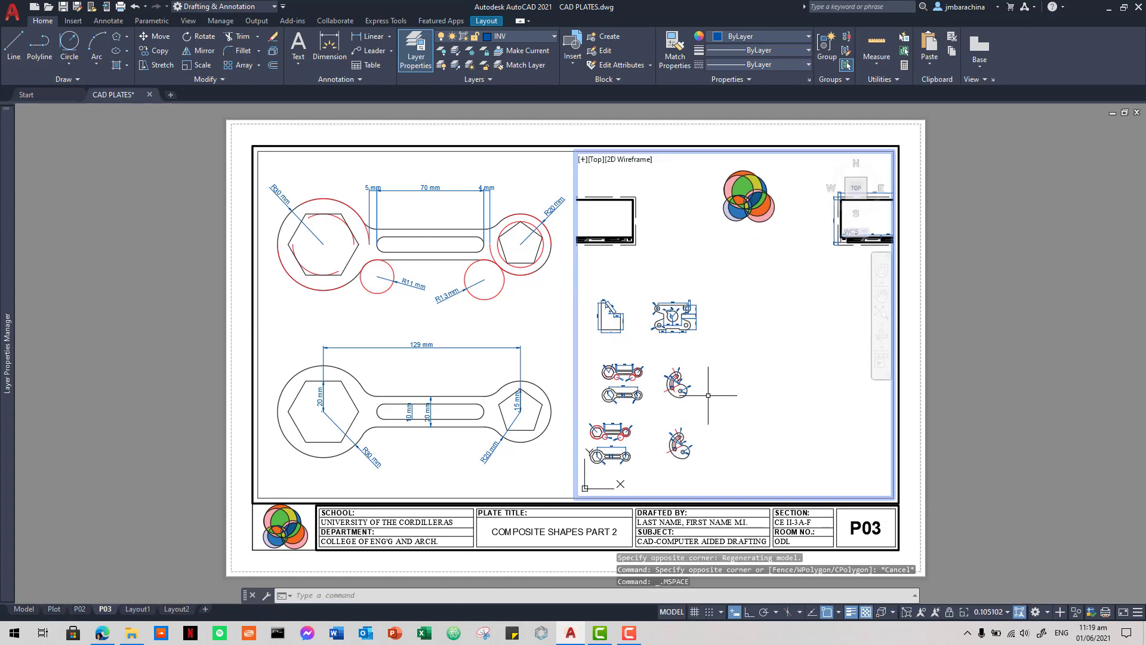
middle_drag(724, 402, 781, 266)
scroll(764, 329, up, 3)
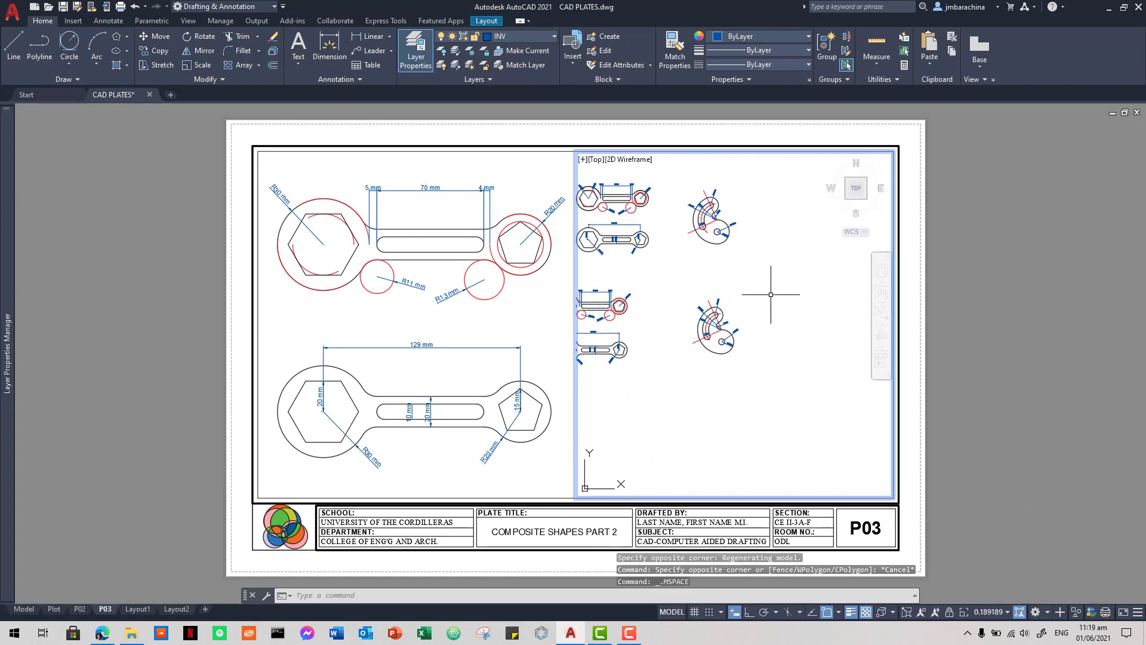
scroll(761, 333, up, 1)
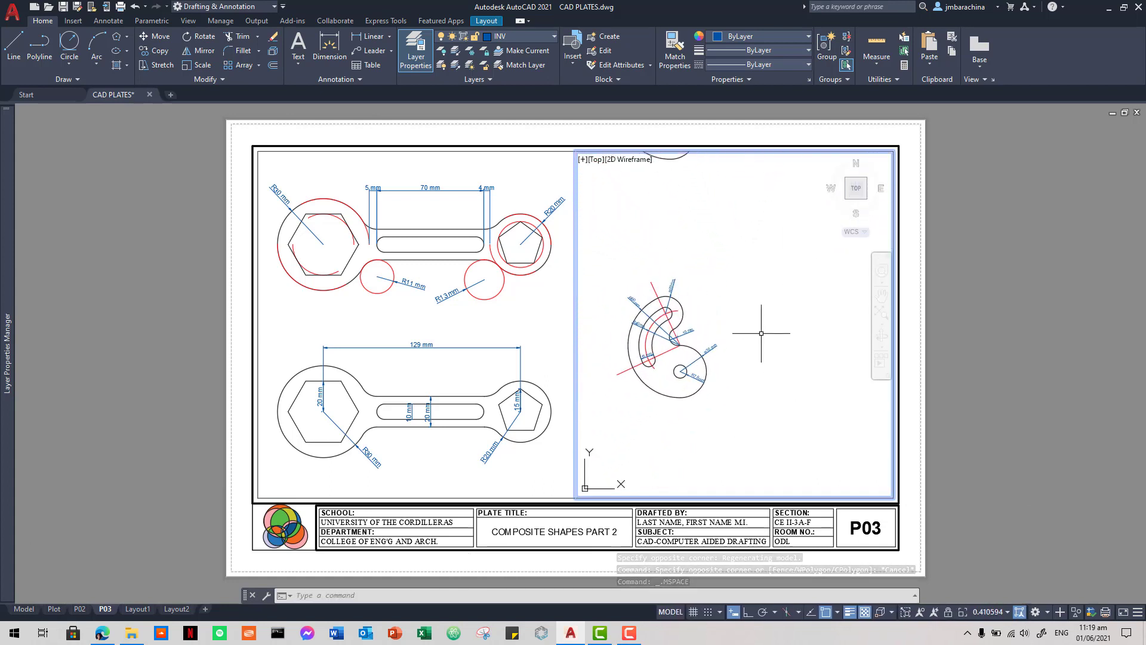
mouse_move(761, 333)
middle_down()
mouse_move(800, 287)
mouse_move(830, 325)
mouse_move(824, 311)
middle_up()
scroll(800, 286, up, 1)
scroll(801, 286, up, 2)
scroll(820, 315, up, 1)
scroll(793, 320, up, 1)
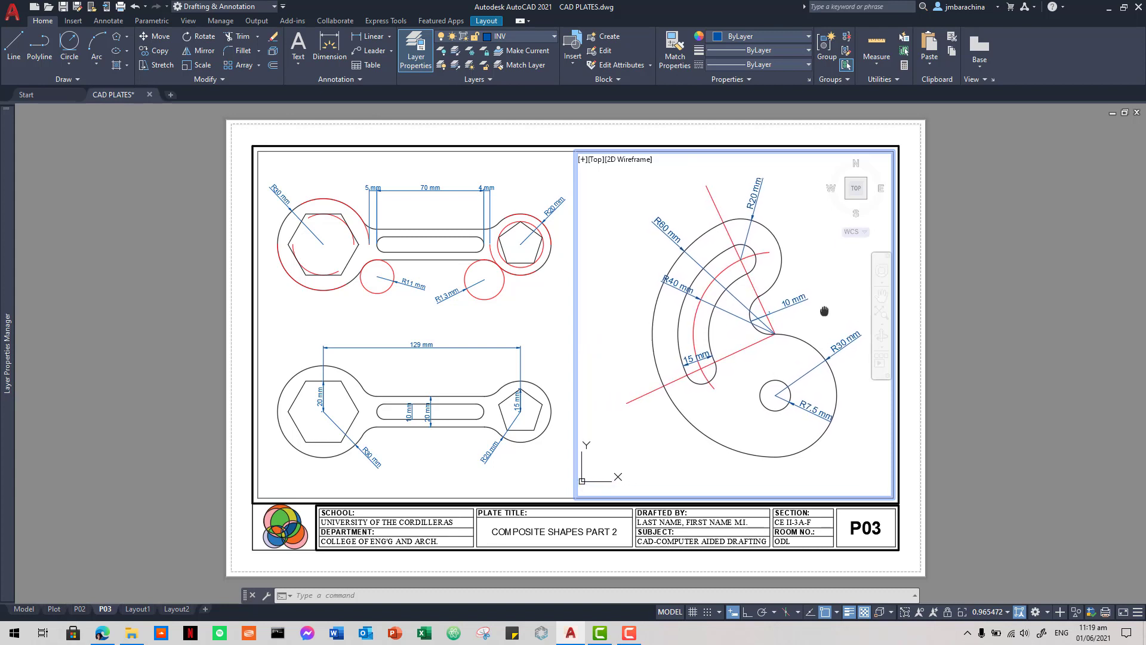
double_click(919, 218)
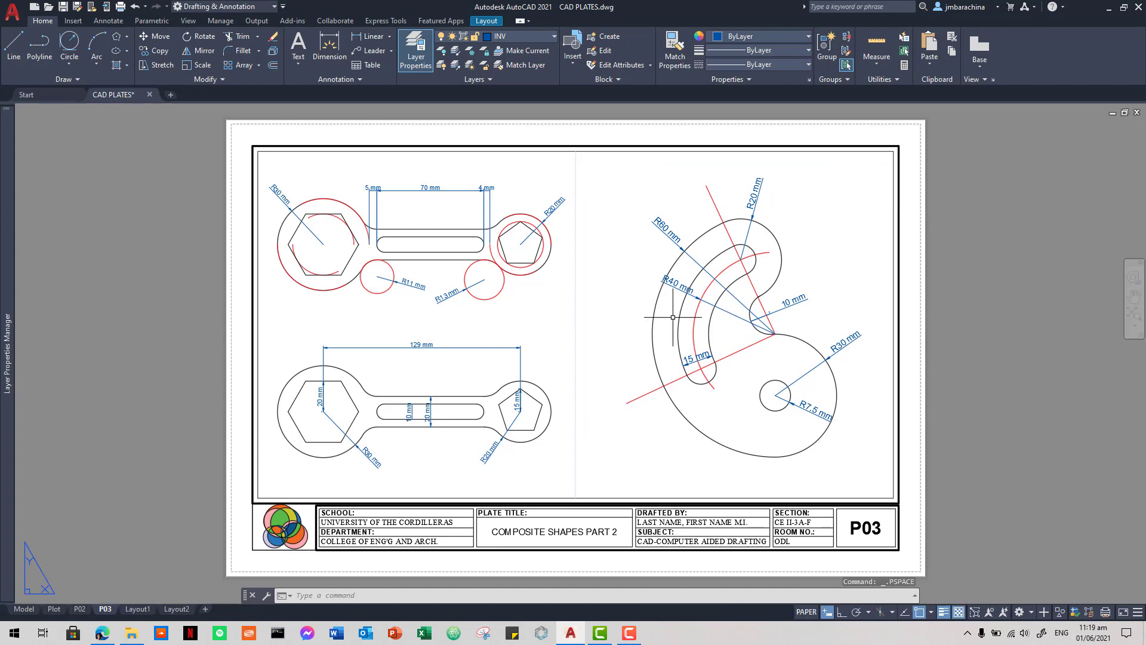
- Stretch the shared edge of both viewports about 14 units to the right to widen the wrench viewport
click(597, 305)
click(559, 284)
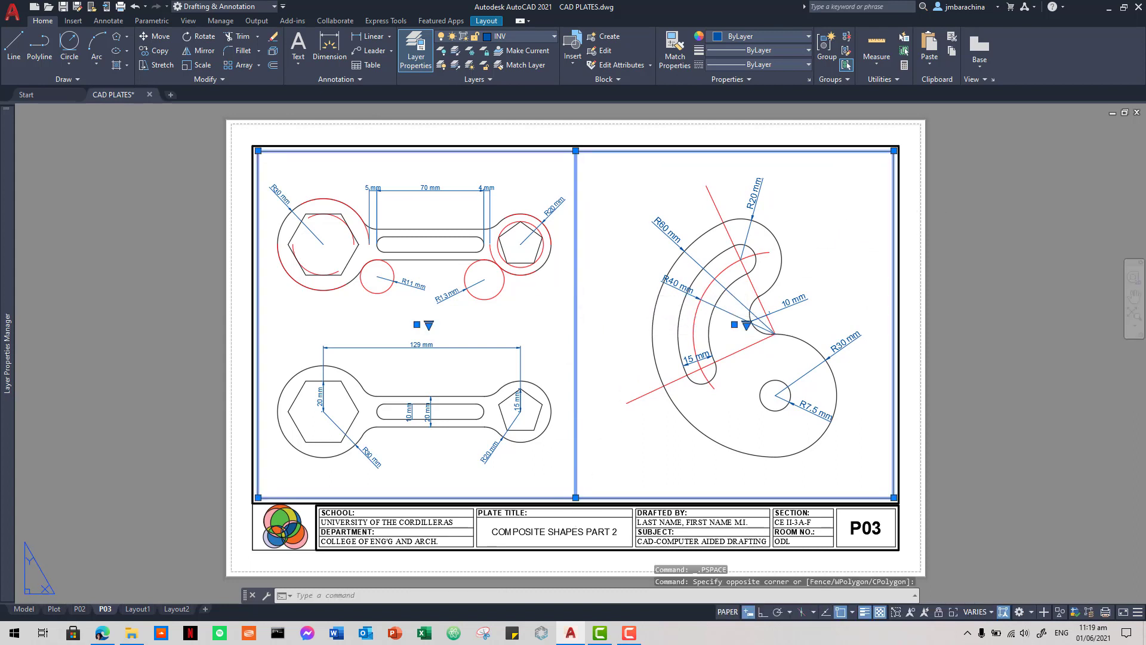
click(576, 497)
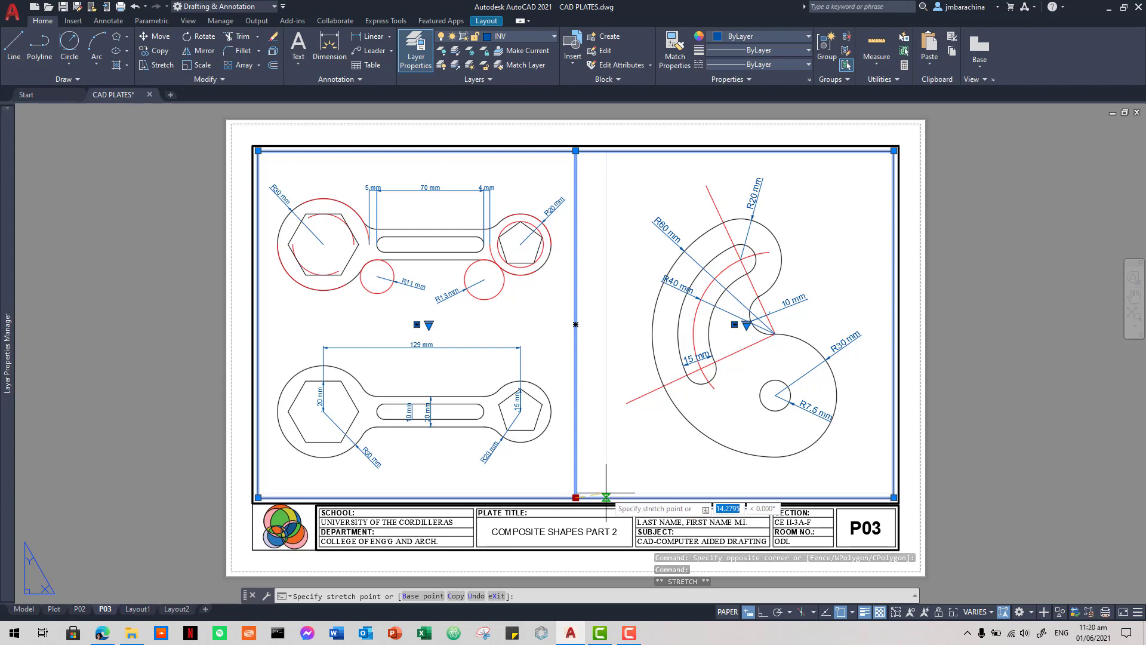
click(605, 497)
- Recentre the wrench drawings in the widened left viewport and enlarge them to a scale of about 0.76
click(548, 364)
double_click(548, 364)
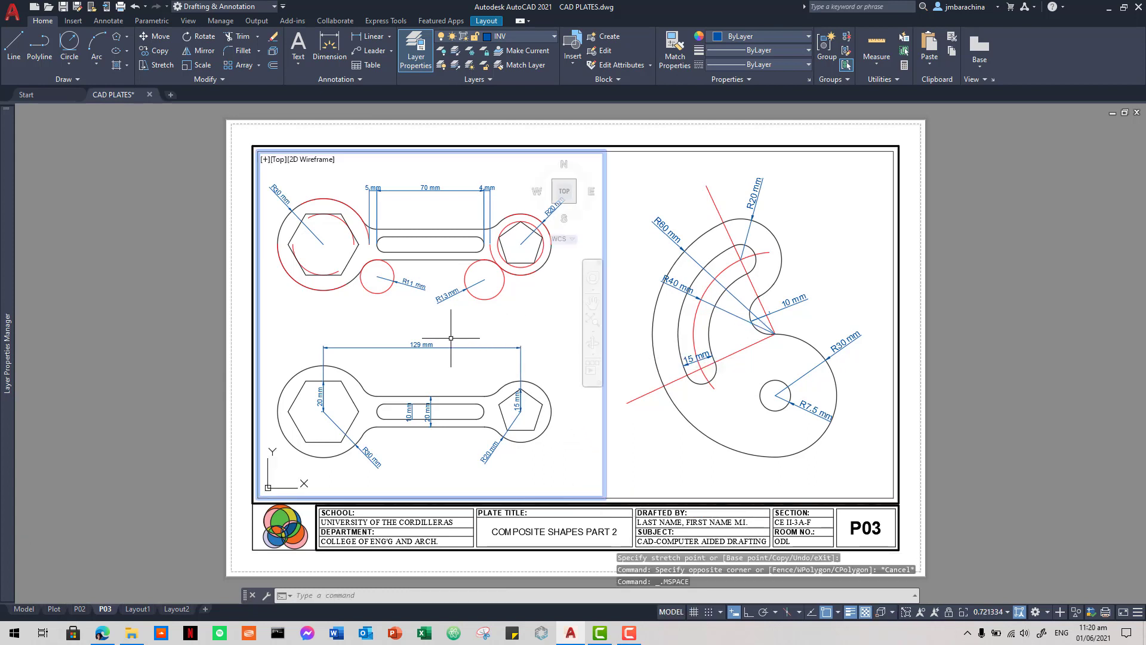
middle_drag(450, 338, 466, 337)
scroll(462, 343, up, 1)
scroll(467, 339, up, 1)
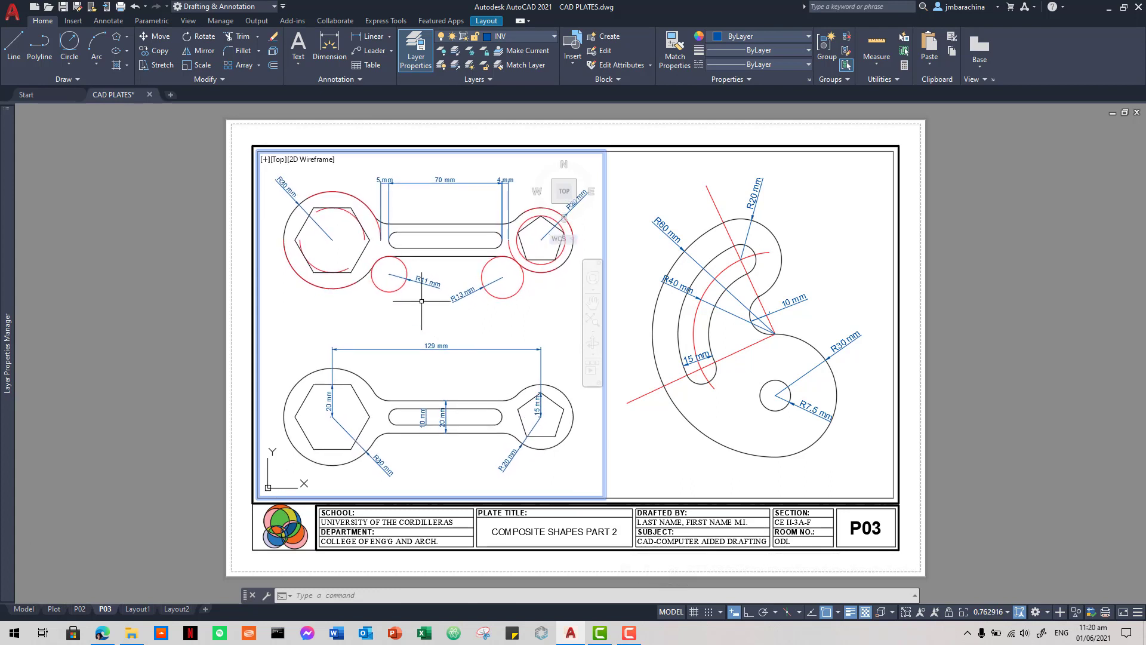
double_click(250, 247)
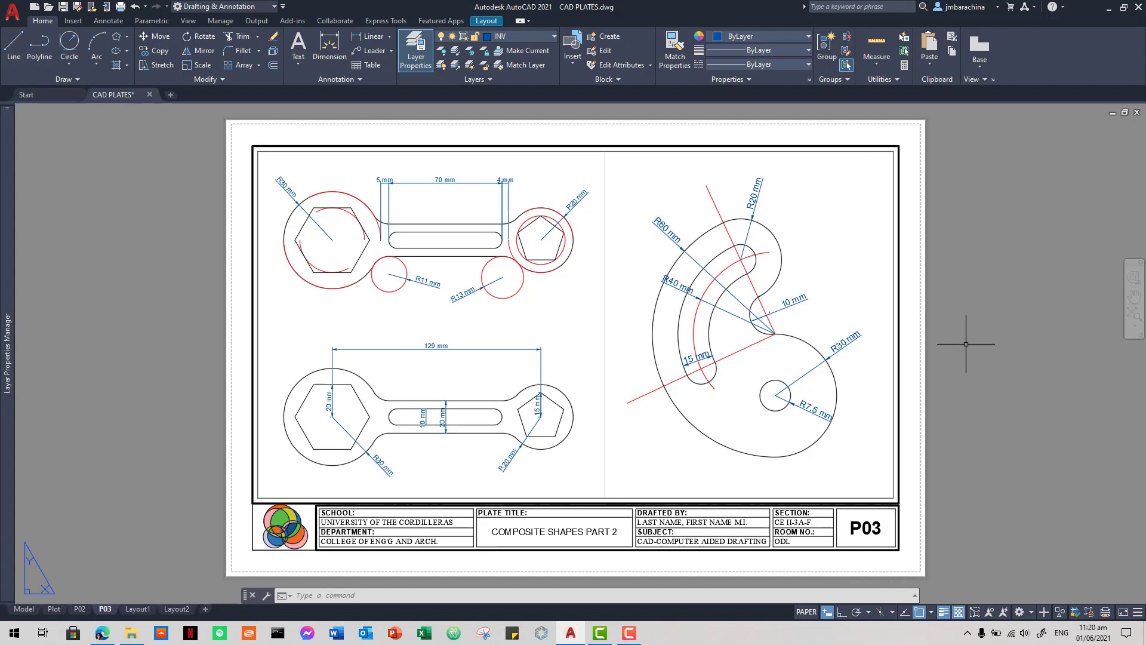
- Regenerate the P03 layout and the model space drawing, and return to the P03 layout
text(re)
key(Return)
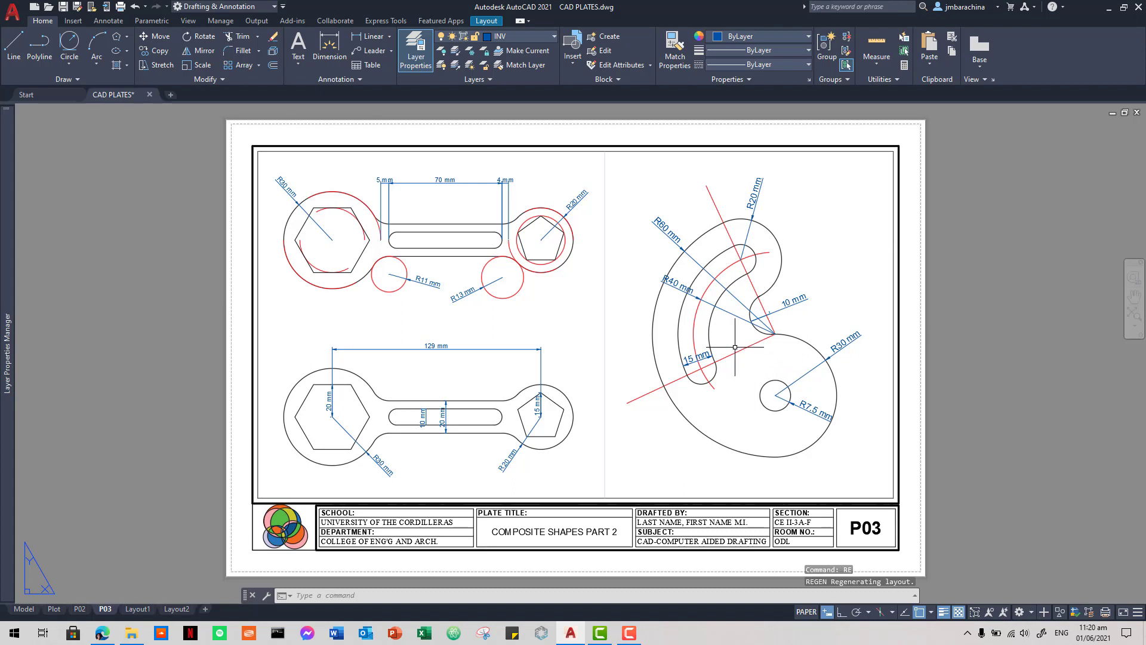
click(24, 608)
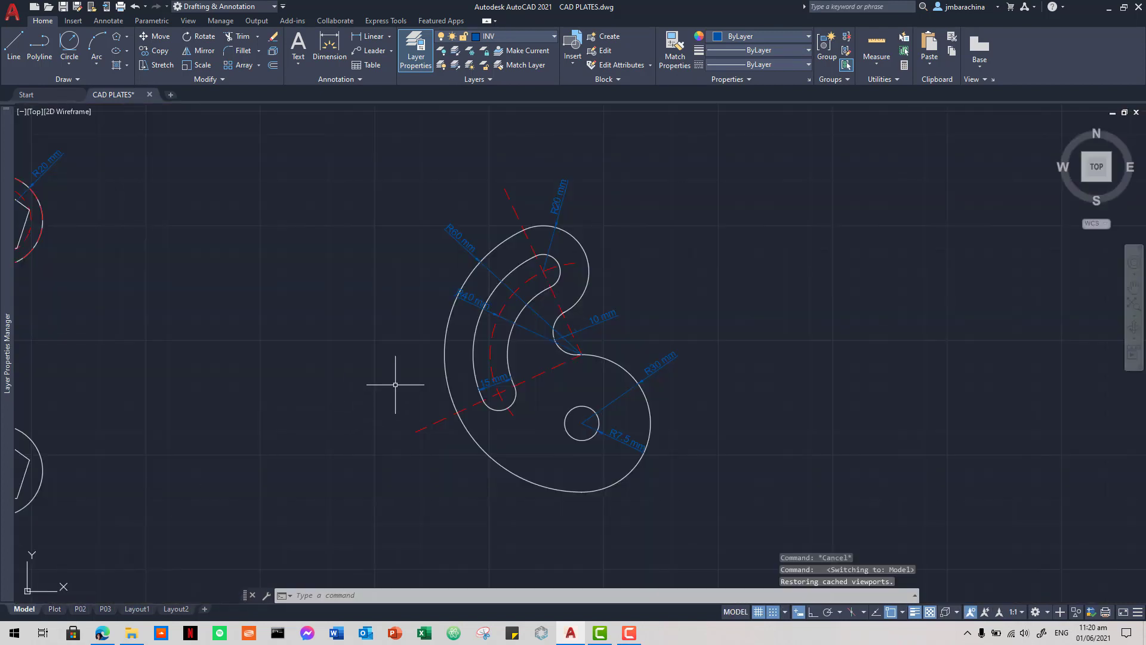
key(Return)
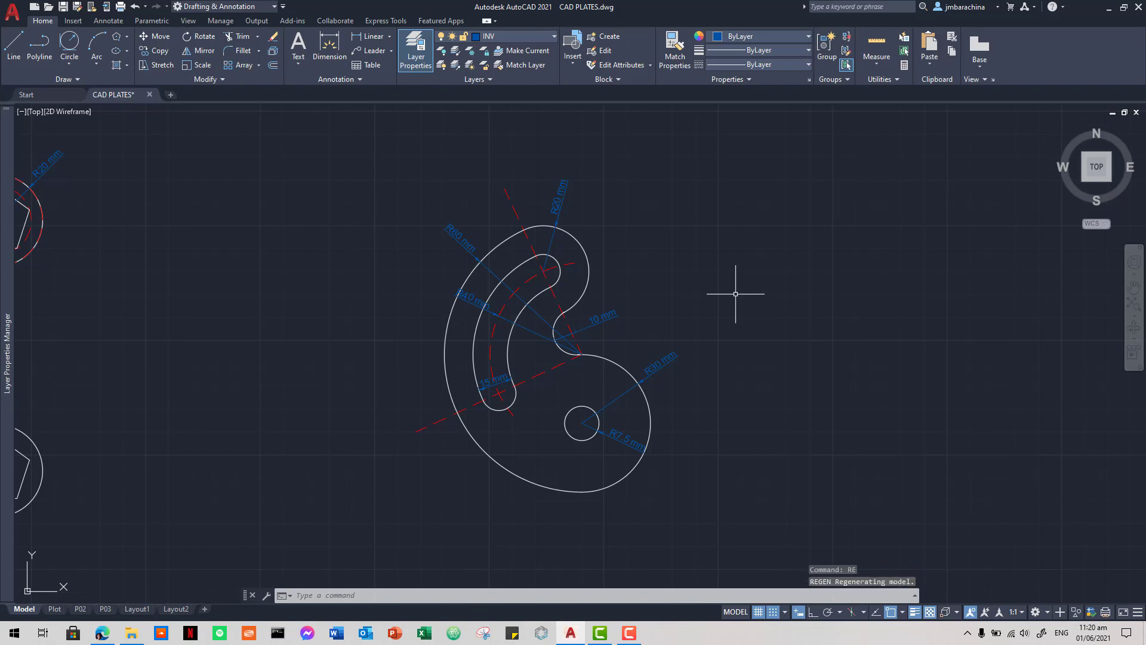
scroll(741, 304, down, 2)
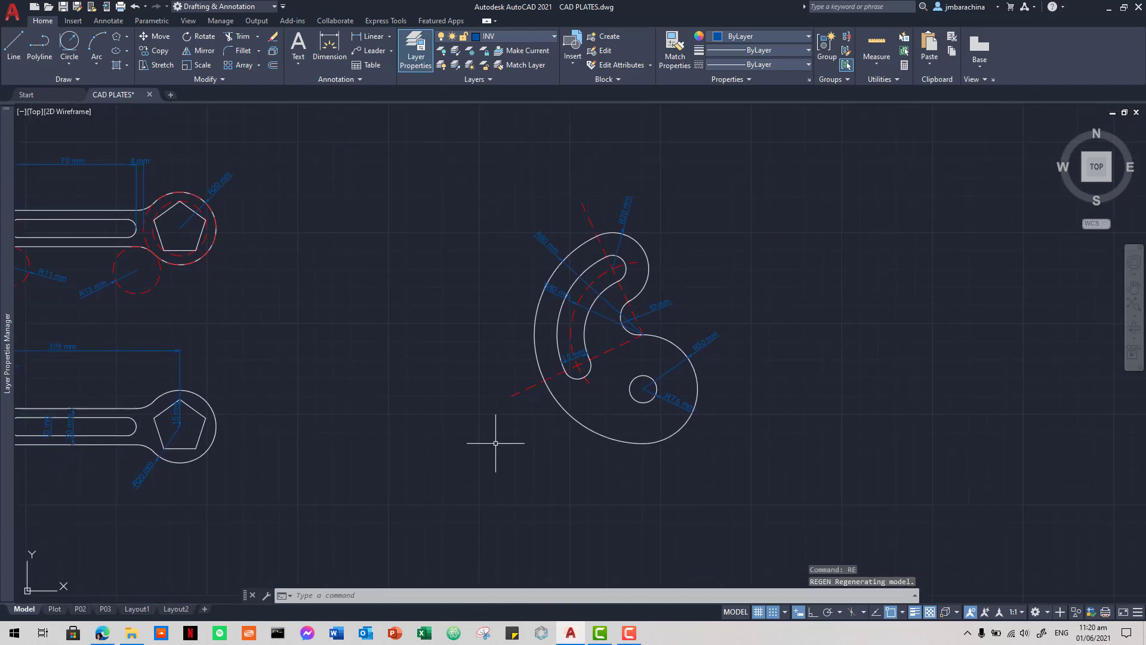
click(105, 609)
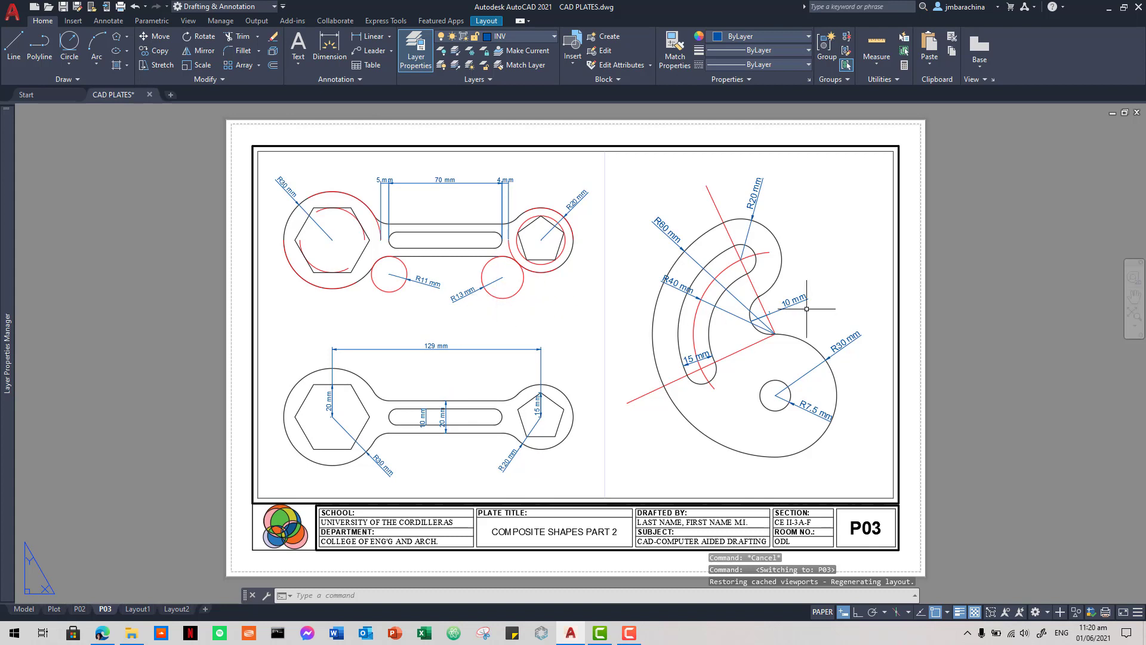
click(1137, 611)
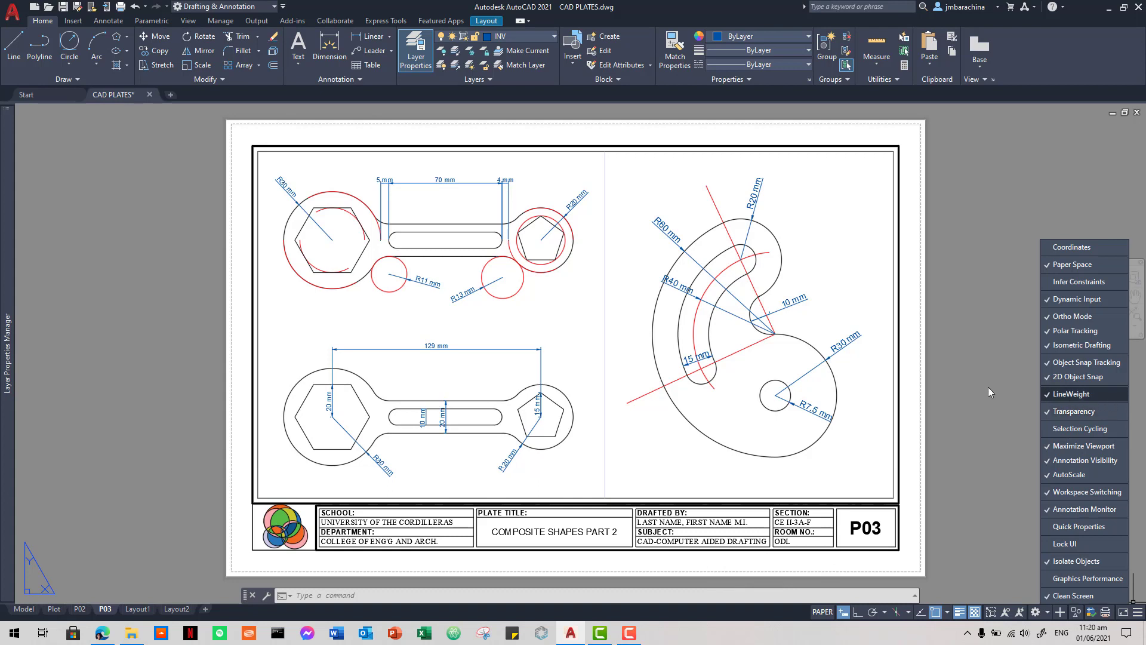
click(974, 344)
key(Escape)
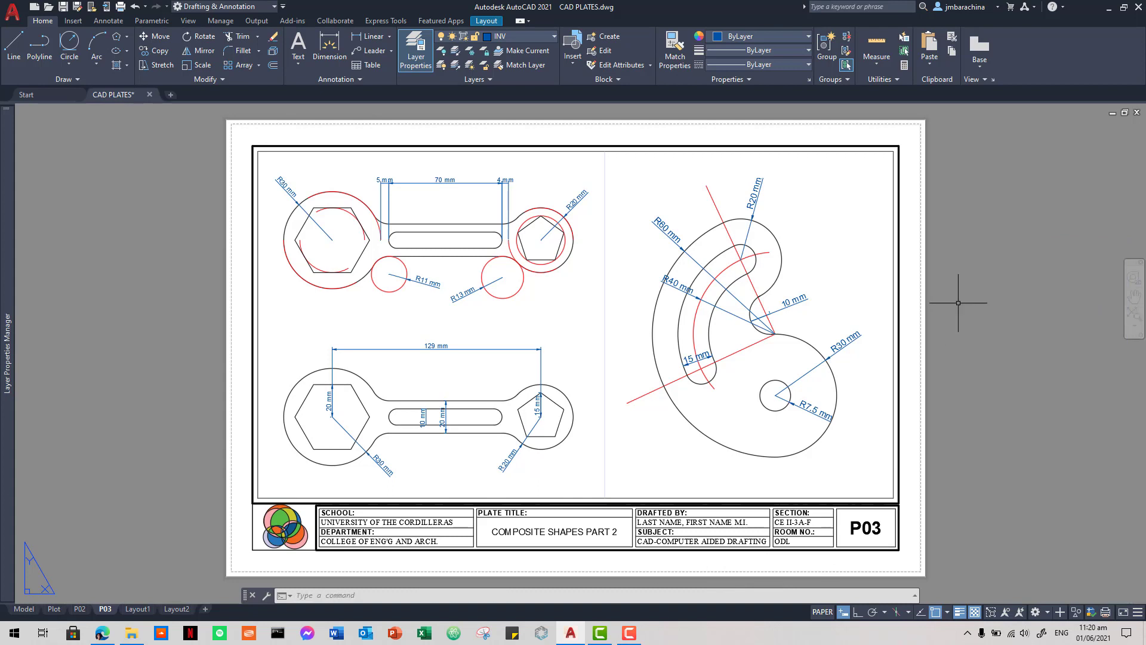
- Regenerate the drawing in the curved plate viewport and in the wrench viewport, and return to paper space
double_click(841, 236)
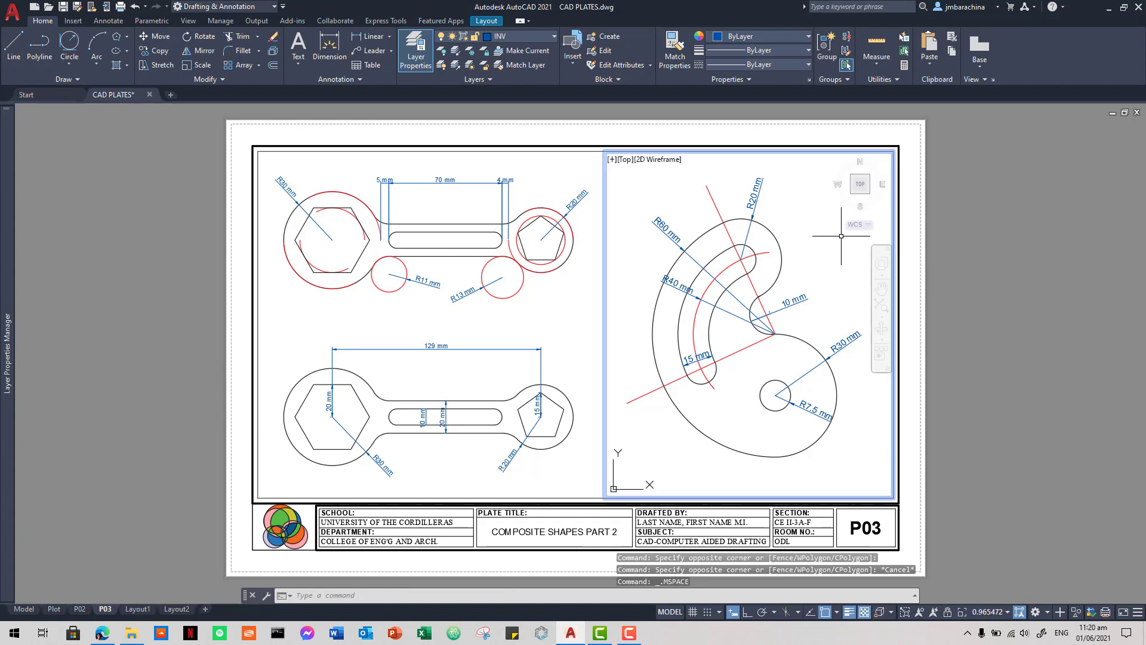
key(Return)
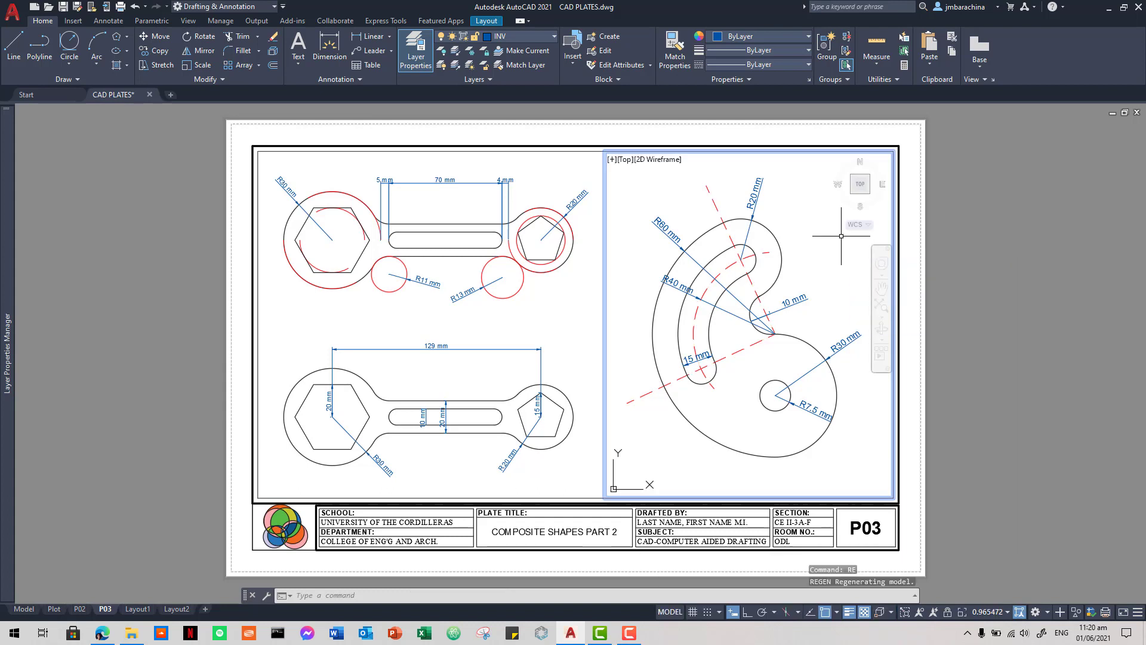
double_click(905, 188)
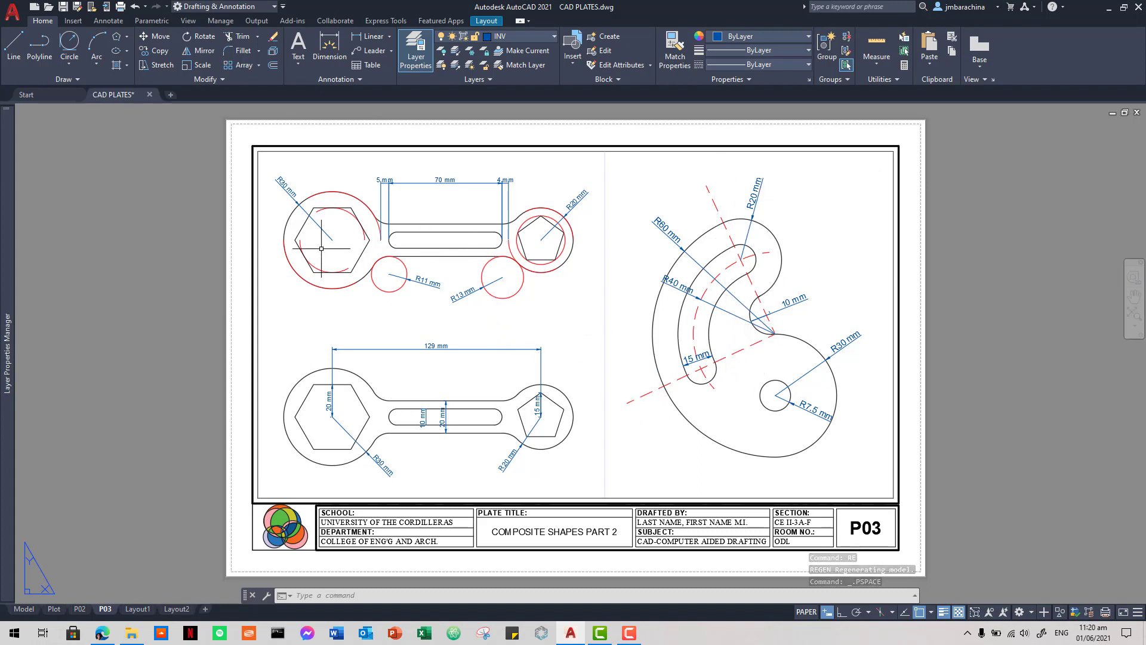
double_click(393, 315)
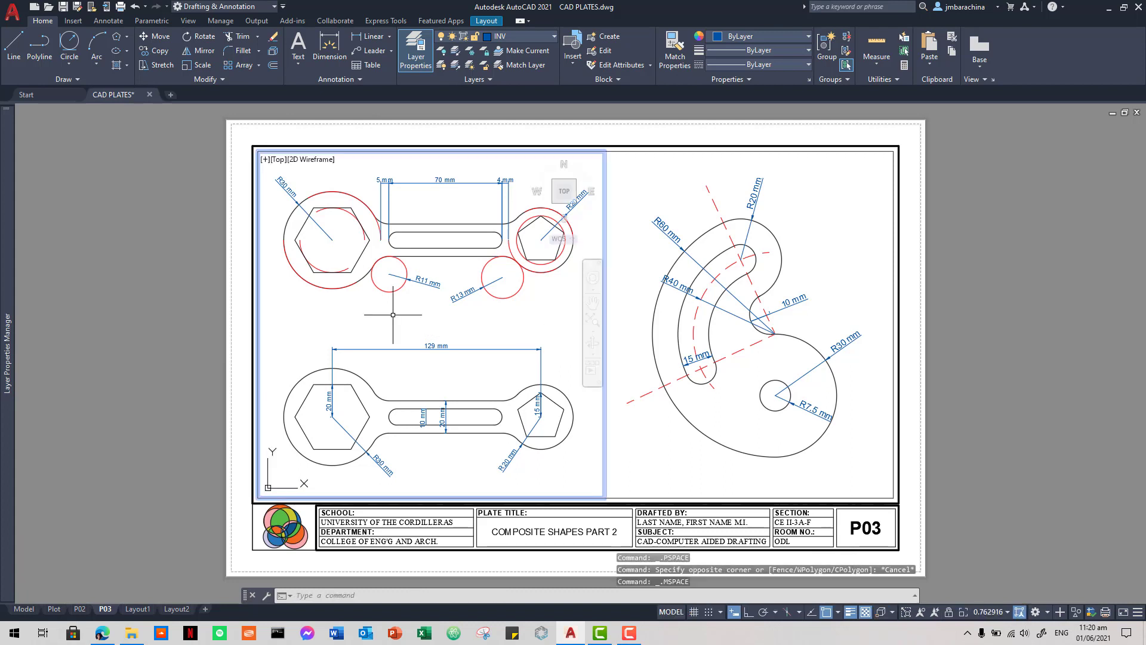
text(re)
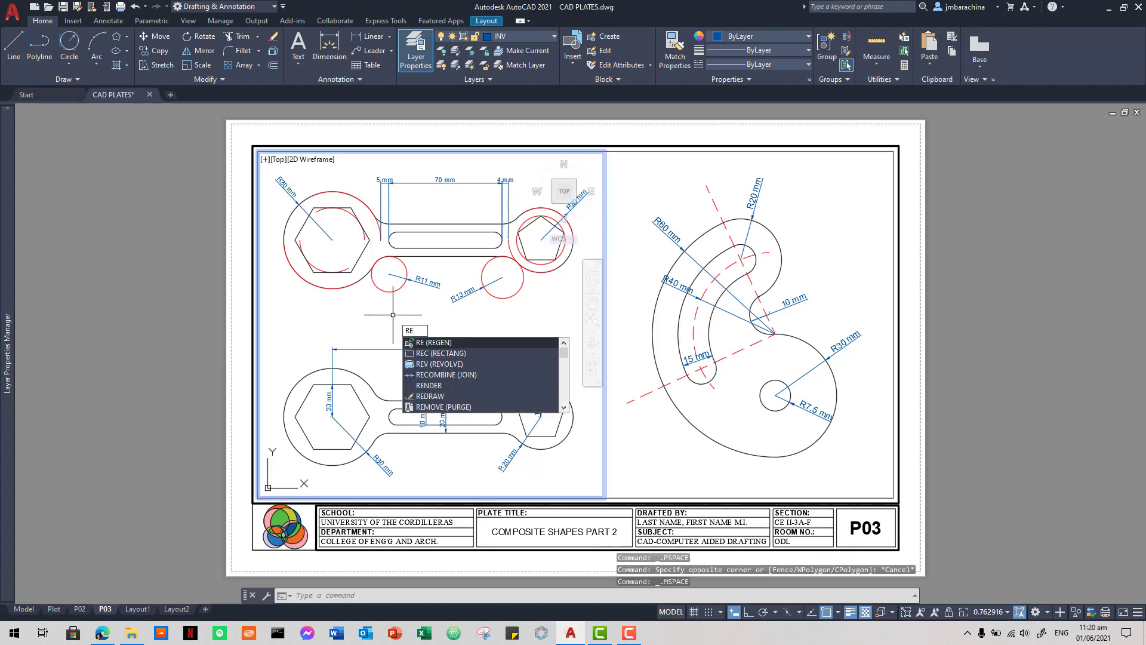
key(Return)
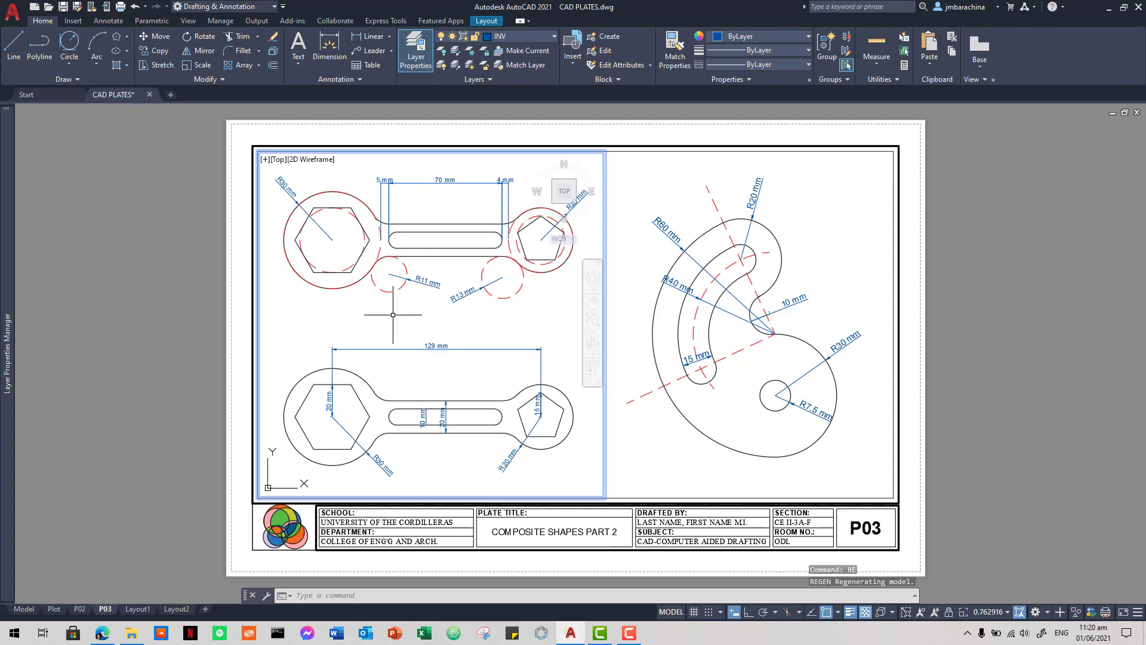
double_click(242, 225)
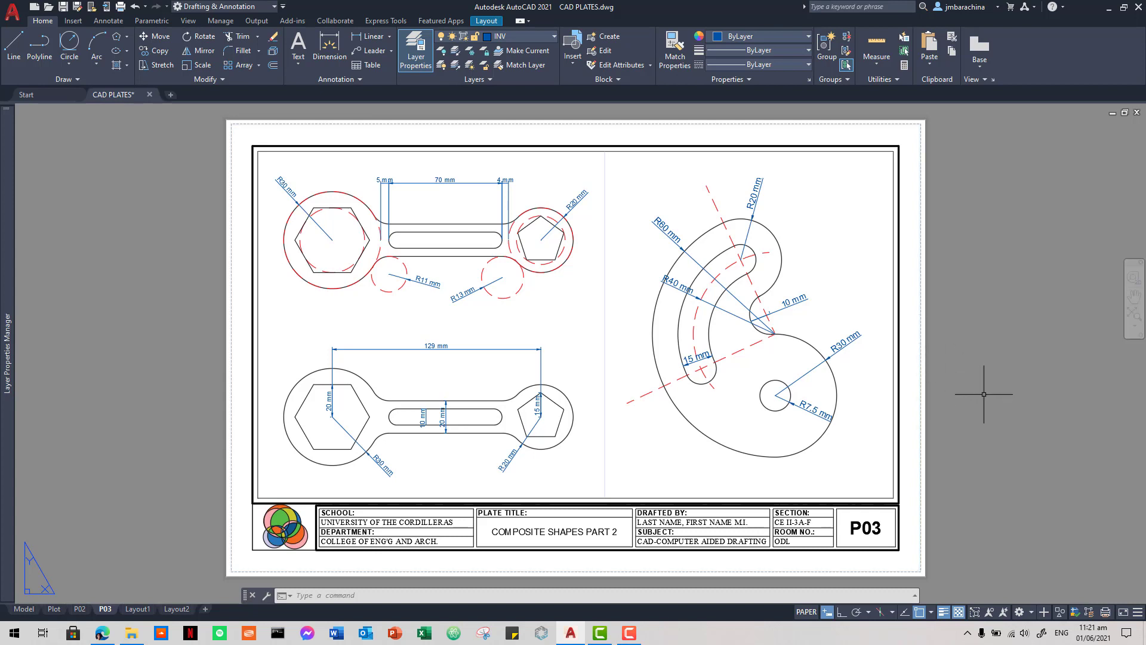
- Start a single-sheet plot of the P03 layout and define its plot window around the sheet's printable area
text(t)
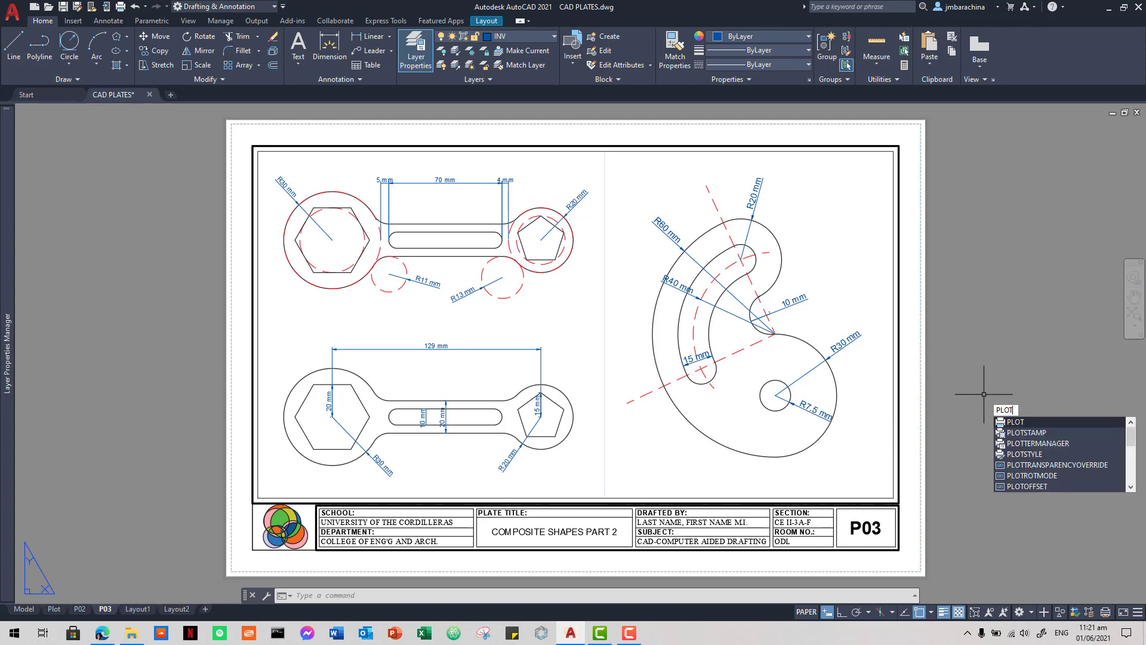
key(Return)
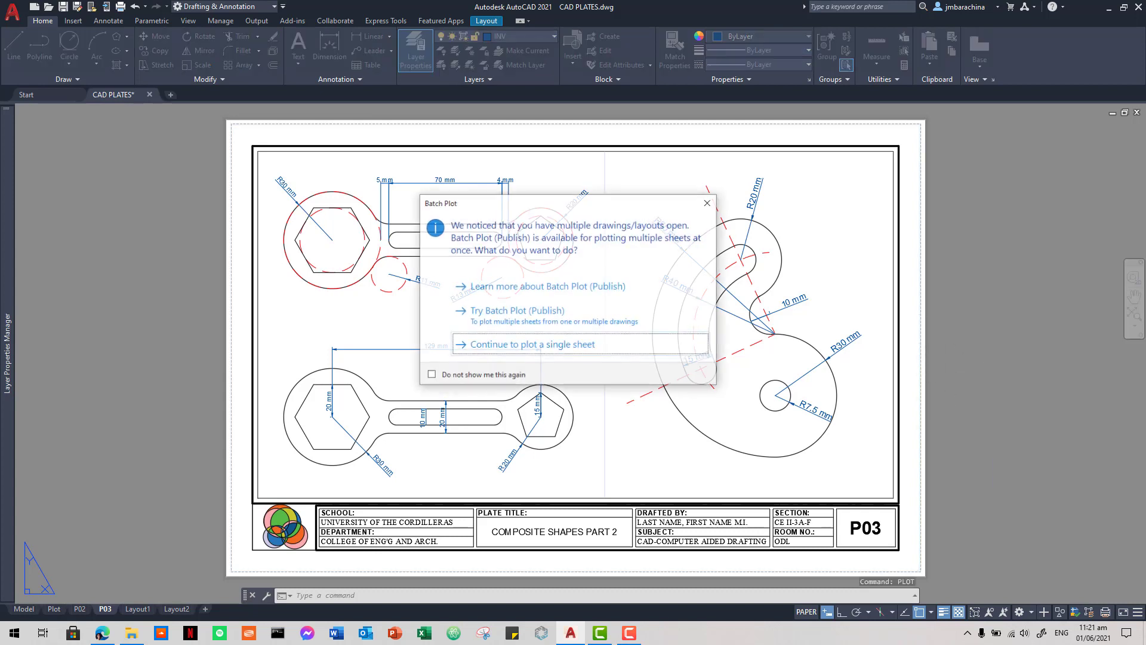
click(593, 349)
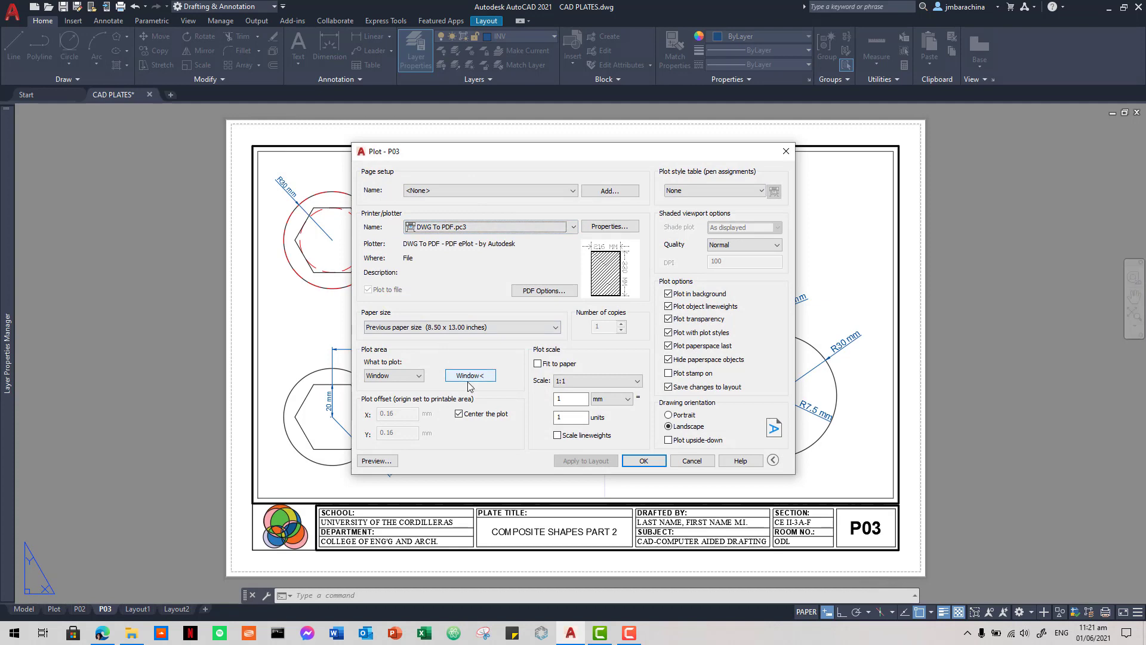
click(412, 376)
click(378, 410)
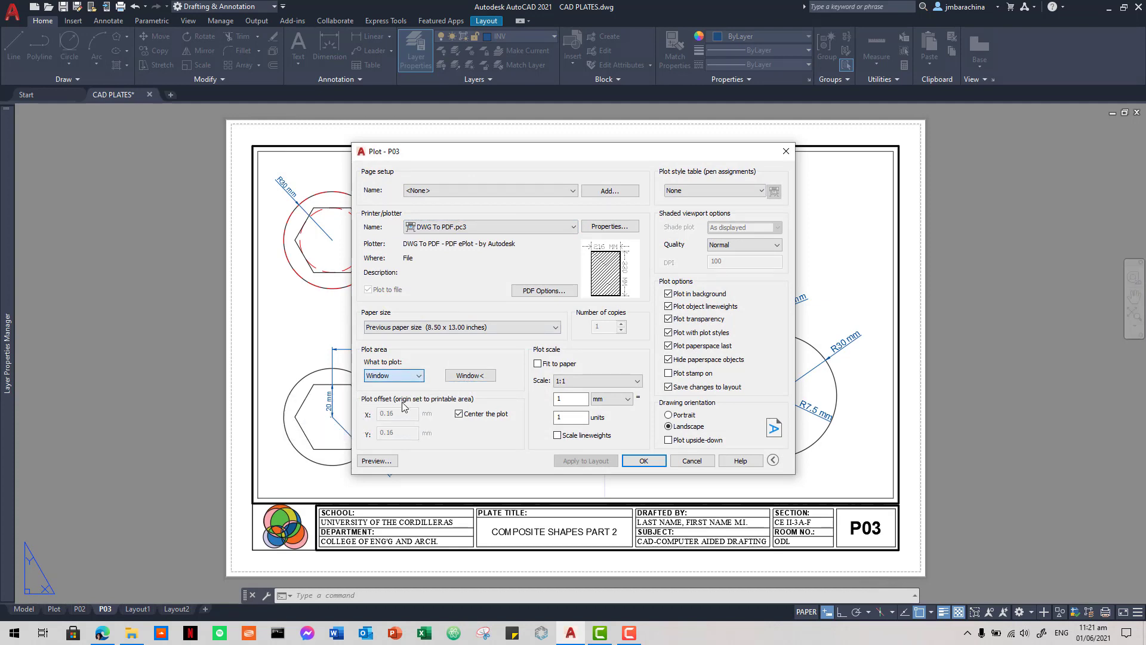
click(470, 376)
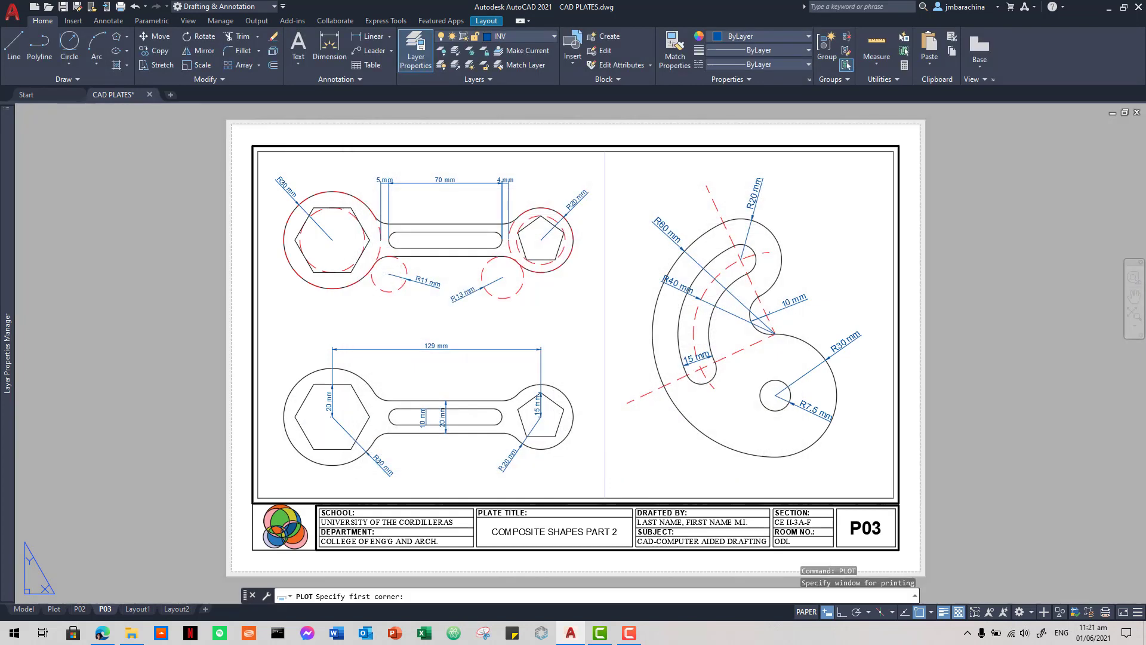
click(231, 125)
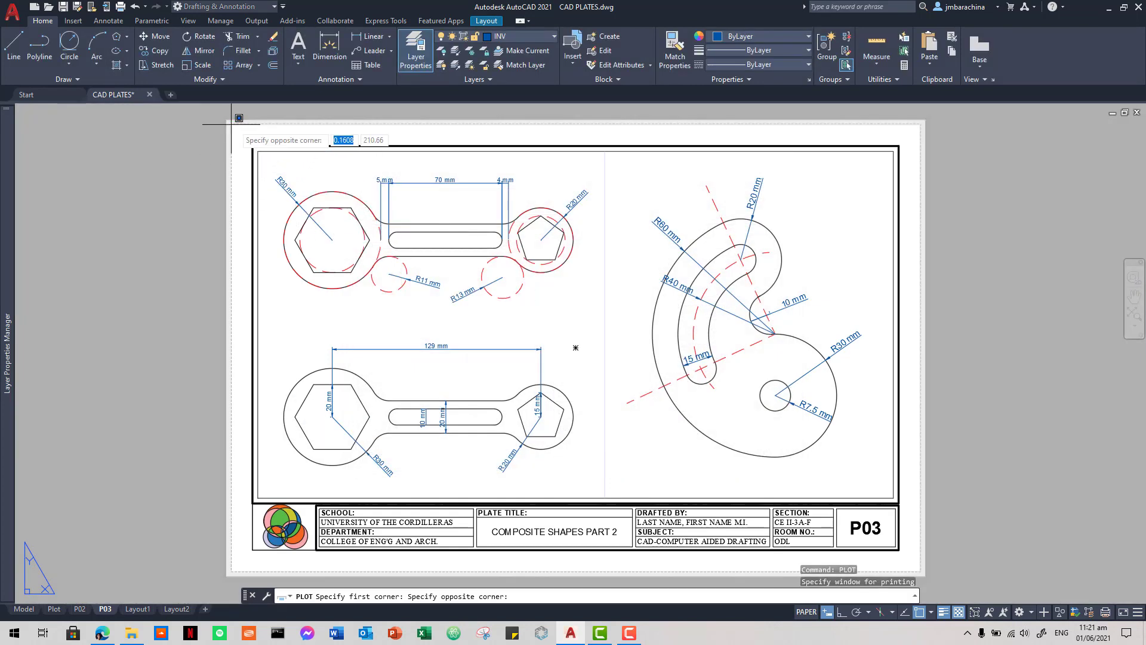
click(921, 571)
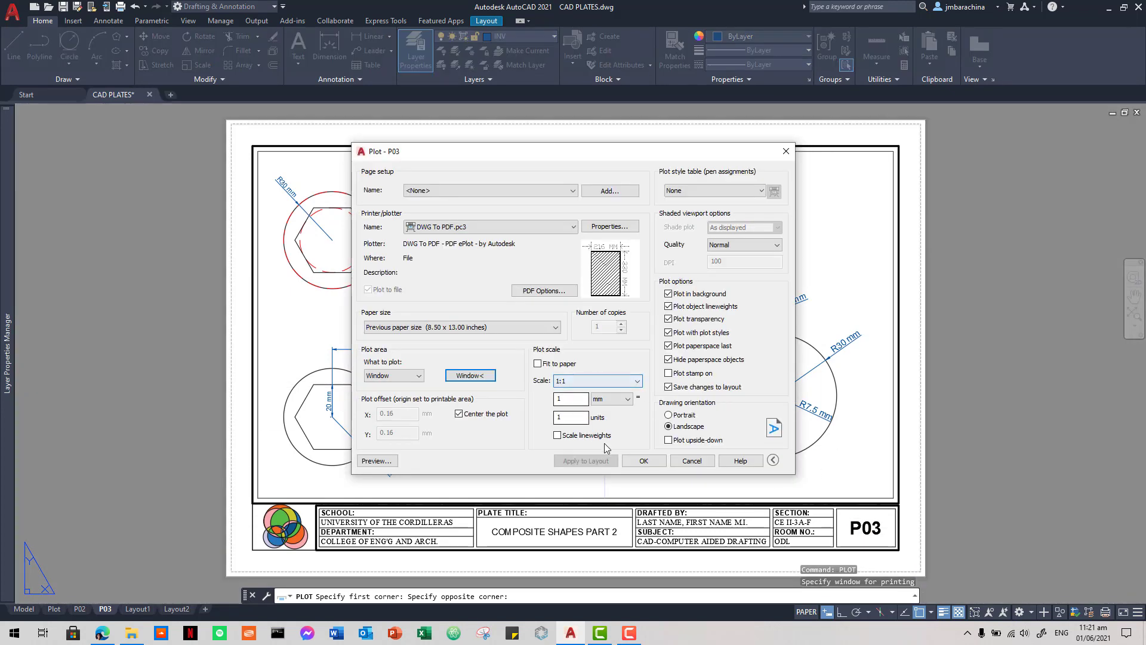
- Plot the sheet to PDF as CAD PLATES-P03 in the CAD Computer Aided Drafting folder, replacing the existing file
click(643, 461)
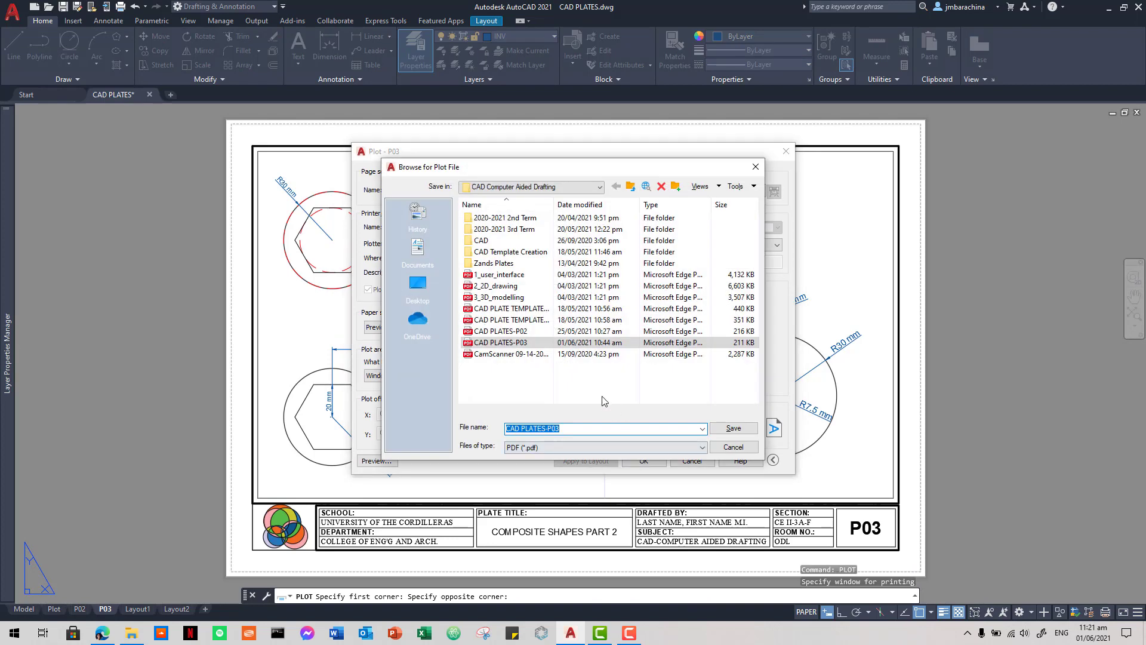
click(731, 429)
click(606, 326)
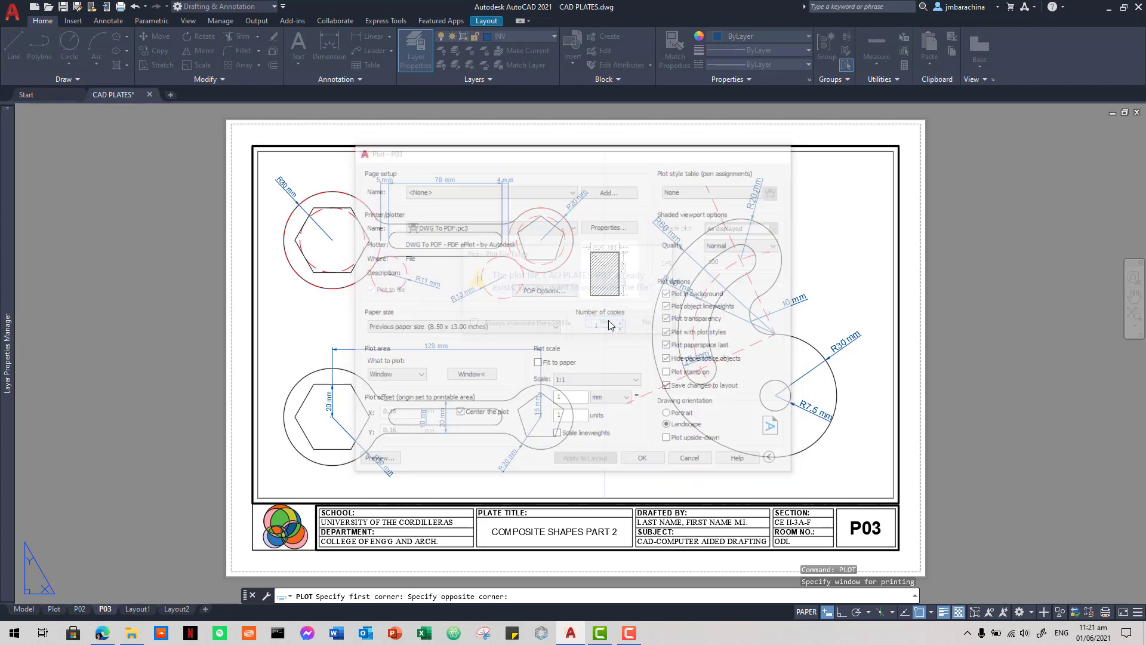
click(644, 334)
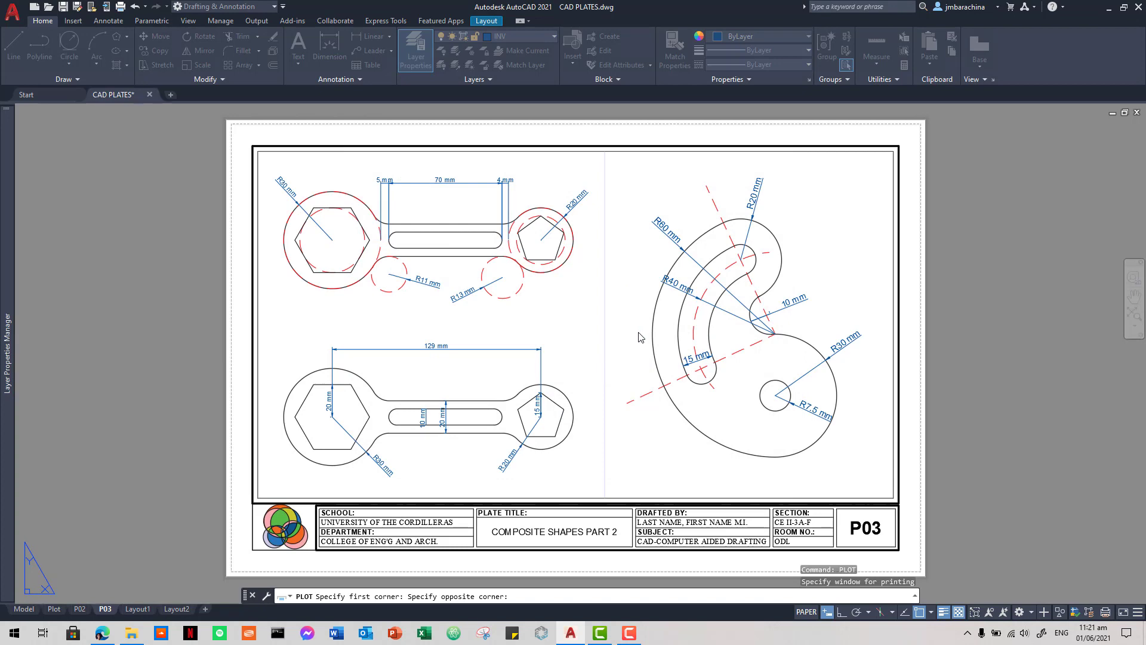
- Close the old CAD PLATES-P03.pdf in Edge and open the newly plotted file from its folder in File Explorer
mouse_move(100, 637)
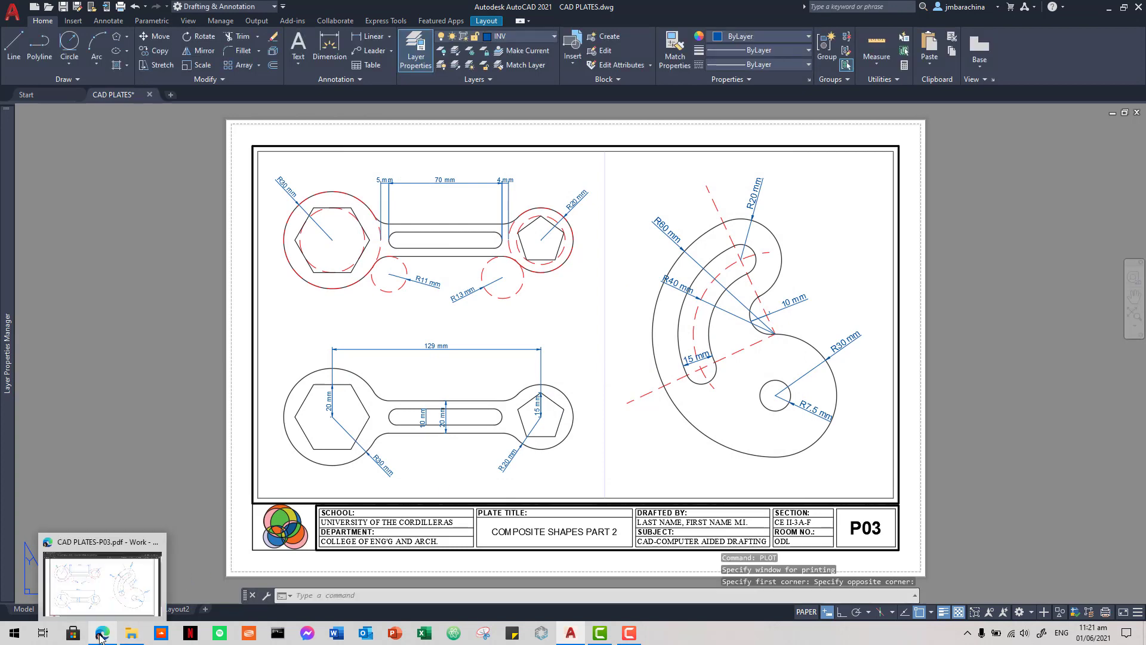
click(125, 562)
click(161, 9)
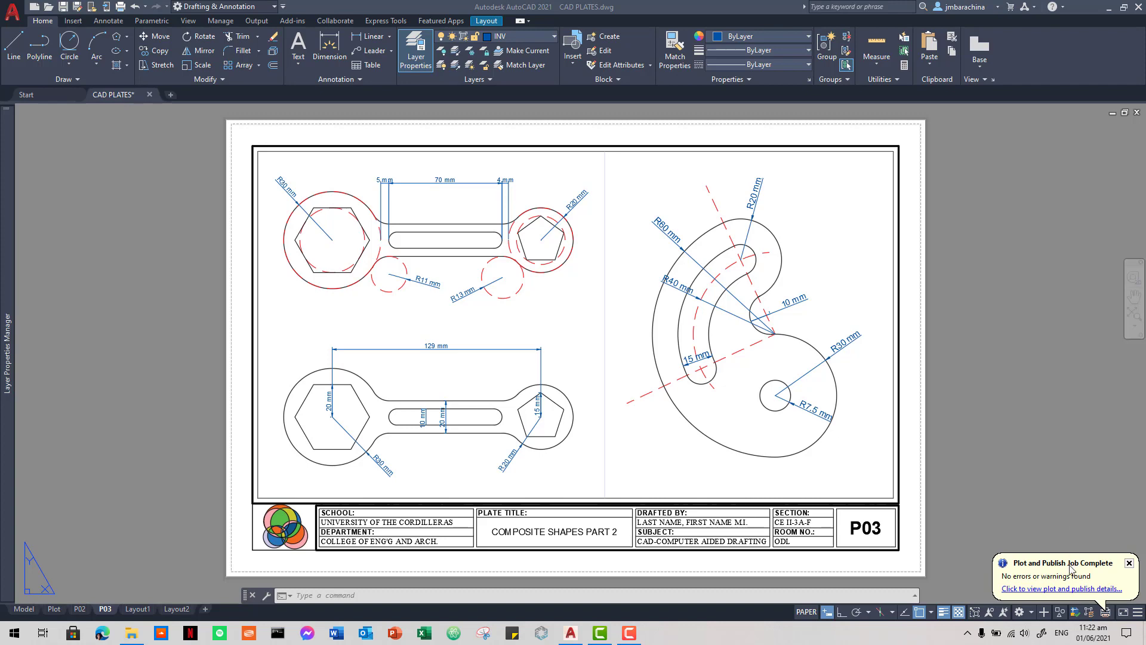
click(134, 638)
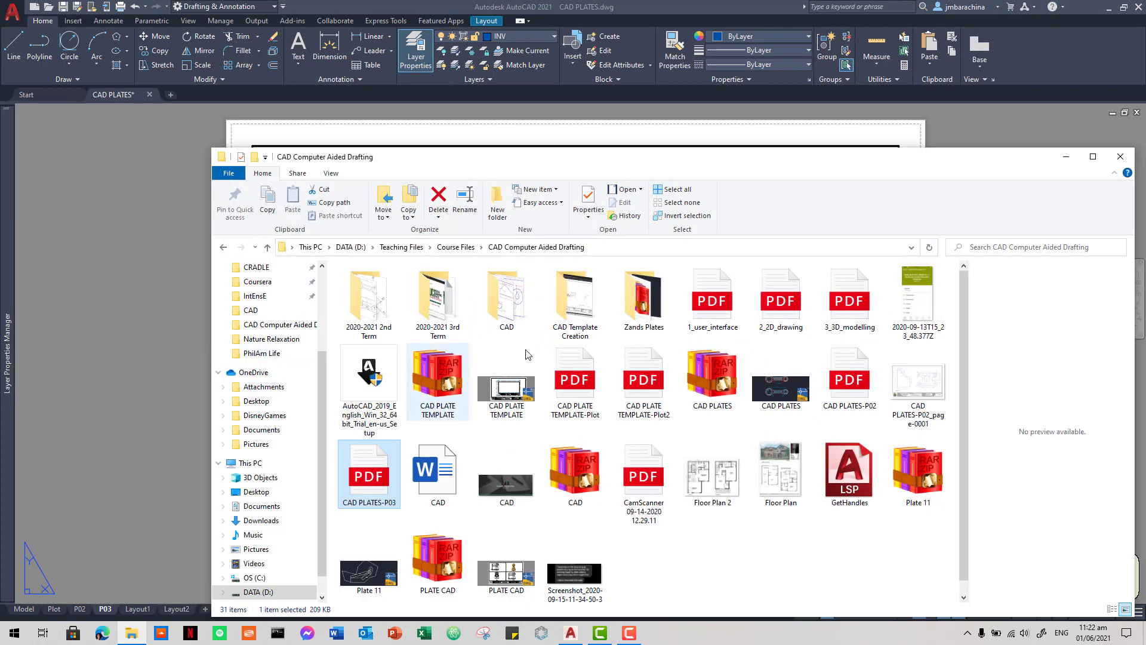
double_click(389, 482)
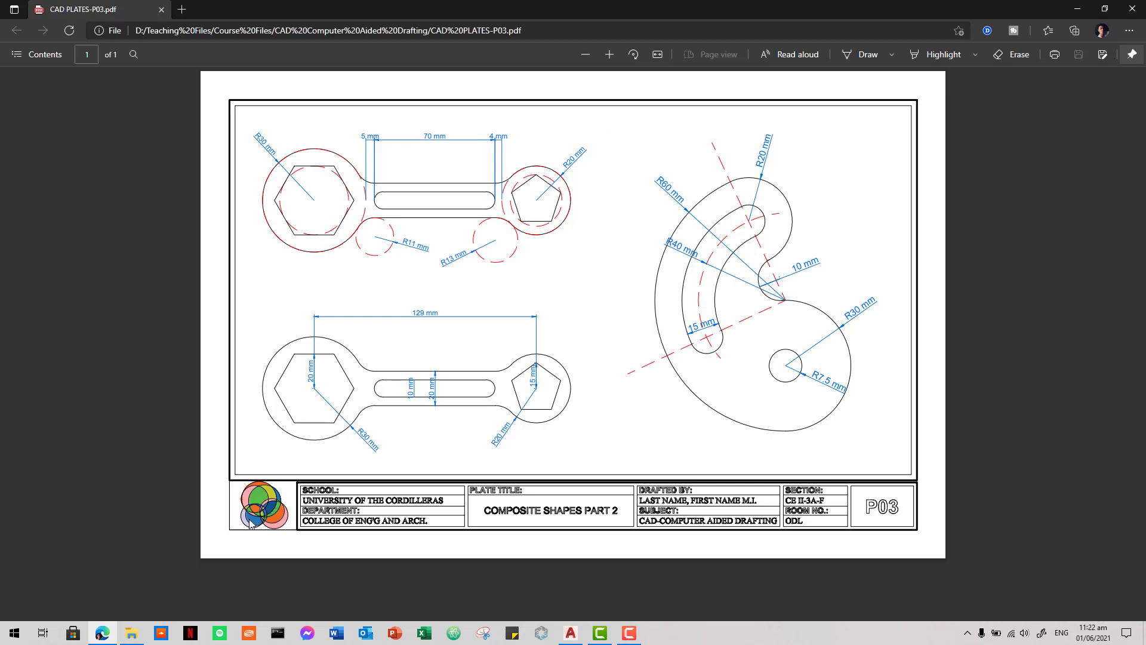
- Switch back to AutoCAD, widen the Plot column in the layer list and check the INV layer's plot setting
click(571, 632)
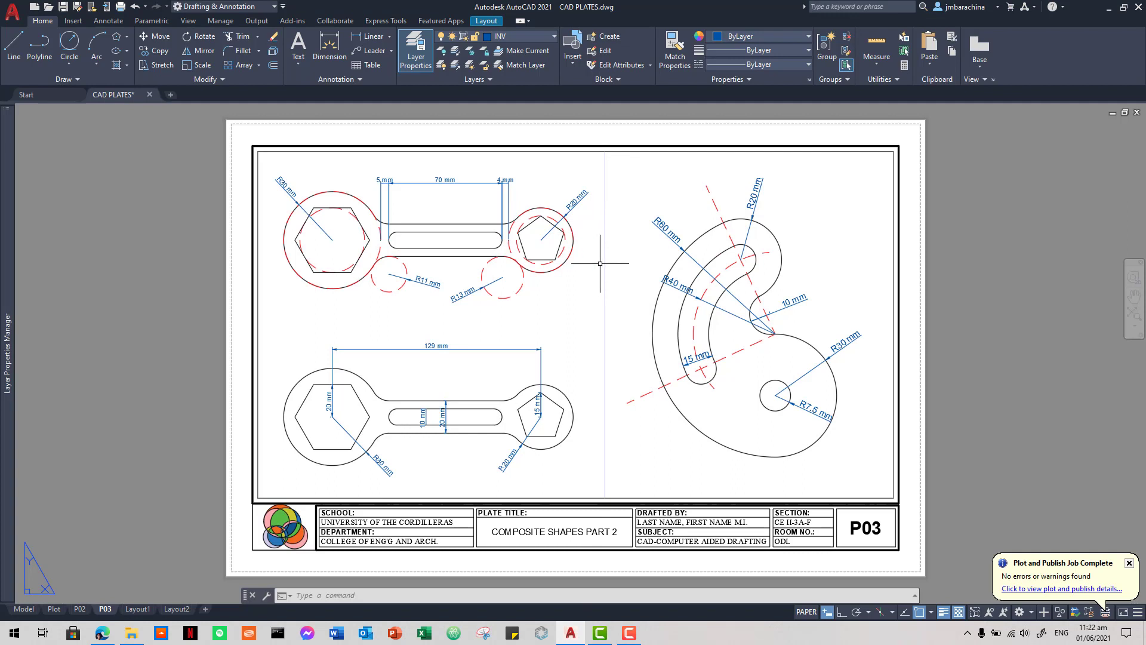
mouse_move(8, 236)
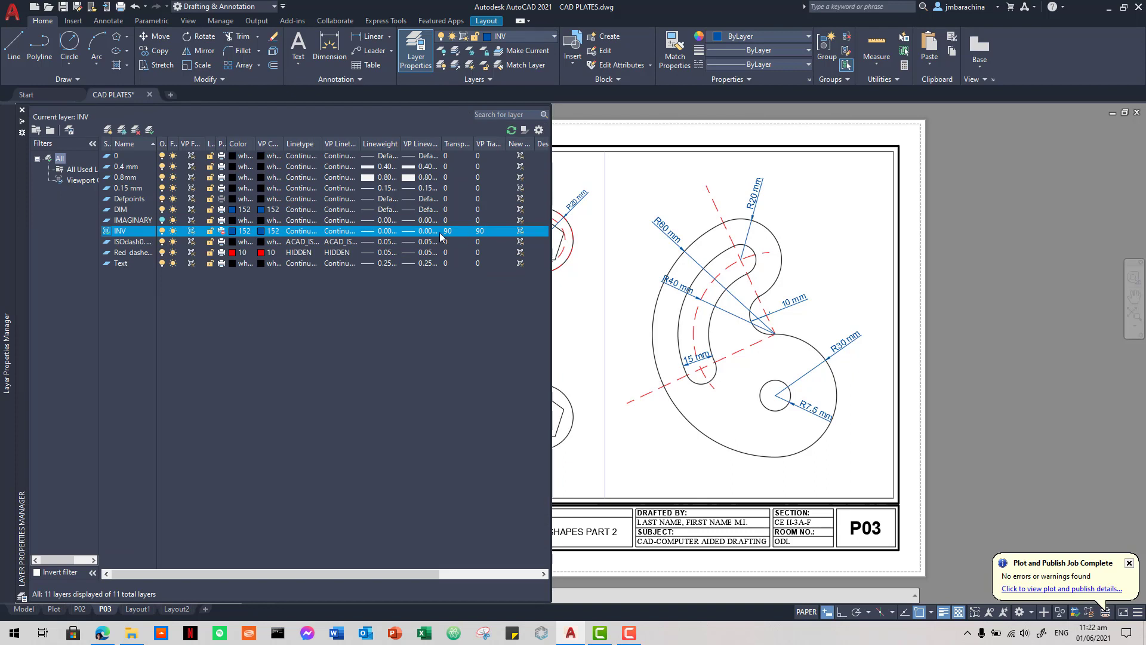
click(221, 231)
drag(227, 143, 242, 143)
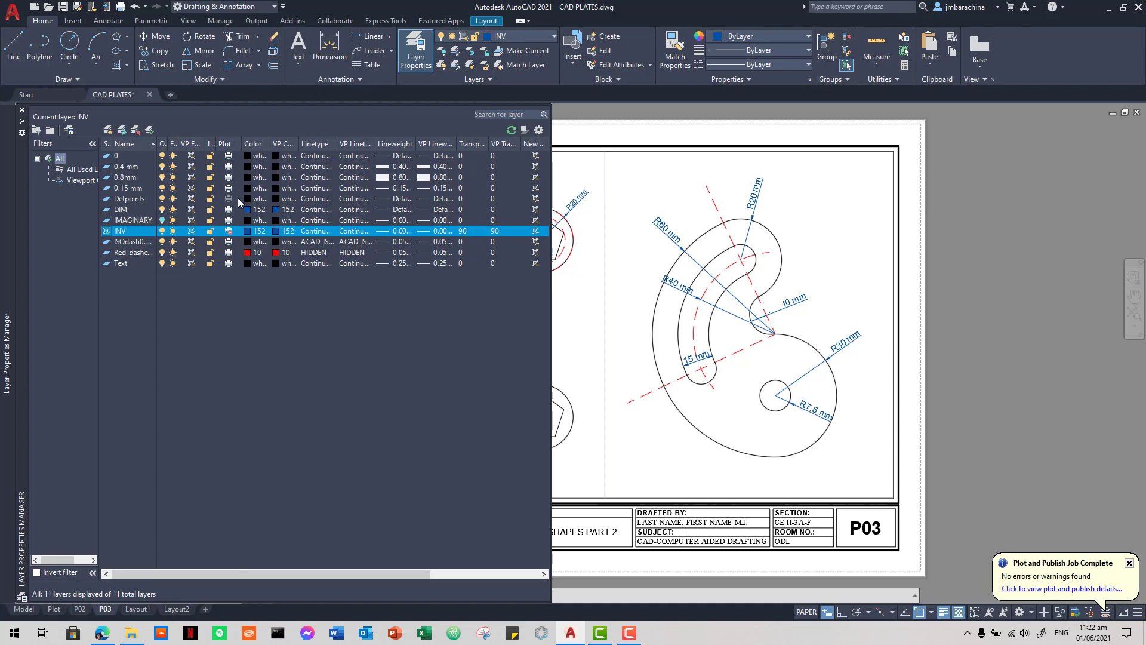
click(229, 231)
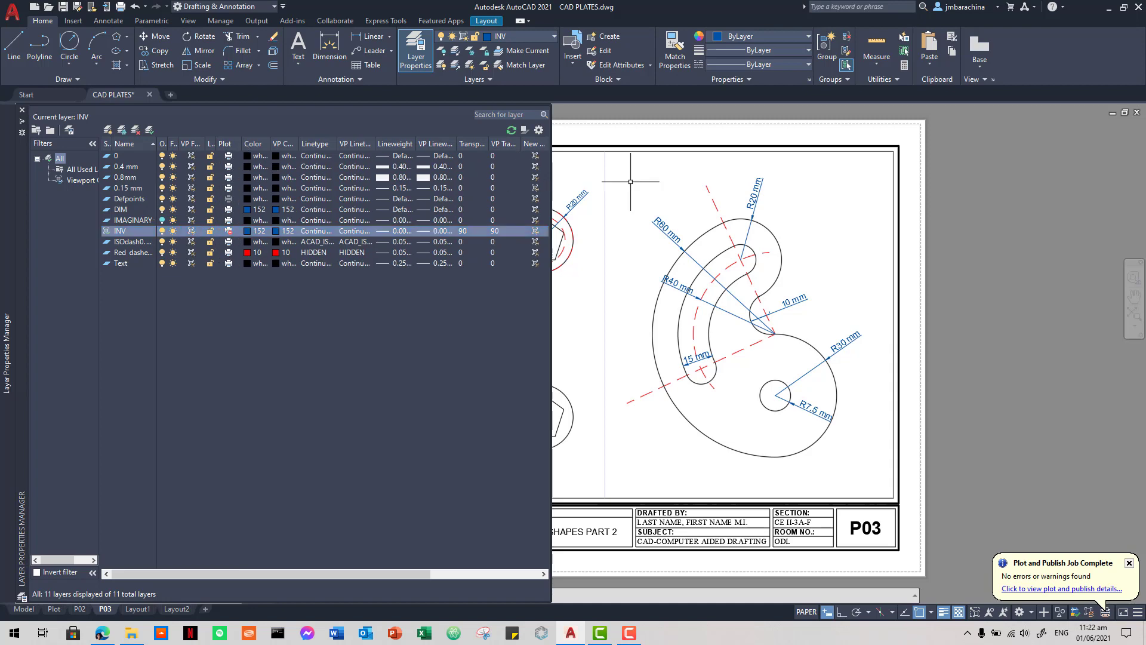